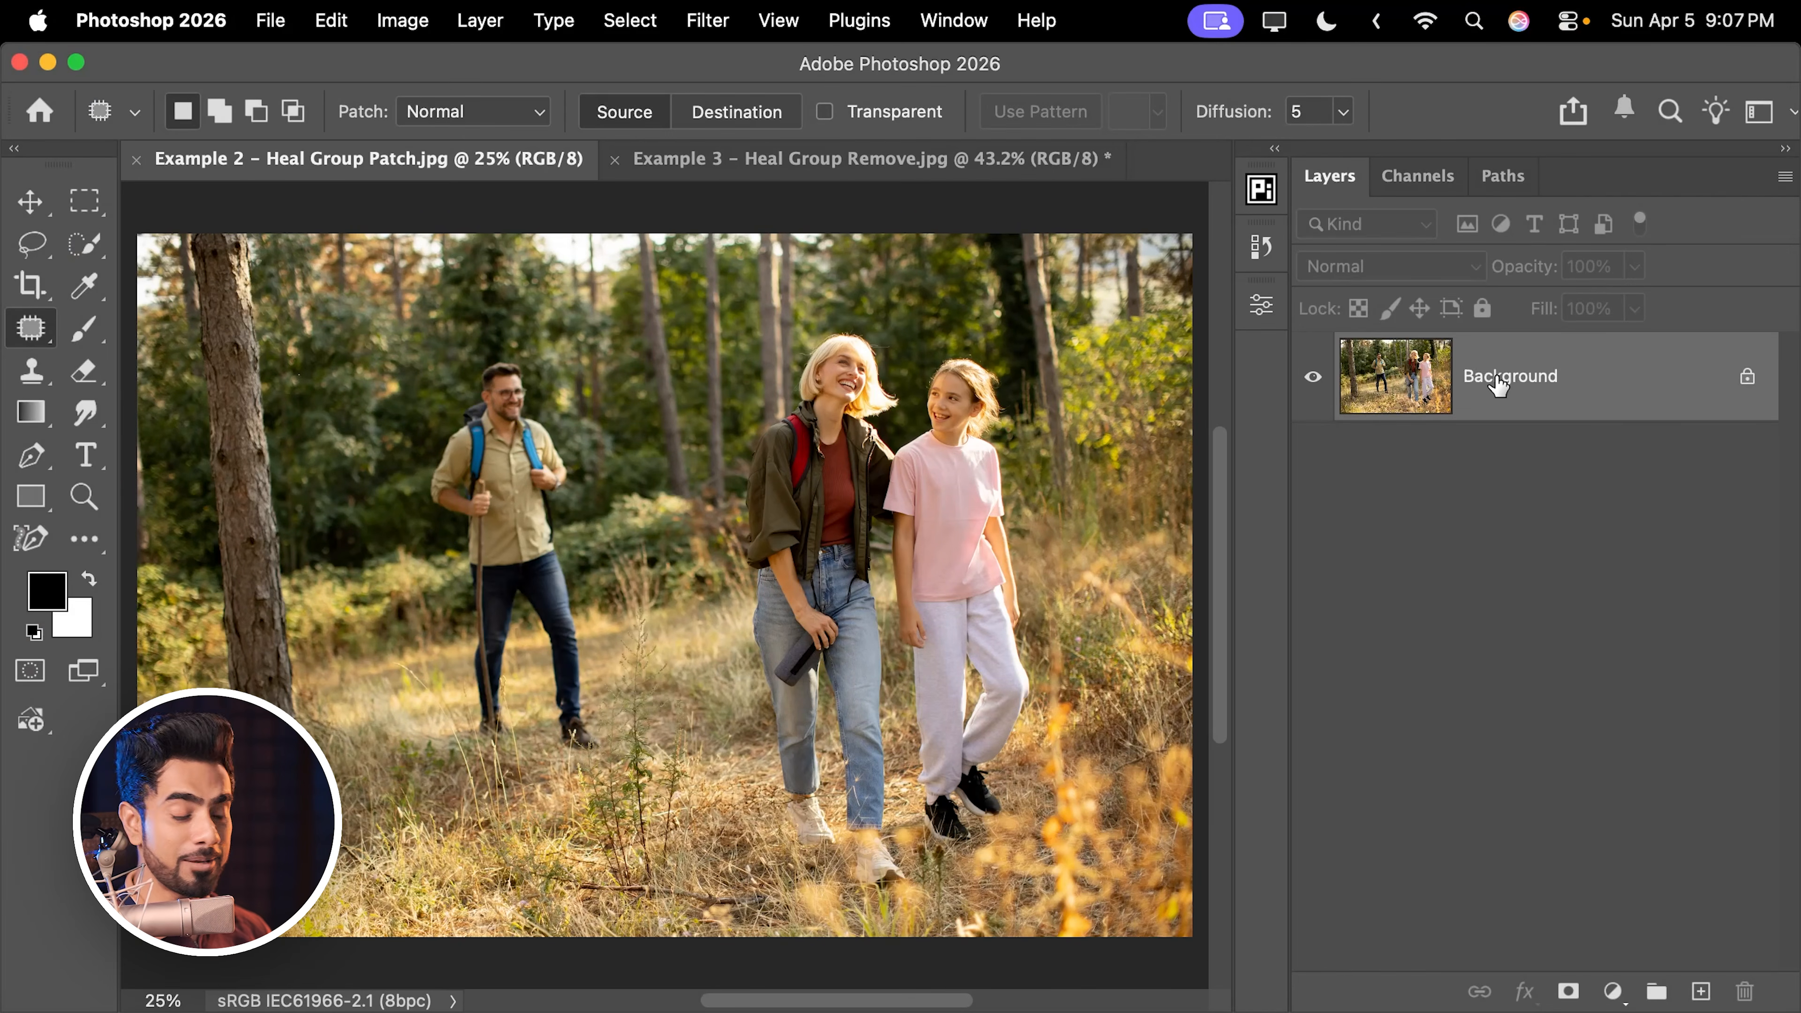
- Duplicate the Background layer and patch out the man with the backpack using nearby forest, including the leftover smudge where he stood
key("super+j")
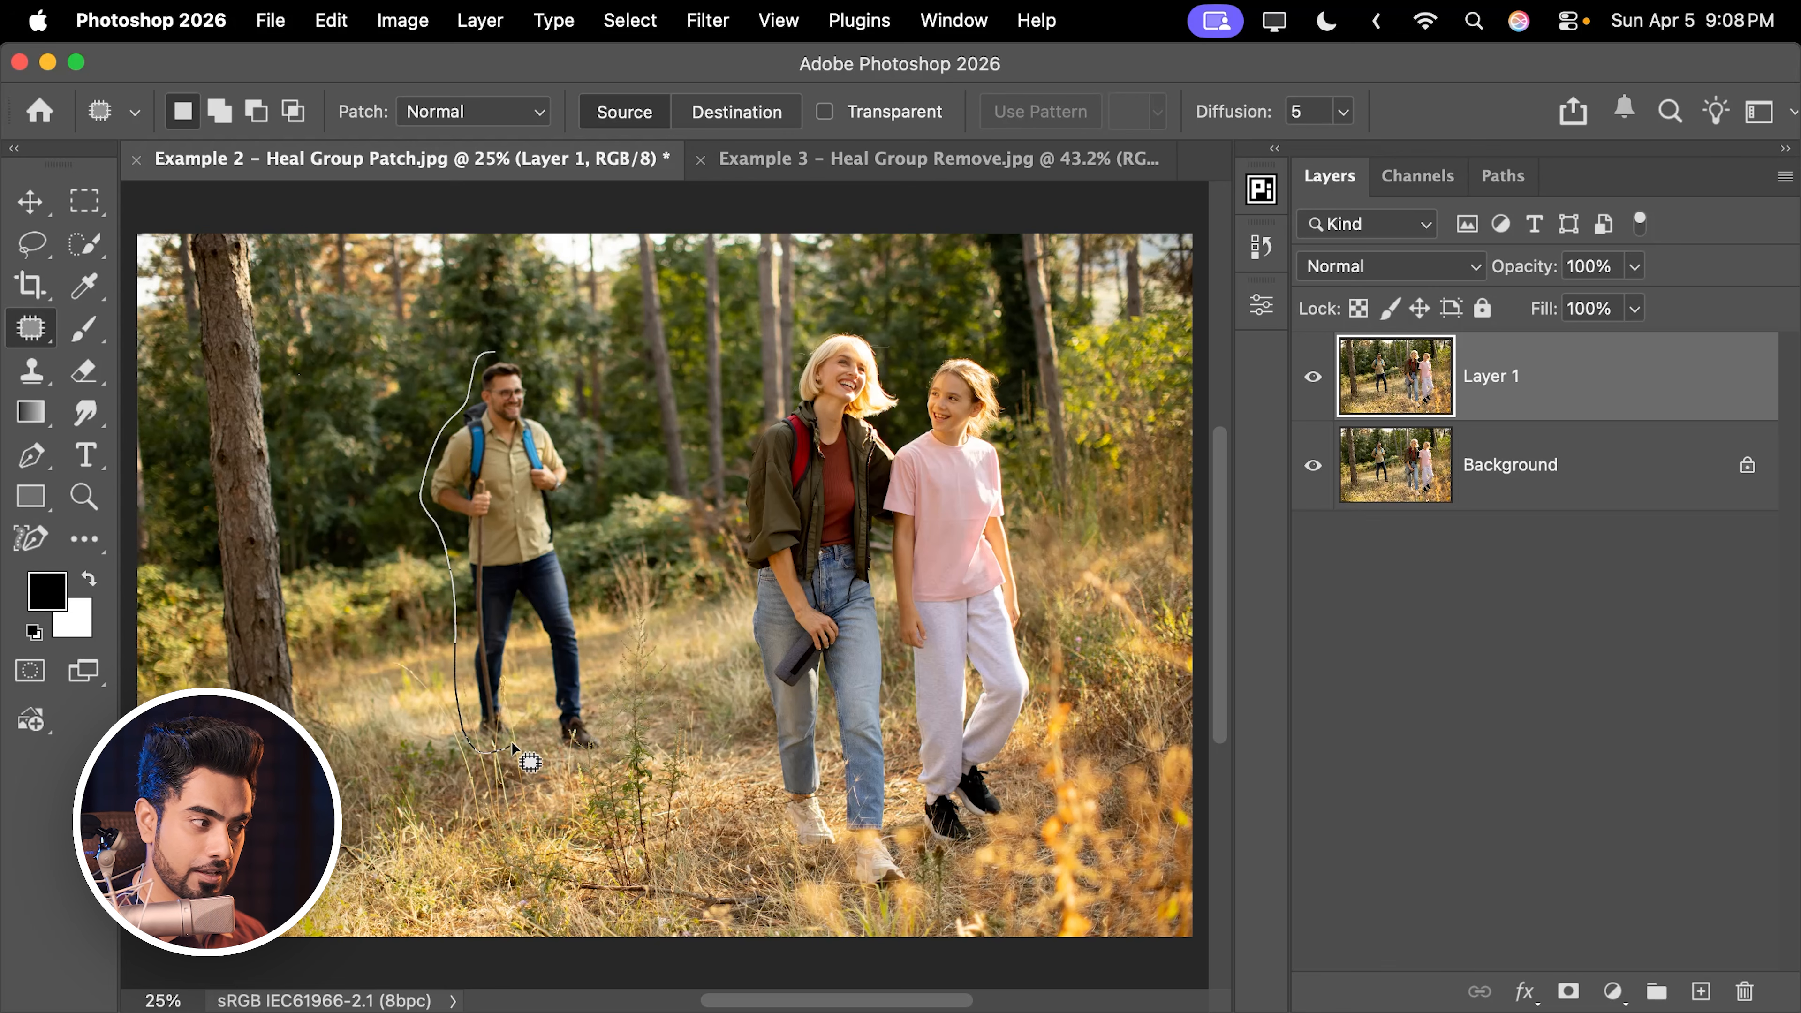
left_click_drag(540, 745, 571, 443)
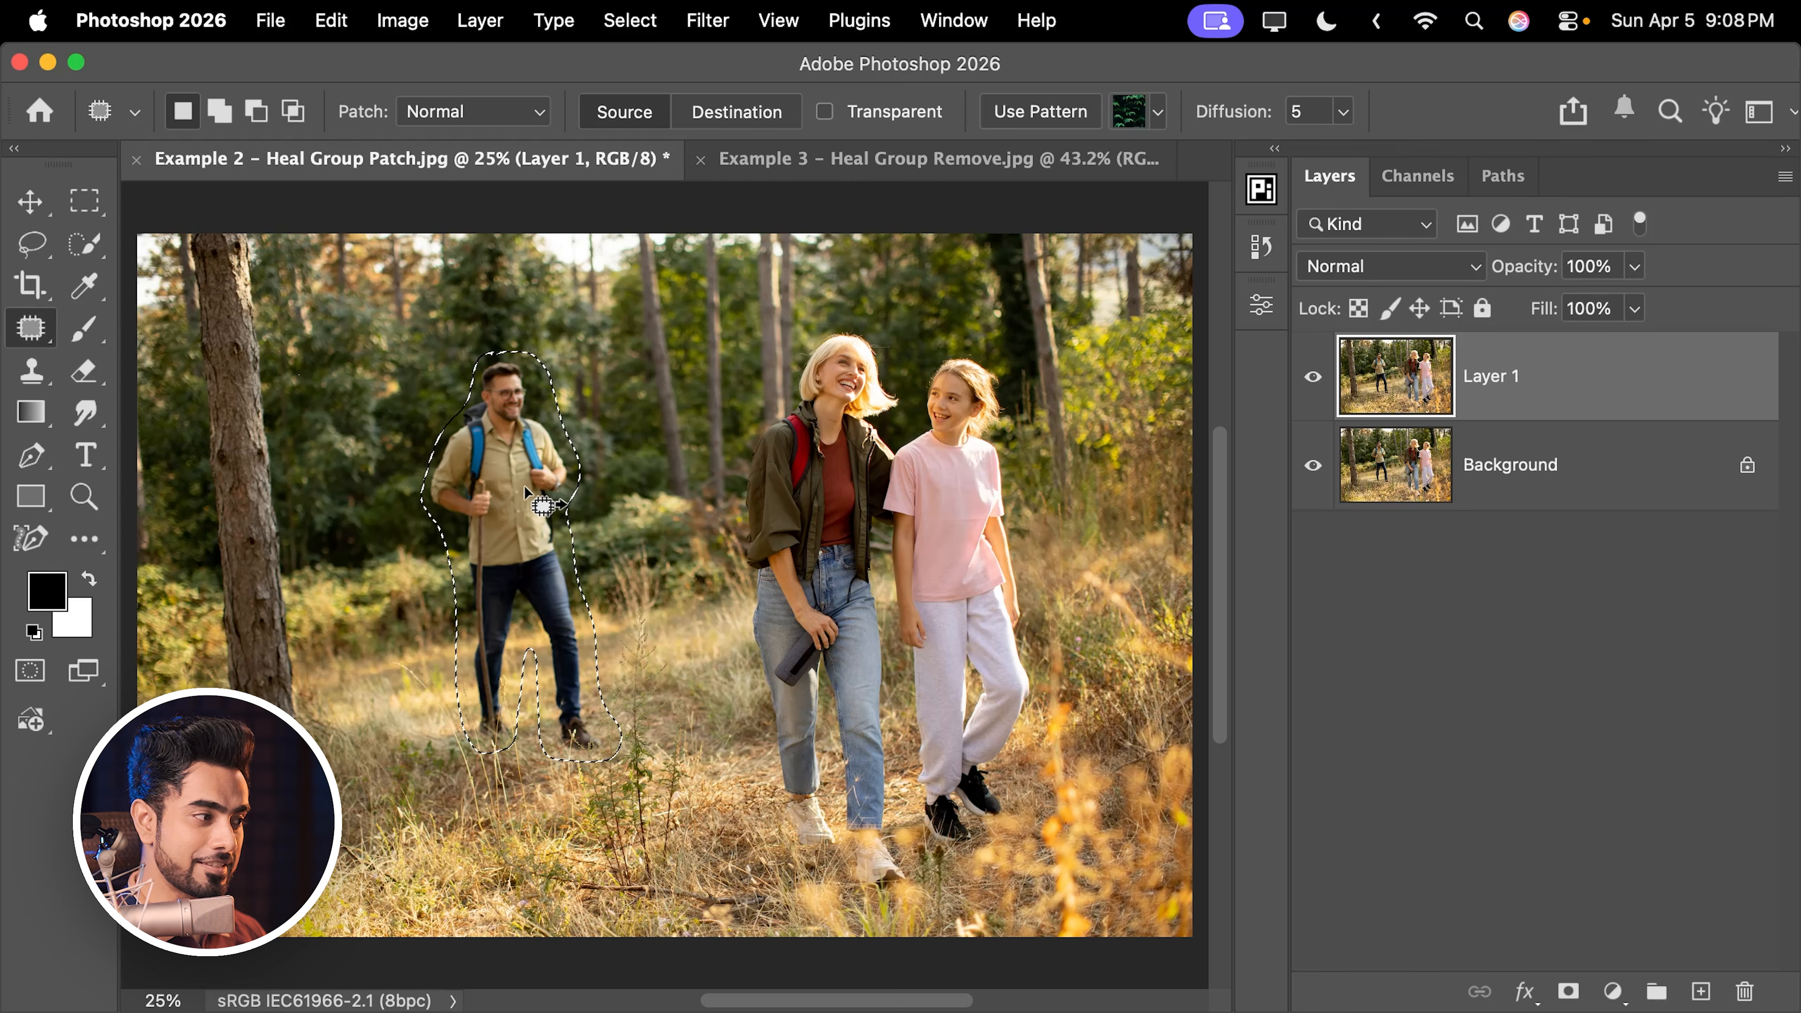
mouse_move(514, 494)
left_mouse_down()
mouse_move(452, 524)
mouse_move(365, 514)
mouse_move(391, 514)
left_mouse_up()
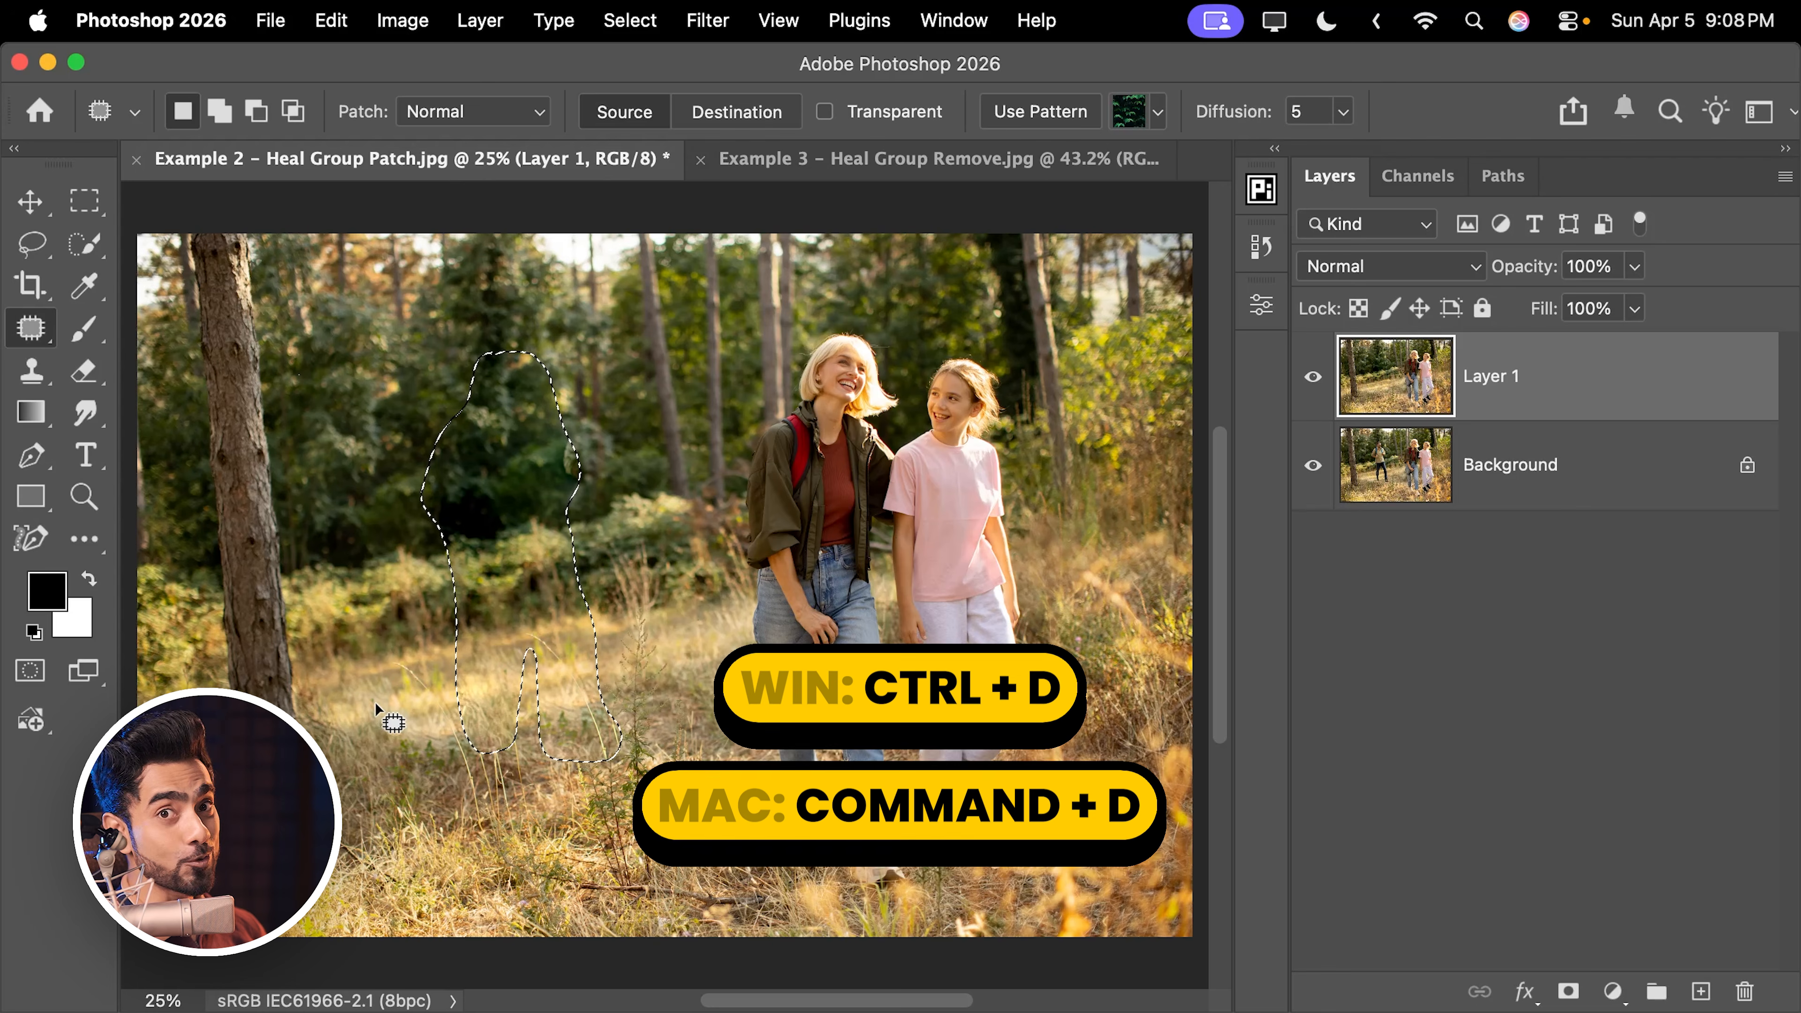
key("super+d")
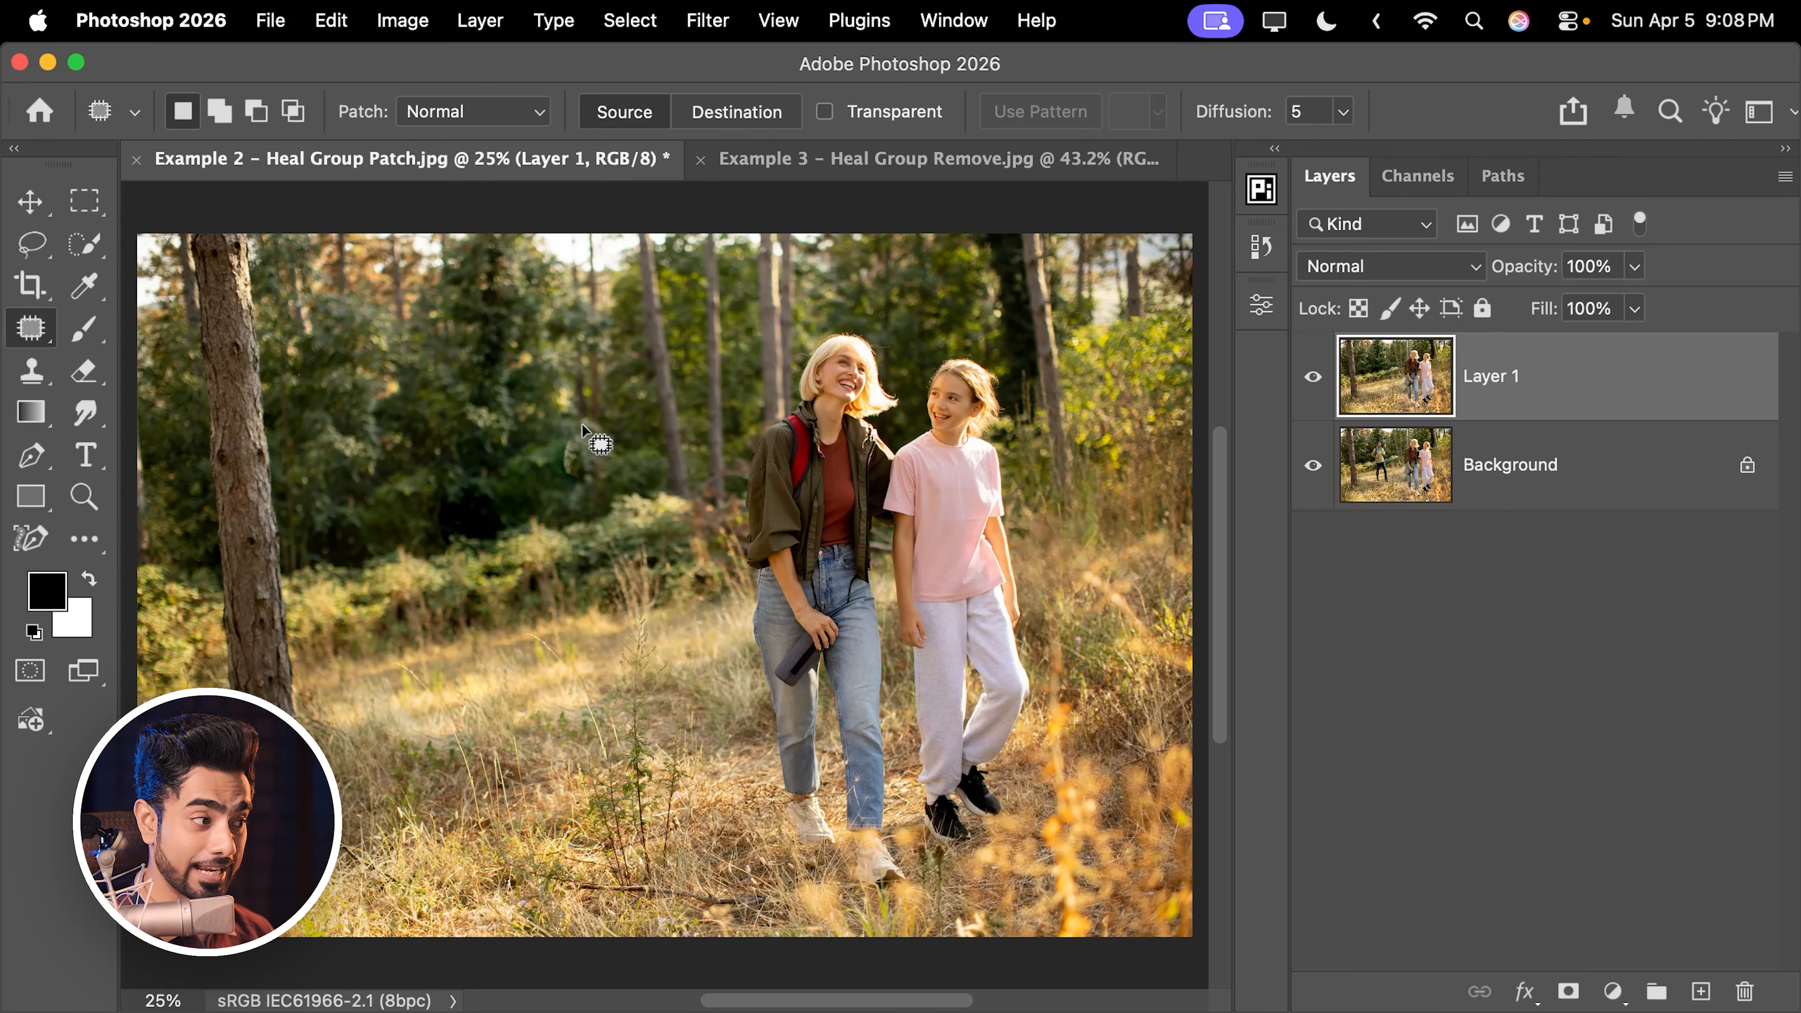
mouse_move(603, 407)
left_mouse_down()
mouse_move(547, 476)
mouse_move(613, 463)
mouse_move(619, 426)
left_mouse_up()
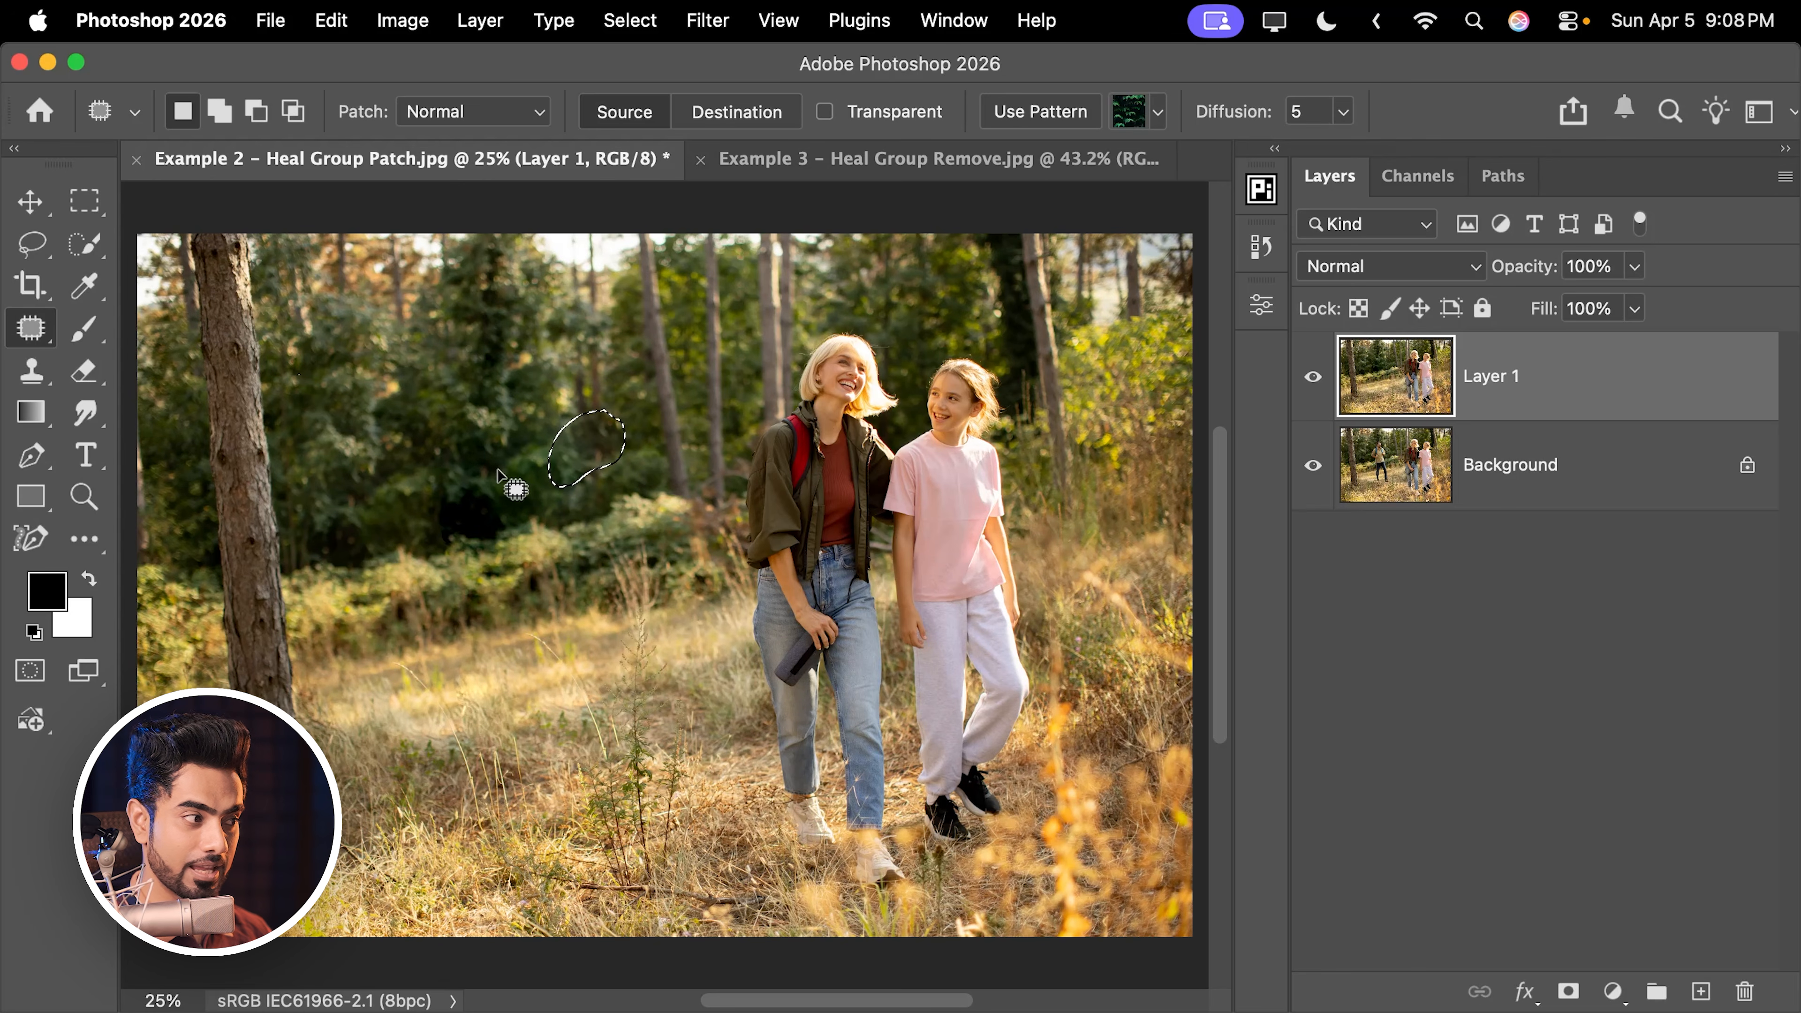
key("super+d")
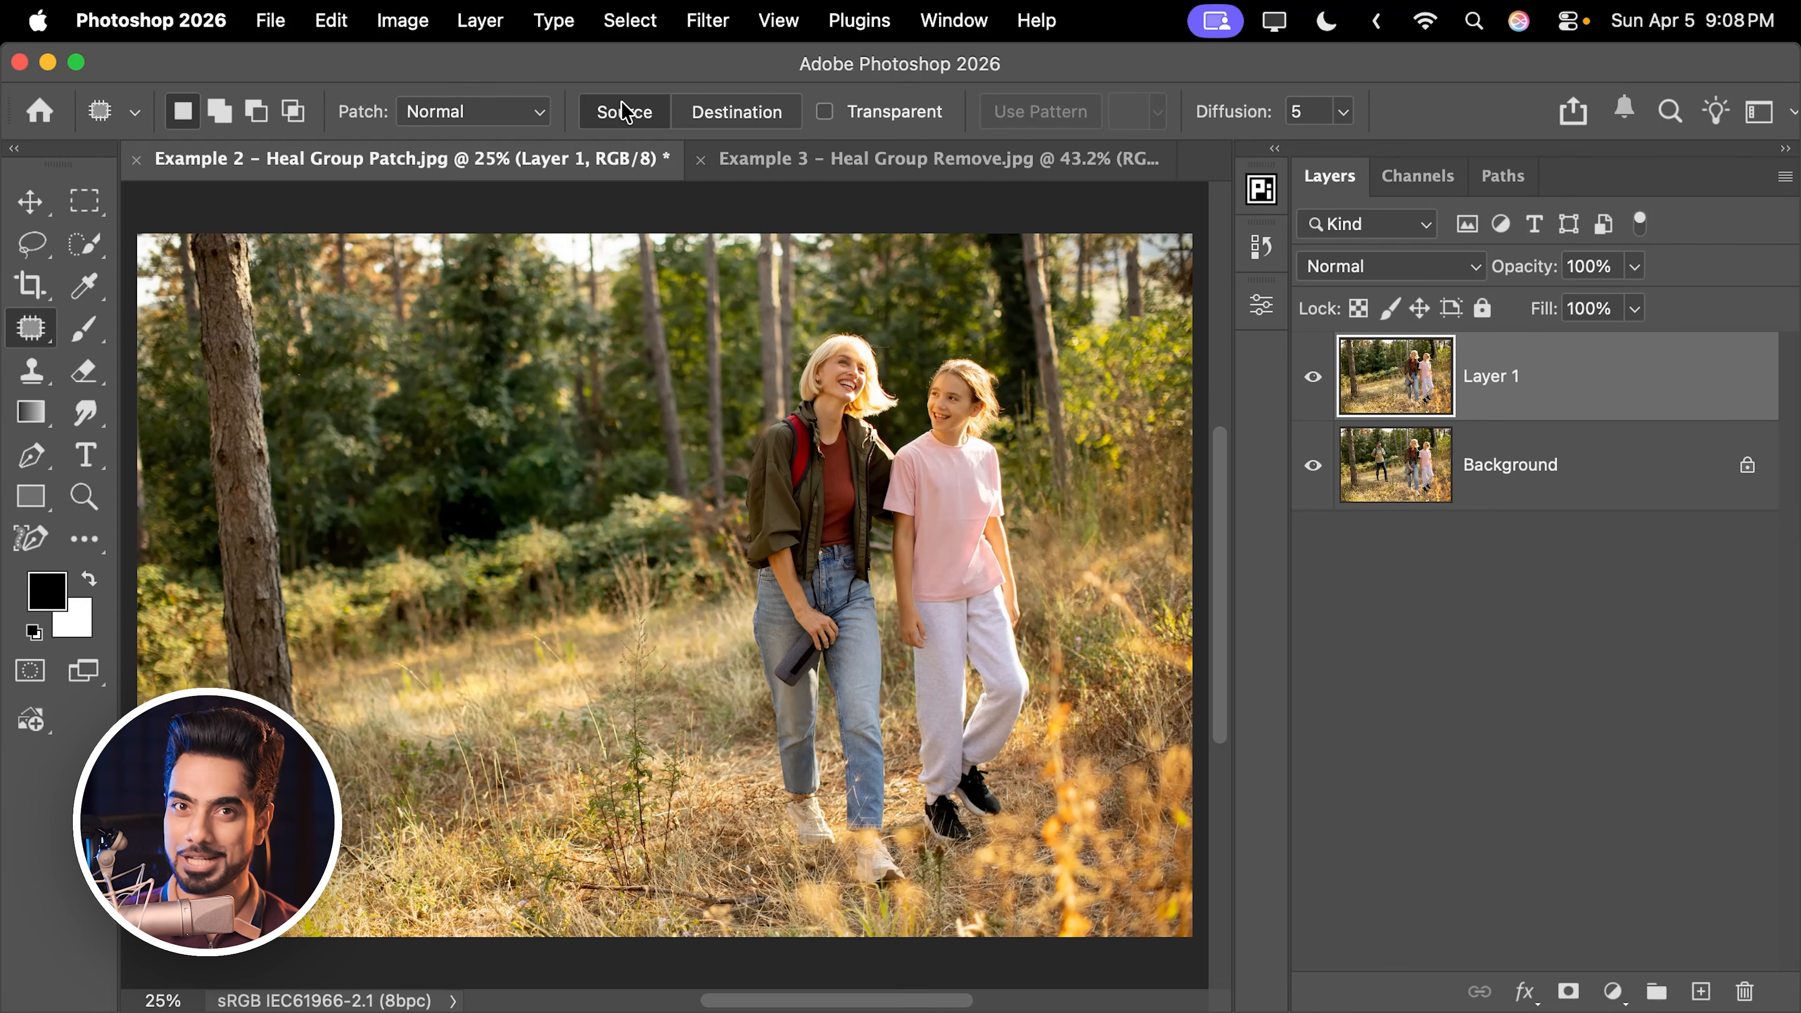
- Remove the player holding the basketball onto a new layer using the Remove Tool with Remove after each stroke enabled
right_click(31, 329)
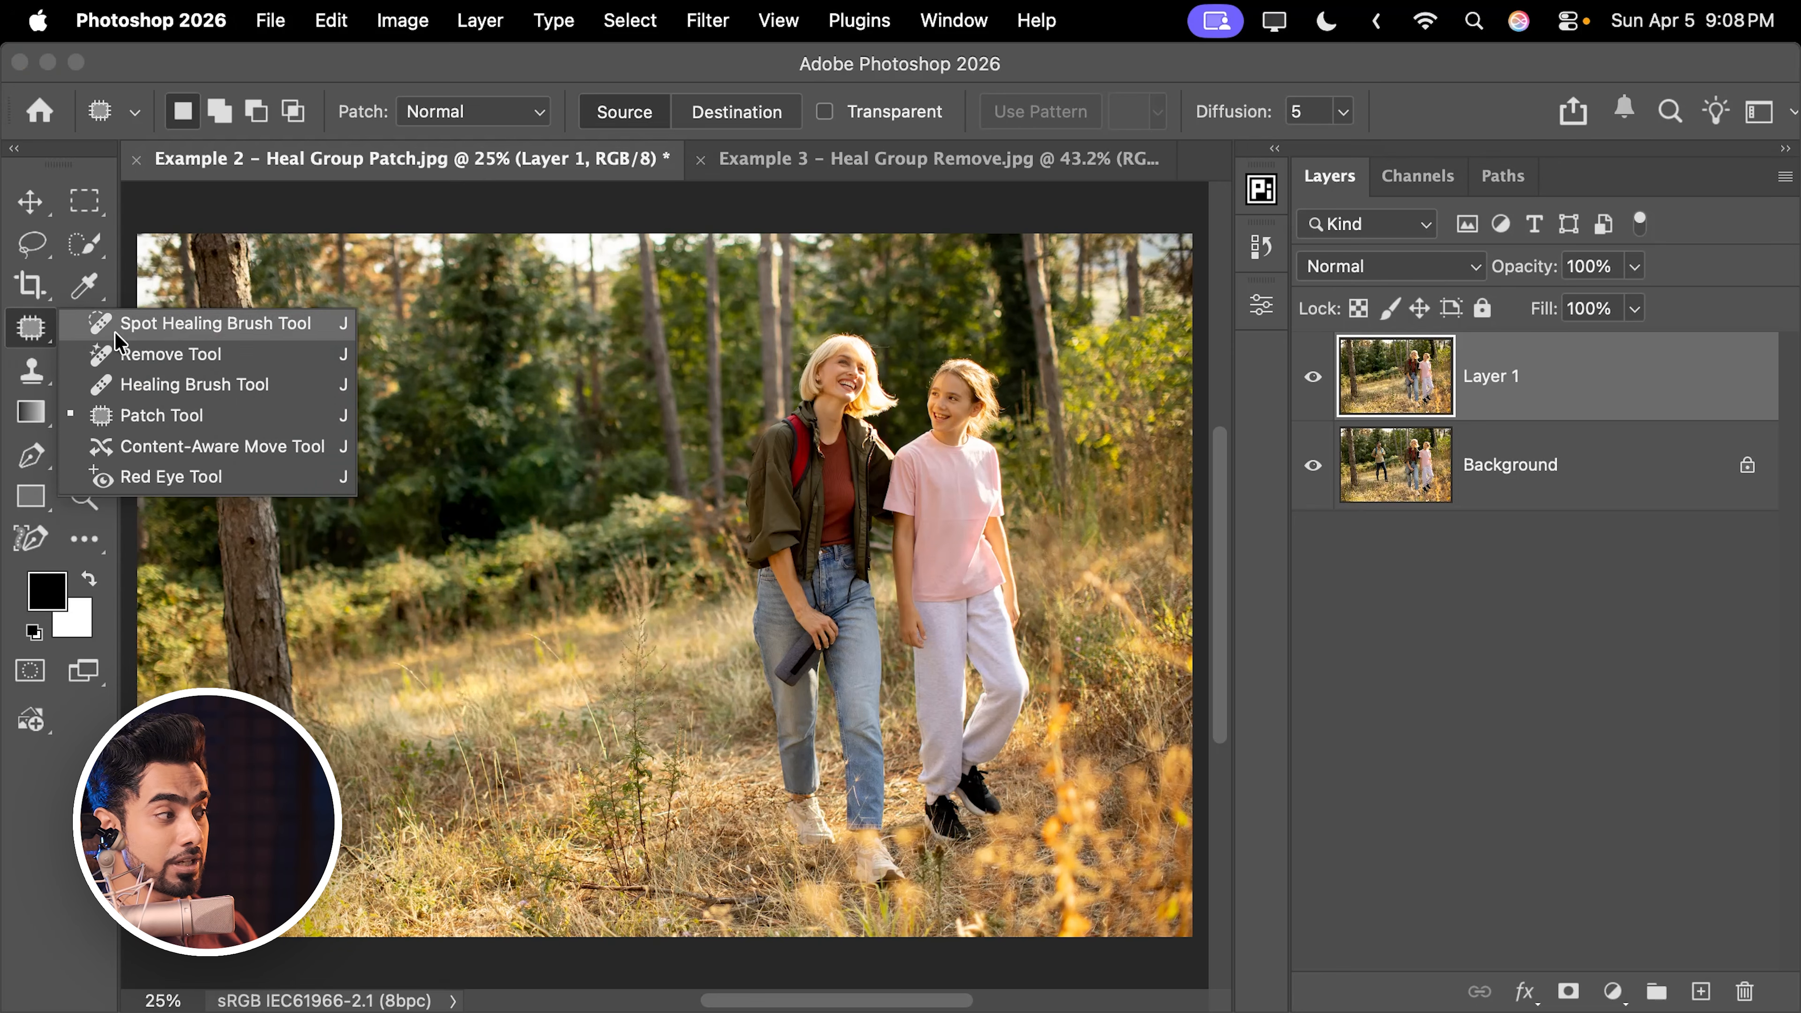
left_click(164, 354)
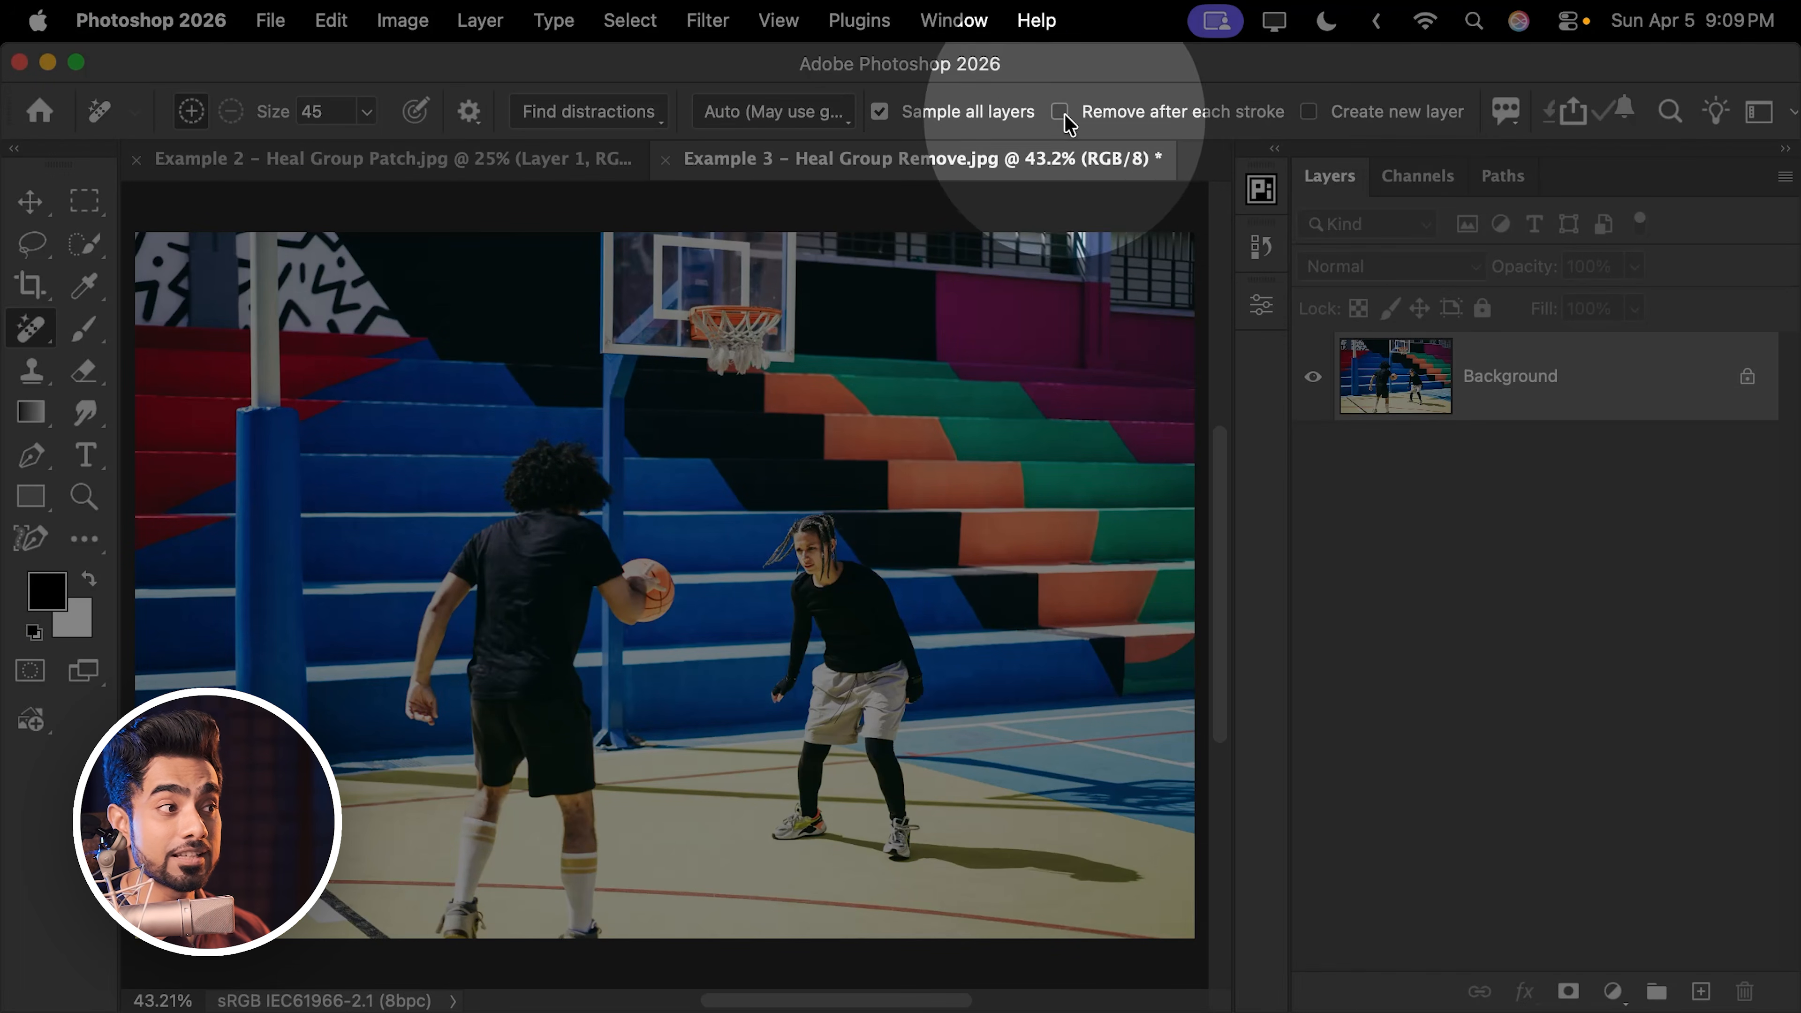
left_click(1060, 111)
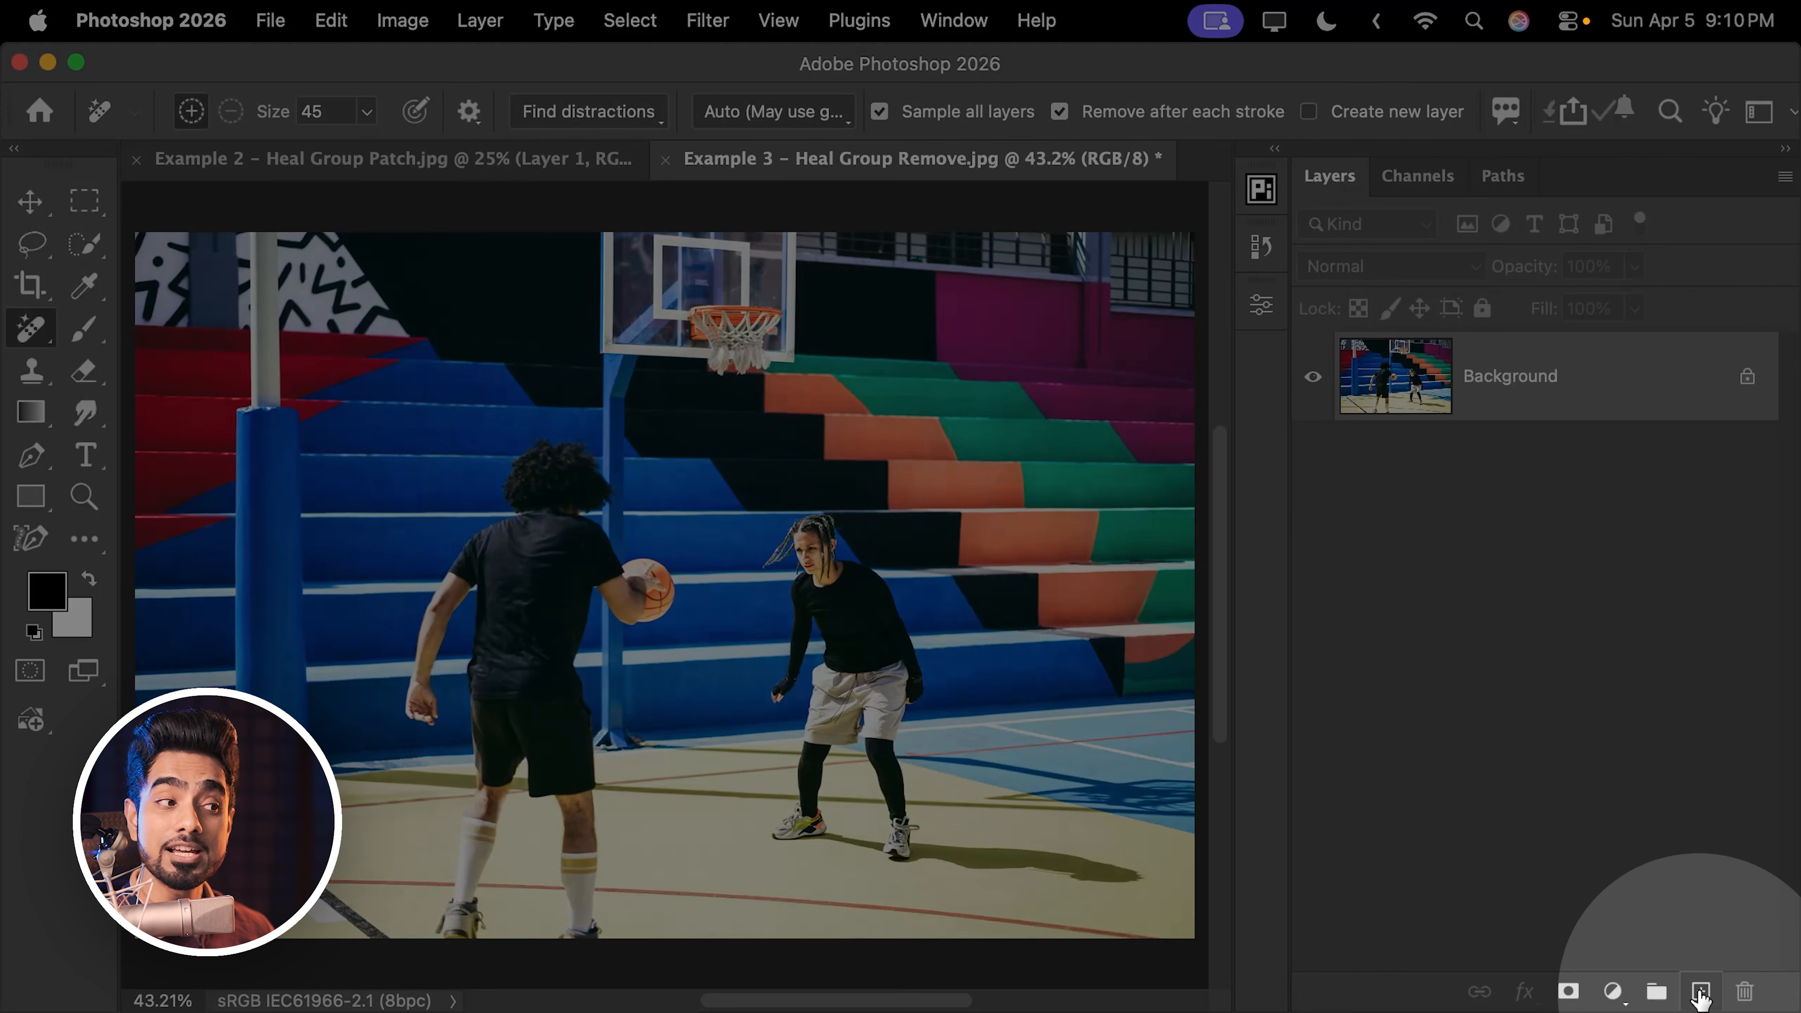
left_click(1701, 990)
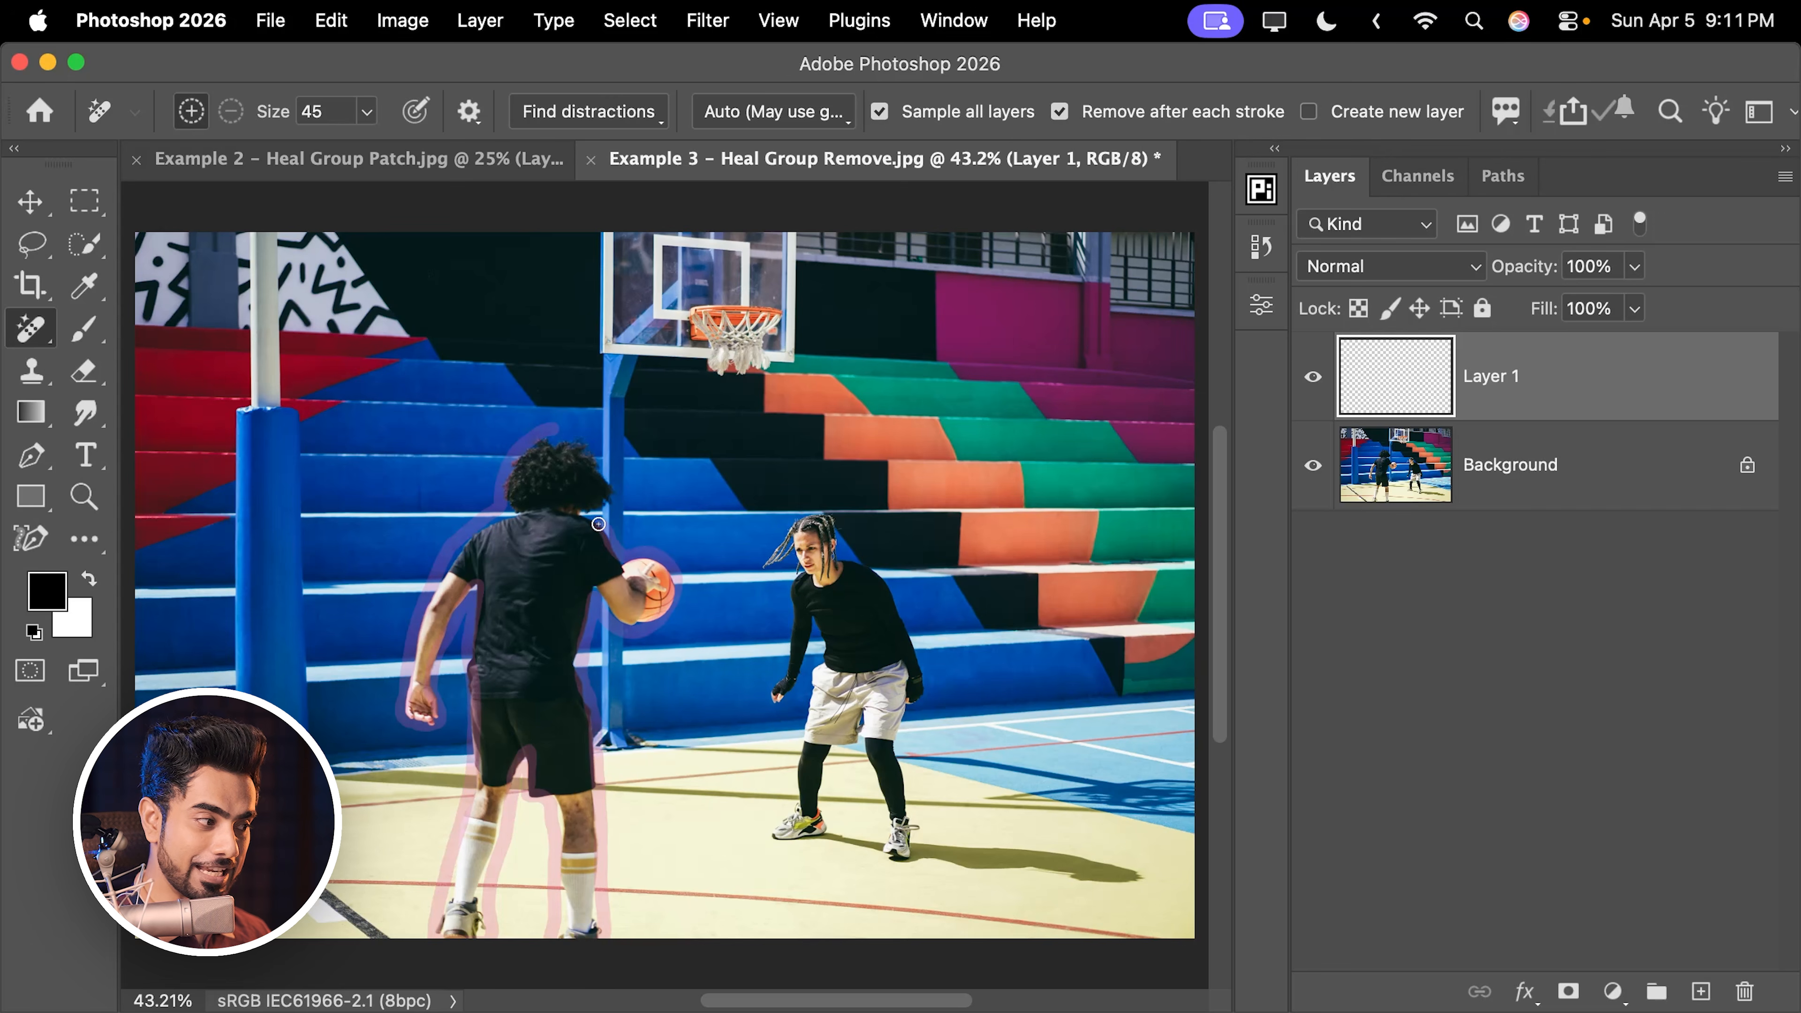
left_click_drag(584, 446, 567, 434)
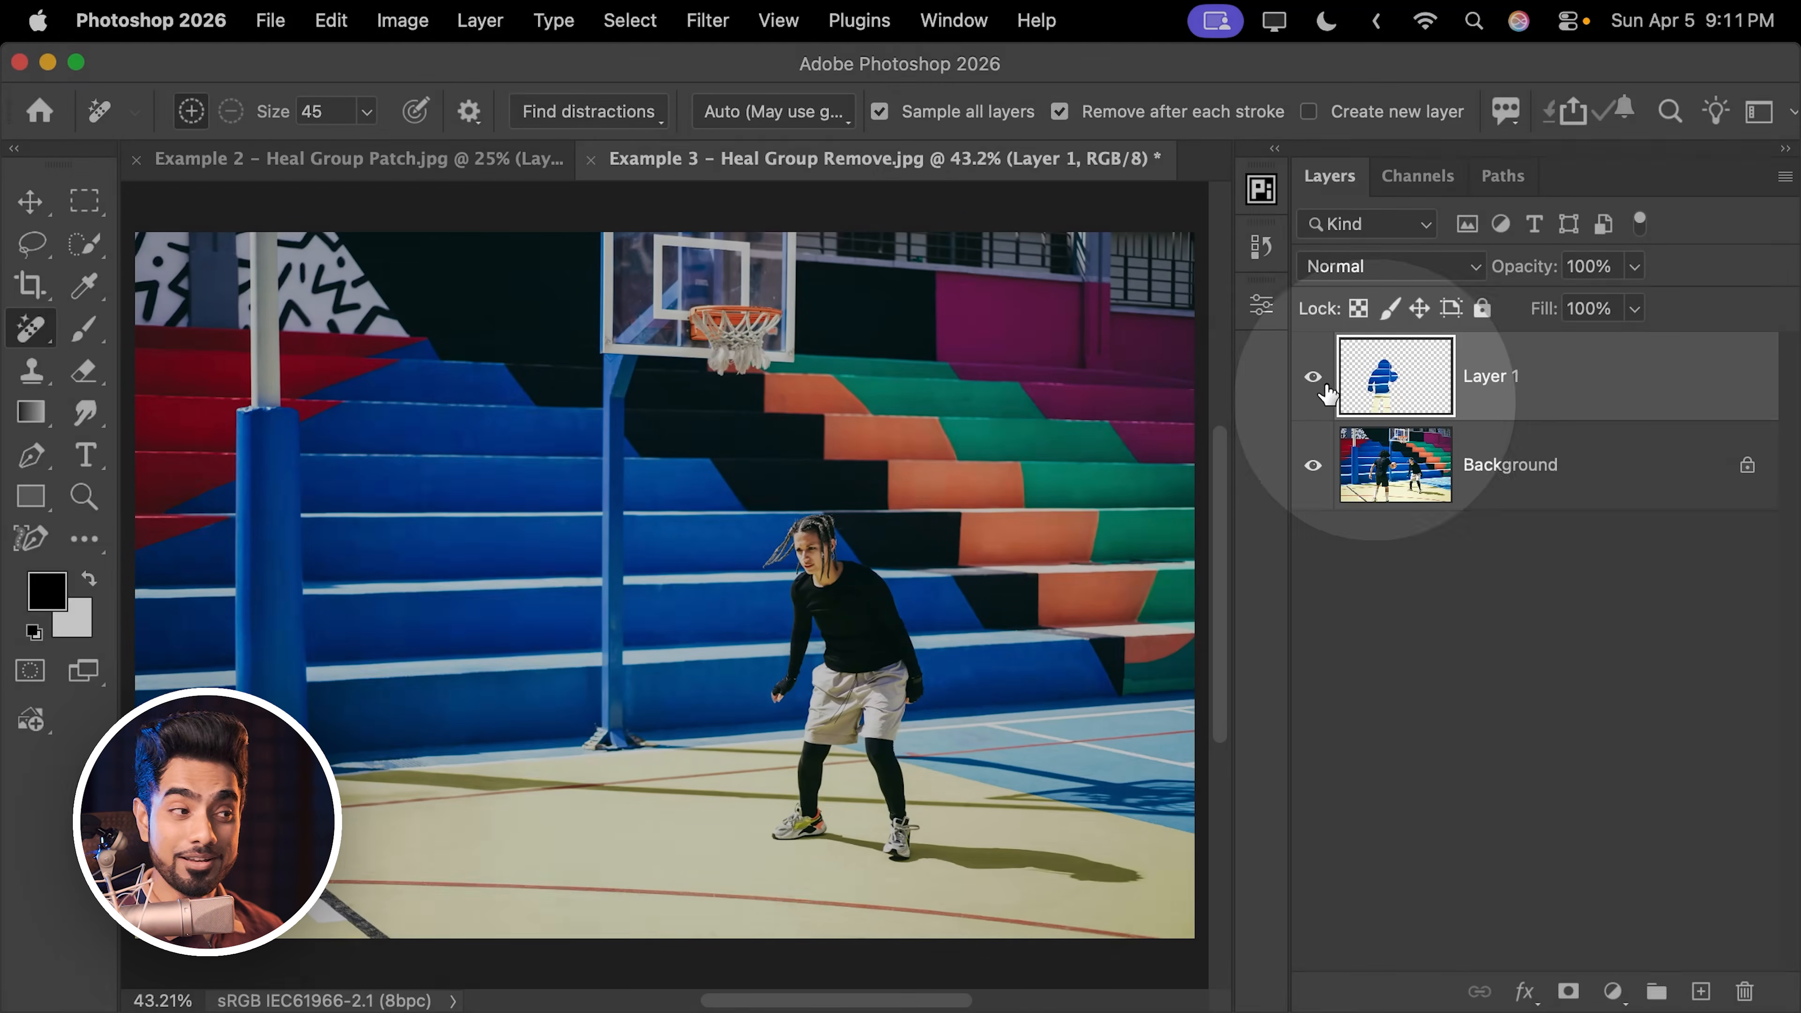
- Toggle the visibility of Layer 1 to compare the basketball photo before and after the removal
left_click(1312, 378)
left_click(1311, 388)
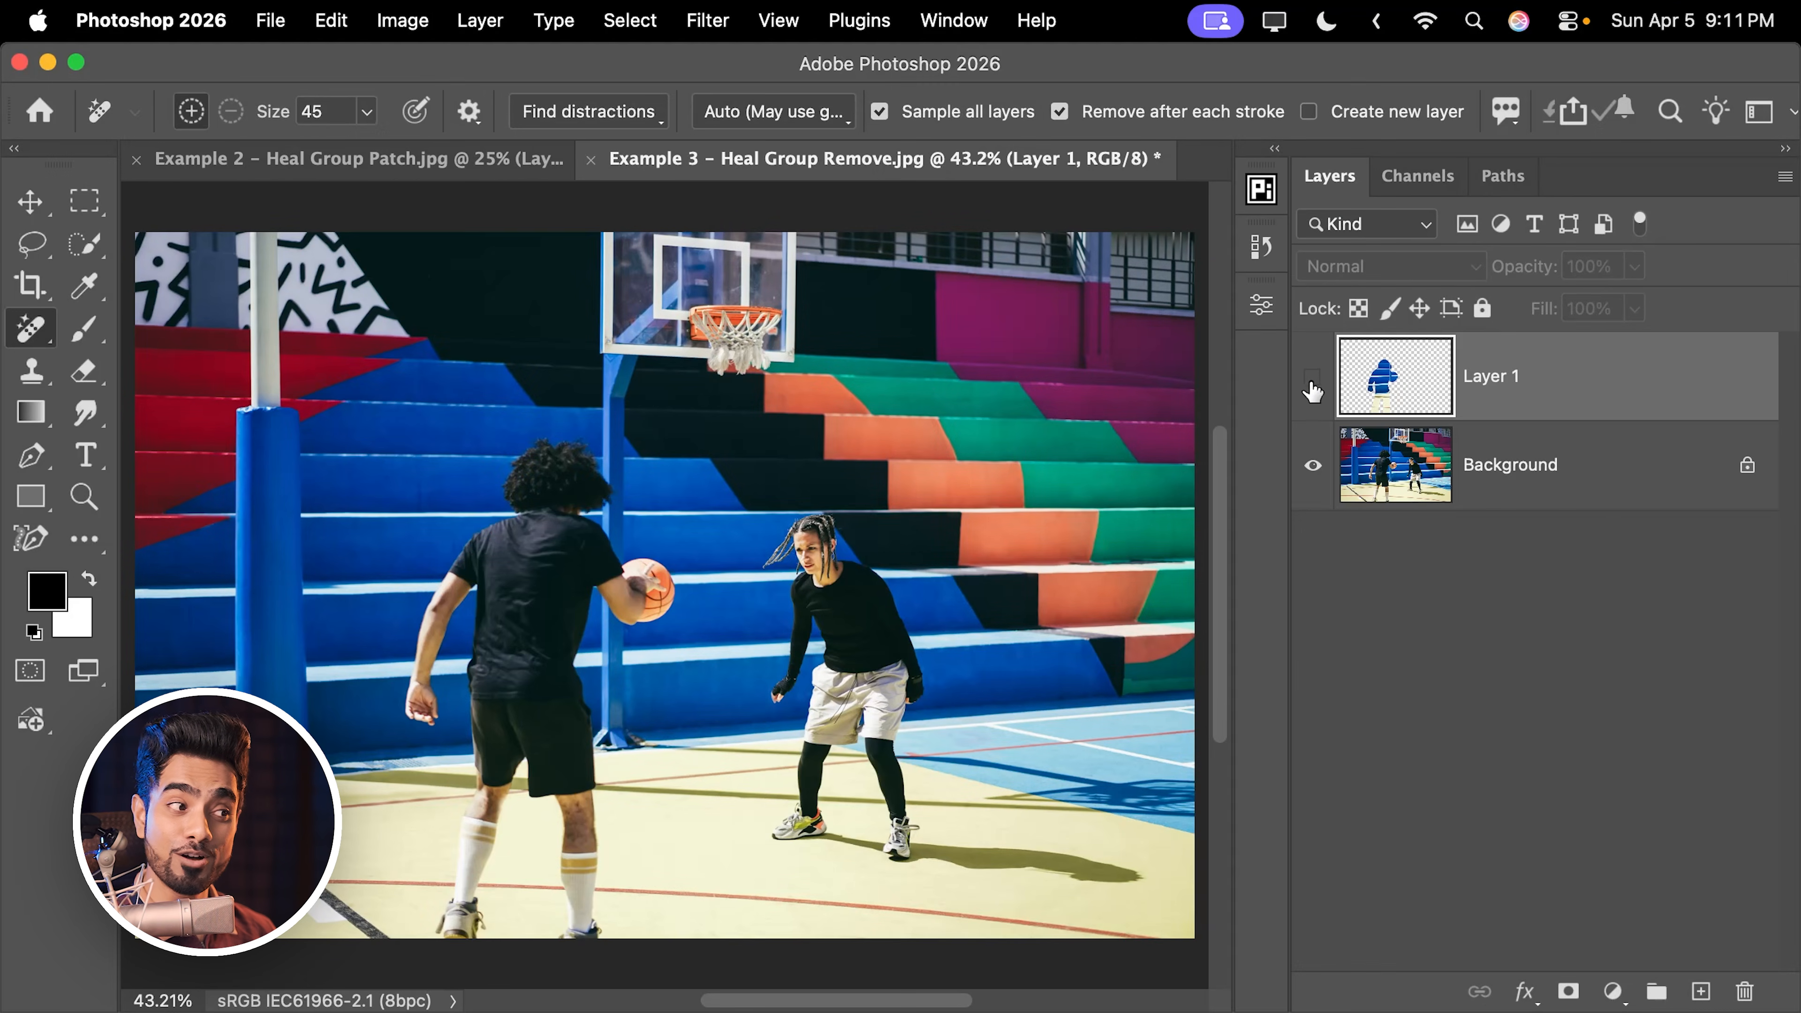
left_click(1312, 383)
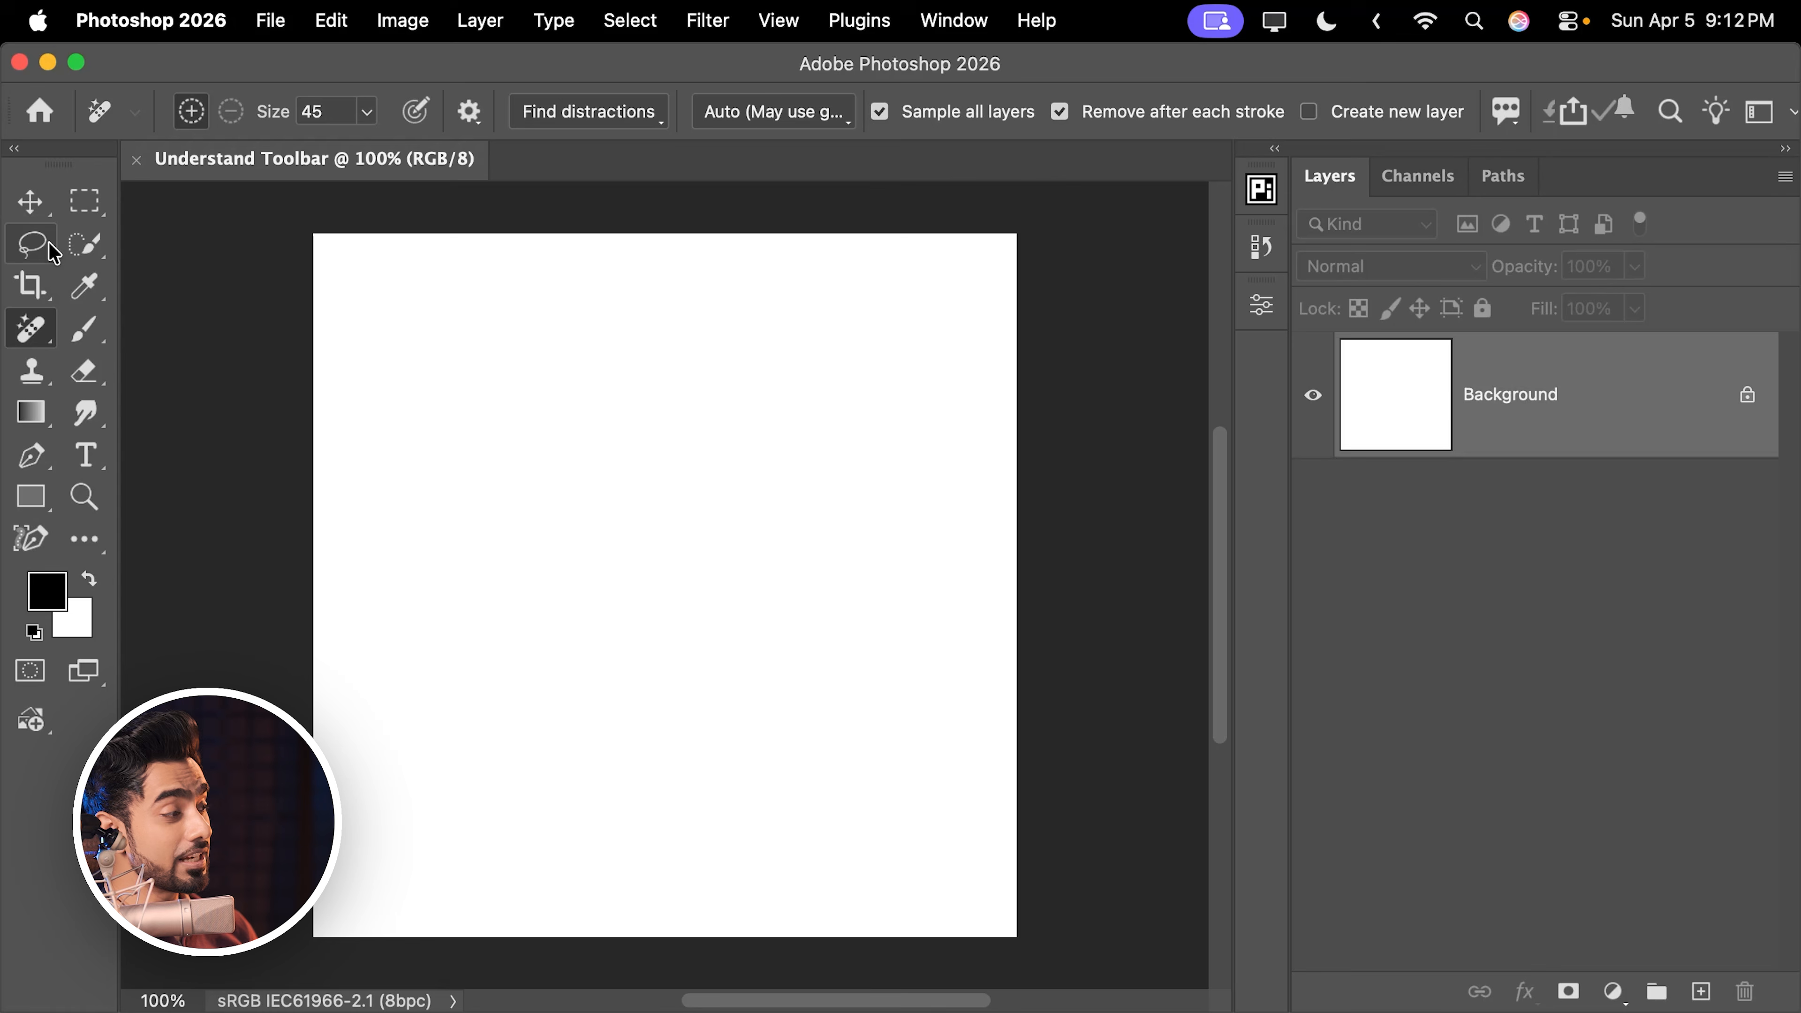
- Activate the Lasso Tool and view the other tools grouped with it
left_click(32, 244)
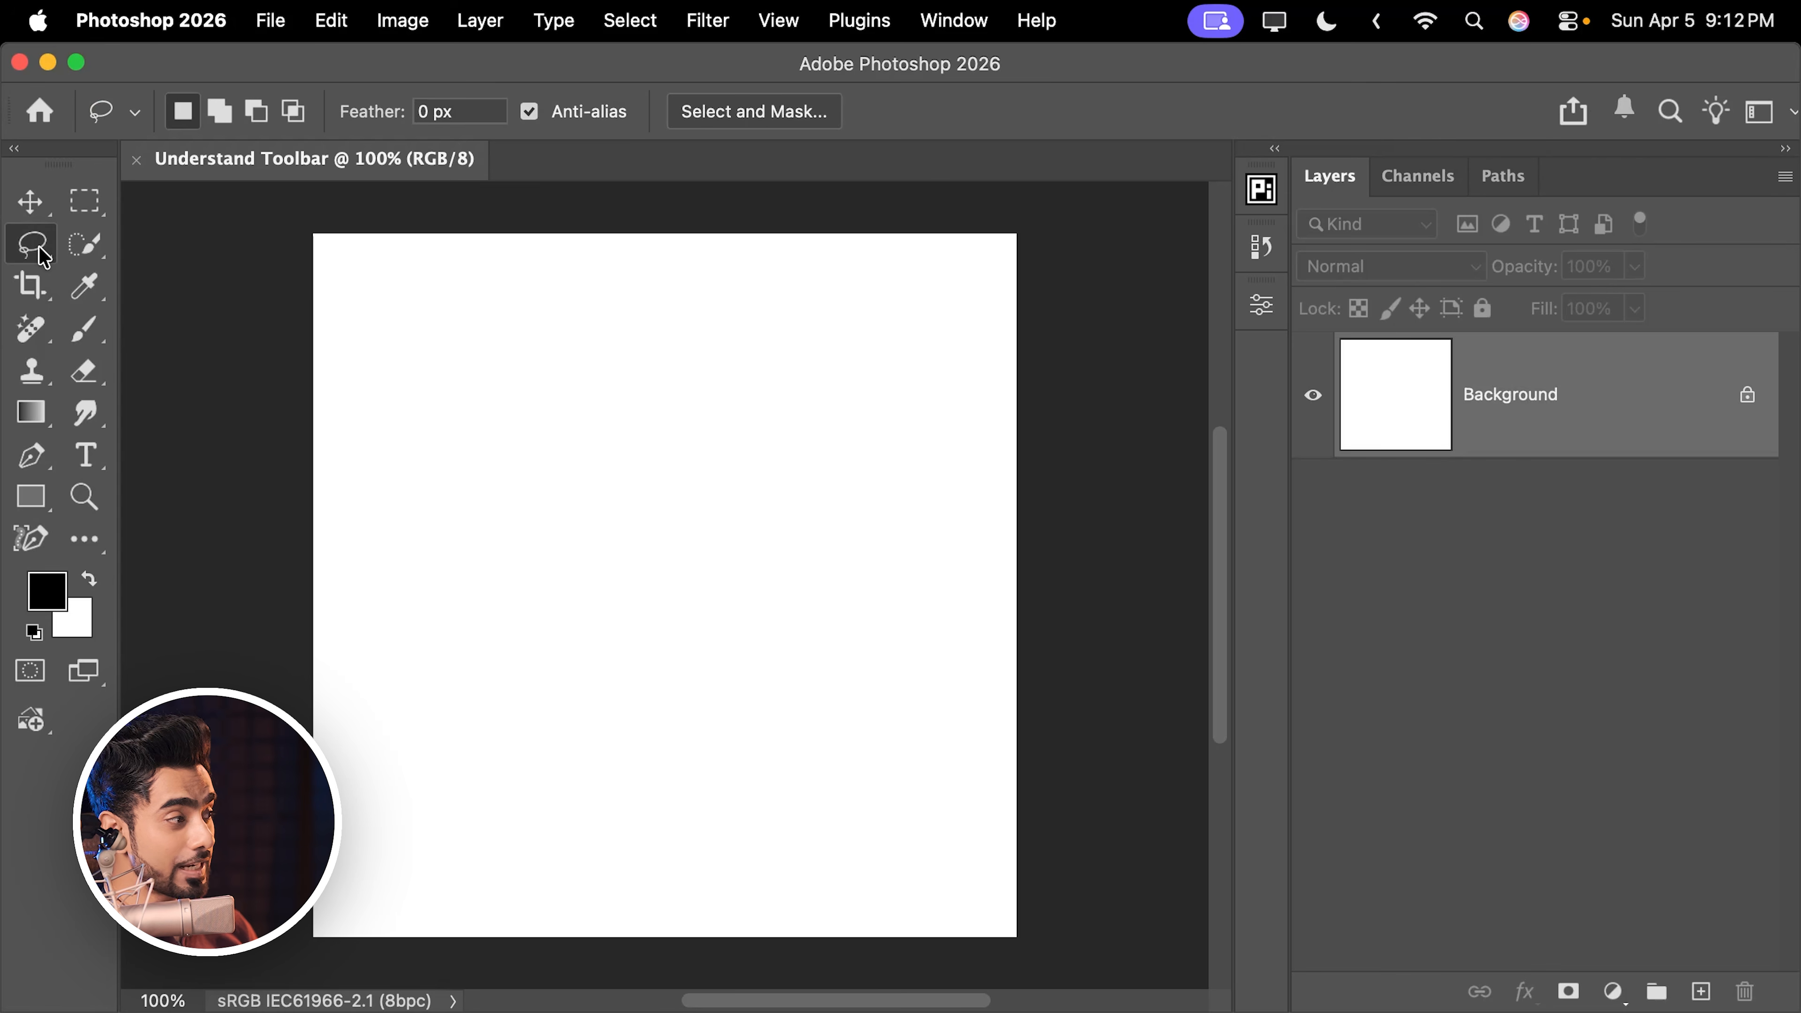
right_click(31, 243)
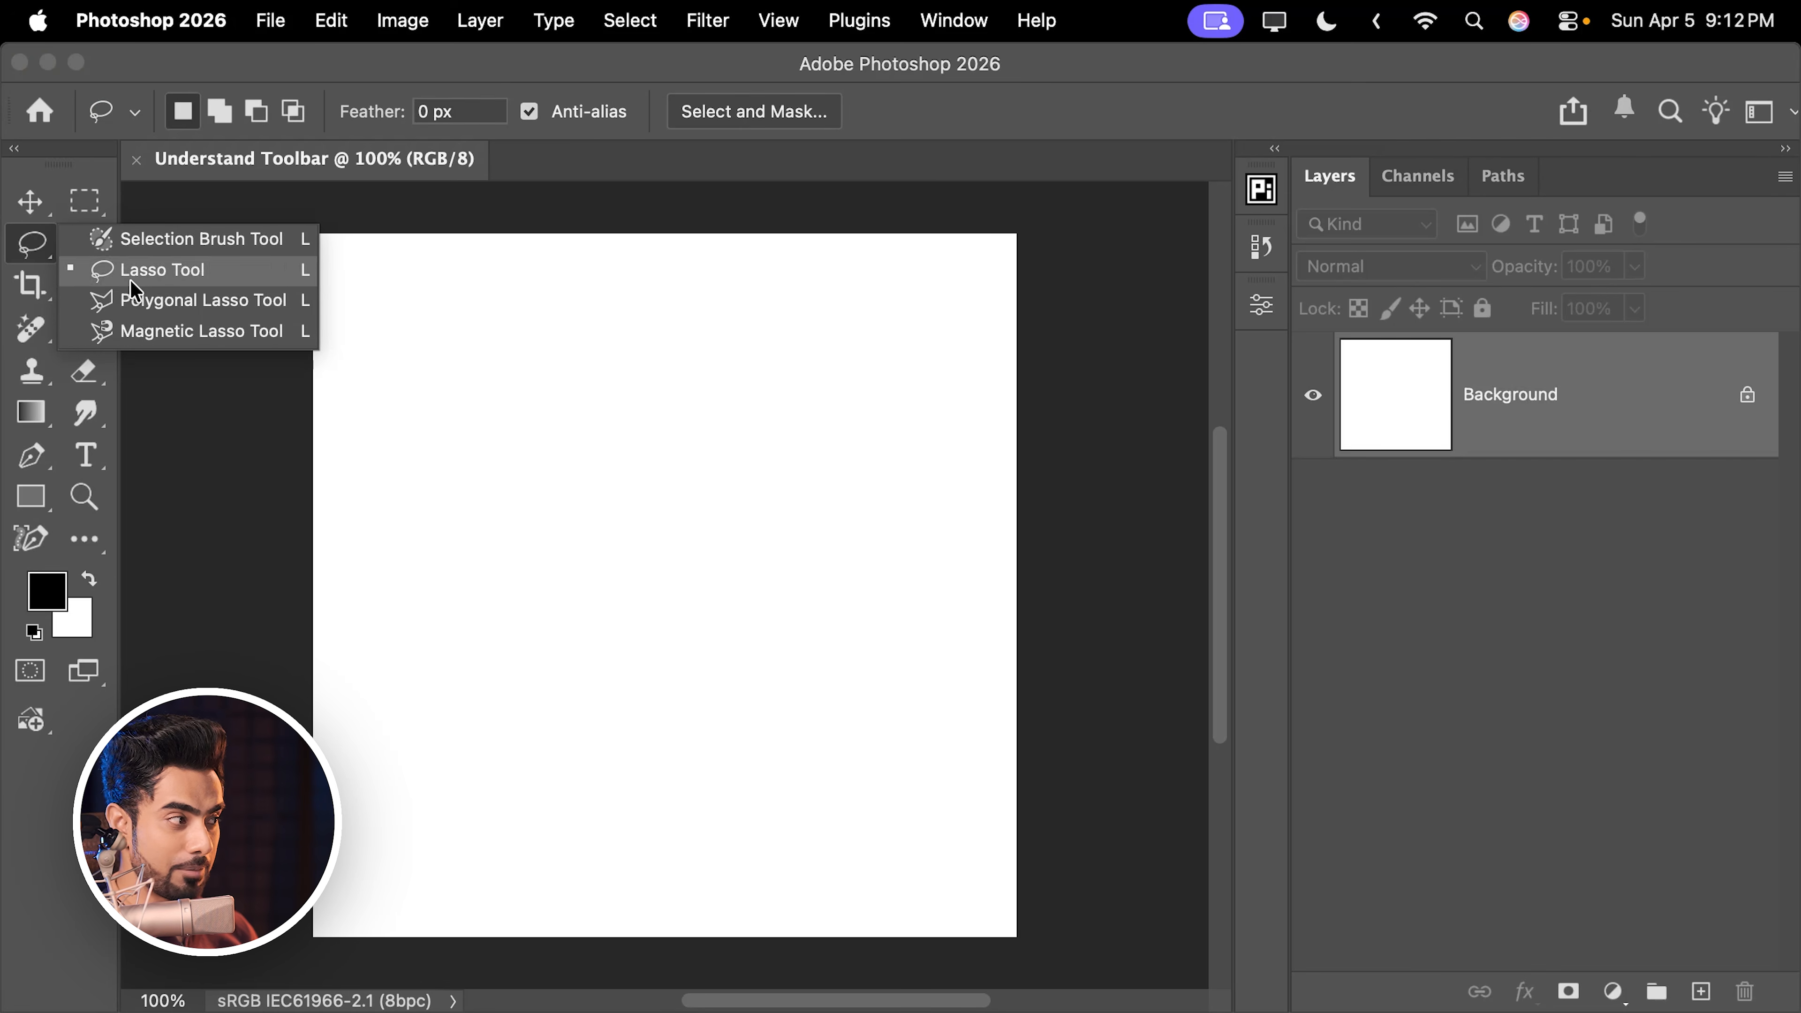
left_click(134, 305)
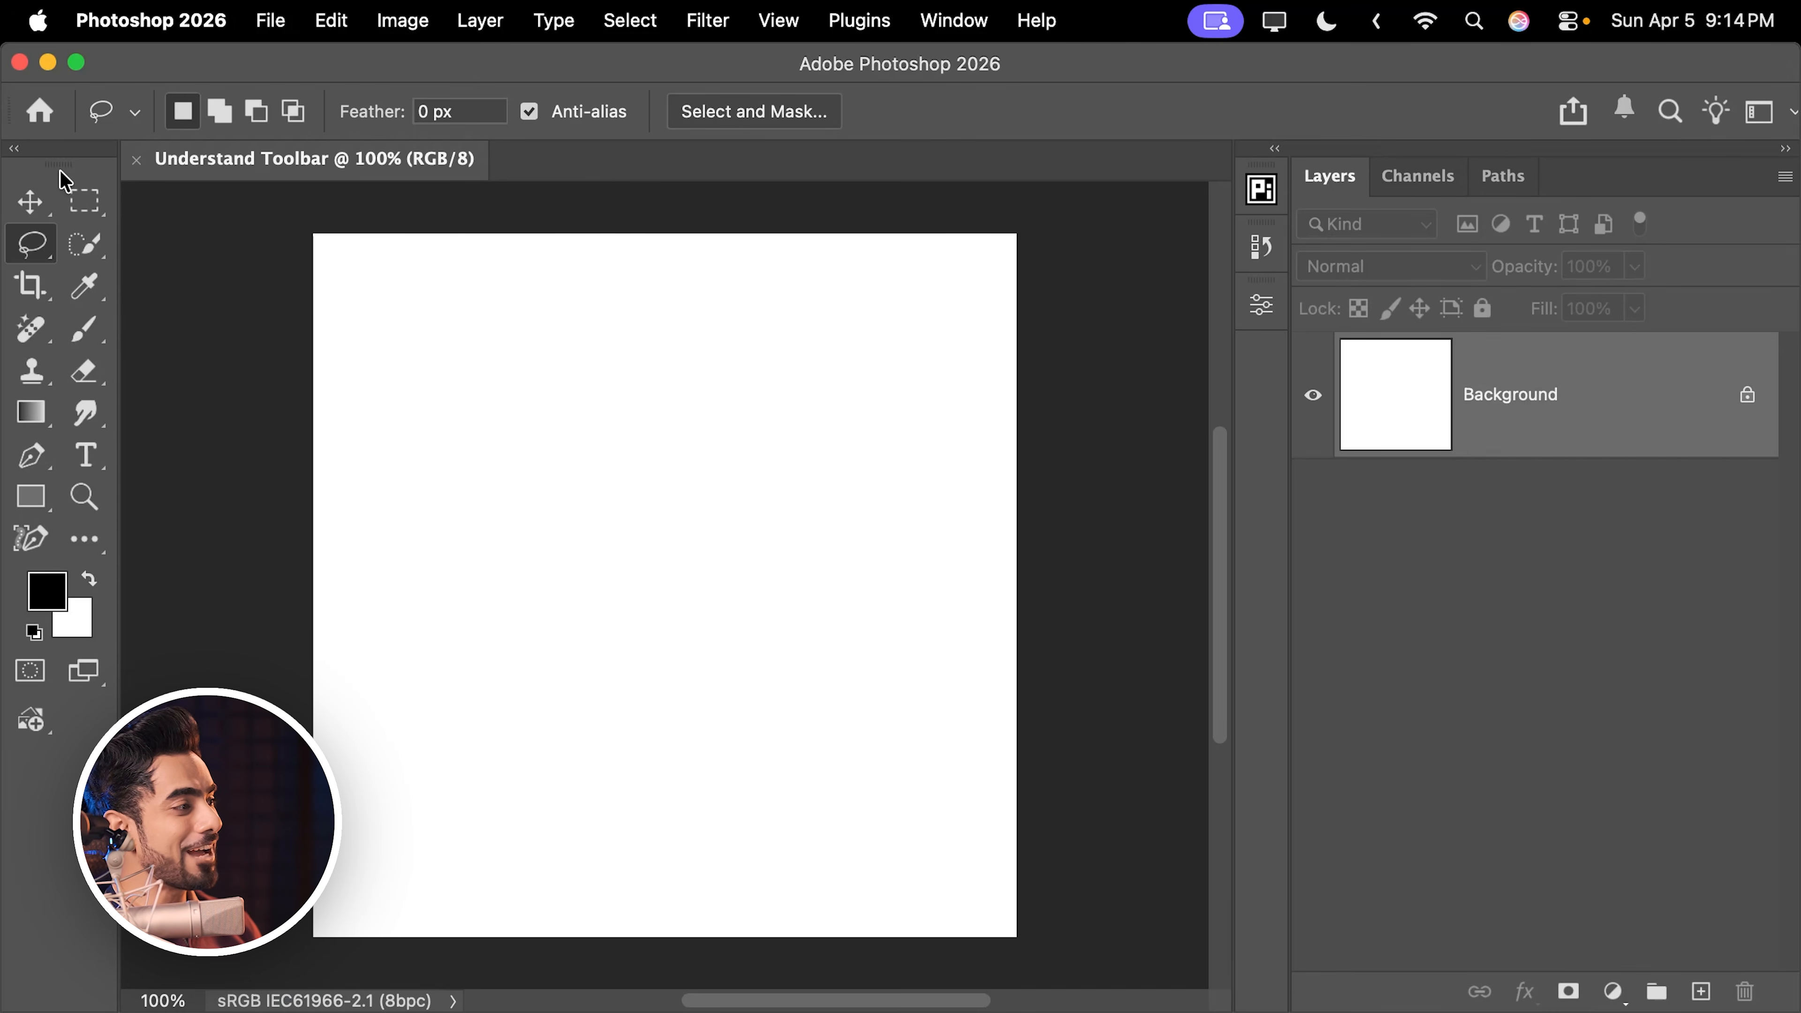
- Detach the toolbar from its dock as a floating panel and close it
left_click_drag(65, 180, 207, 278)
left_click(205, 263)
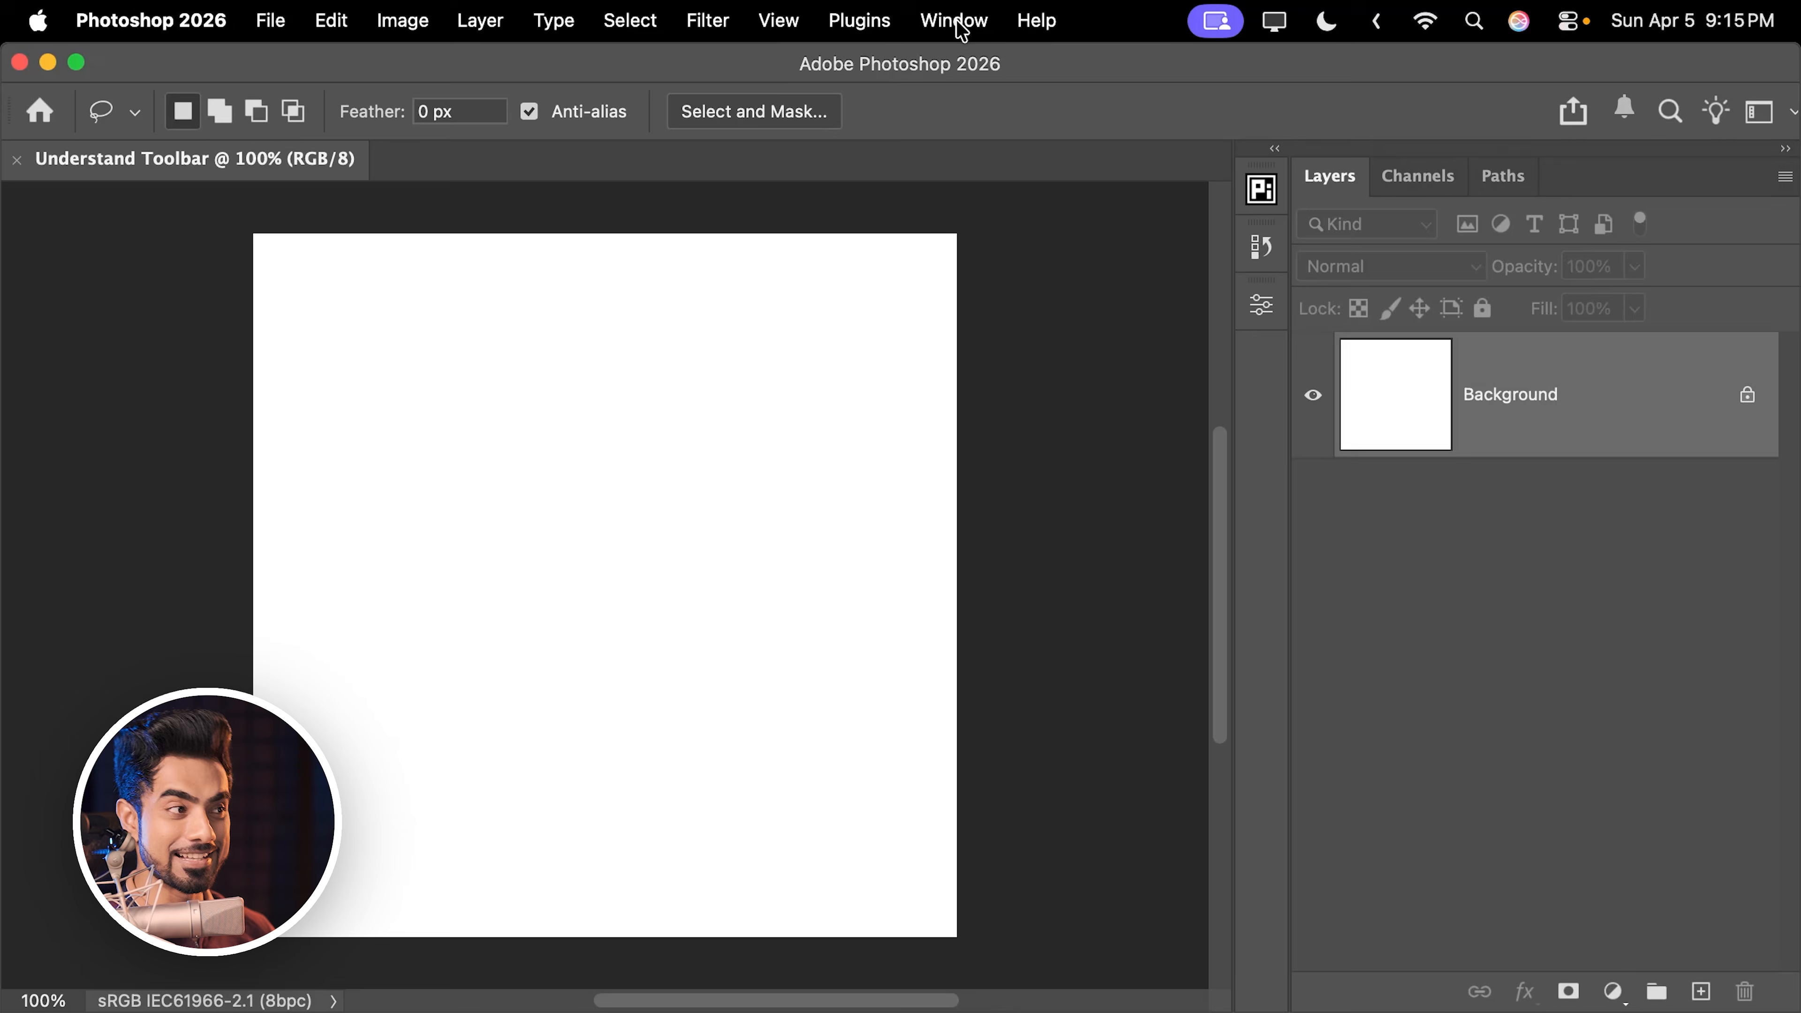
- Show the closed Tools panel again and dock it along the left edge of the workspace
left_click(953, 23)
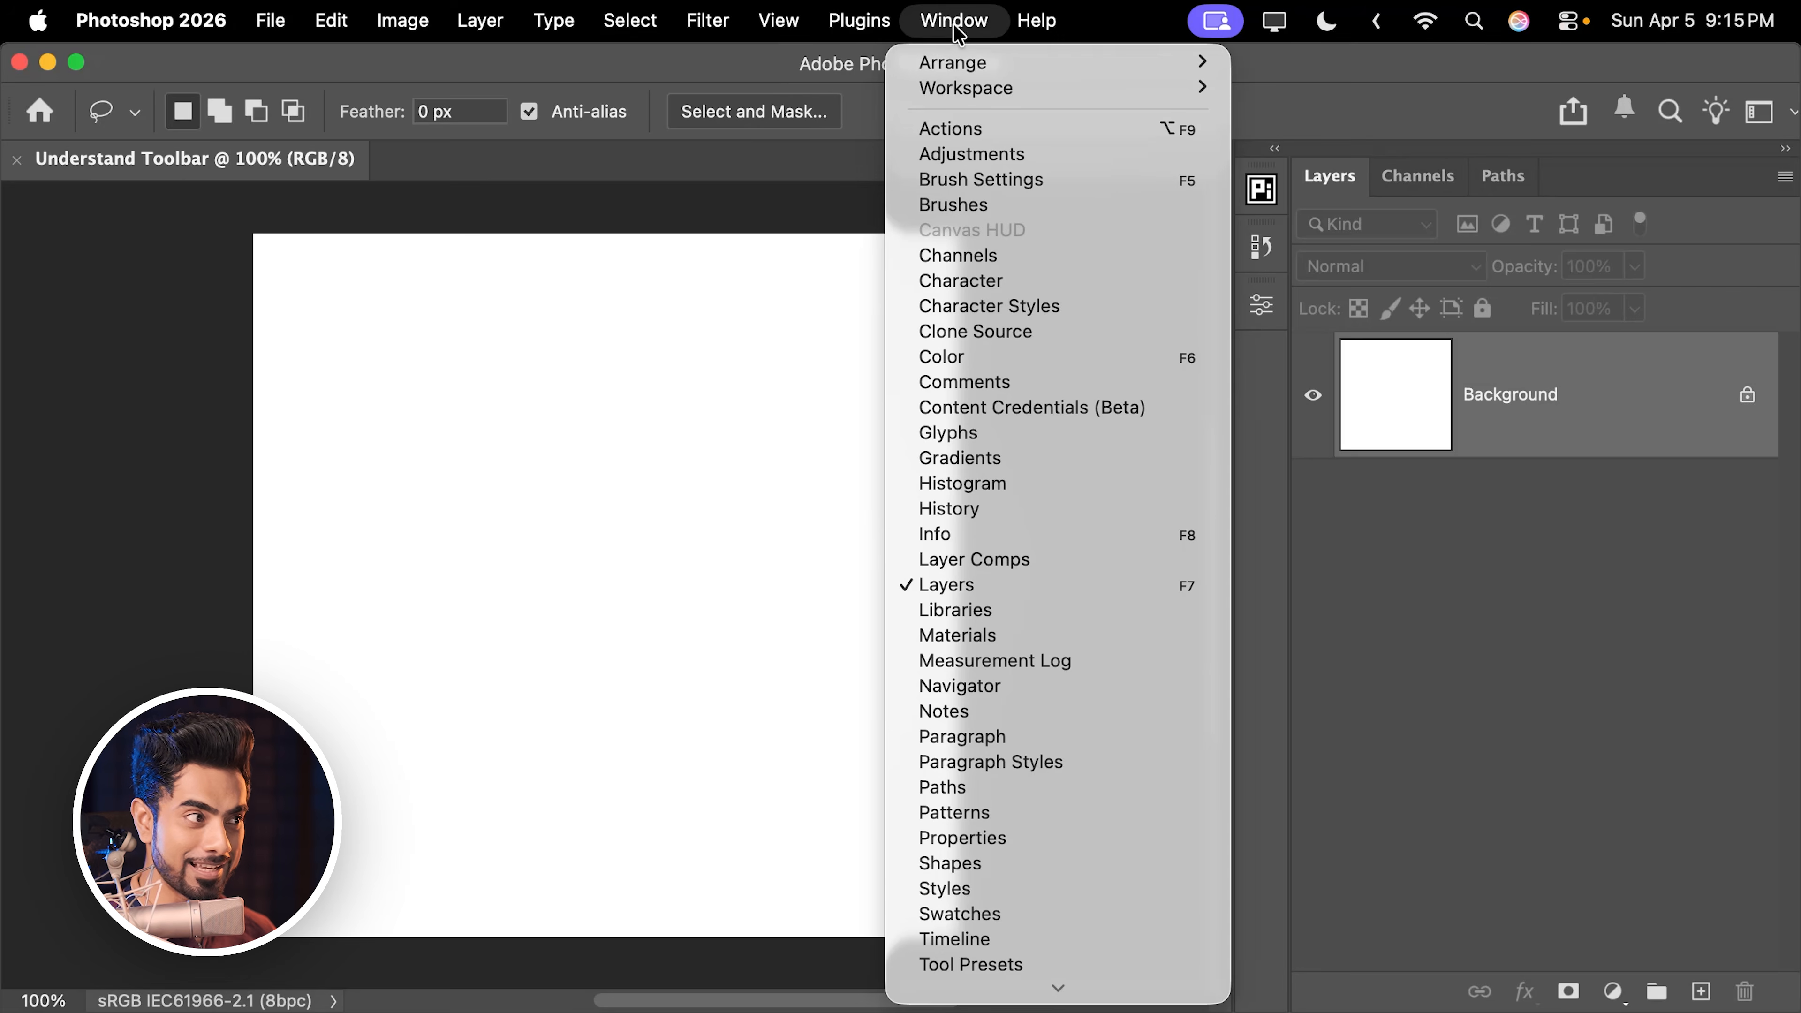
mouse_move(1007, 996)
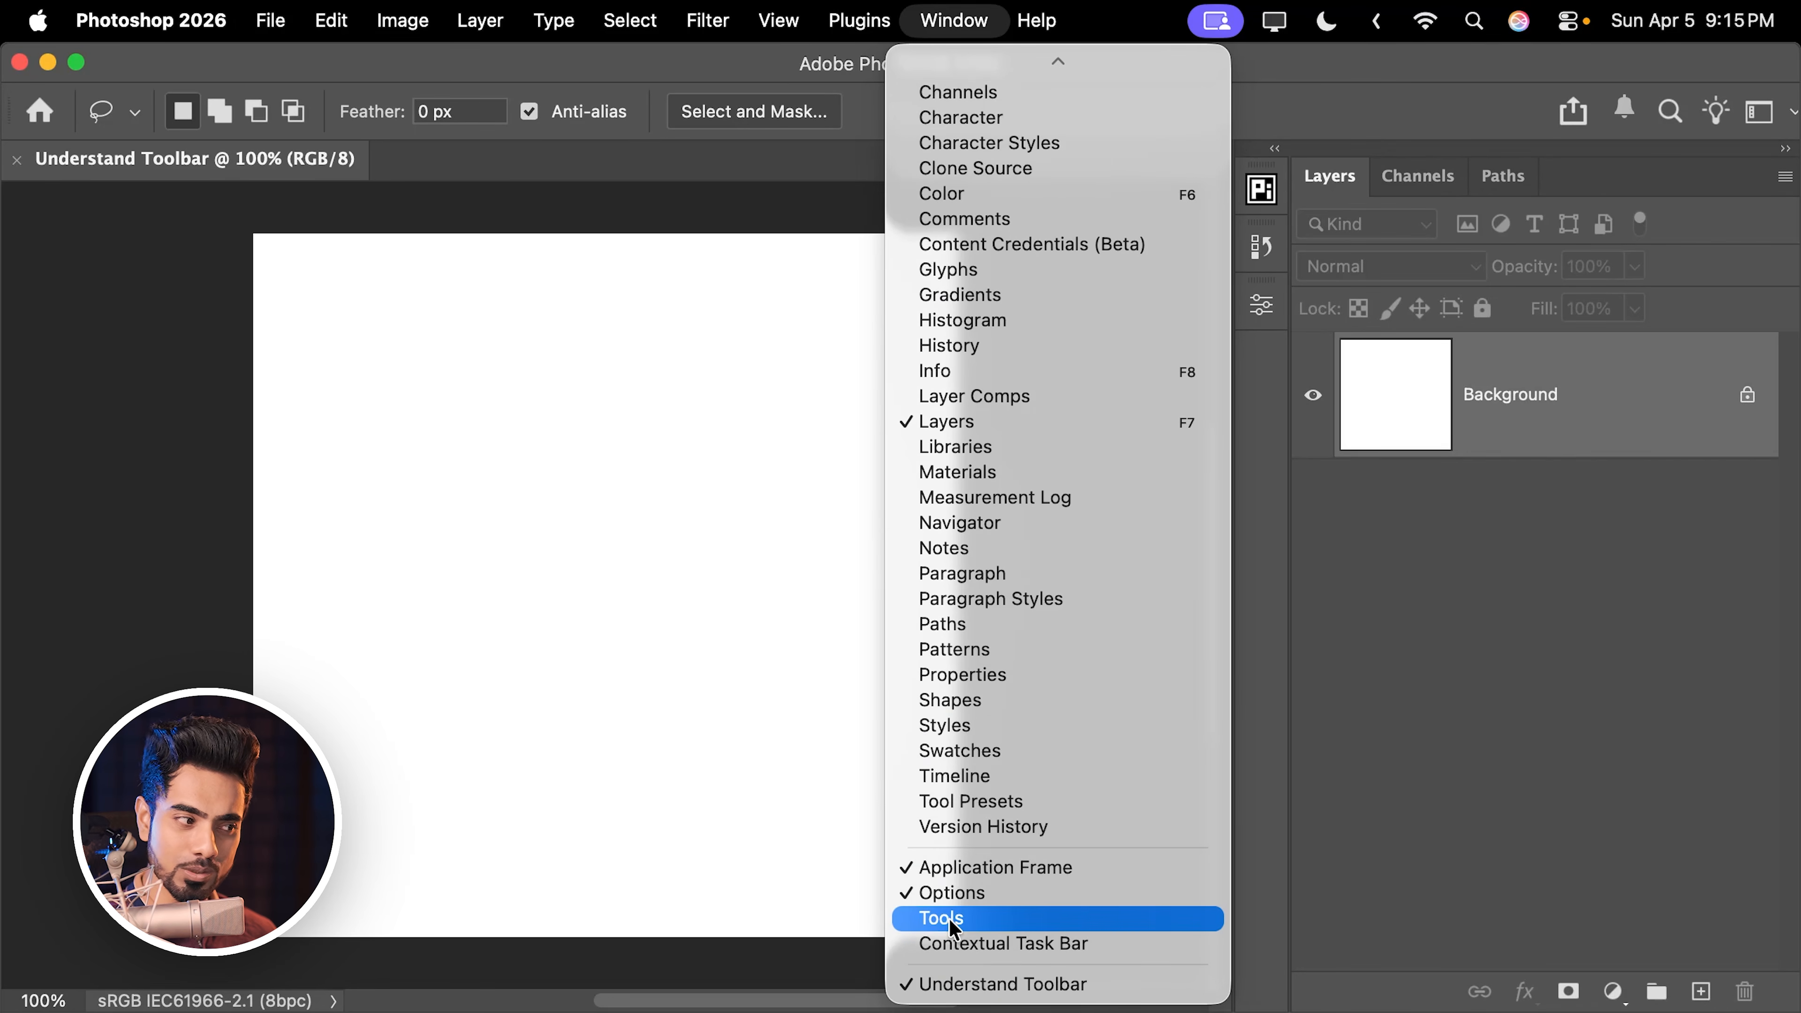
left_click(963, 920)
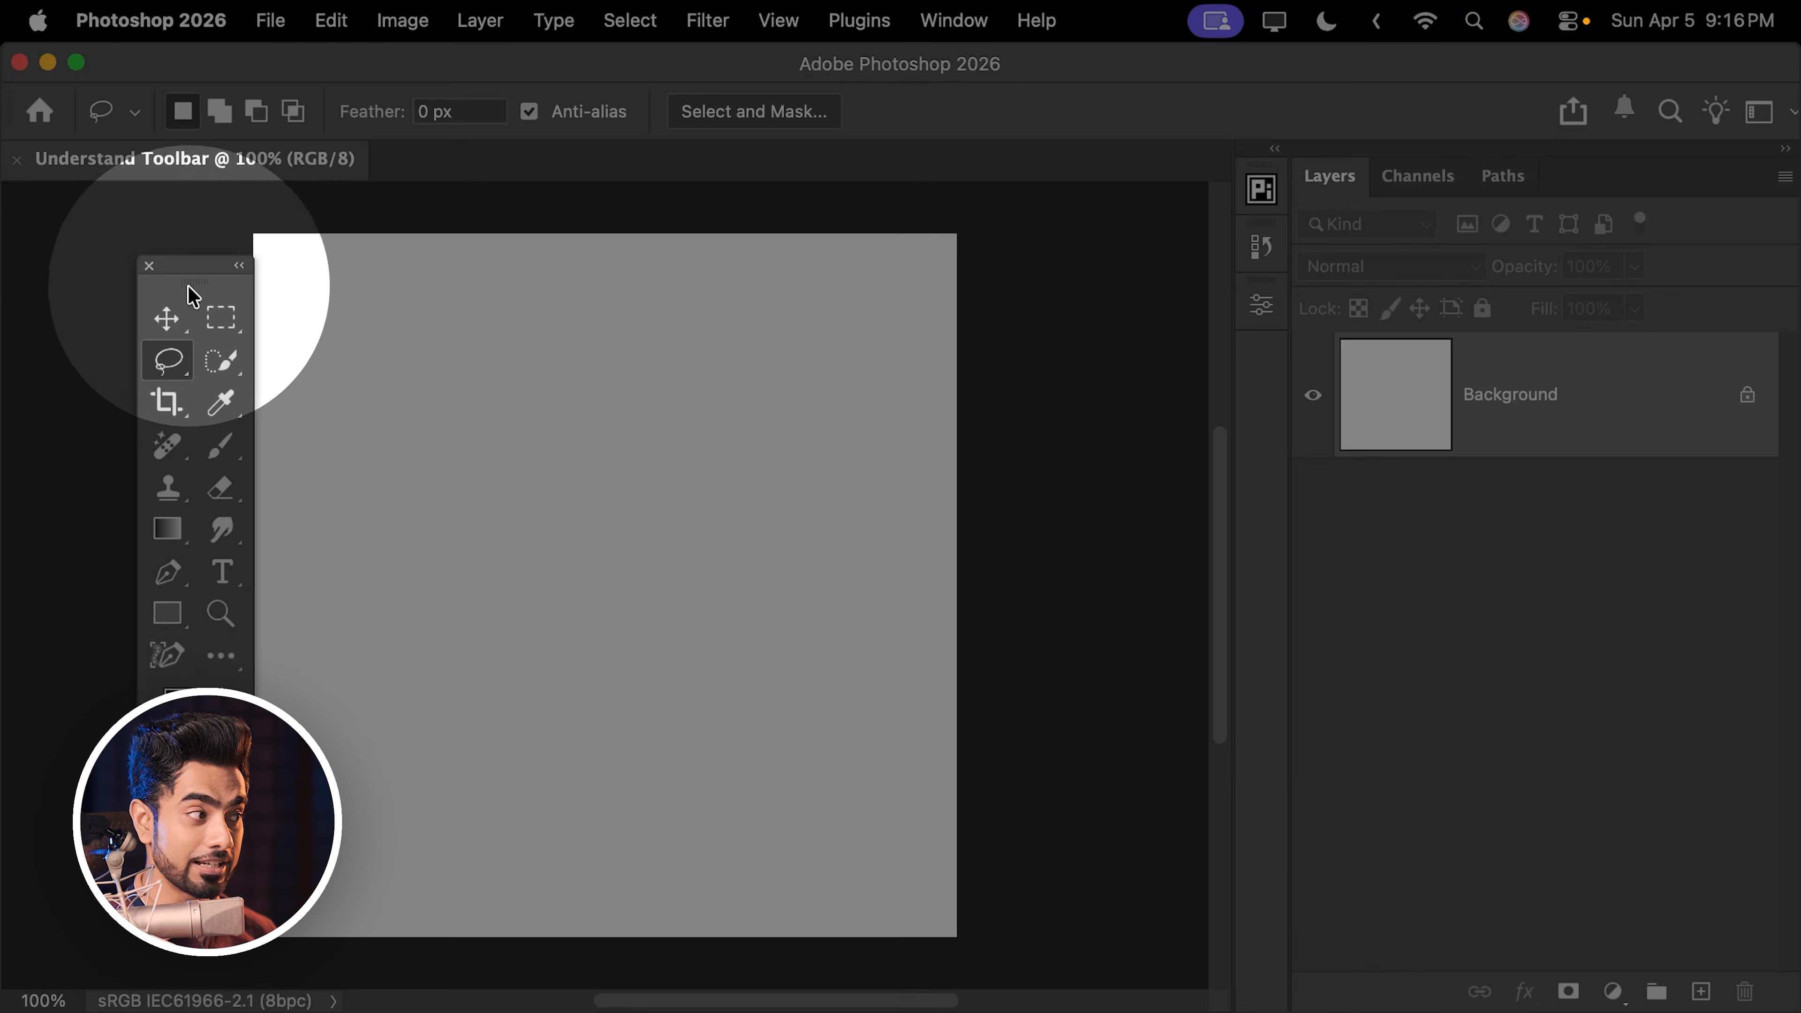
left_click_drag(191, 294, 12, 351)
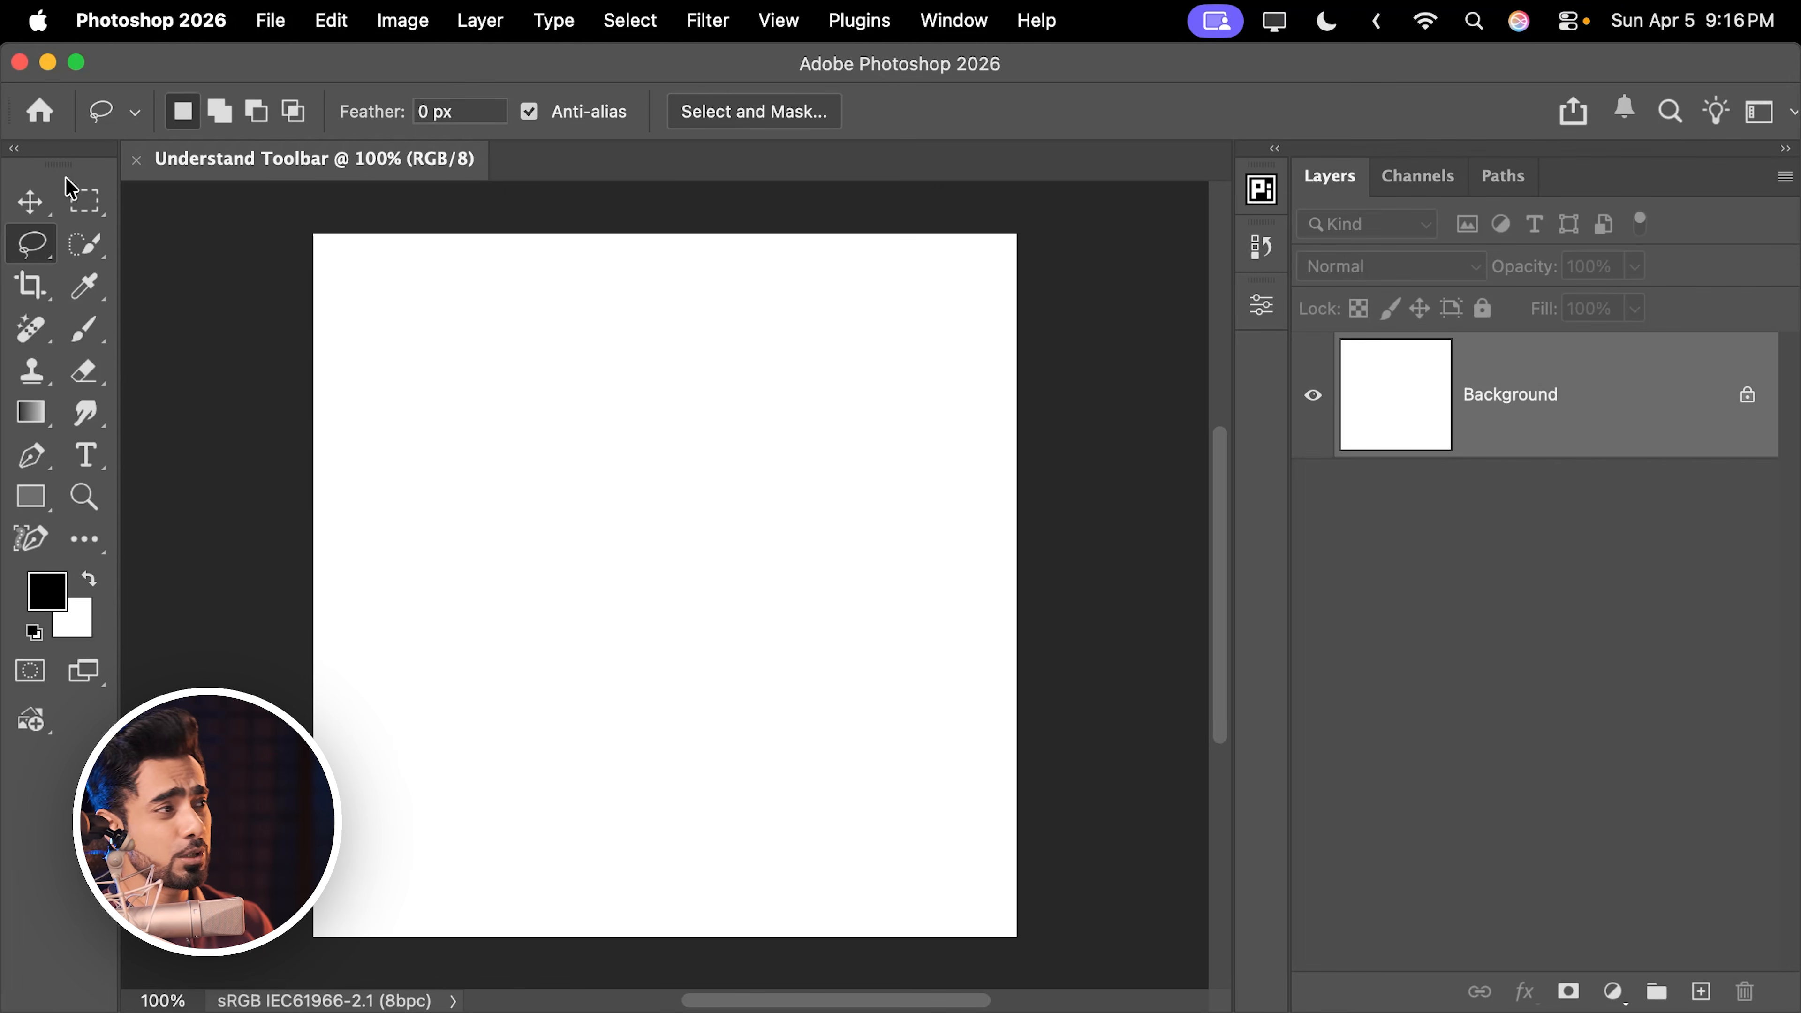
- Dock the toolbar beside the panels on the right of the workspace, and return it to the left edge
left_click_drag(64, 177, 1243, 406)
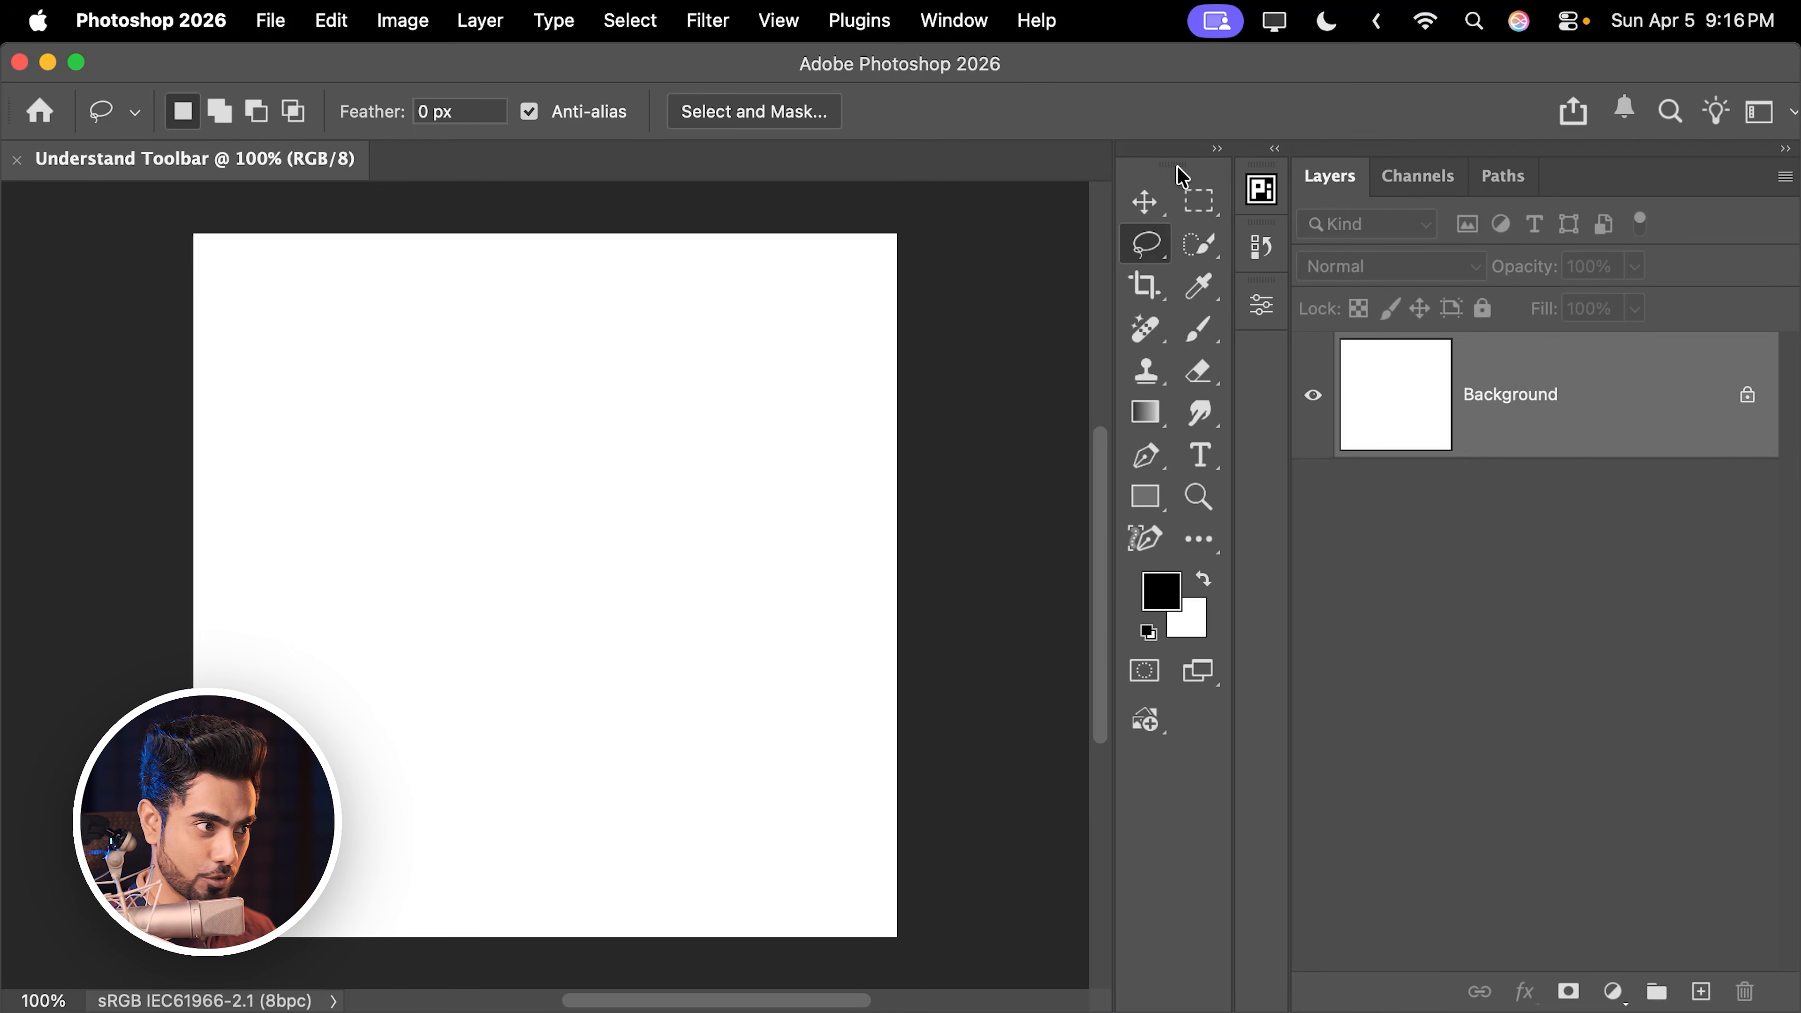
left_click_drag(1173, 165, 1294, 433)
left_click_drag(1126, 422, 21, 346)
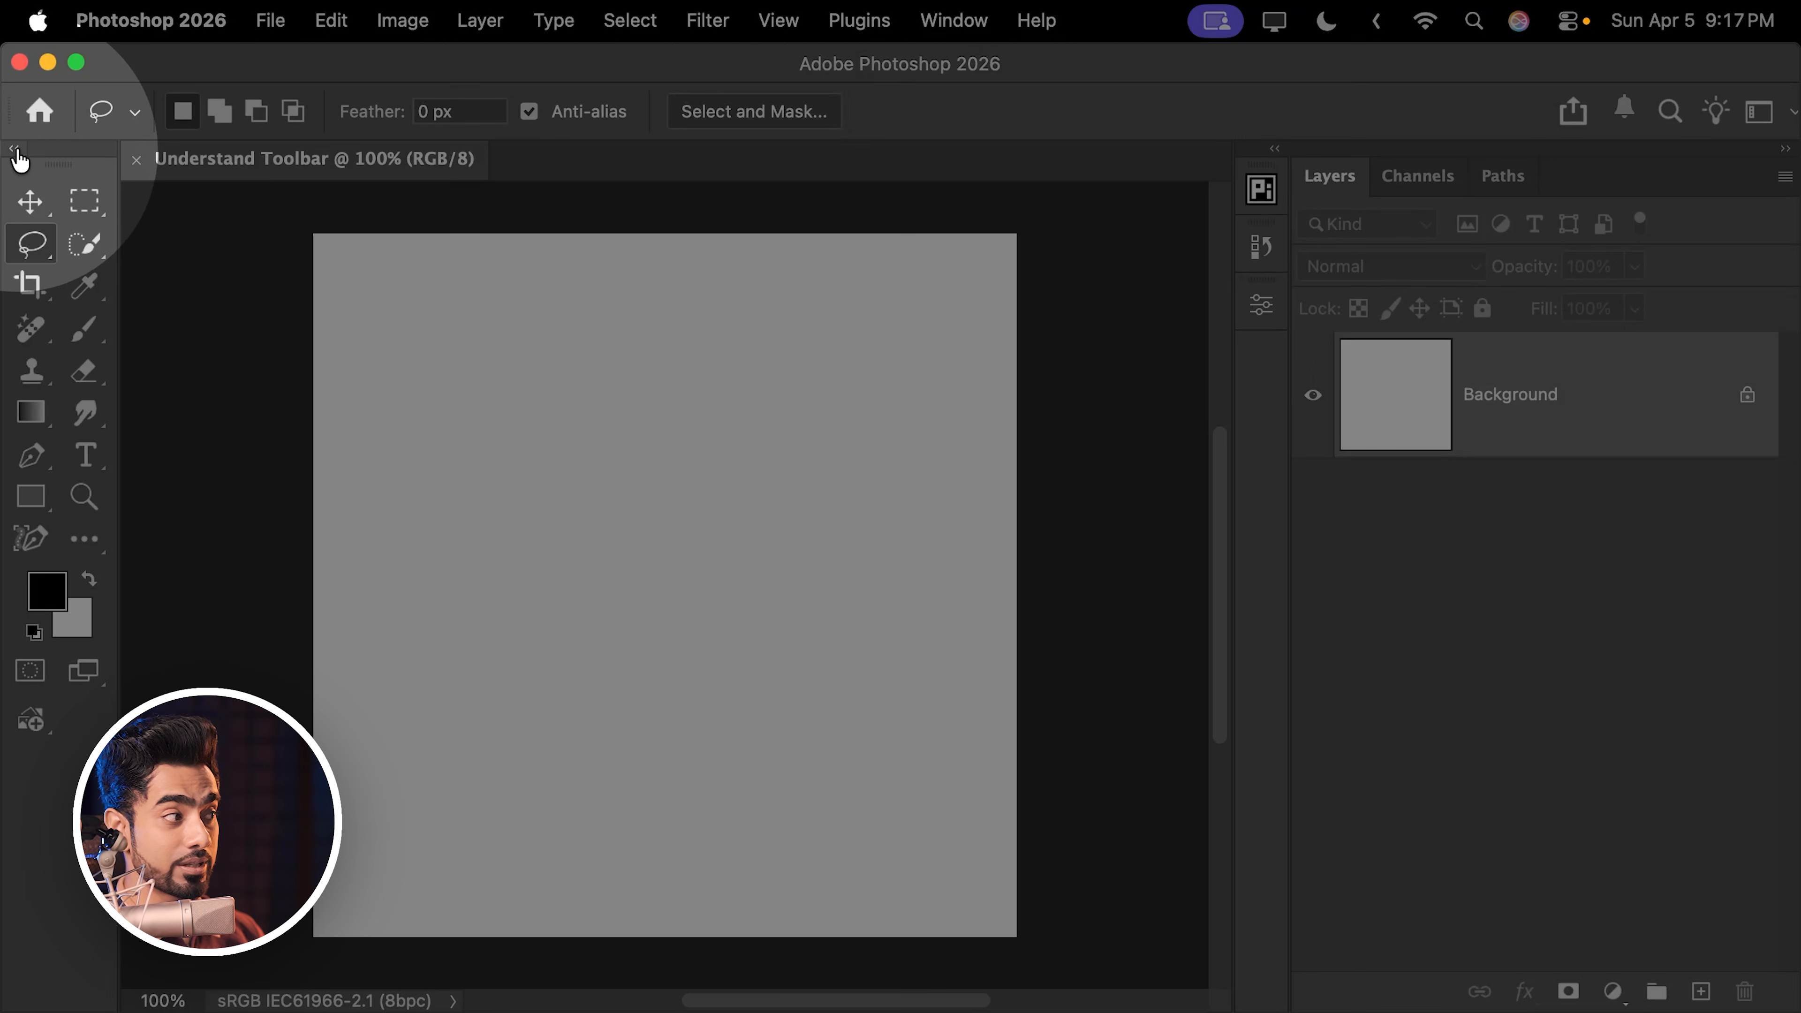
- Switch the toolbar to a single-column layout and back to two columns
left_click(16, 151)
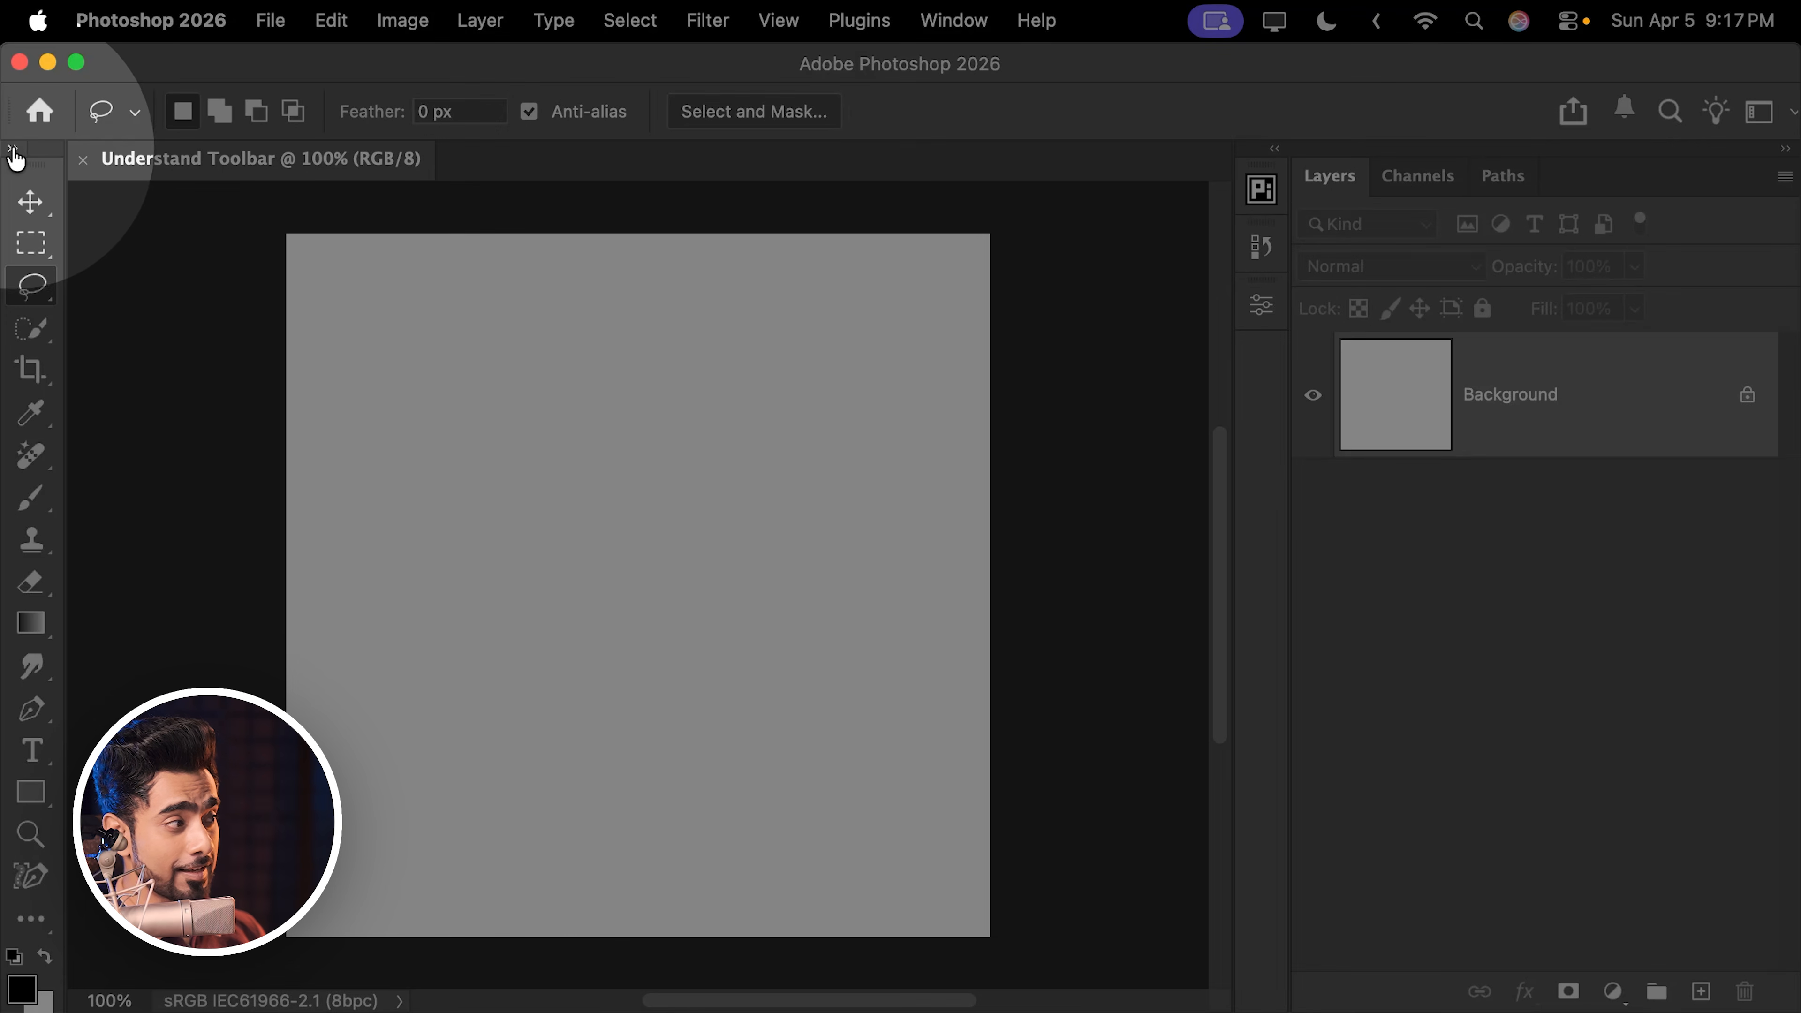
left_click(12, 149)
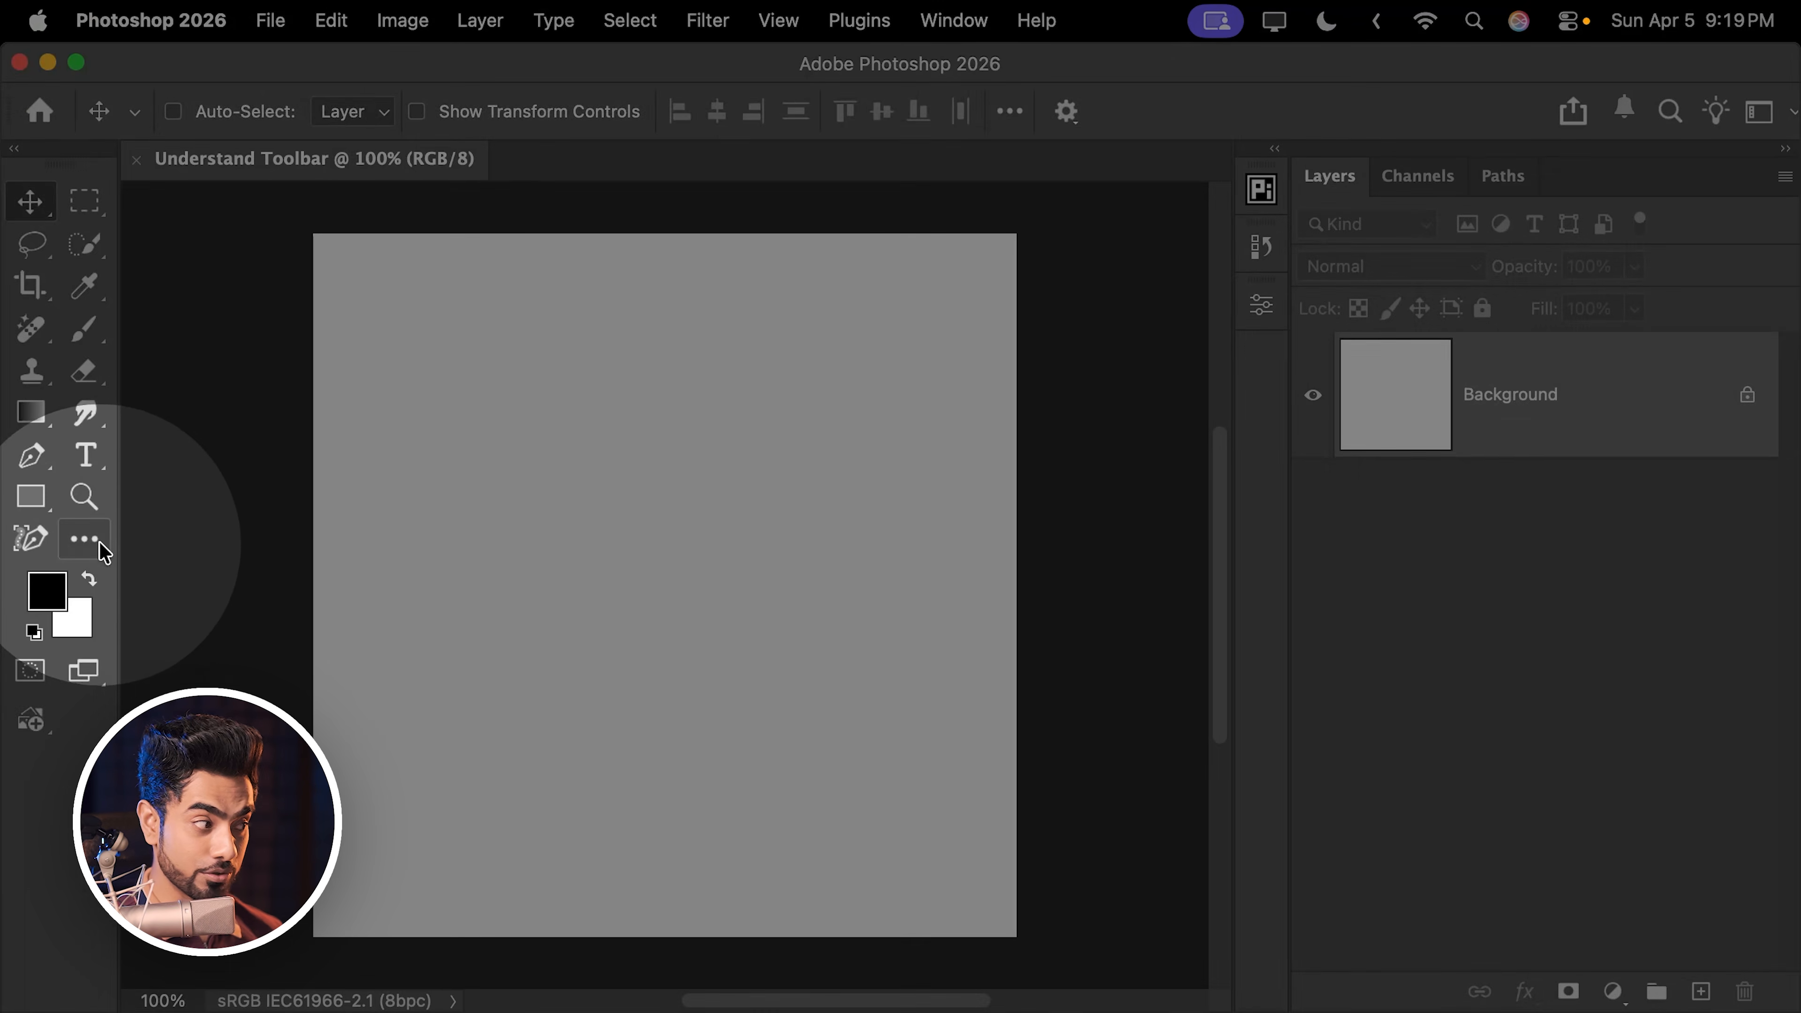
- Open the toolbar customization settings and restore the default tools, overriding the conflicting shortcuts
left_click(84, 539)
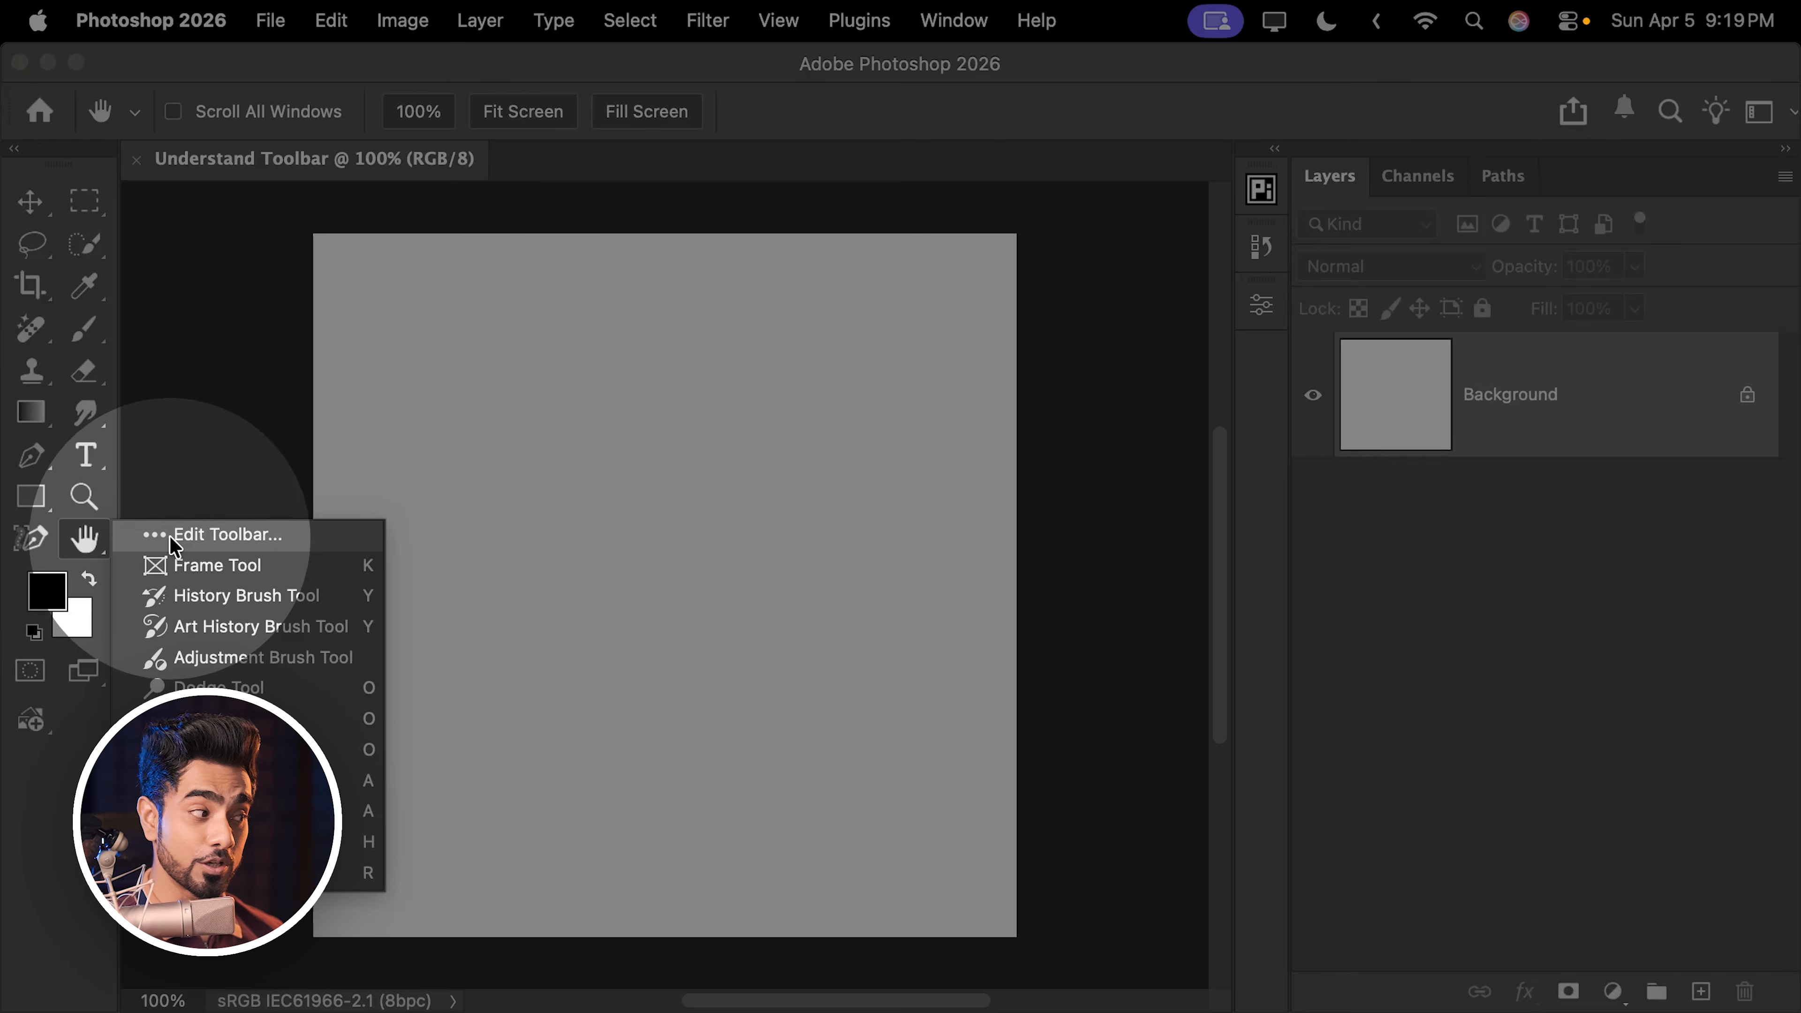
left_click(213, 535)
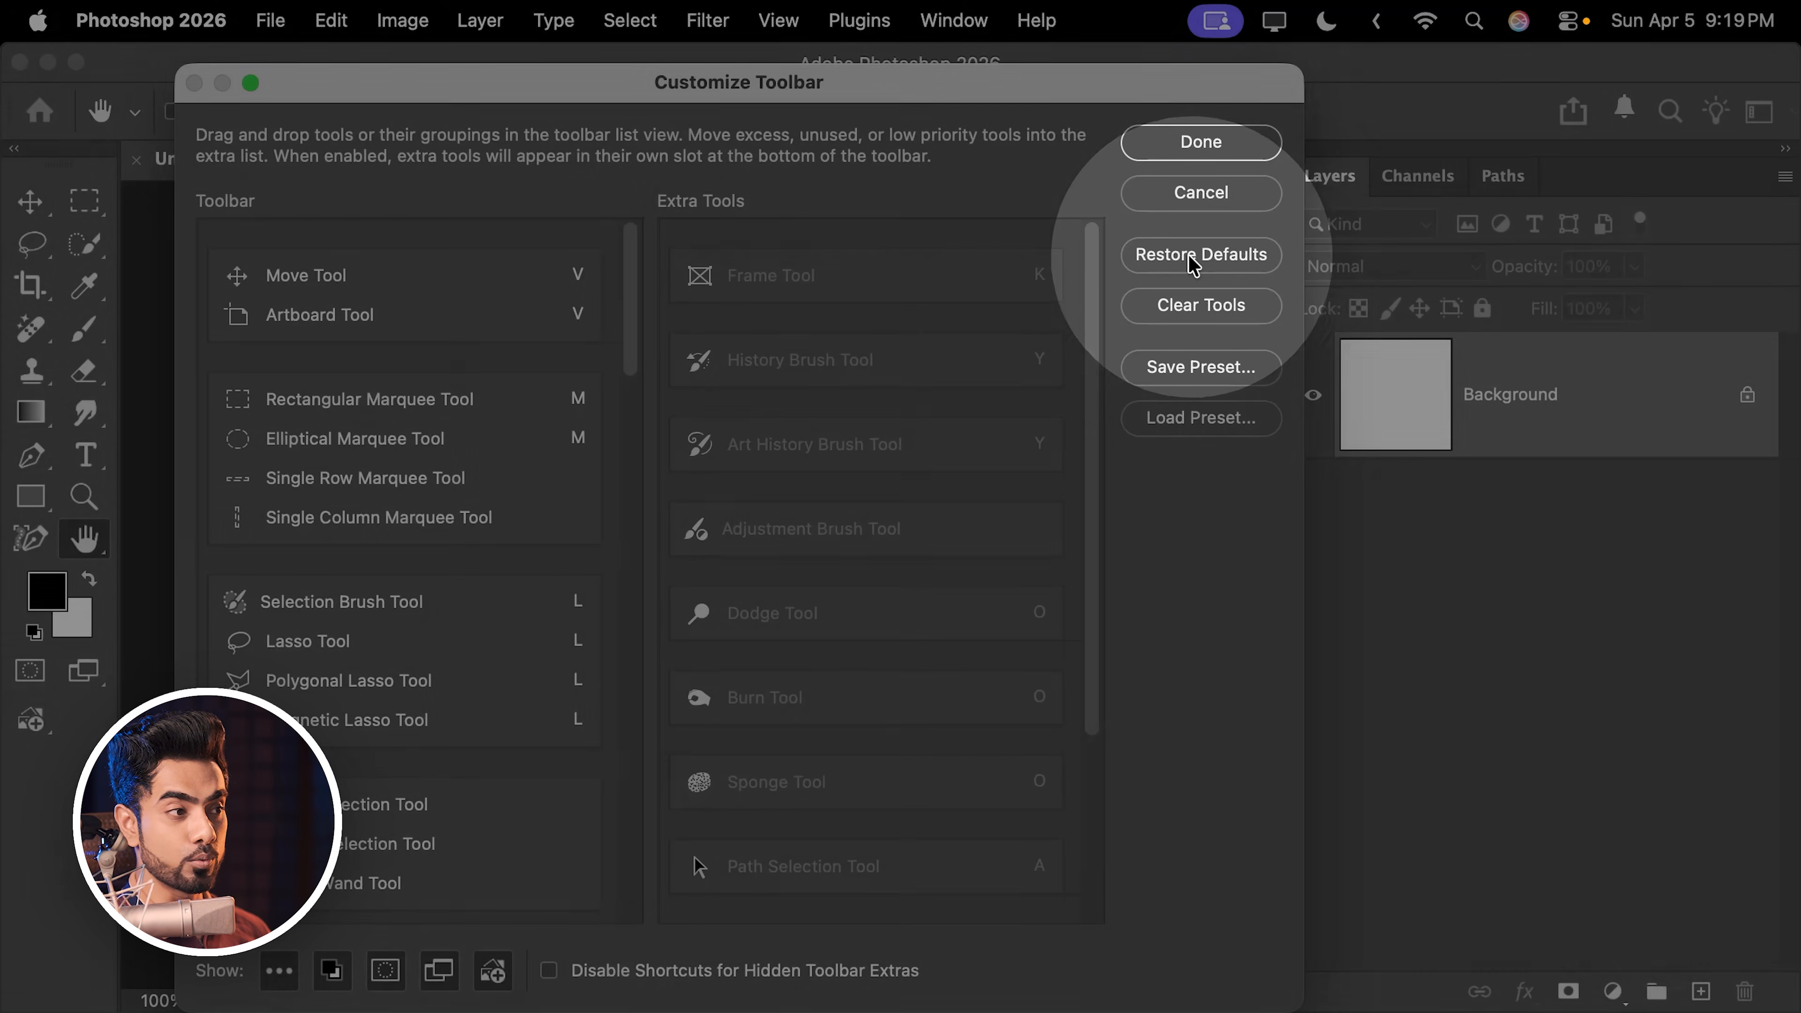
left_click(1179, 272)
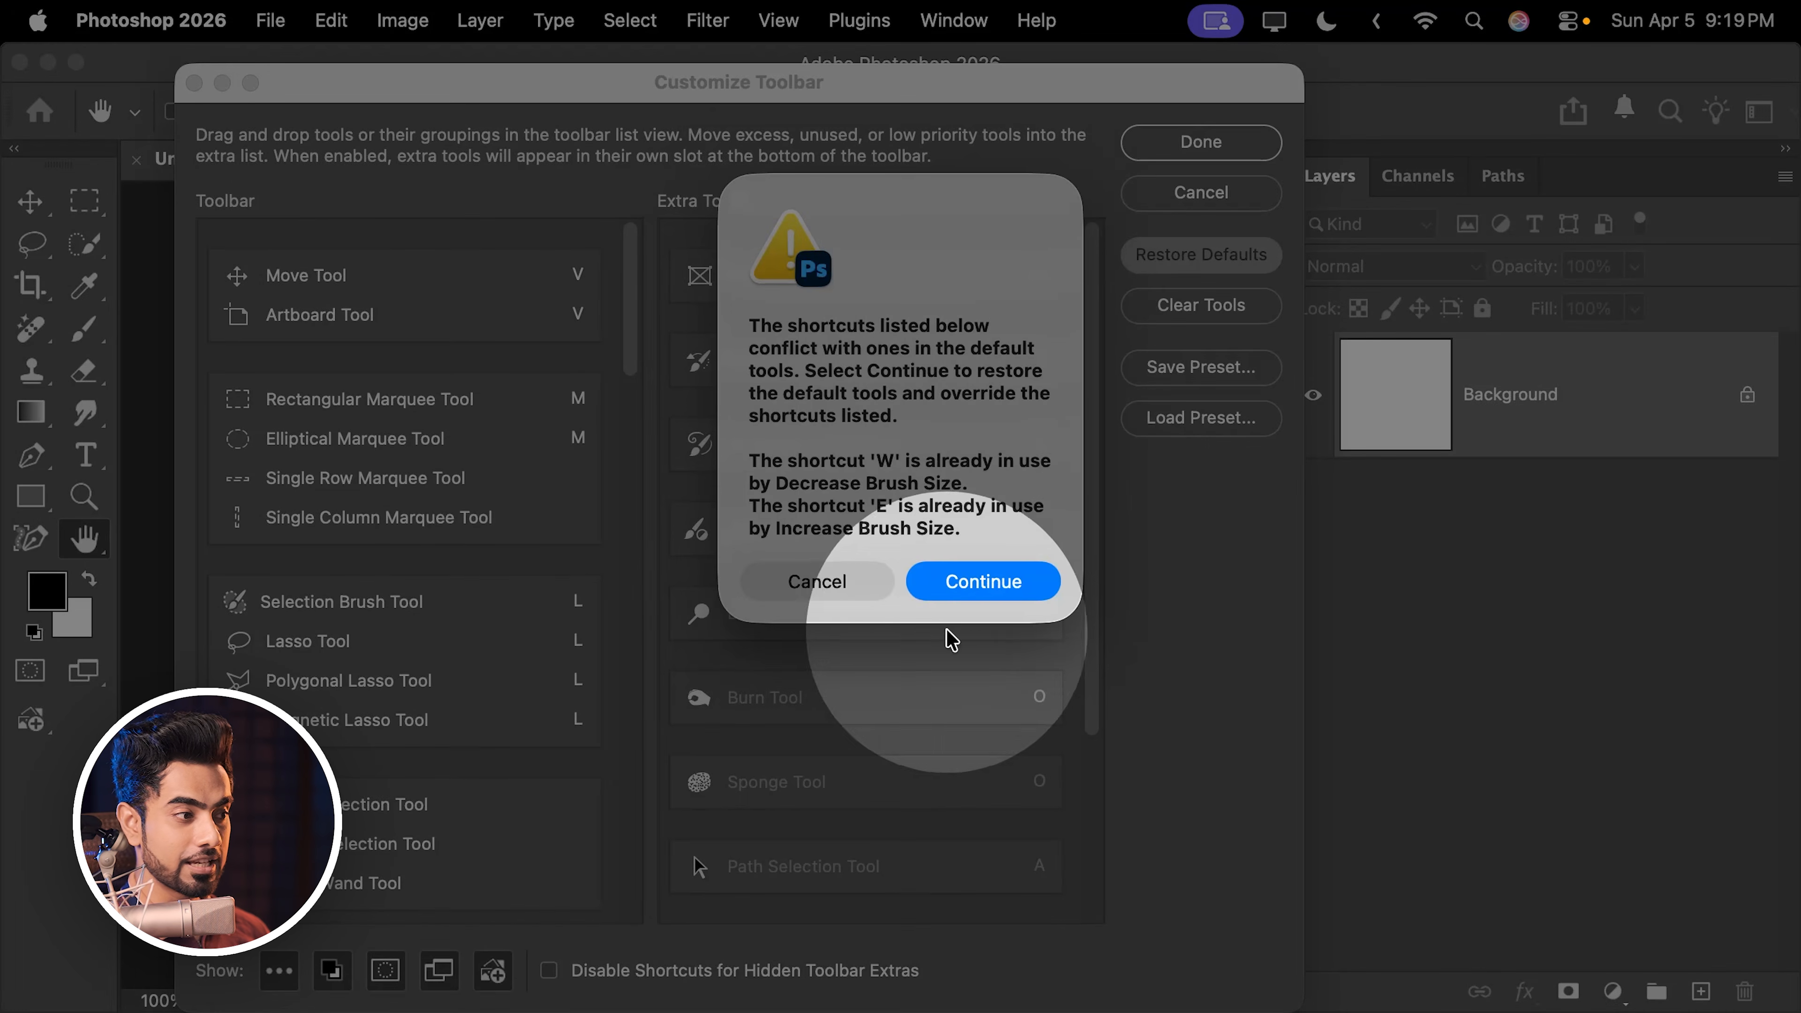
left_click(965, 580)
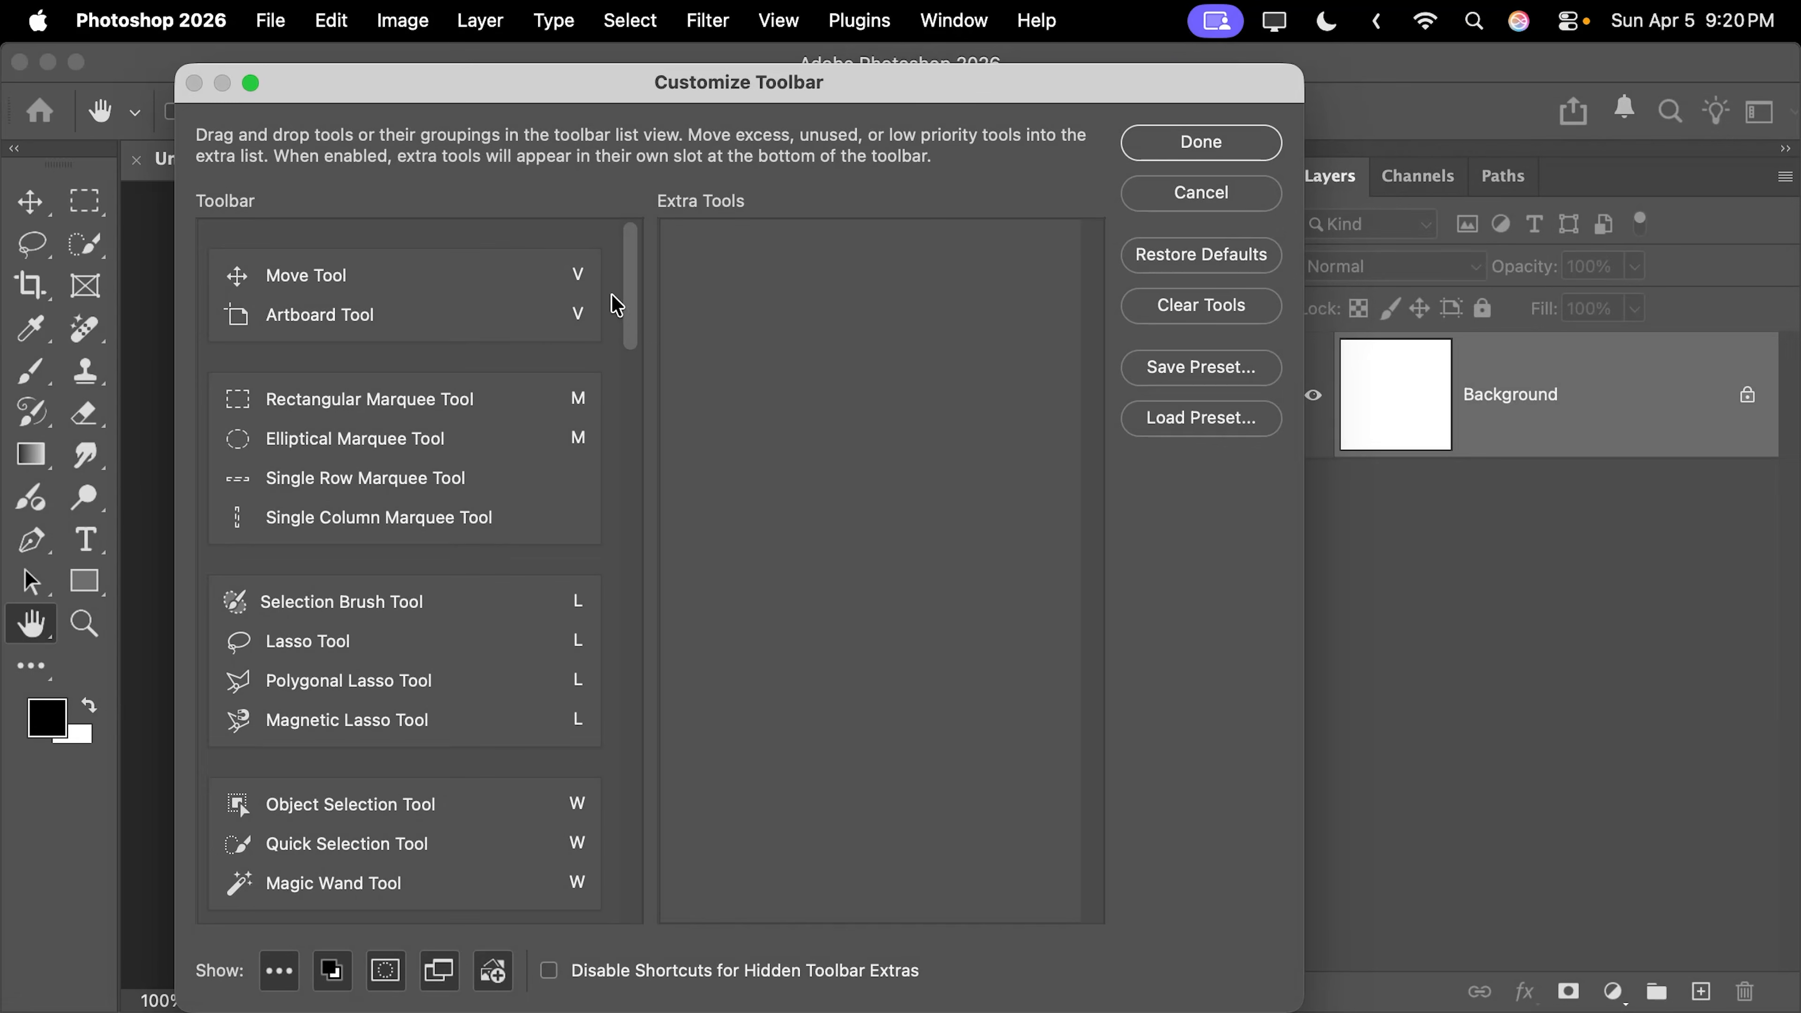
- Move the Crop Tool group between the Move Tool group and the Rectangular Marquee Tool group
left_click_drag(630, 303, 635, 362)
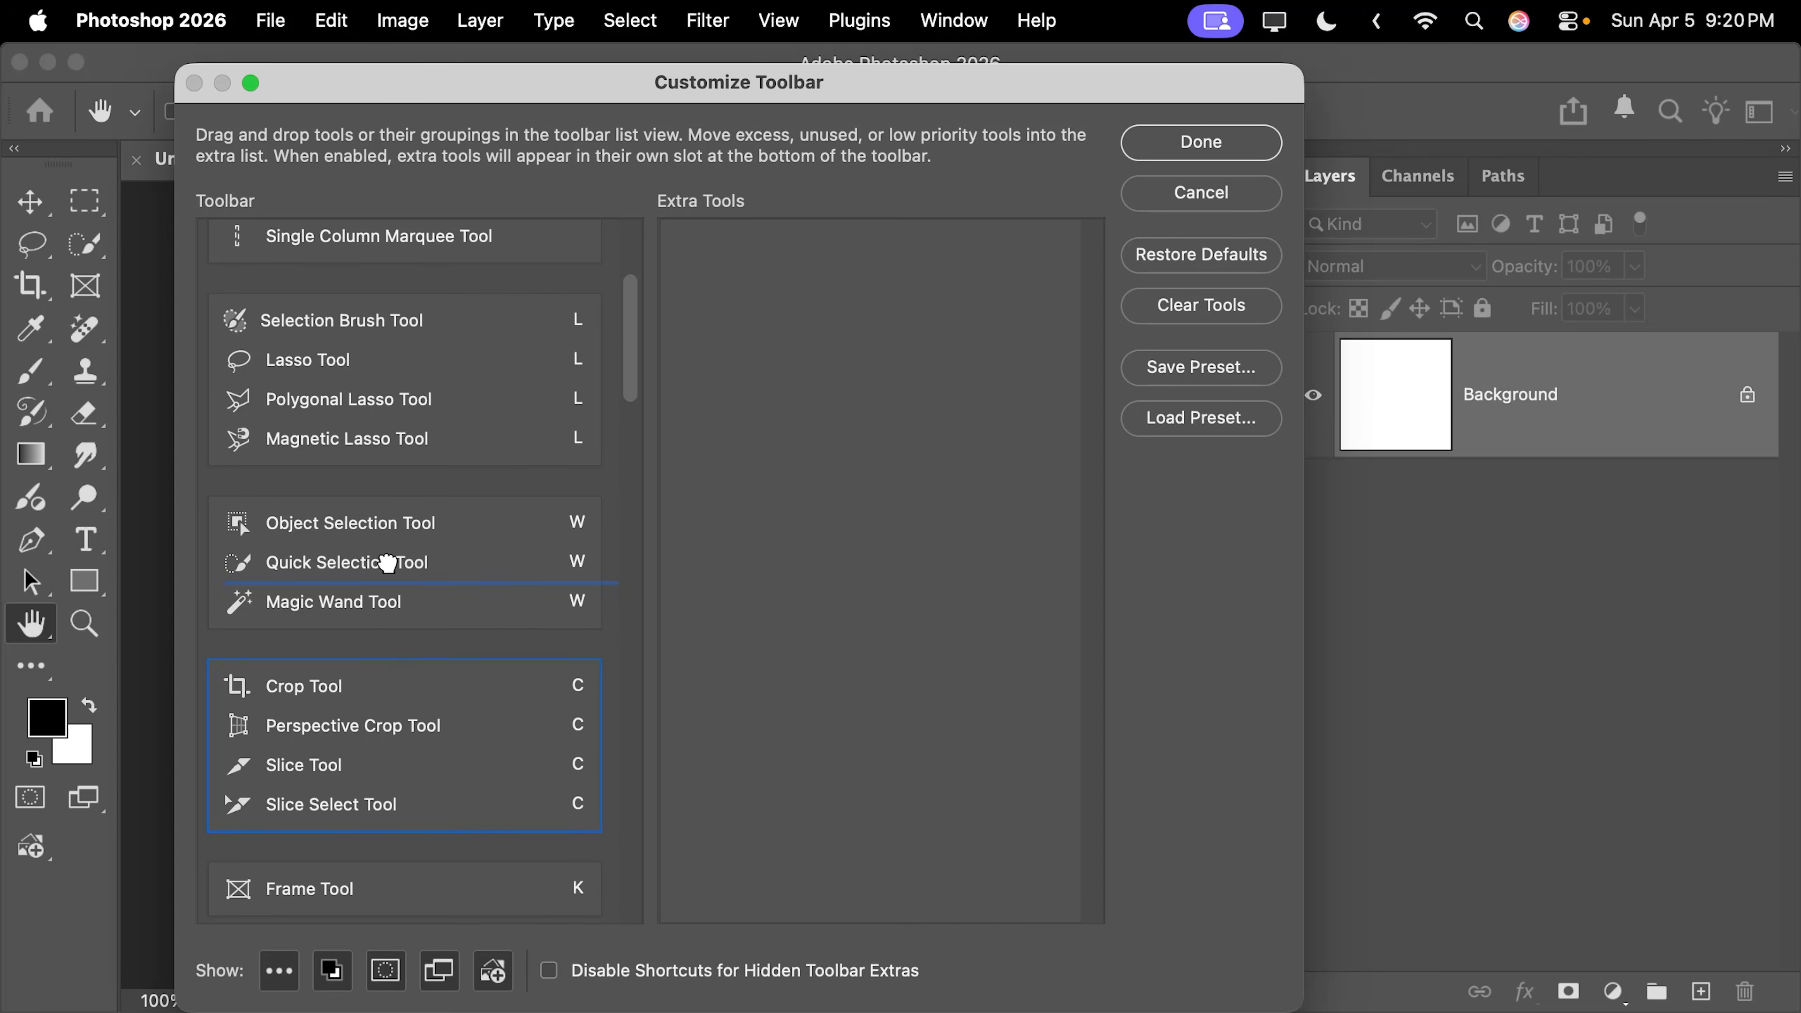
left_click_drag(369, 232, 374, 166)
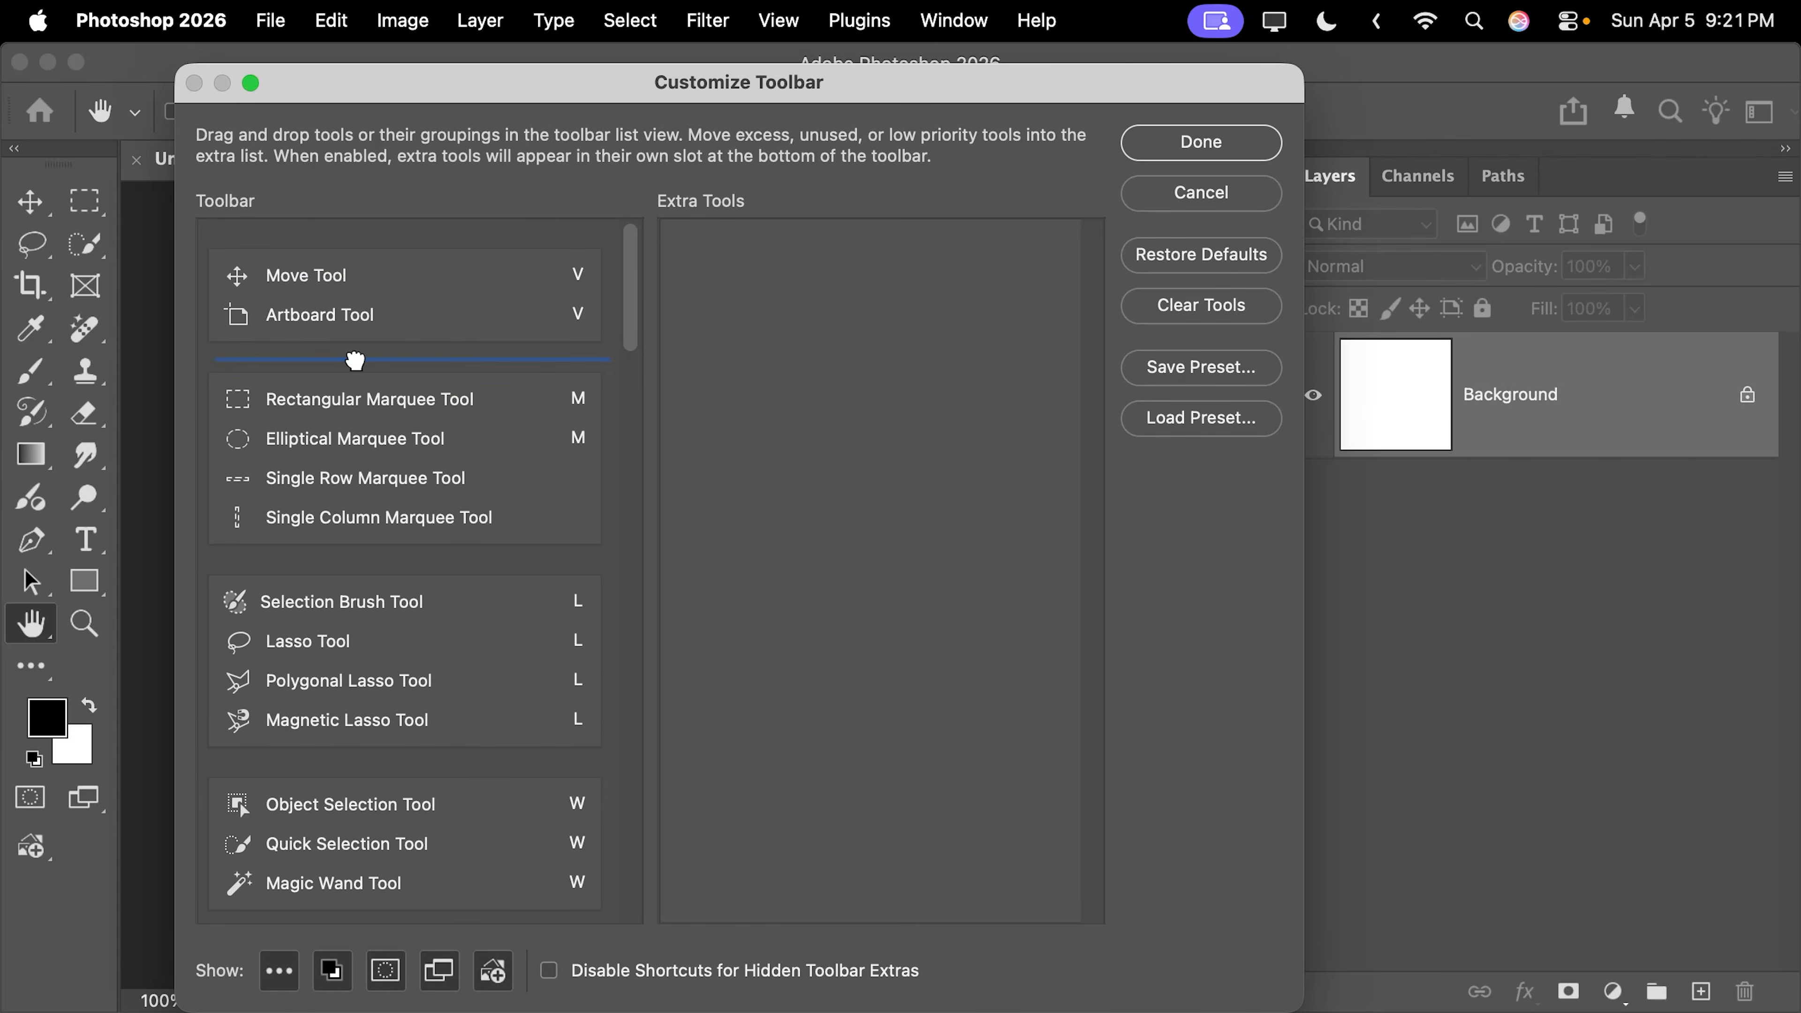
left_click_drag(355, 361, 362, 372)
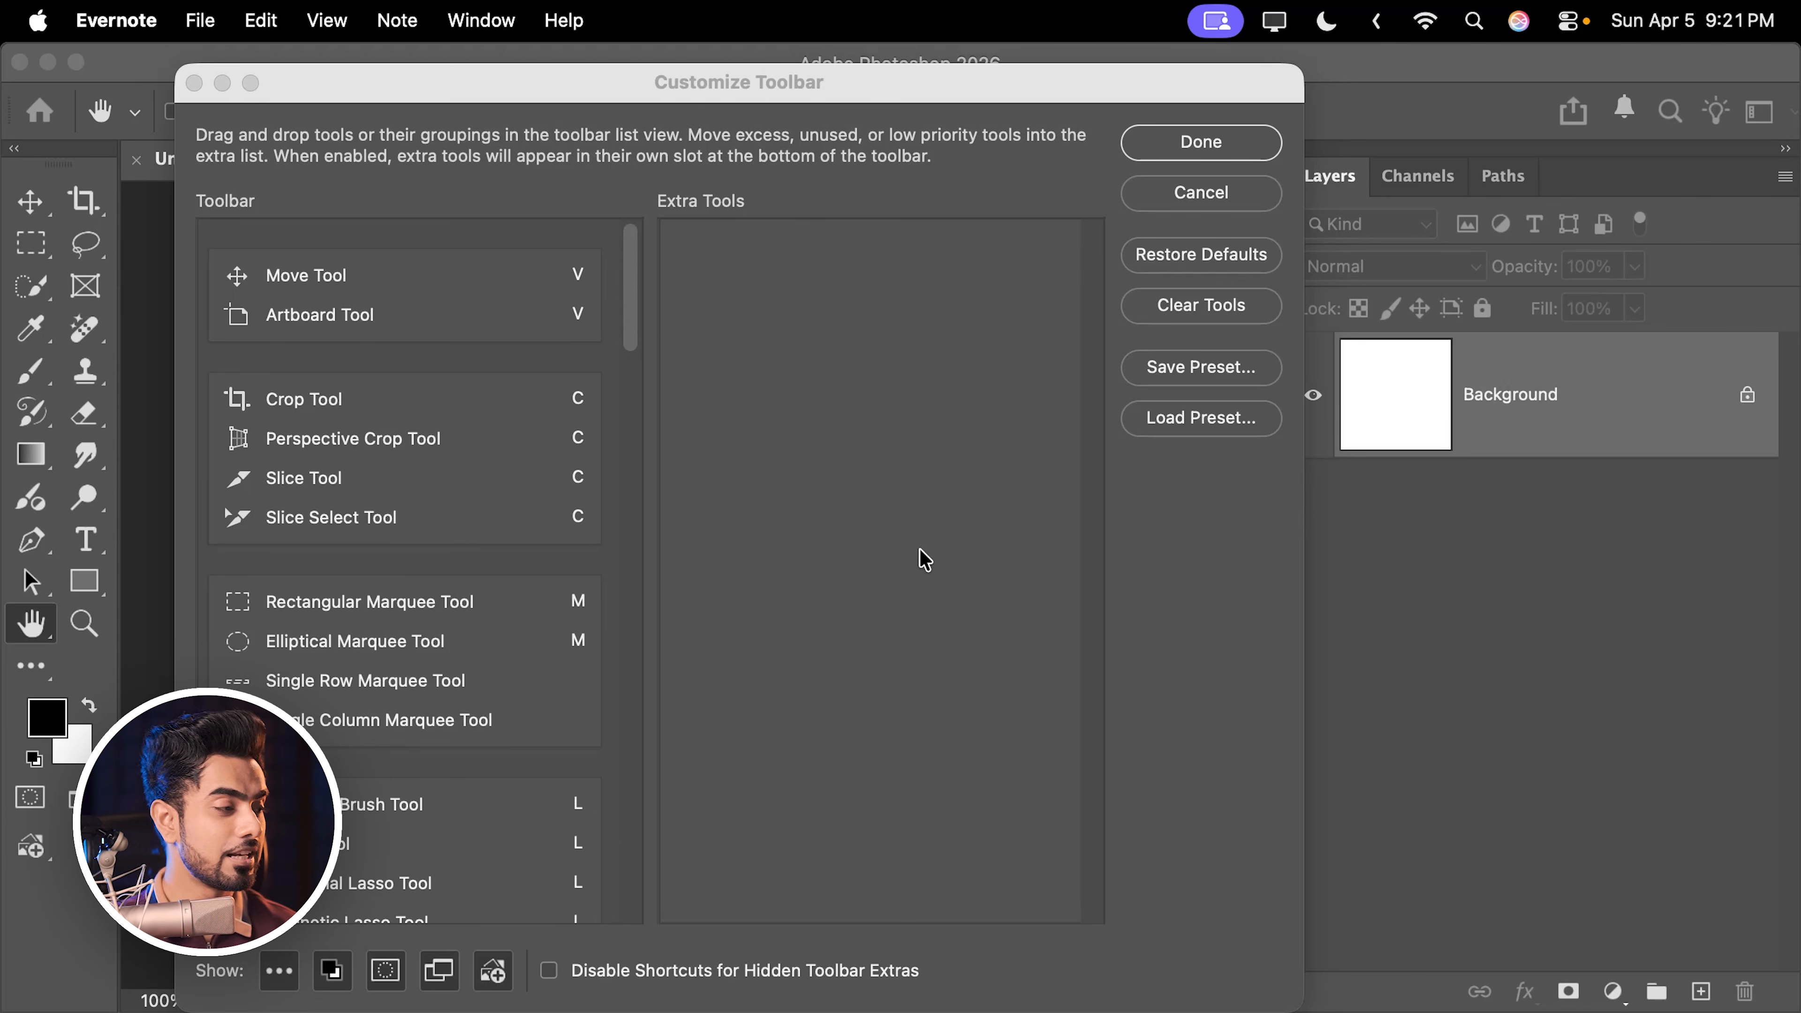
- Separate the Remove Tool from the healing tools into its own group above the Spot Healing Brush Tool group
left_click_drag(628, 330, 649, 501)
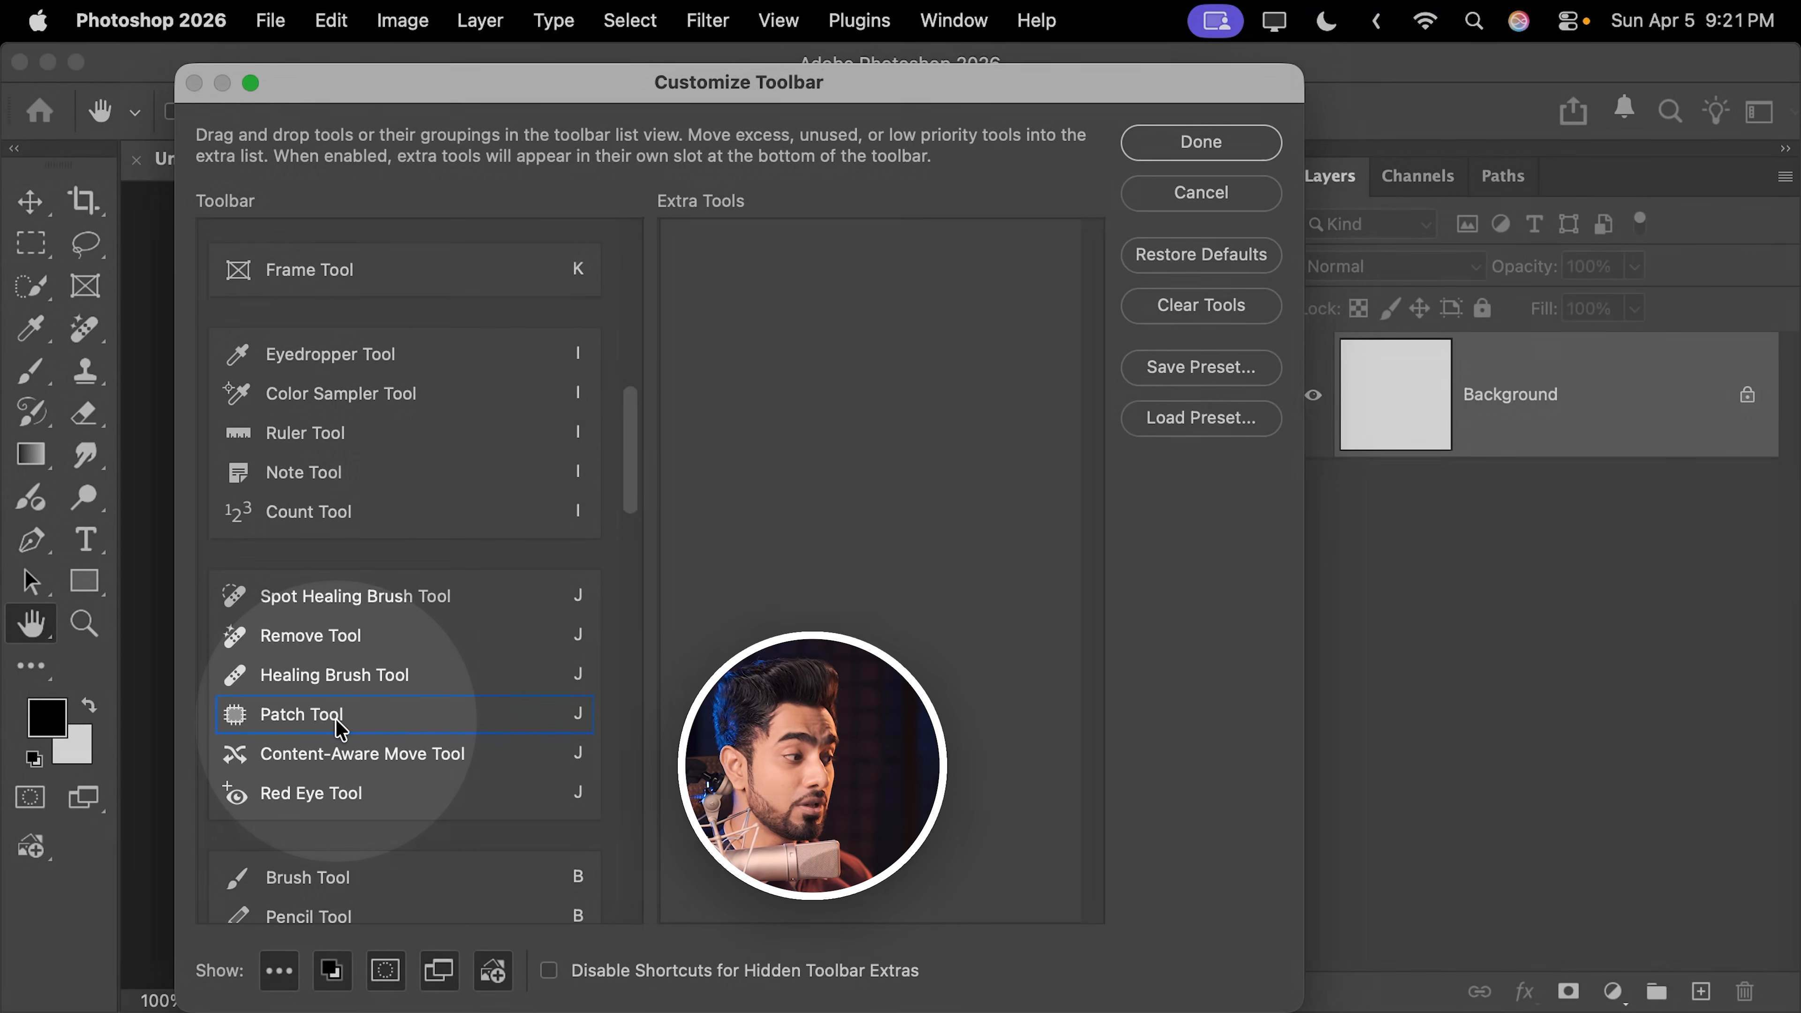
left_click(344, 720)
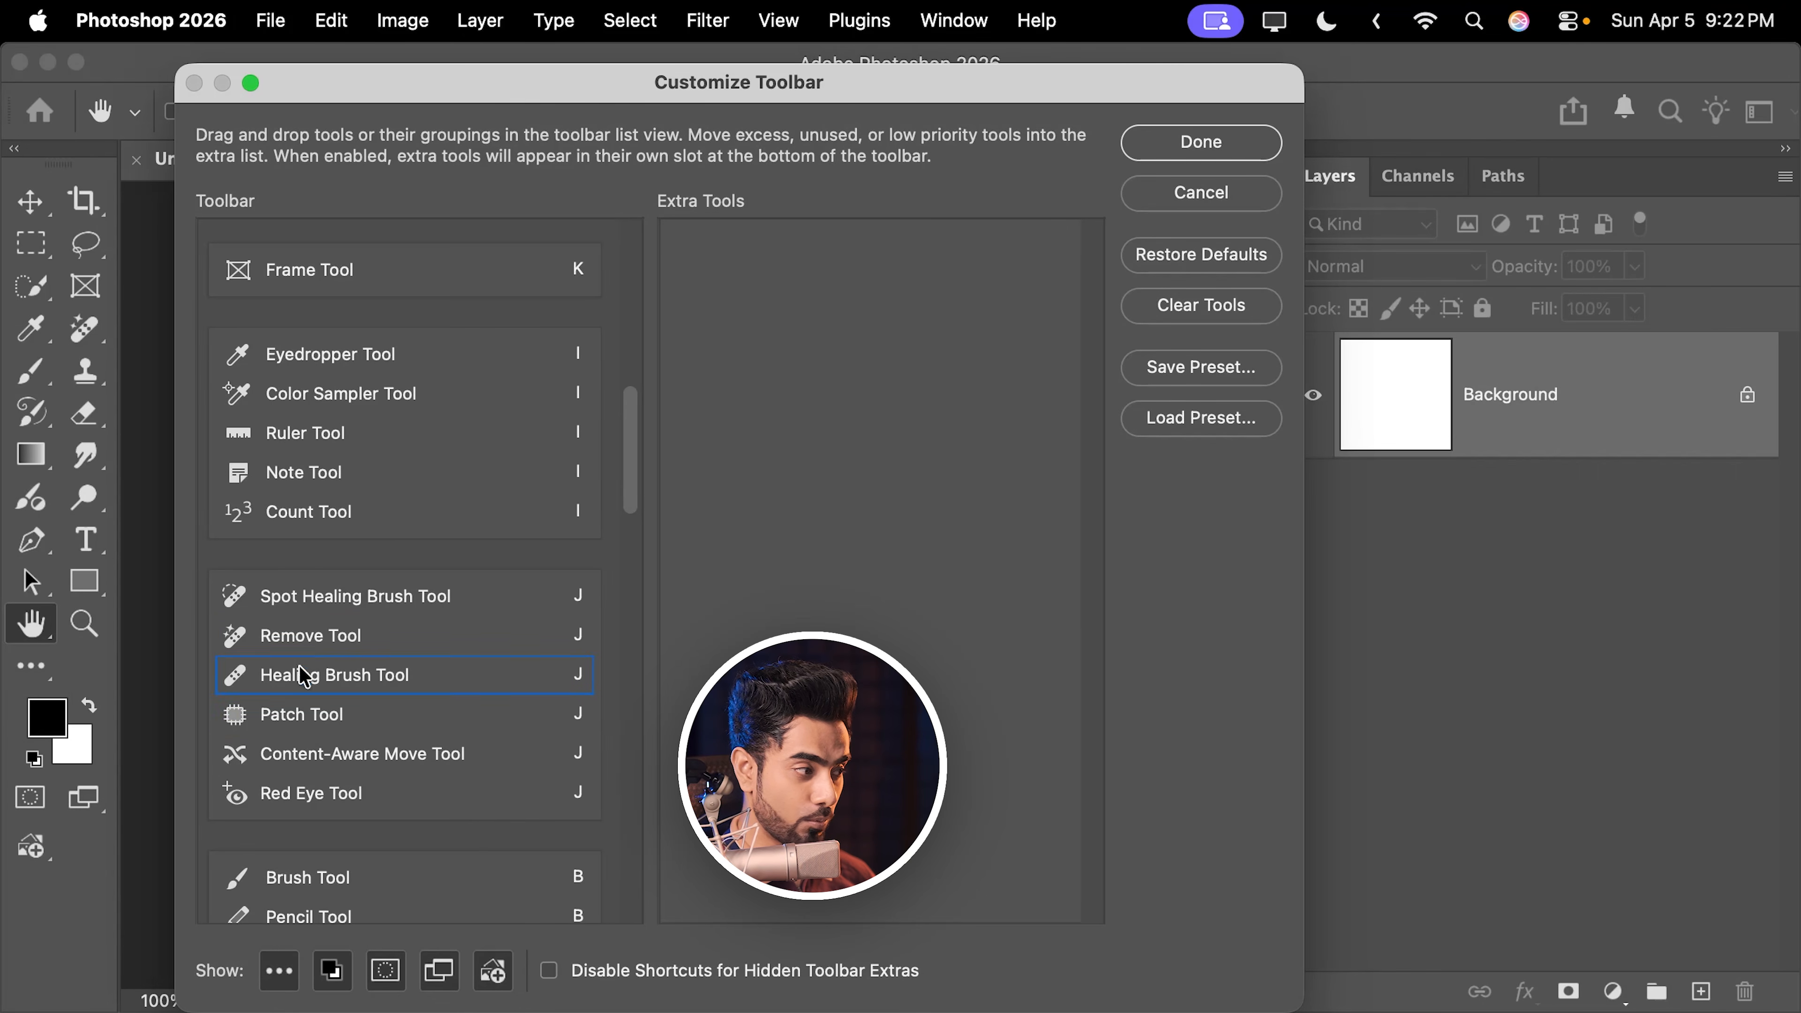
mouse_move(307, 647)
left_mouse_down()
mouse_move(342, 586)
mouse_move(314, 557)
left_mouse_up()
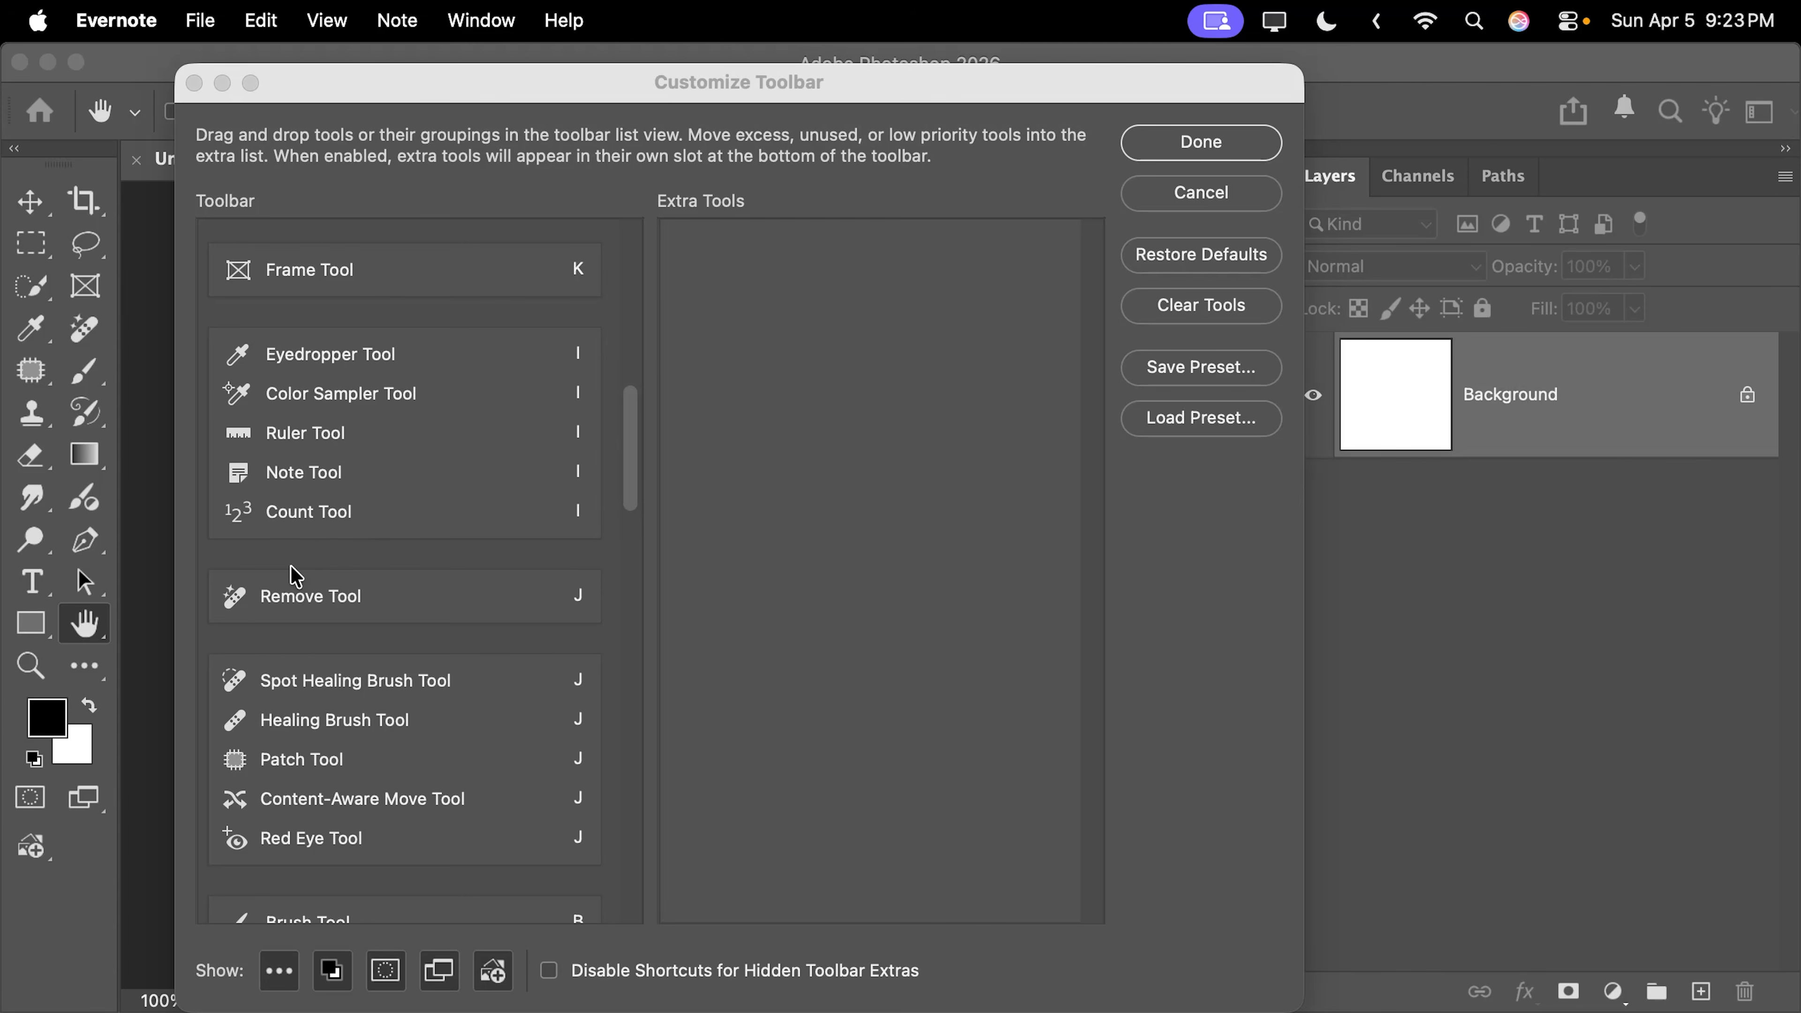
- Move the Count Tool, the History Brush Tool group and the Dodge Tool group out of the toolbar into Extra Tools
left_click(319, 523)
left_click_drag(461, 522, 794, 284)
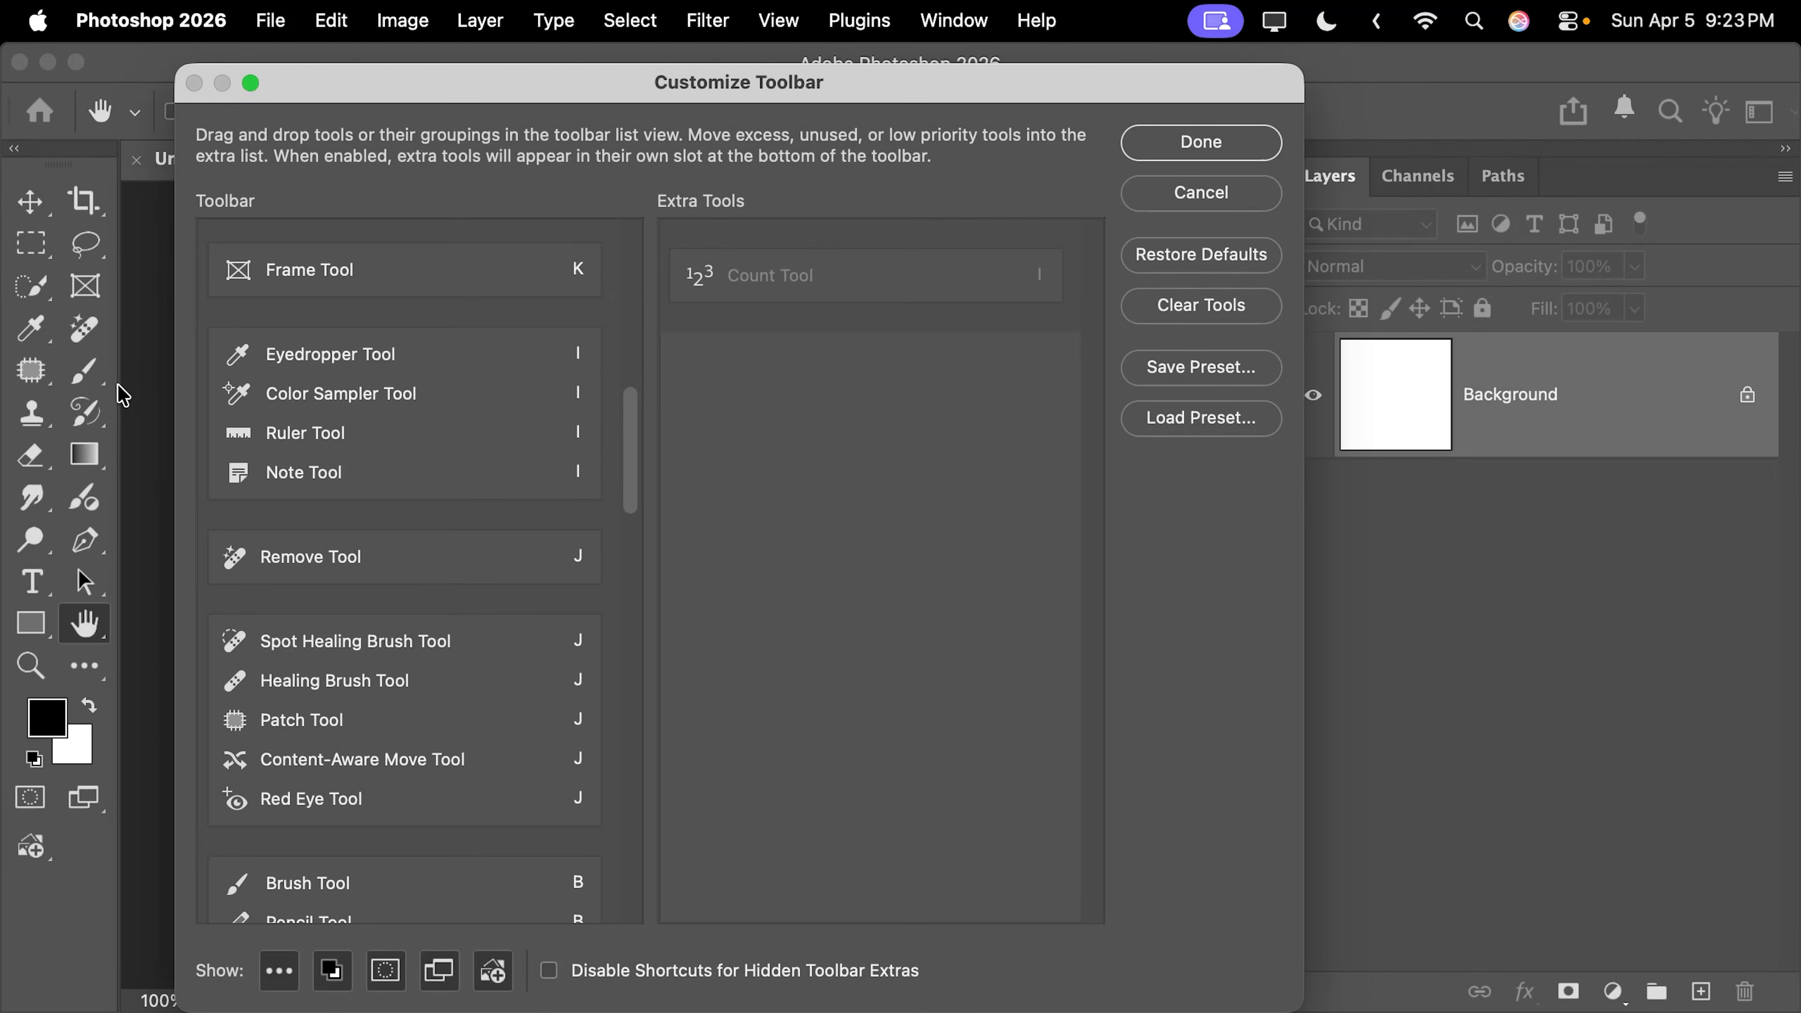
left_click_drag(623, 462, 626, 580)
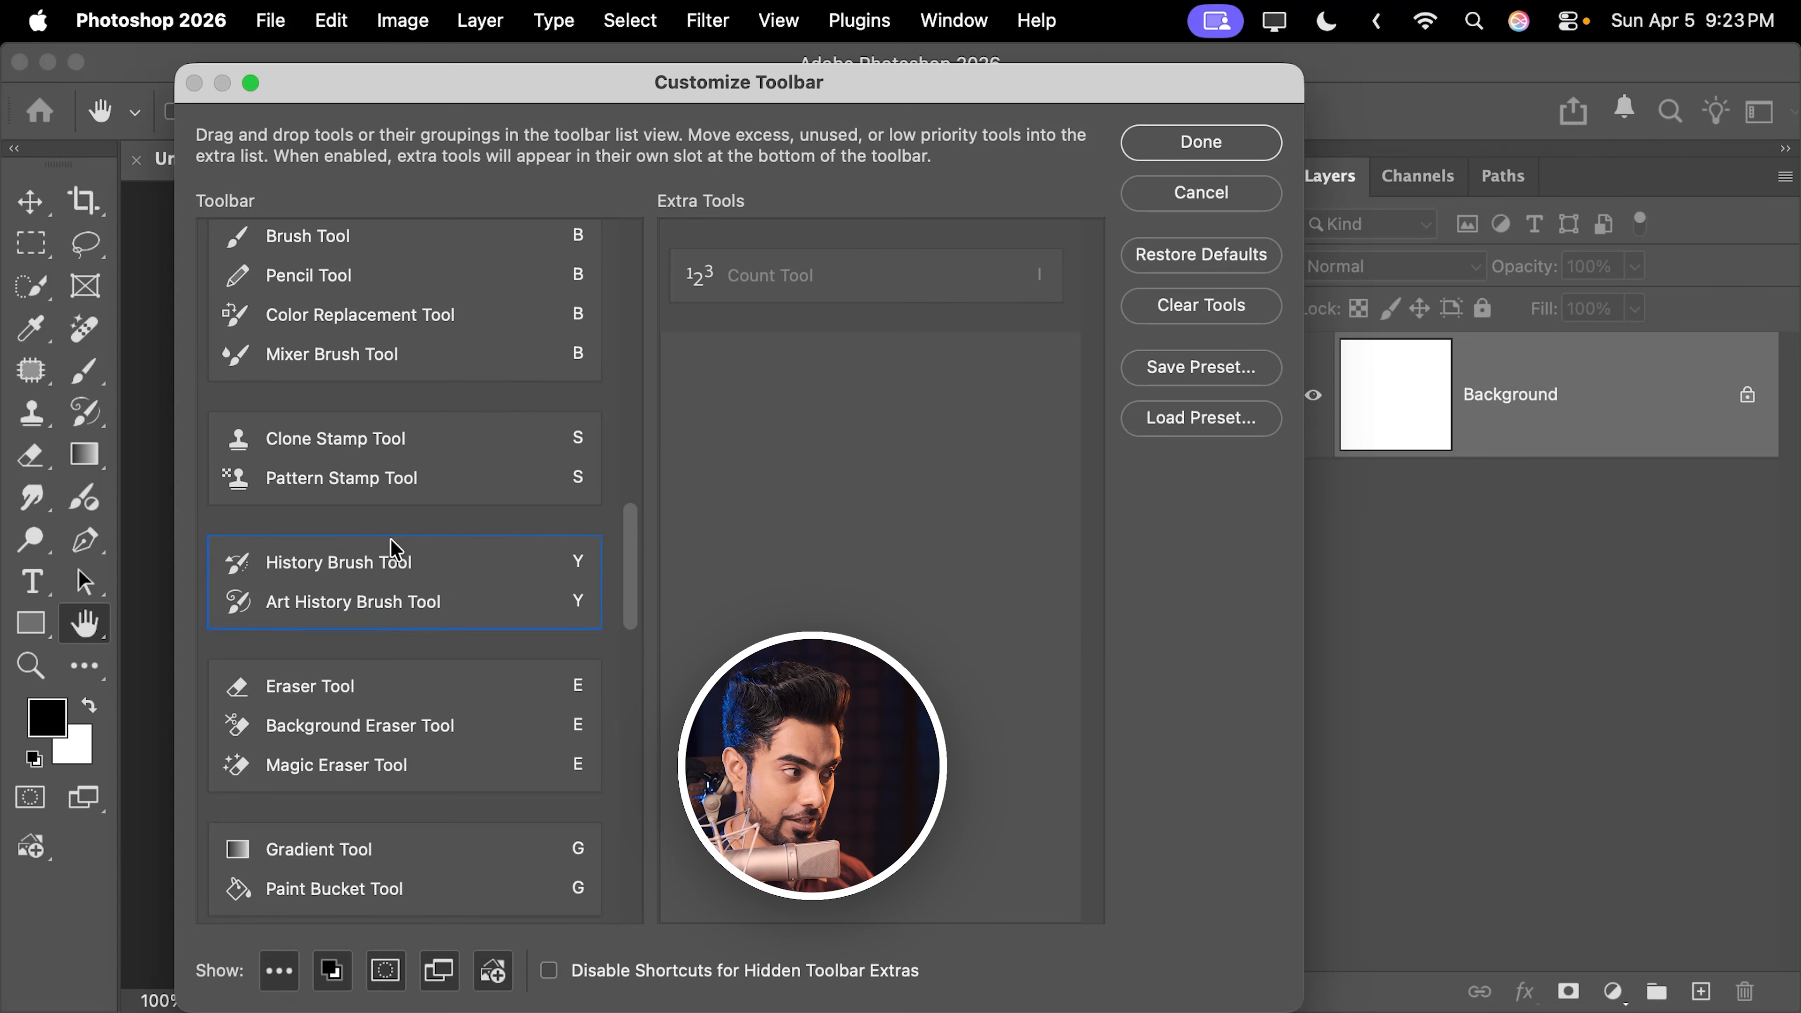
mouse_move(398, 548)
left_mouse_down()
mouse_move(643, 527)
mouse_move(822, 362)
left_mouse_up()
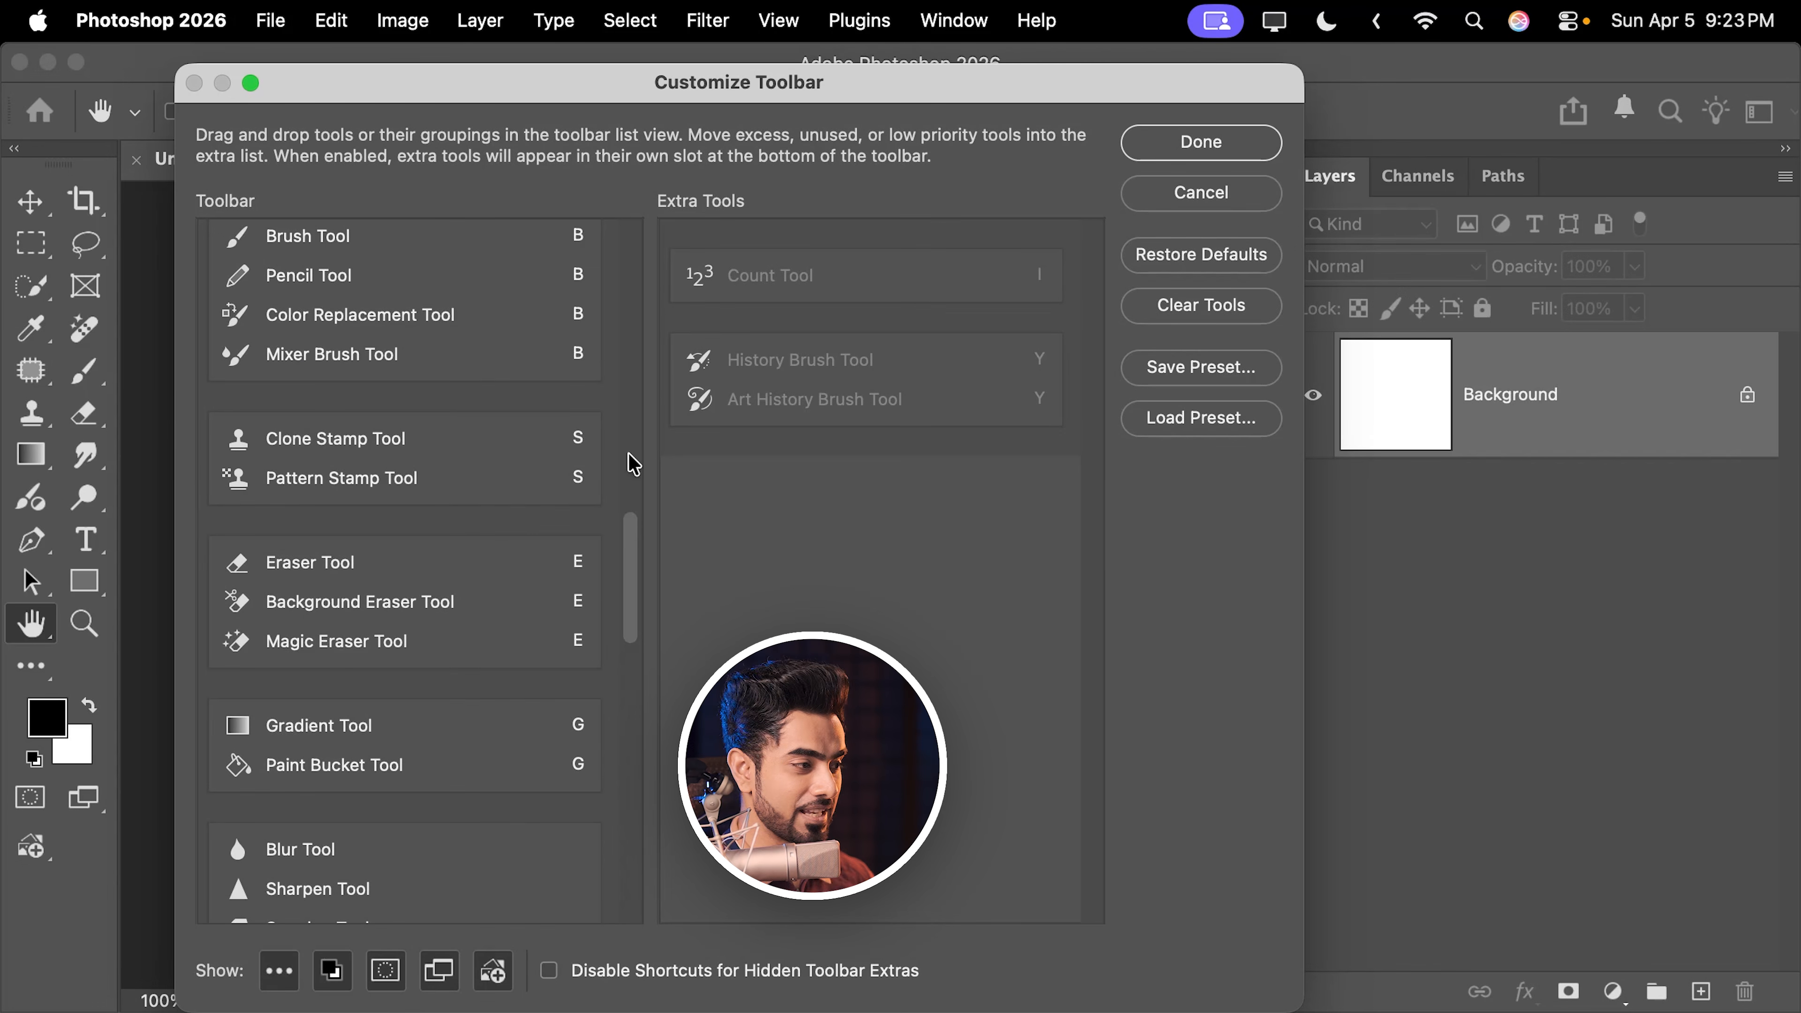
mouse_move(635, 548)
left_mouse_down()
mouse_move(642, 653)
mouse_move(633, 633)
left_mouse_up()
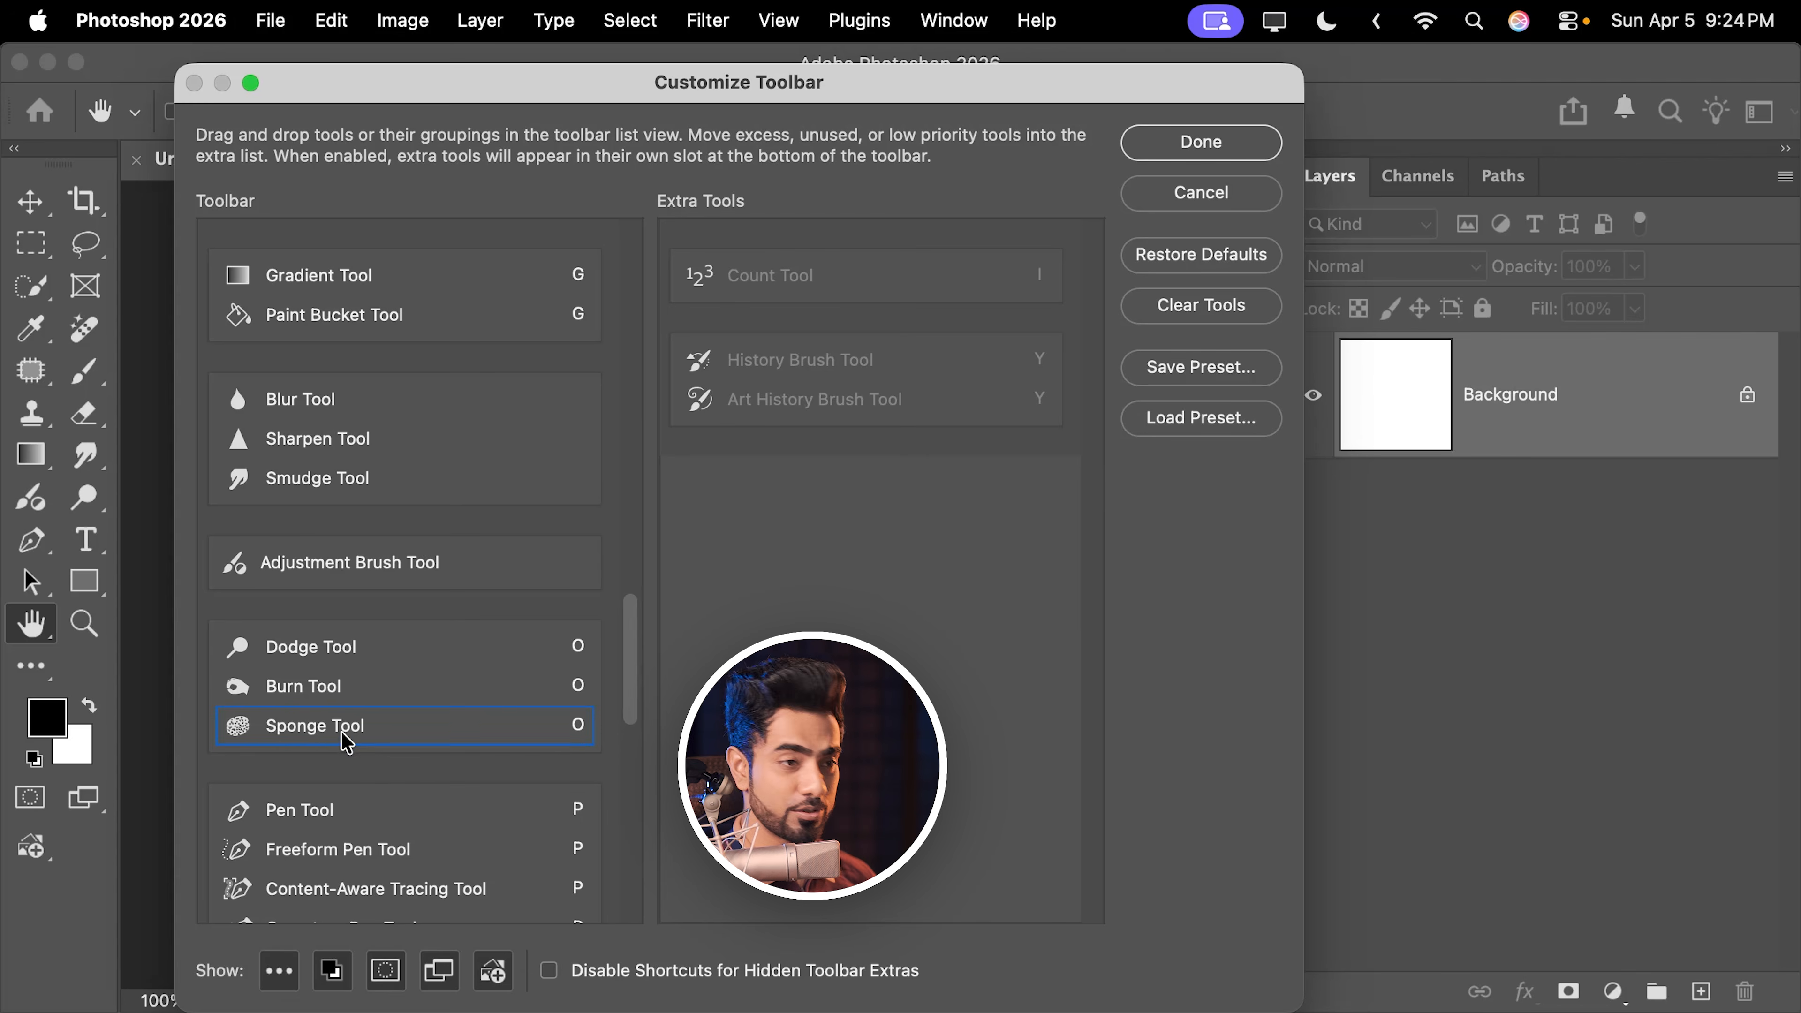
mouse_move(376, 638)
left_mouse_down()
mouse_move(372, 624)
mouse_move(623, 623)
mouse_move(816, 487)
left_mouse_up()
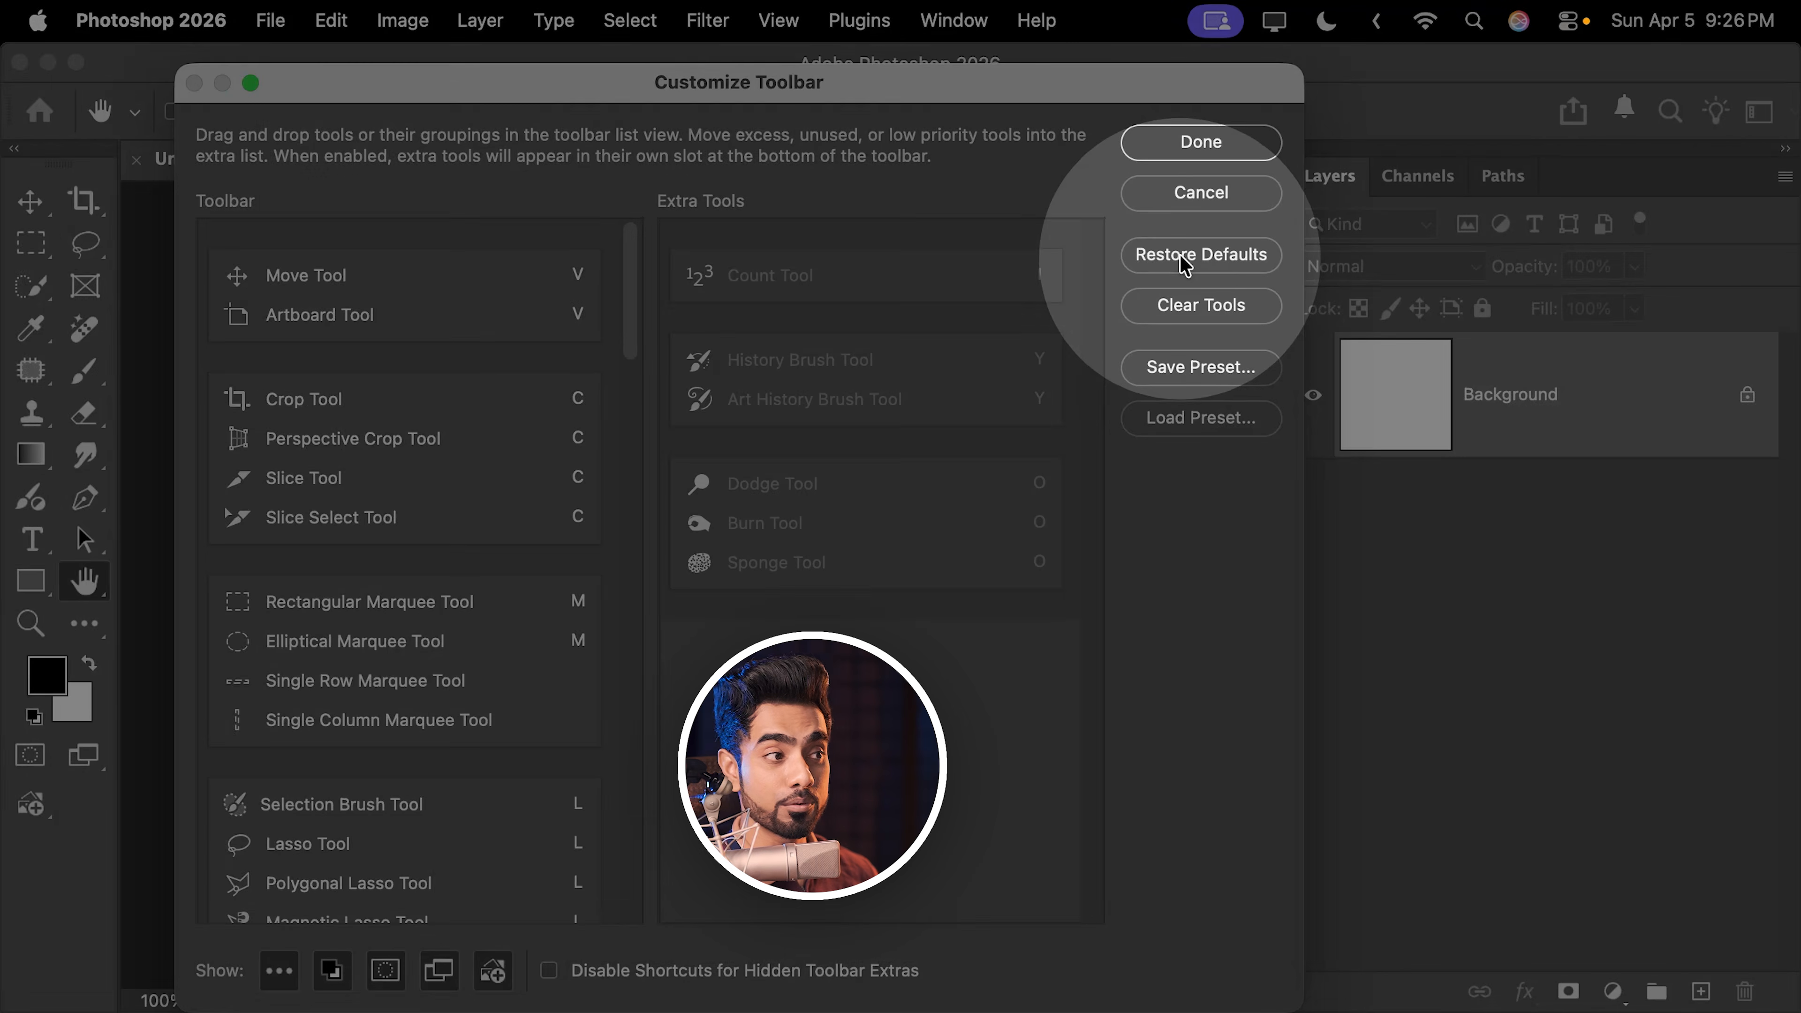
- Restore the default toolbar and move the Slice Tool and the Frame Tool into Extra Tools
left_click(1181, 259)
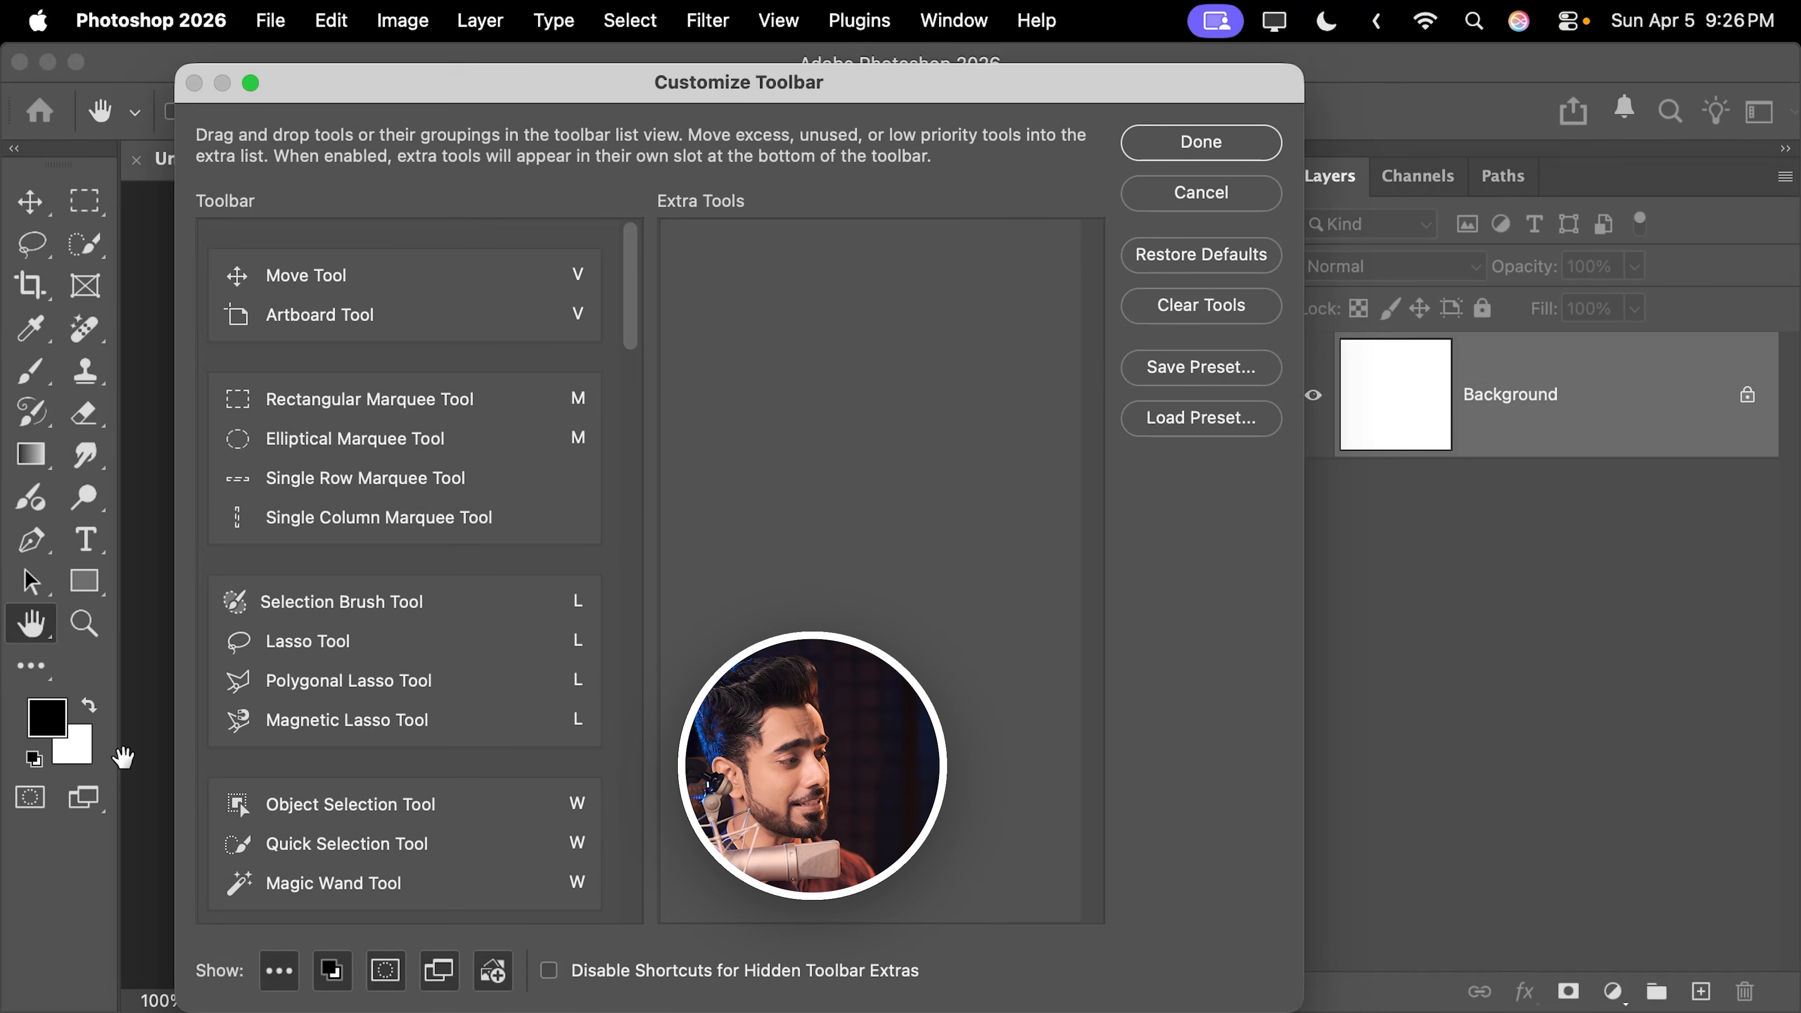
left_click_drag(636, 308, 632, 391)
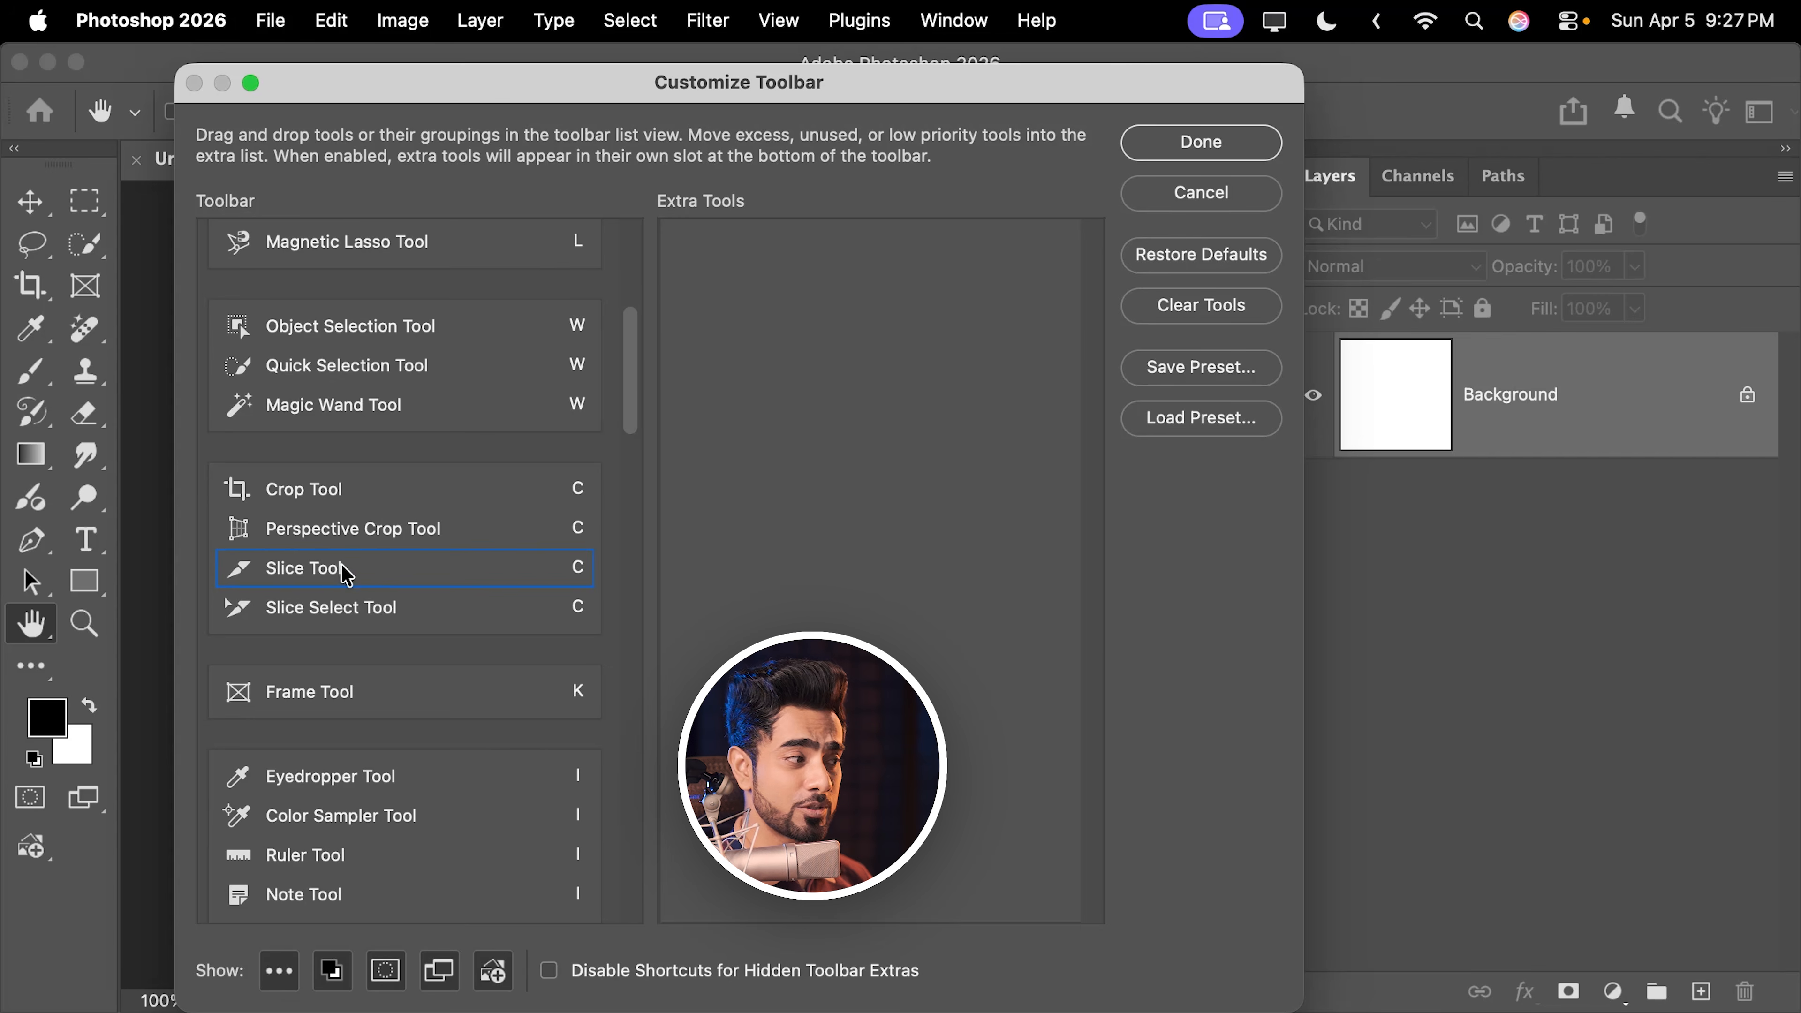
left_click_drag(342, 567, 795, 358)
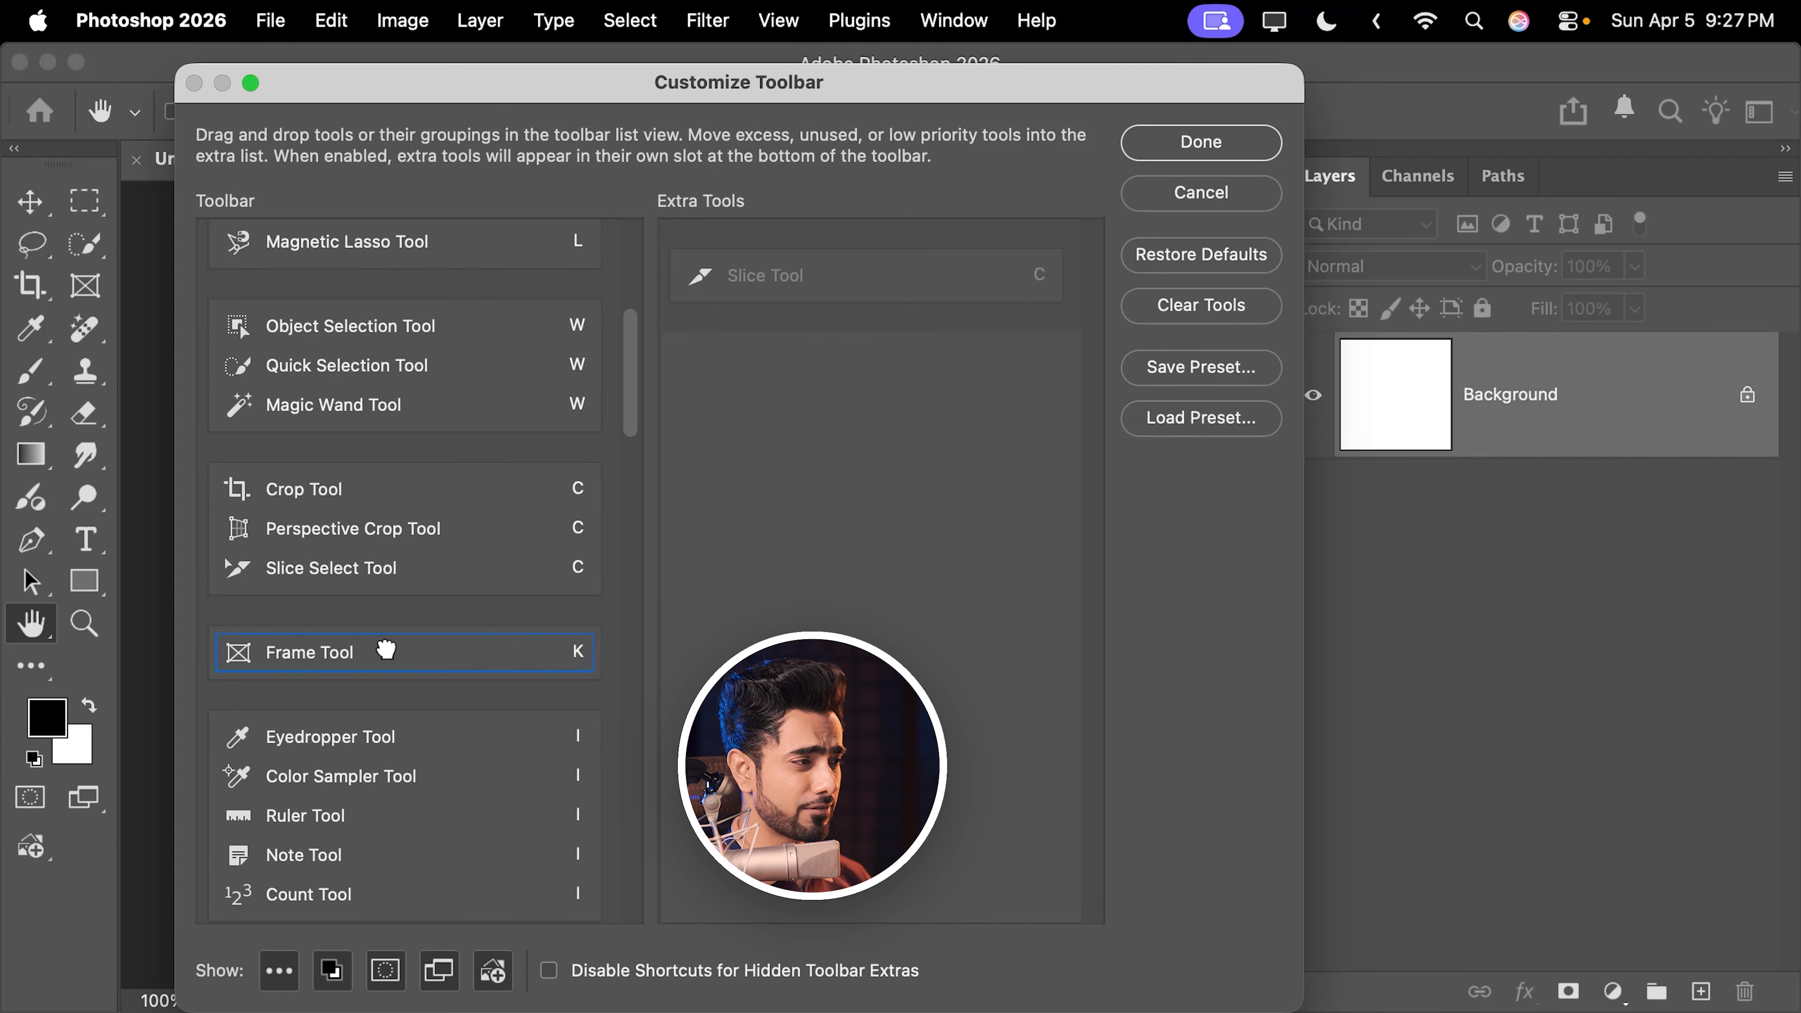
left_click_drag(386, 650, 816, 363)
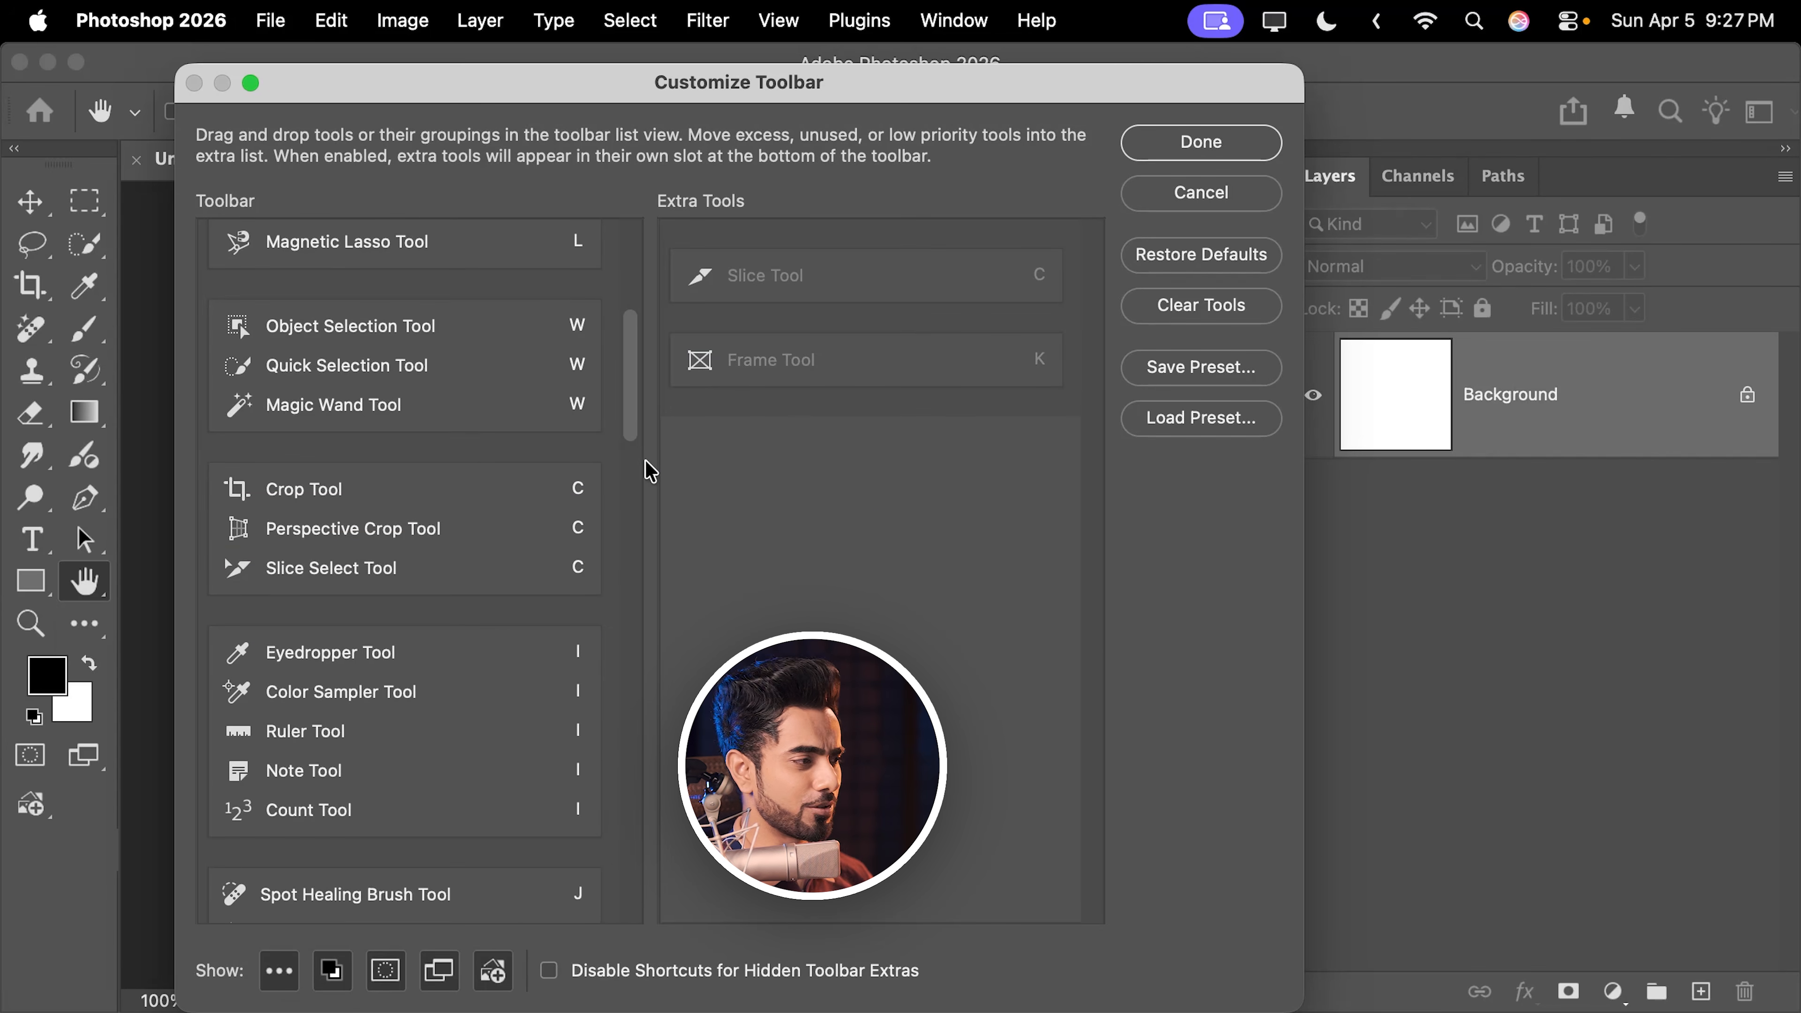
- Move the Ruler, Count, Note and Red Eye tools into Extra Tools, keeping Count and Note in one group
scroll(638, 454, "down", 5)
left_click_drag(465, 537, 737, 503)
scroll(631, 454, "down", 4)
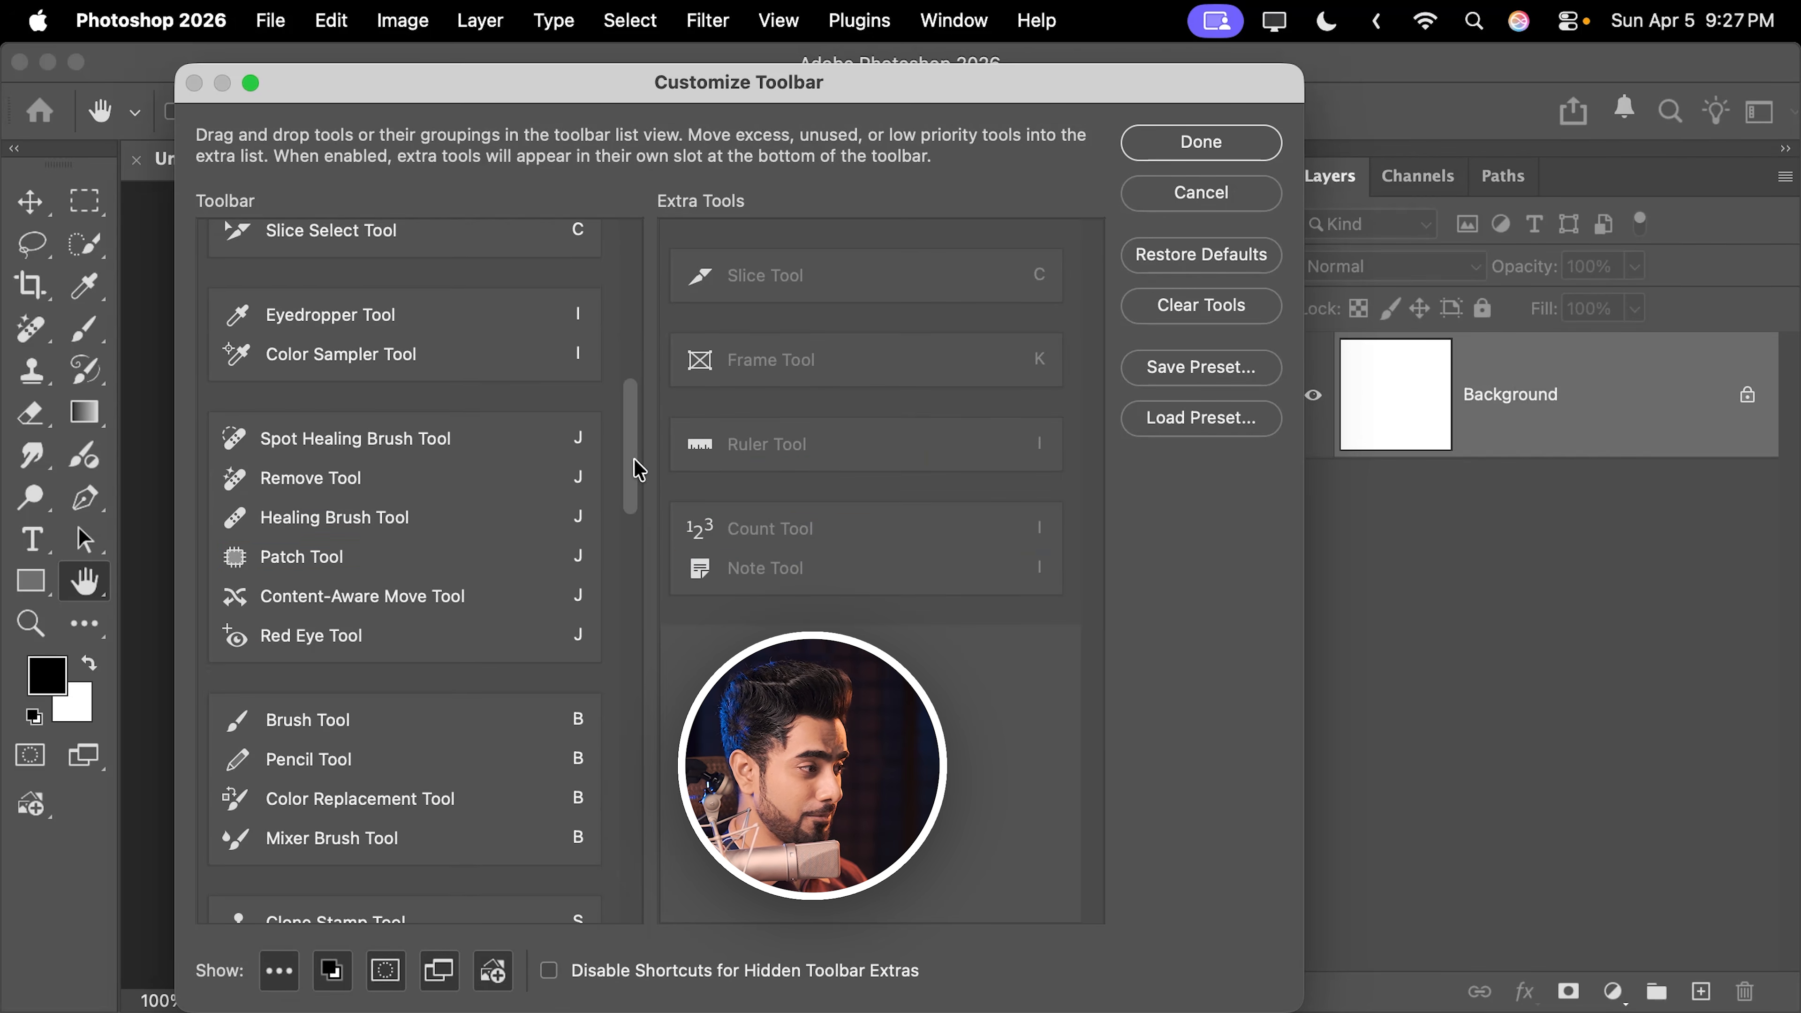
left_click(353, 583)
left_click_drag(354, 590, 793, 649)
- Move the whole History Brush Tool group and the Magic Eraser Tool into Extra Tools
left_click_drag(627, 499, 638, 579)
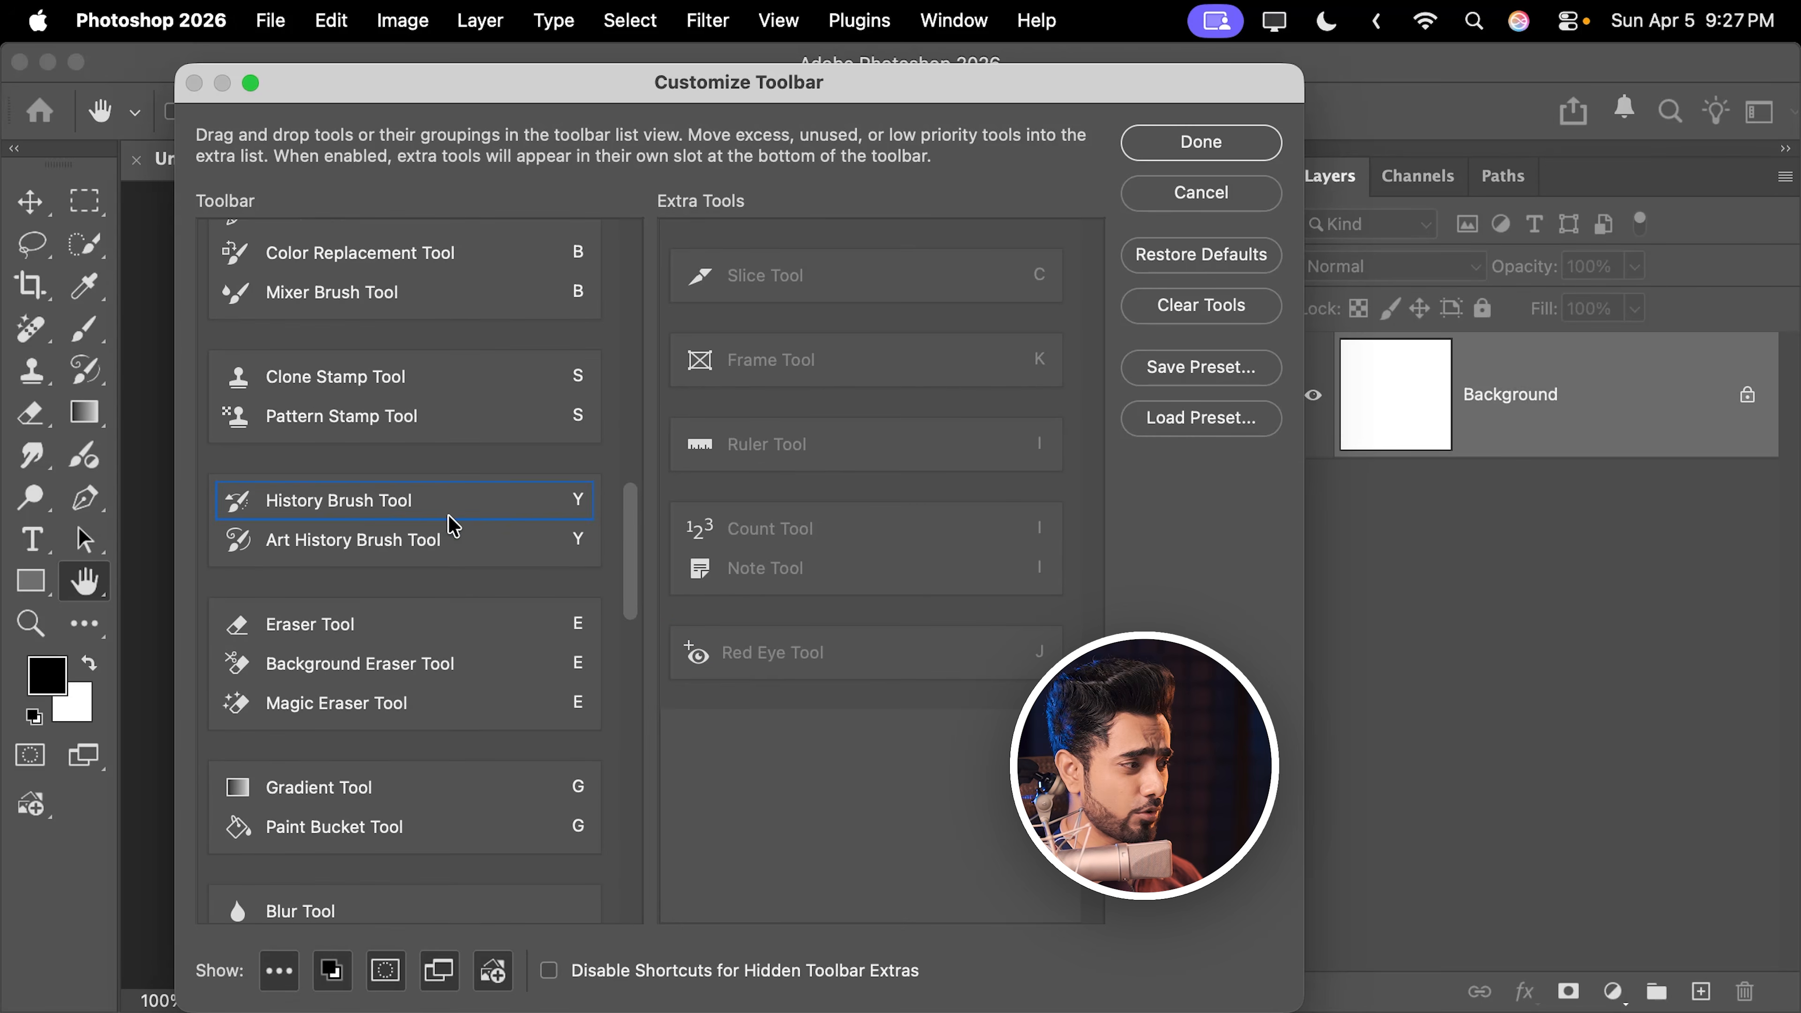
left_click(432, 489)
mouse_move(433, 489)
left_mouse_down()
mouse_move(775, 647)
mouse_move(822, 761)
left_mouse_up()
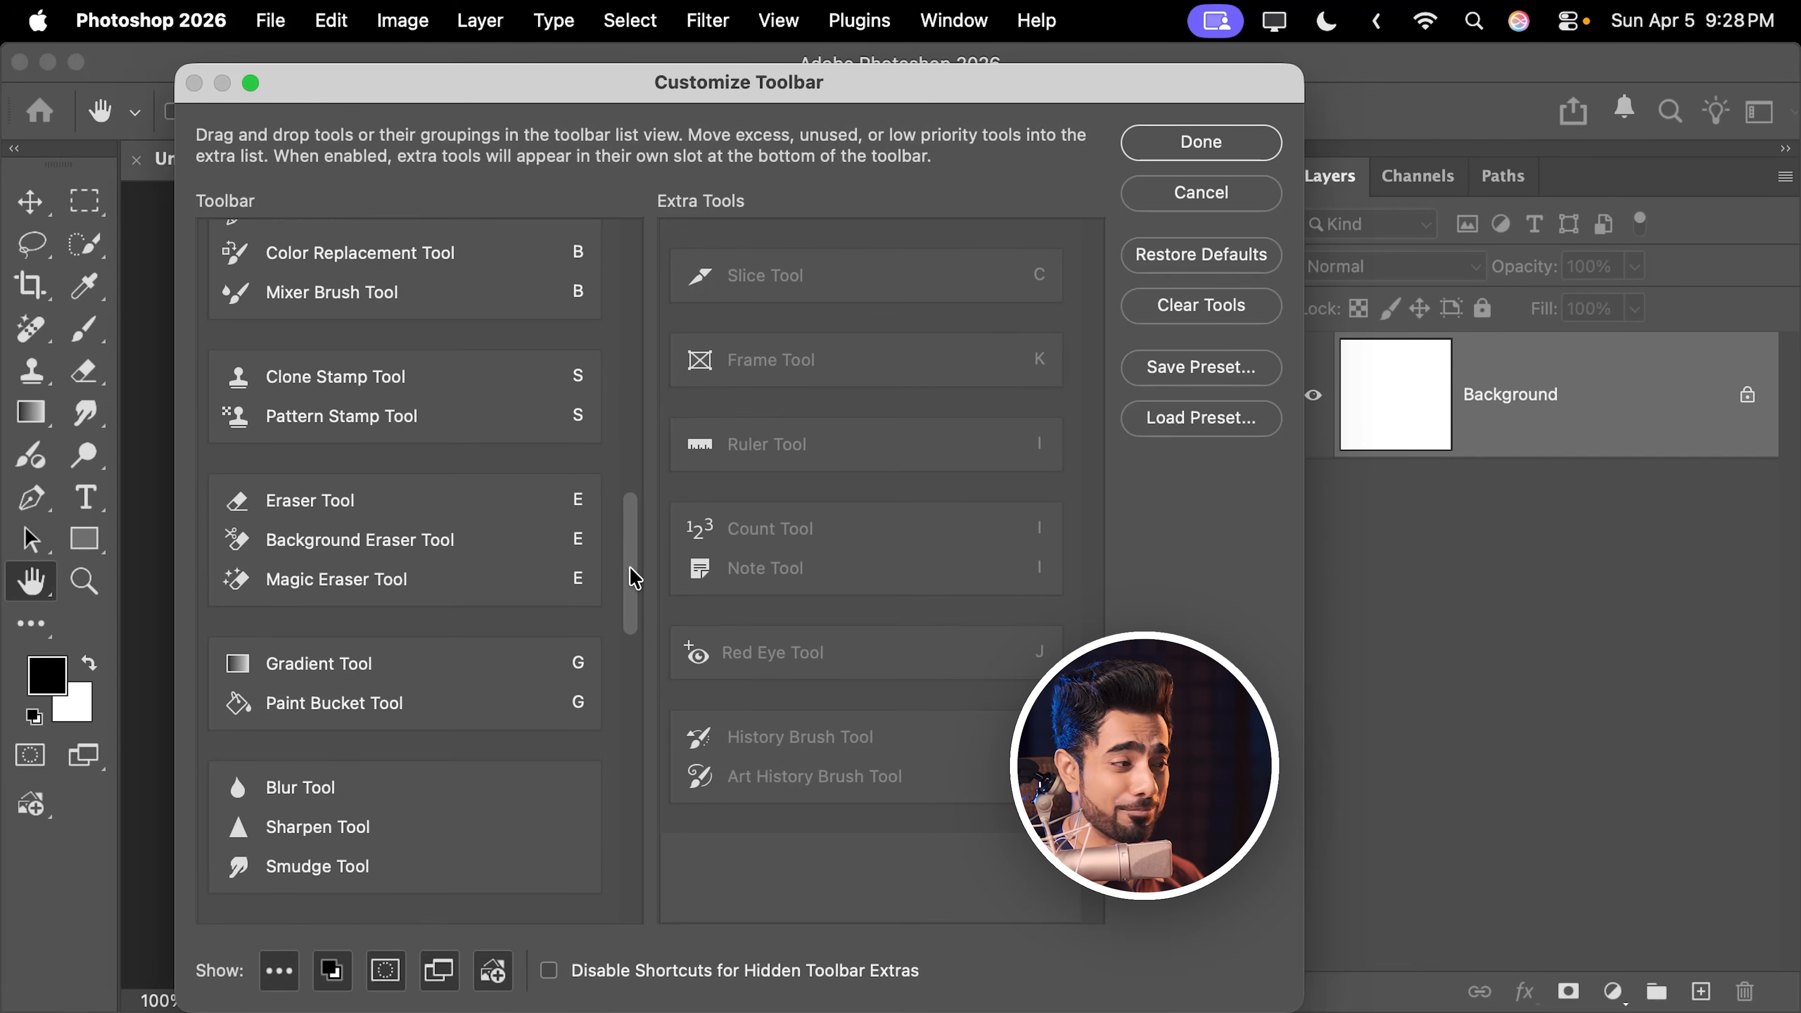
left_click_drag(631, 575, 634, 586)
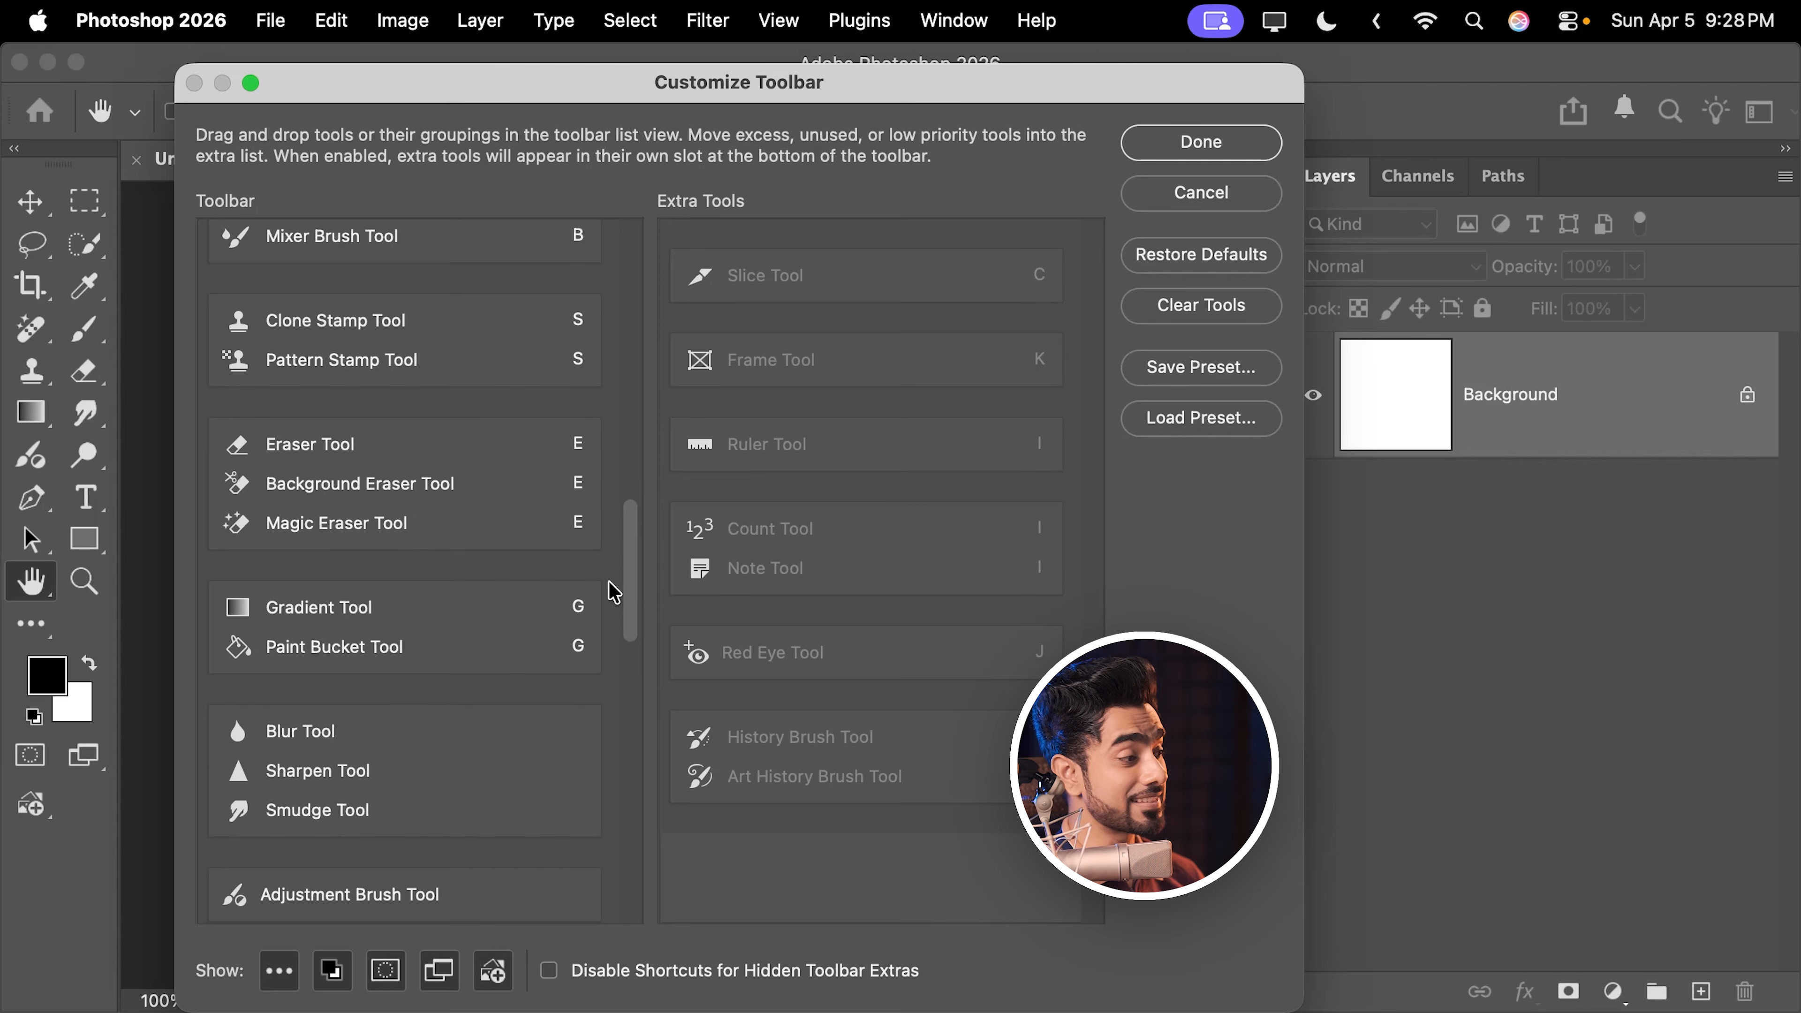
mouse_move(381, 535)
left_mouse_down()
mouse_move(723, 692)
mouse_move(803, 862)
left_mouse_up()
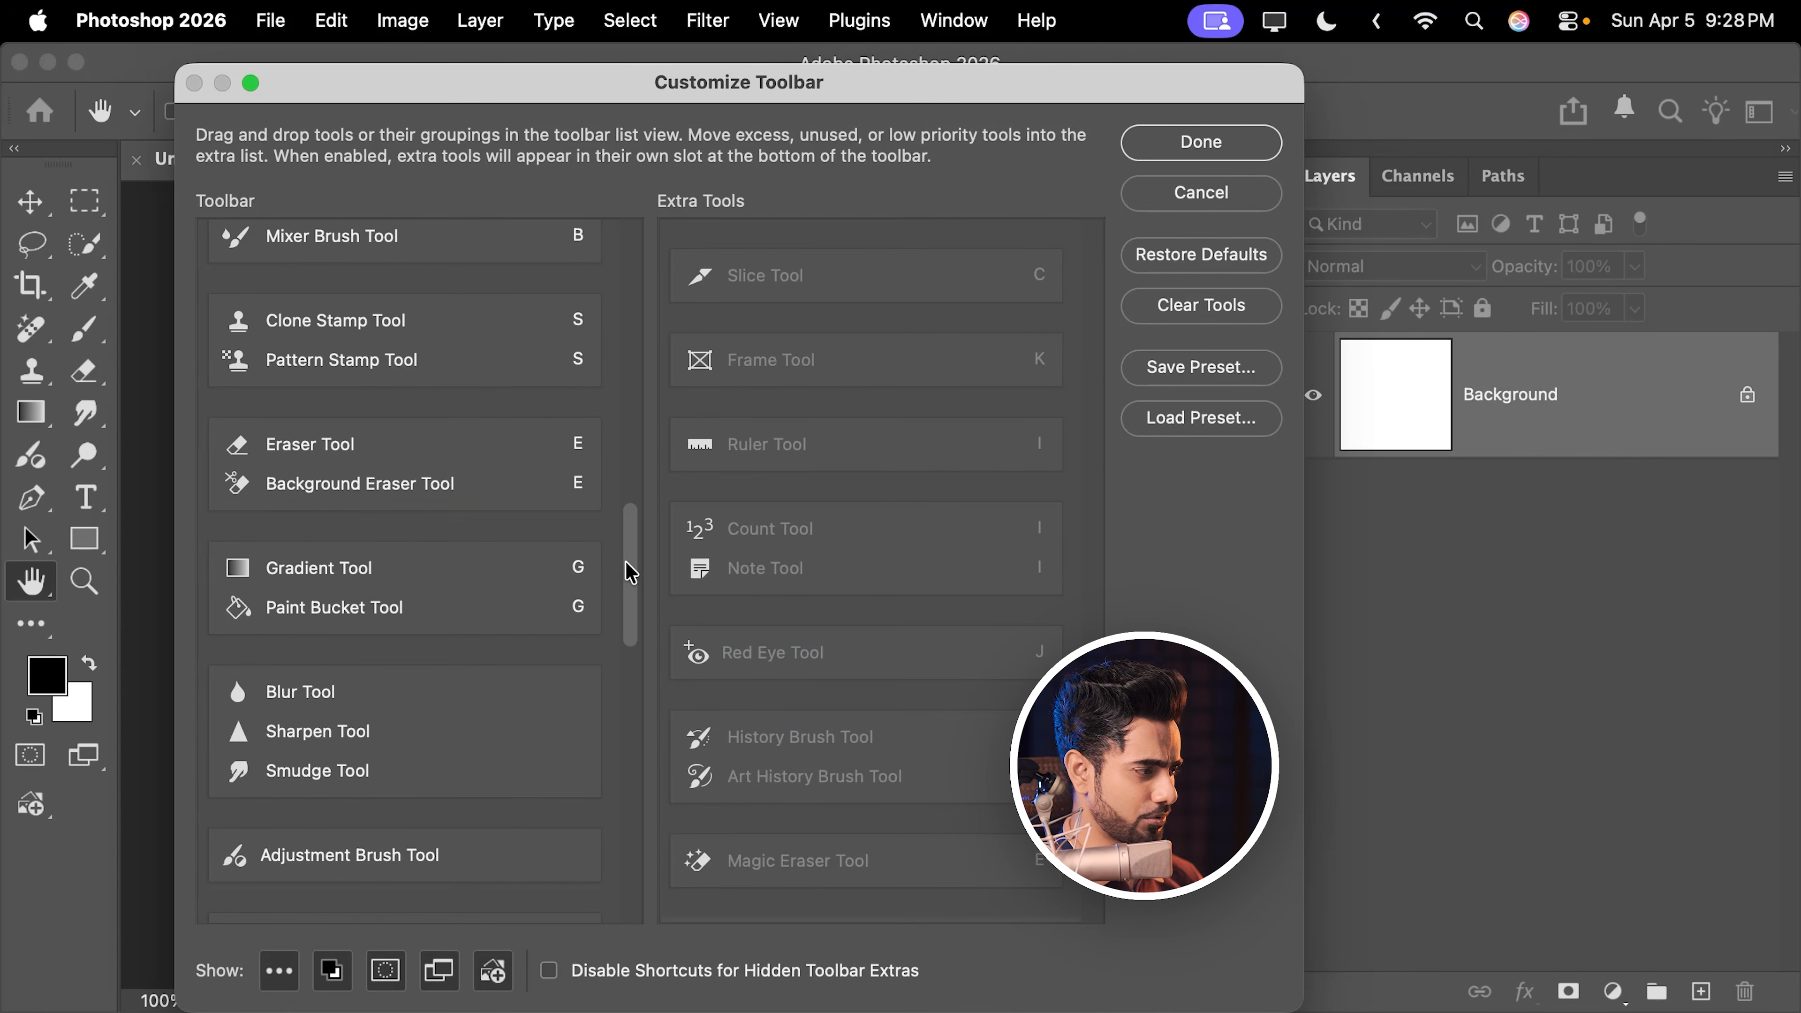
- Move the Dodge, Burn and Sponge tool group into Extra Tools and apply the toolbar customization
left_click_drag(632, 553, 631, 640)
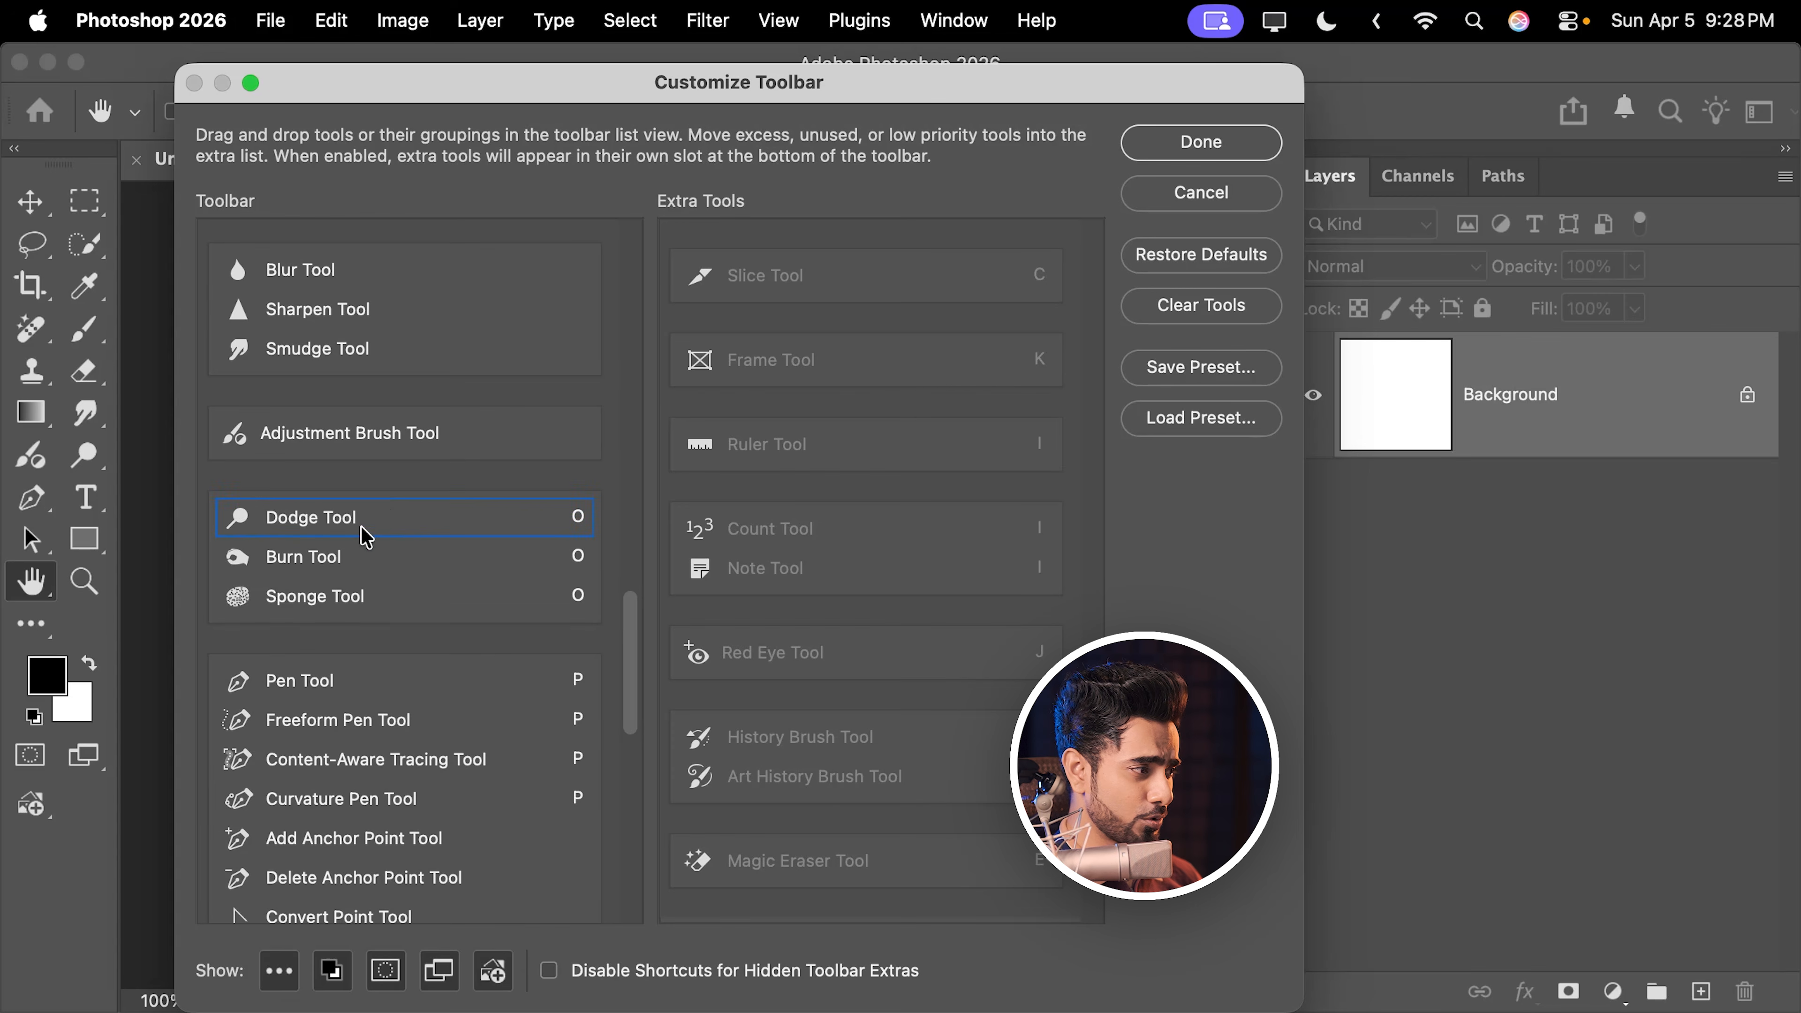
left_click_drag(396, 497, 604, 592)
left_click_drag(802, 902, 803, 899)
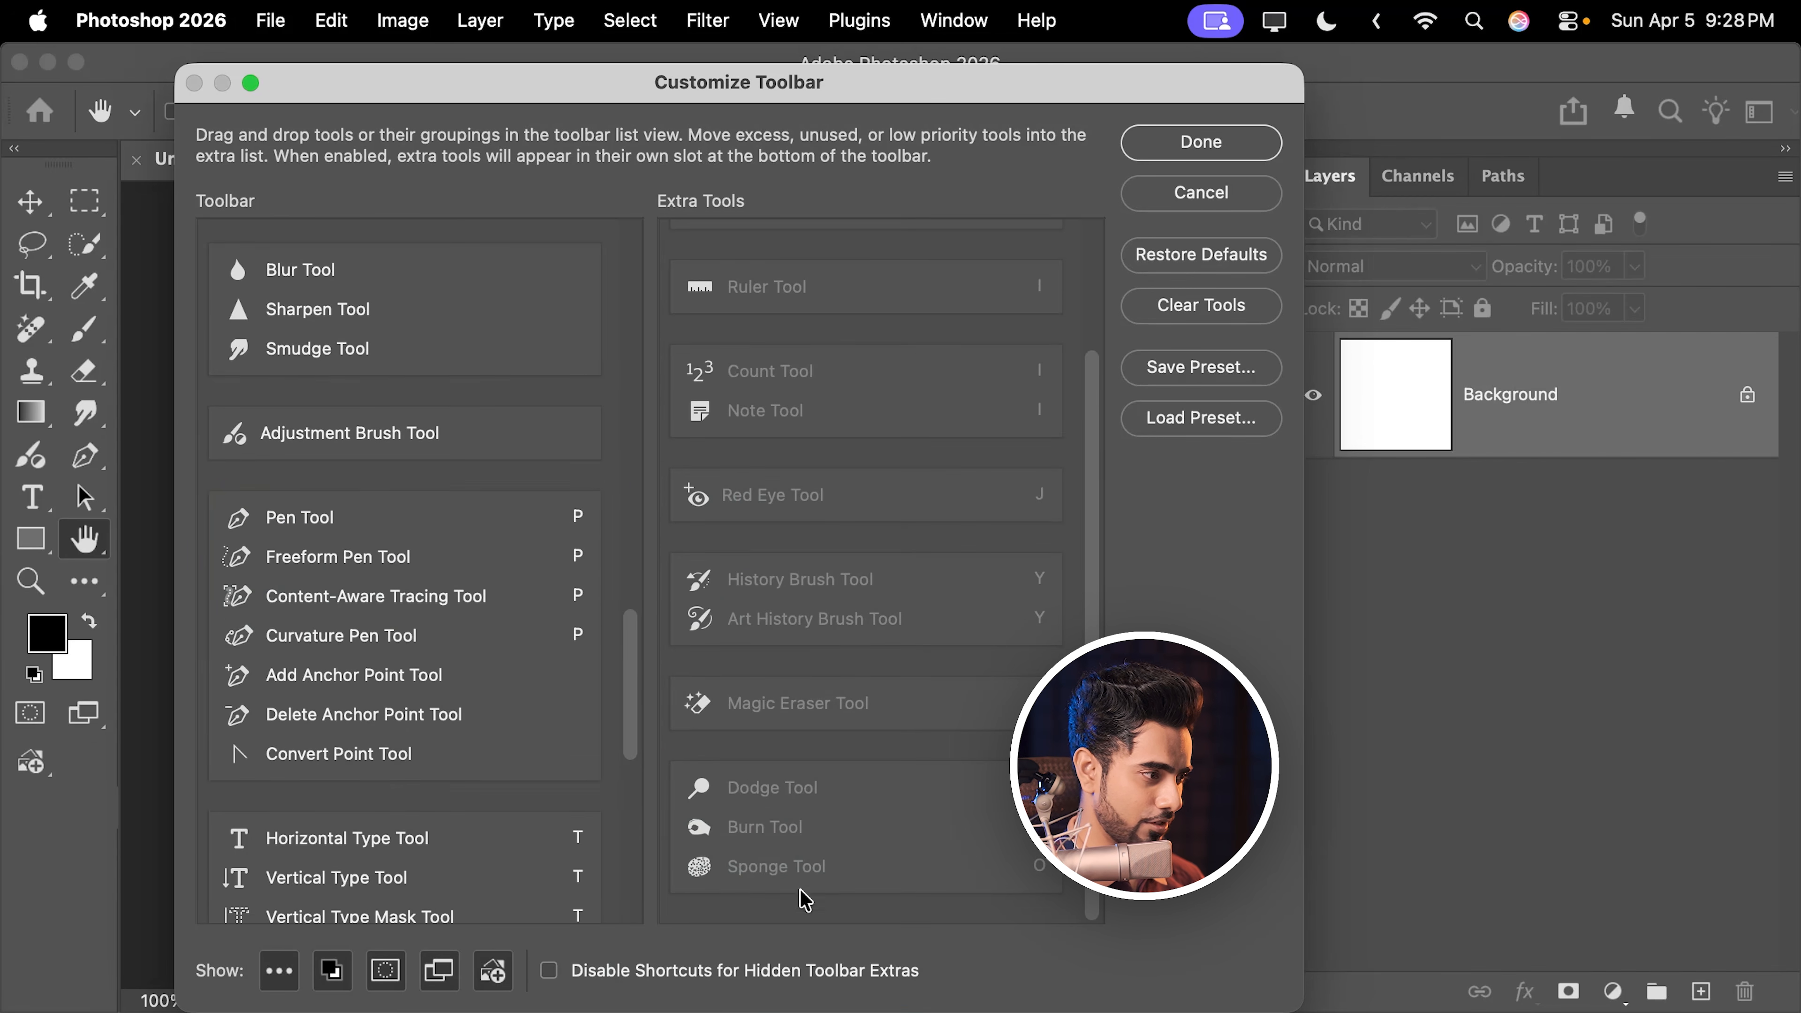
left_click_drag(632, 643, 639, 857)
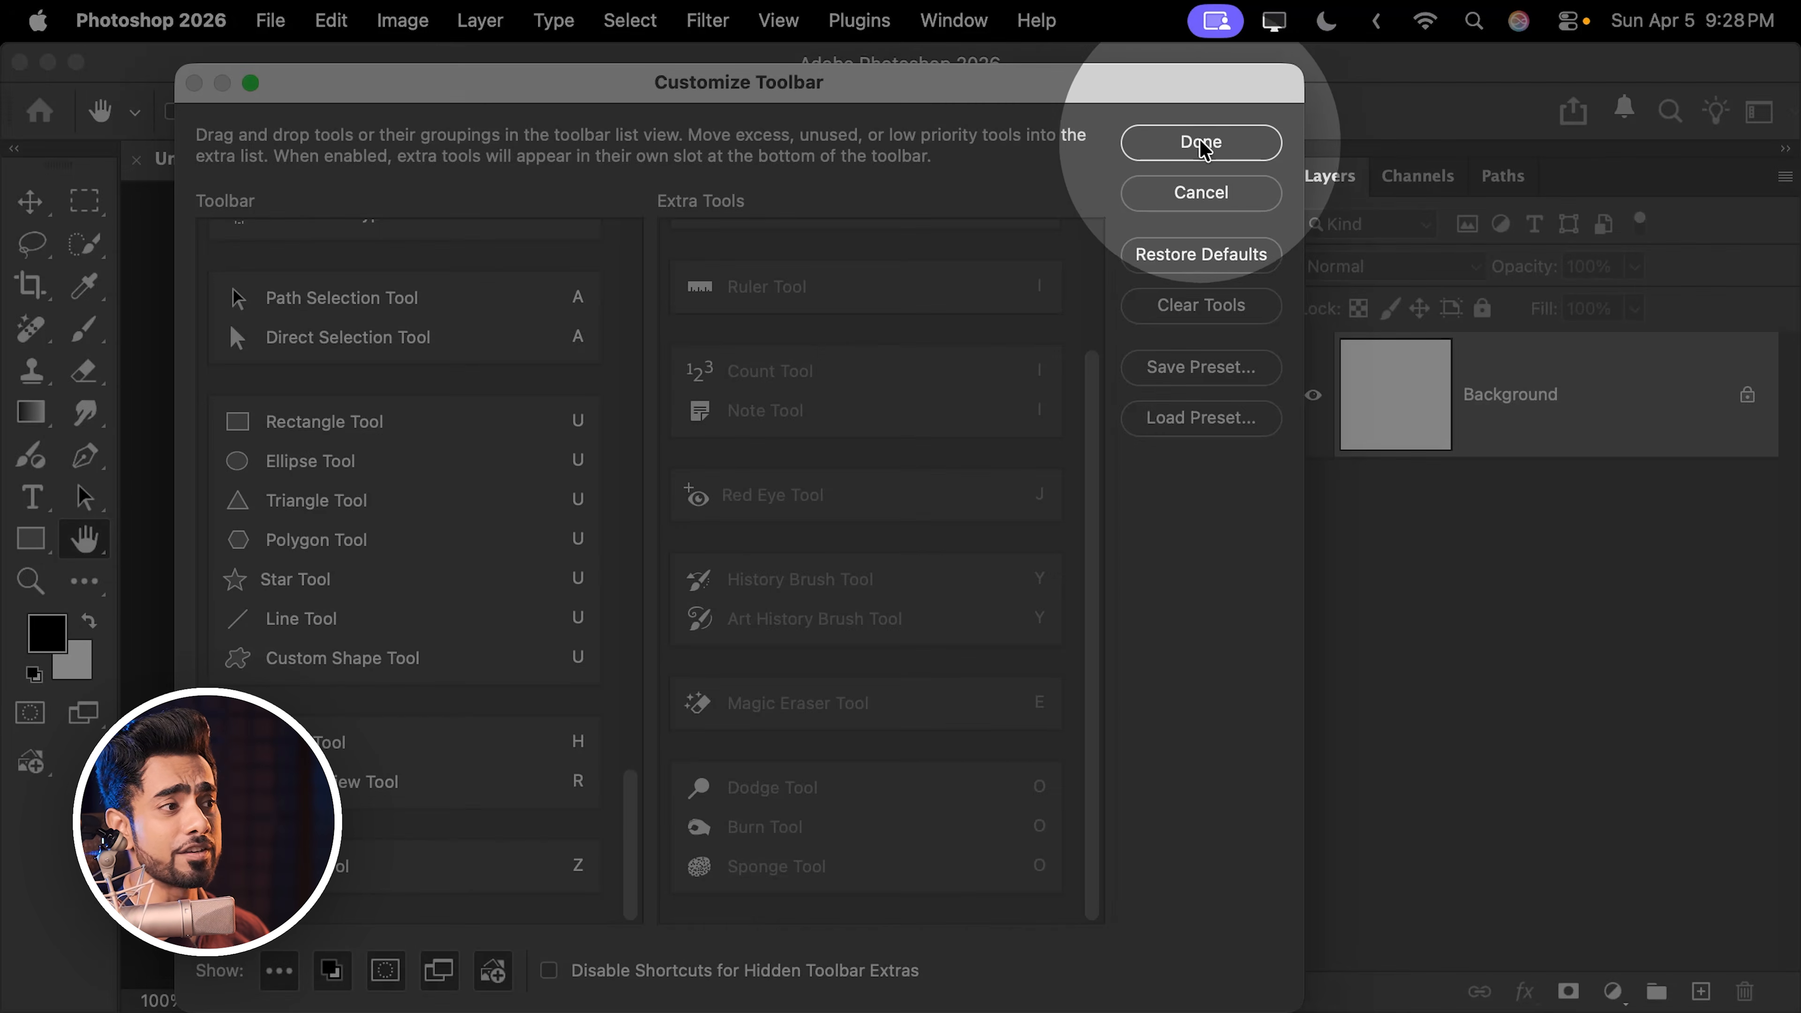
left_click(1205, 144)
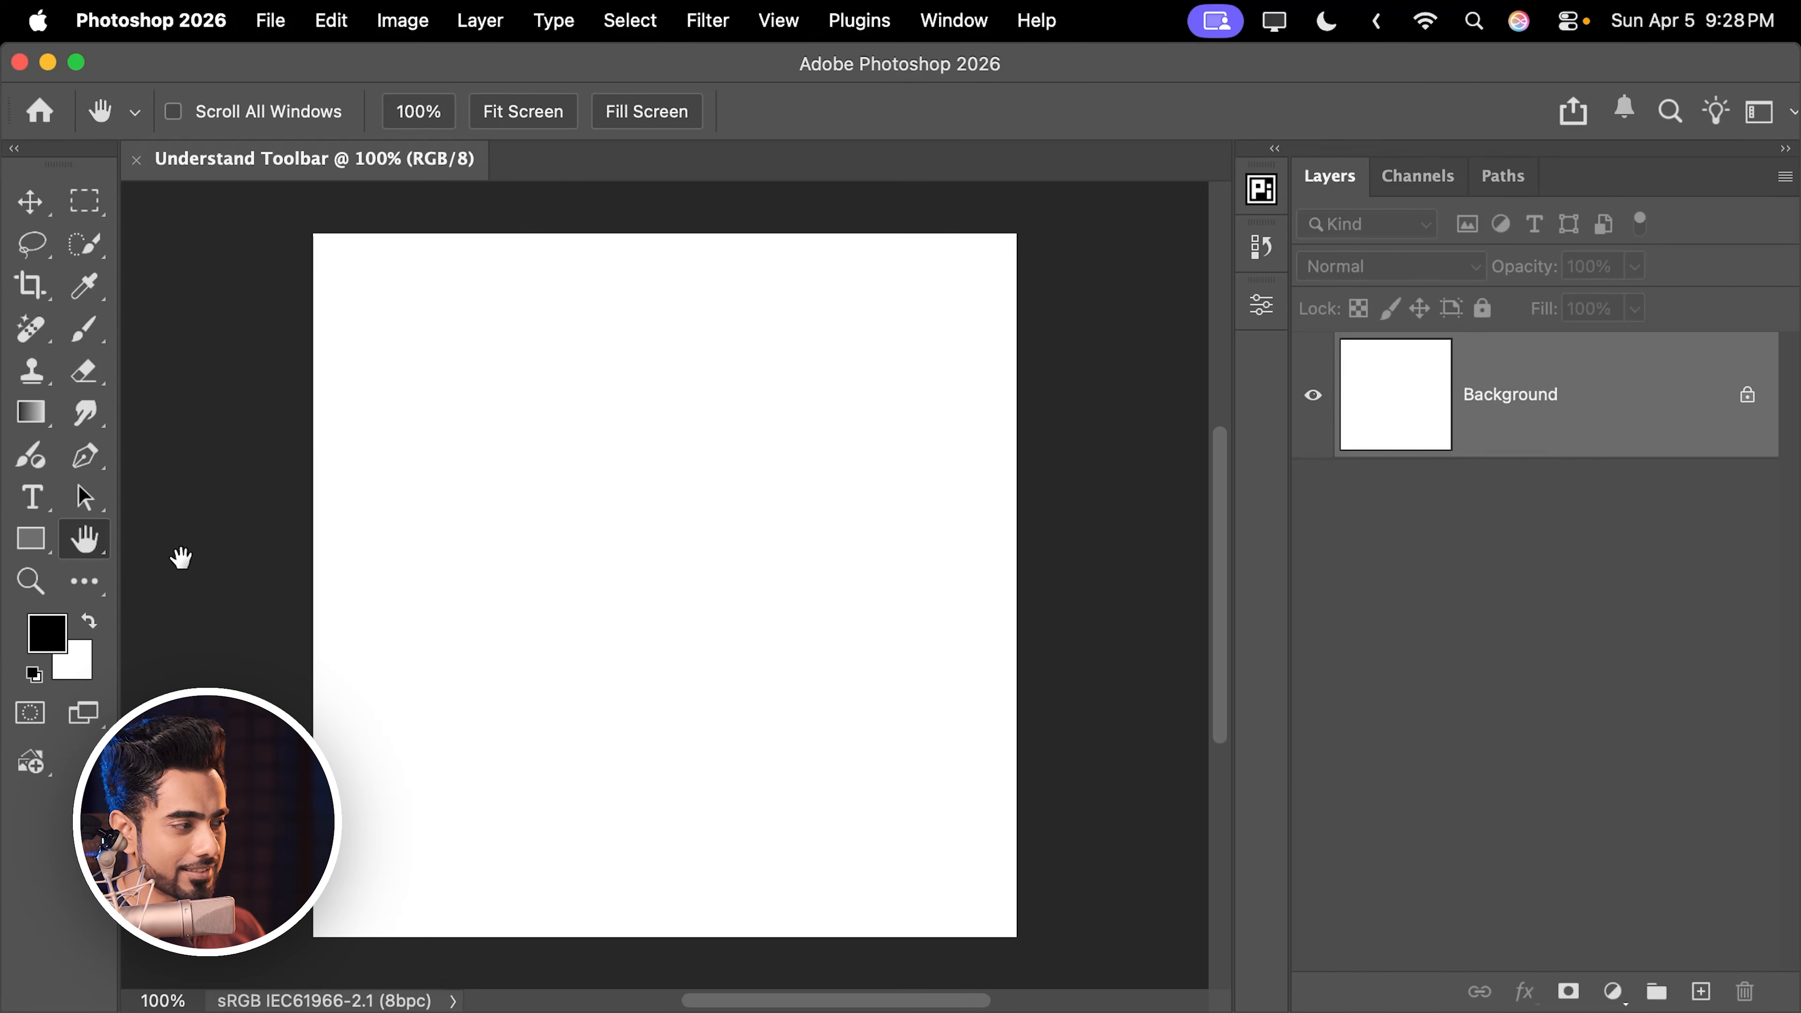
- Reopen the toolbar customization and save the current layout as the preset PiX Minimal.tbr in the Custom Toolbars folder
left_click(84, 582)
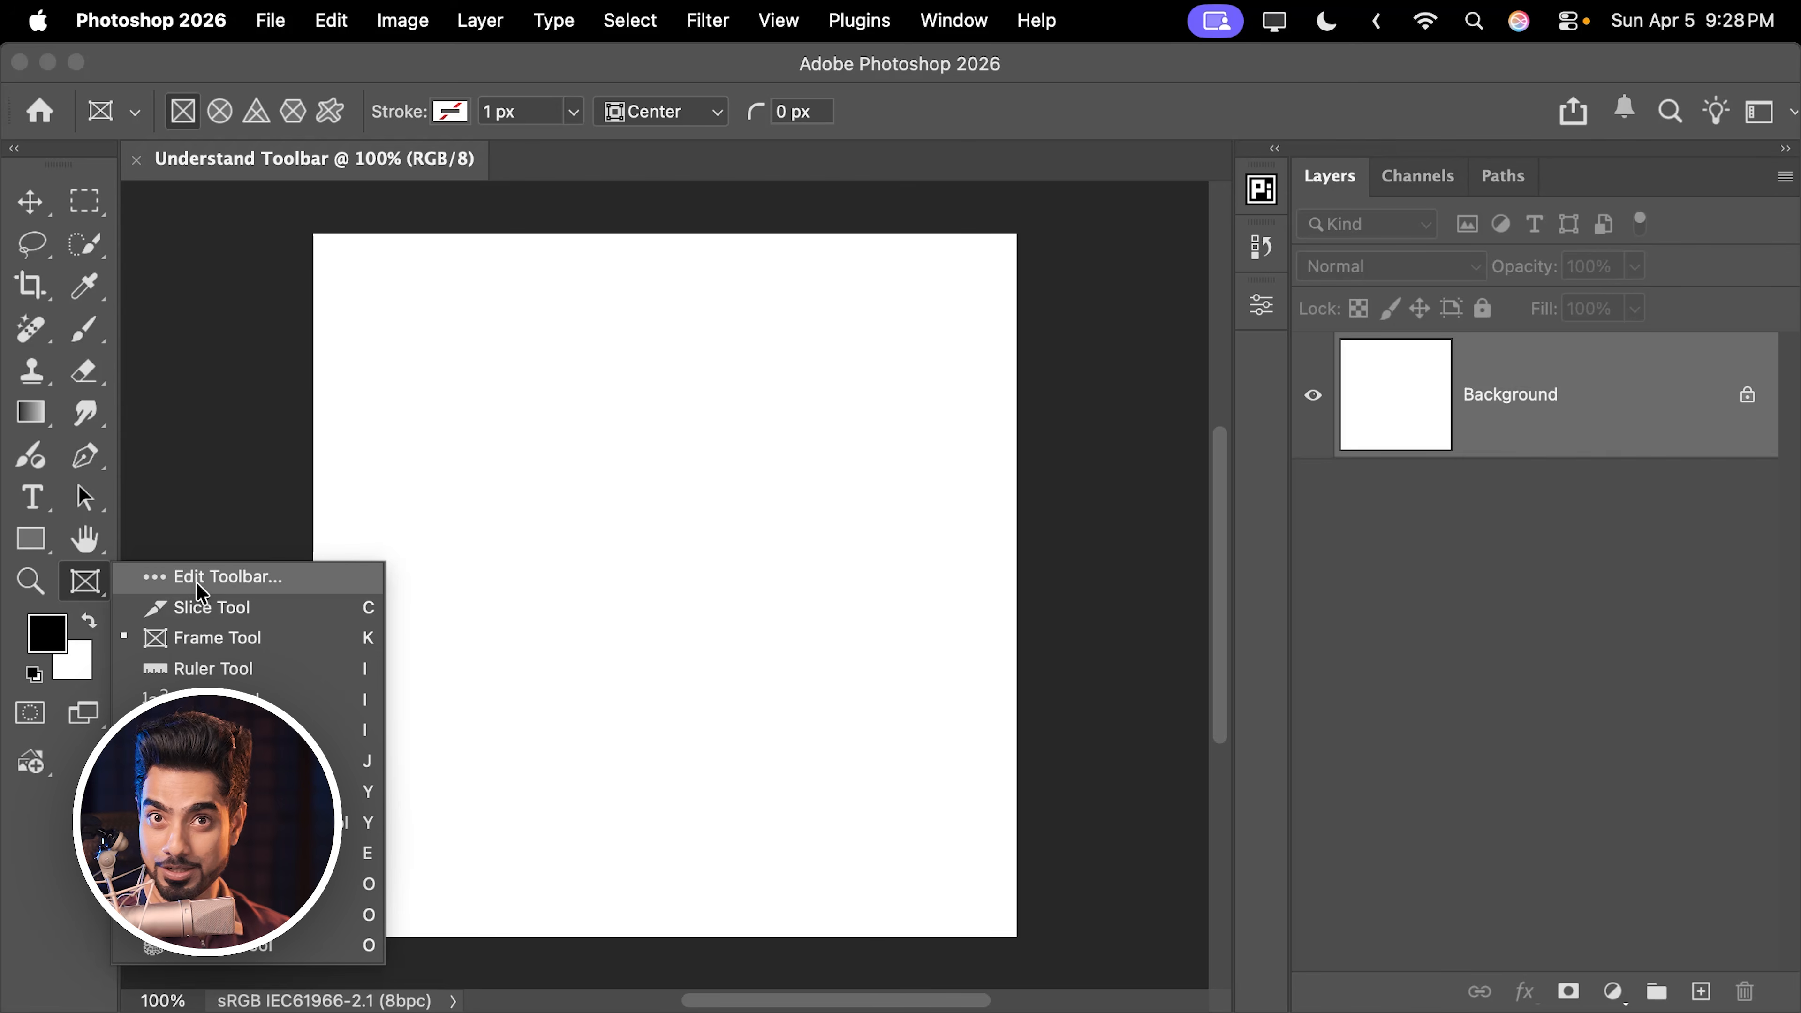
left_click(216, 576)
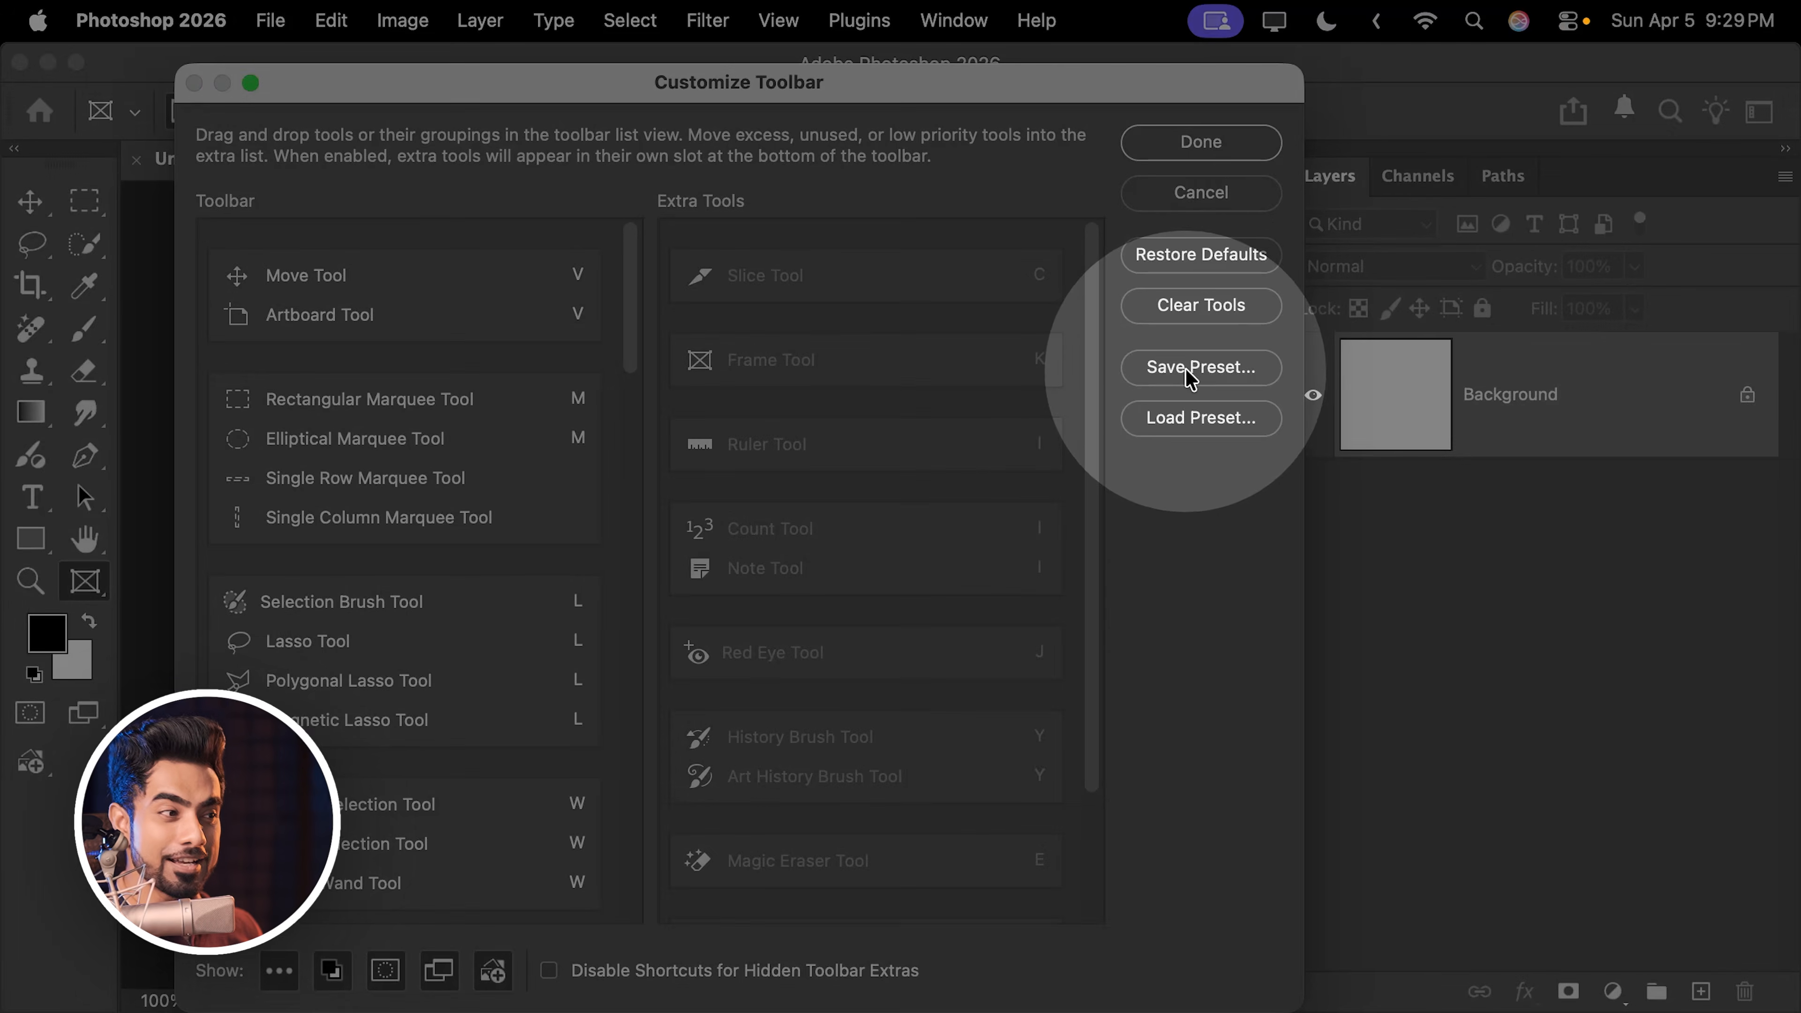
left_click(1180, 376)
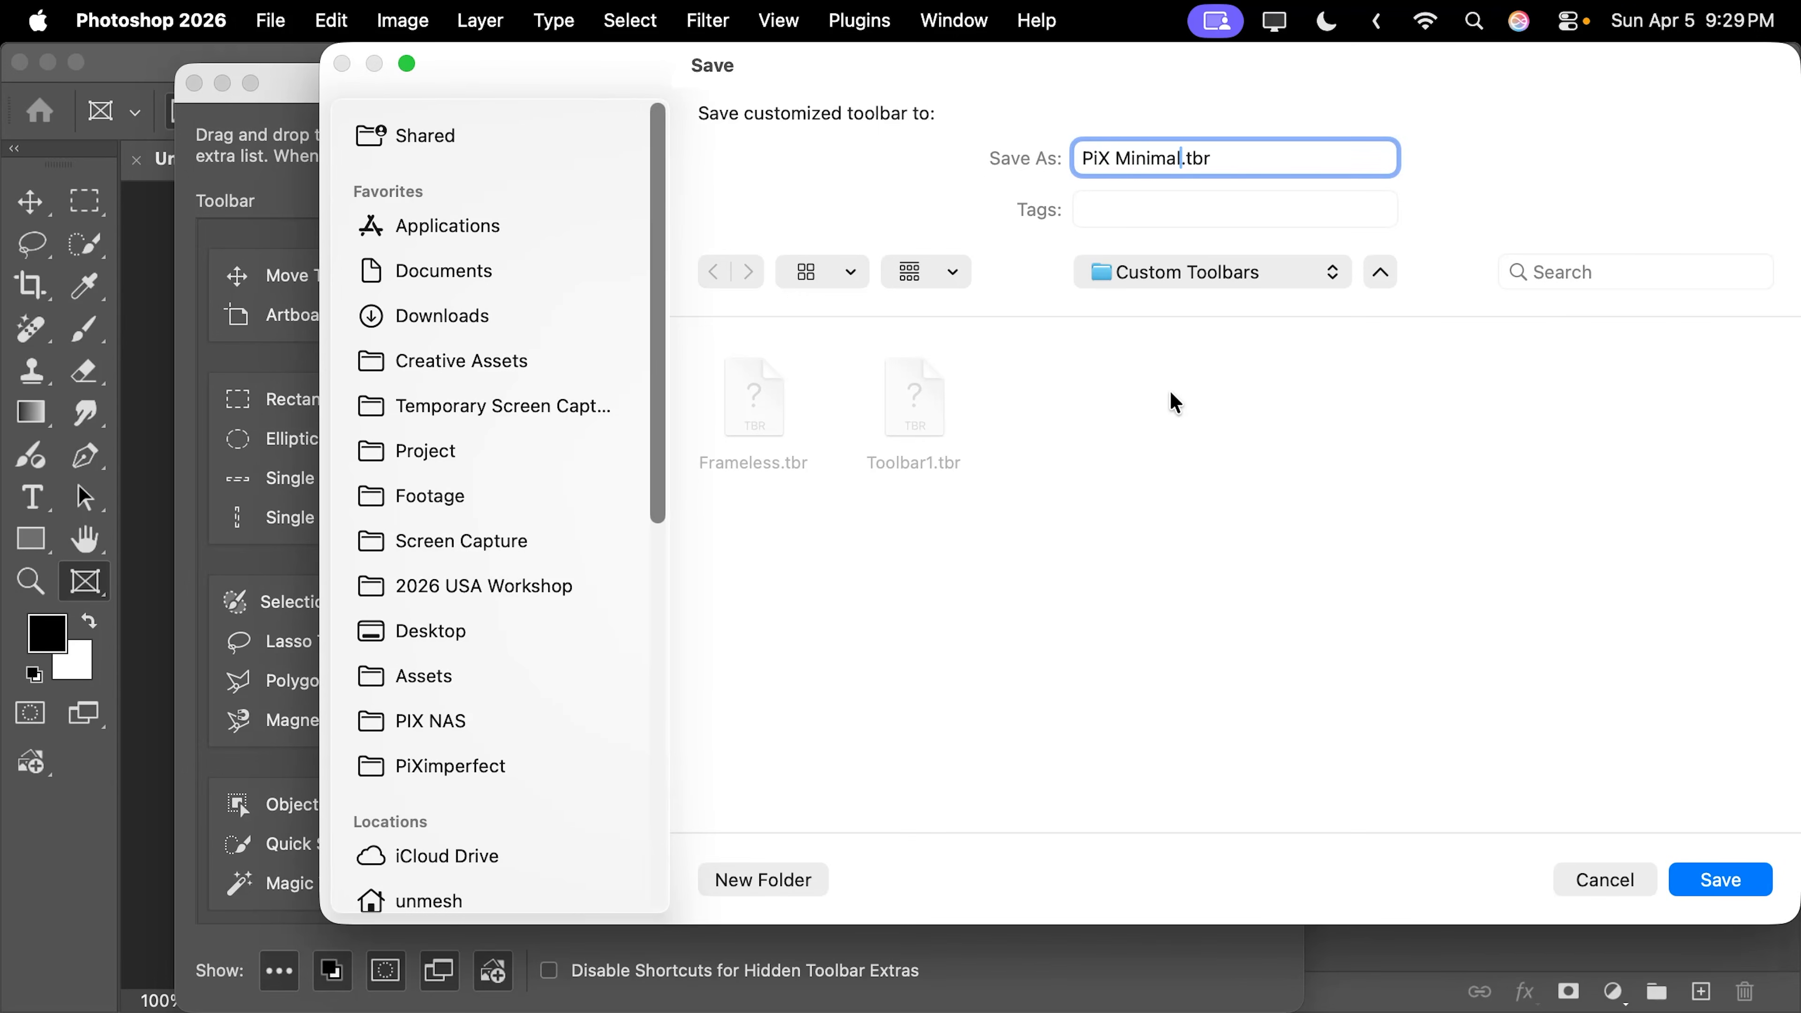
left_click(1720, 880)
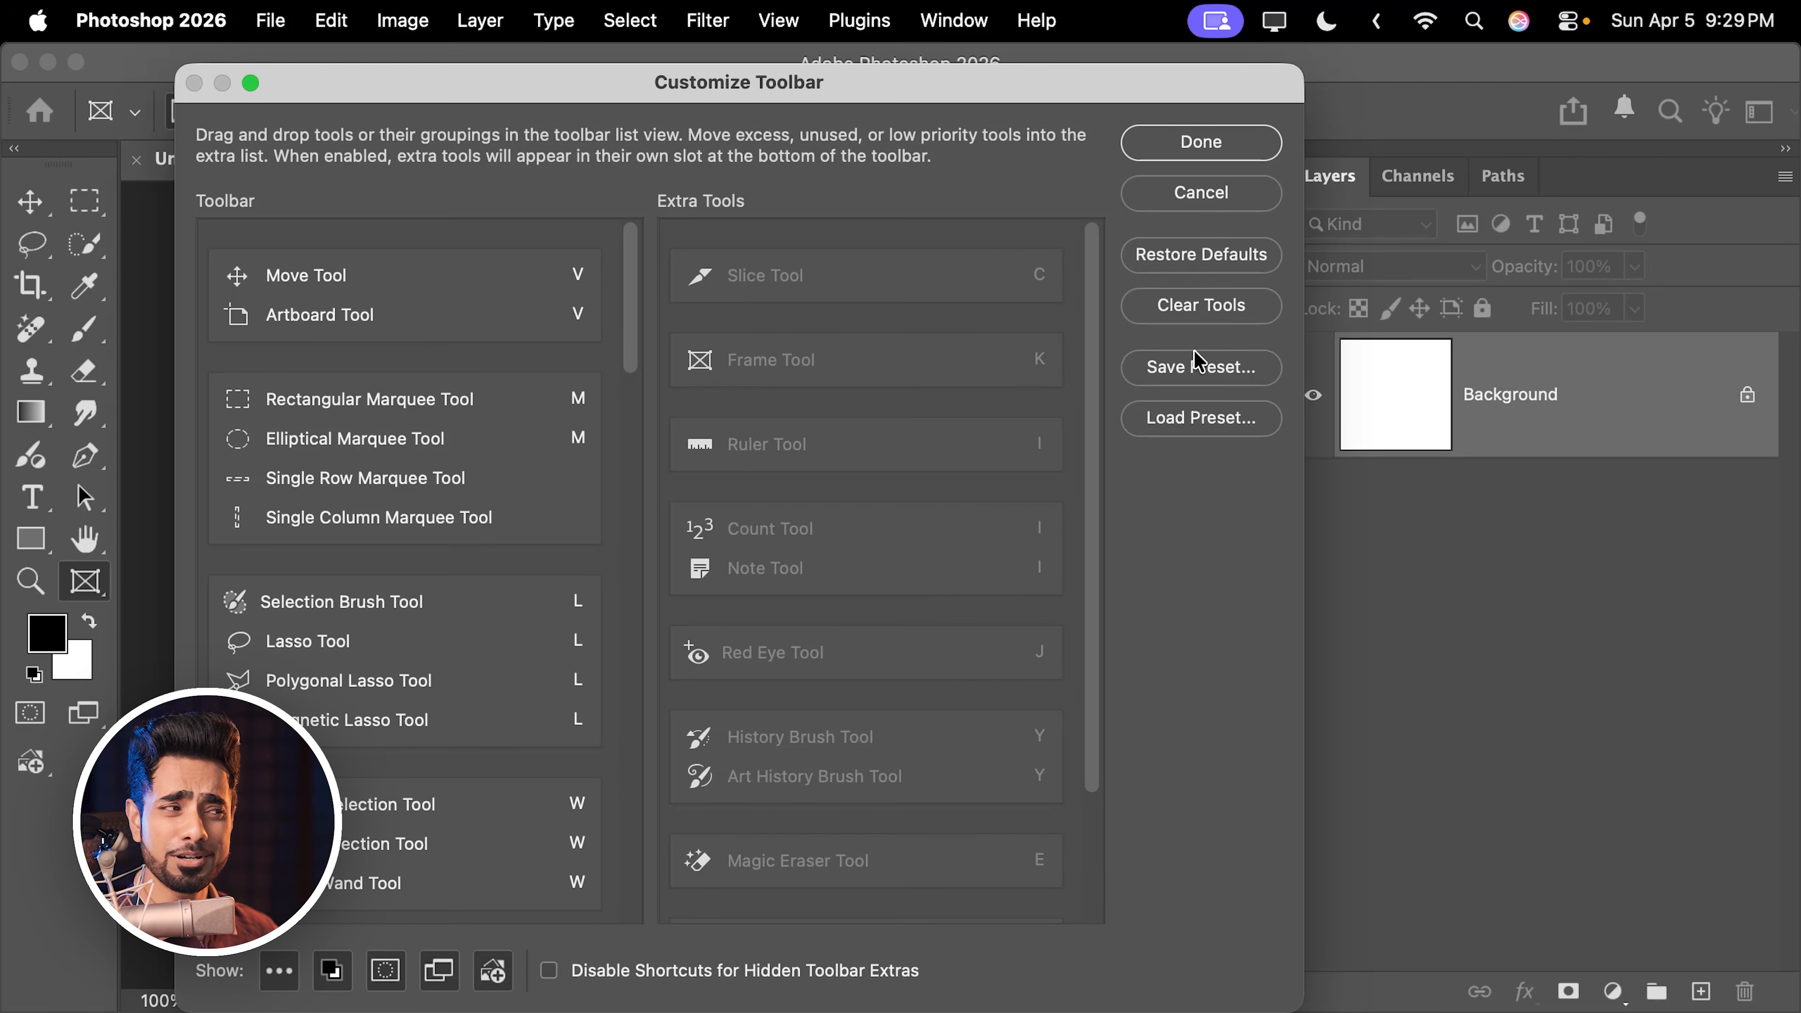
- Restore the default tools, move the Elliptical Marquee, Rectangular Marquee and Selection Brush tools into Extra Tools, and apply
left_click(1206, 258)
left_click_drag(528, 454, 671, 407)
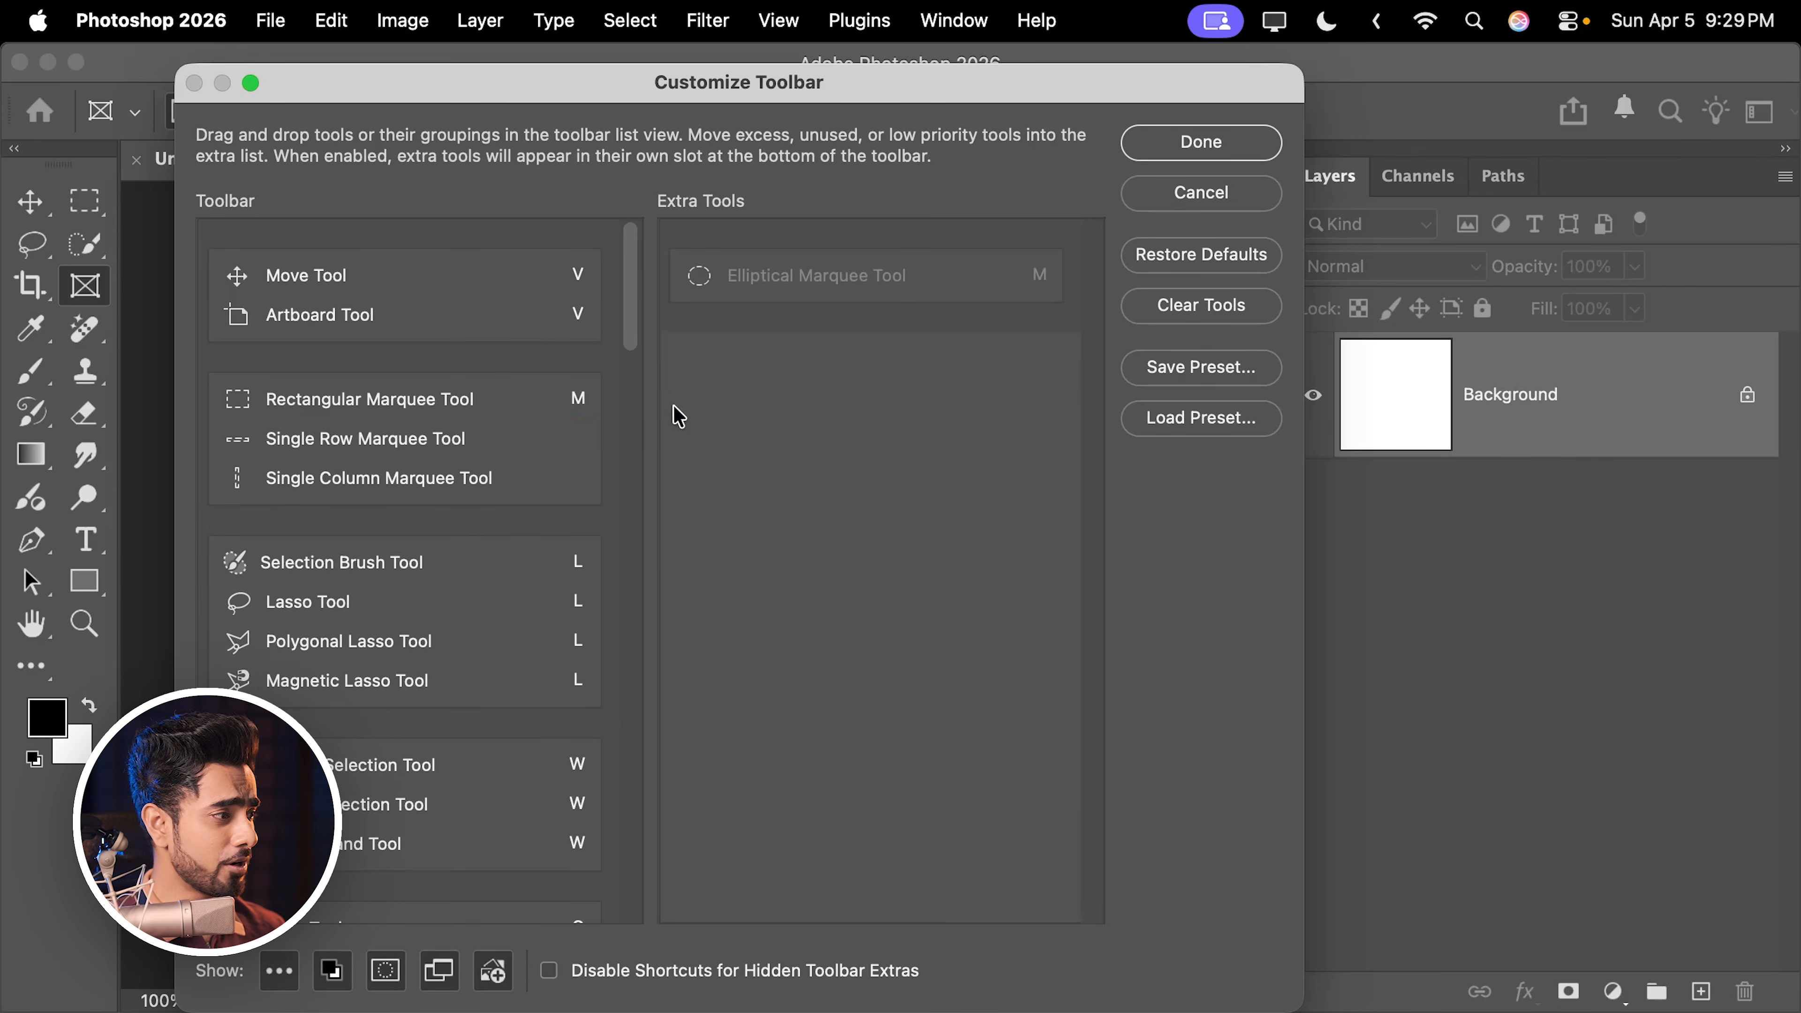
left_click_drag(383, 396, 763, 592)
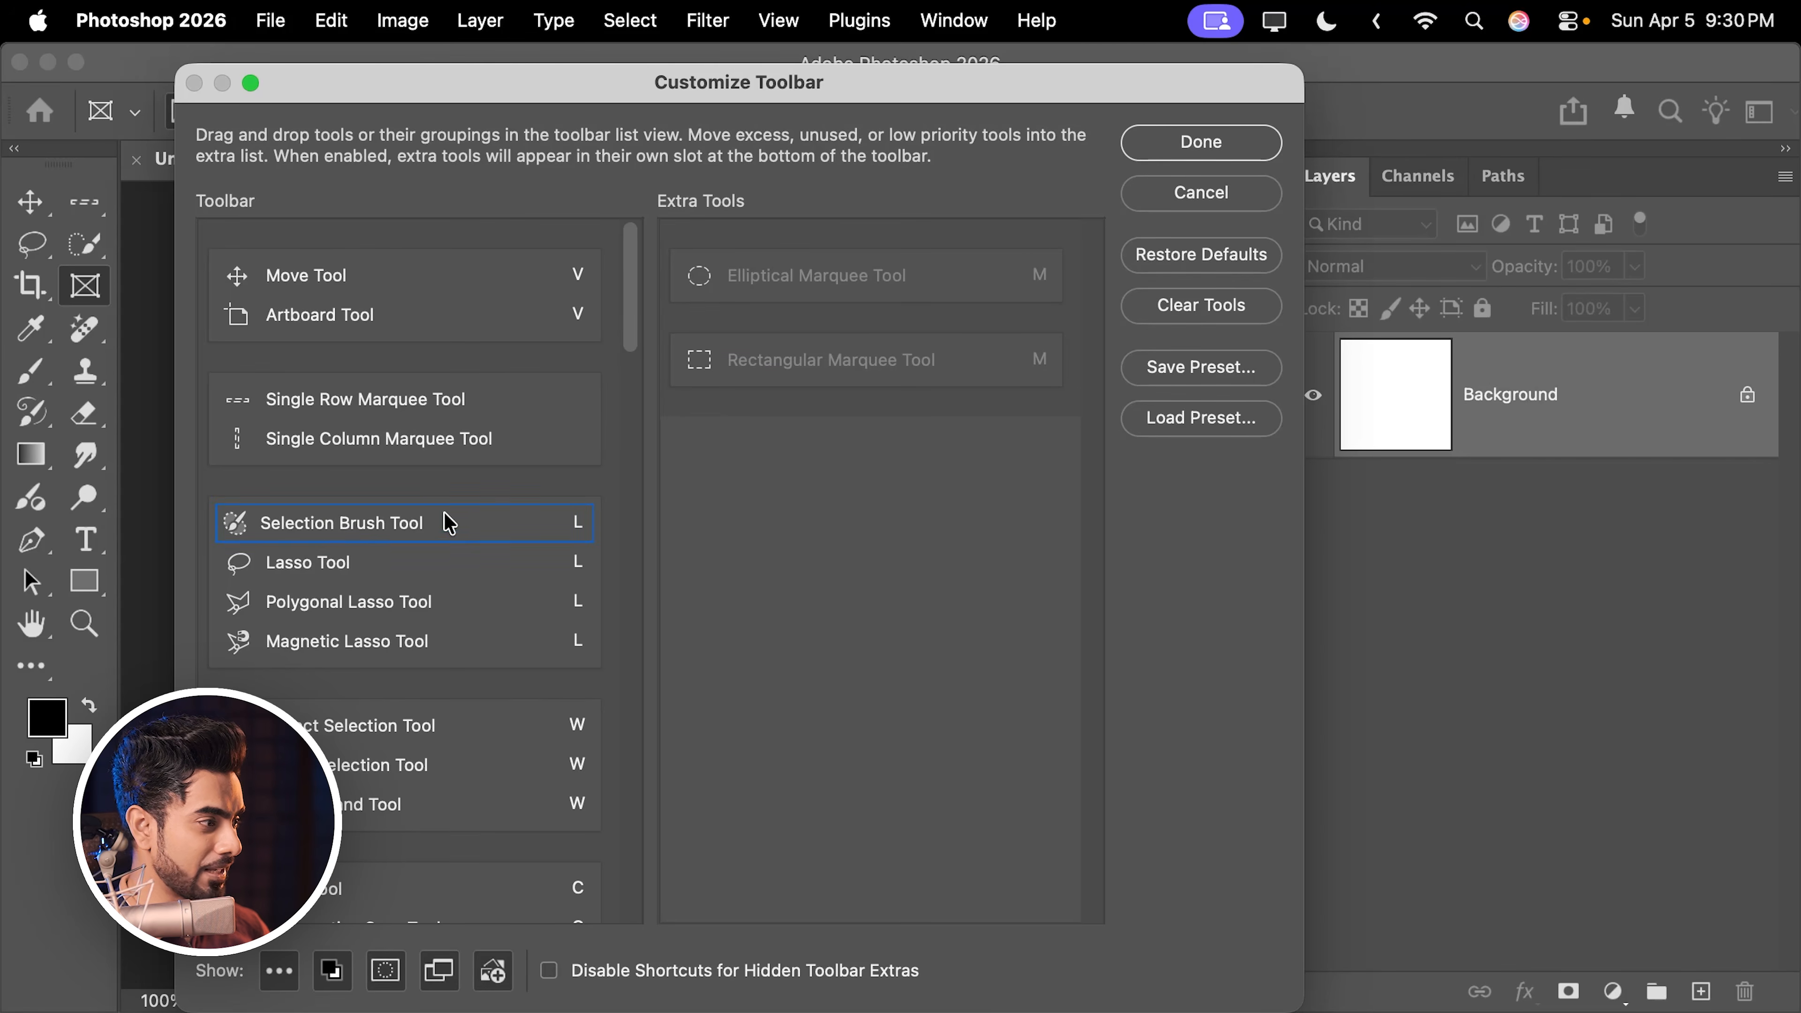
left_click_drag(449, 523, 823, 499)
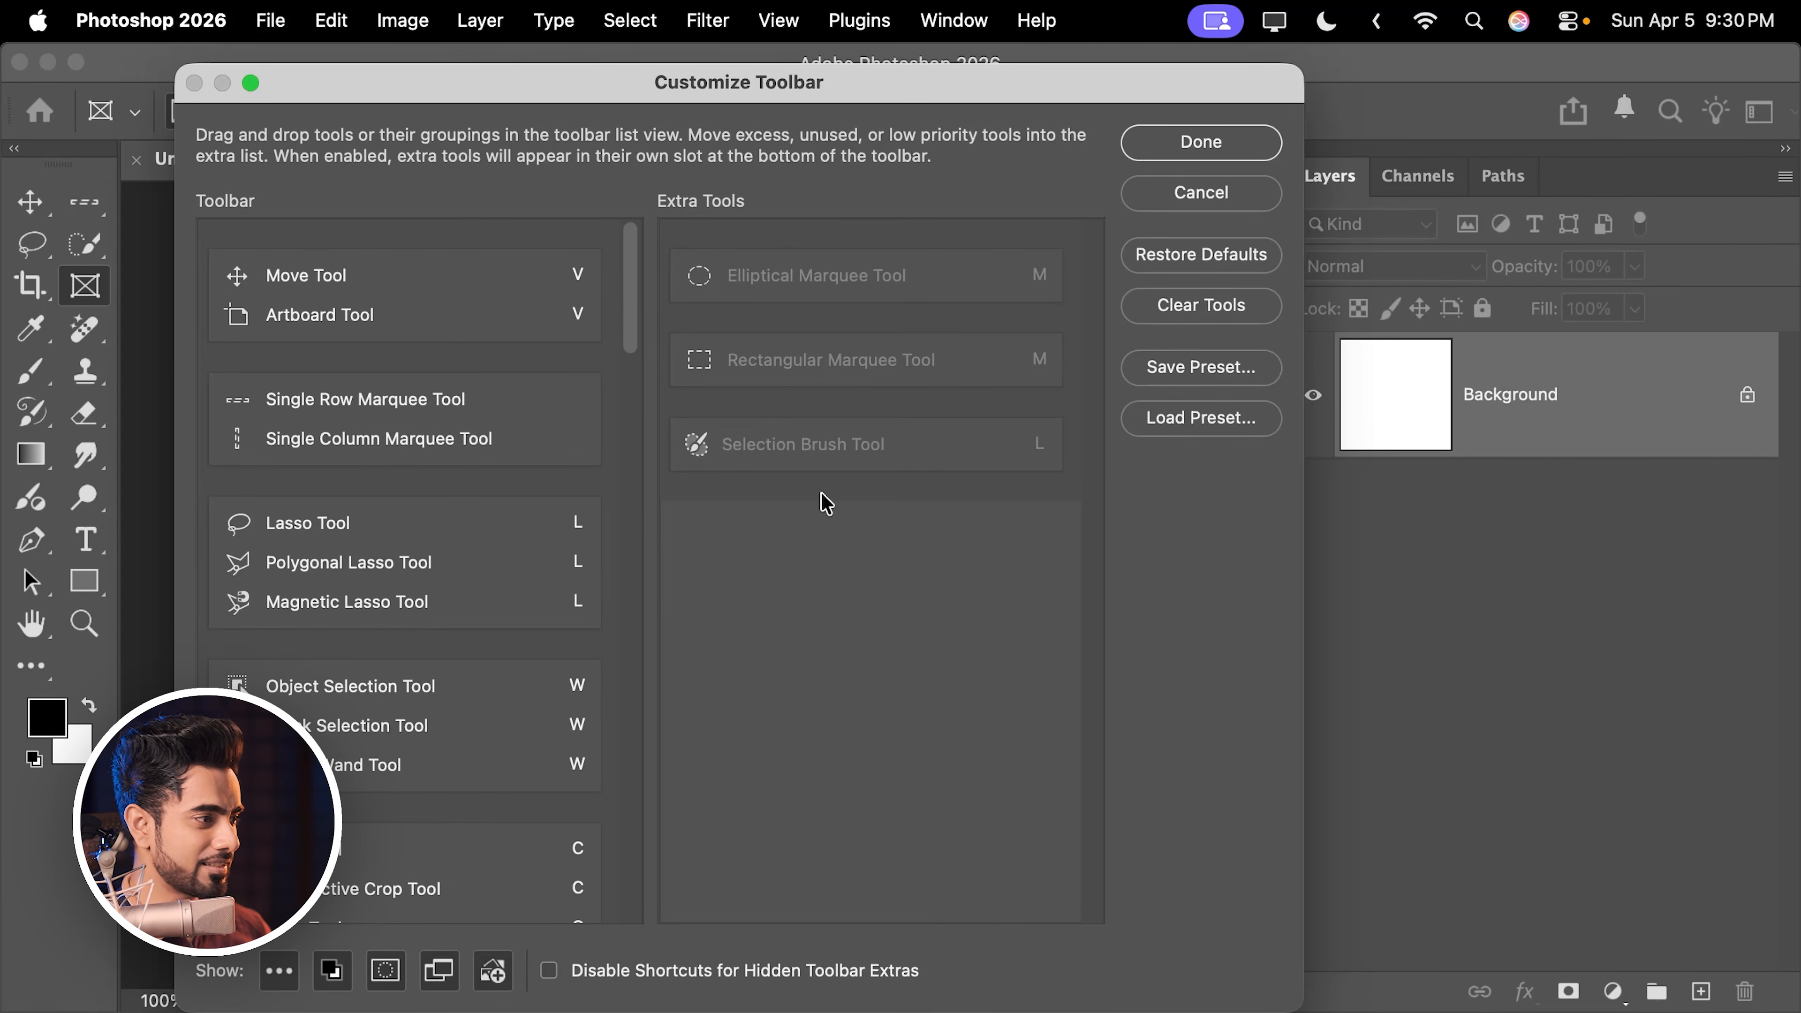
left_click(1194, 144)
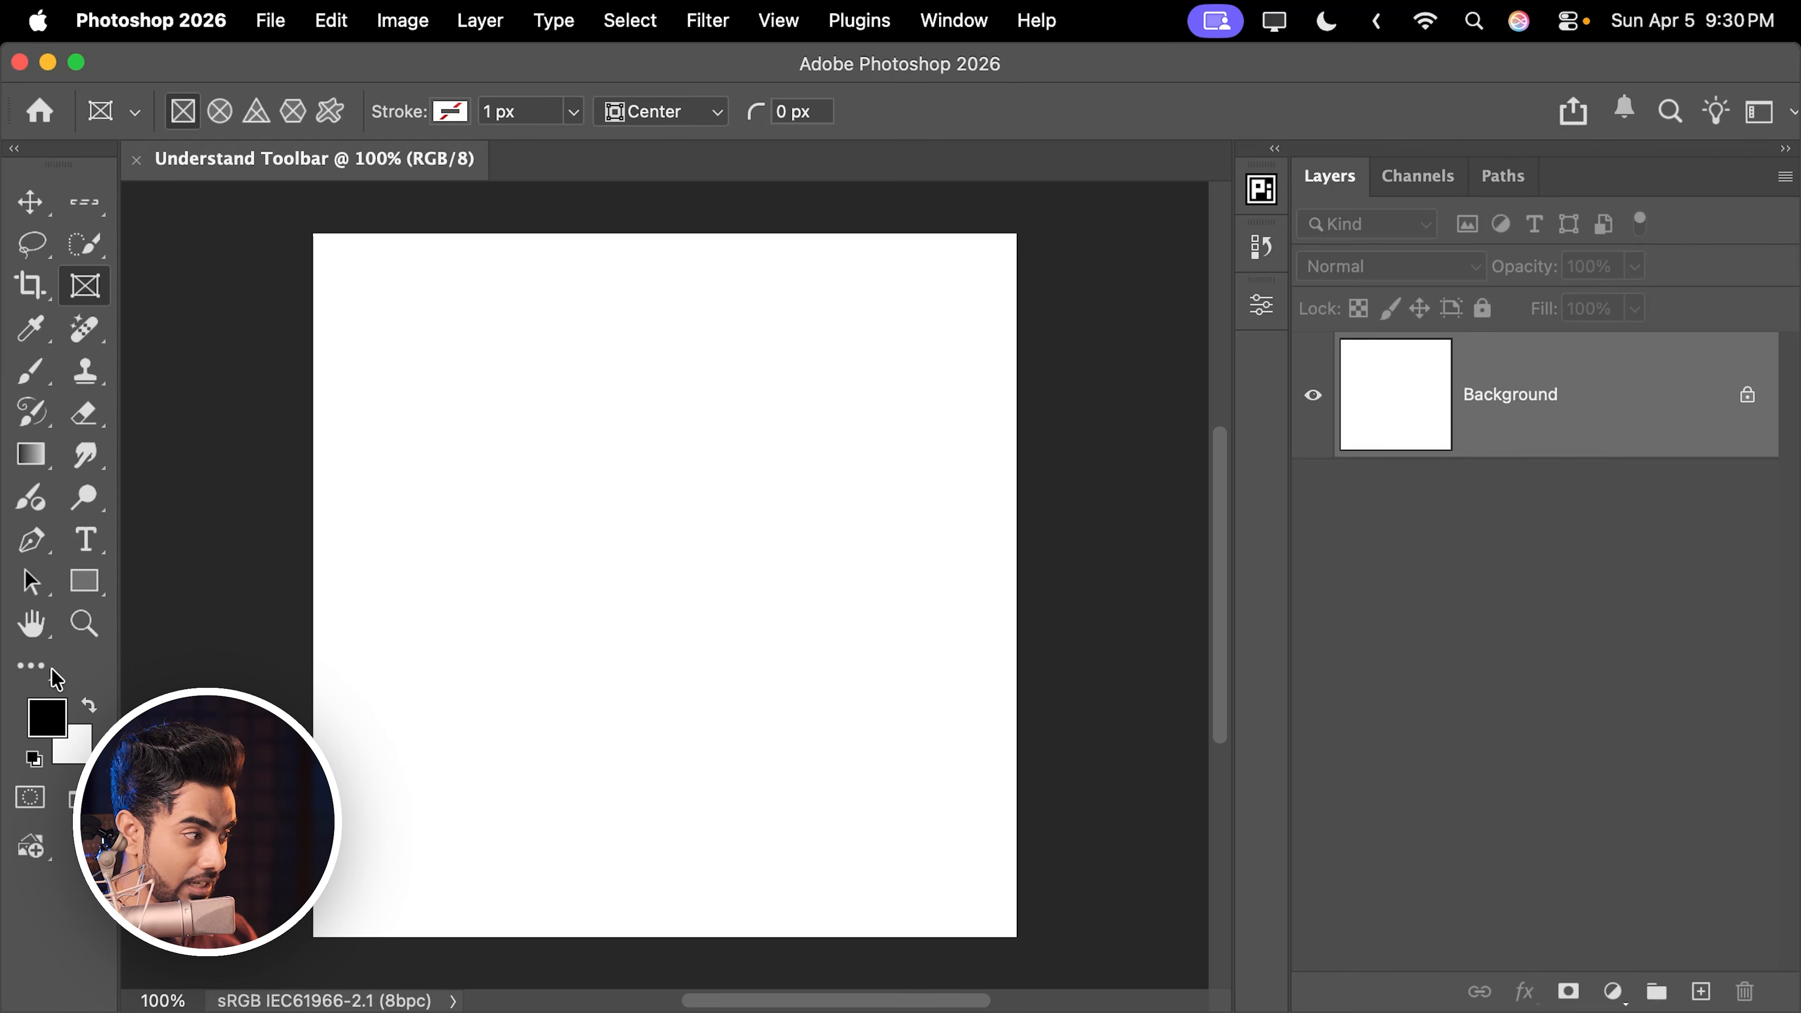
- Reopen the toolbar customization, load the PiX Minimal.tbr preset and apply it
left_click(31, 668)
right_click(39, 677)
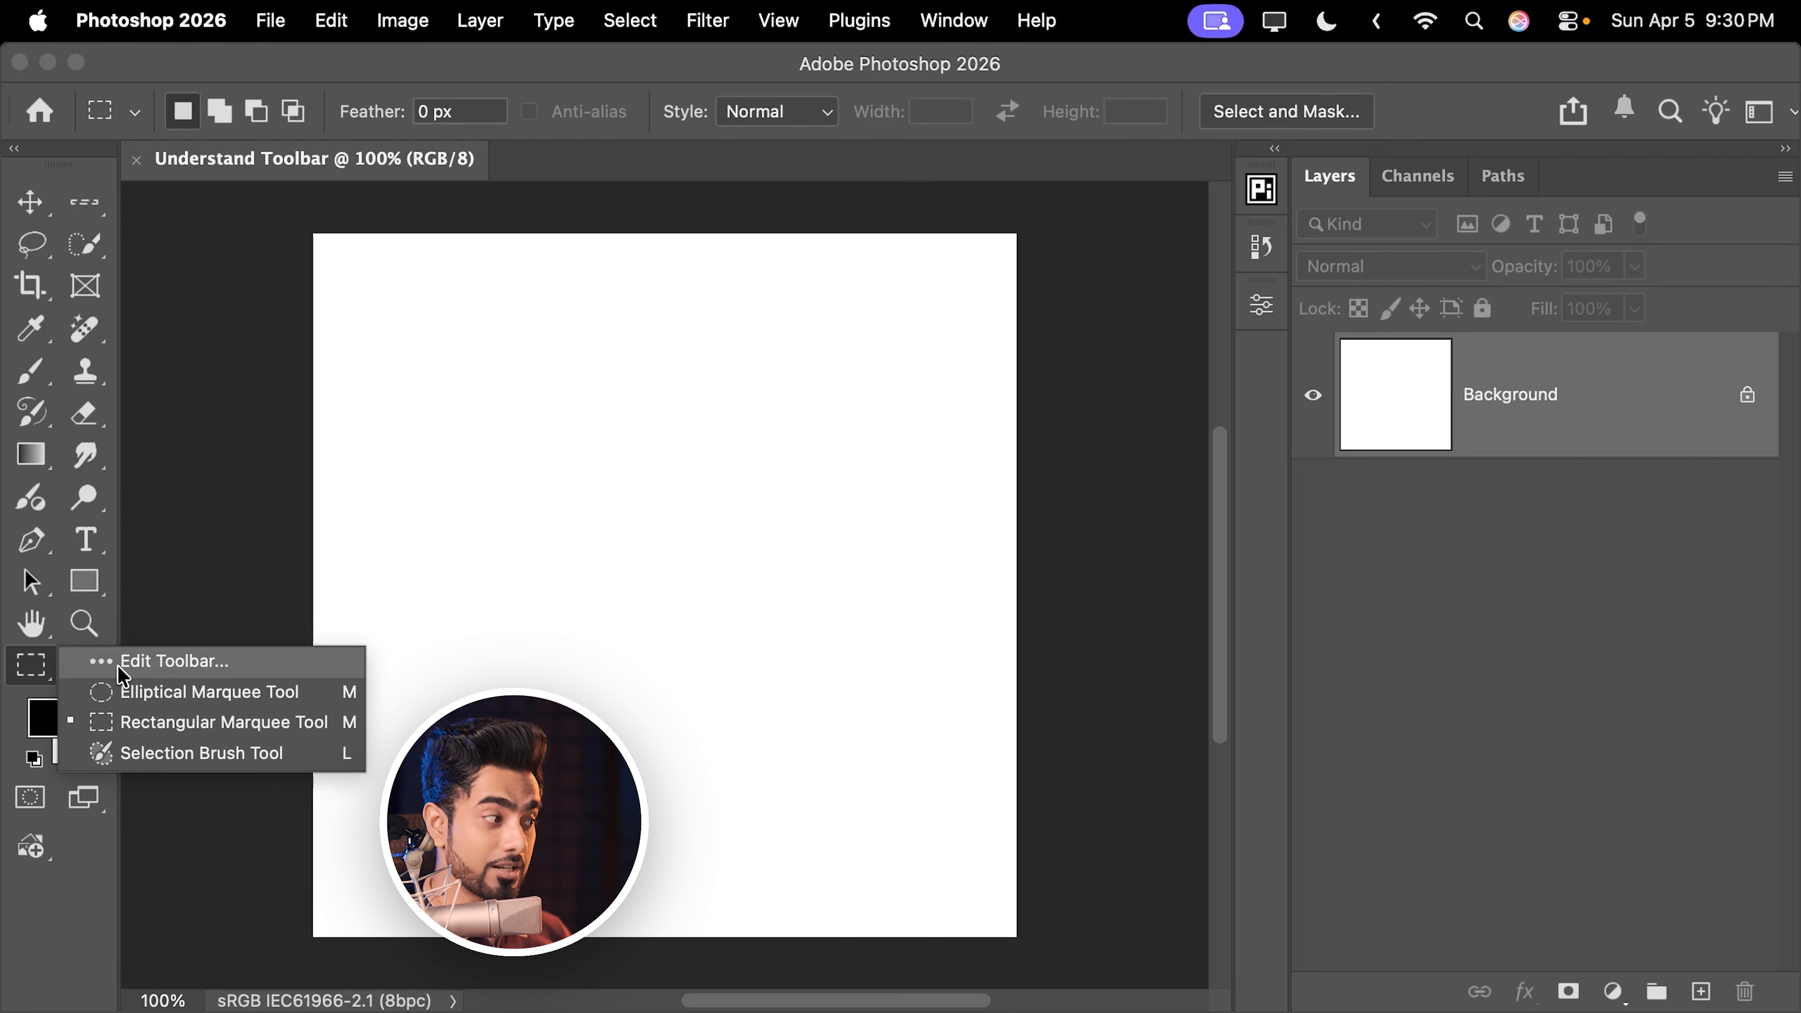
left_click(168, 656)
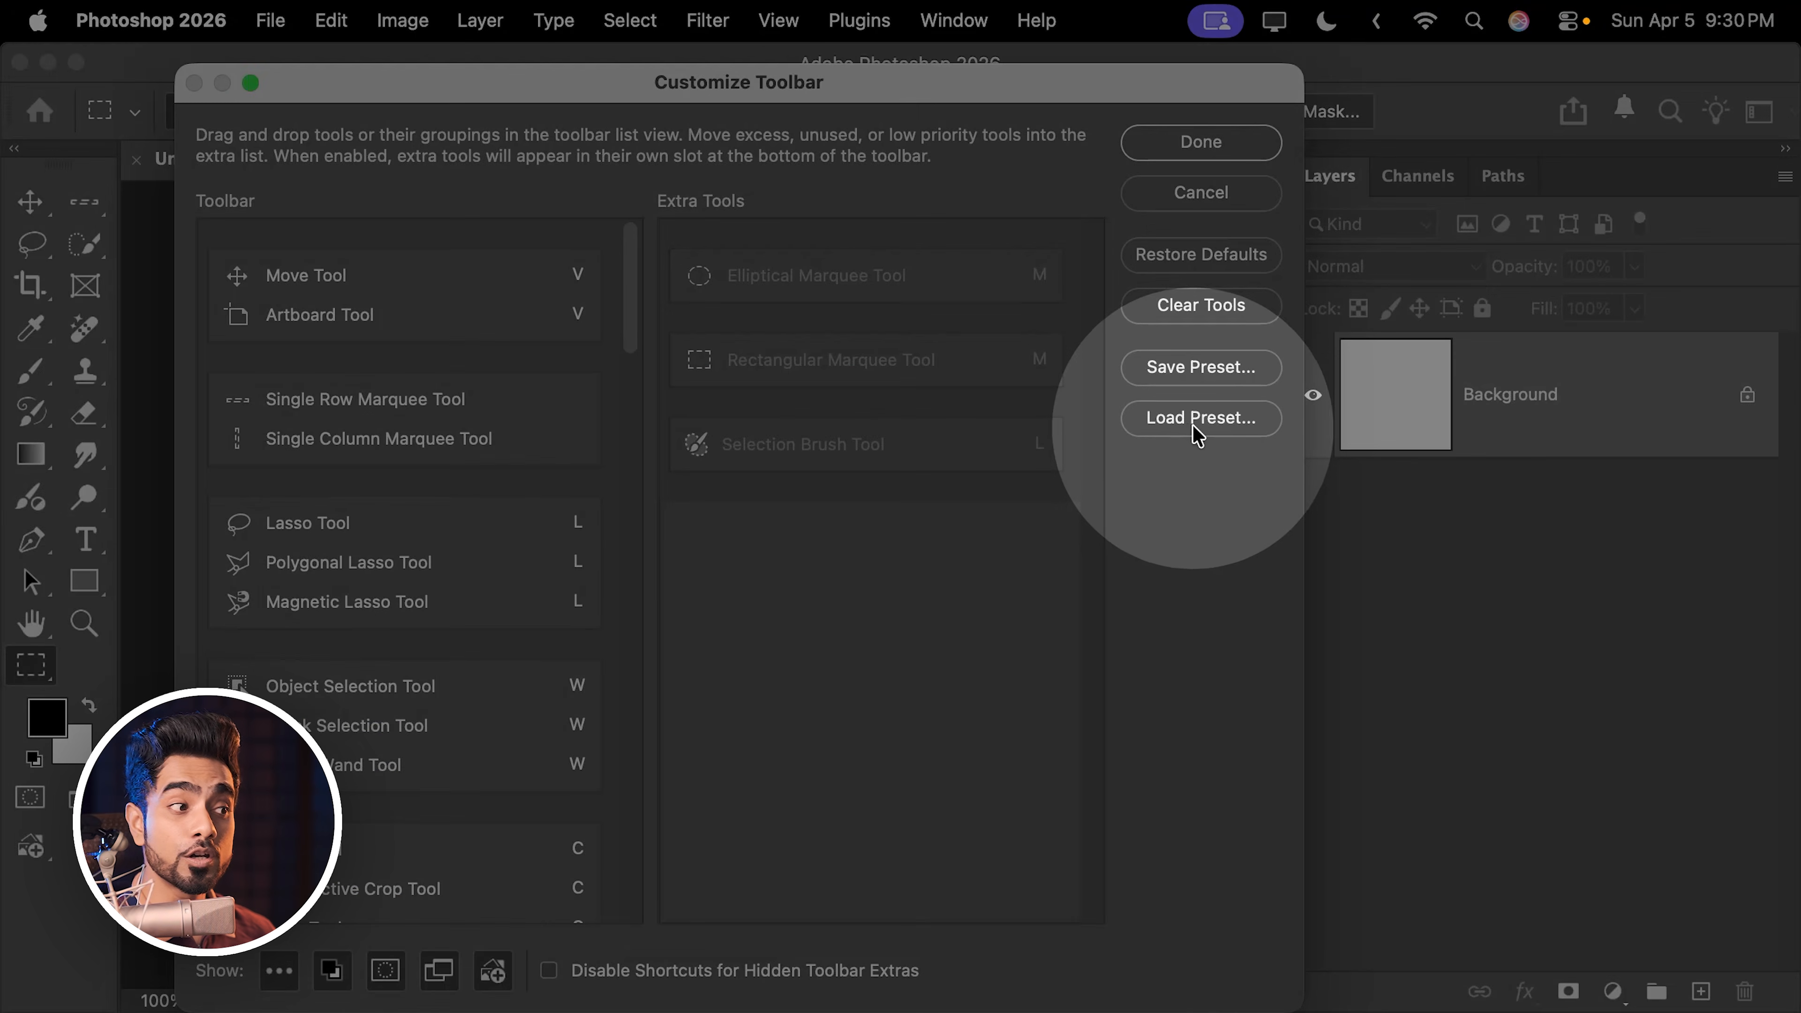
left_click(1195, 424)
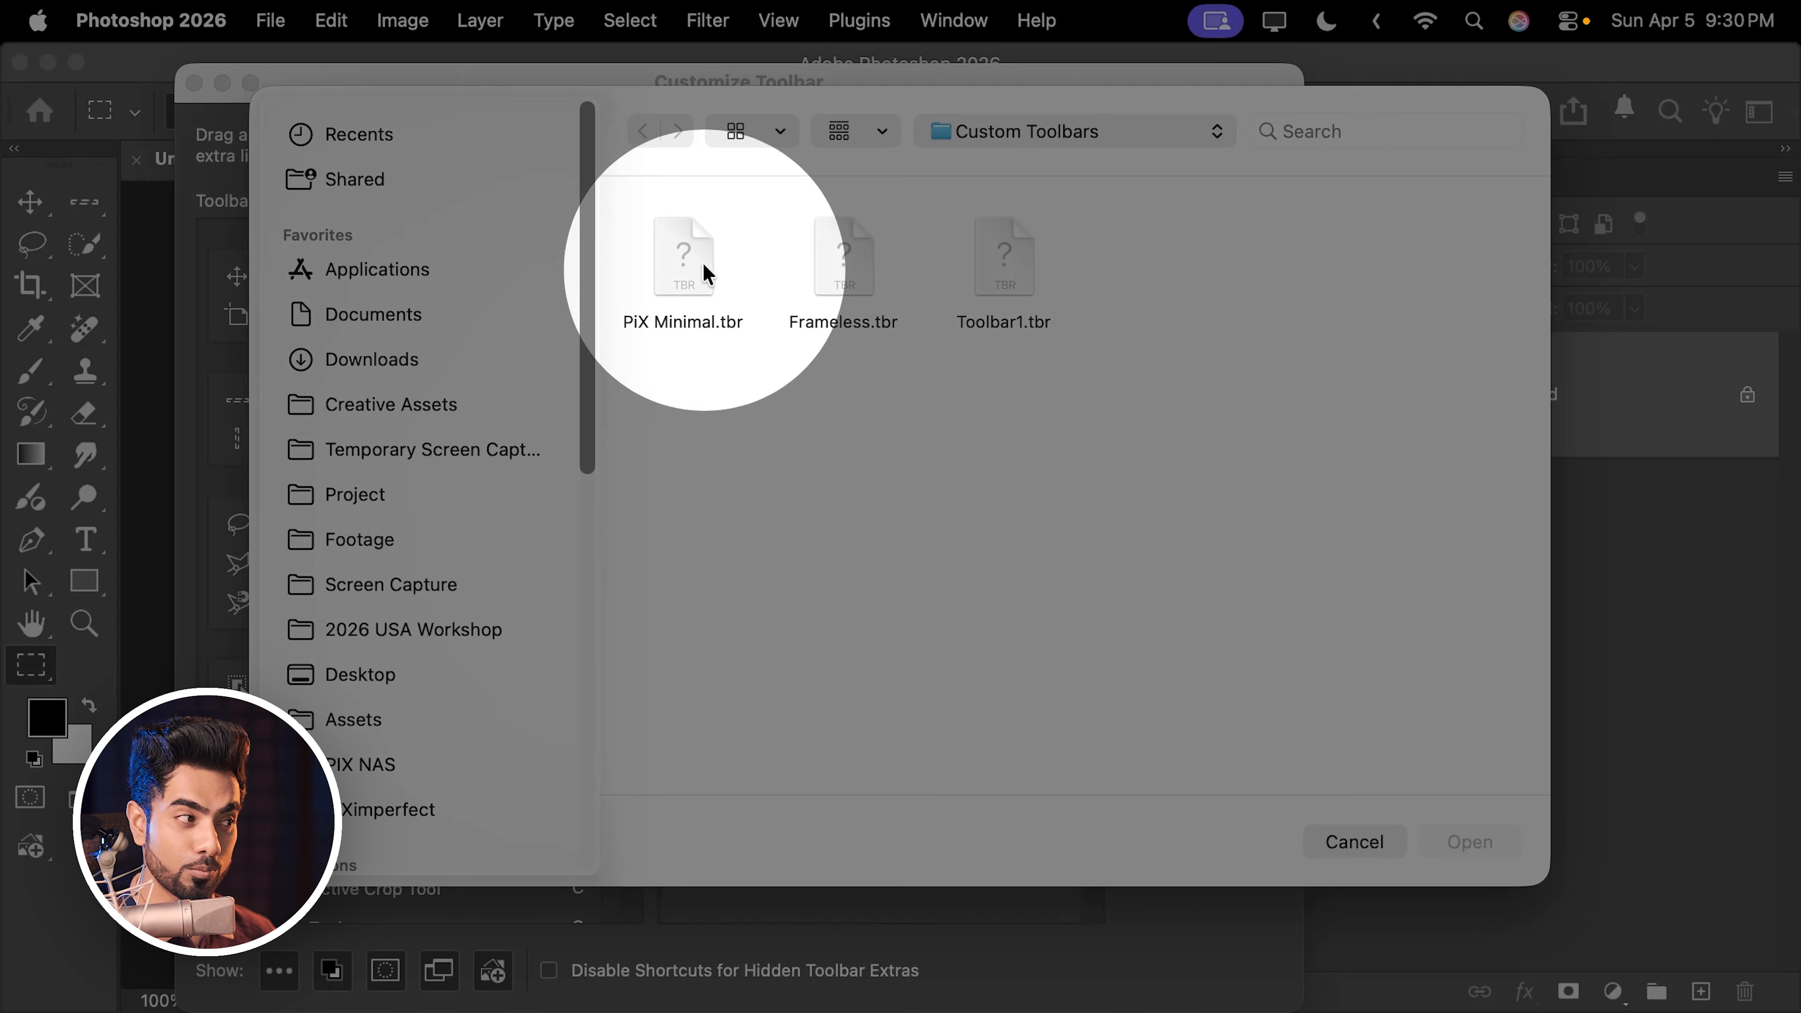
left_click(686, 270)
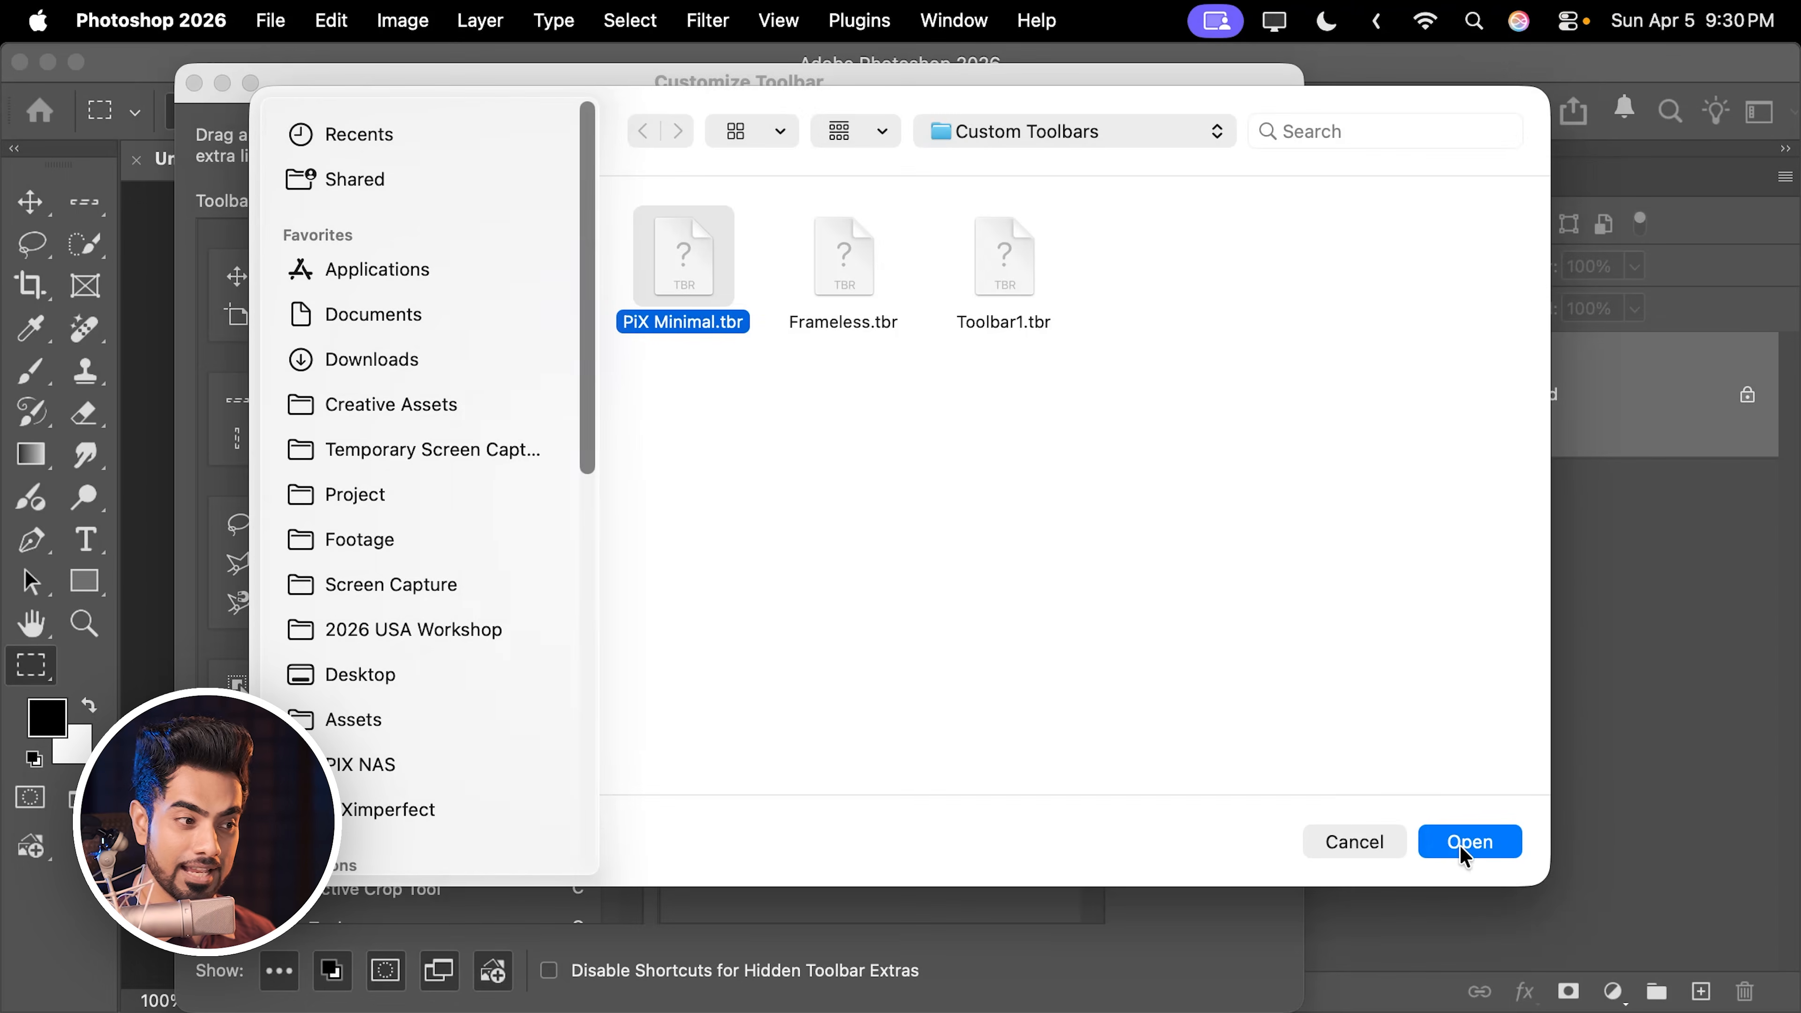
left_click(1470, 841)
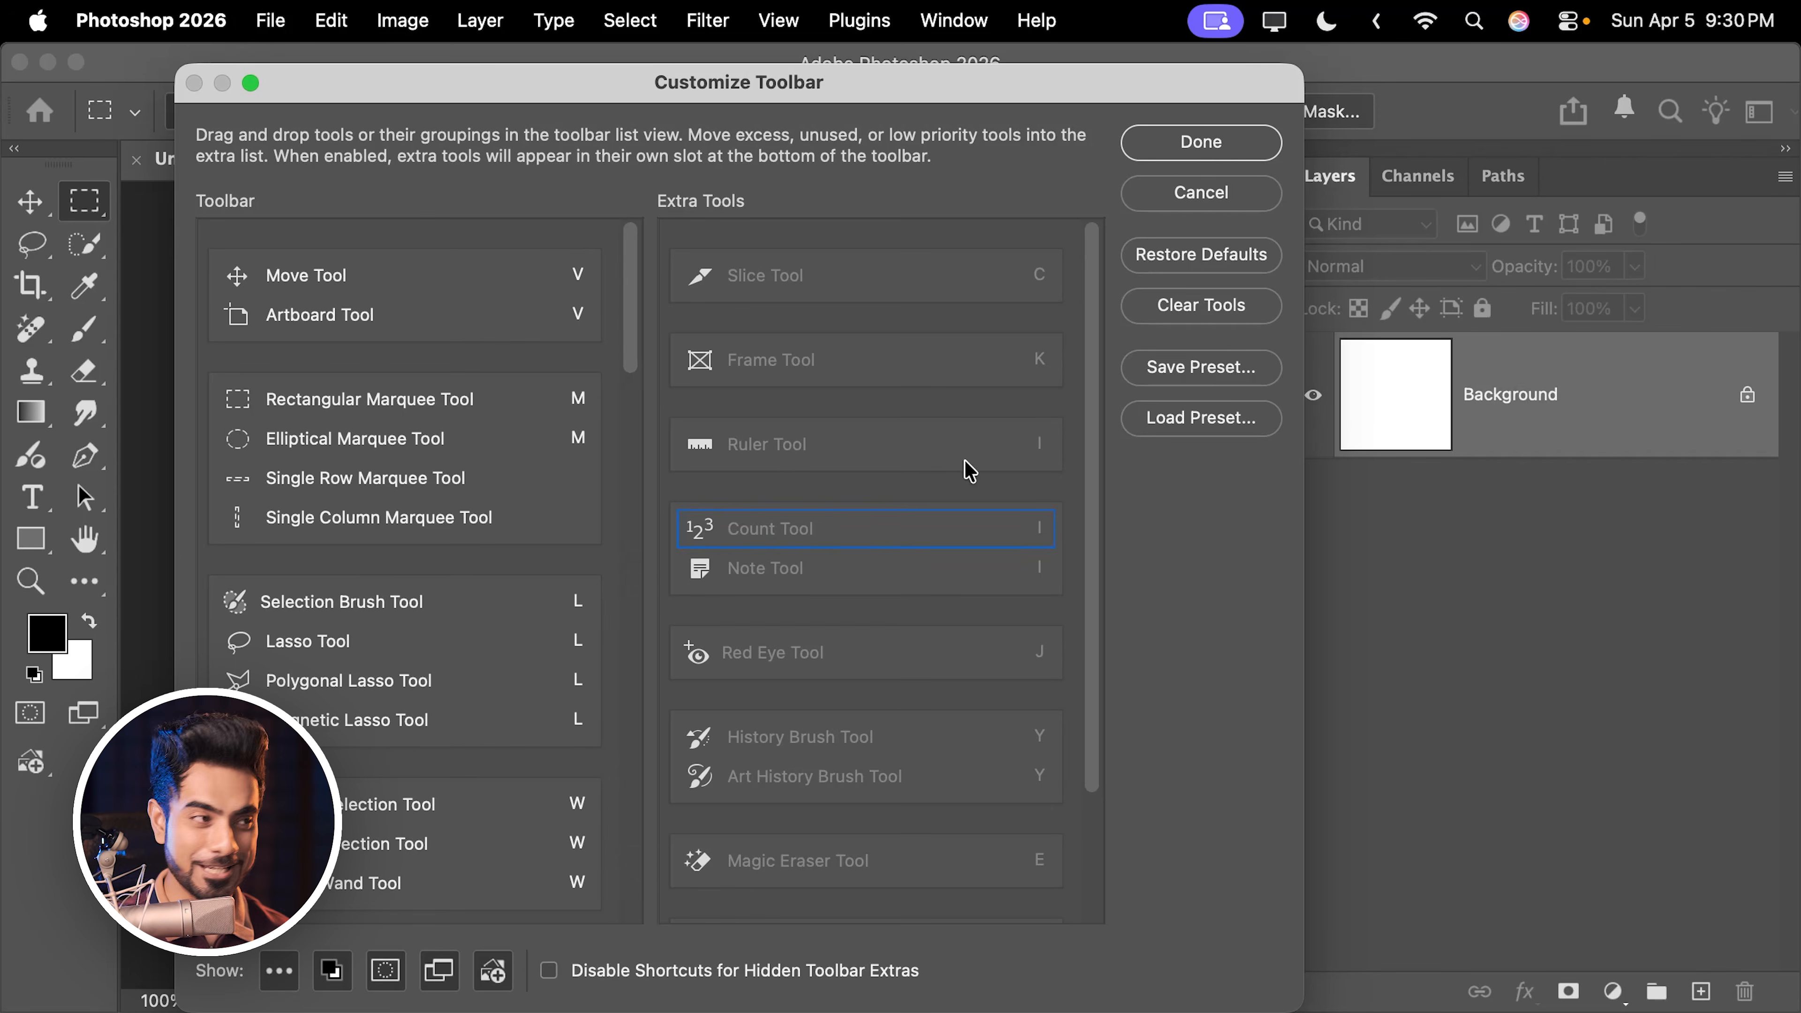
left_click(1201, 142)
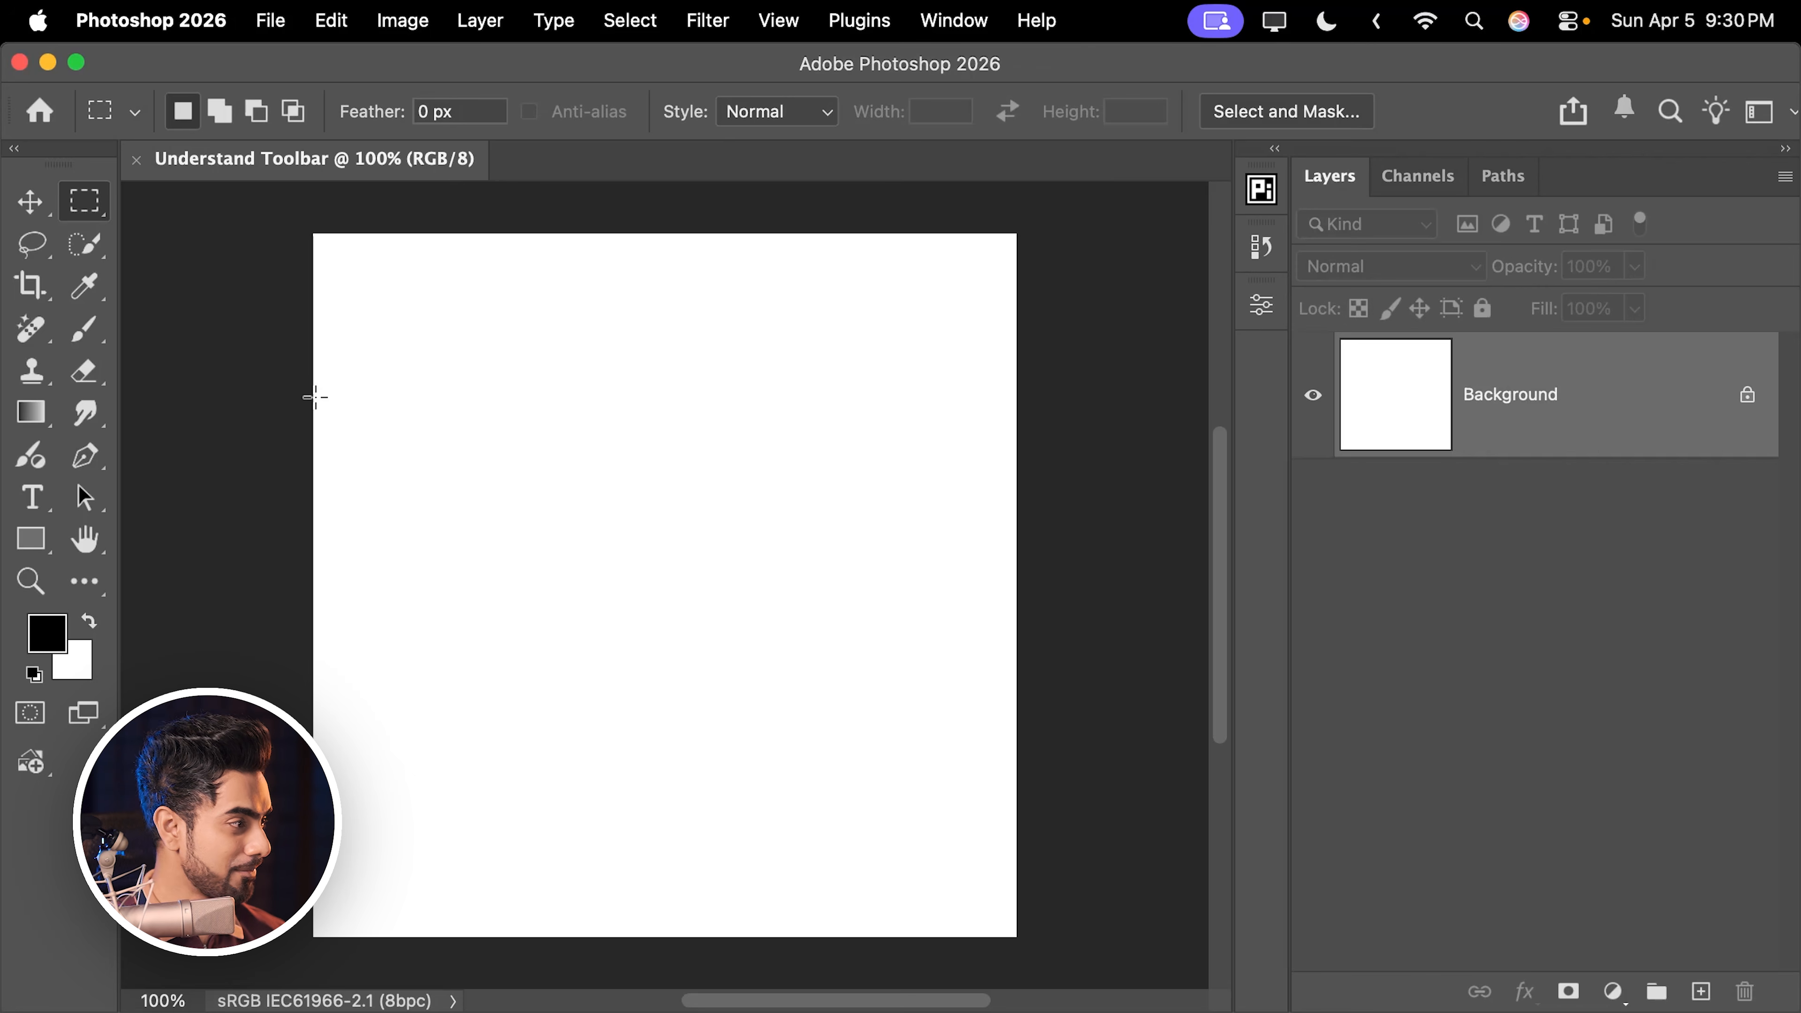
- Switch to the Move Tool and back to the Brush Tool
left_click(29, 202)
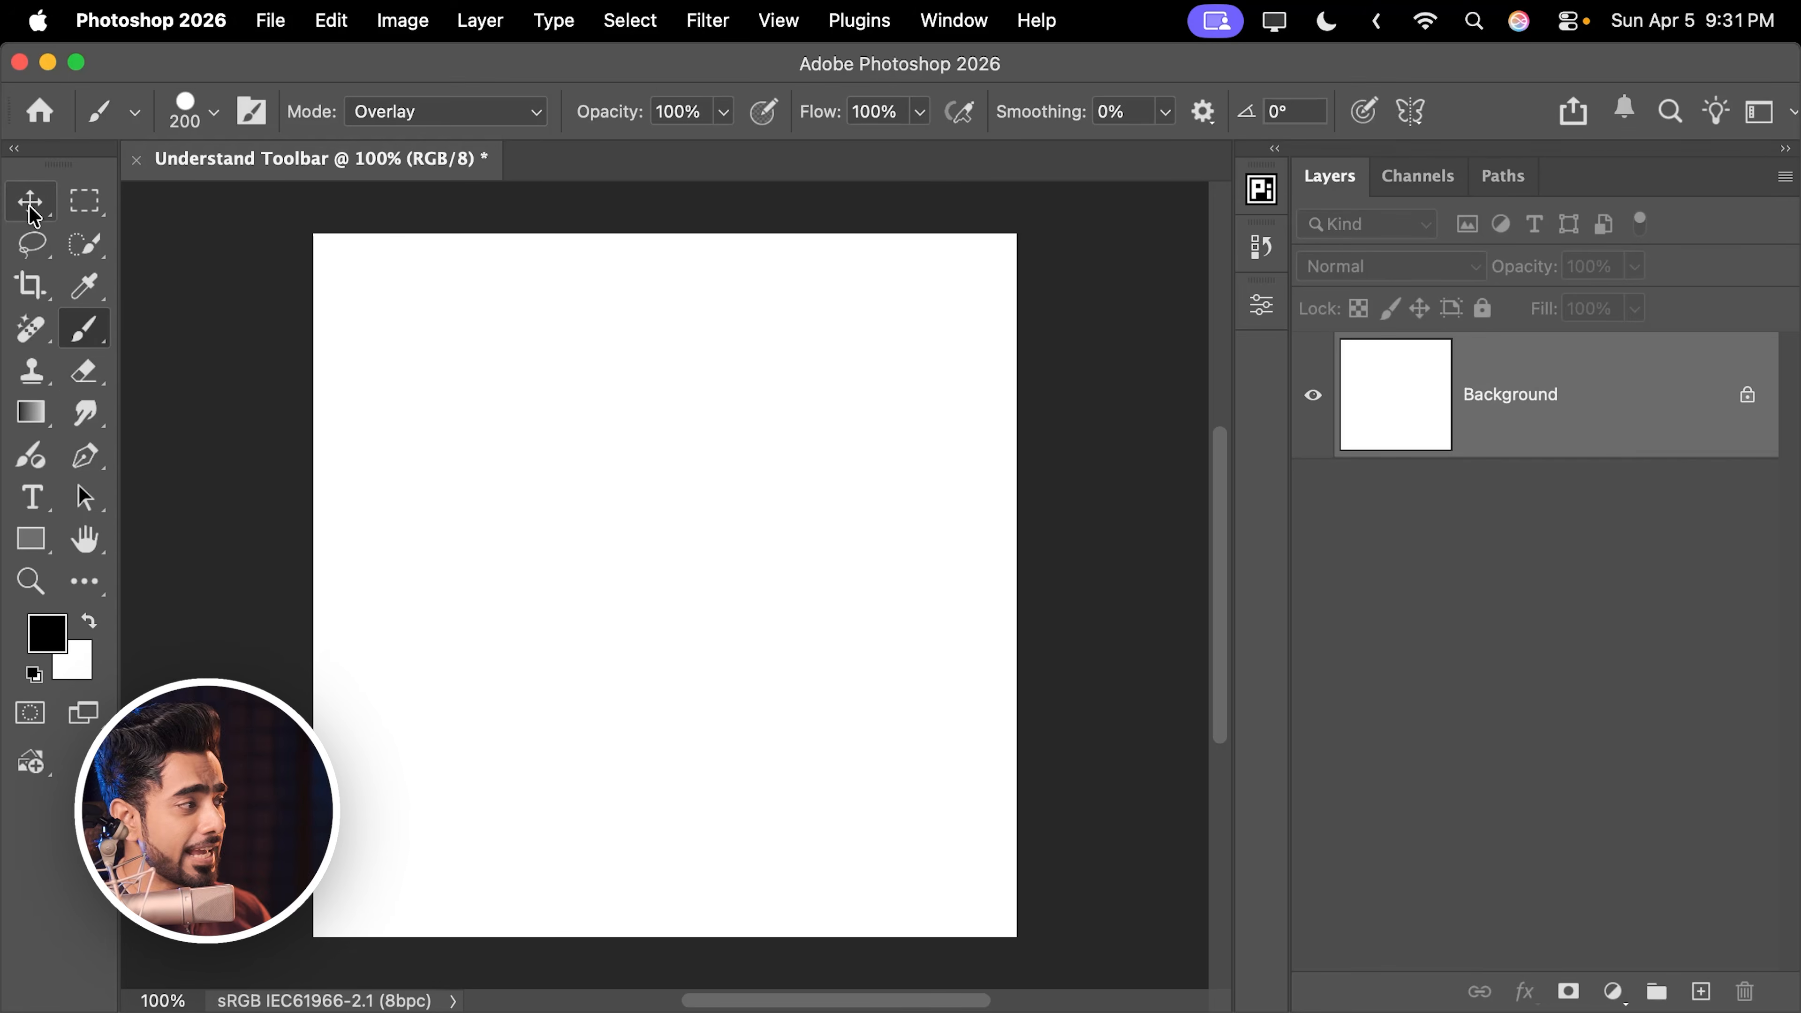
left_click(30, 209)
left_click(87, 335)
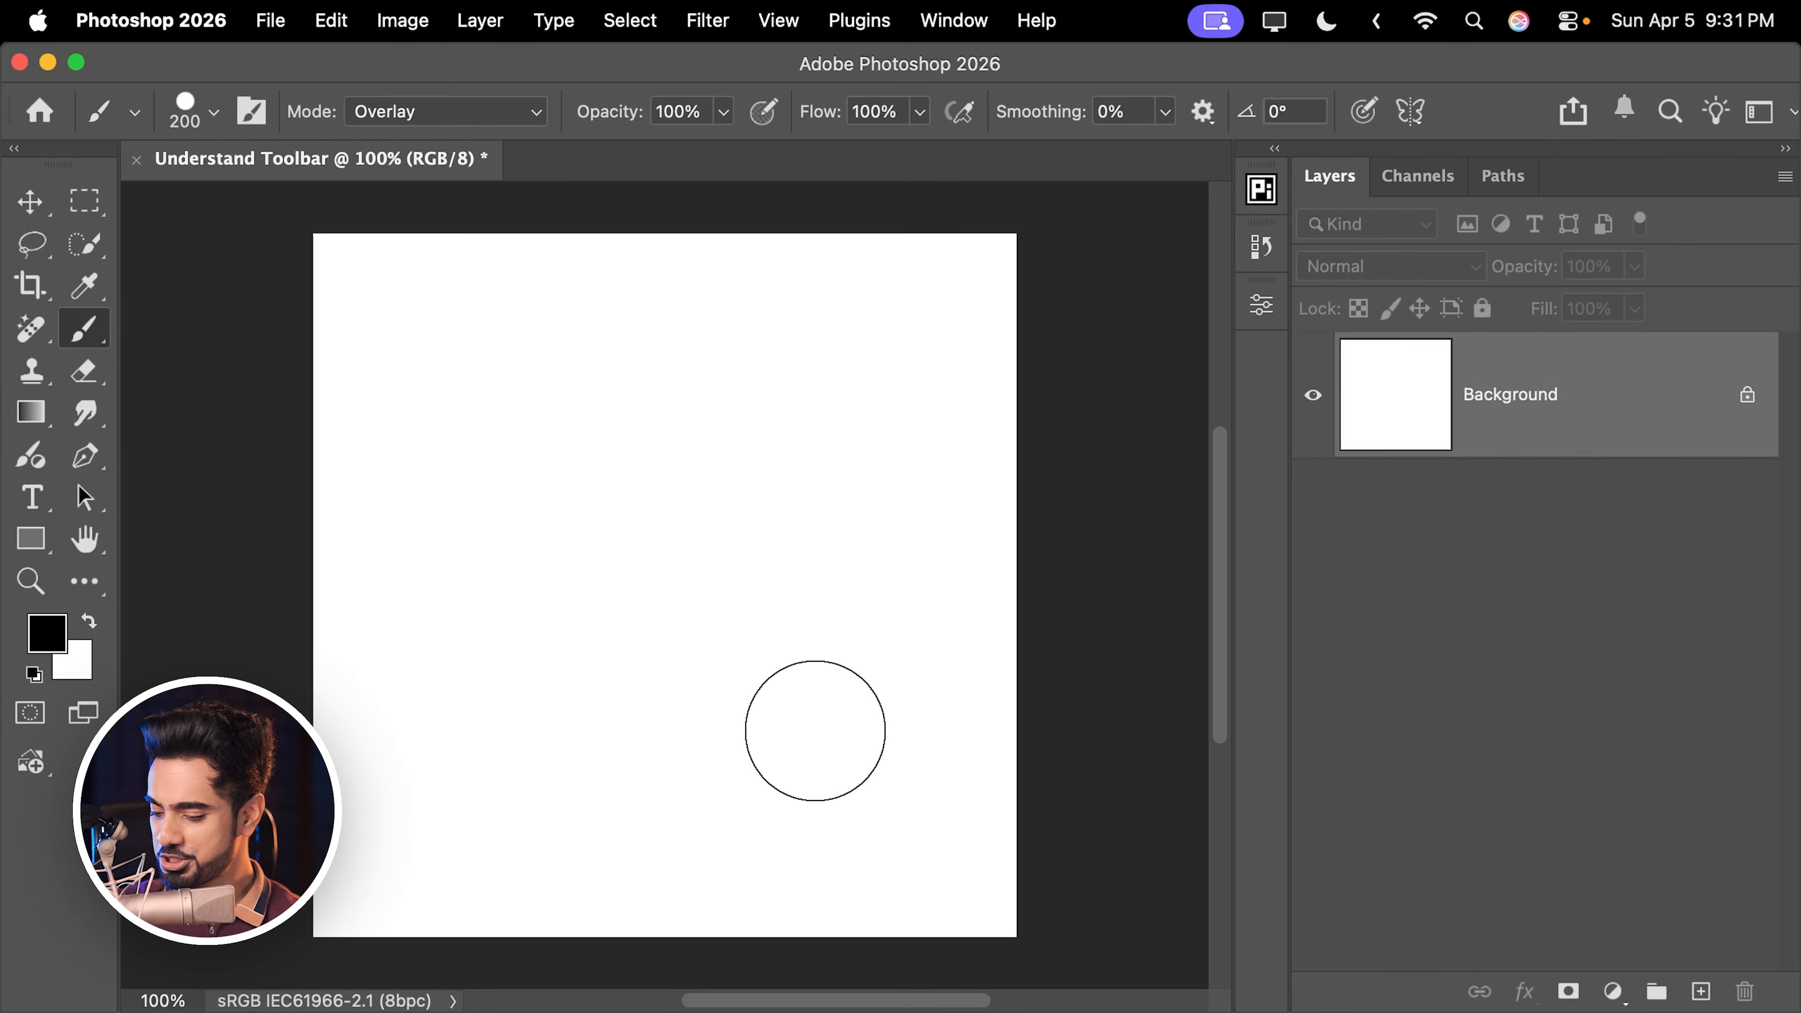
scroll(730, 658, "right", 5)
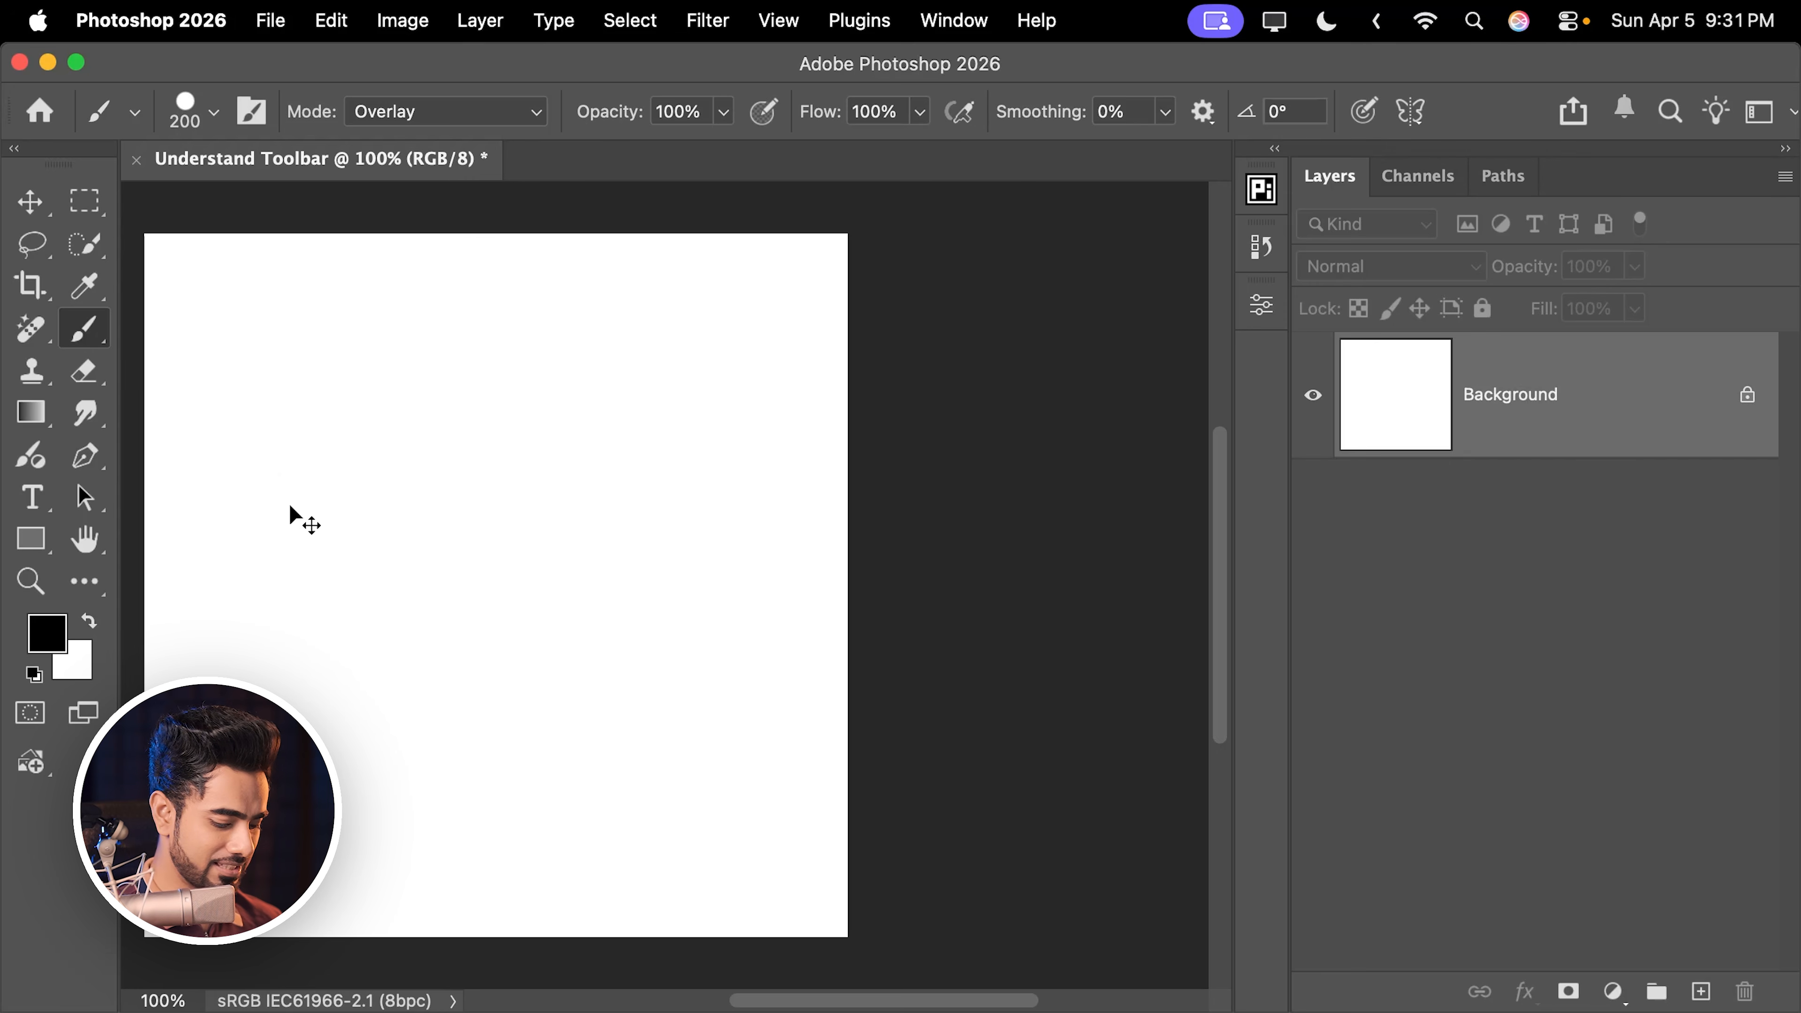
- Reset the Brush Tool to its default settings through its tool preset options
scroll(291, 507, "up", 2)
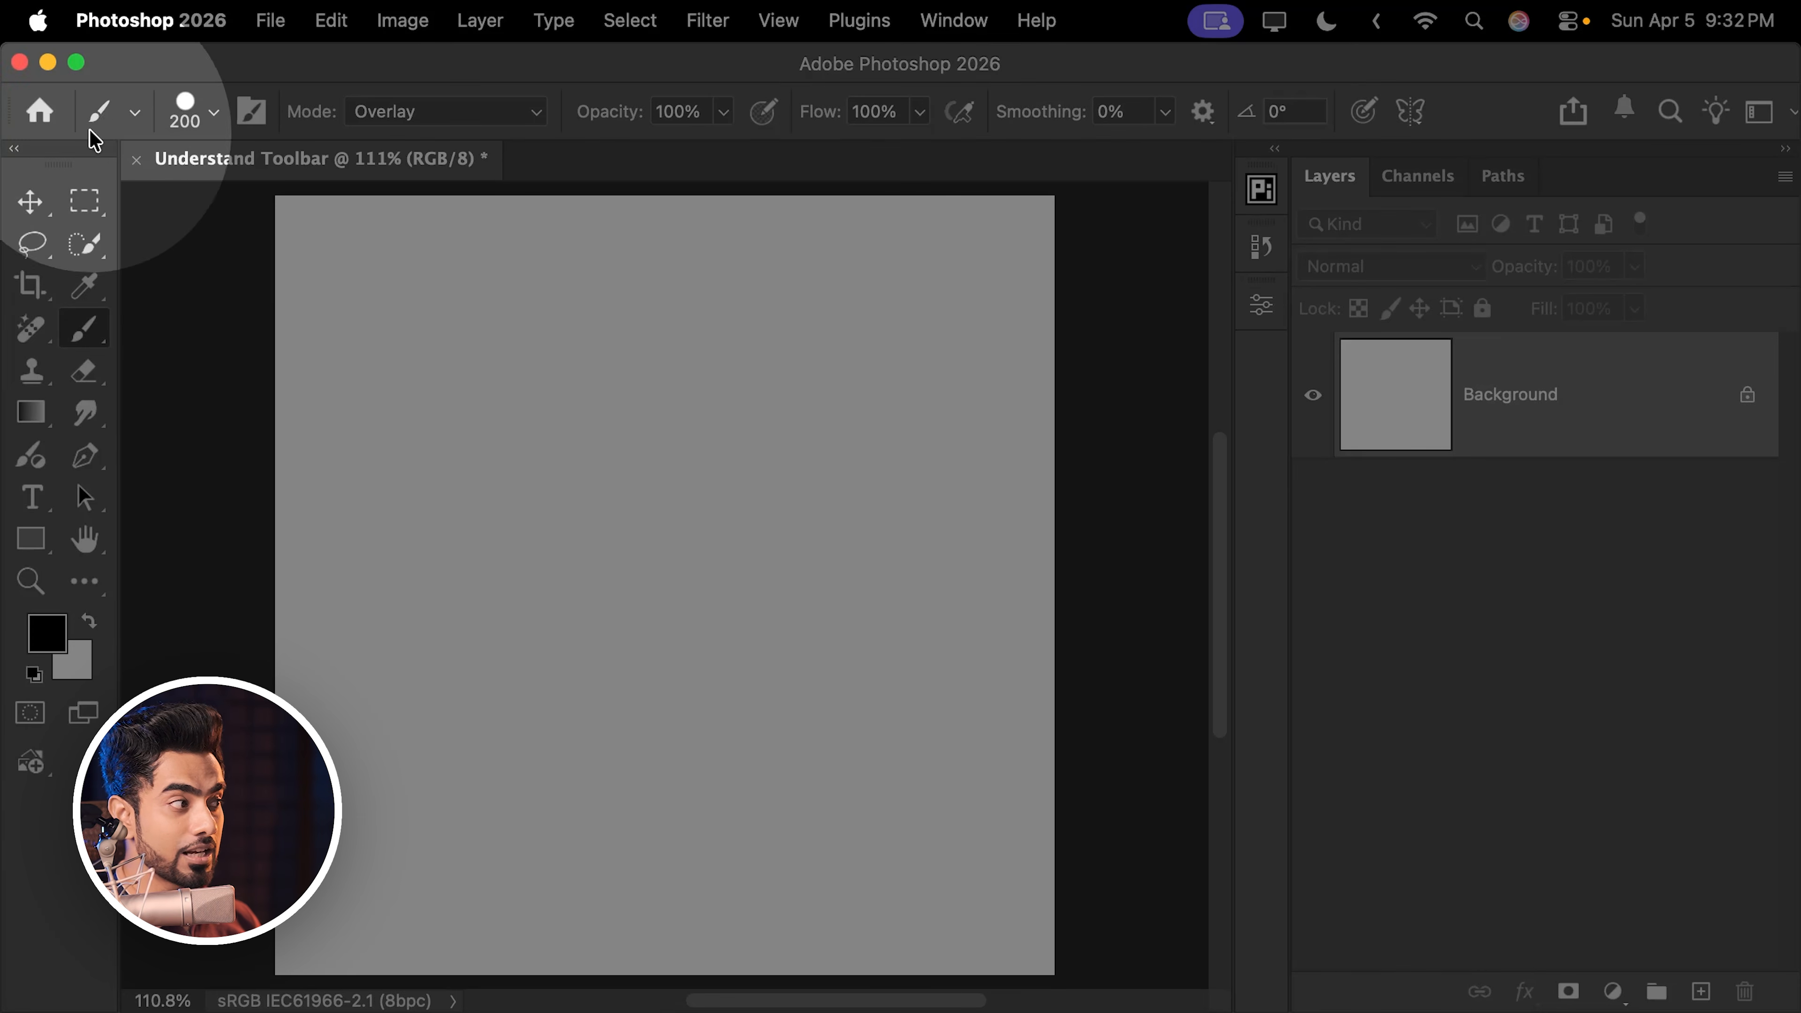
left_click(136, 116)
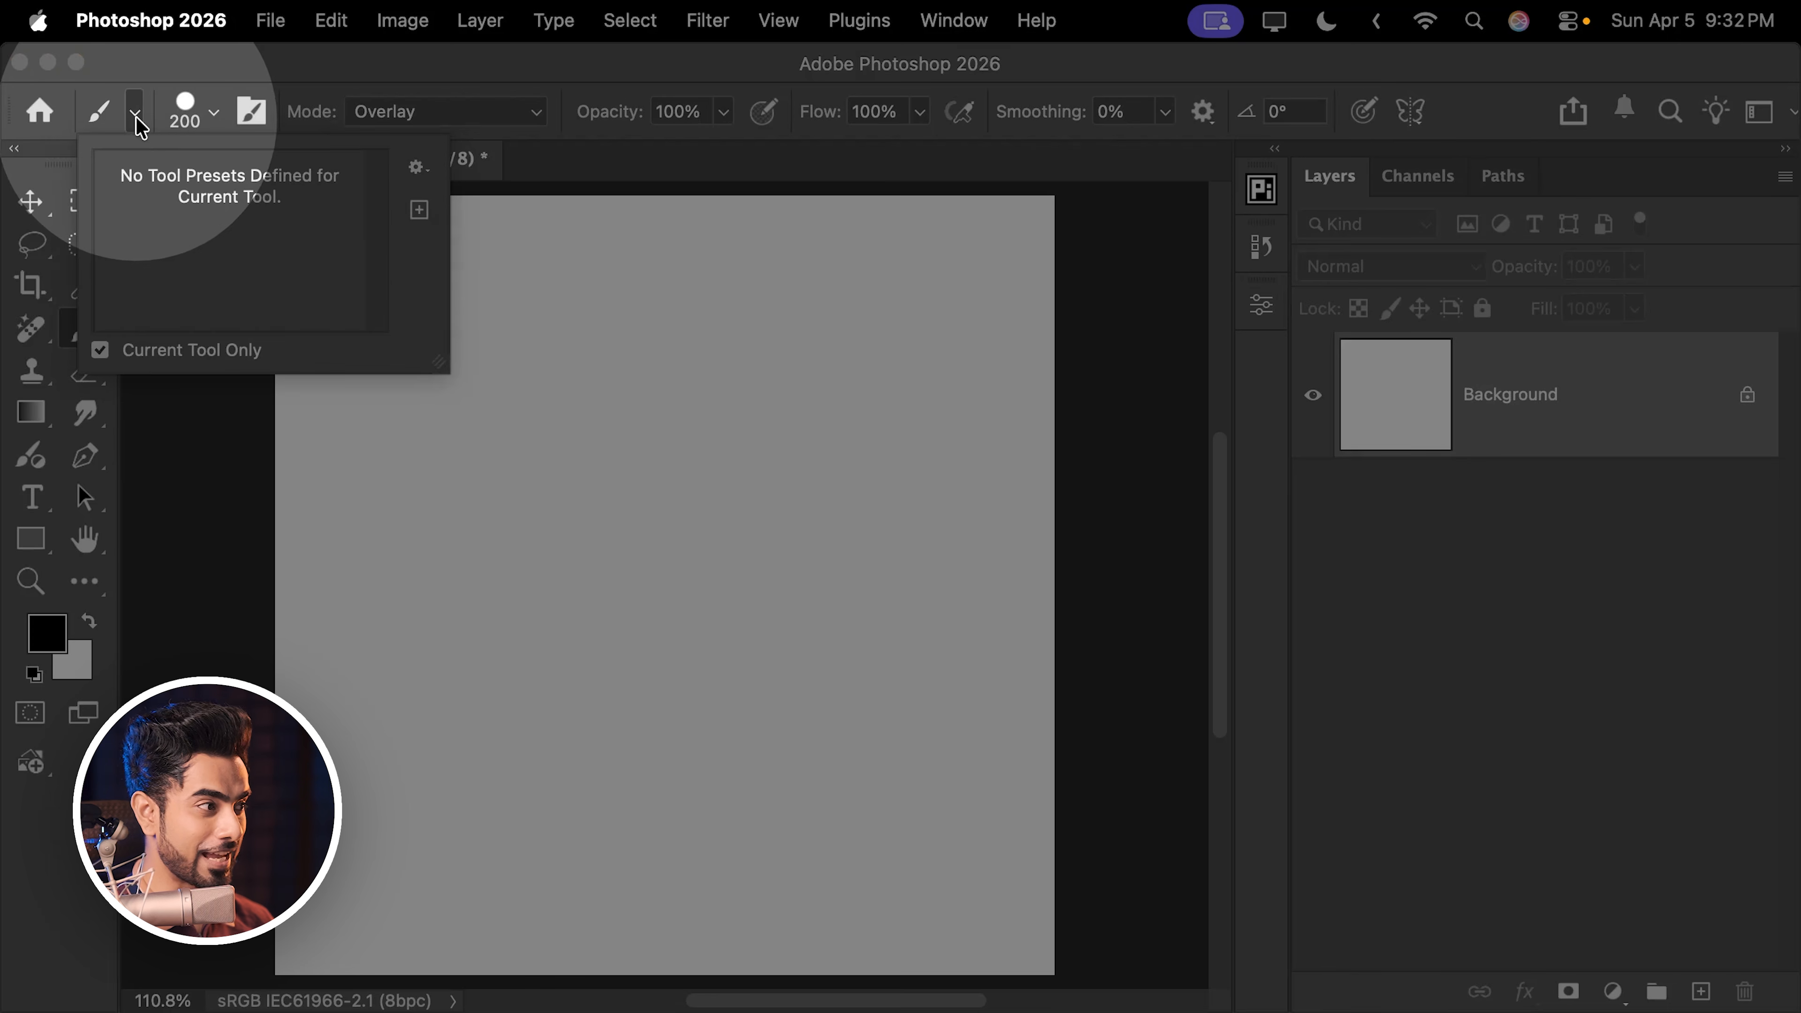
left_click(418, 170)
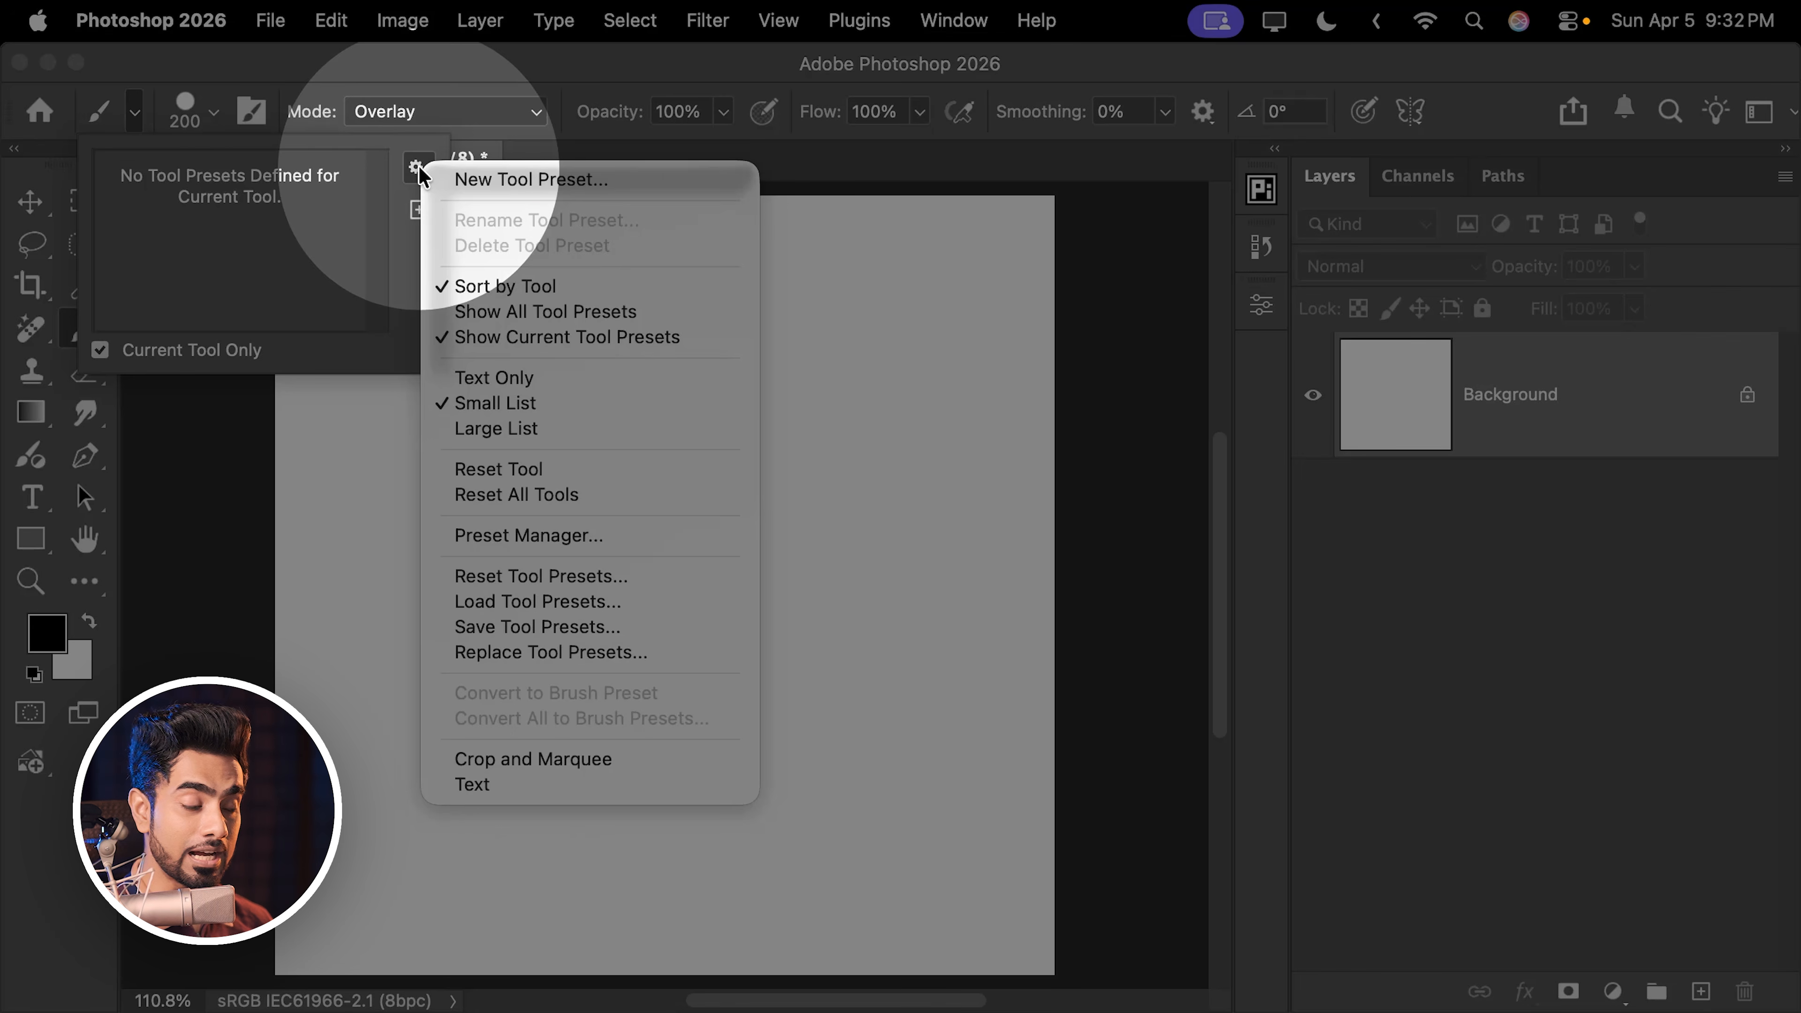
left_click(505, 470)
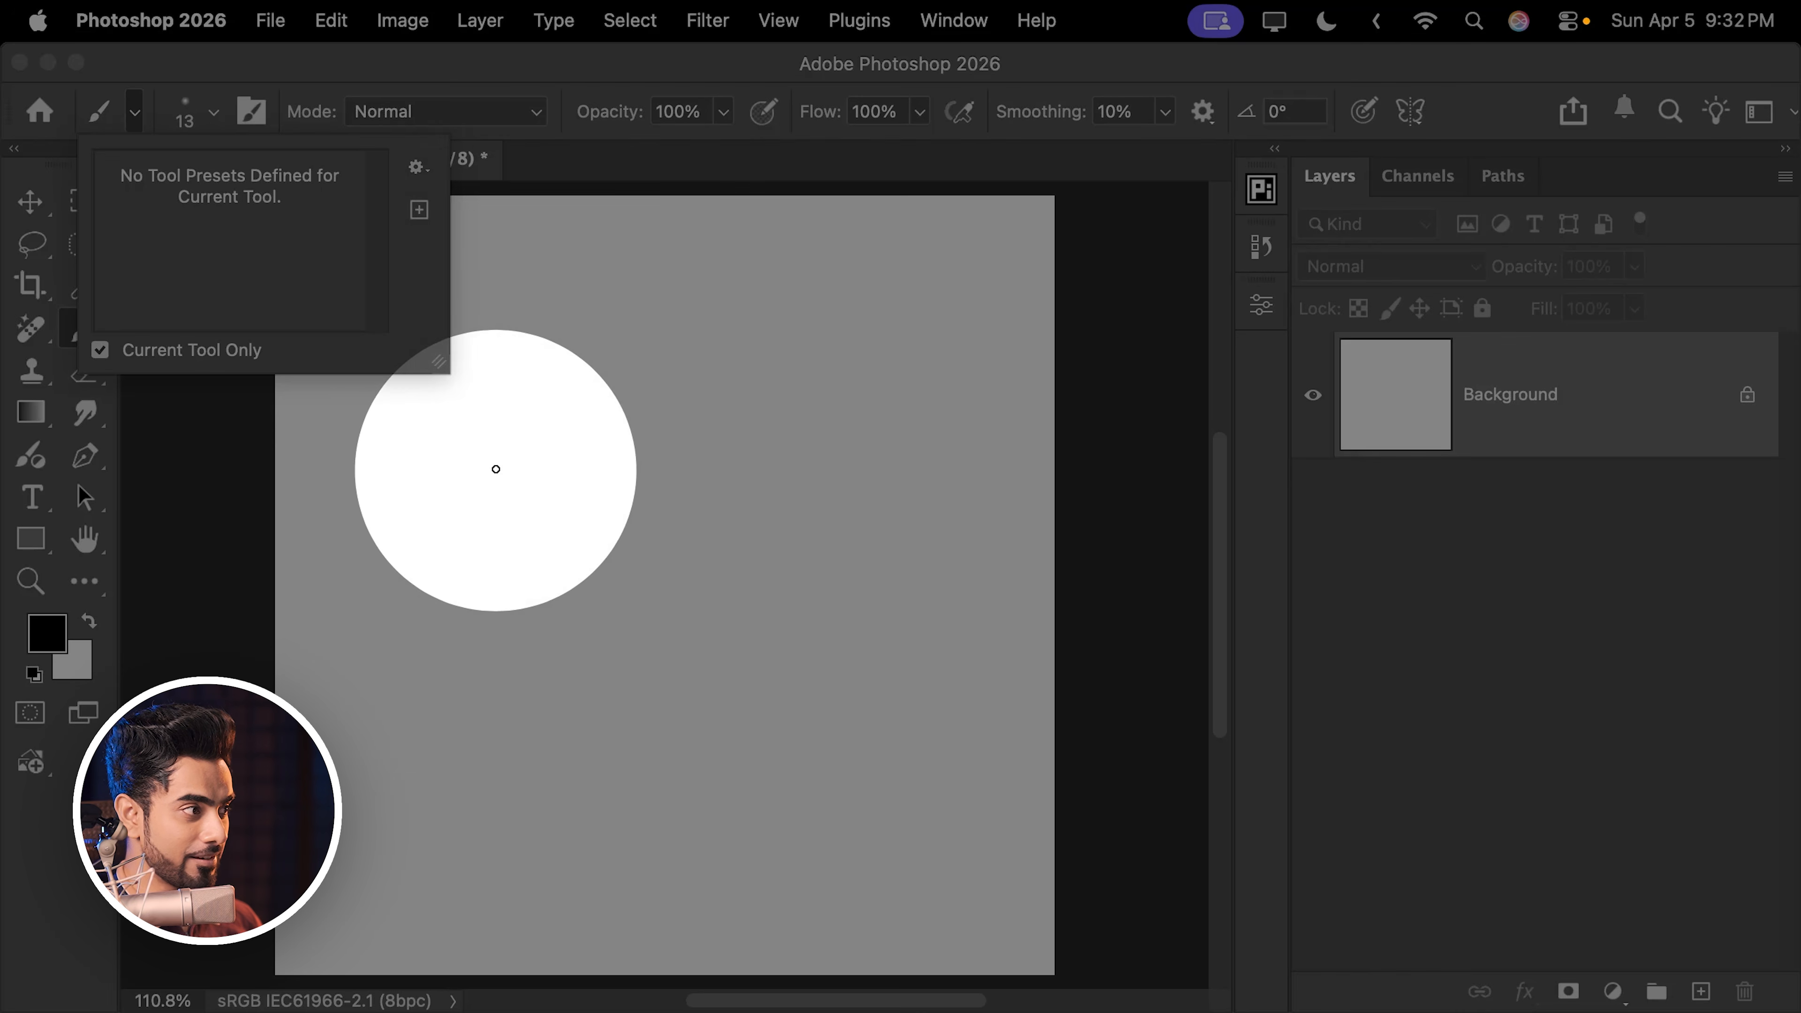
- Paint a freehand black test squiggle across the white canvas with the Brush Tool and undo it
left_click_drag(387, 472, 478, 444)
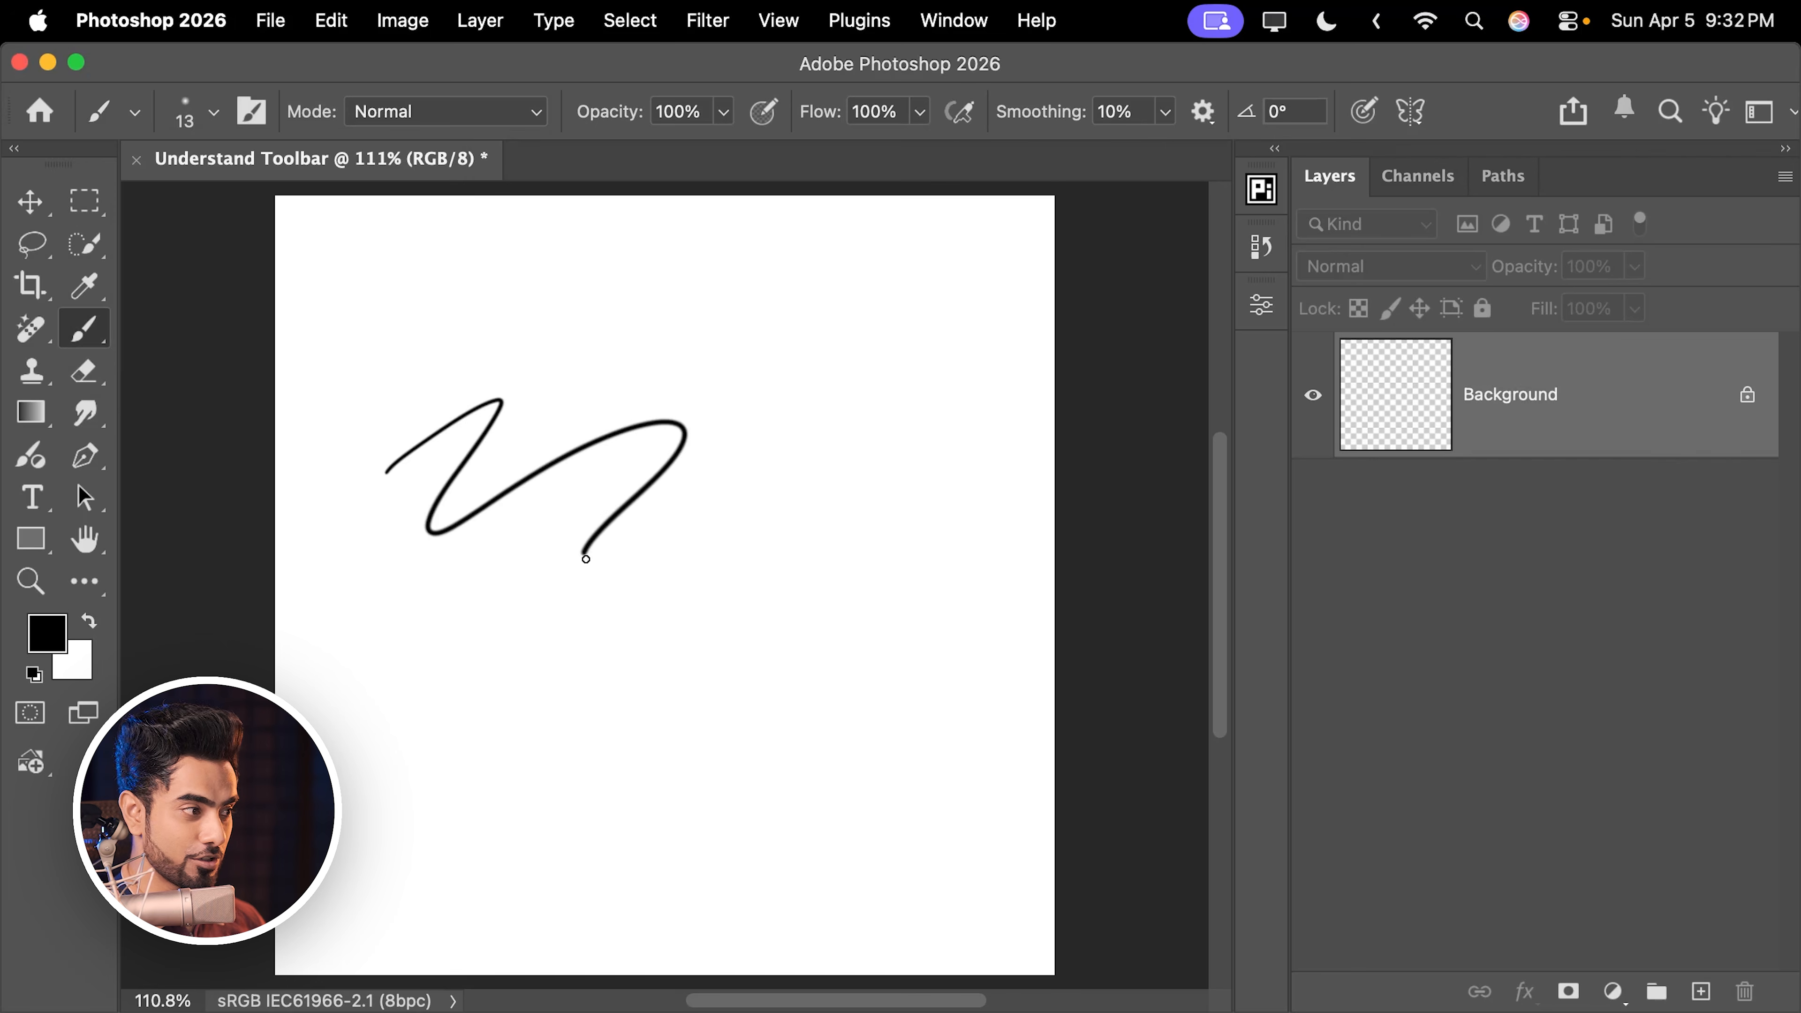
mouse_move(586, 559)
left_mouse_down()
mouse_move(785, 521)
mouse_move(1000, 647)
left_mouse_up()
key("super+z")
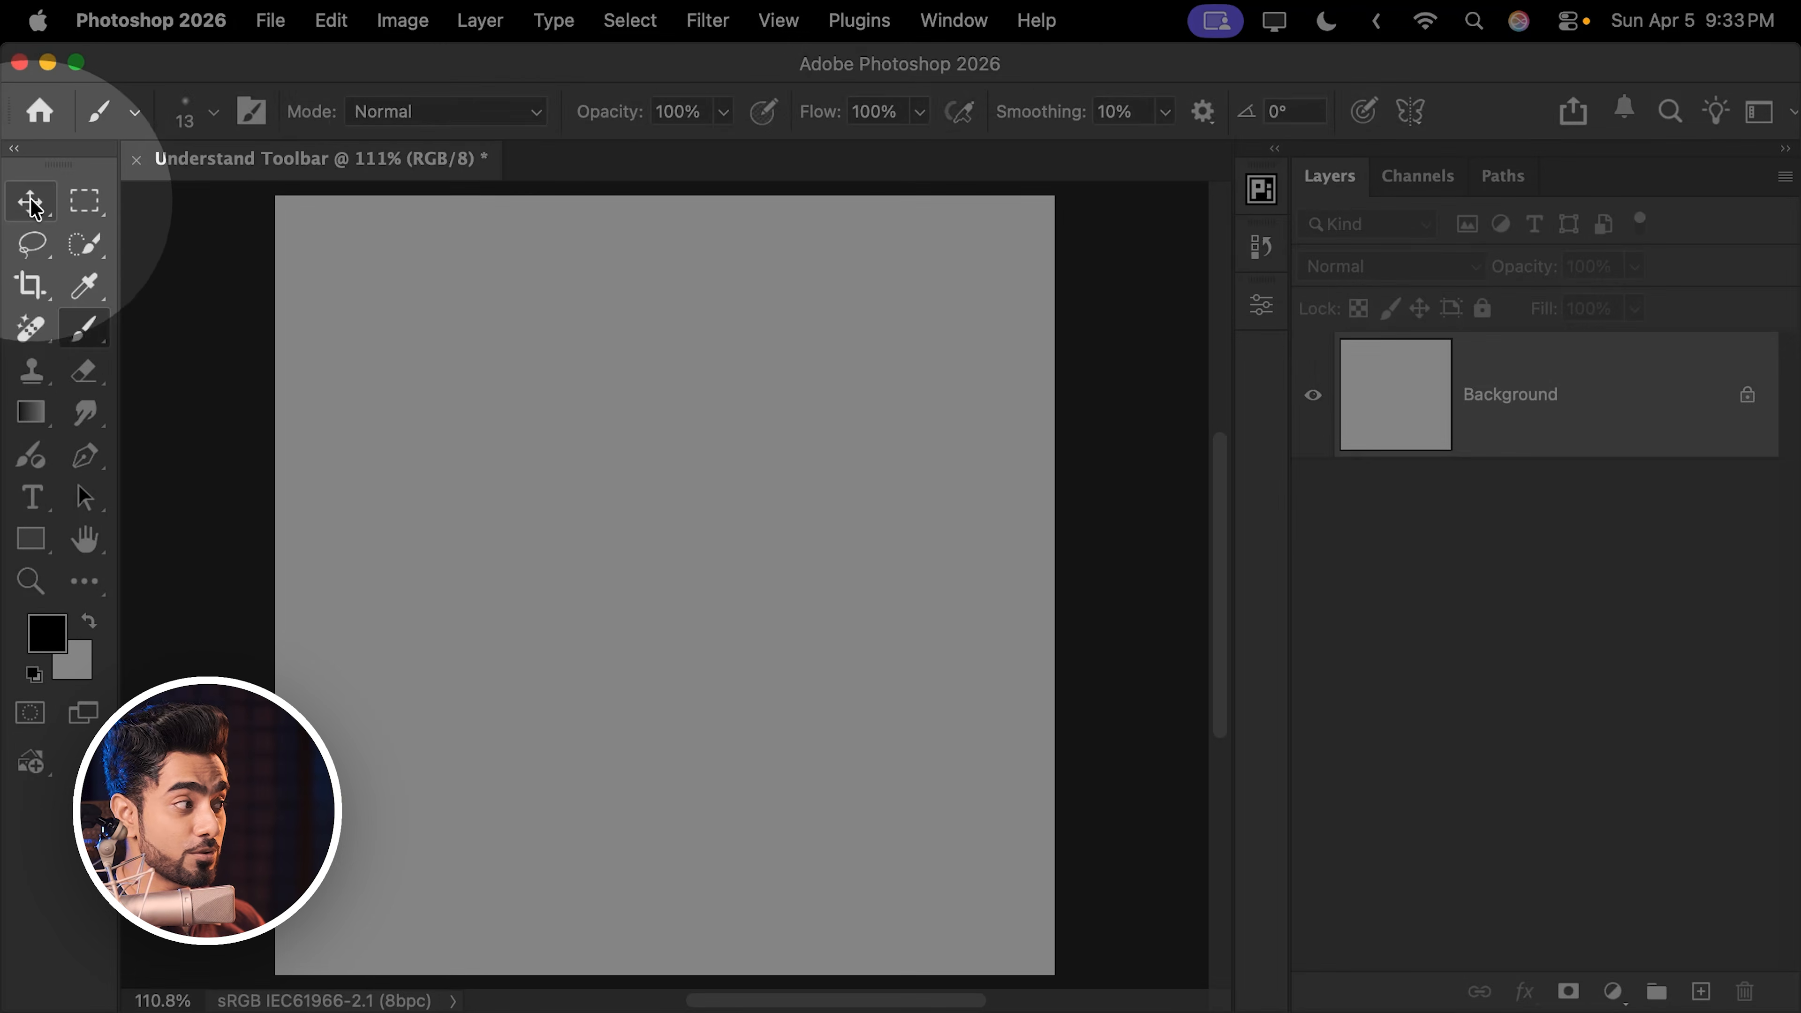
- Switch to the Move Tool and reset it to its default settings through its tool preset options
left_click(32, 203)
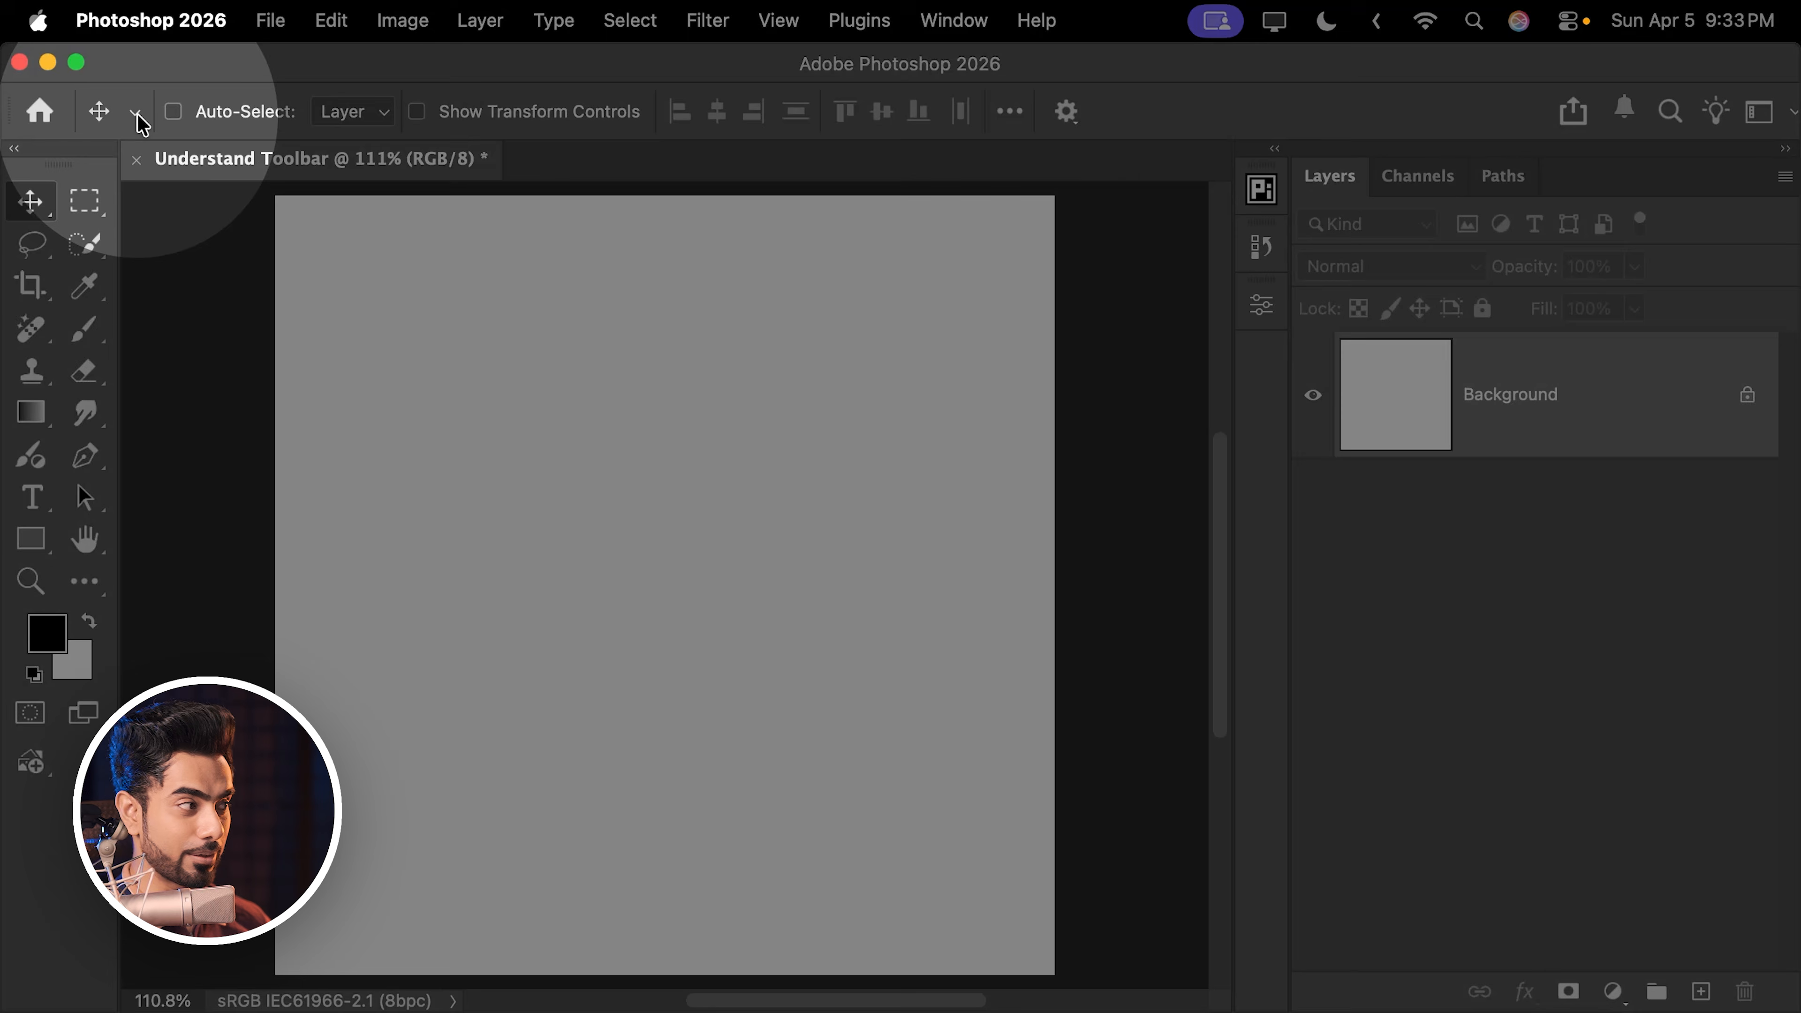
left_click(136, 114)
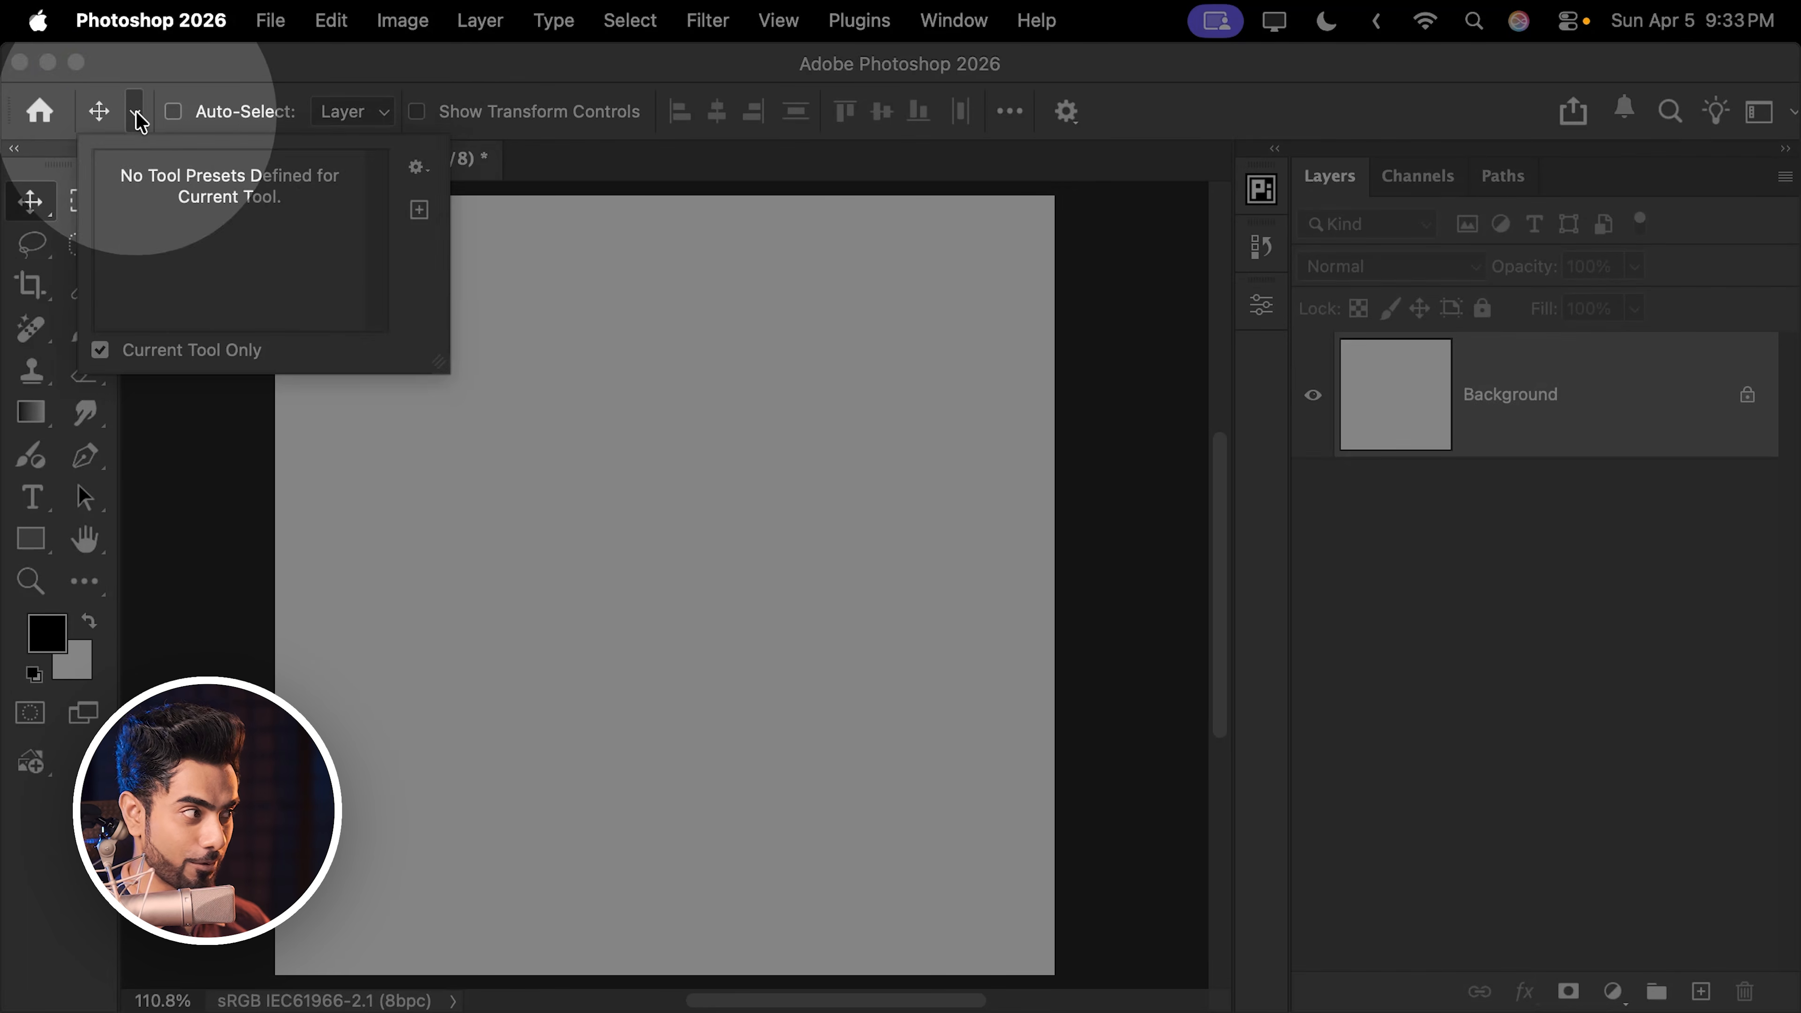
left_click(416, 169)
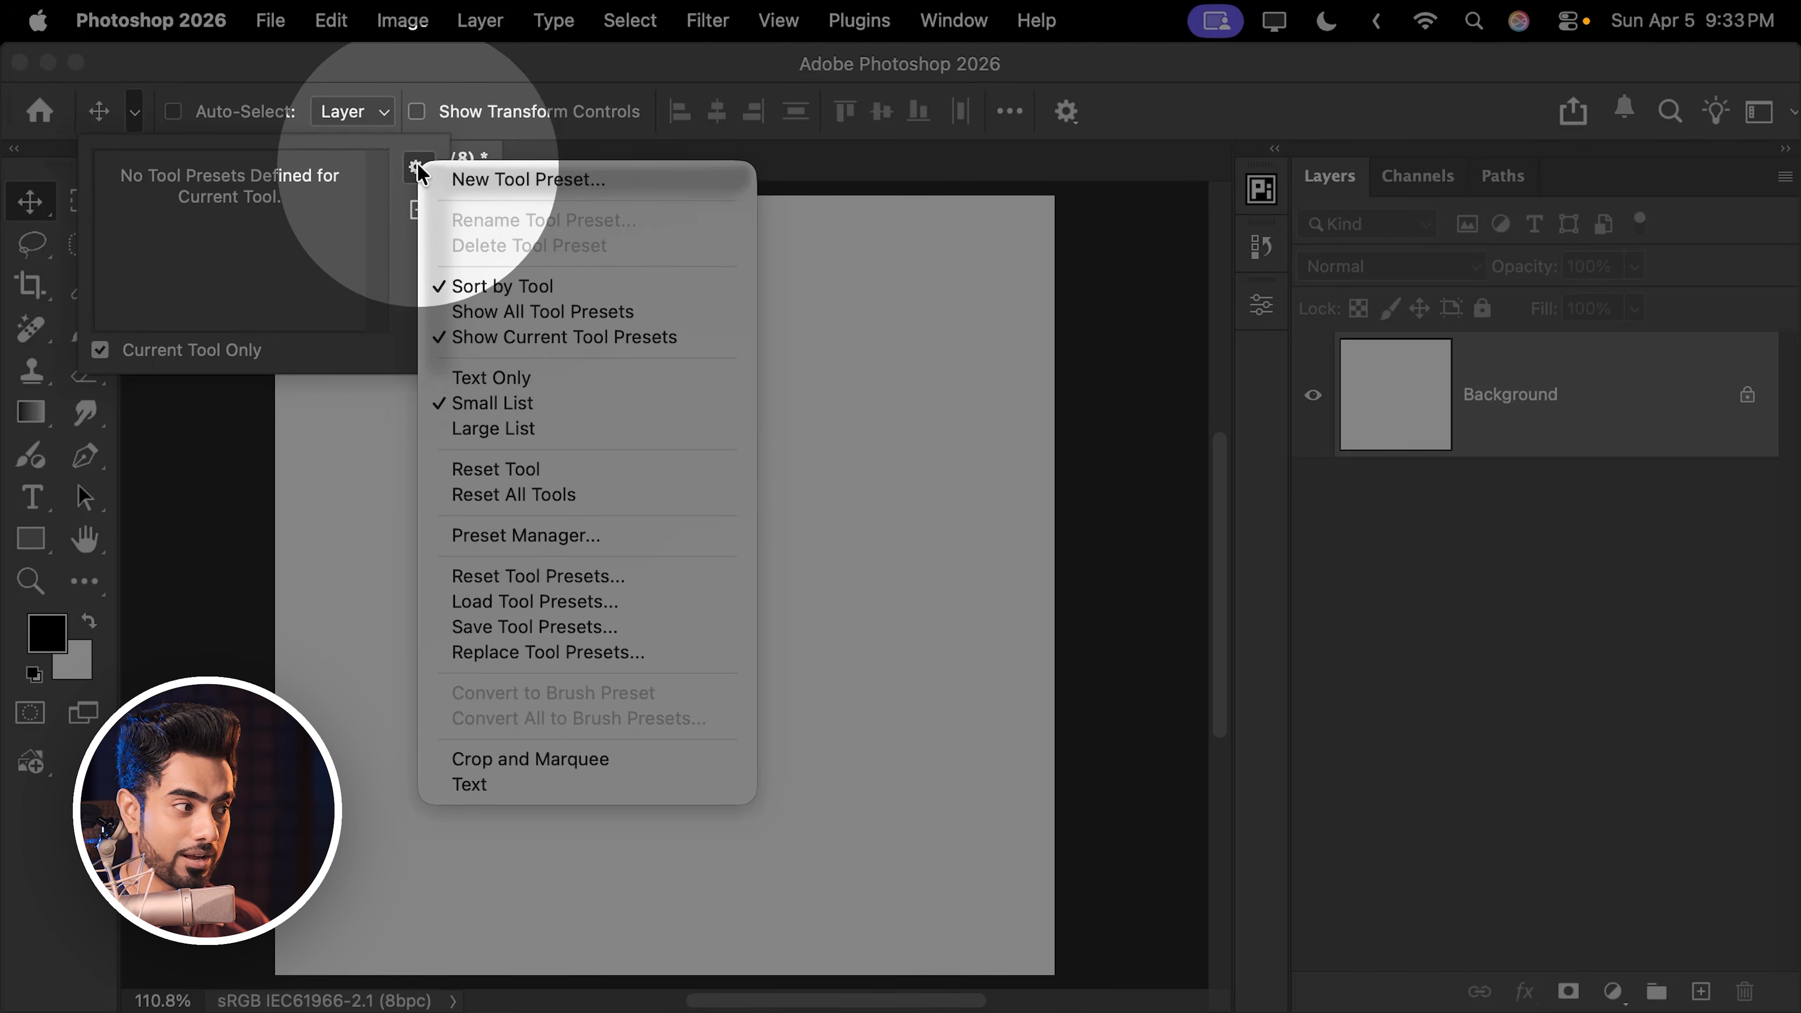
left_click(520, 471)
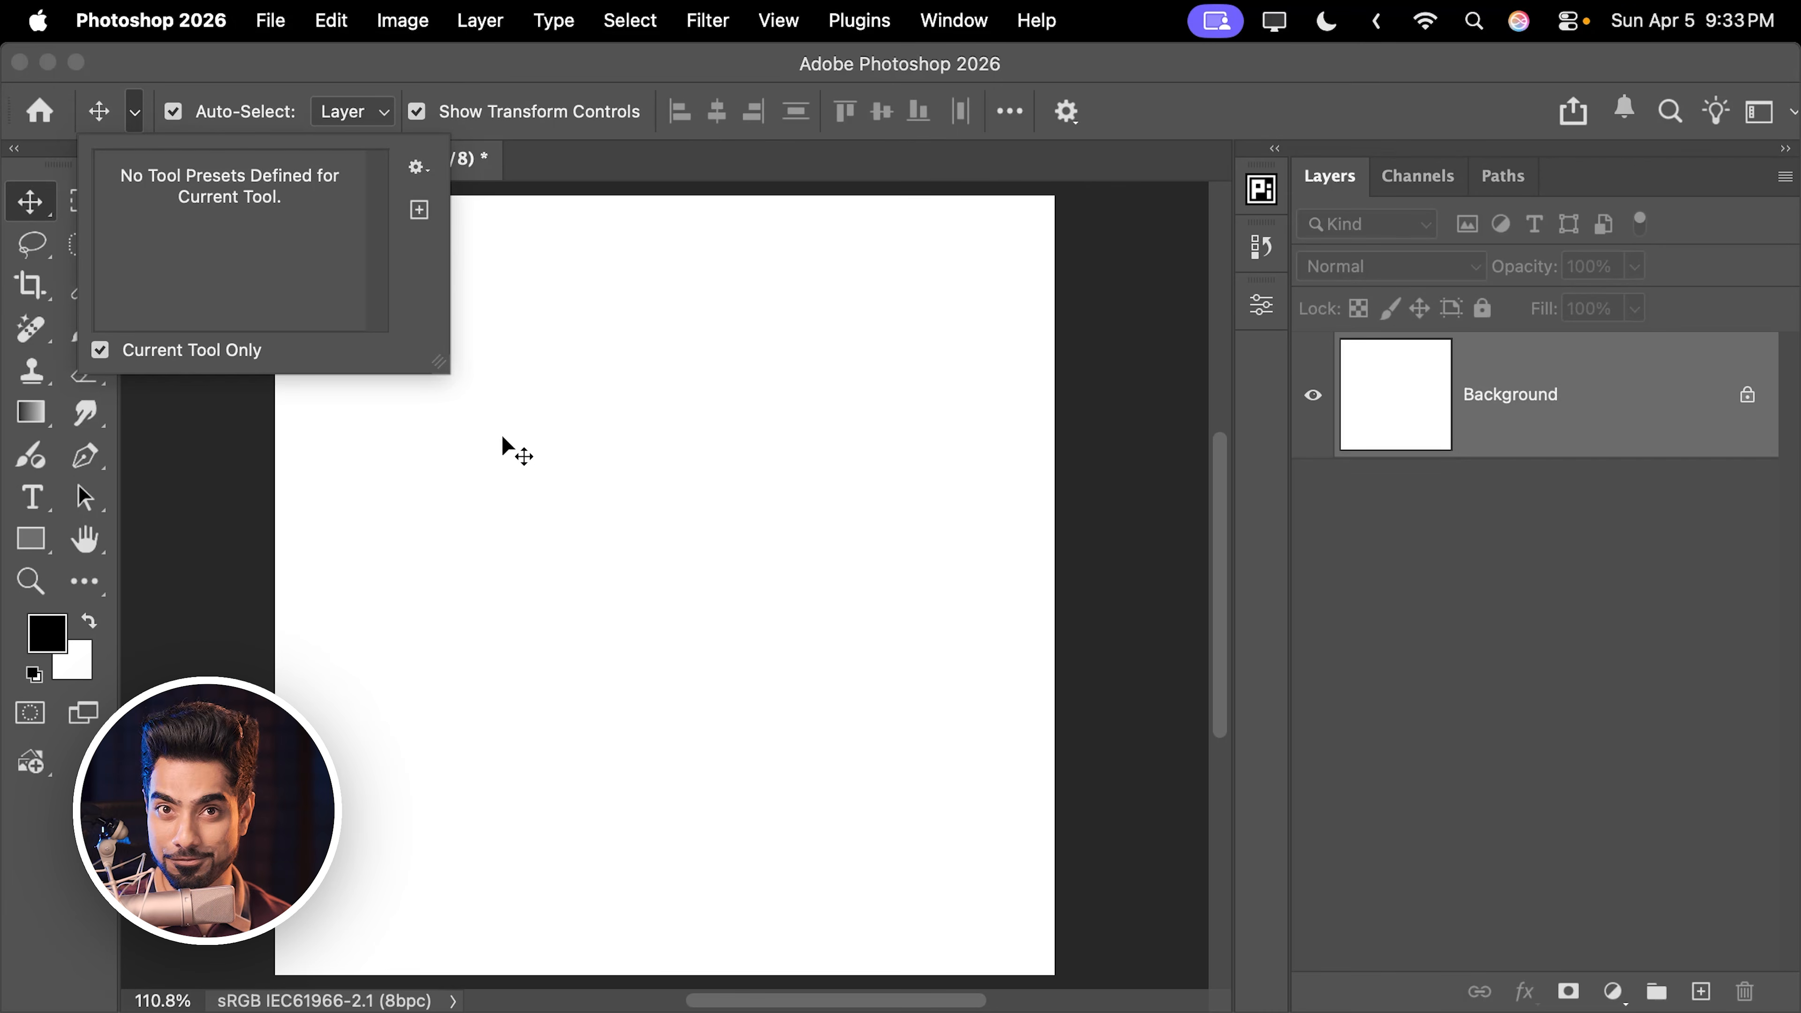
left_click(576, 88)
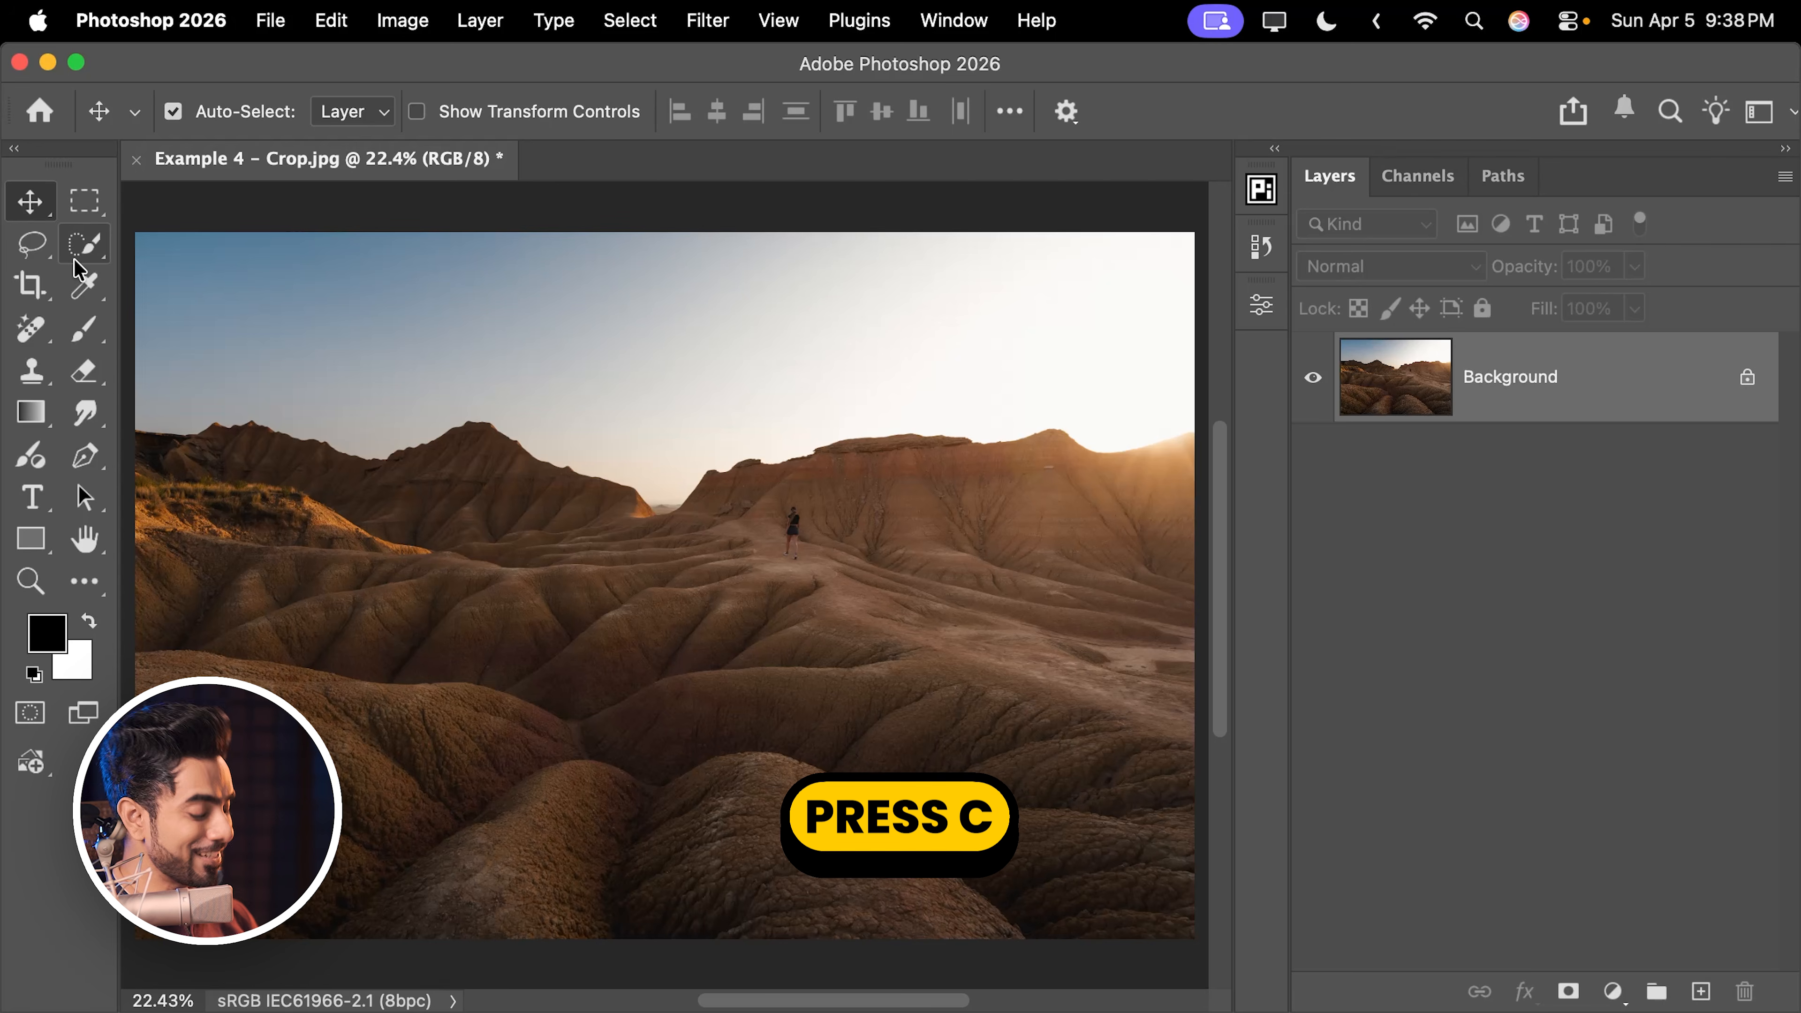
- Crop Example 4 – Crop.jpg to a narrow full-height strip around the standing person, with Delete Cropped Pixels enabled
key("c")
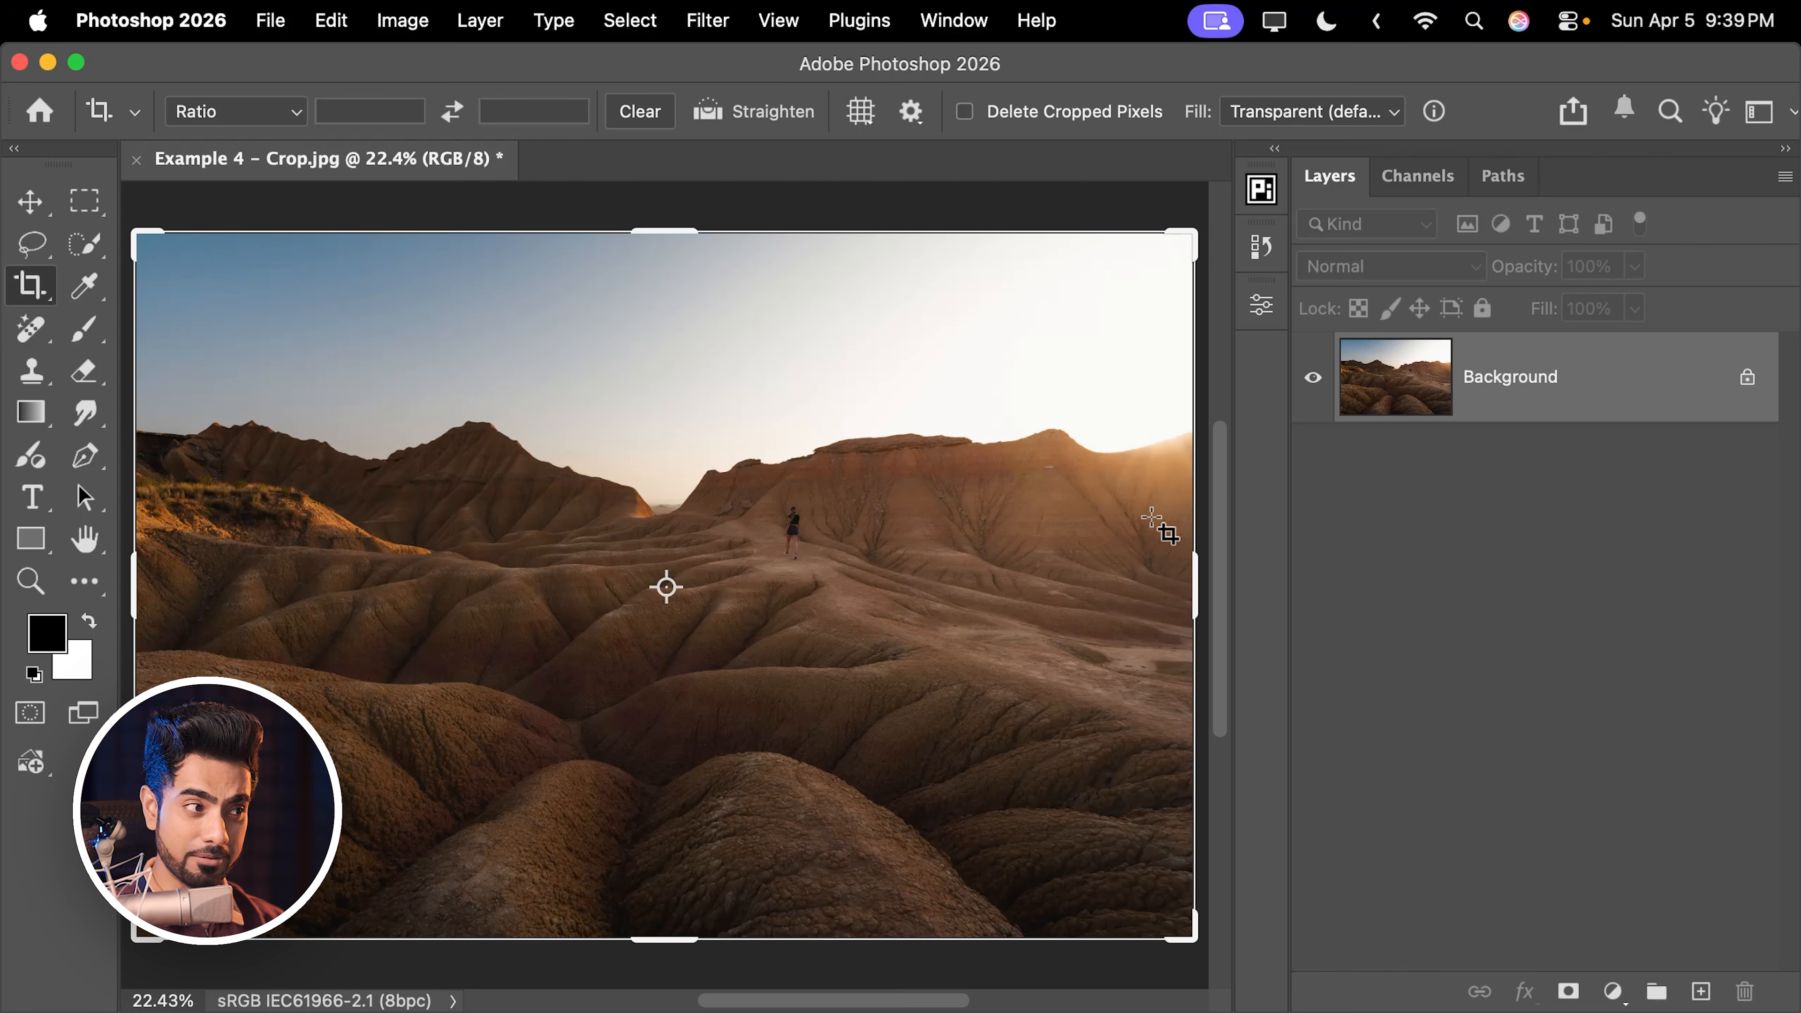
key("Escape")
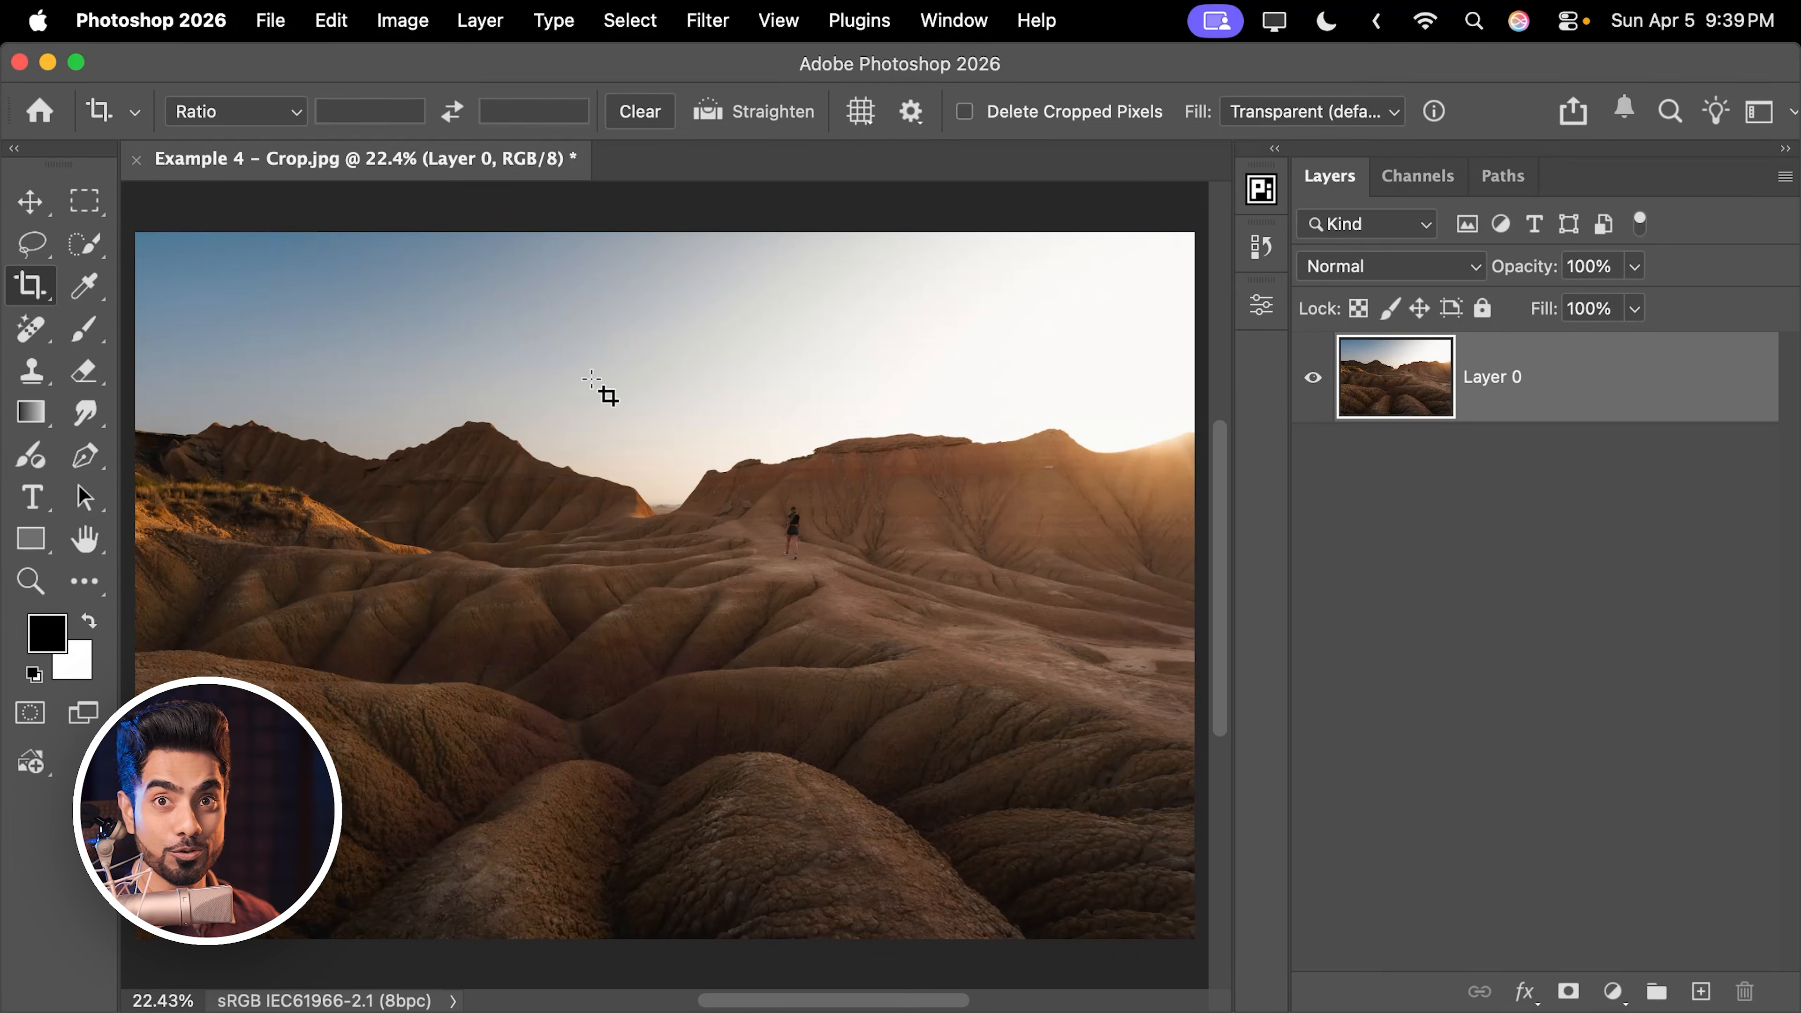
left_click(665, 435)
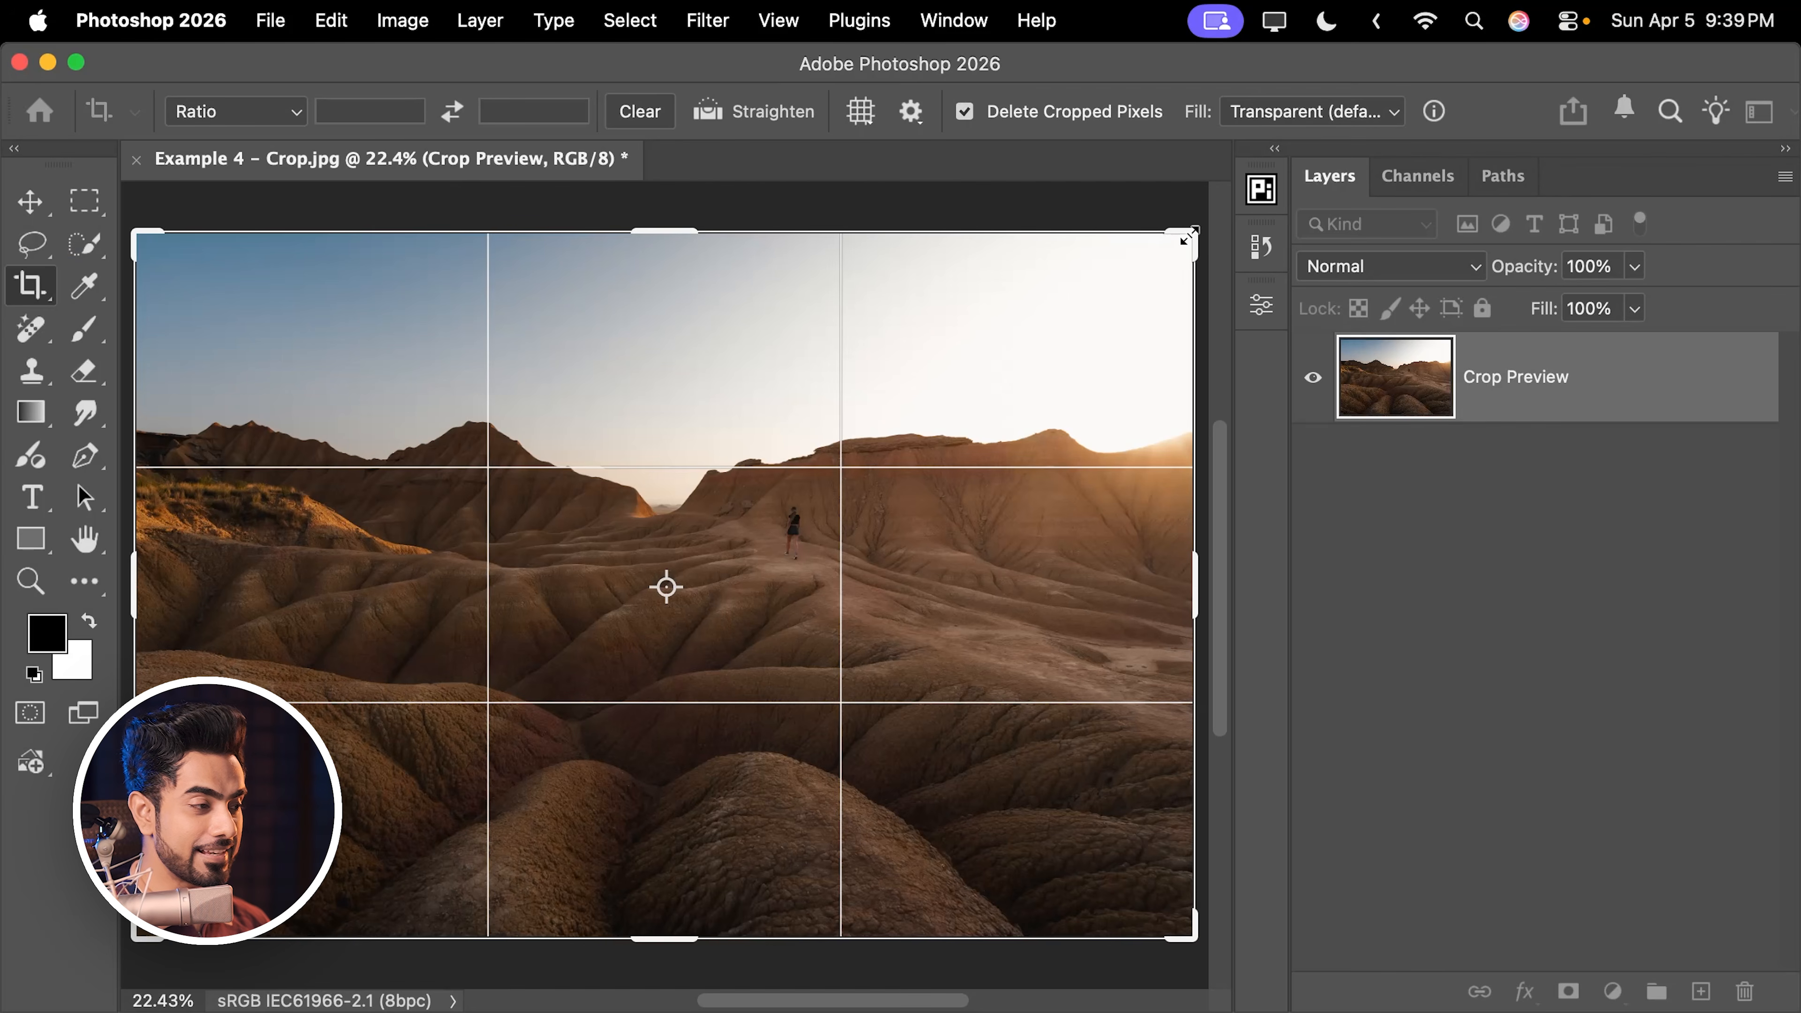
left_click_drag(1184, 238, 1010, 248)
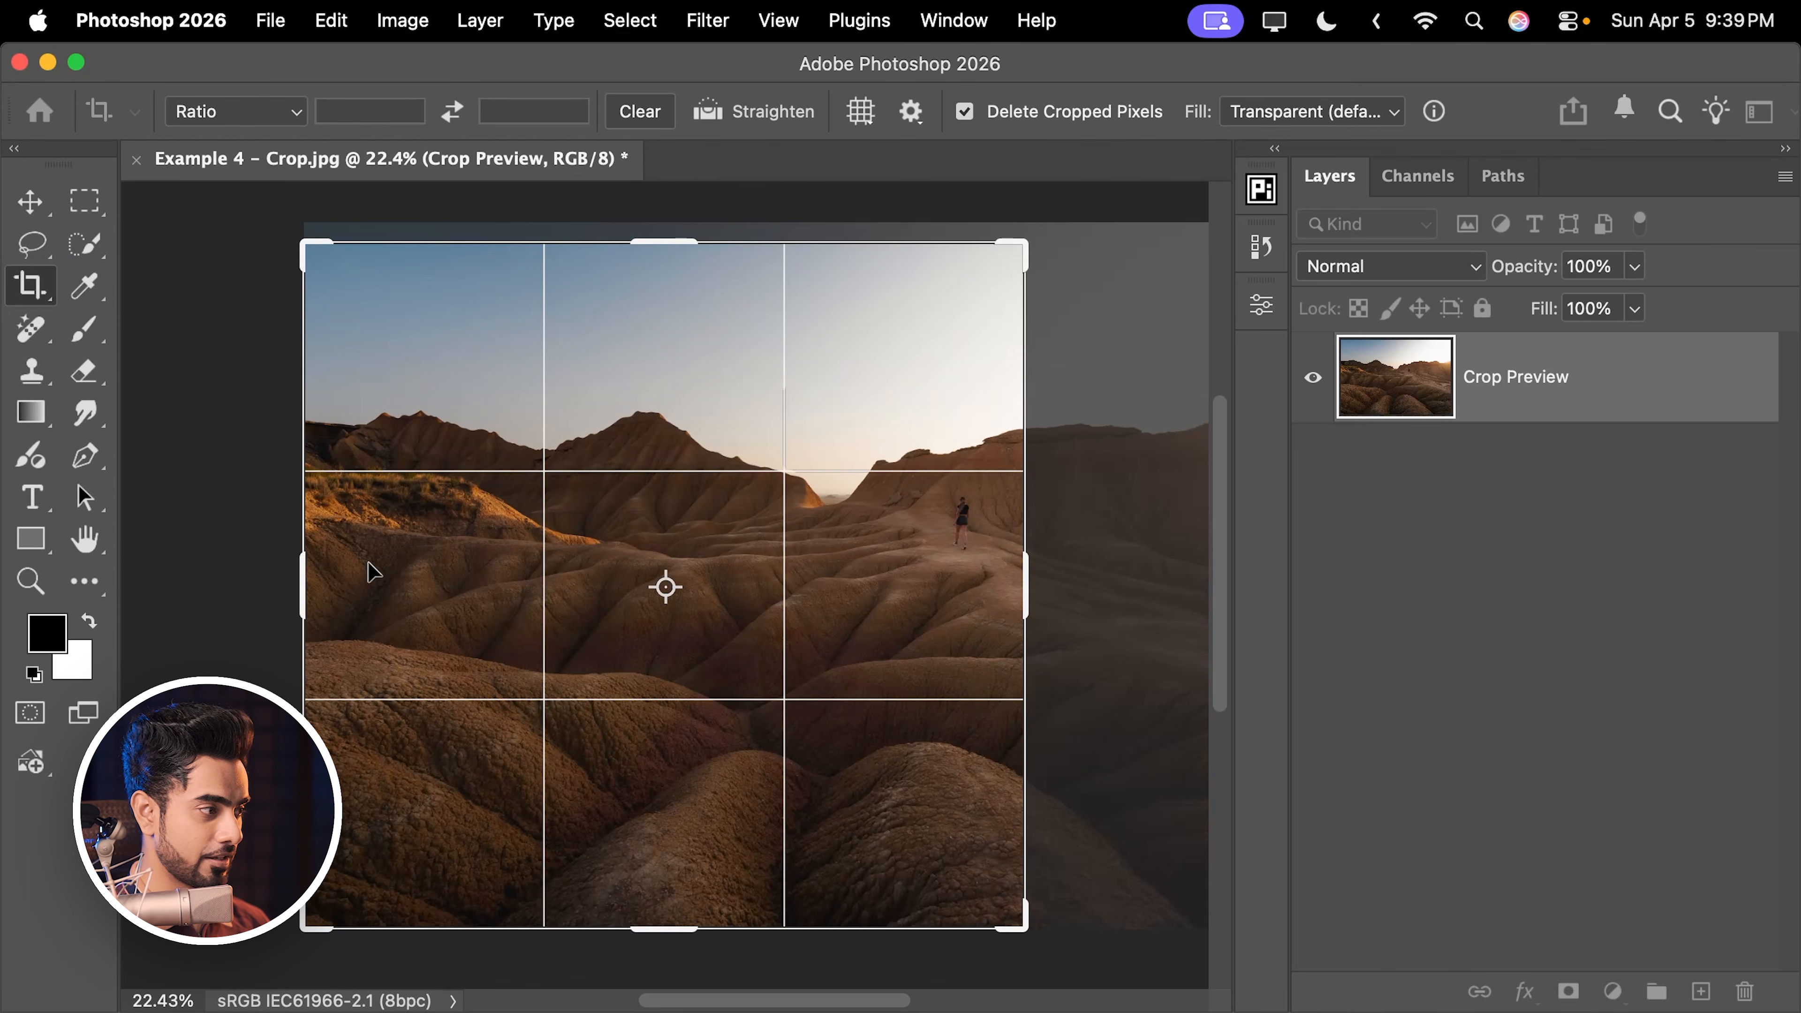
left_click_drag(306, 580, 589, 545)
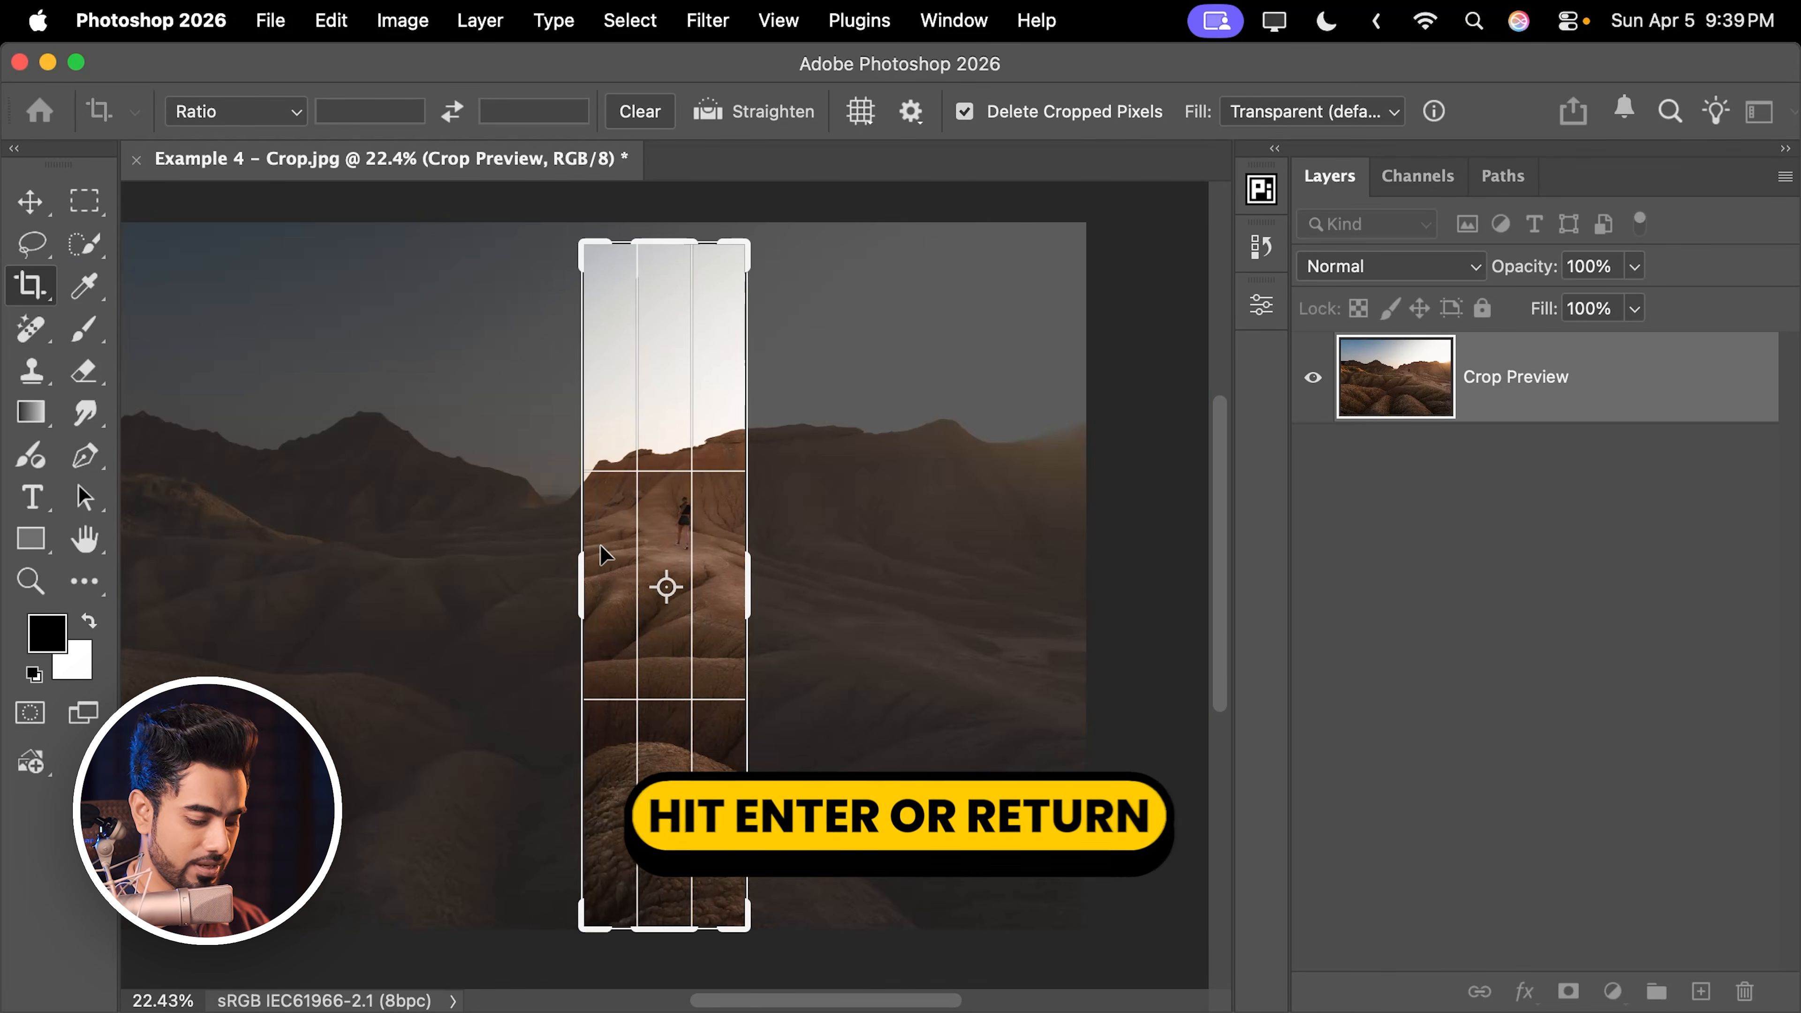
key("Return")
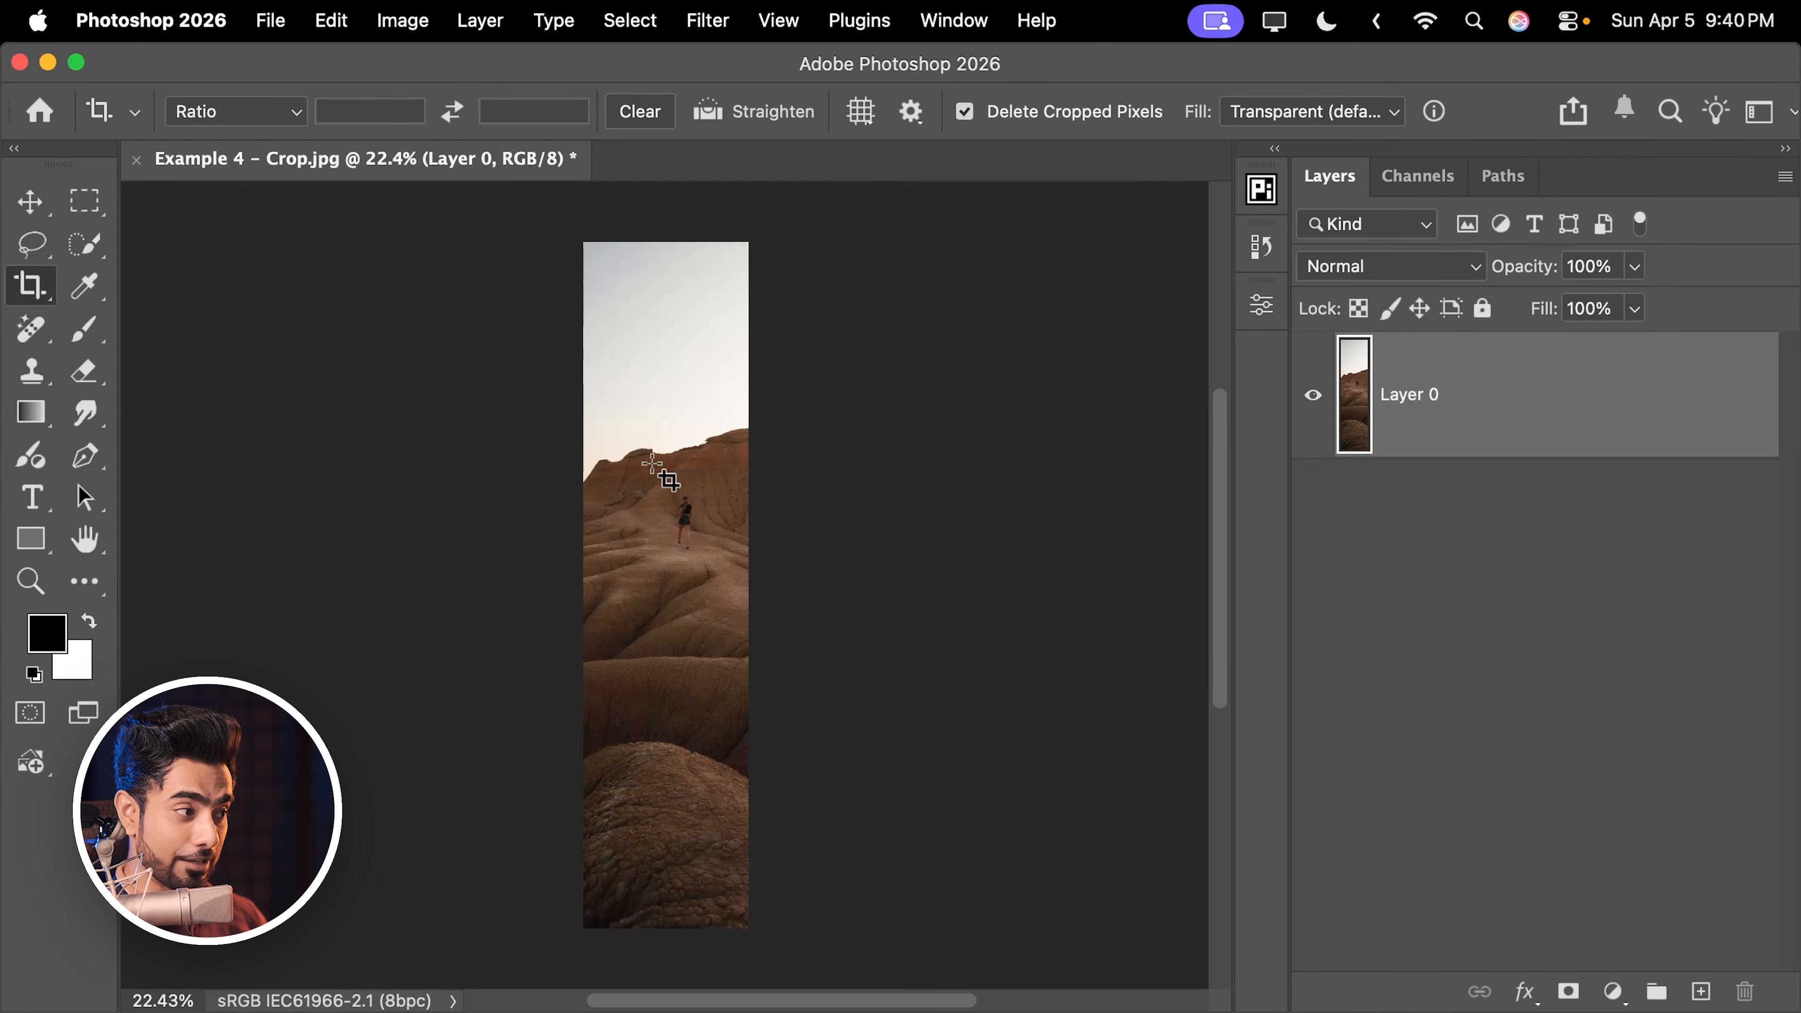
- Extend the crop outward on both sides of the narrow strip and apply it
left_click(652, 465)
left_click_drag(750, 571, 938, 571)
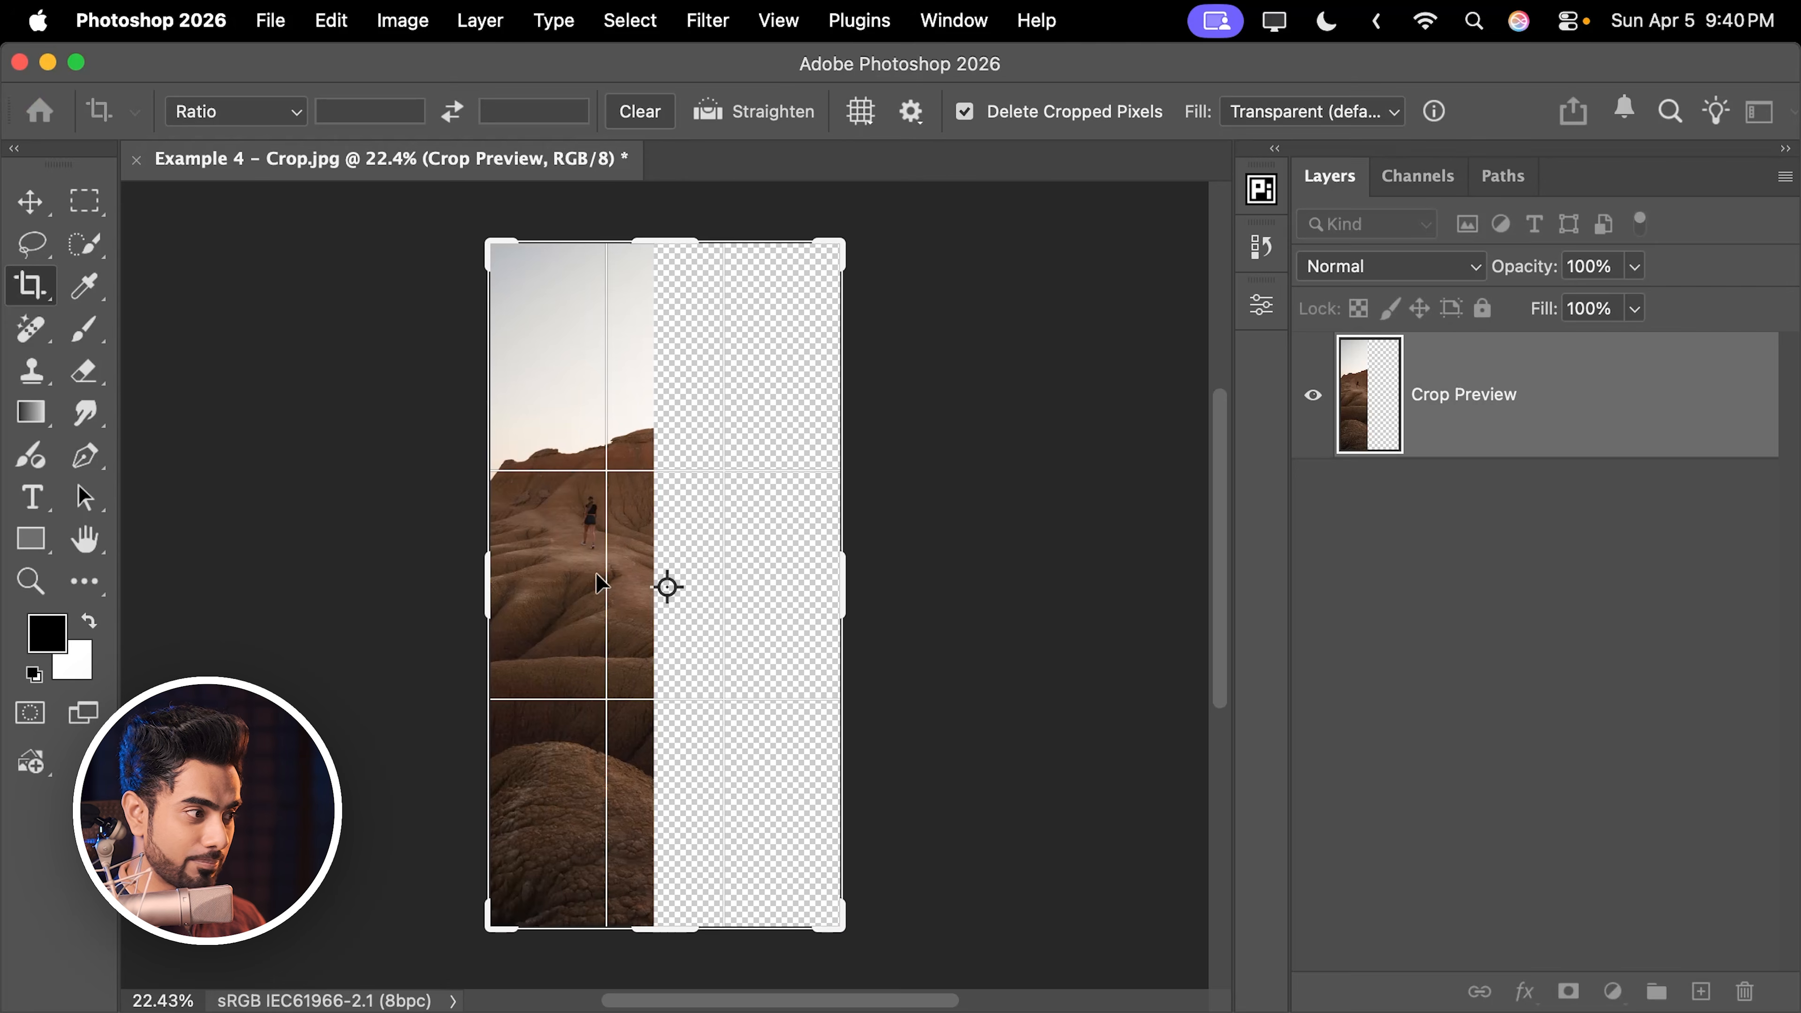
left_click_drag(486, 586, 391, 586)
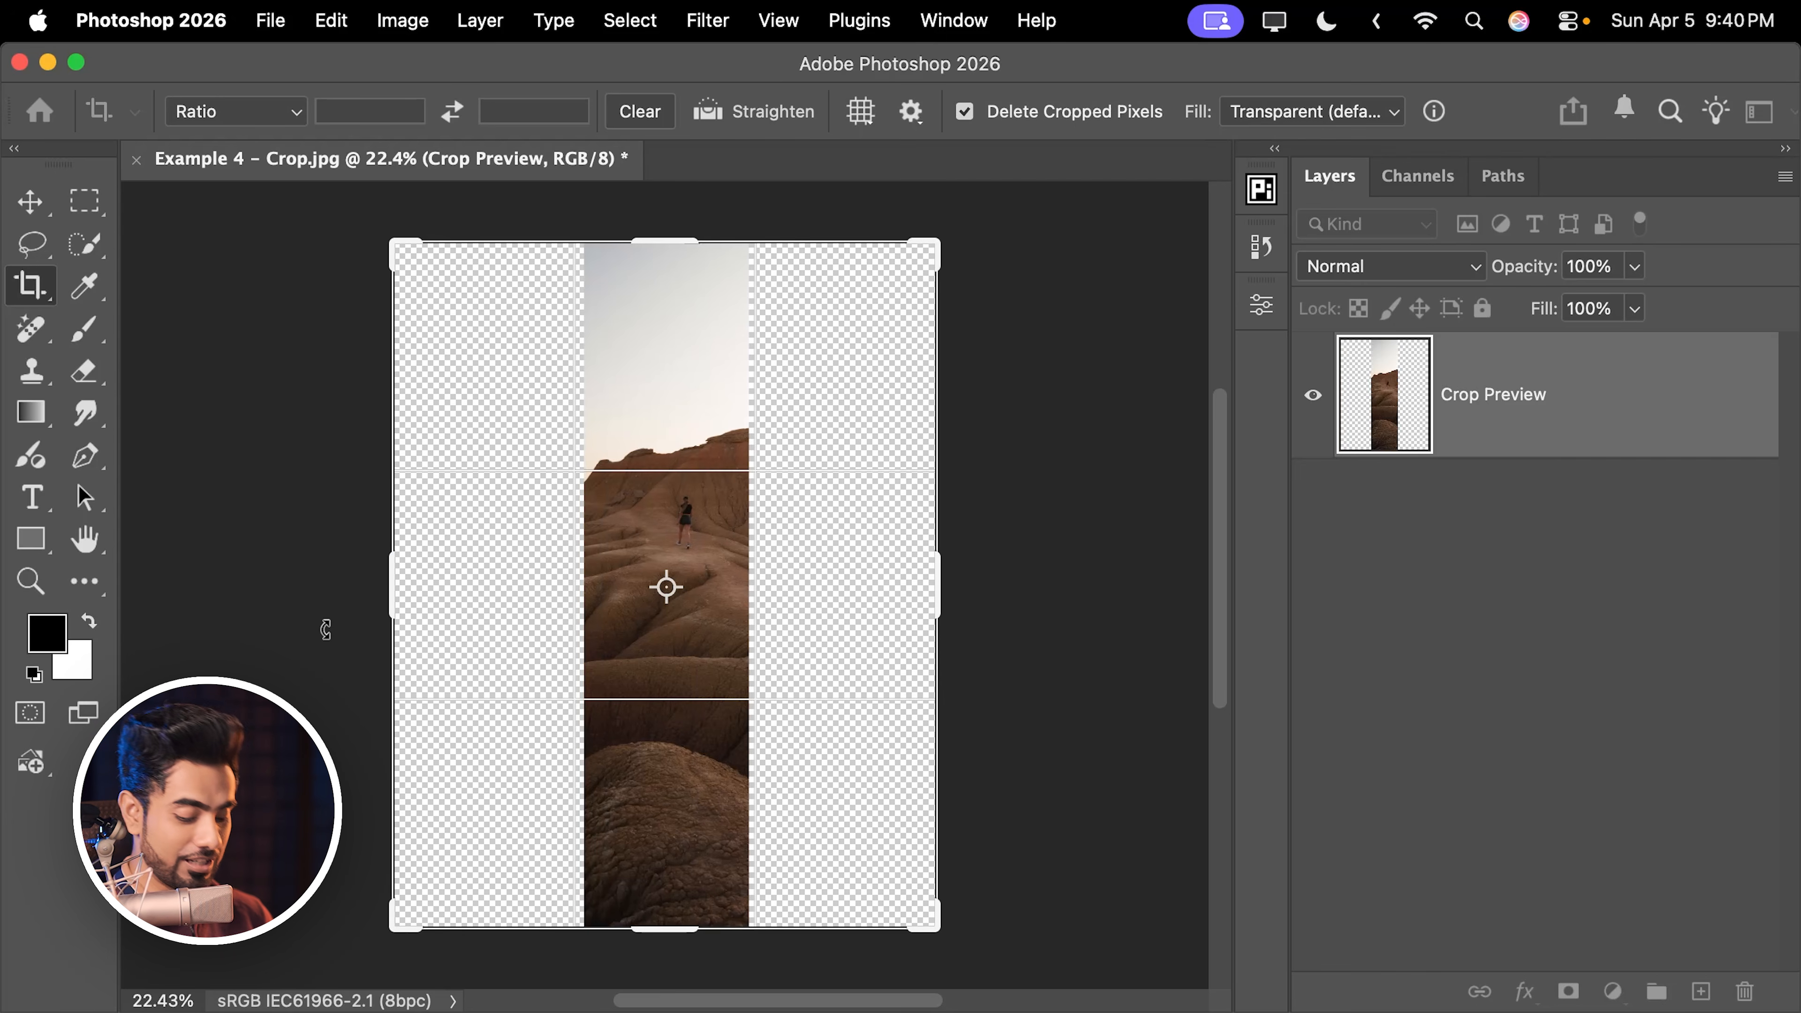
key("Return")
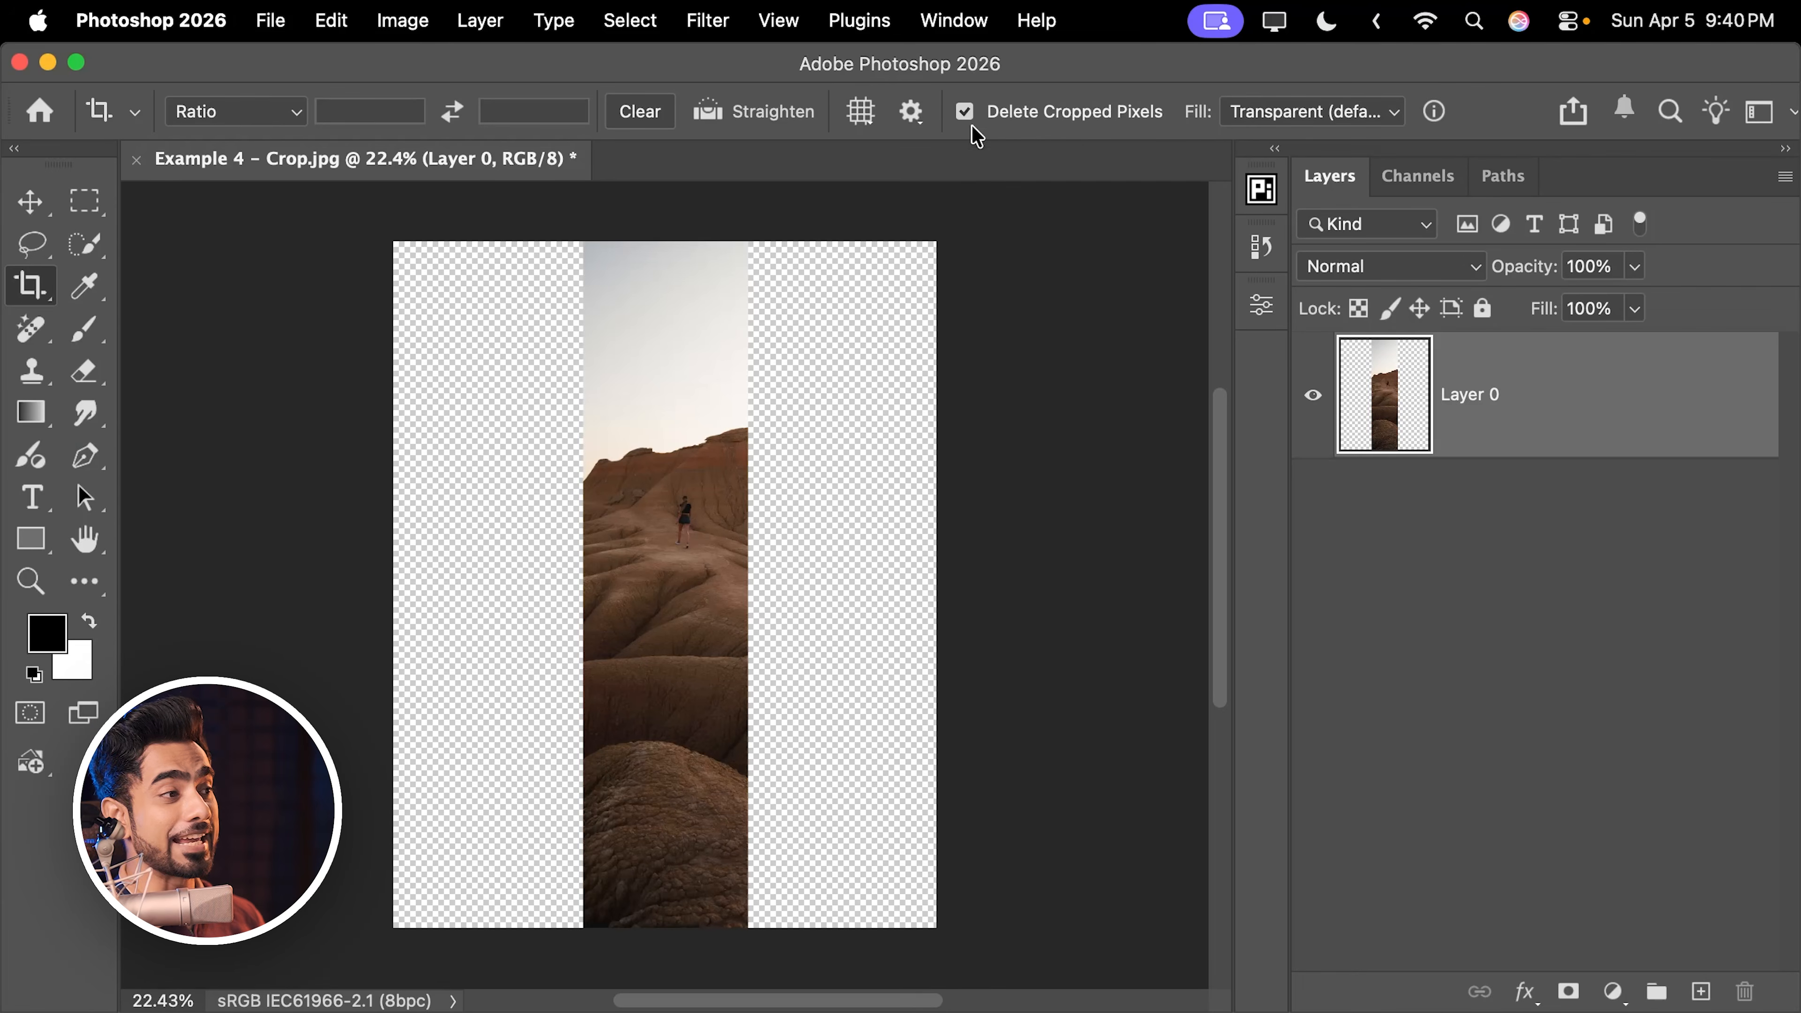
- Undo the crops back to the original full photo and turn off Delete Cropped Pixels
key("super+z")
key("super+z")
key("super+z")
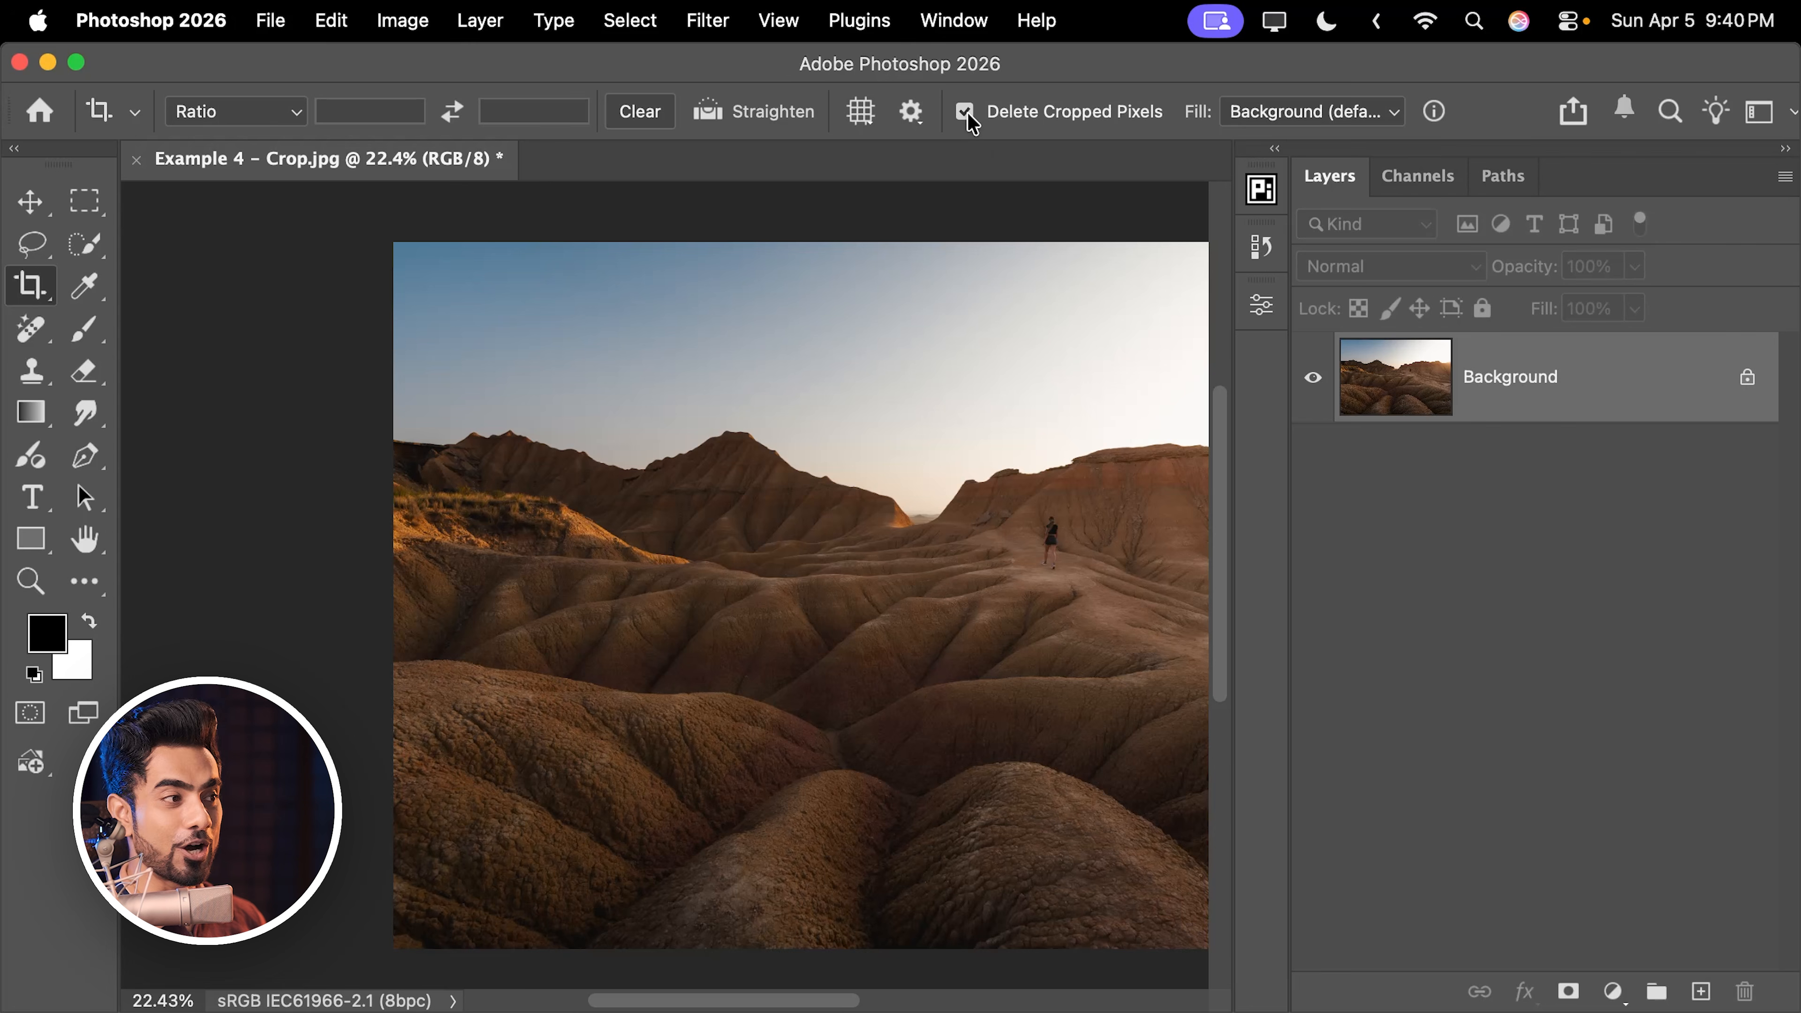
key("super+z")
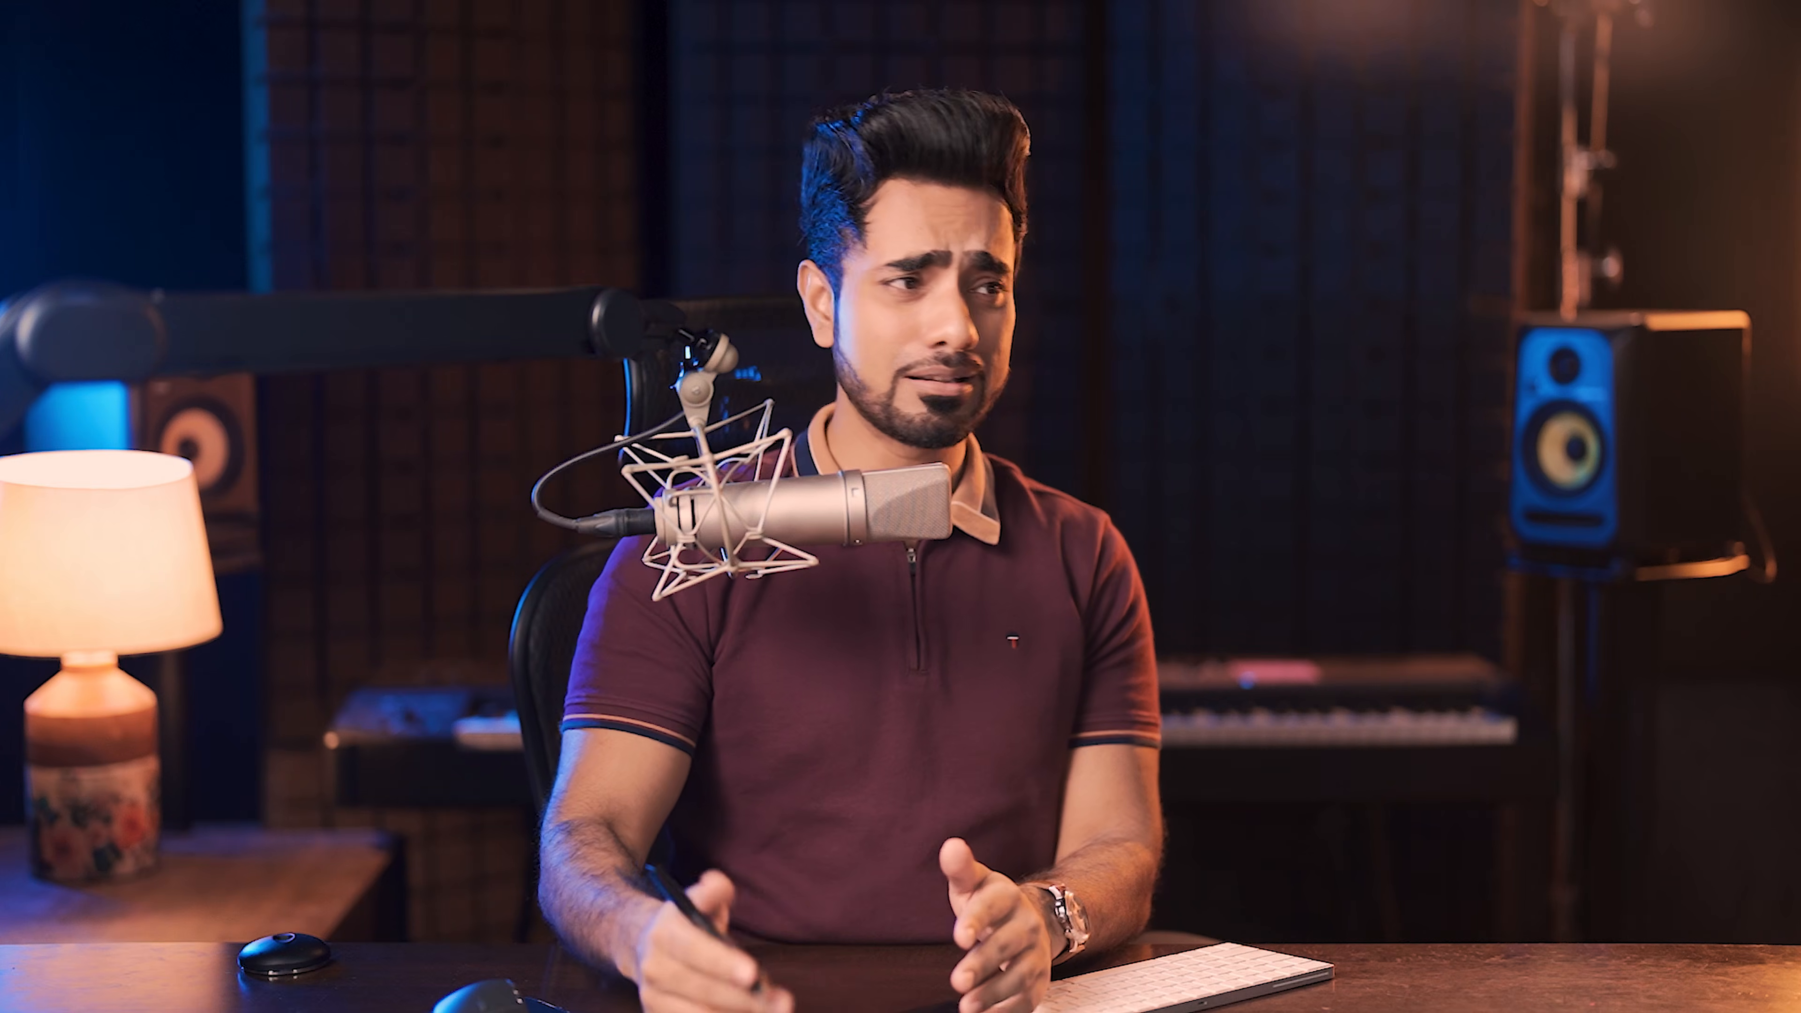
left_click(1017, 125)
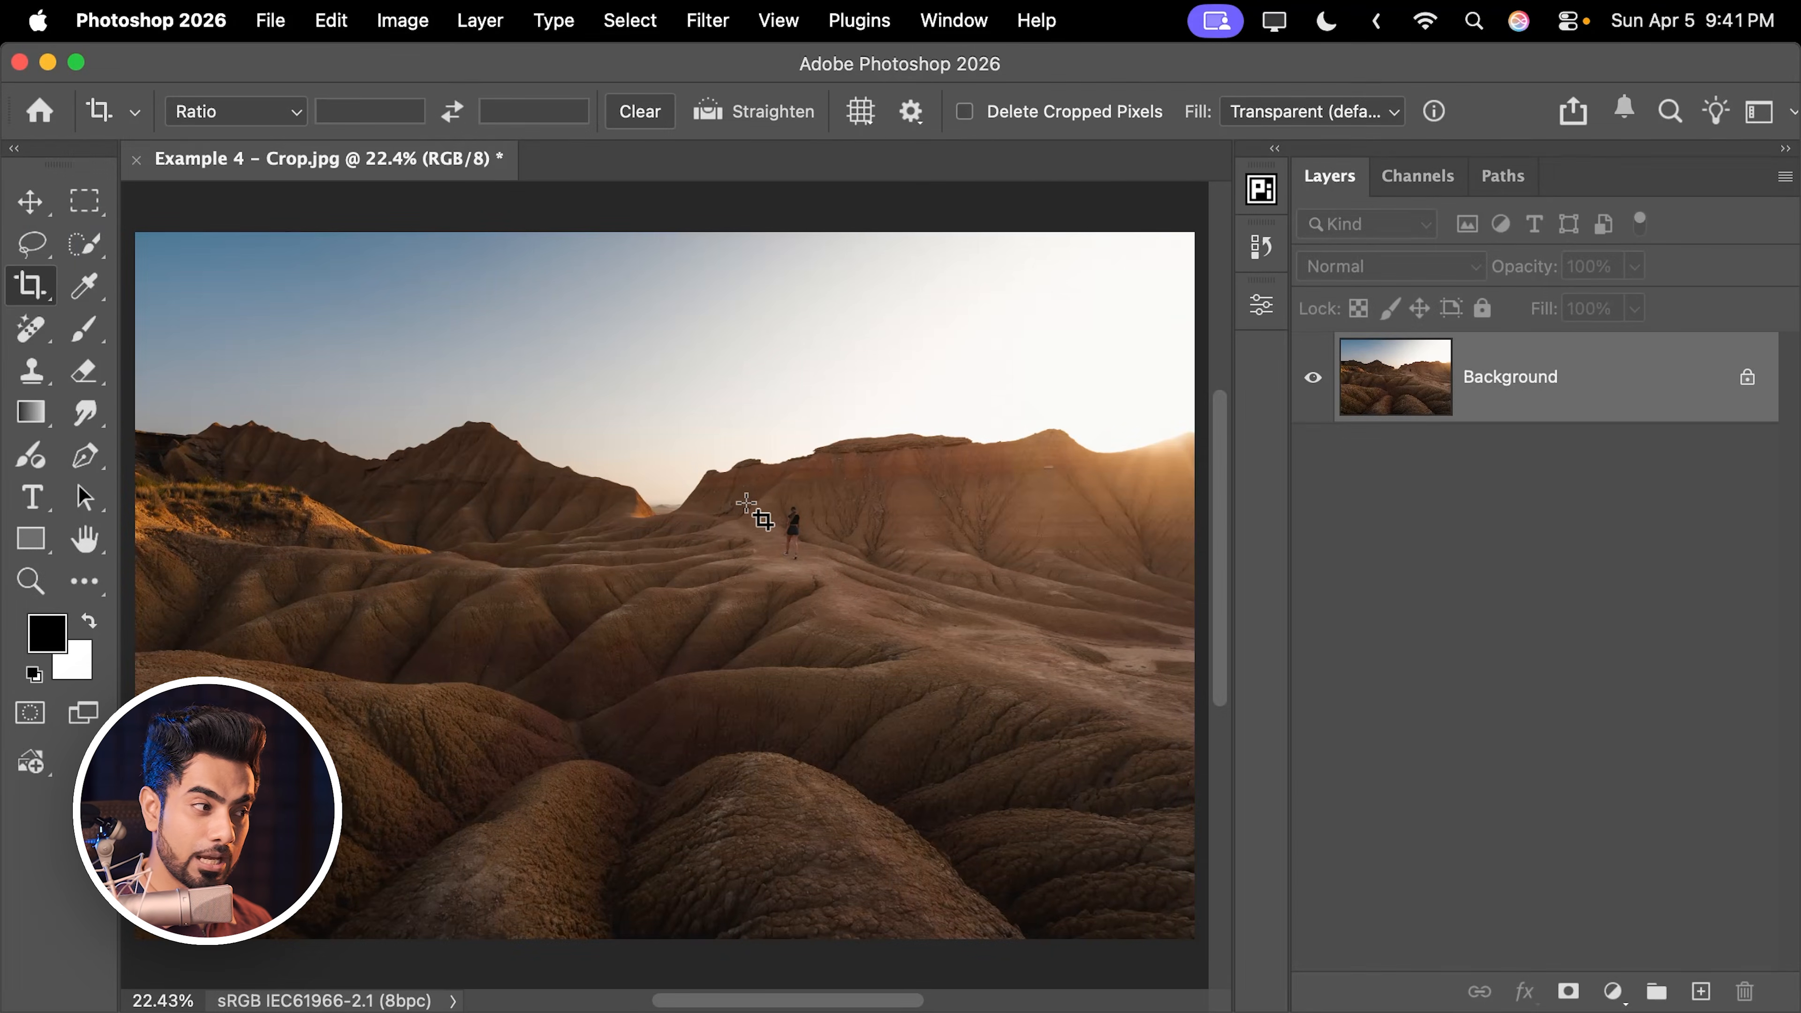
- Crop the photo to a narrow full-height strip around the person, keeping the cropped pixels
left_click(663, 547)
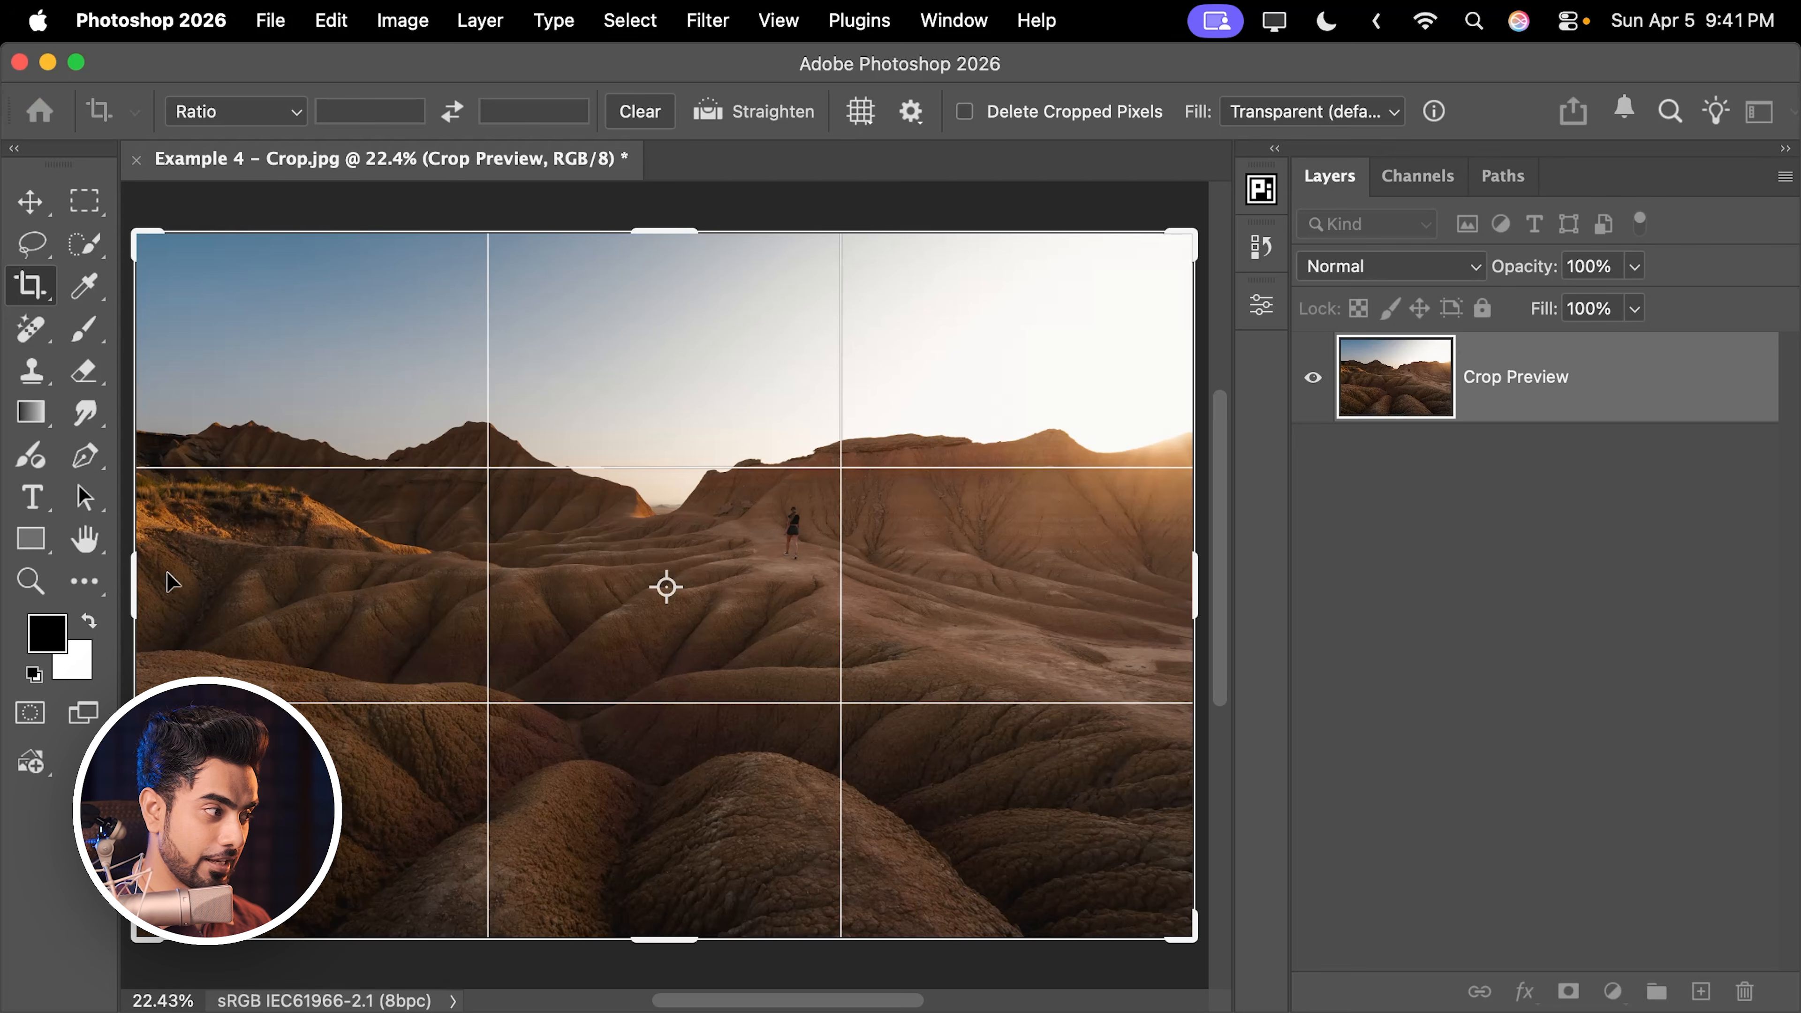
left_click_drag(135, 583, 777, 573)
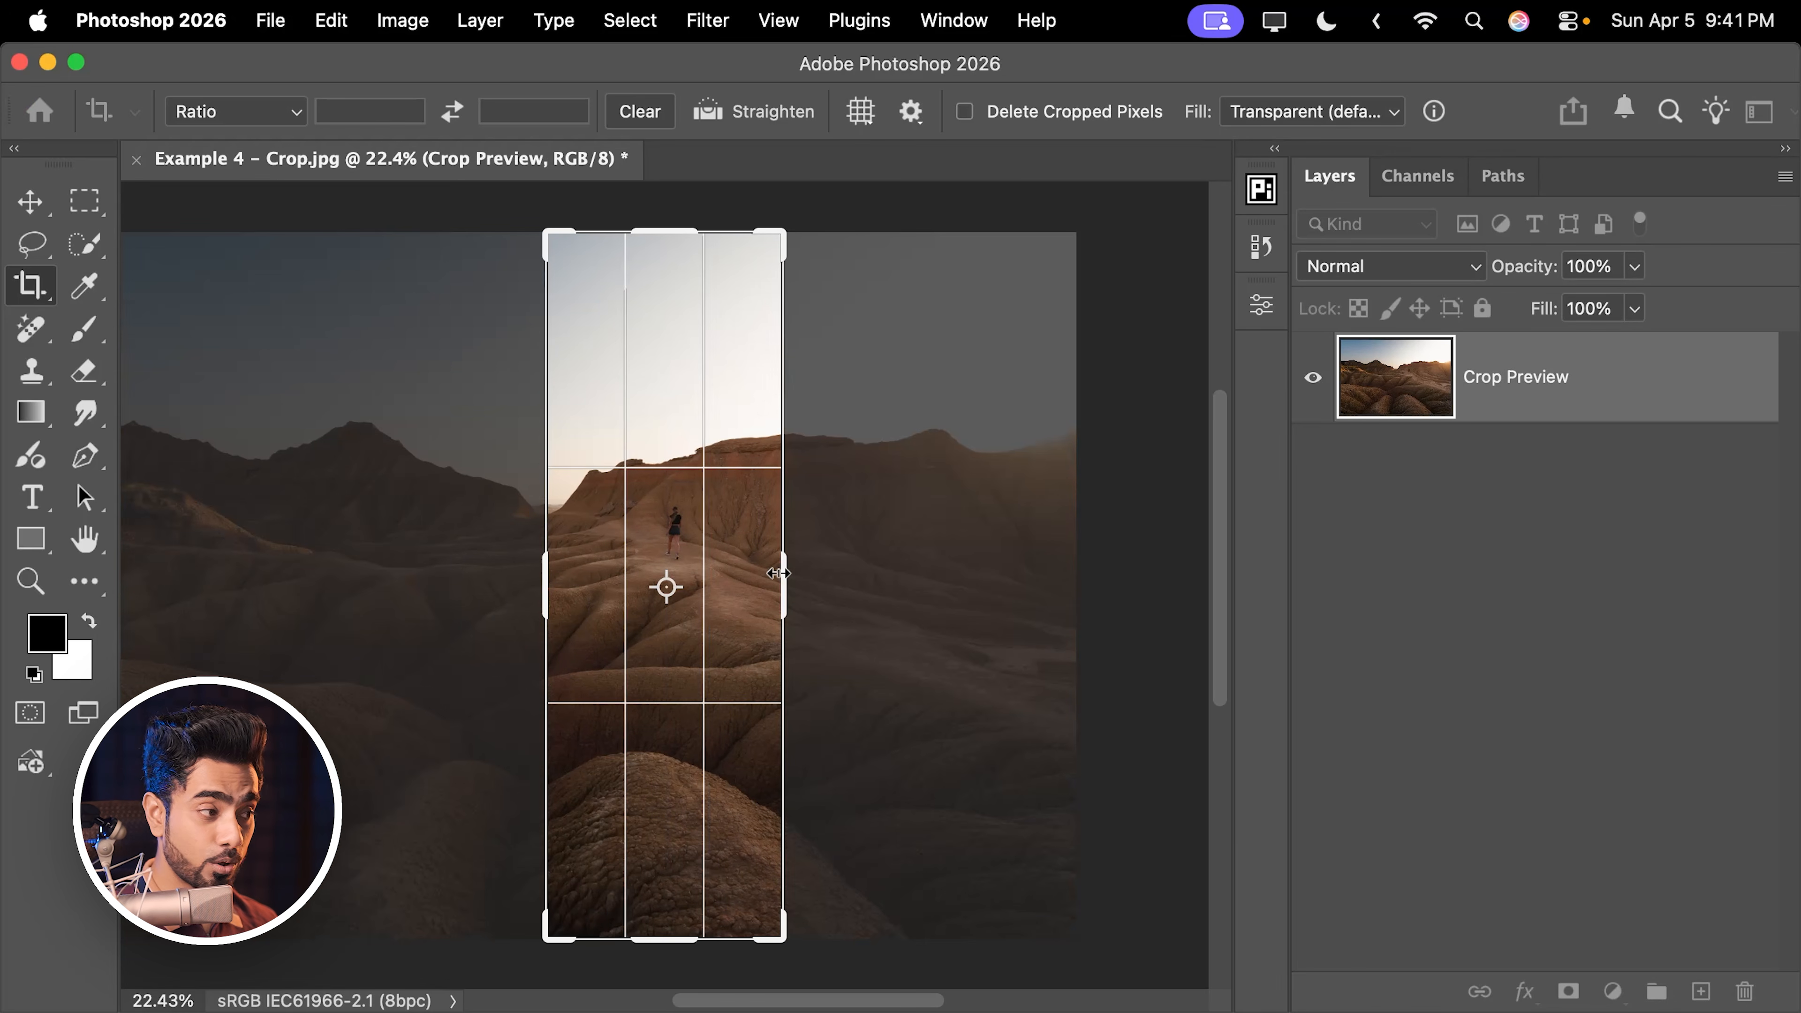
key("Return")
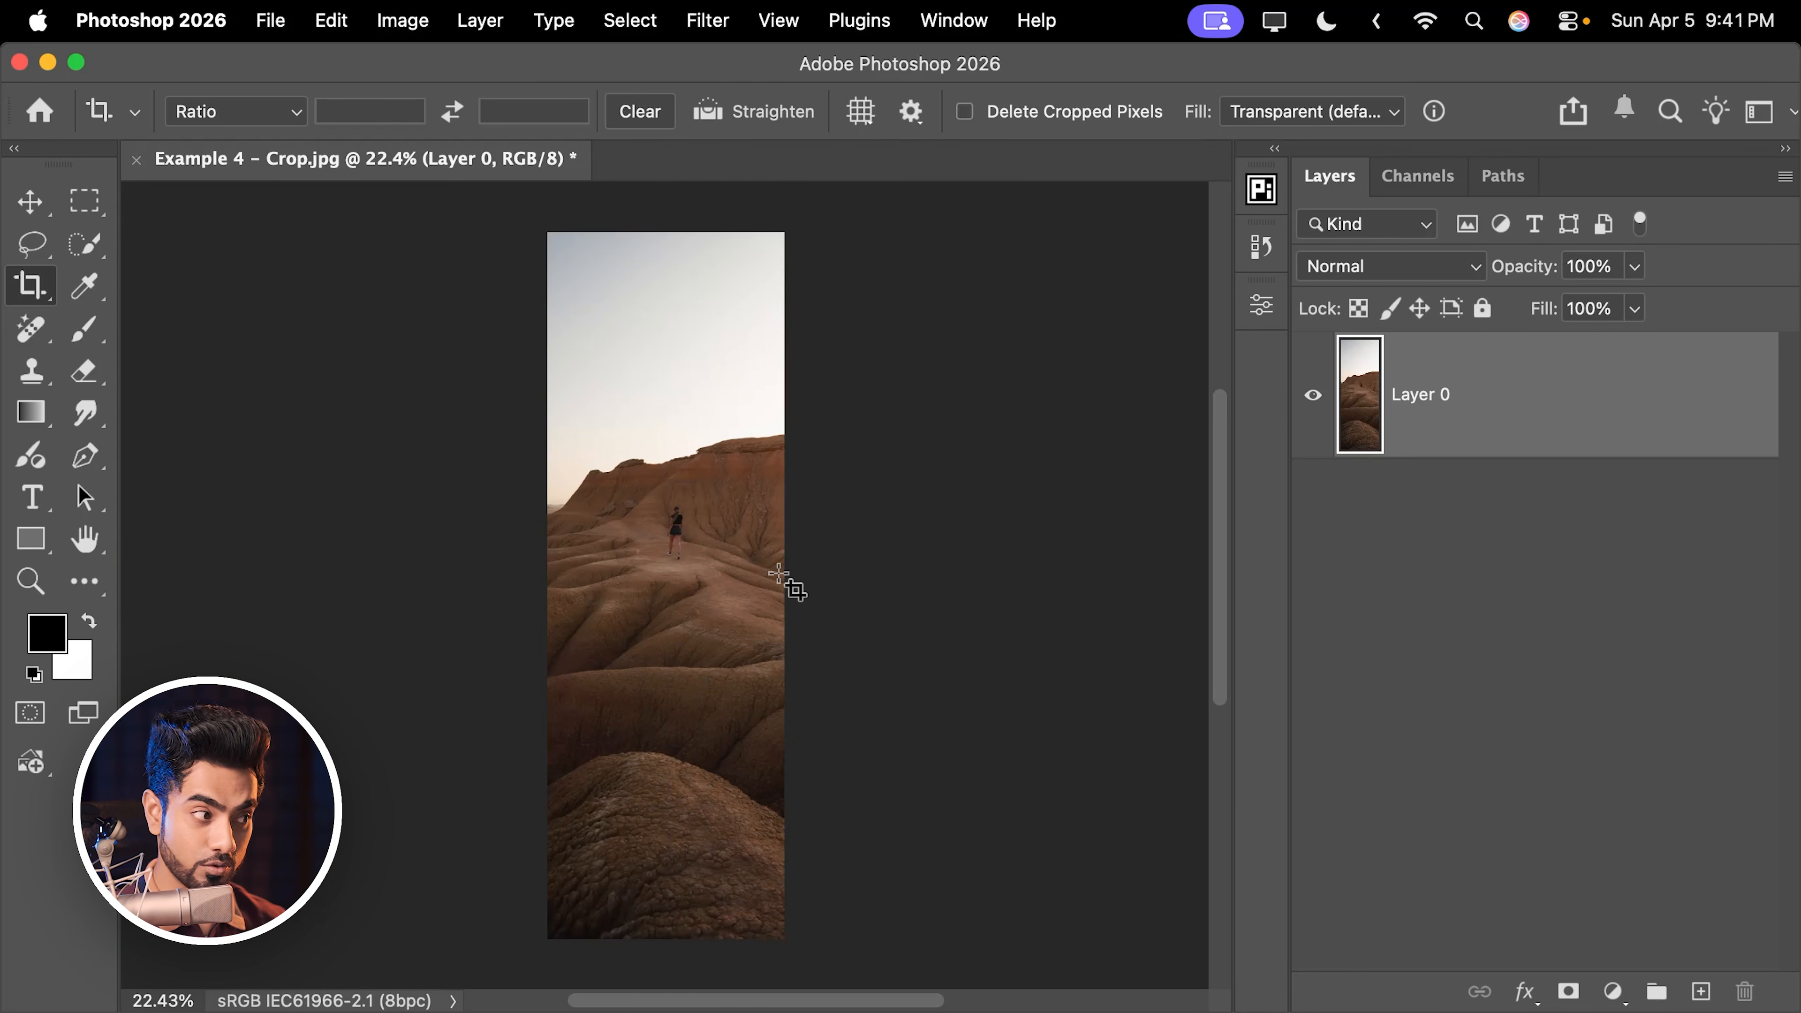
- Widen the crop on both sides to bring back part of the hidden landscape and apply it
left_click(659, 497)
left_click_drag(781, 585, 866, 582)
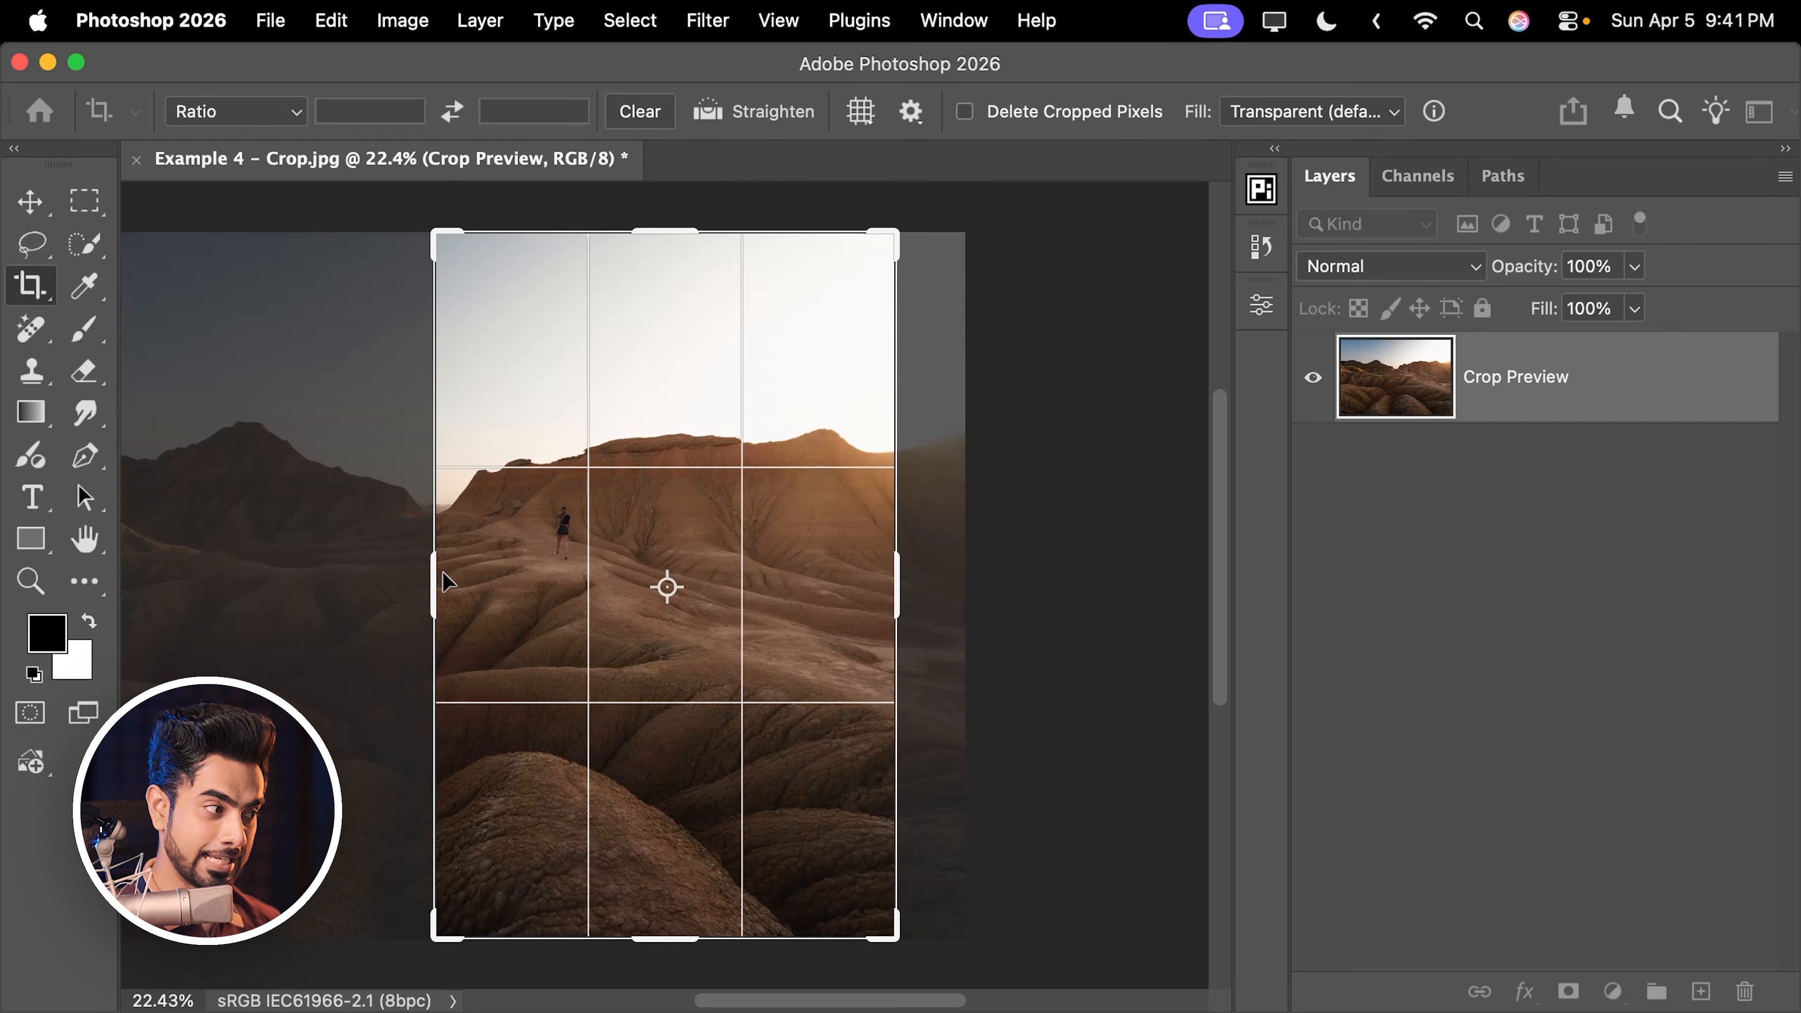
left_click_drag(445, 580, 299, 598)
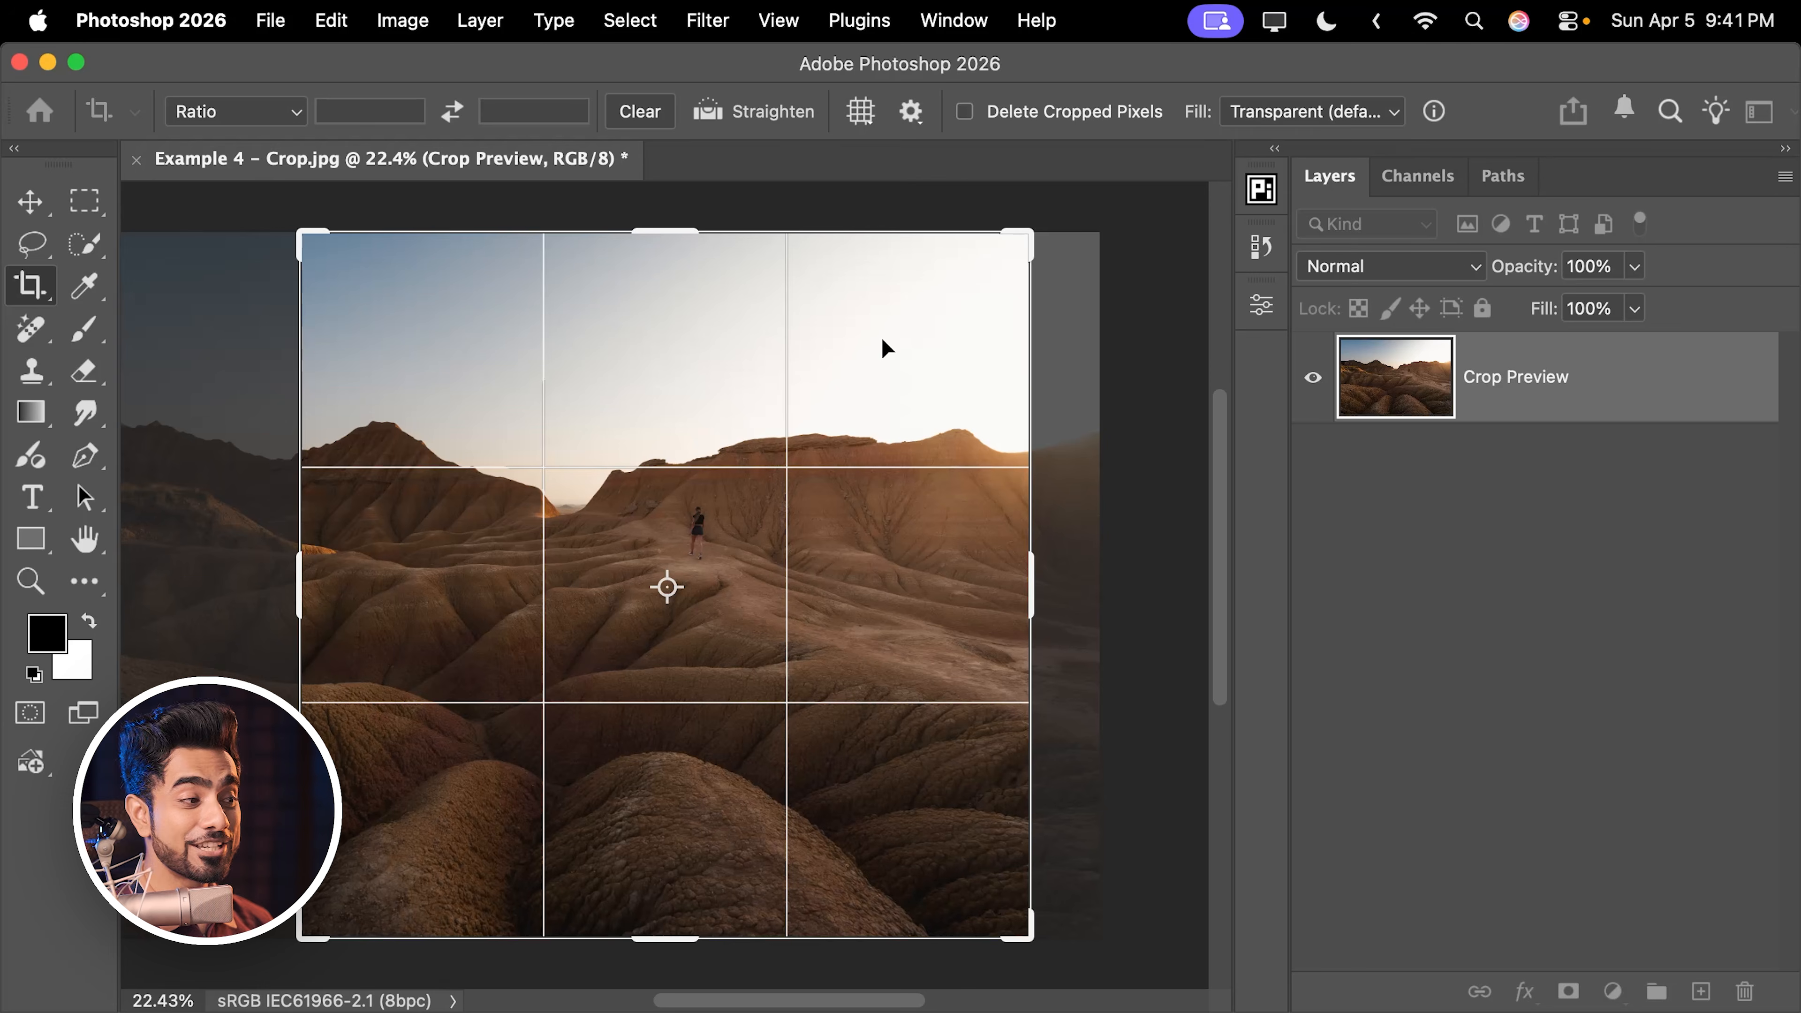
key("Return")
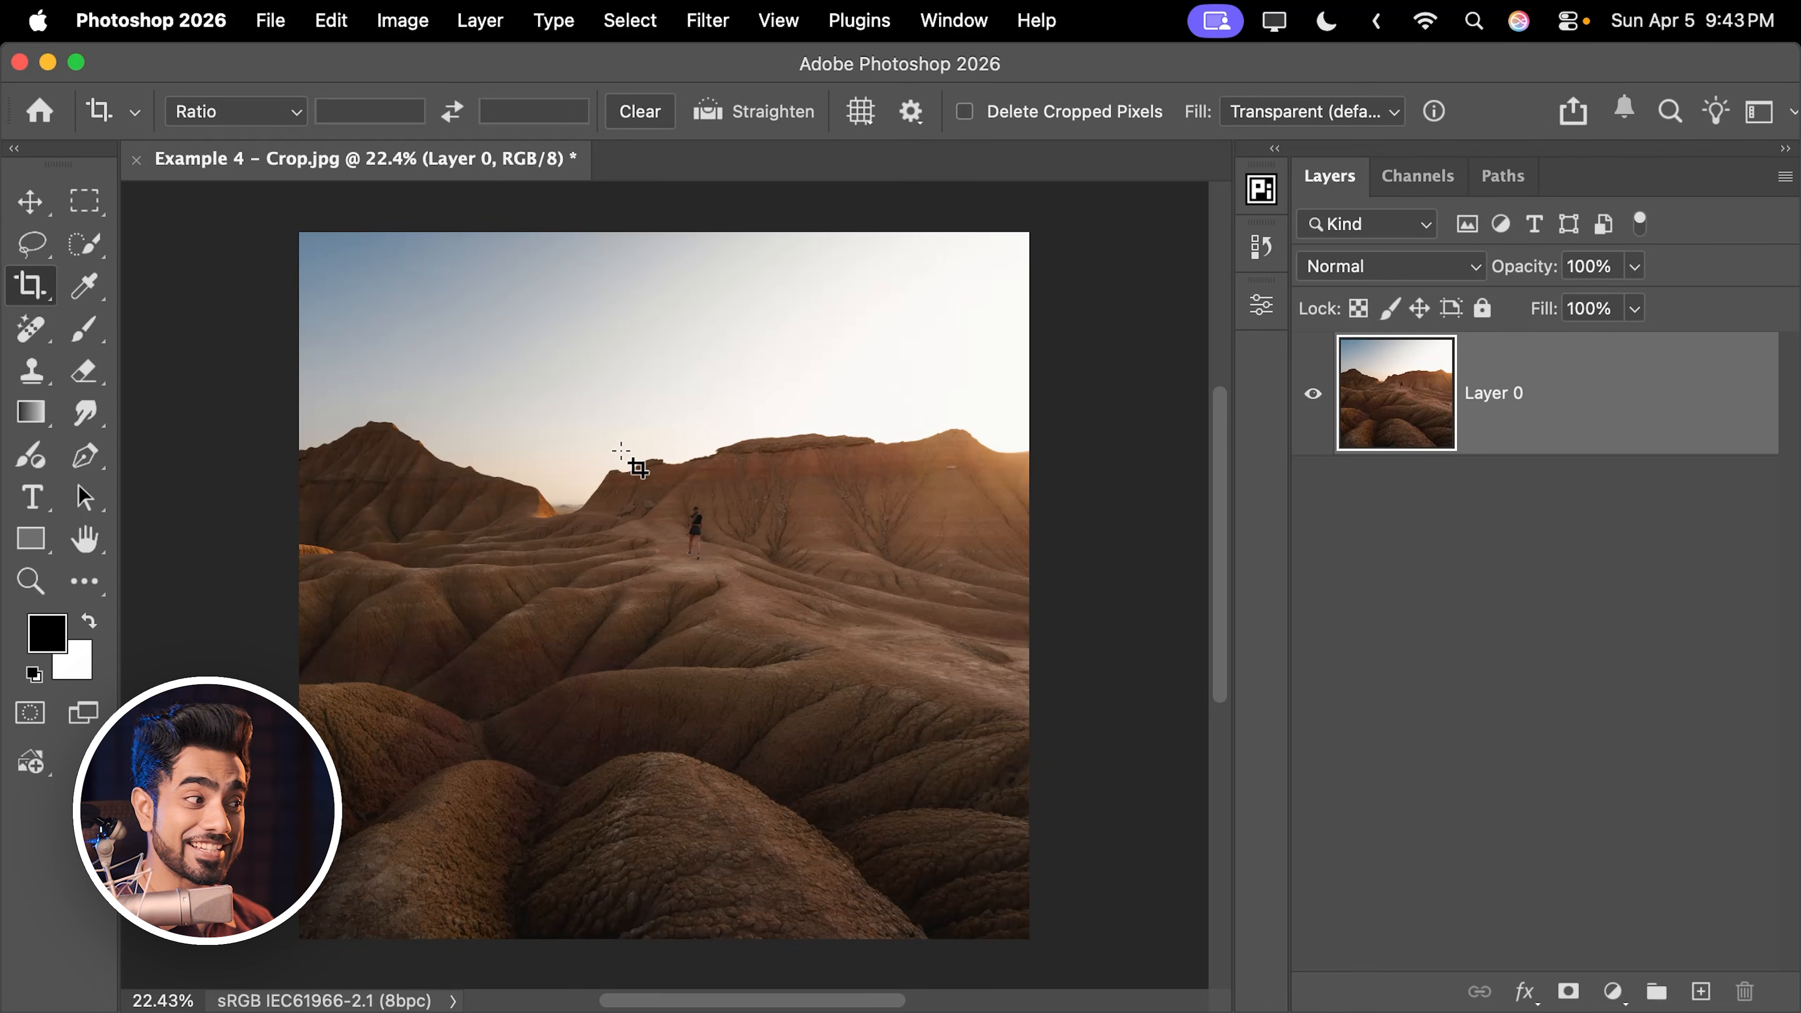
- Set the crop ratio to 1 : 1 (Square), shrink the crop frame around the person and the hills, and apply it
left_click(619, 447)
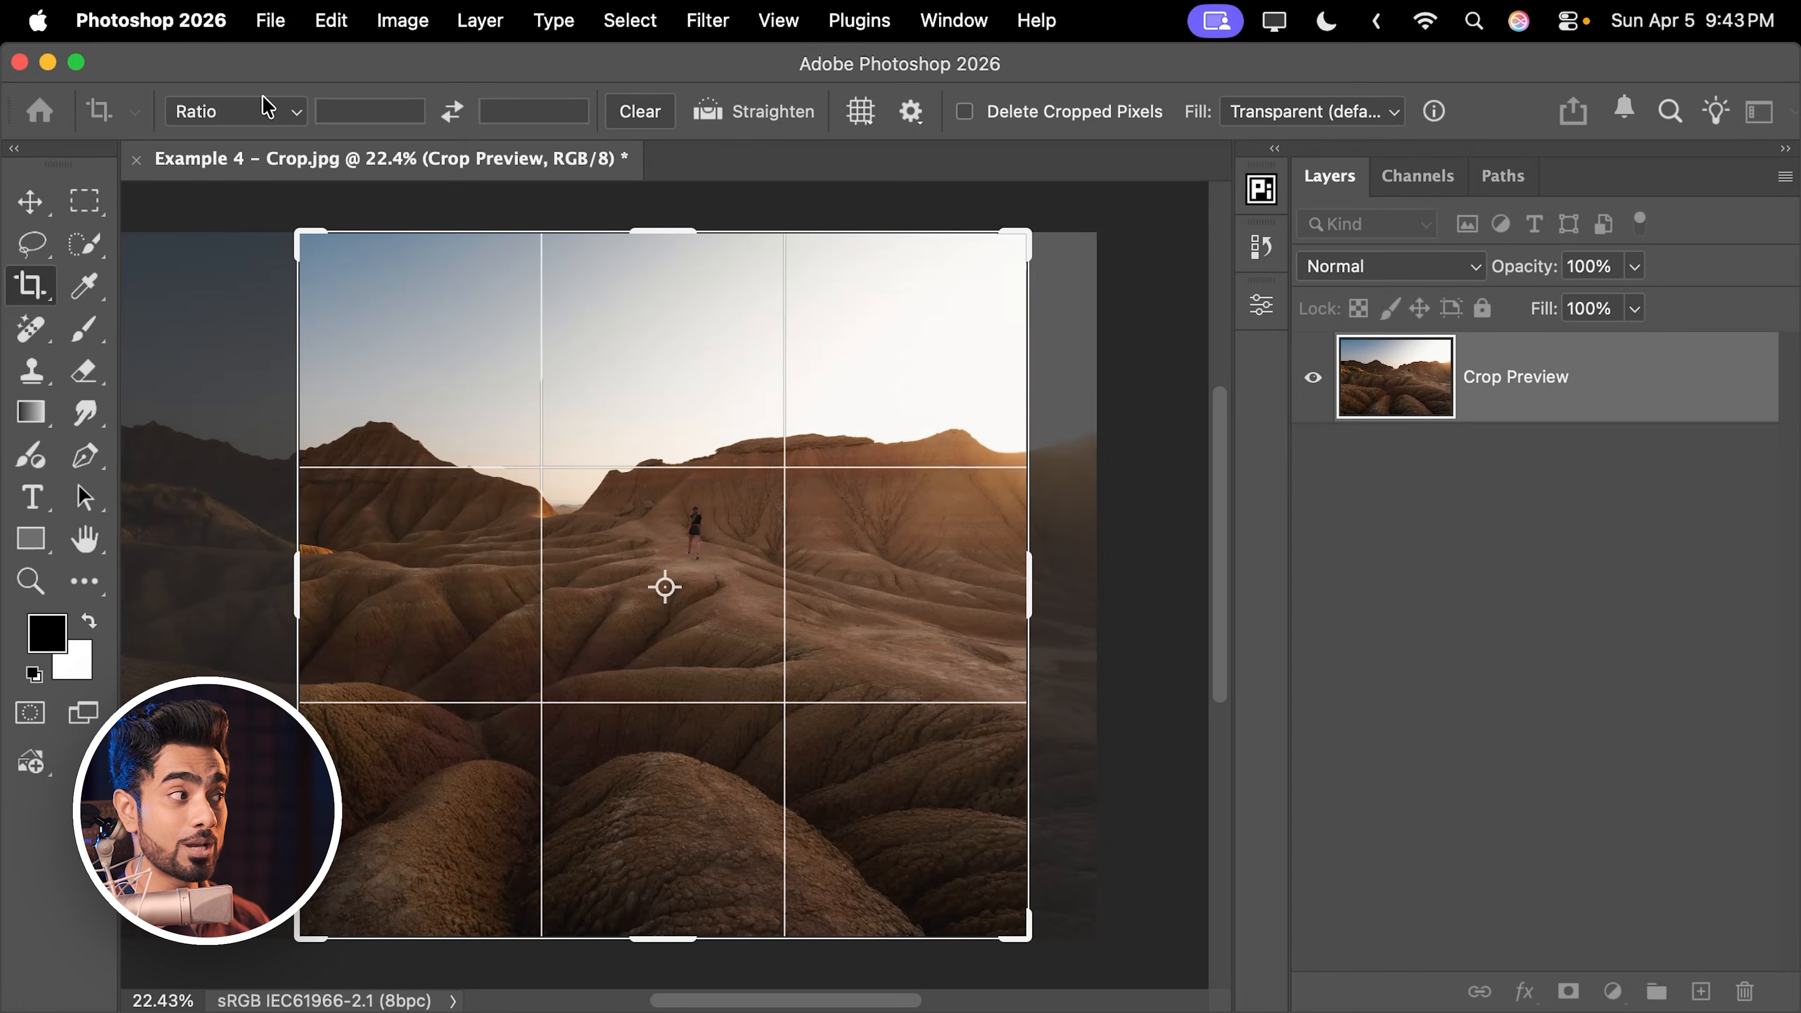
left_click(261, 109)
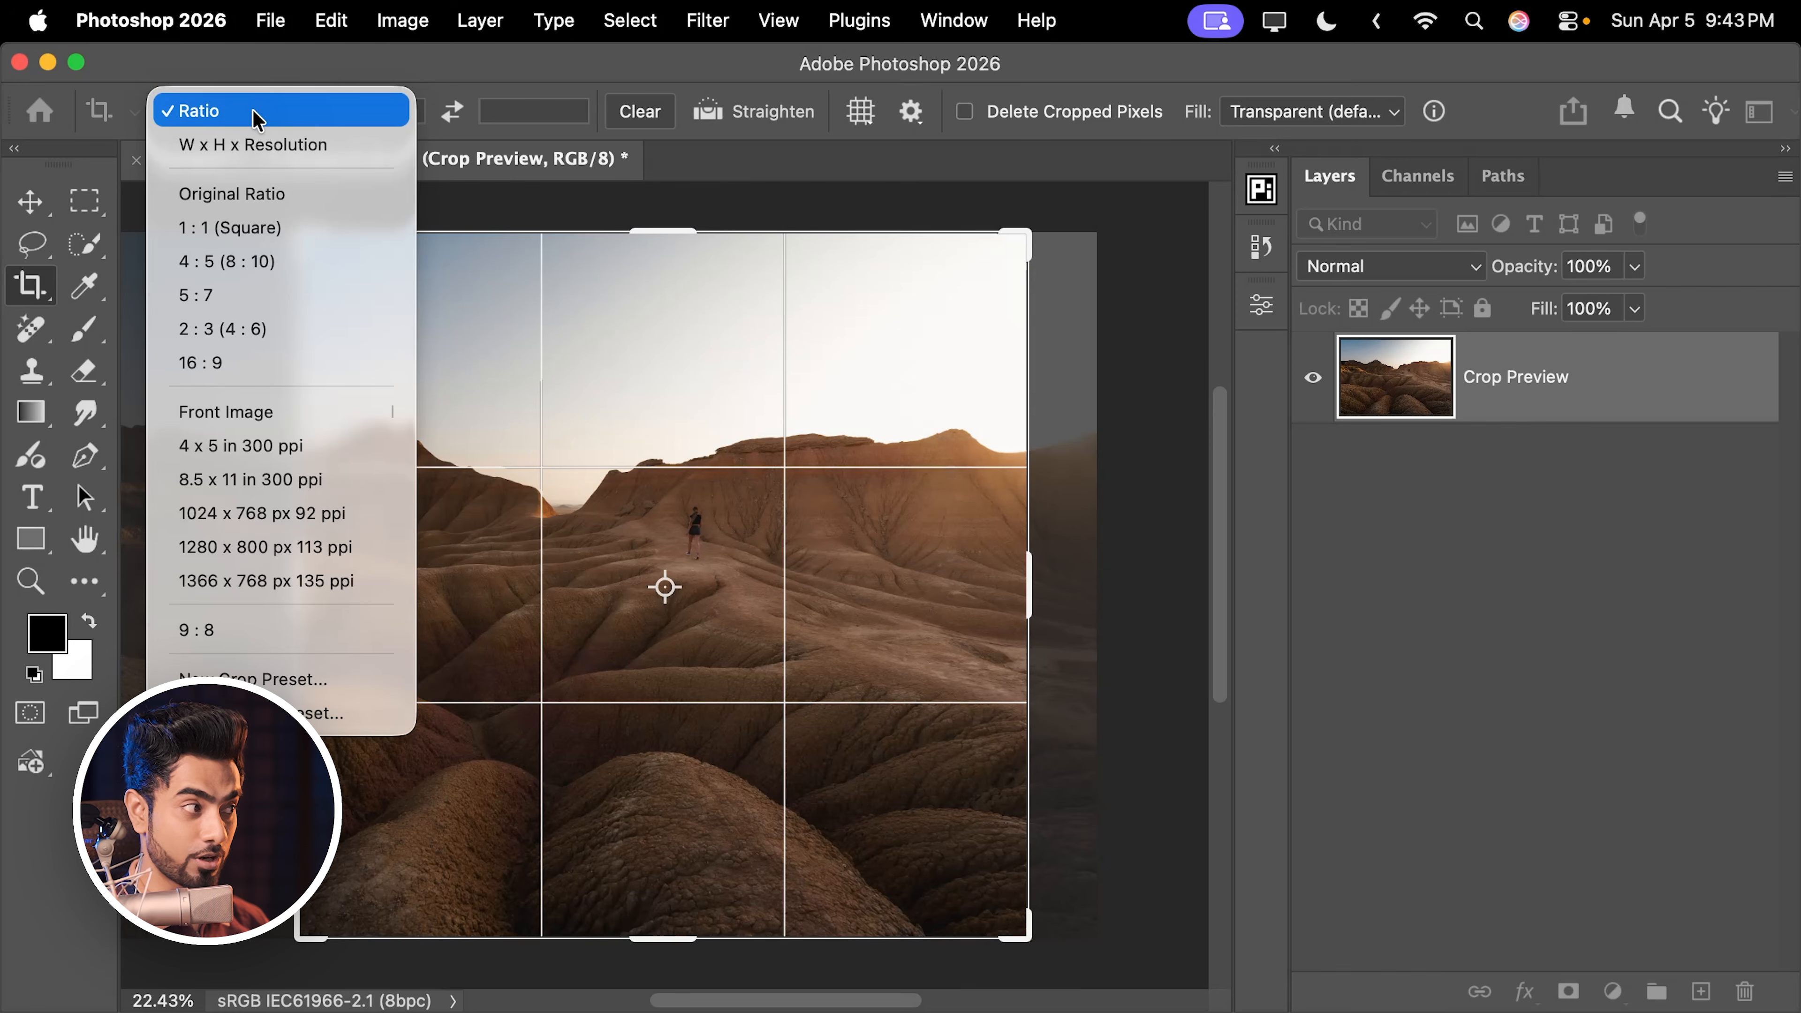
left_click(287, 231)
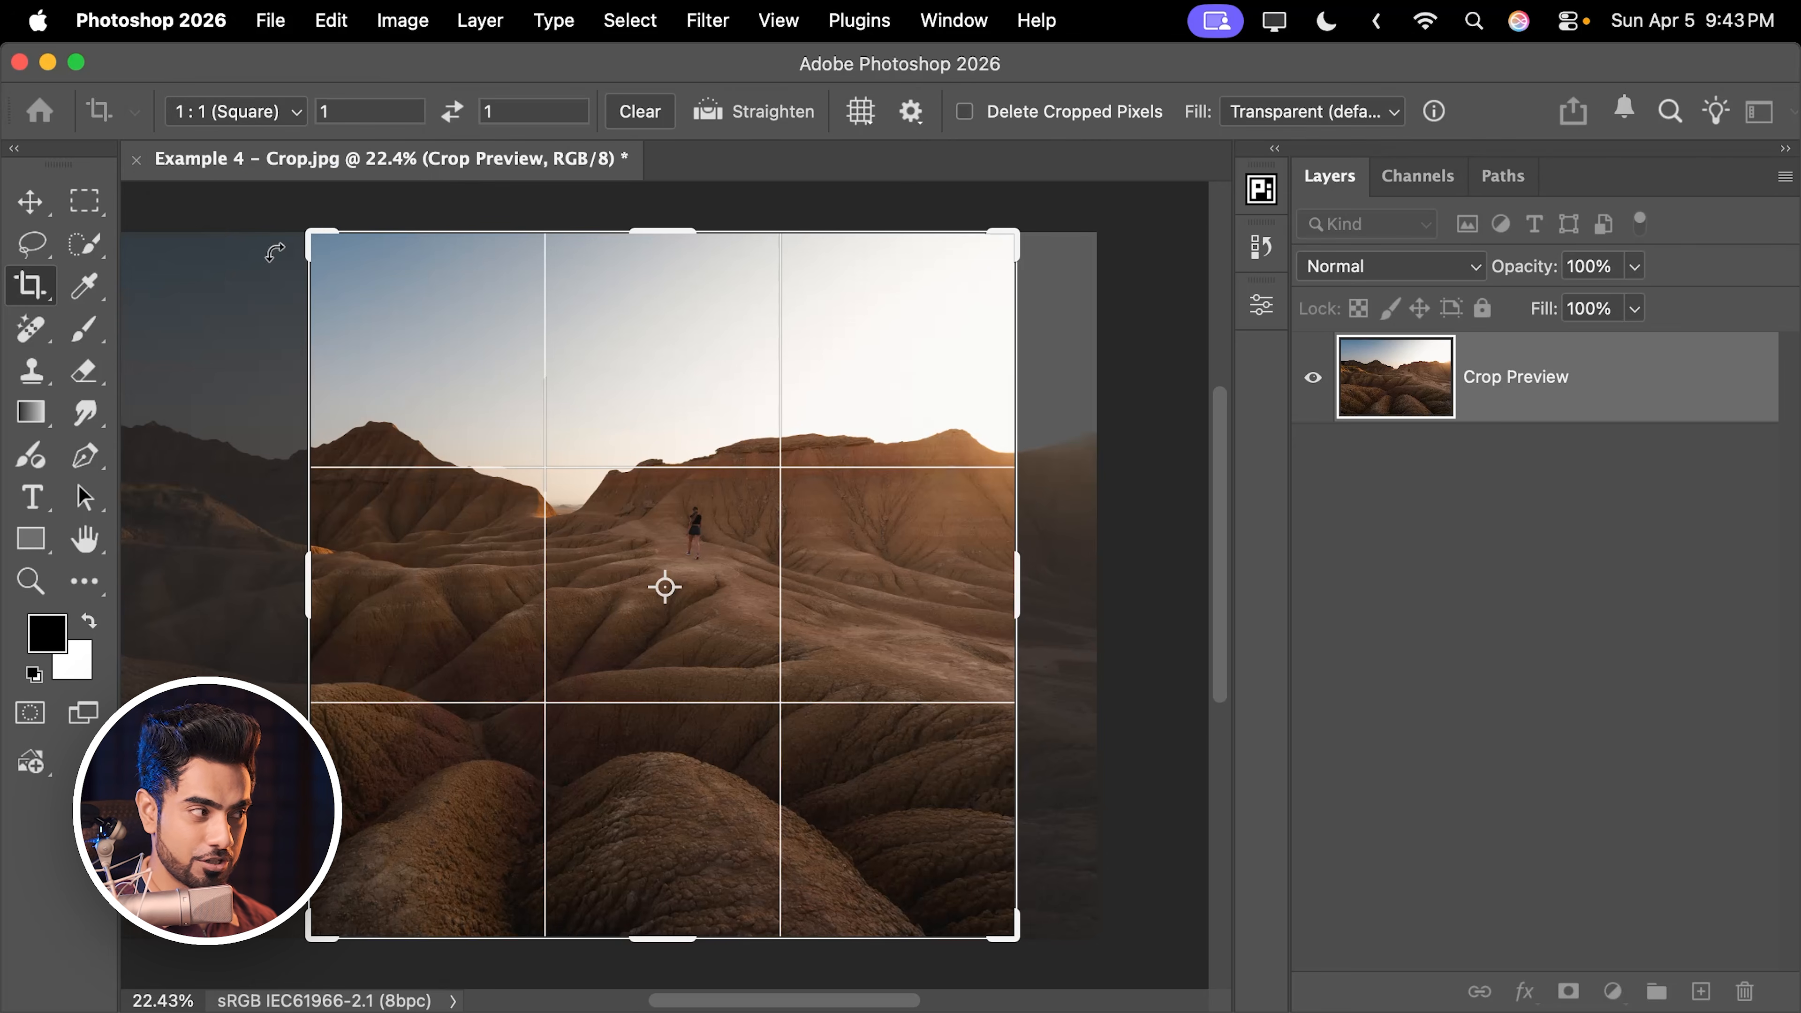
left_click_drag(310, 240, 278, 356)
left_click_drag(972, 897, 918, 823)
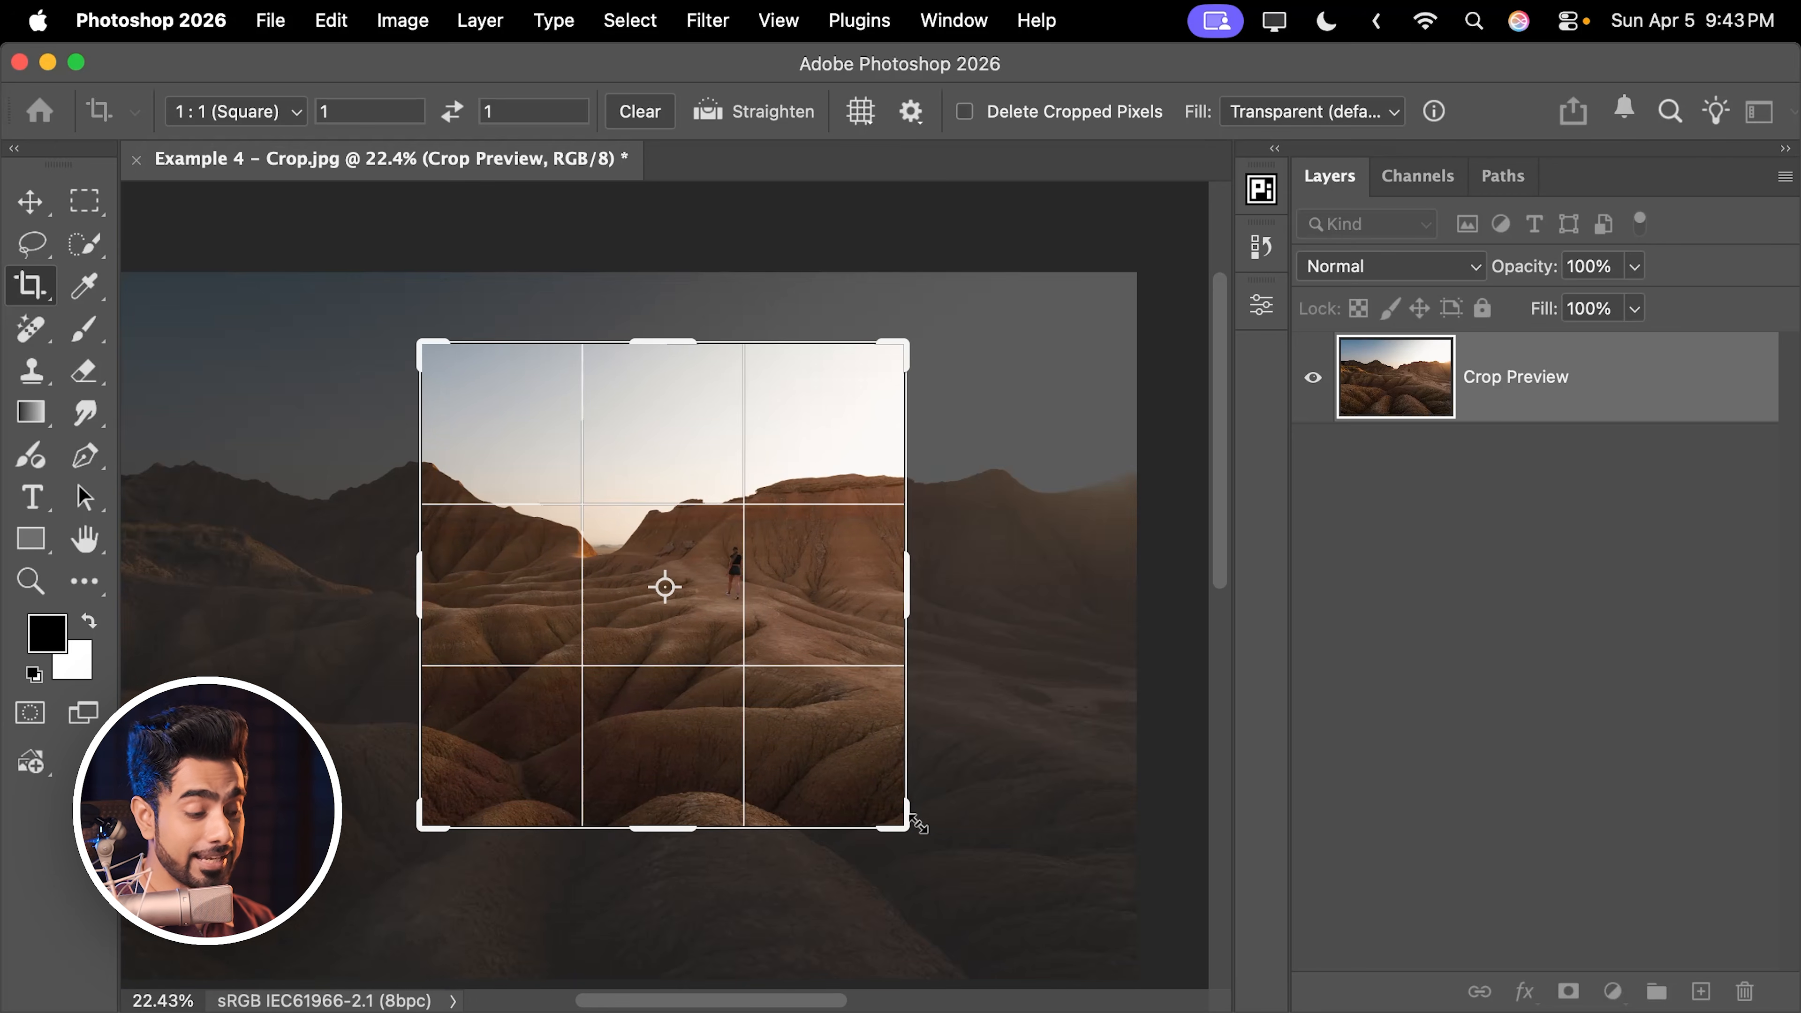
key("Return")
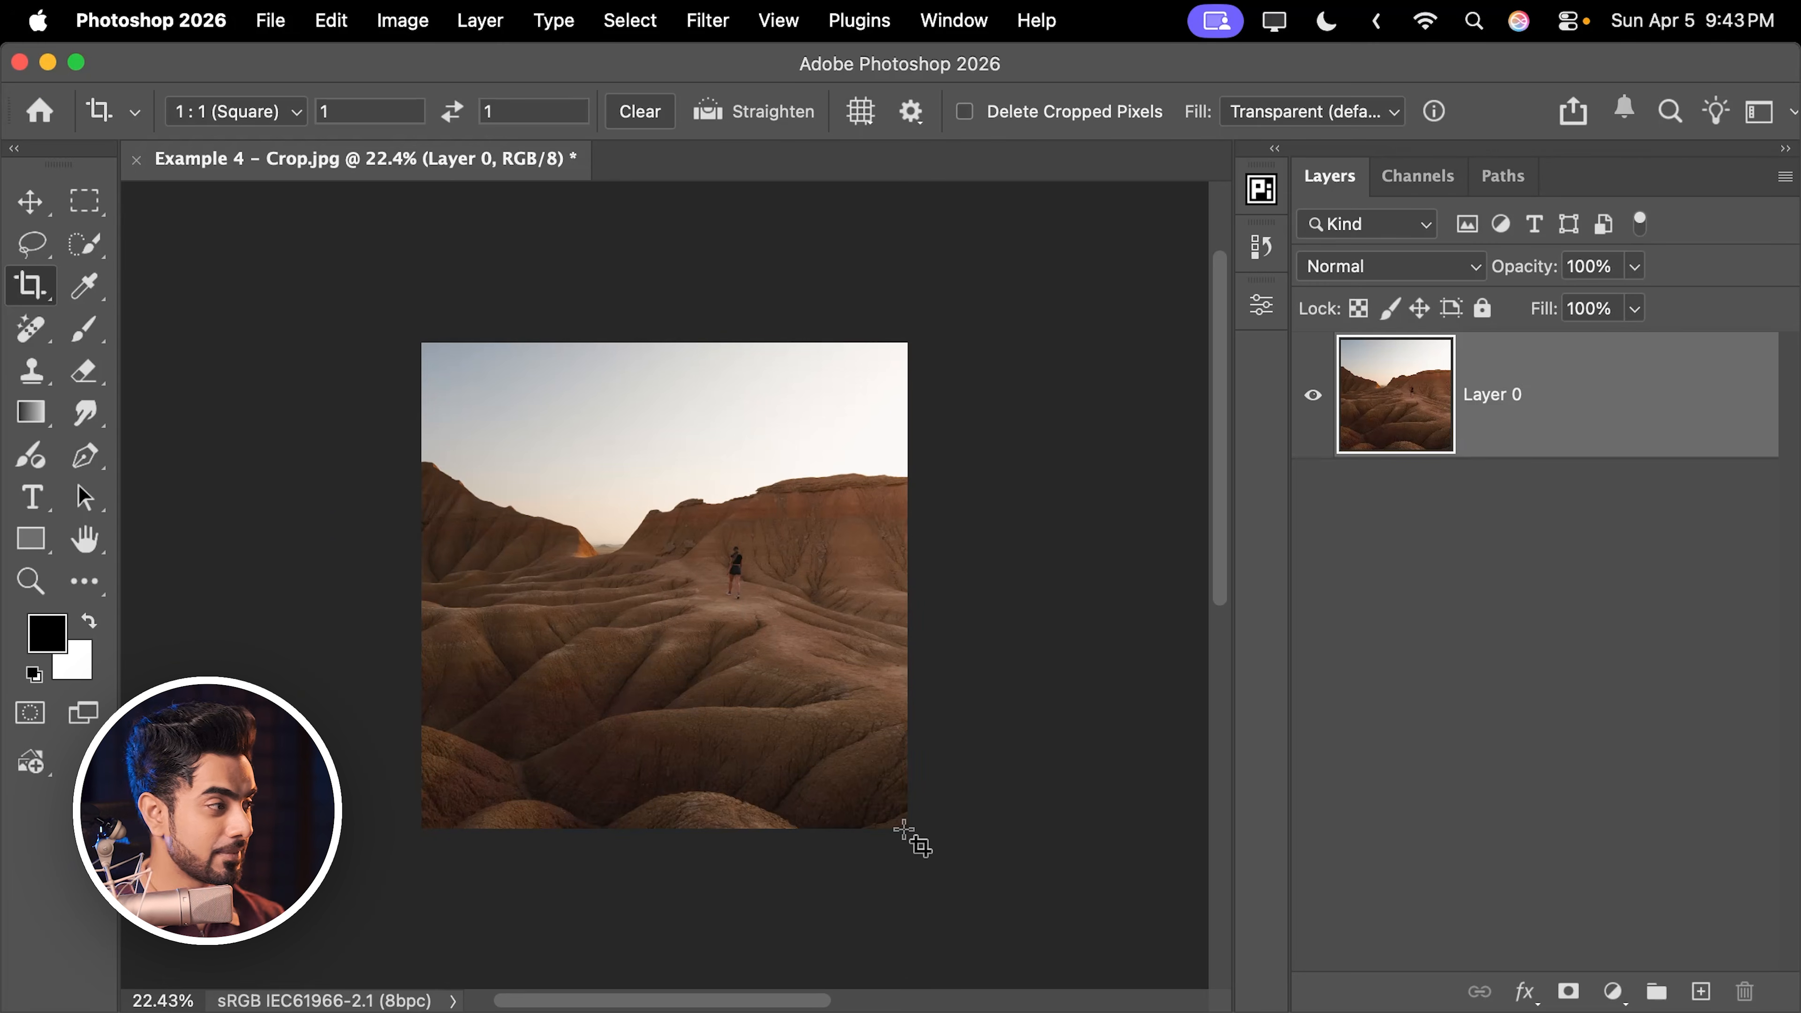
- Set the crop ratio to 16 : 9, enlarge the crop frame to reveal more landscape around the person, and apply it
left_click(251, 120)
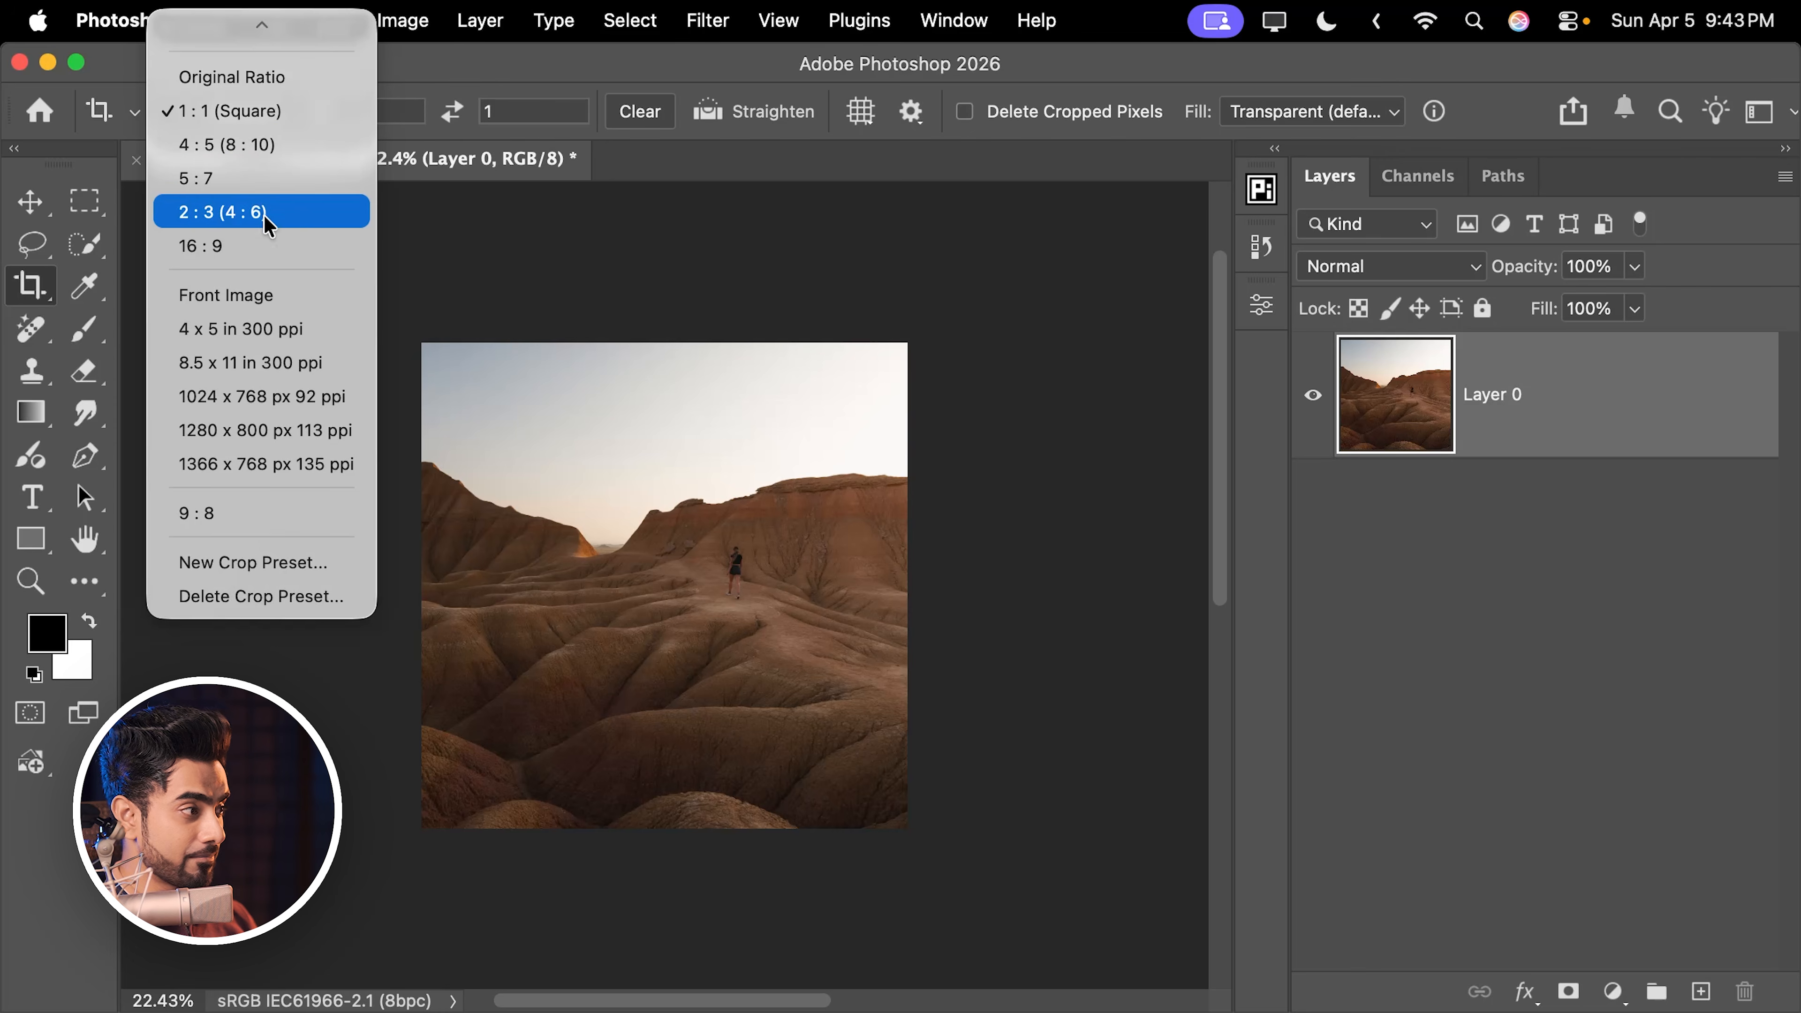
left_click(205, 247)
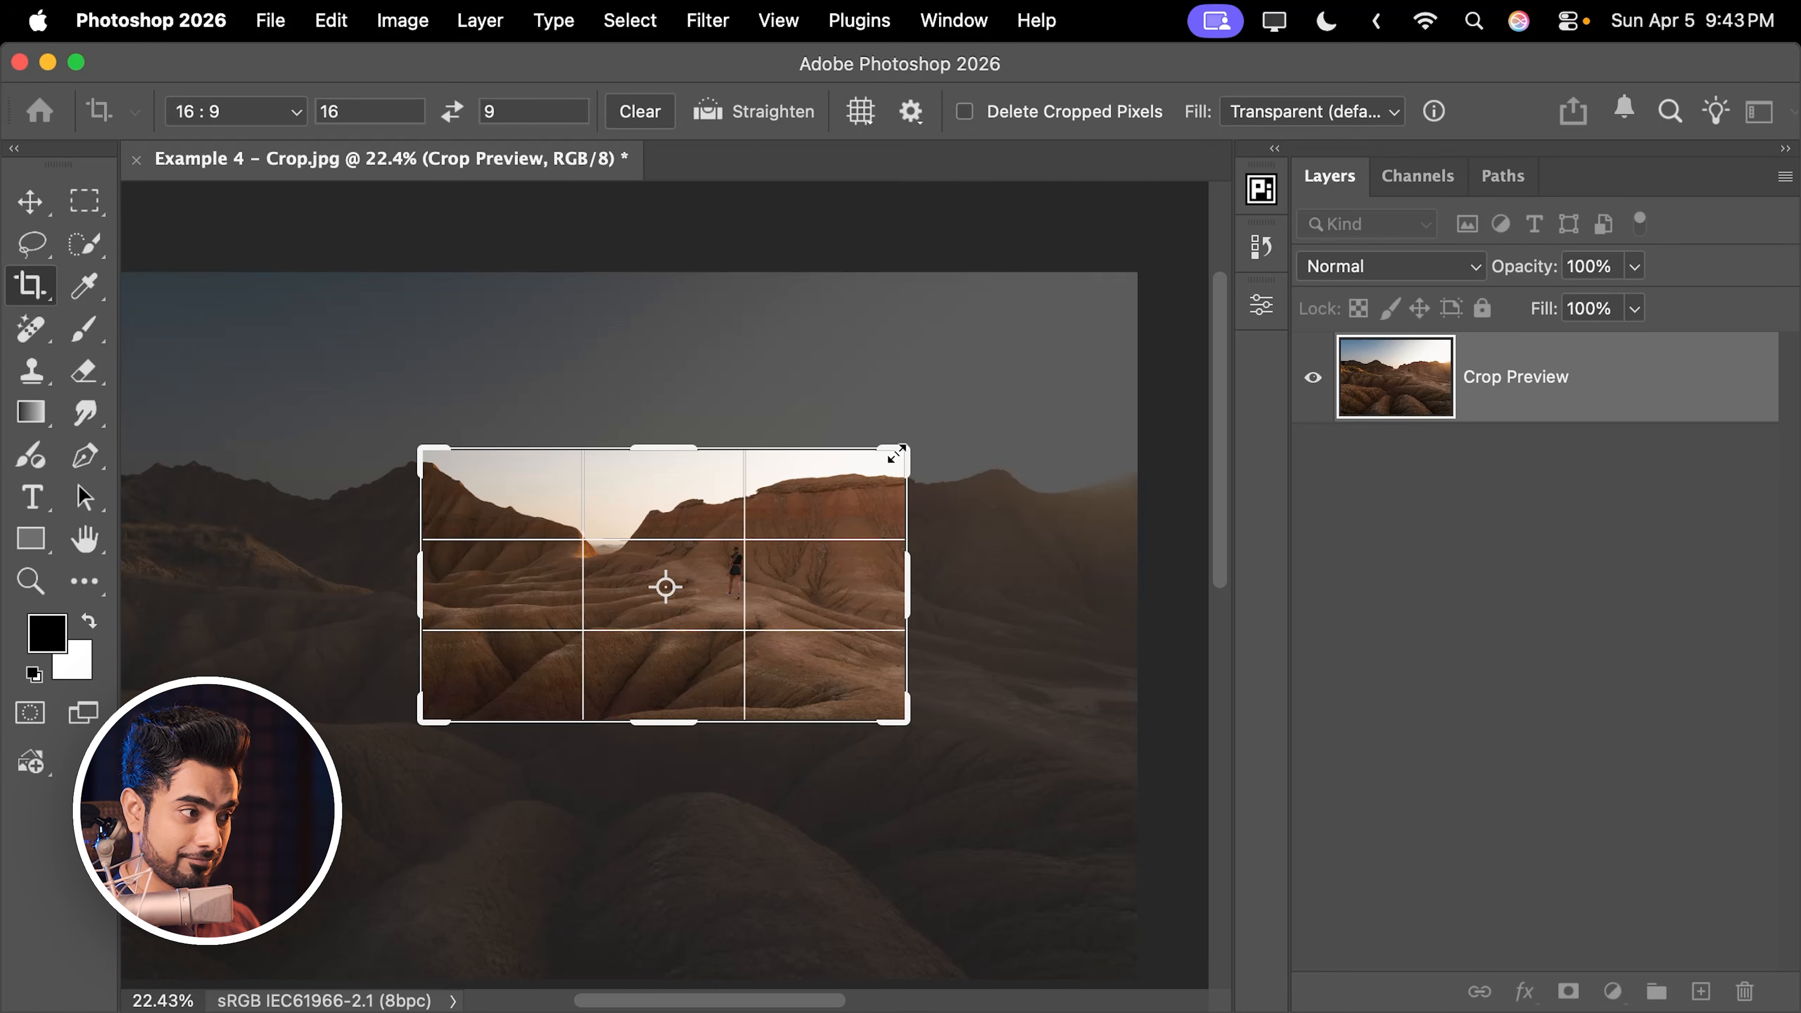
left_click_drag(896, 455, 994, 401)
left_click_drag(340, 758, 206, 842)
mouse_move(586, 602)
left_mouse_down()
mouse_move(596, 588)
mouse_move(562, 606)
left_mouse_up()
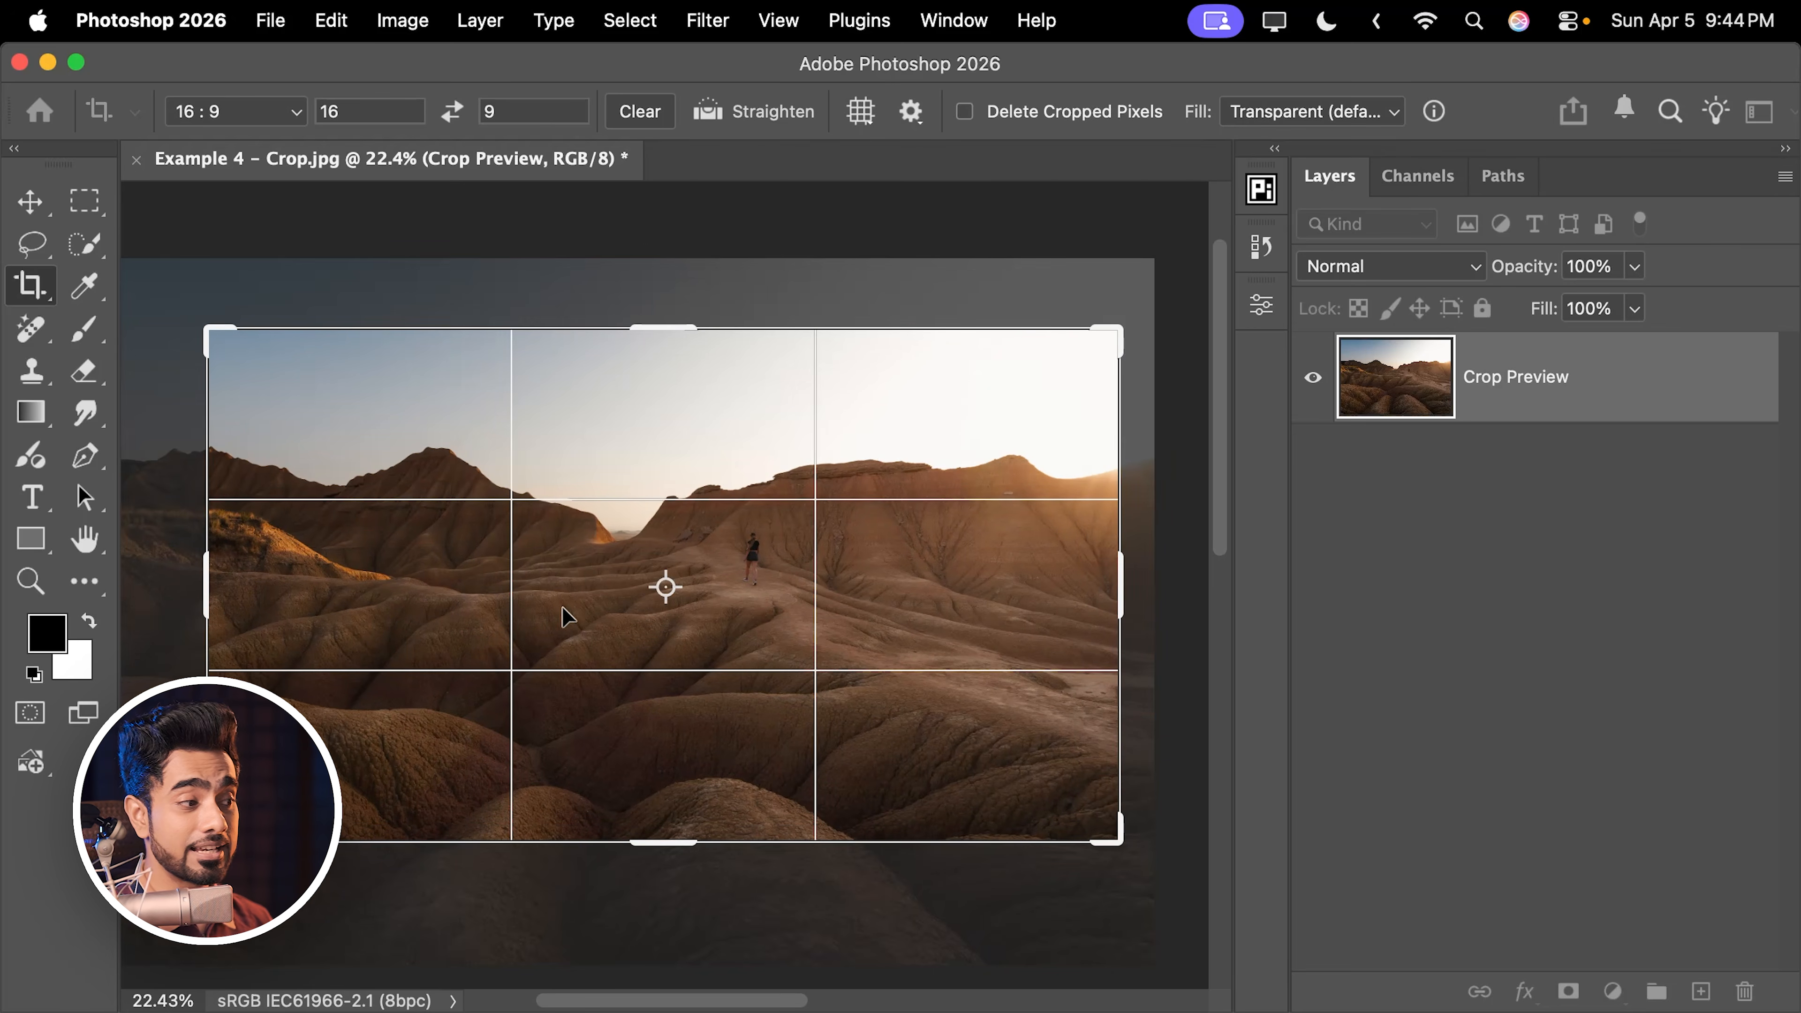
key("Return")
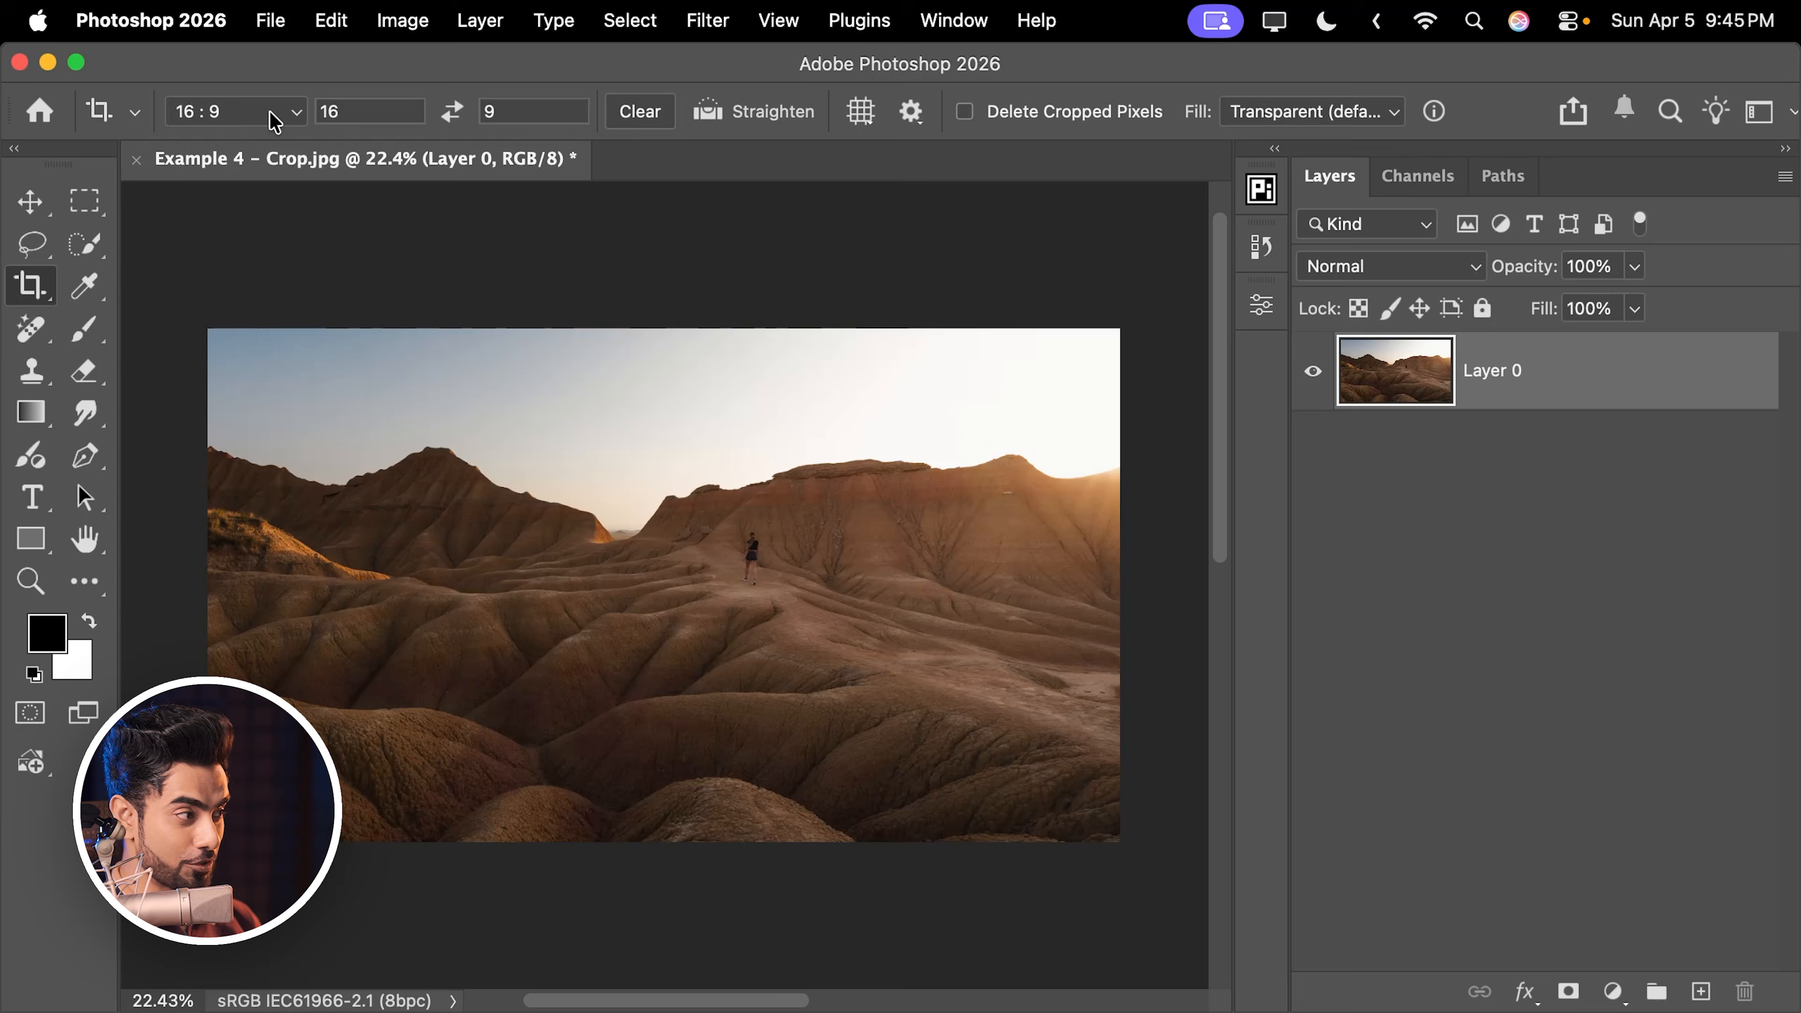
- Clear the preset crop ratio and enter a custom ratio of 21 : 9
left_click(274, 113)
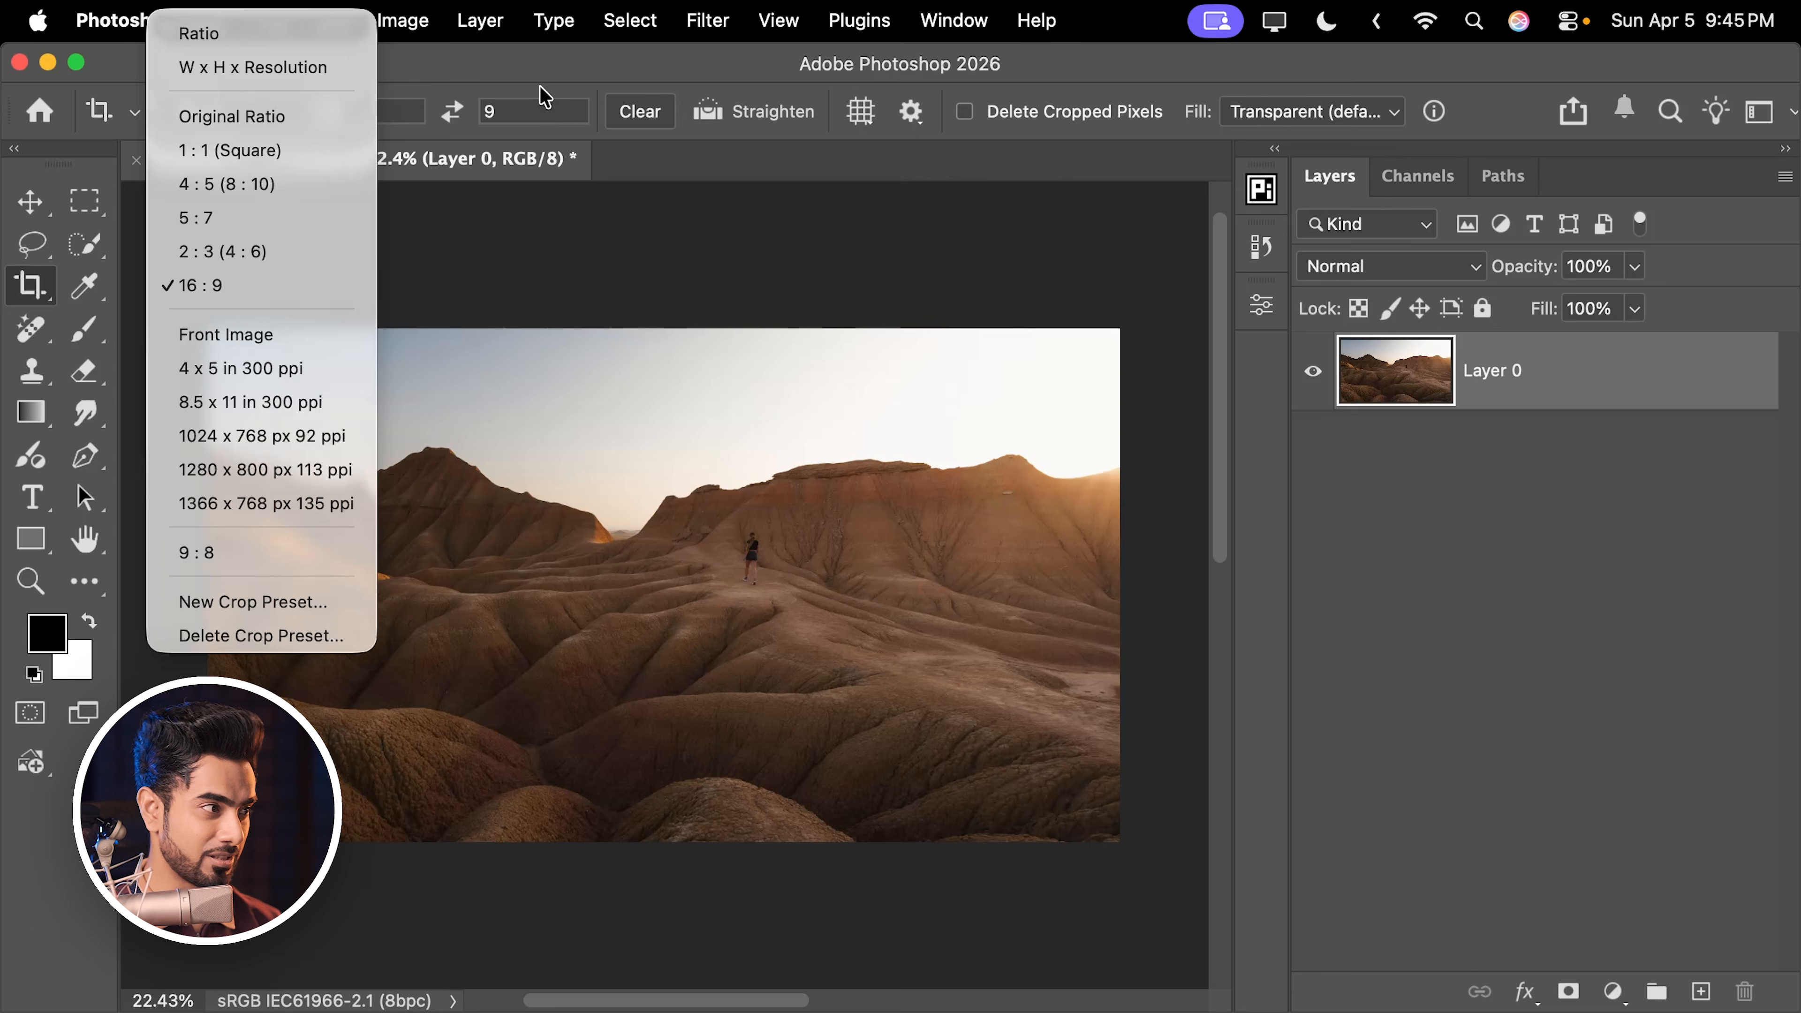
left_click(545, 96)
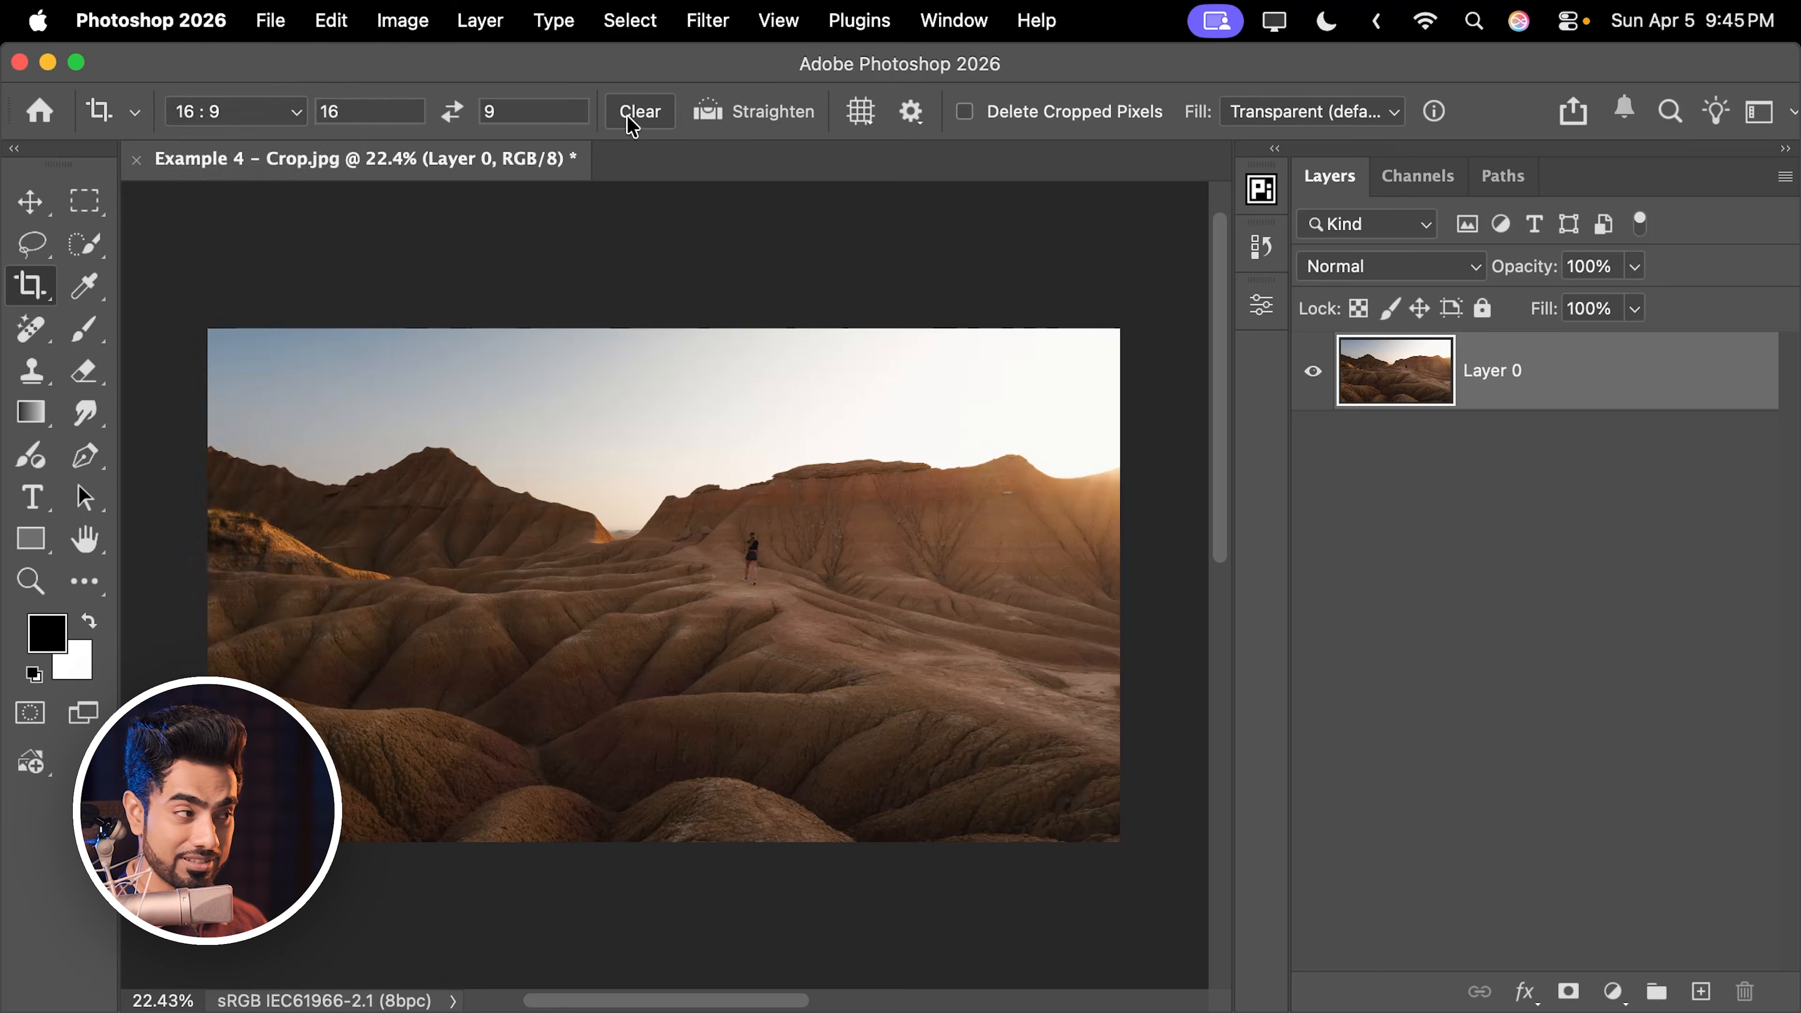
left_click(637, 113)
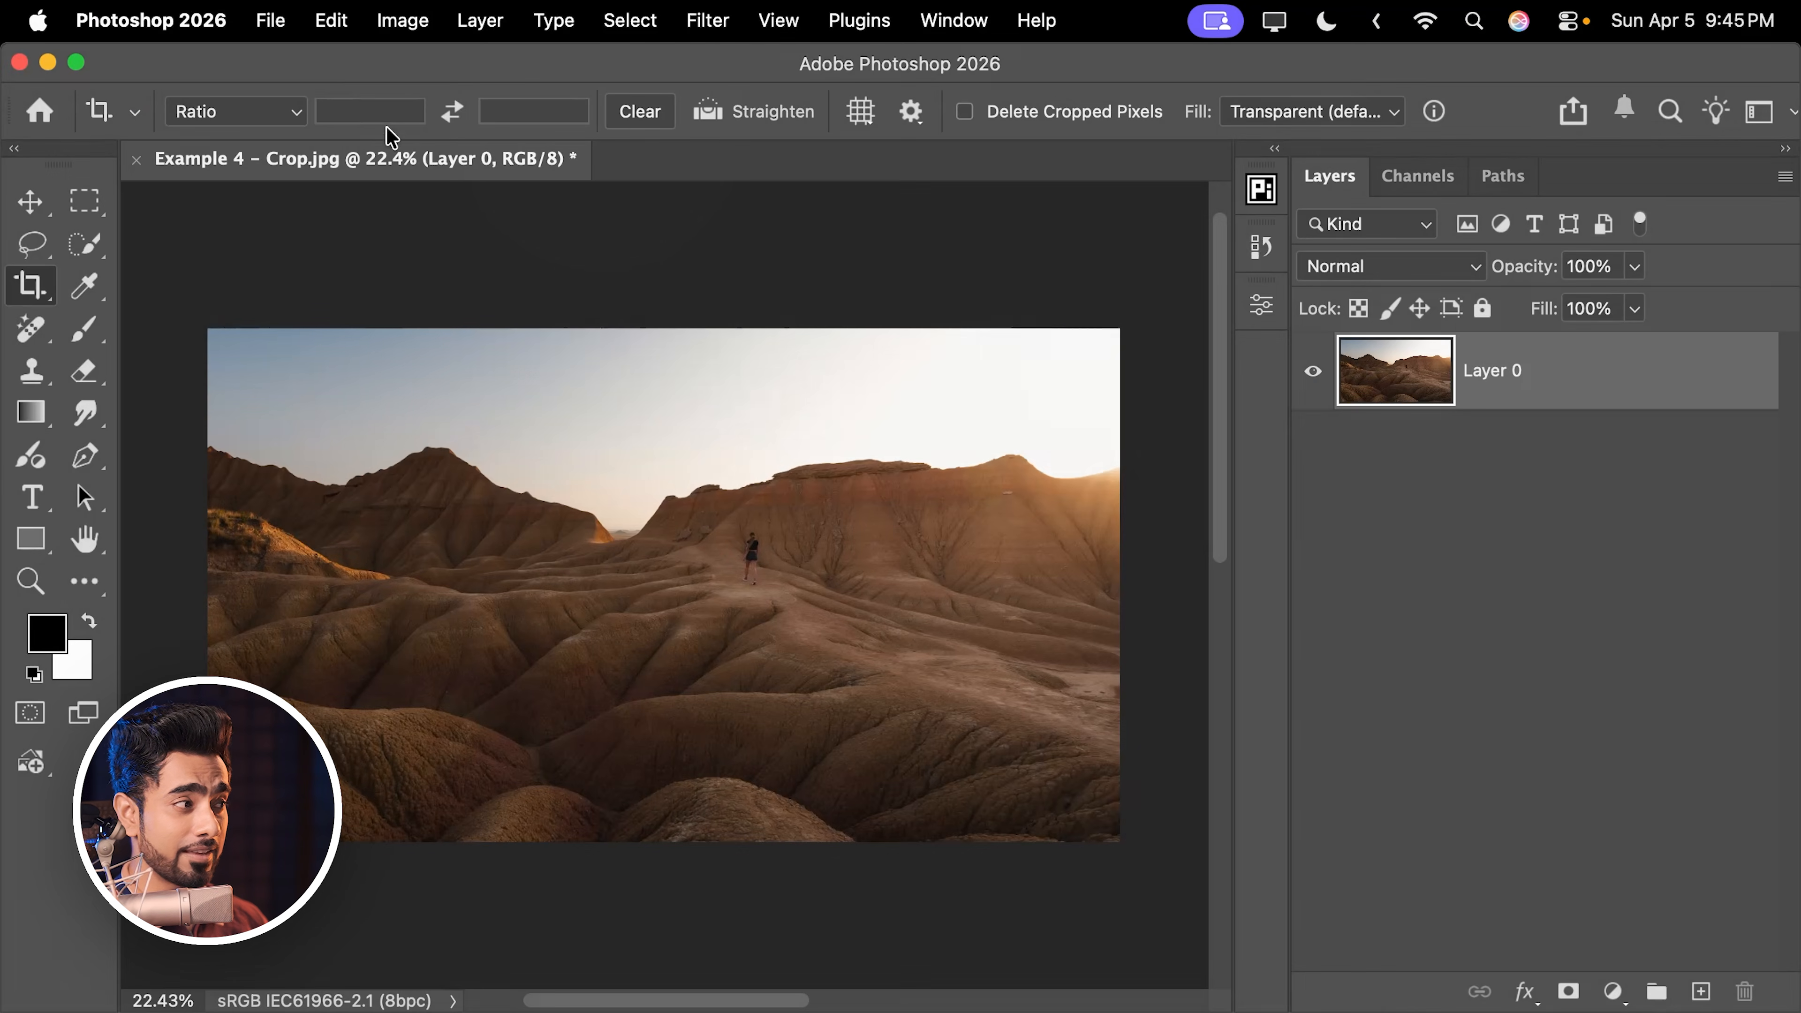
type("21")
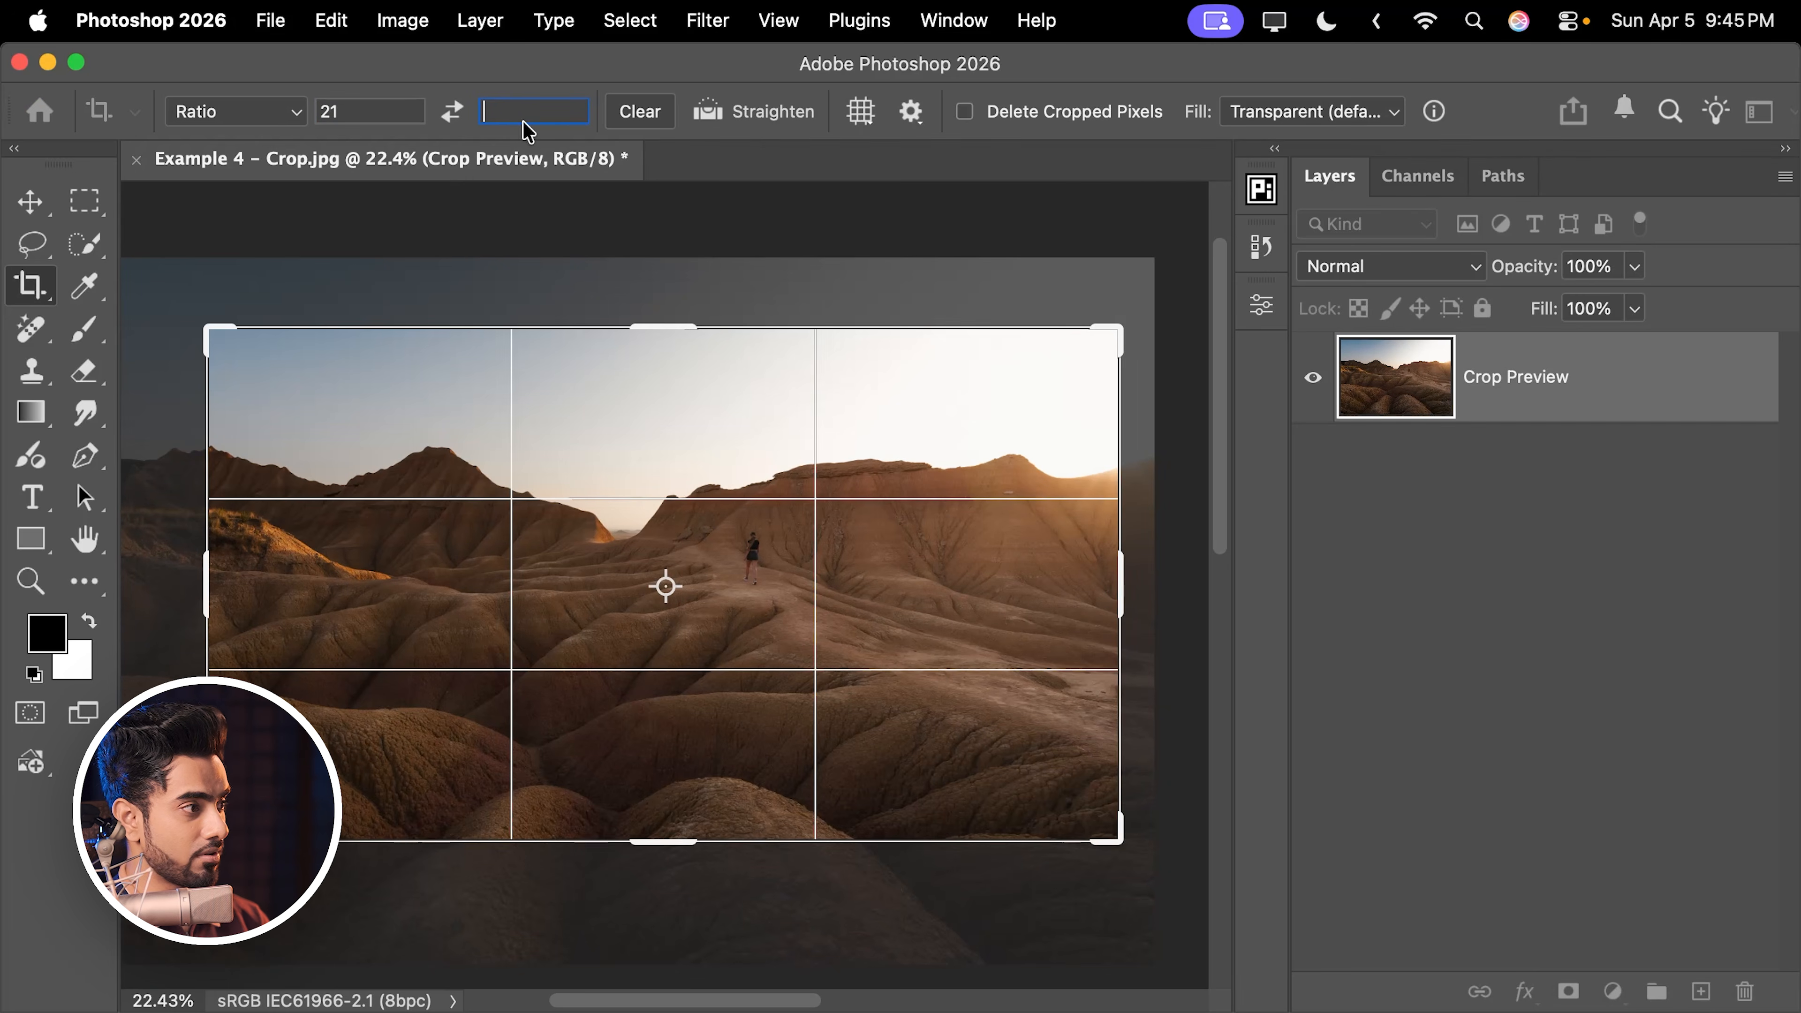
type("9")
- Enlarge the 21 : 9 crop frame to take in nearly the full width of the landscape and apply the crop
left_click_drag(222, 409, 152, 367)
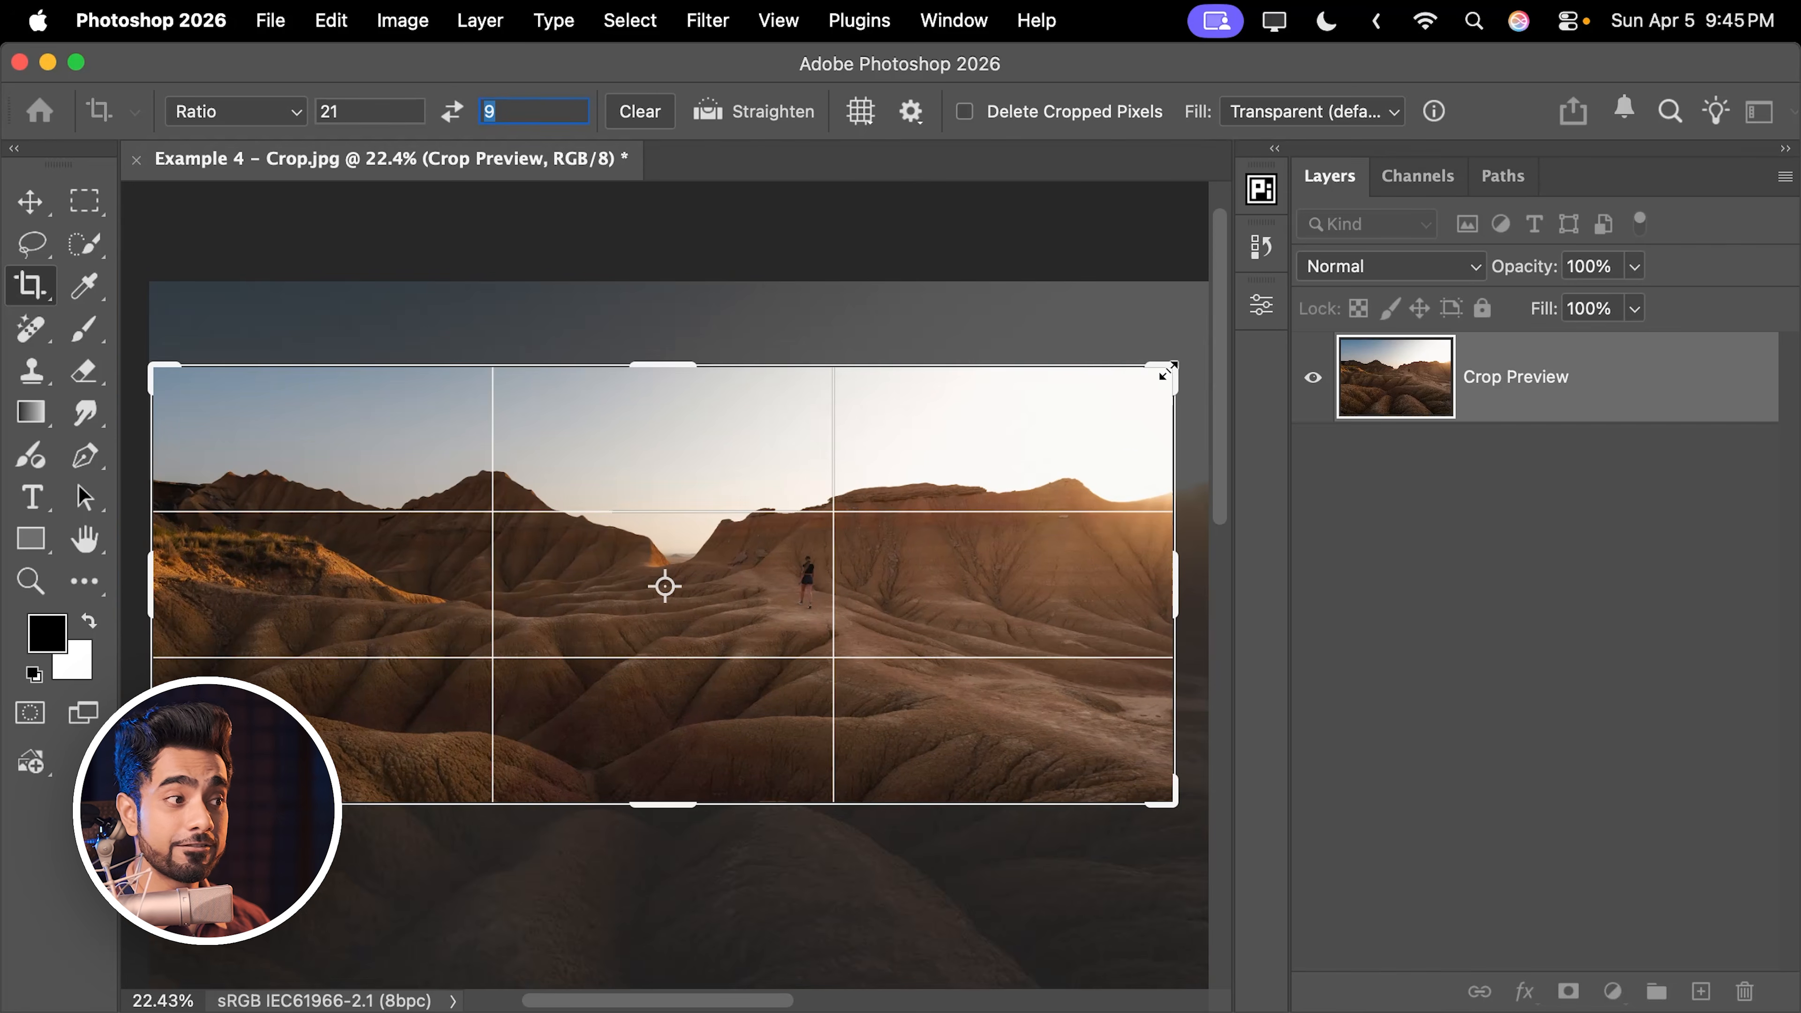
left_click_drag(1164, 372, 1191, 359)
left_click_drag(157, 389, 146, 363)
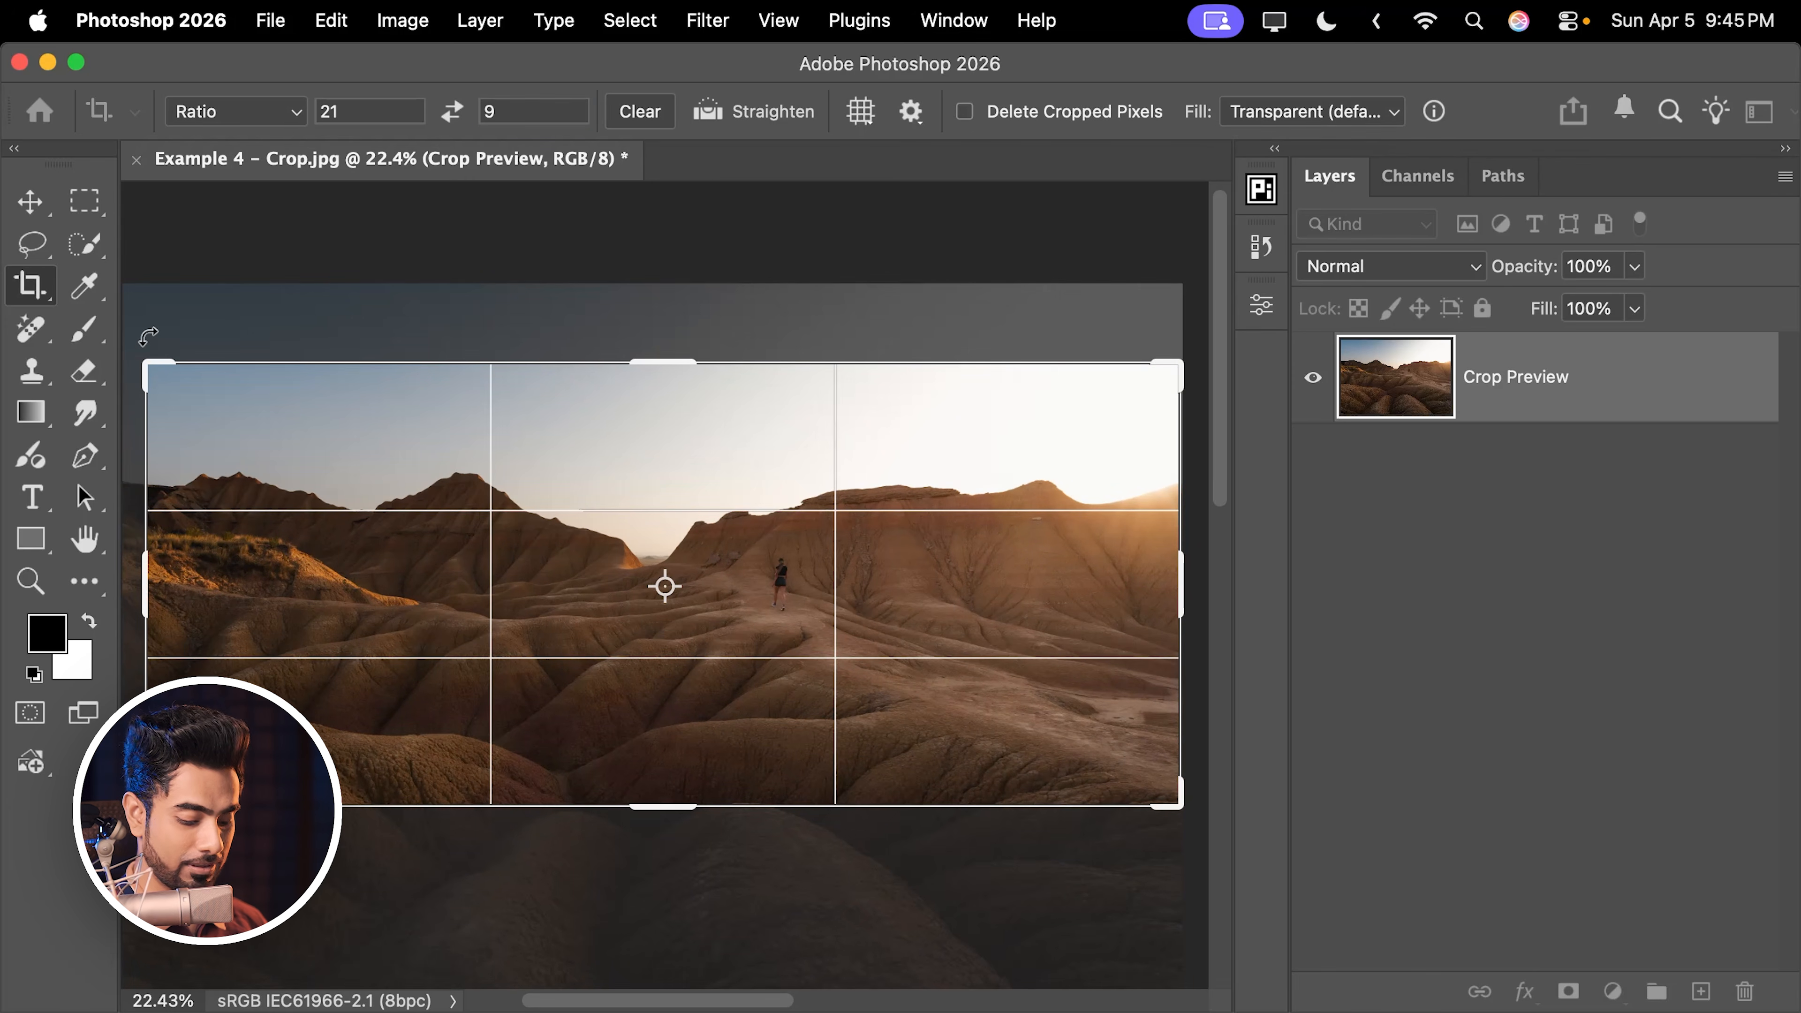
key("Return")
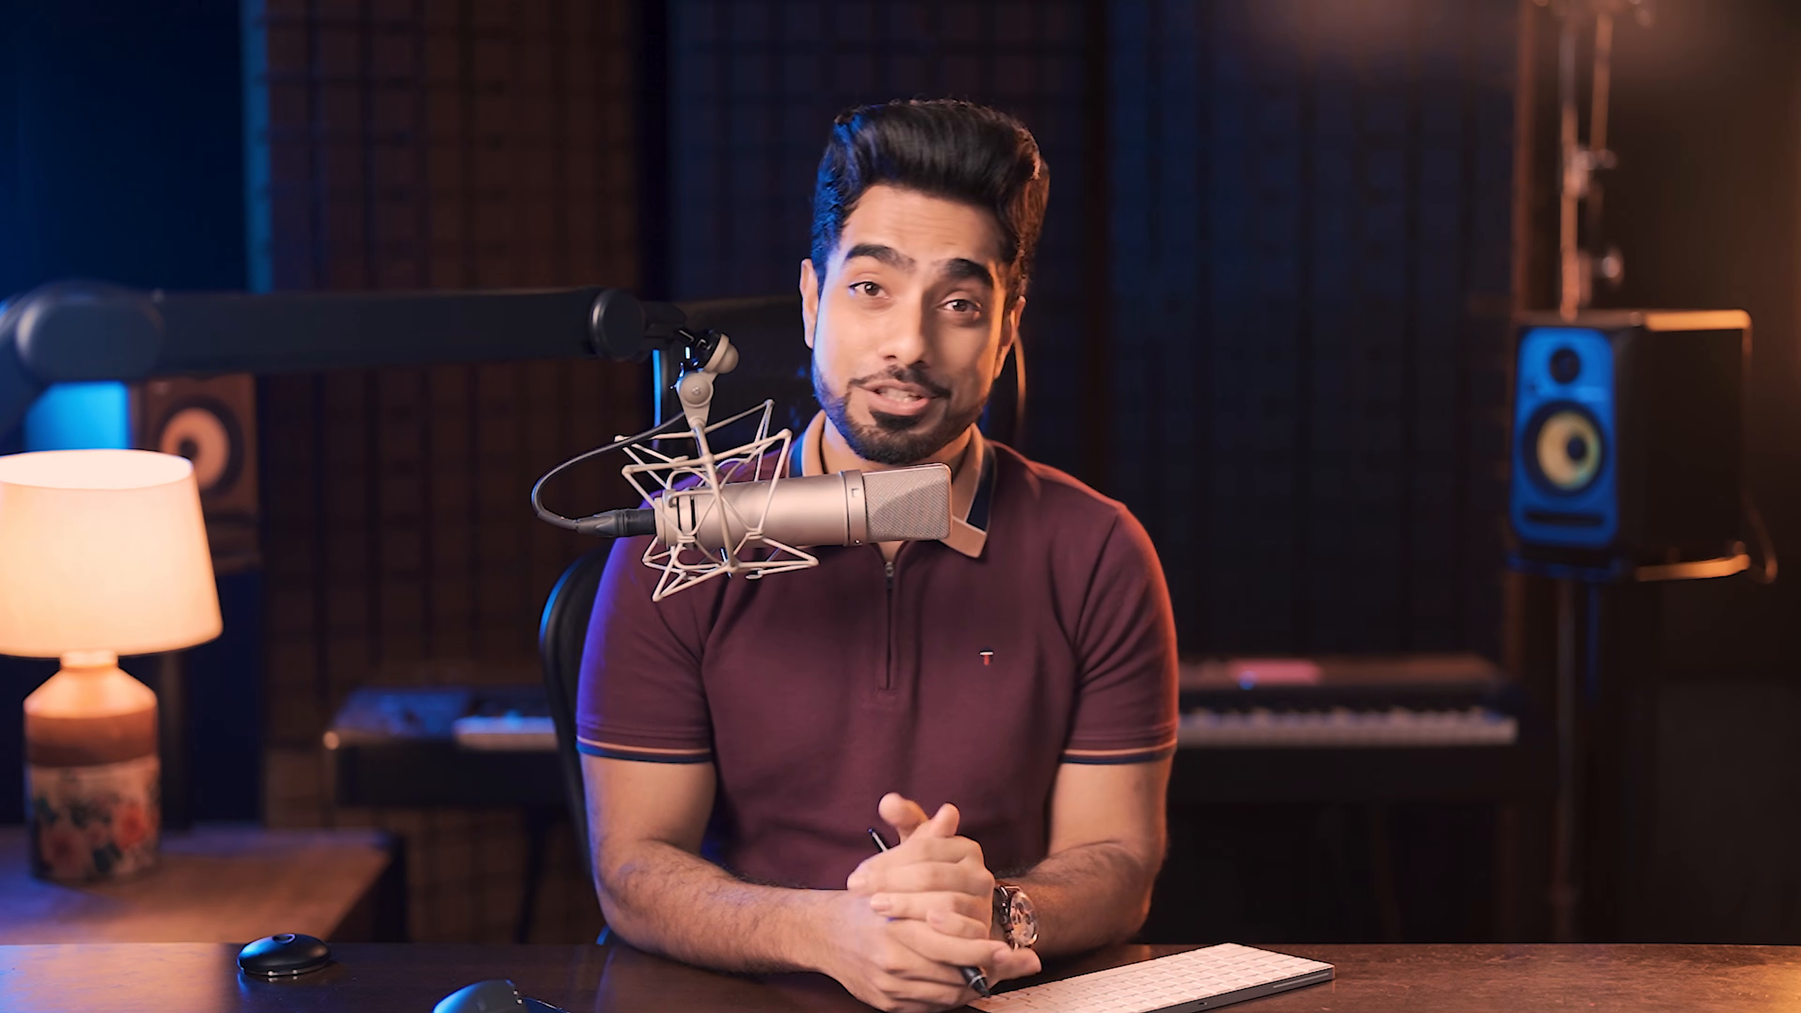
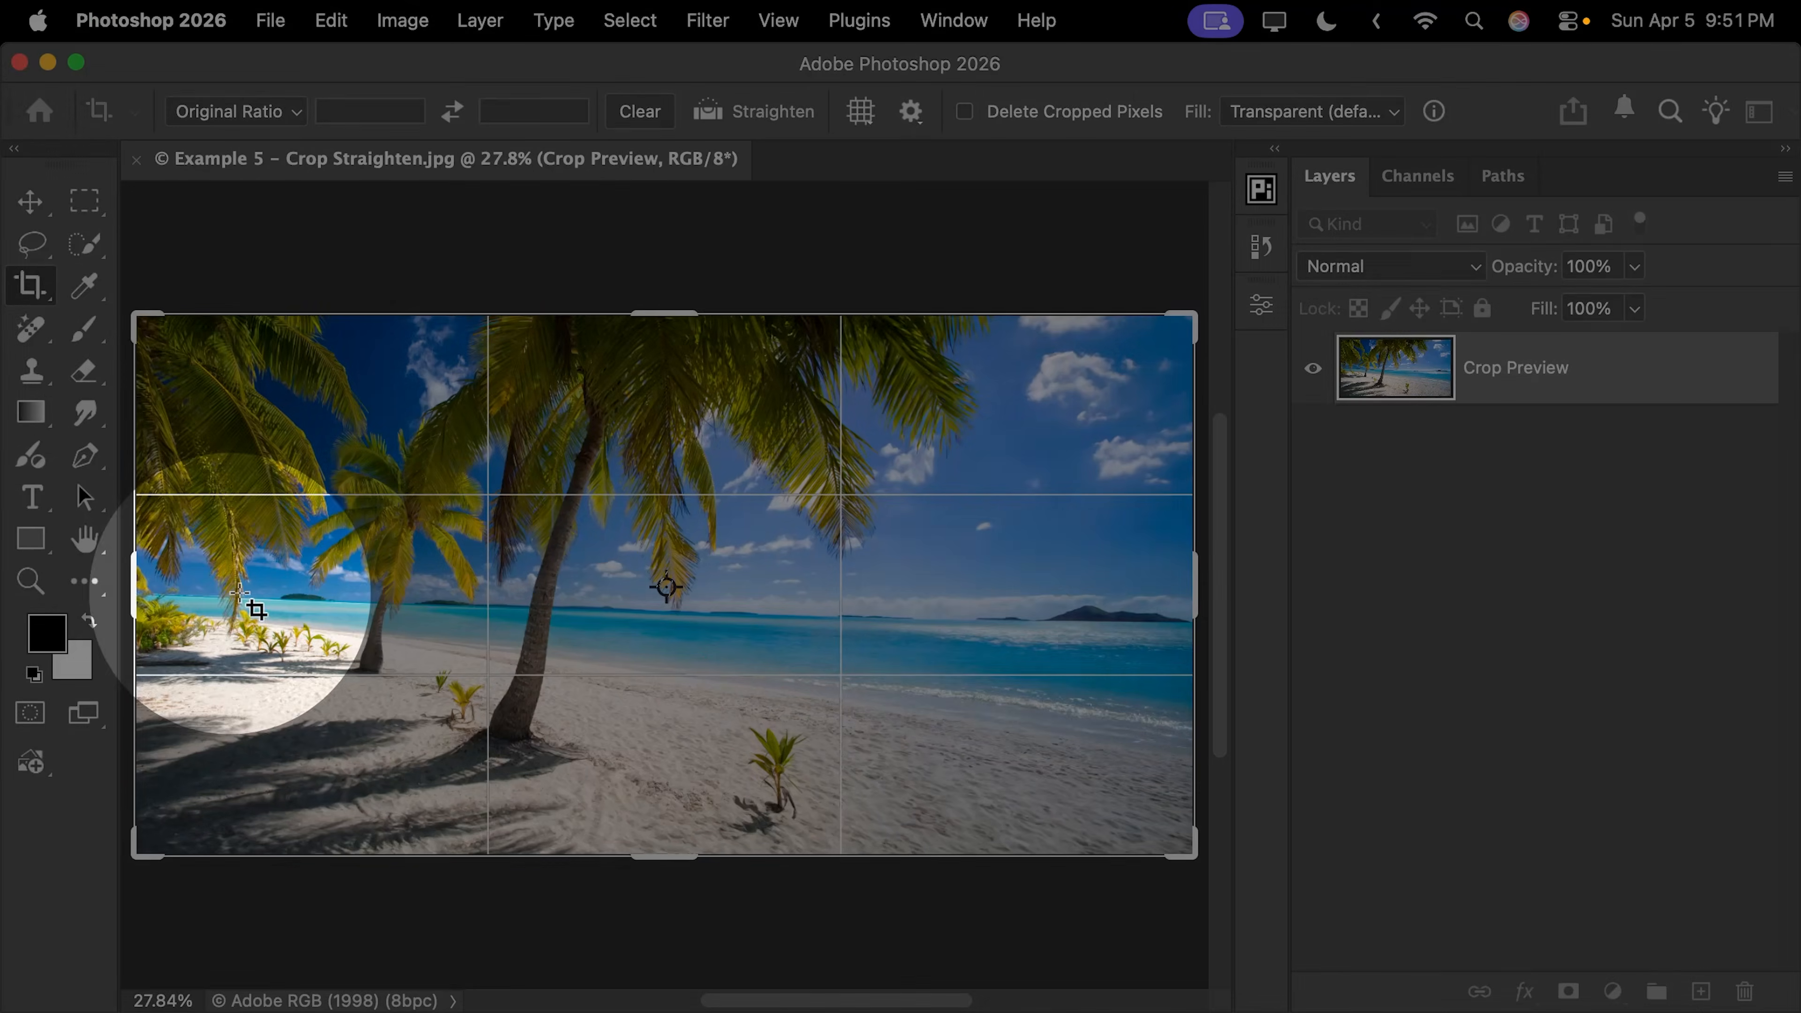
- Try rotating the beach photo by hand within the crop frame, and undo the rotation
key("super+minus")
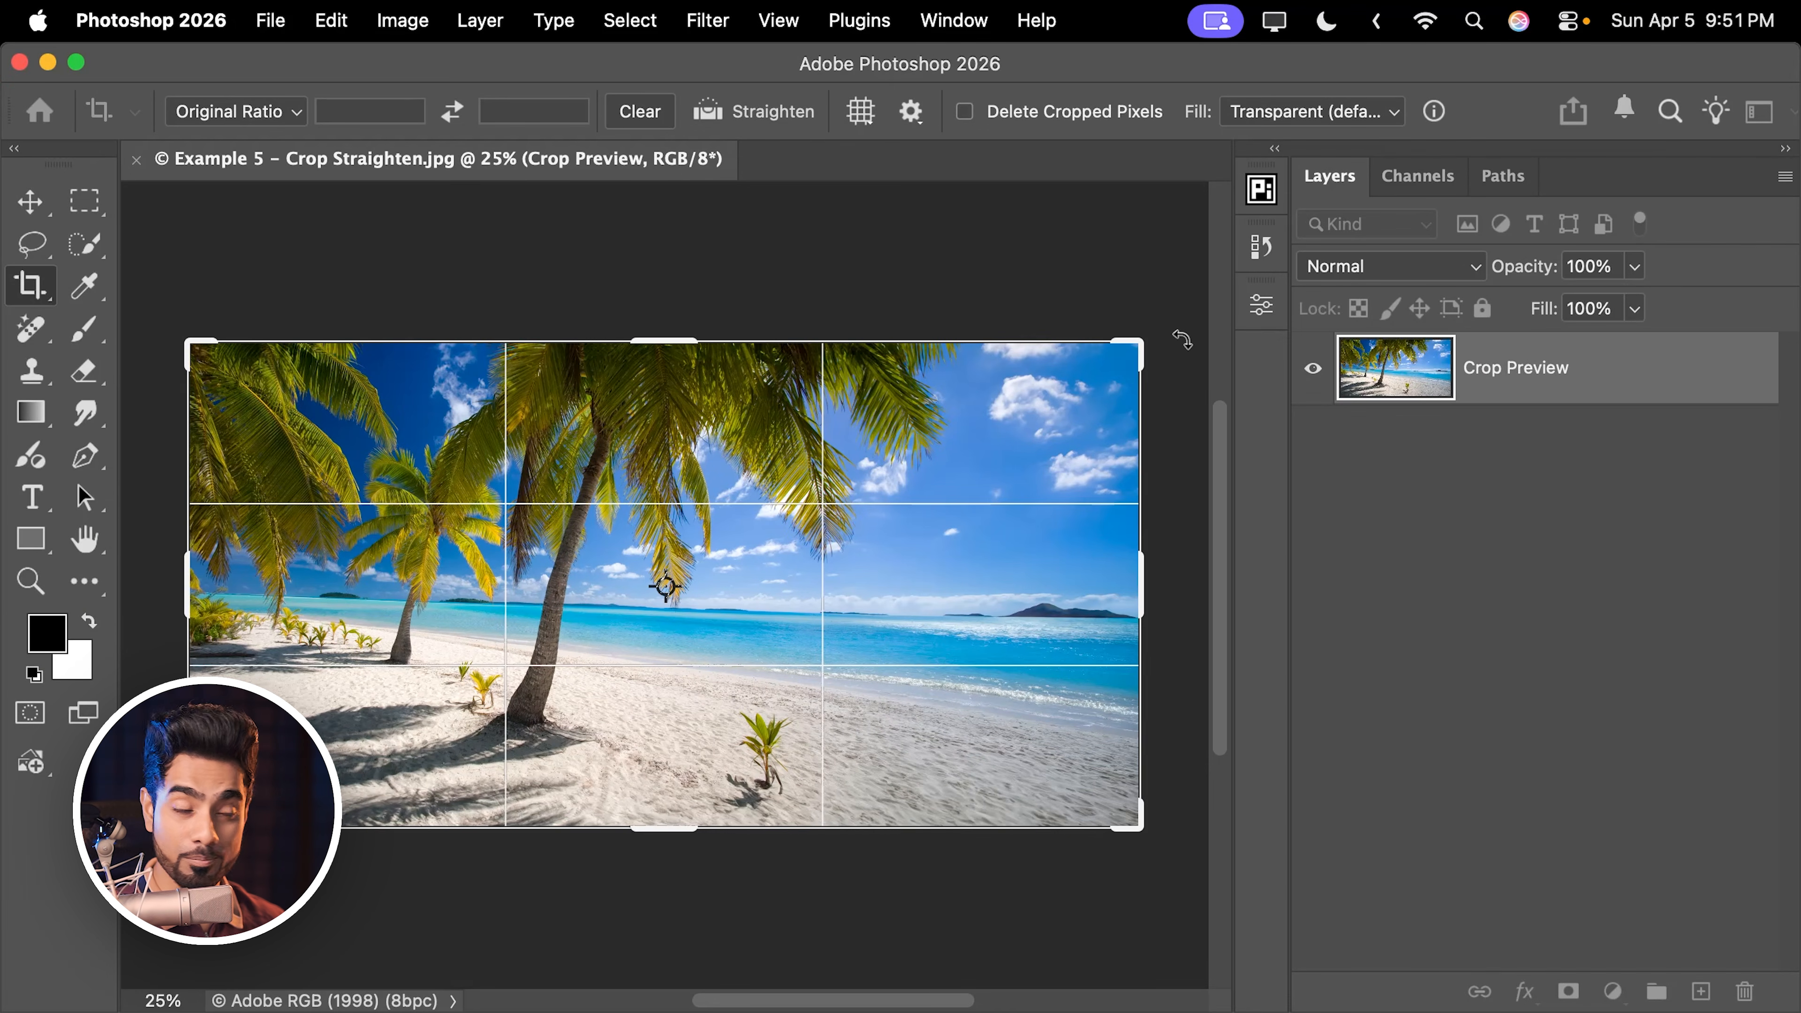
left_click_drag(1172, 315, 1165, 351)
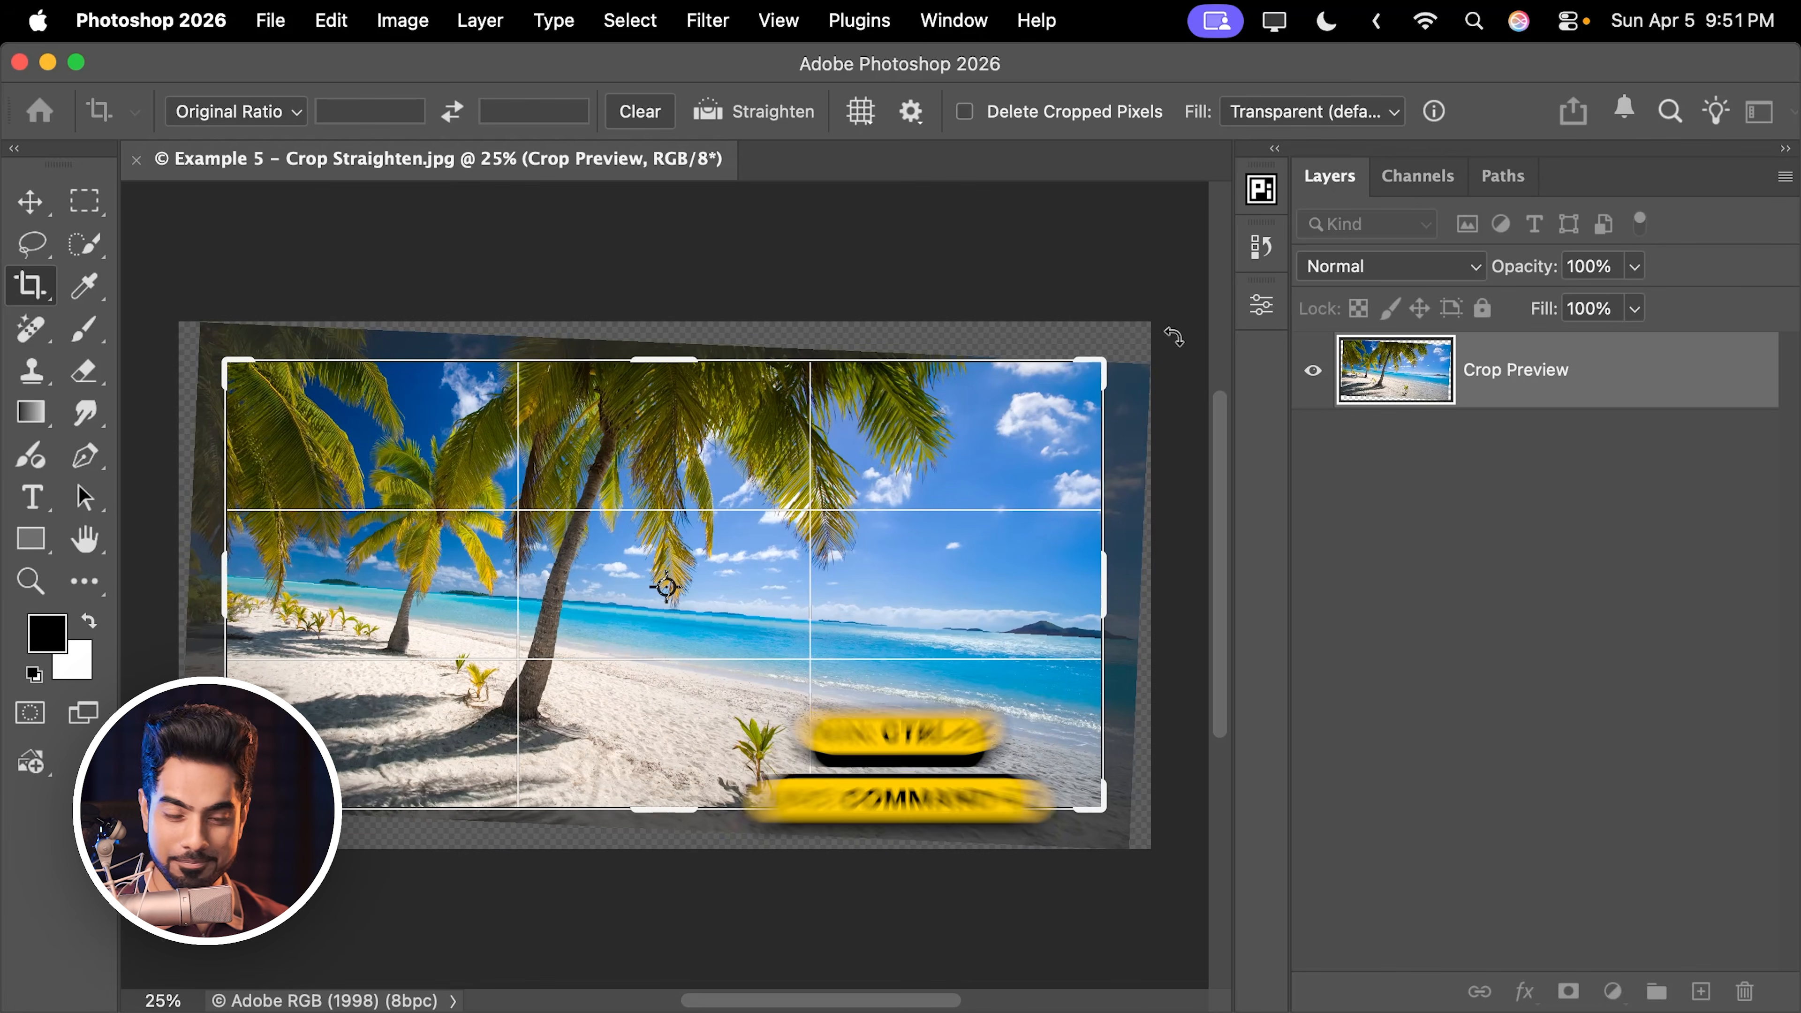
key("super+z")
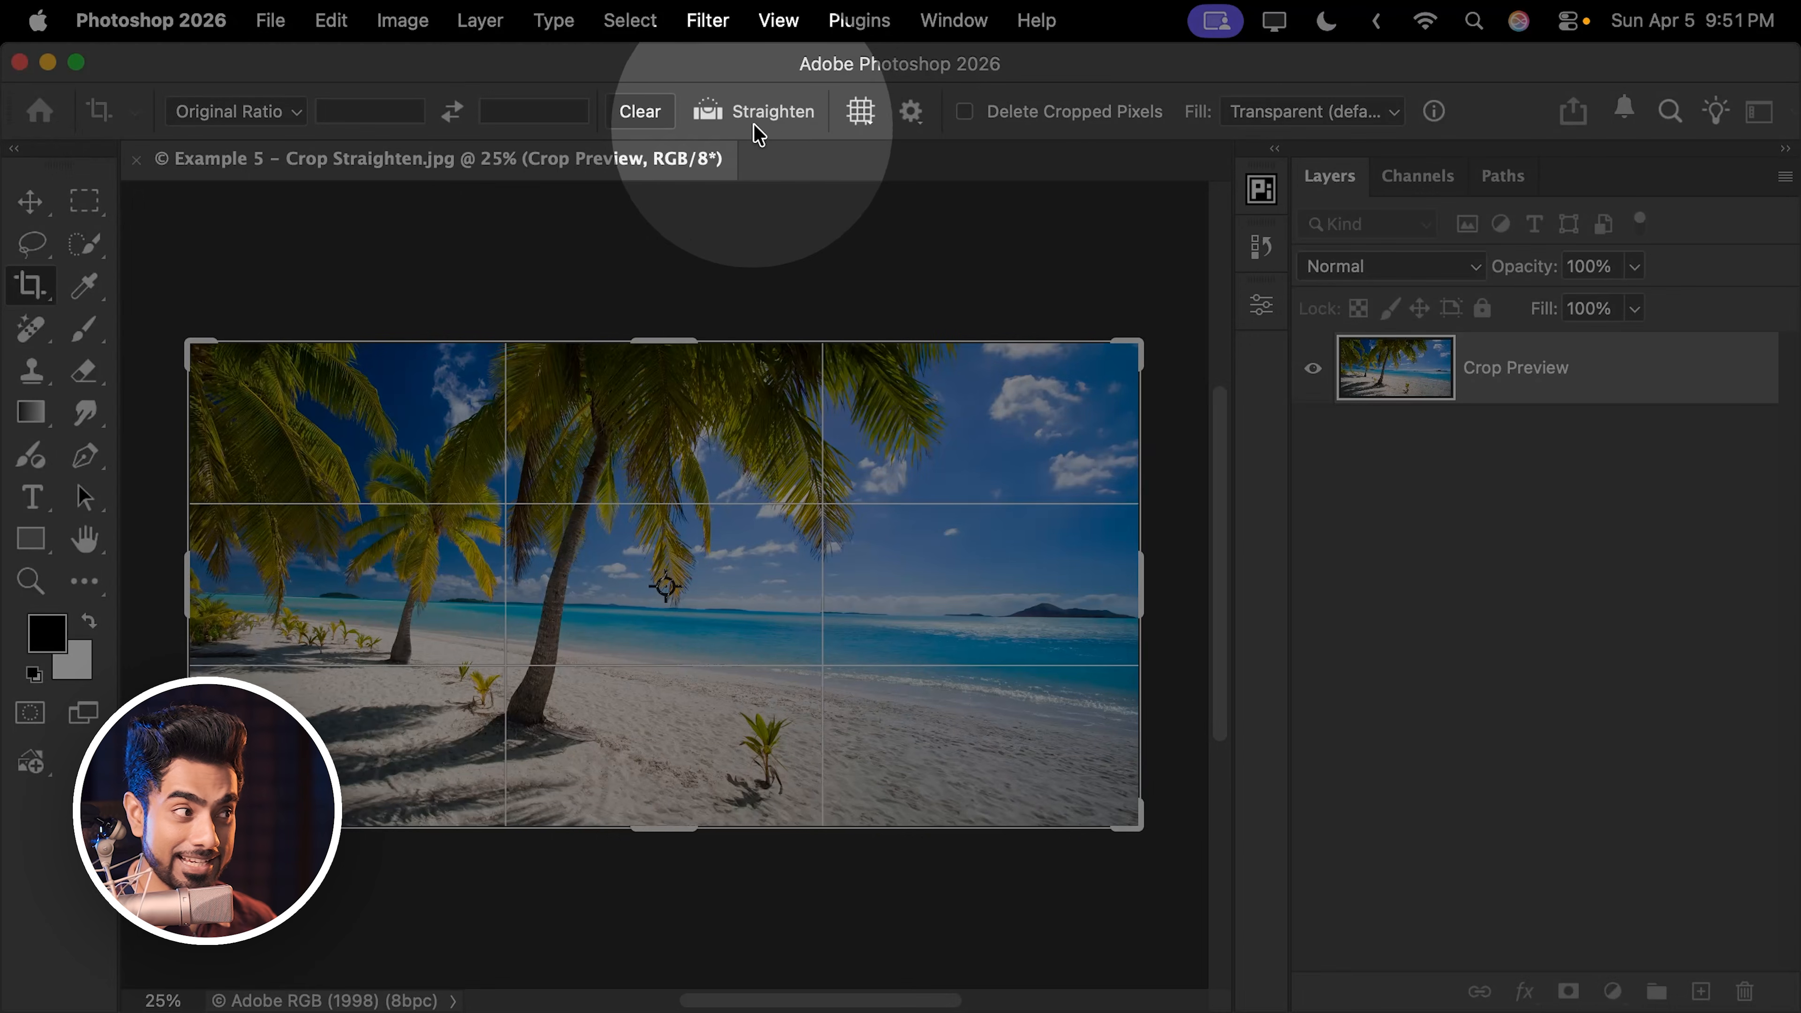
- Straighten the beach photo by tracing a line along the sea horizon across the image, and apply the crop
left_click(706, 113)
key("super+equal")
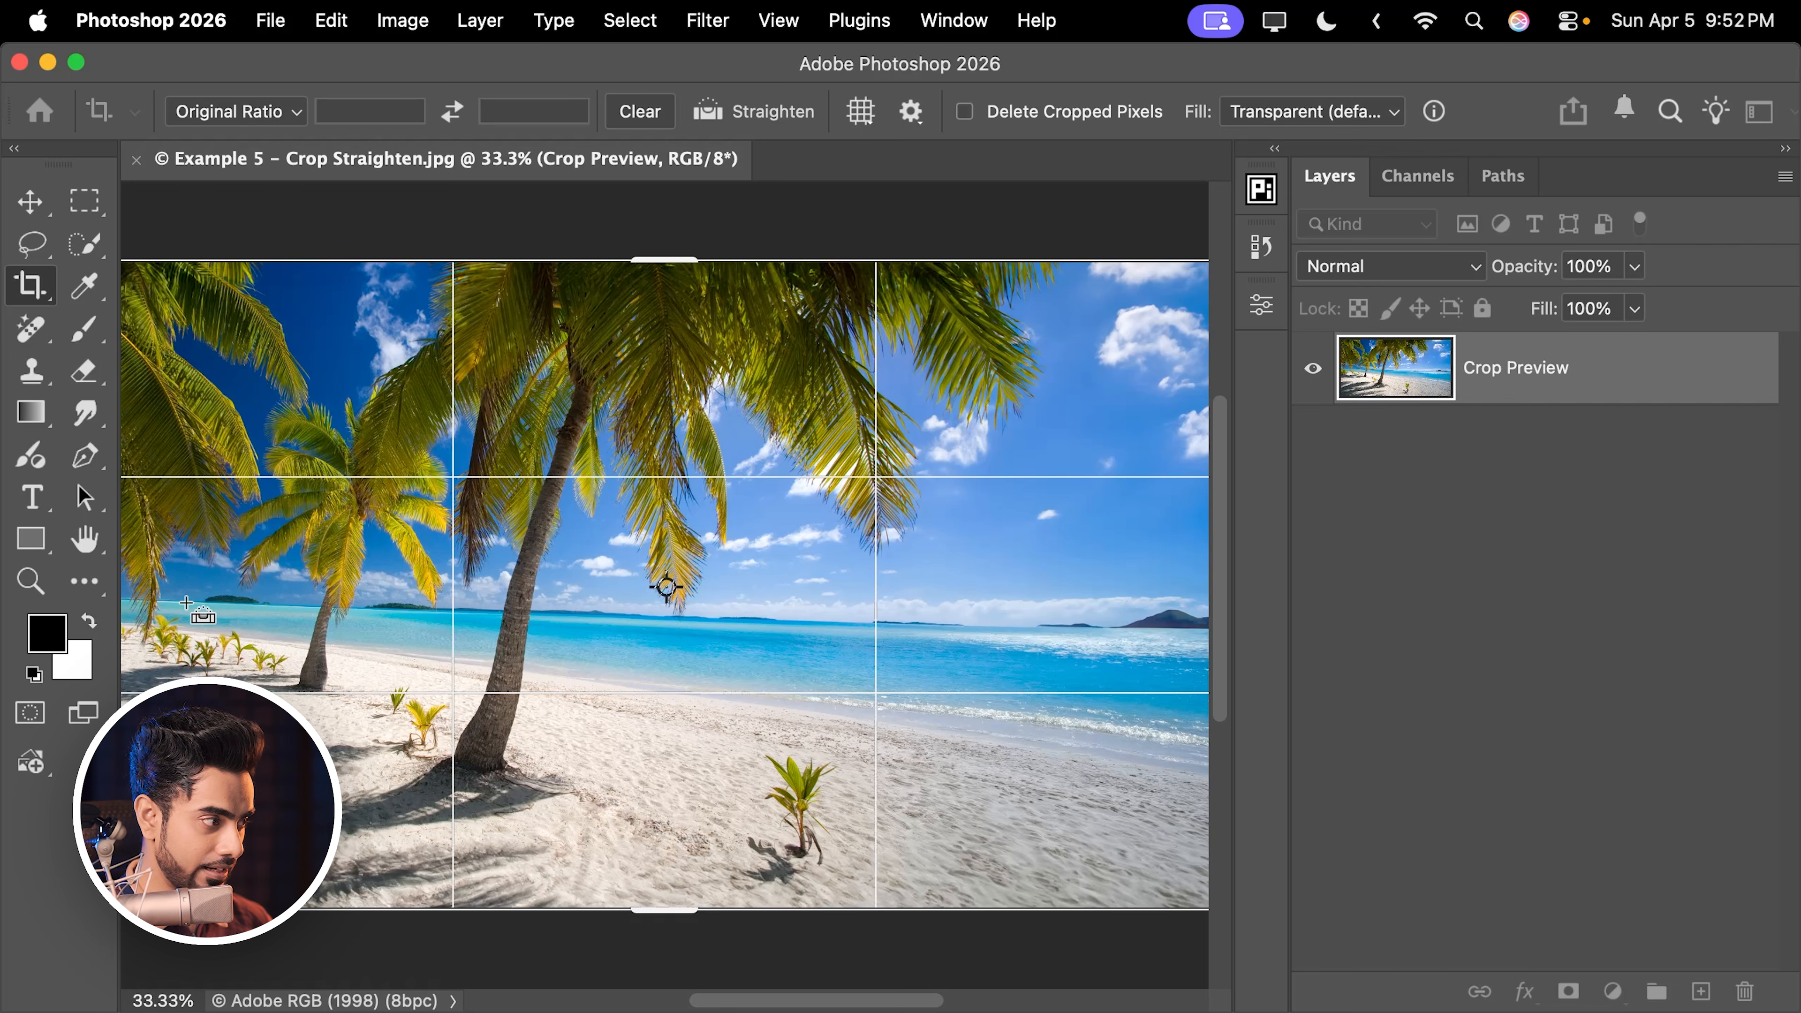
left_click_drag(187, 602, 231, 598)
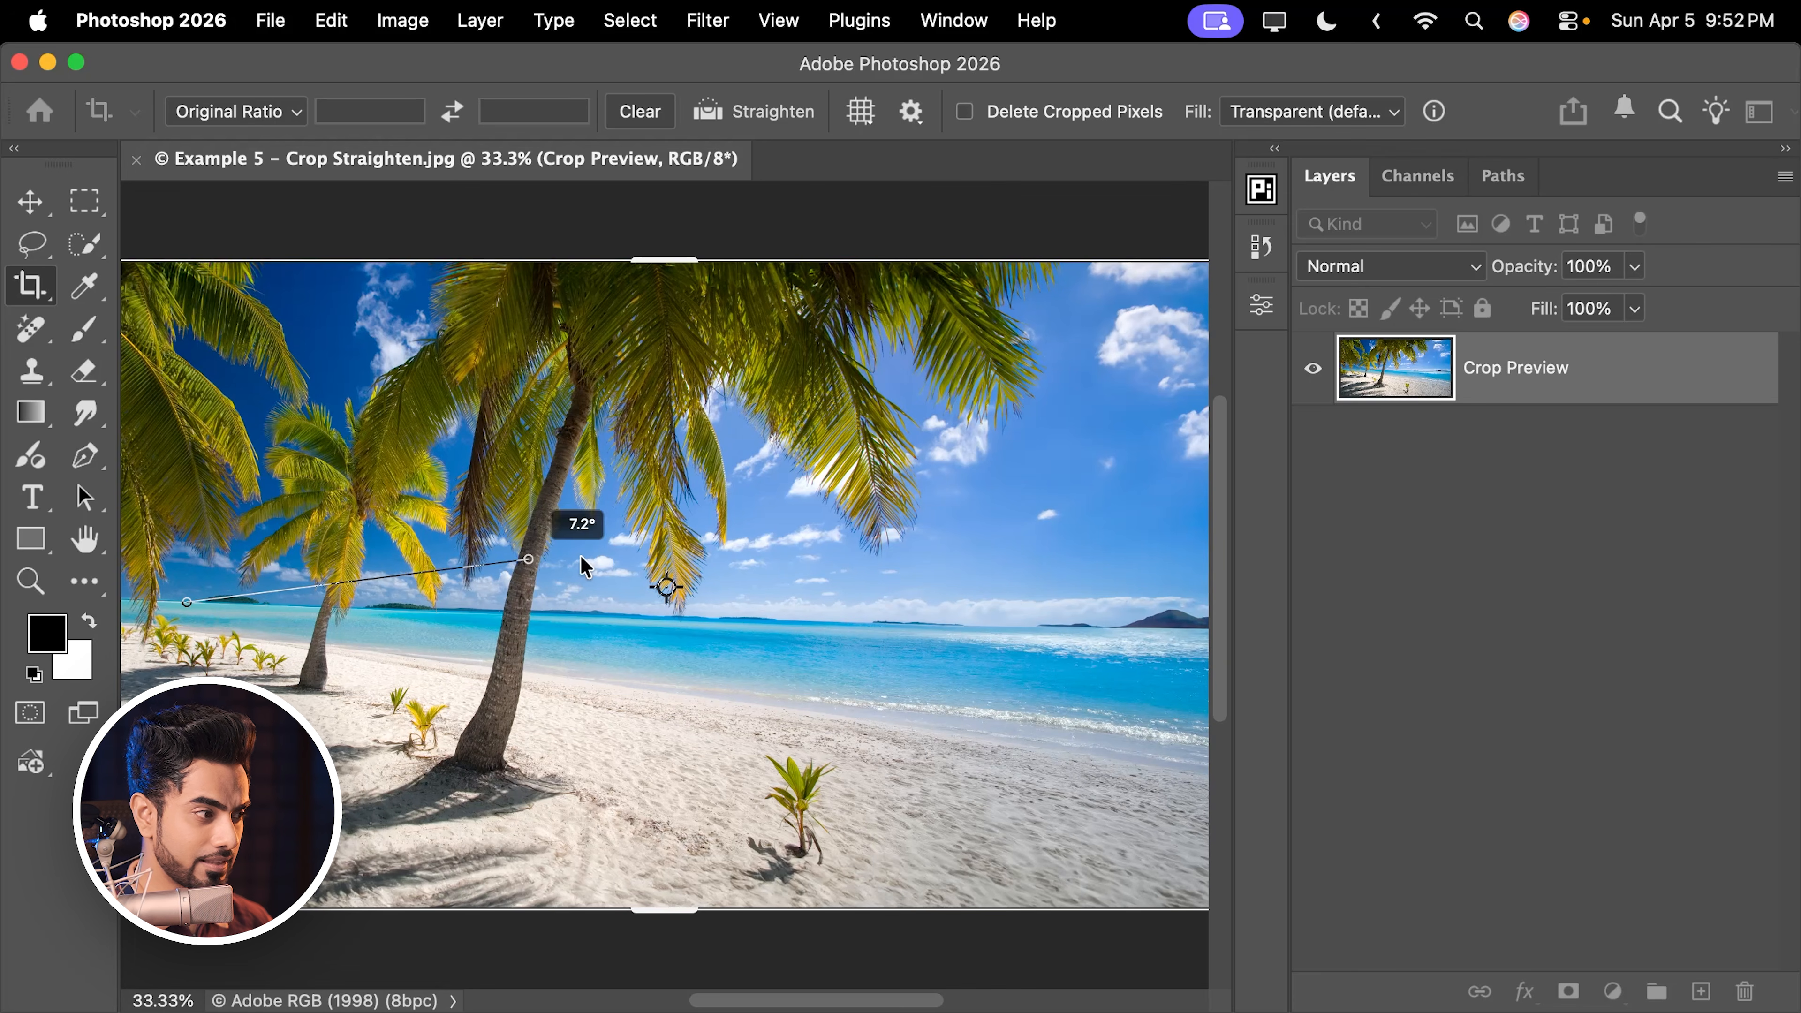
left_click_drag(582, 560, 1182, 628)
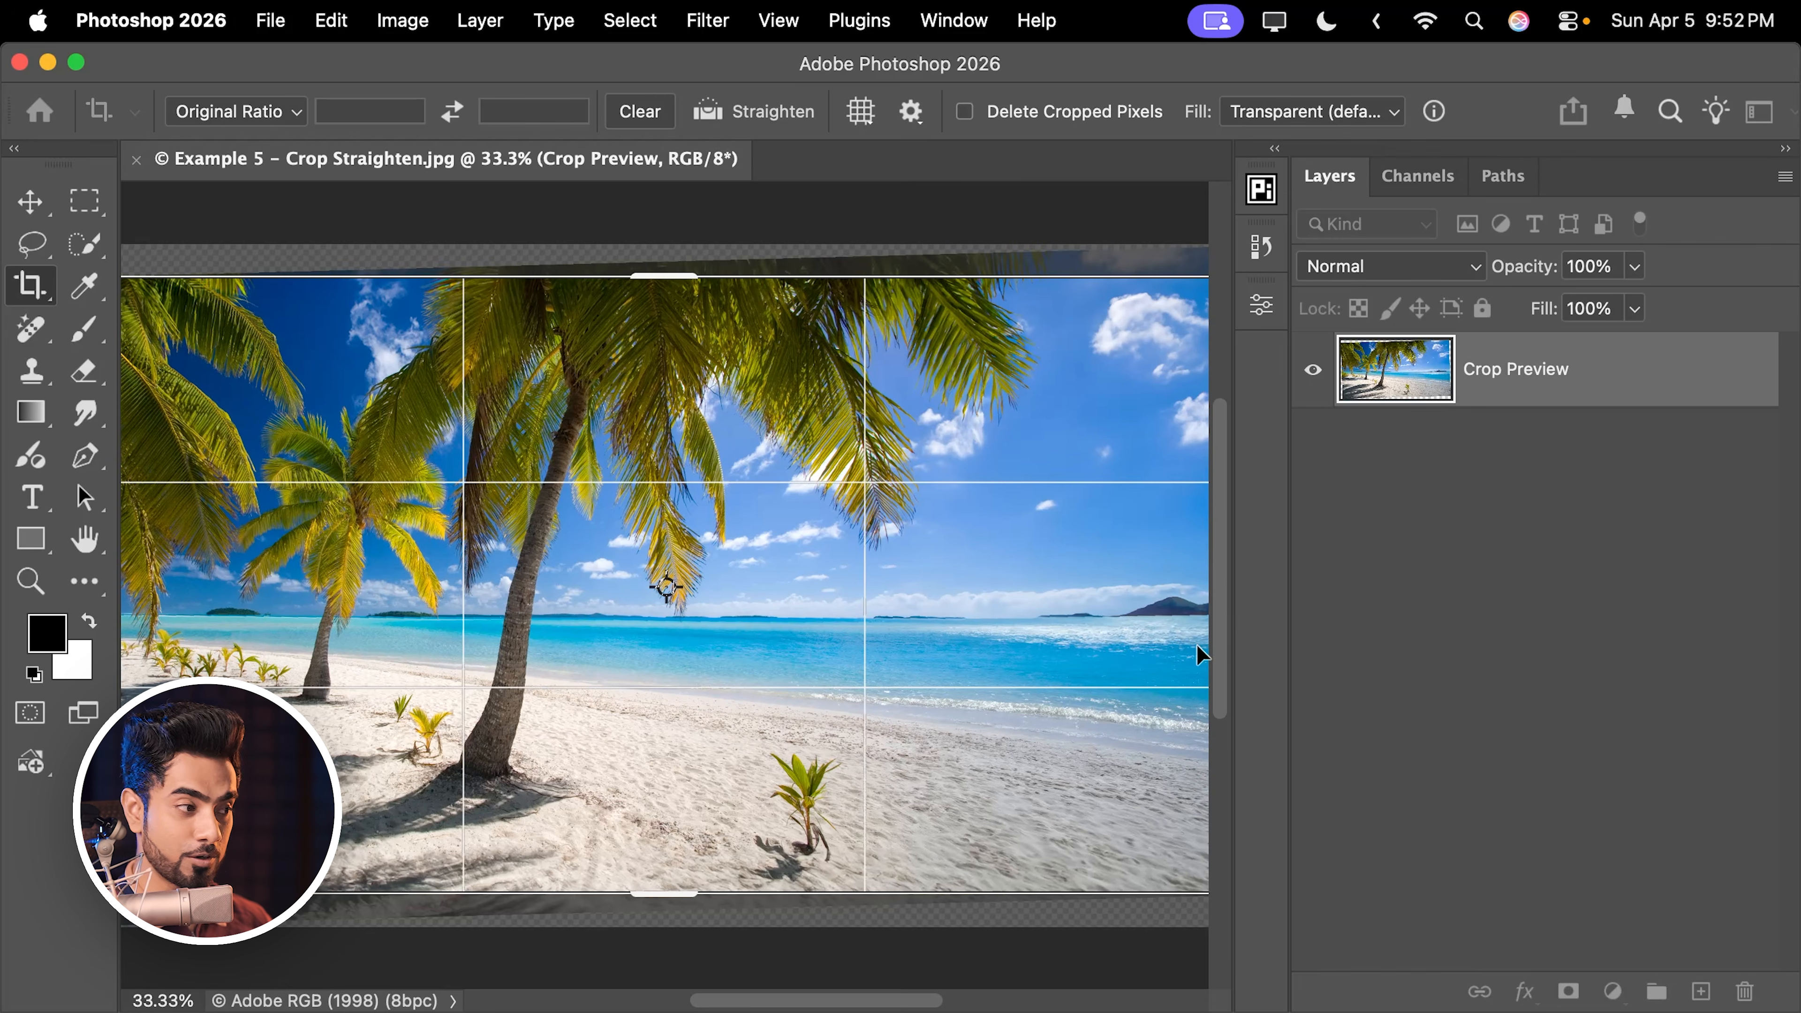
key("super+minus")
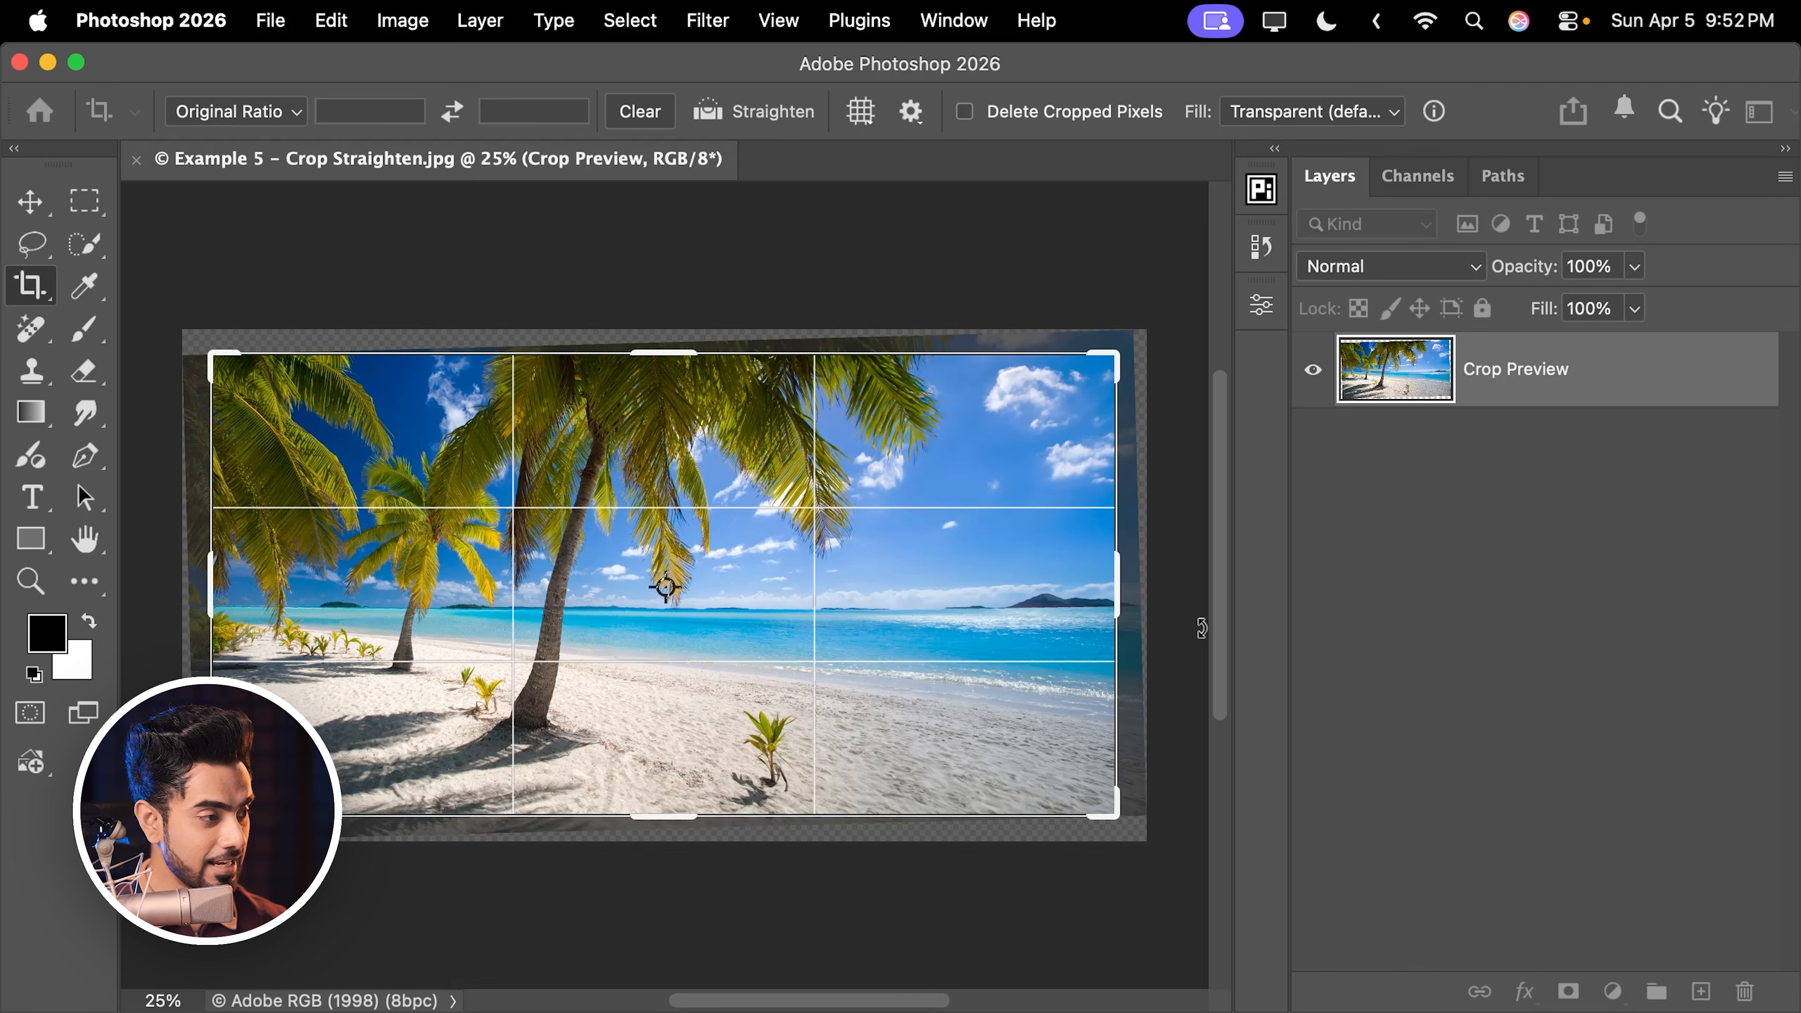
key("Return")
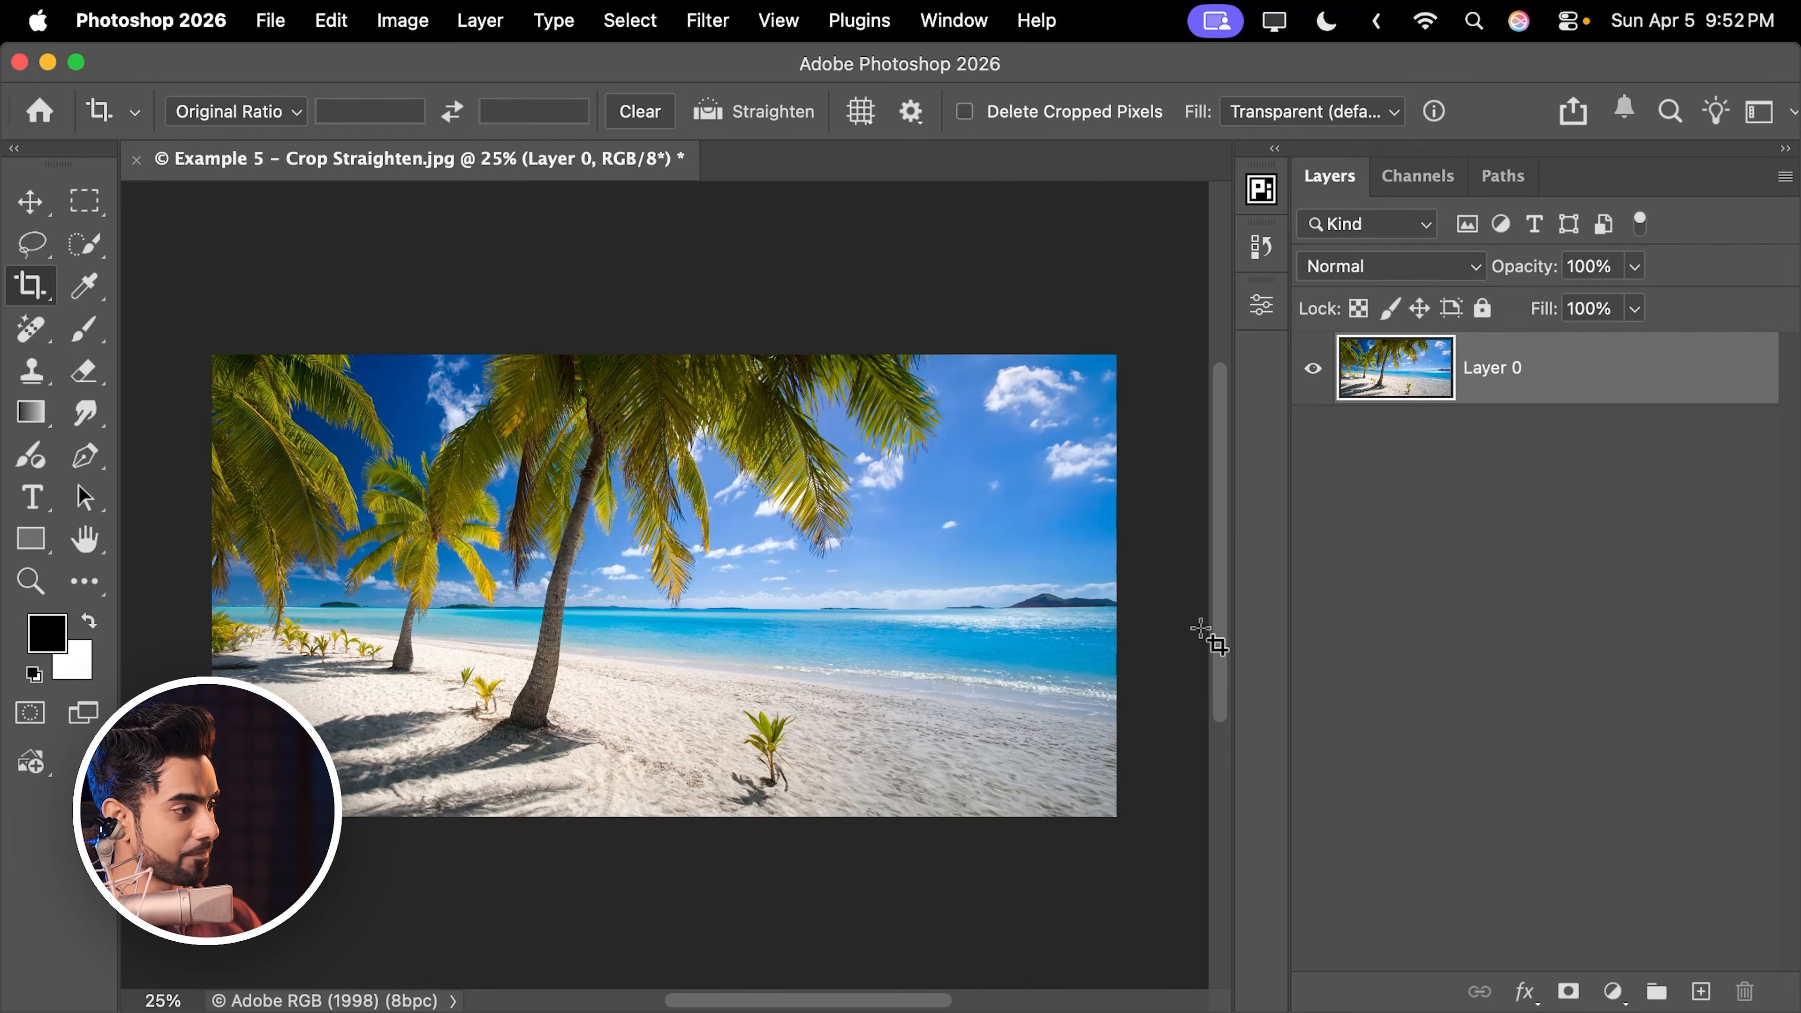
- Compare the beach photo before and after straightening by undoing and redoing the crop, ending on the straightened version
key("super+z")
key("super+shift+z")
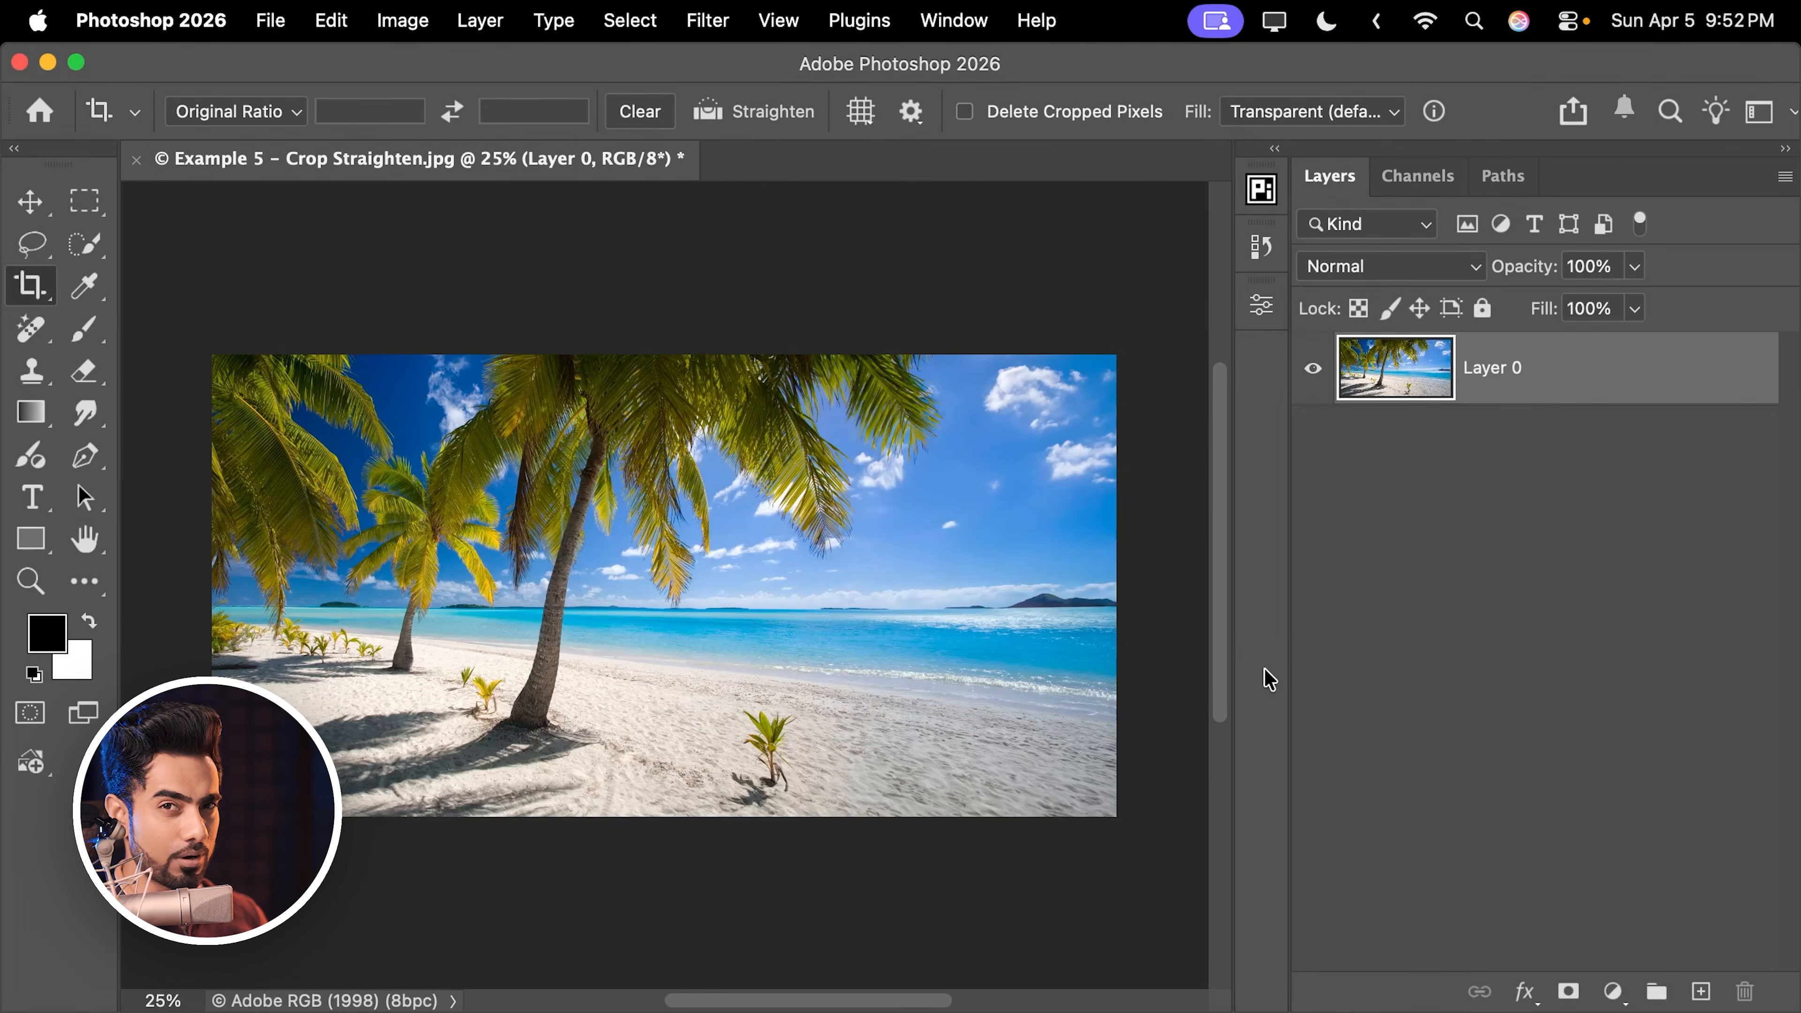
key("super+z")
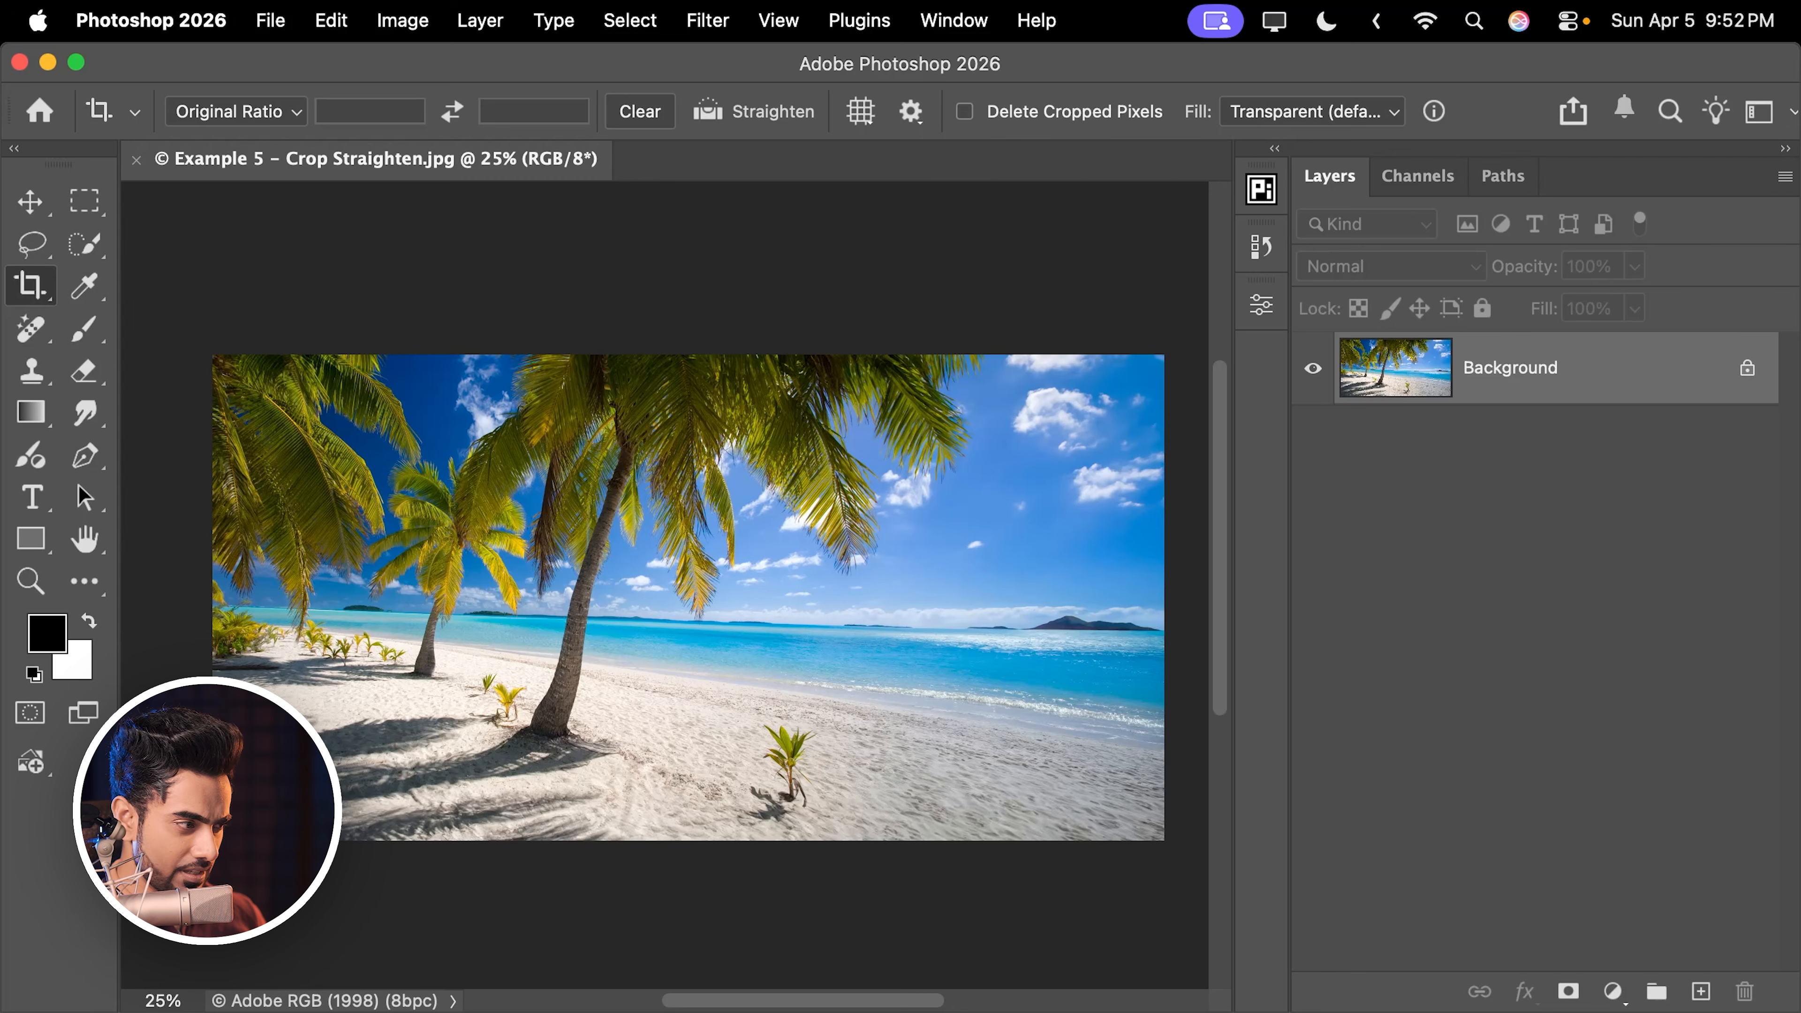
key("super+shift+z")
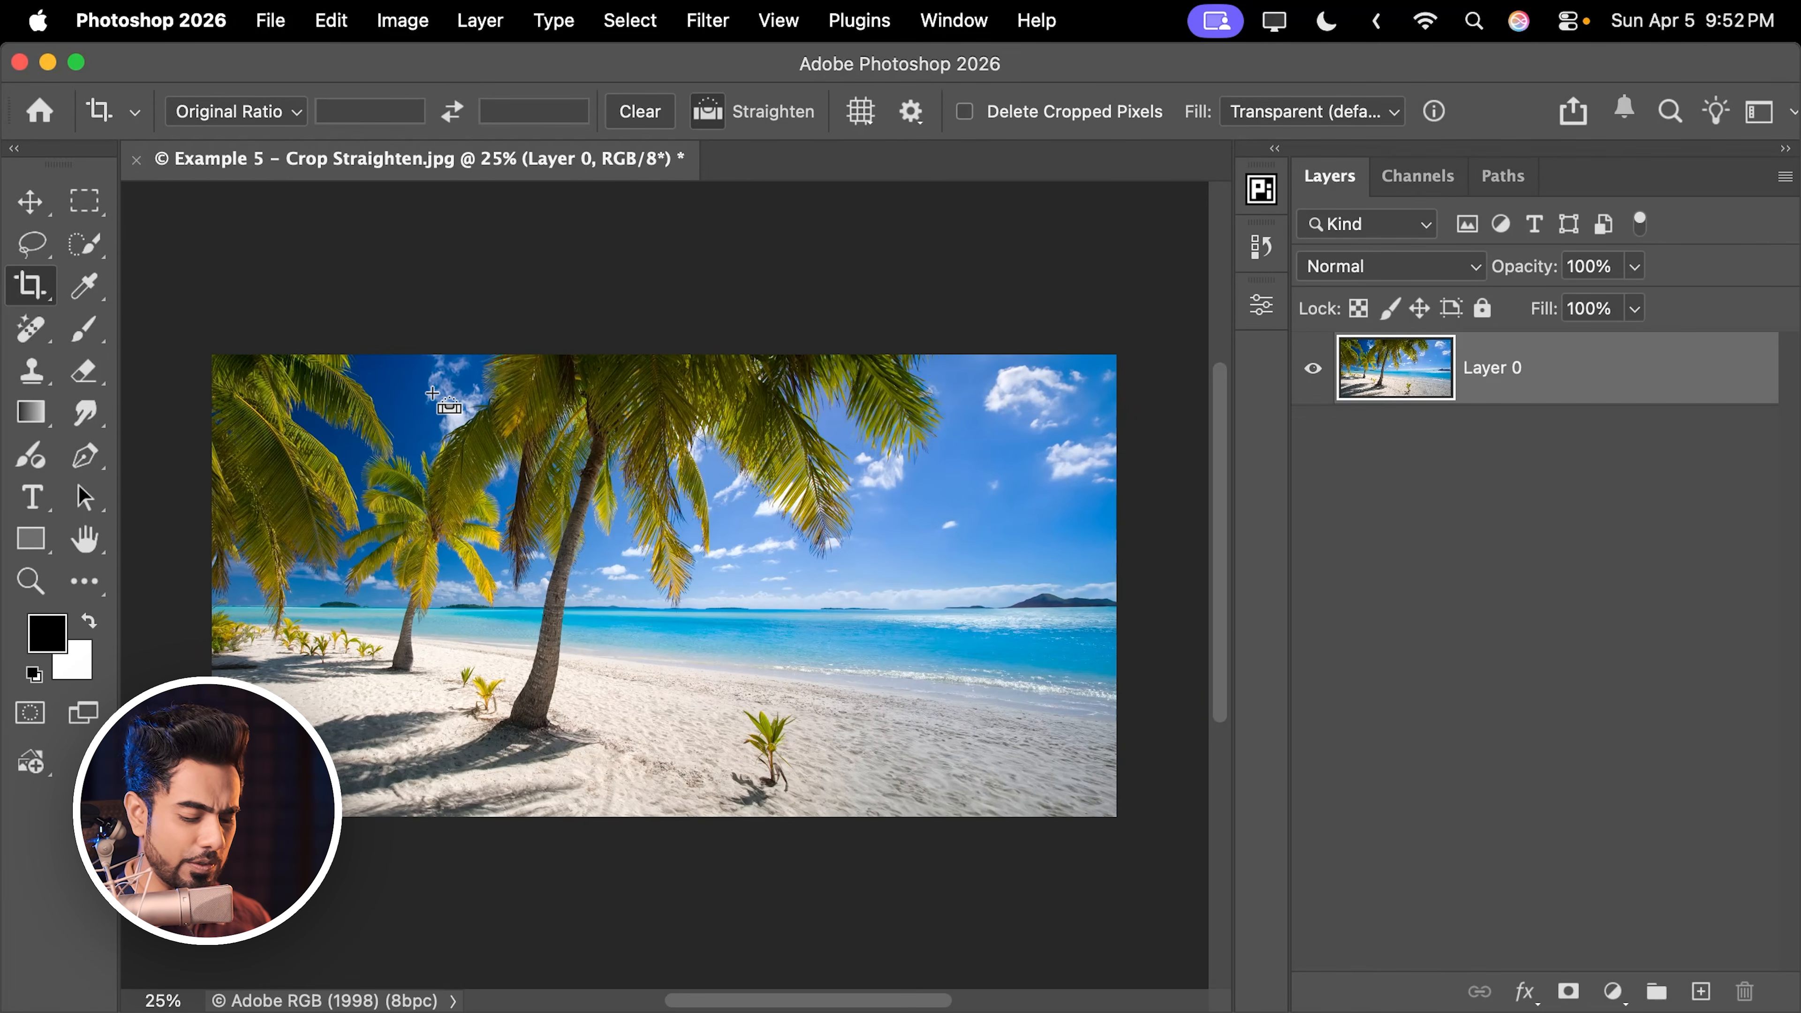
key("super+0")
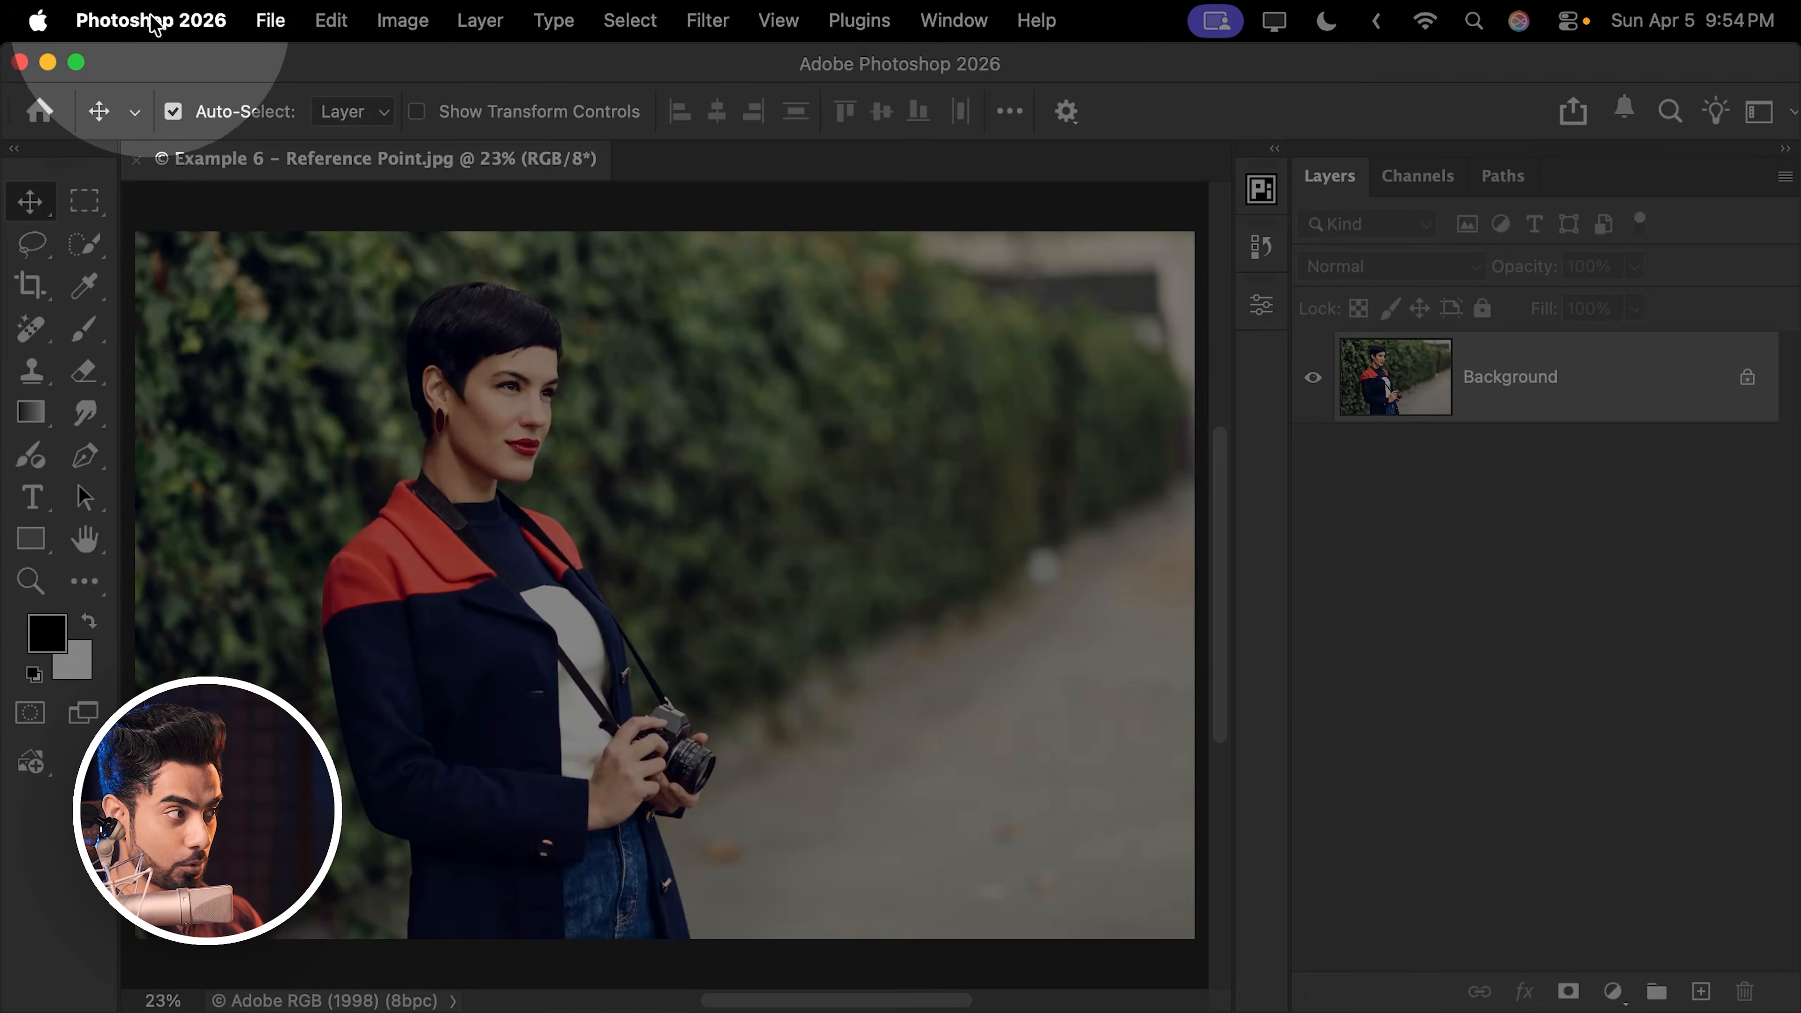
- Check the Show Reference Point when using Transform option in the Tools preferences and close the dialog
left_click(150, 20)
mouse_move(135, 143)
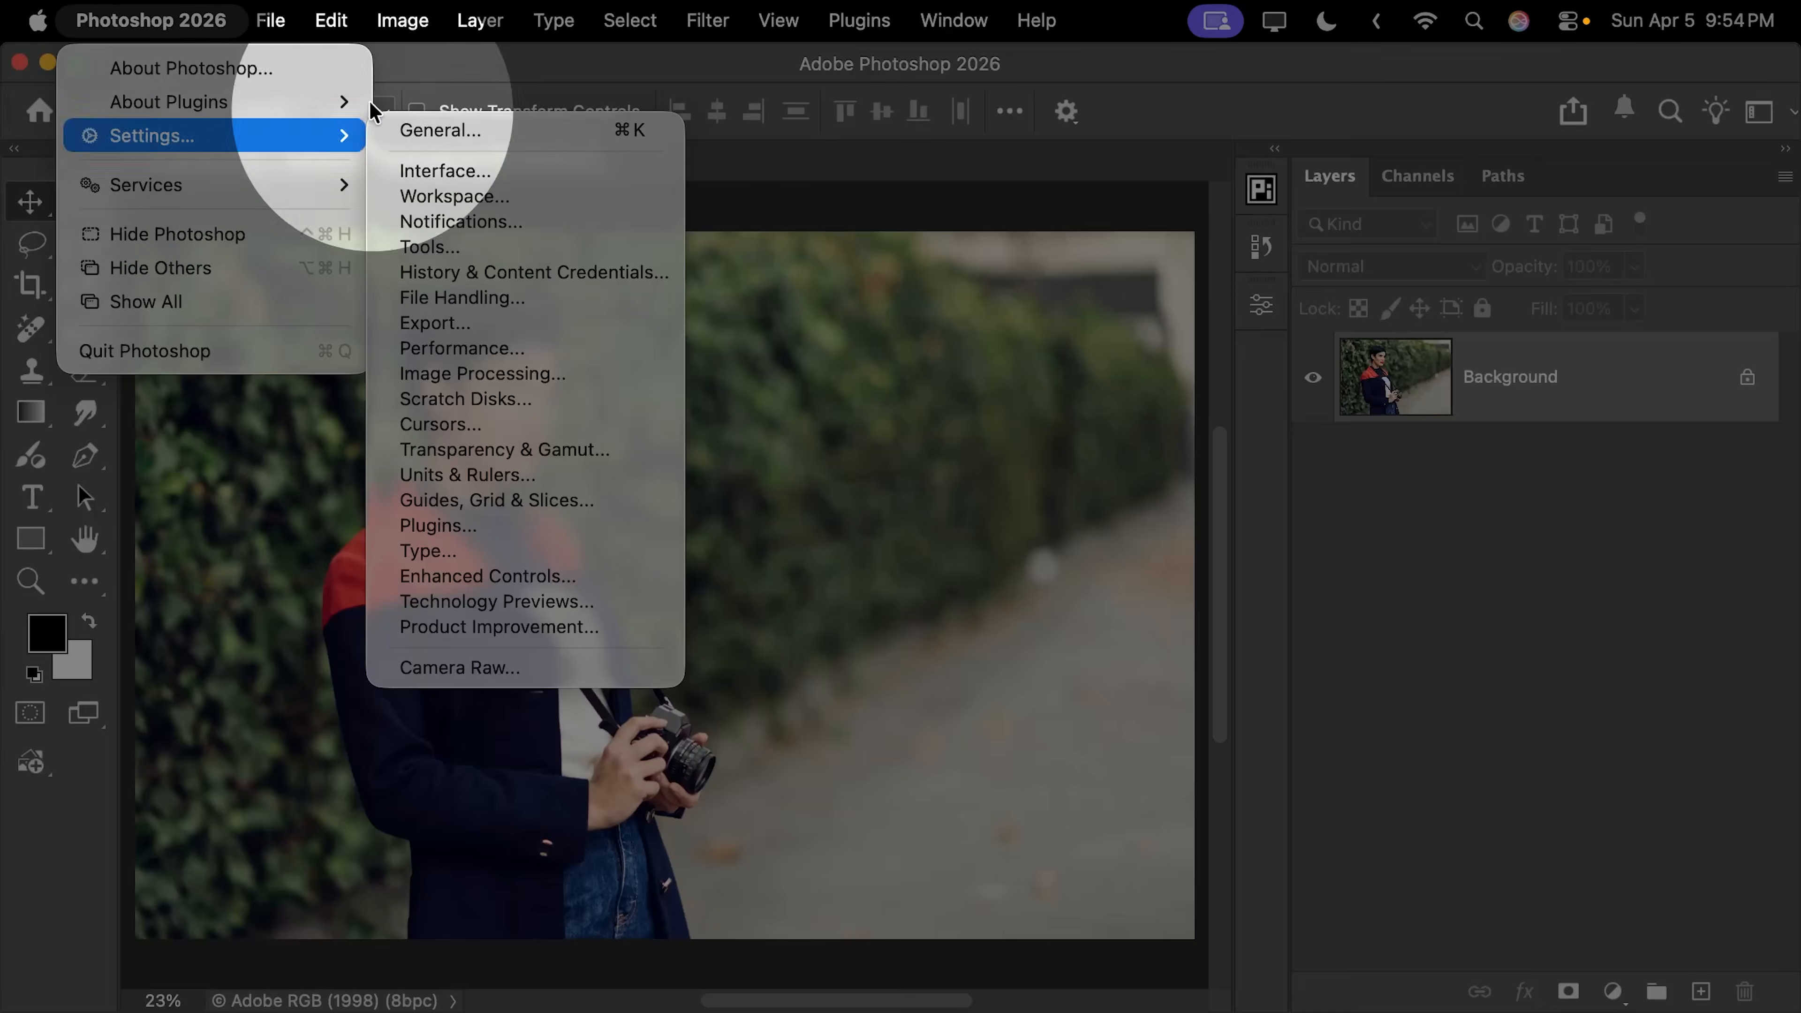
left_click(331, 20)
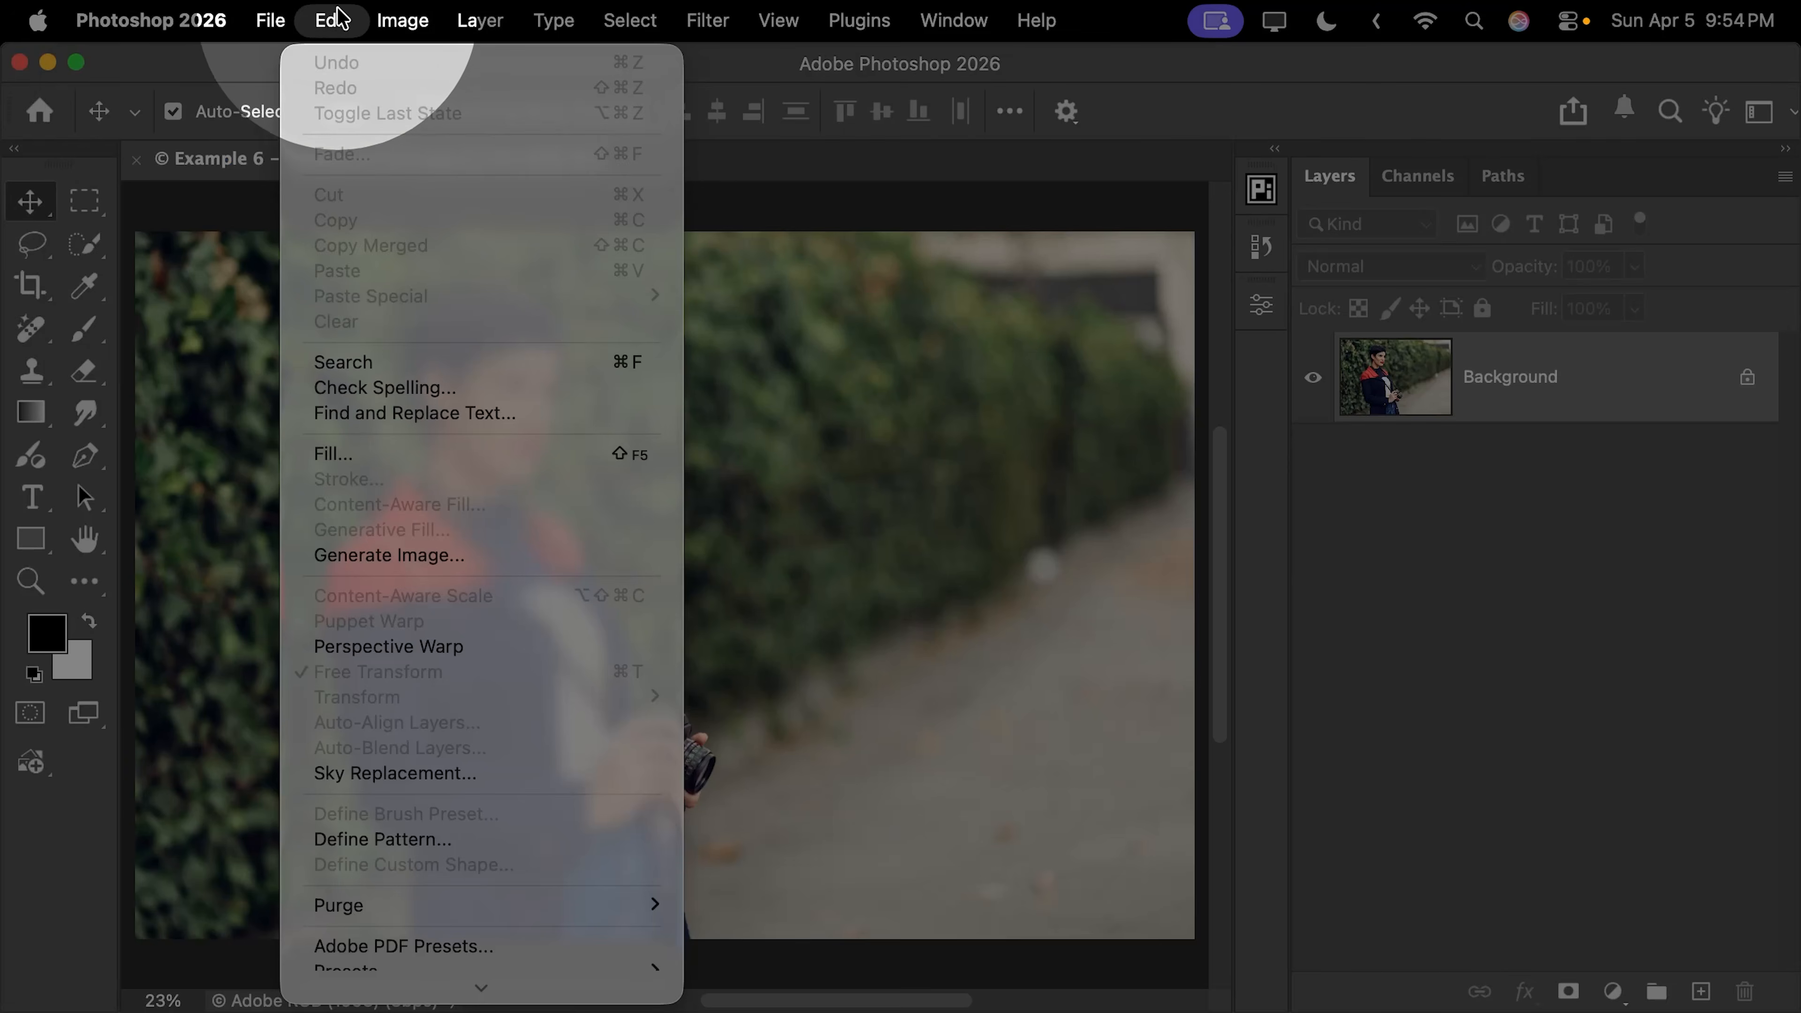
scroll(402, 941, "down", 3)
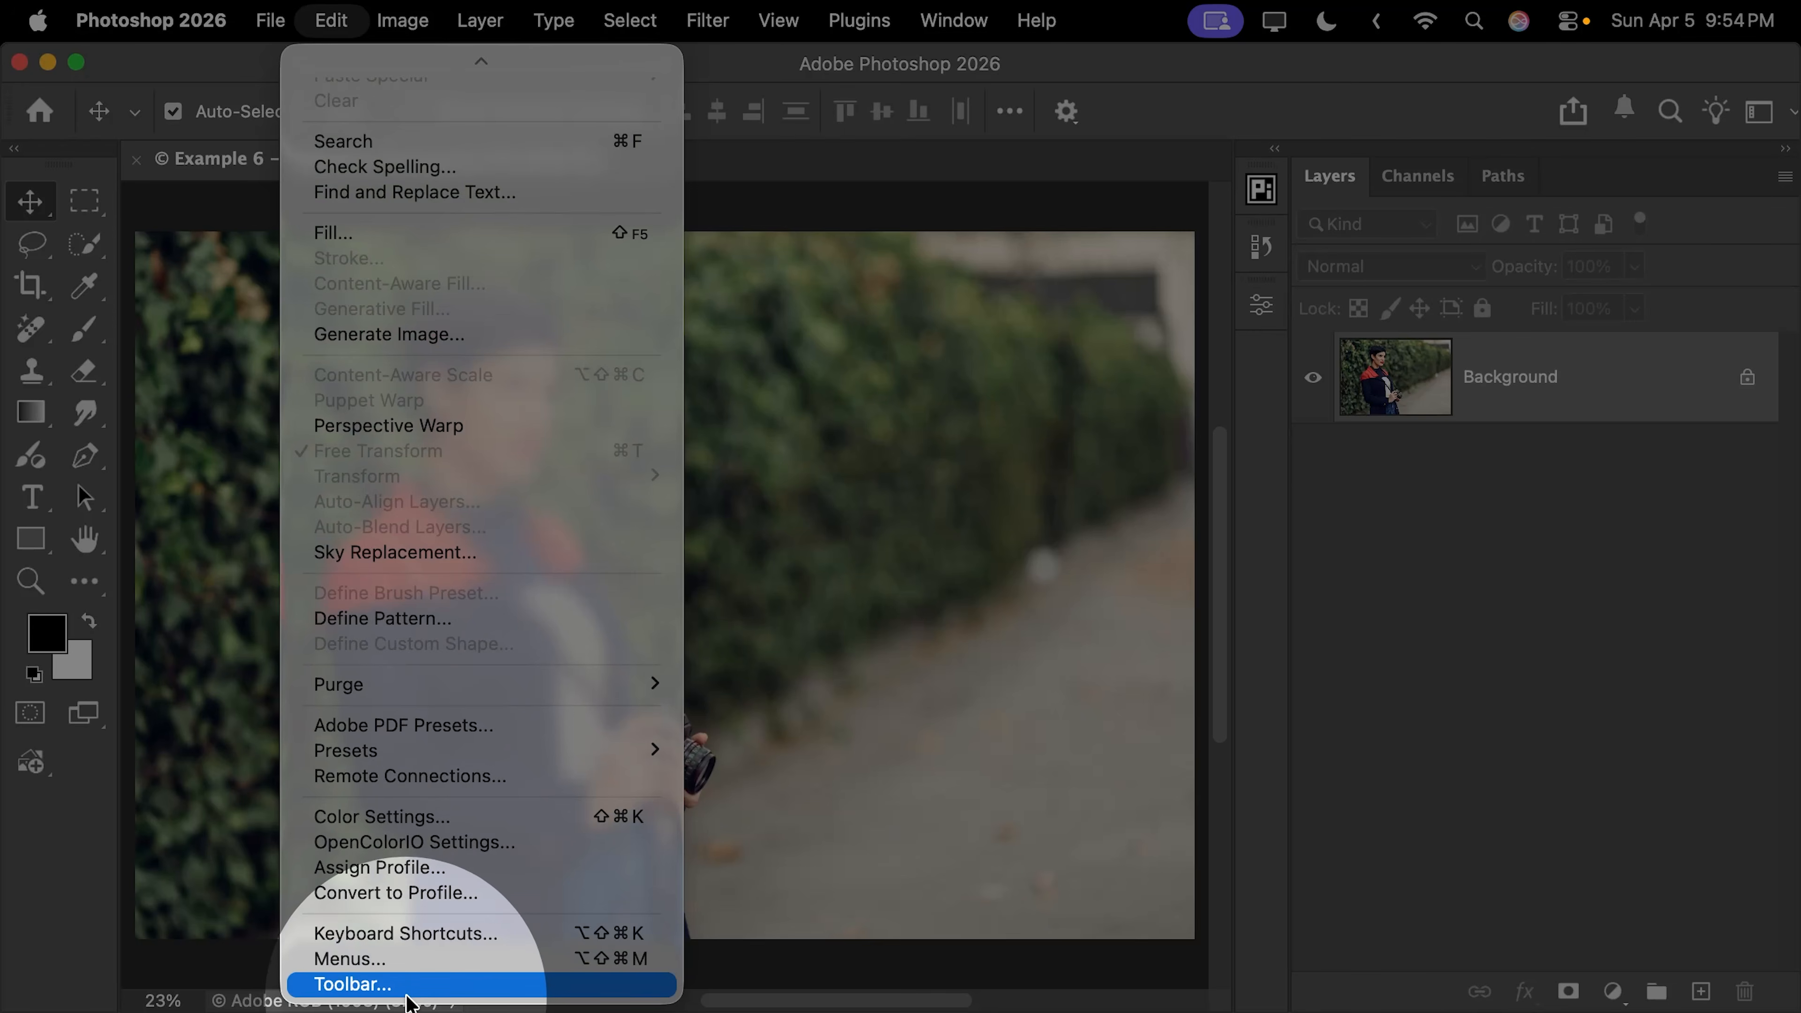
left_click(124, 25)
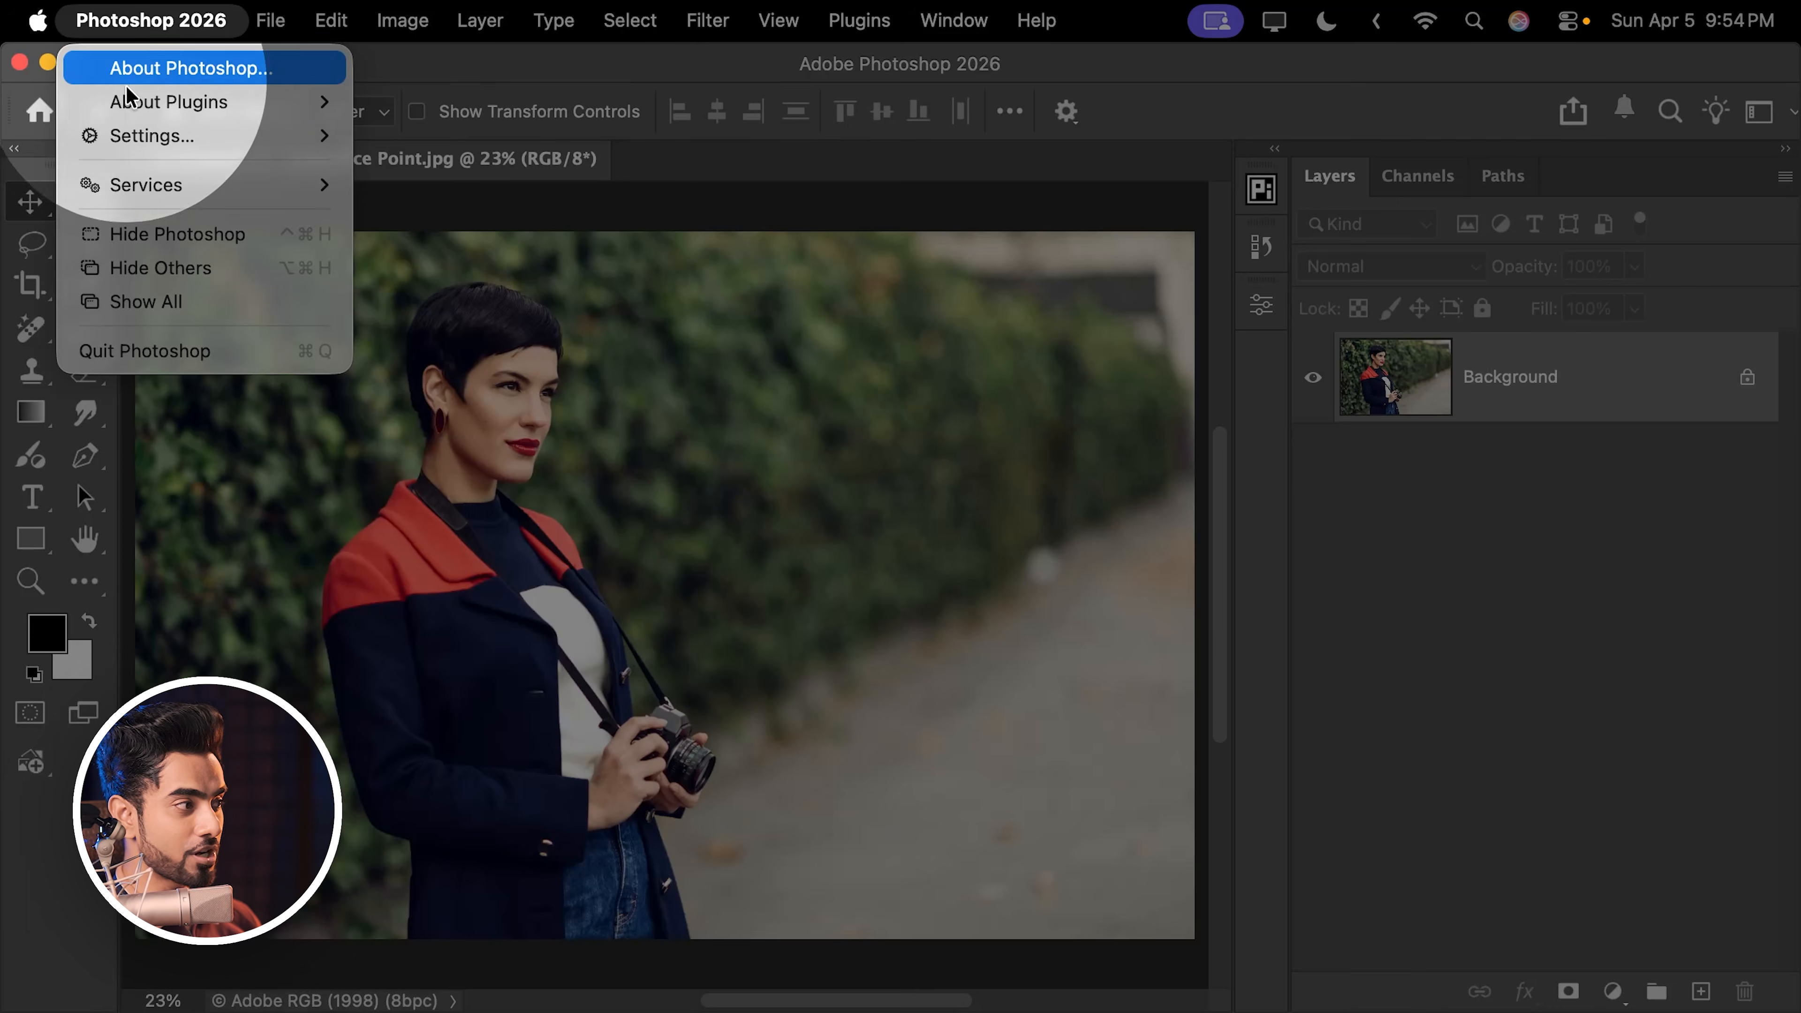
mouse_move(137, 143)
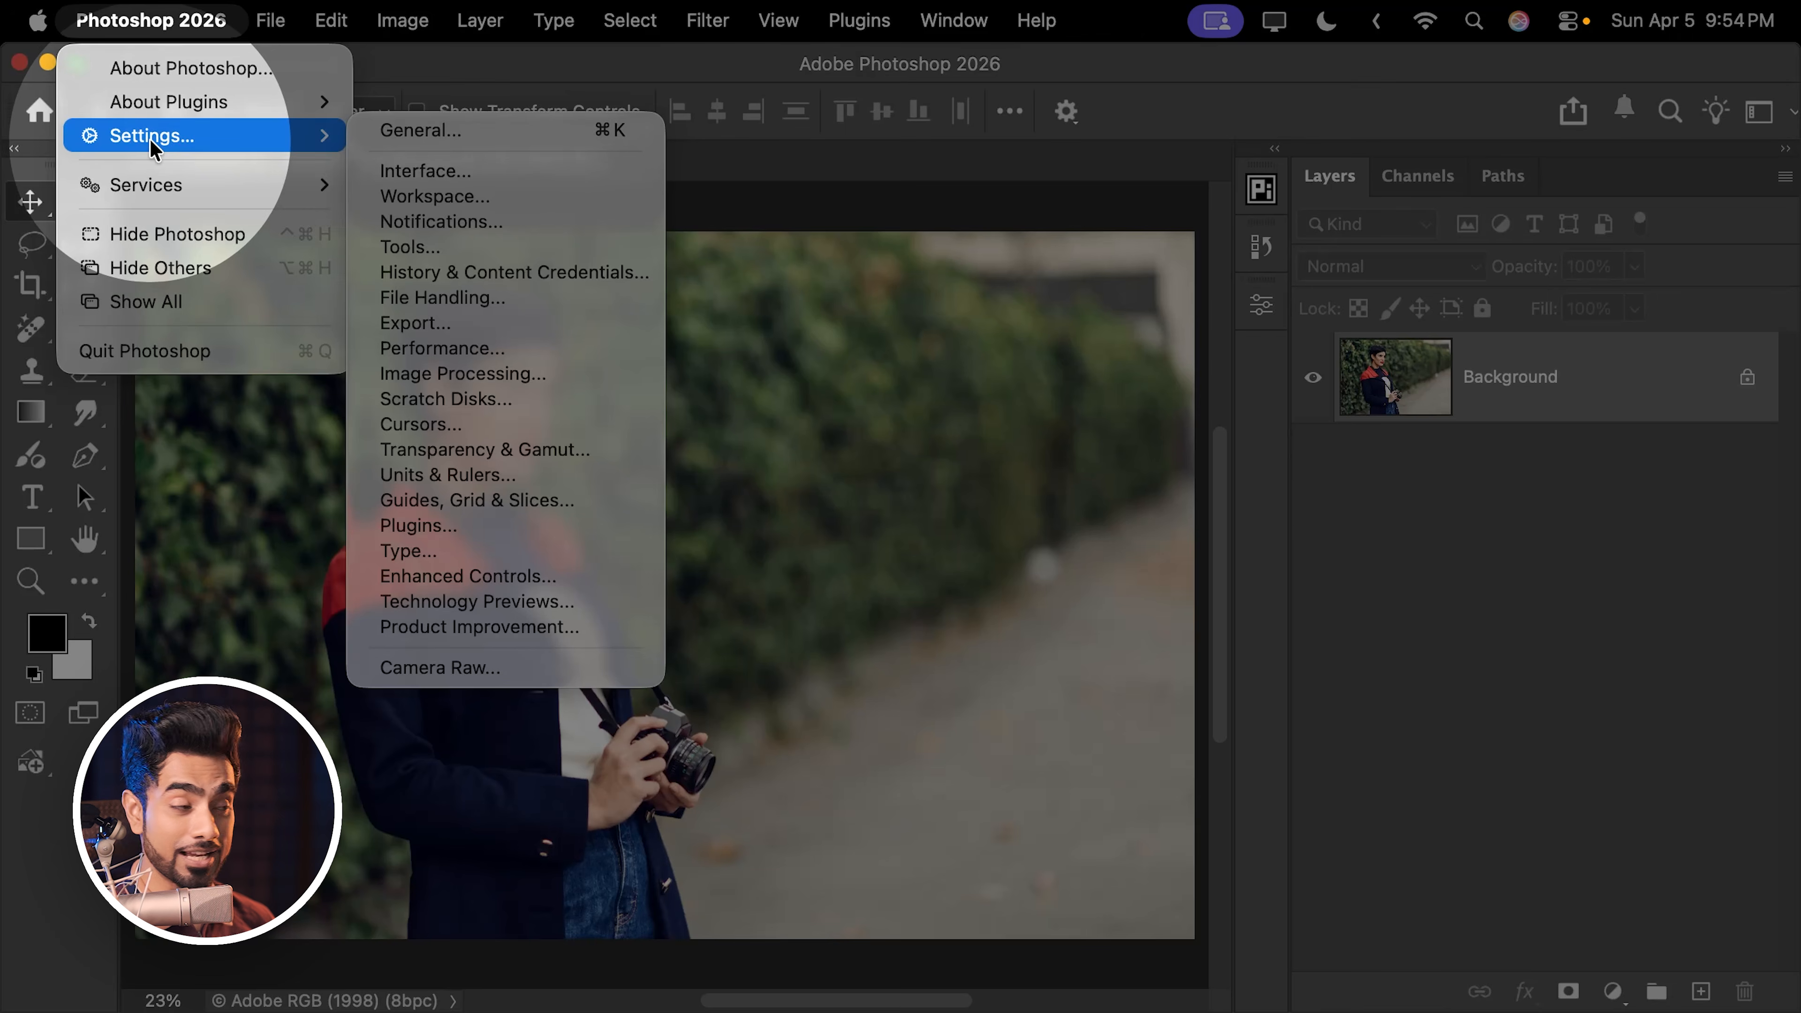
left_click(421, 248)
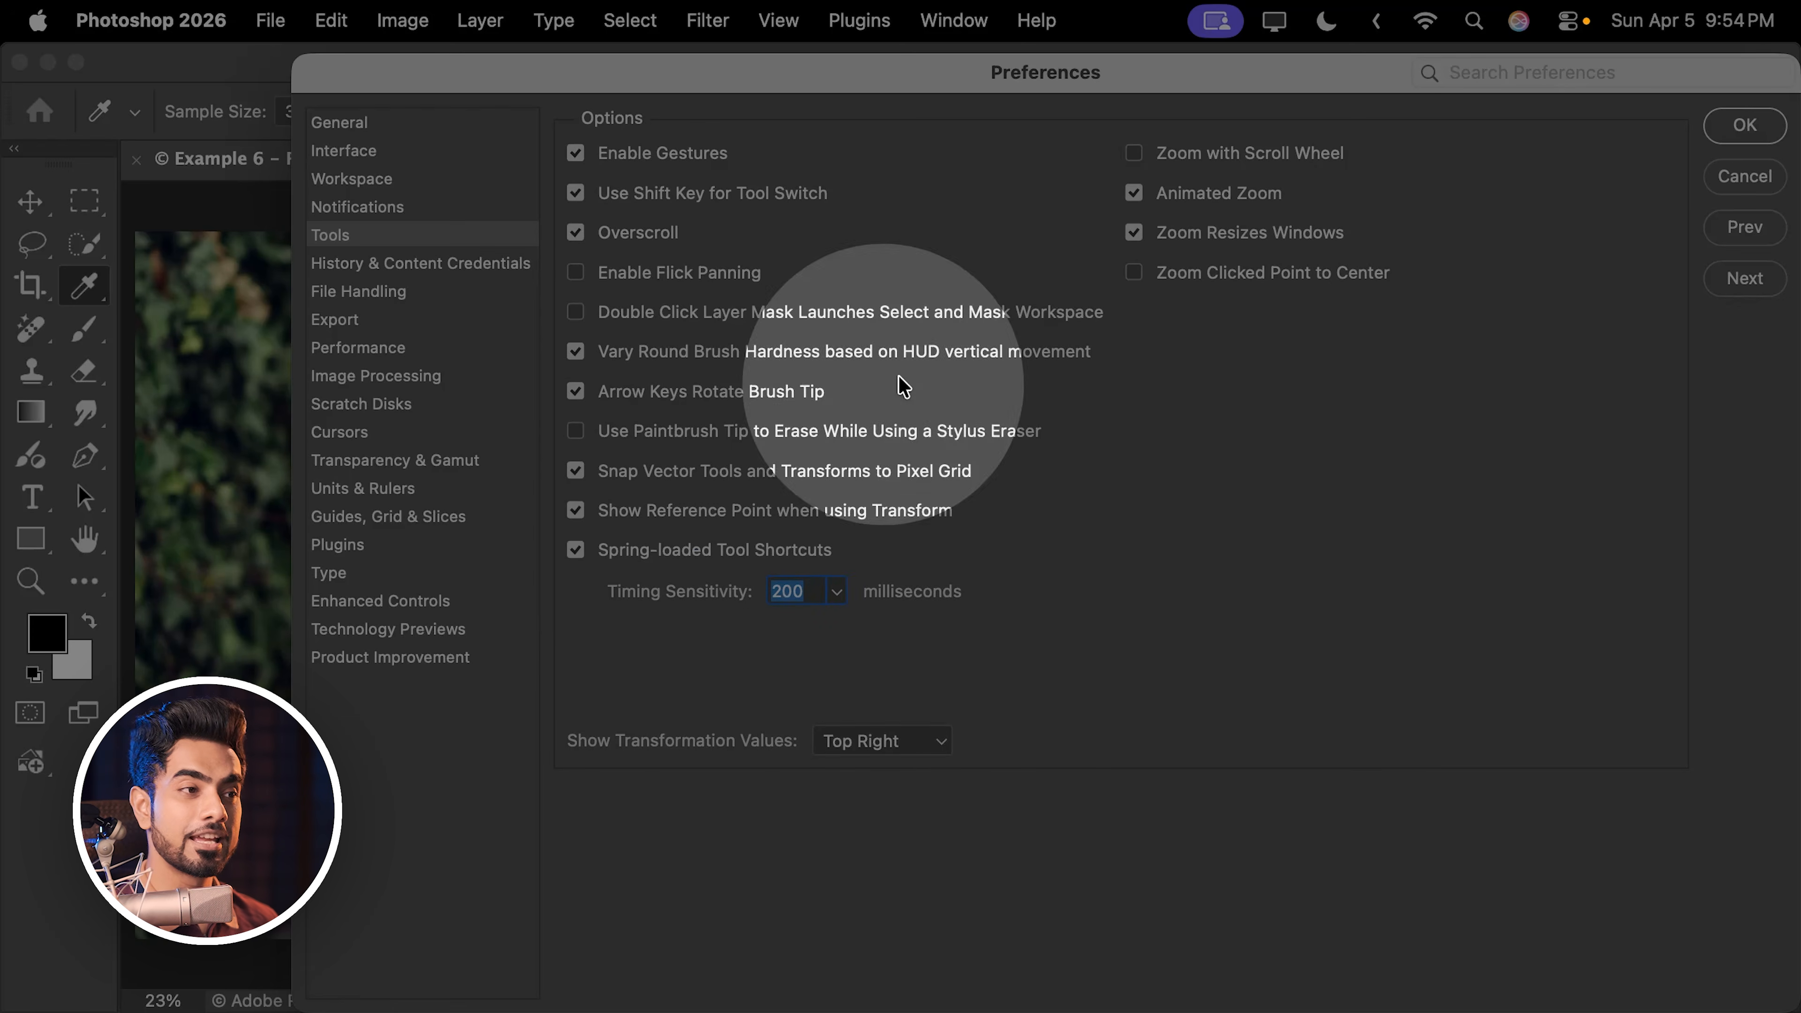
left_click(1730, 129)
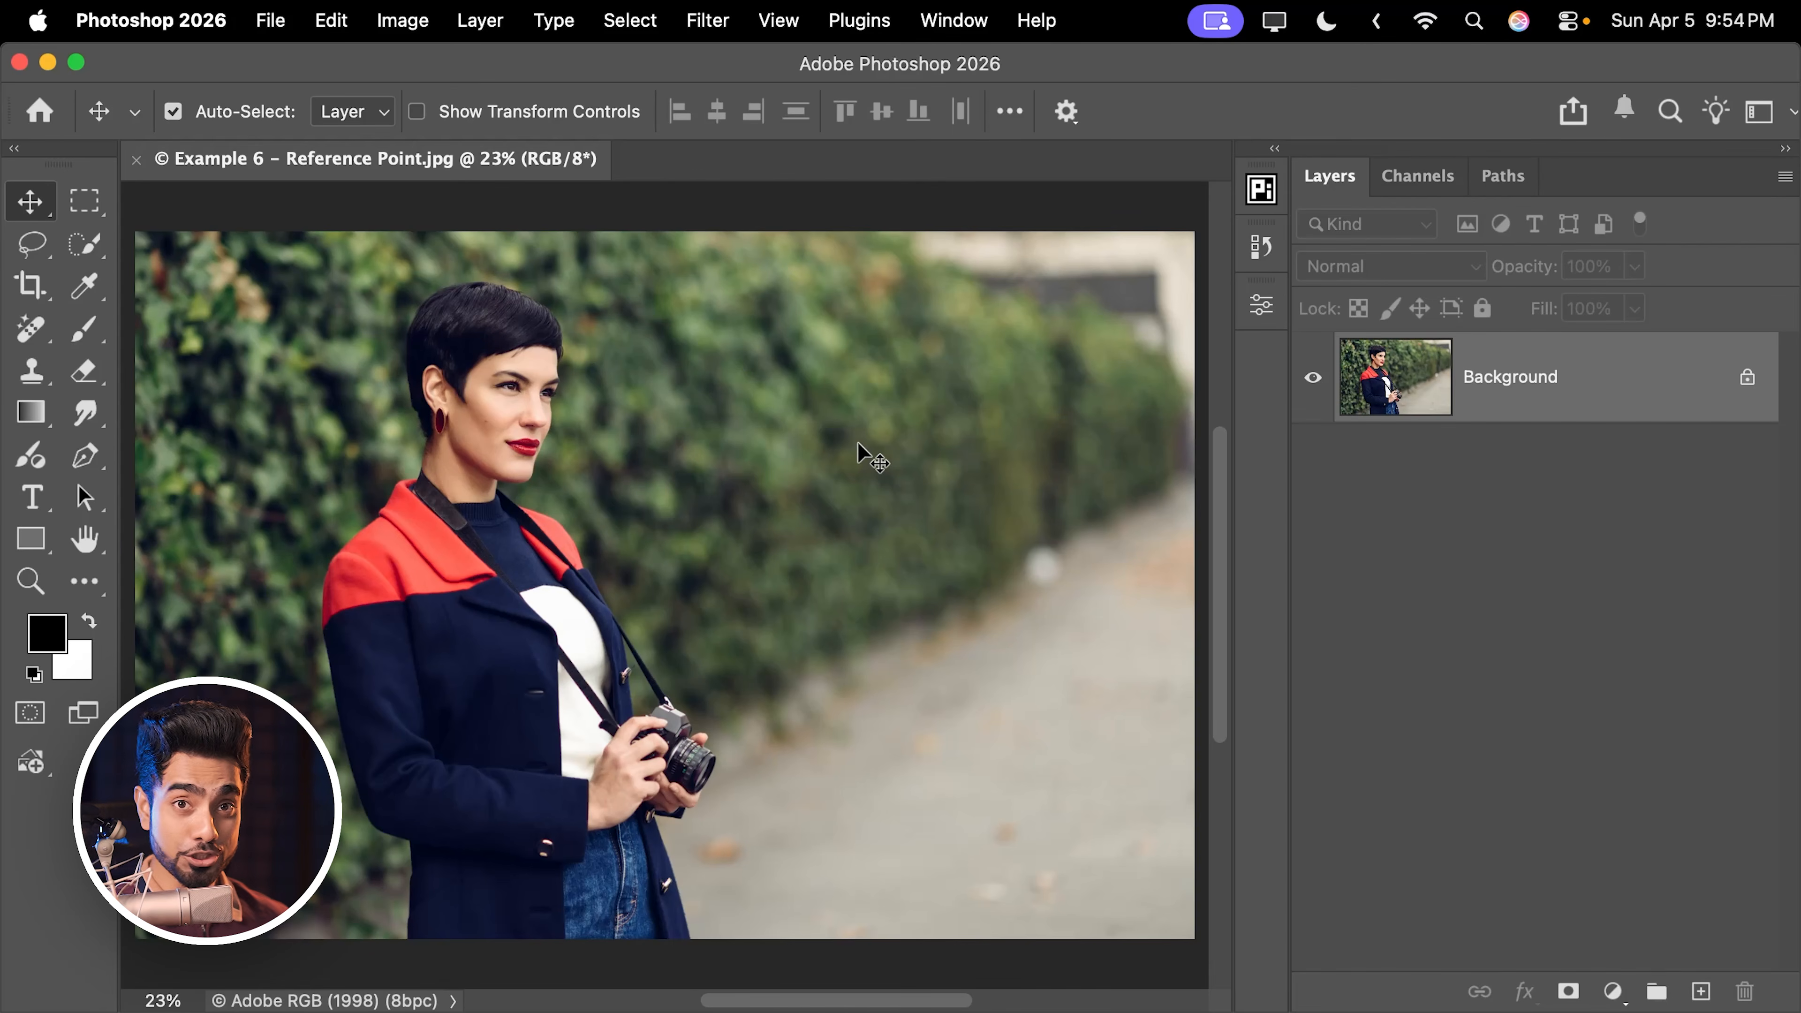
- Try resizing the portrait's crop frame from its corners, both freely and around the central reference point, and return it to the full image
key("c")
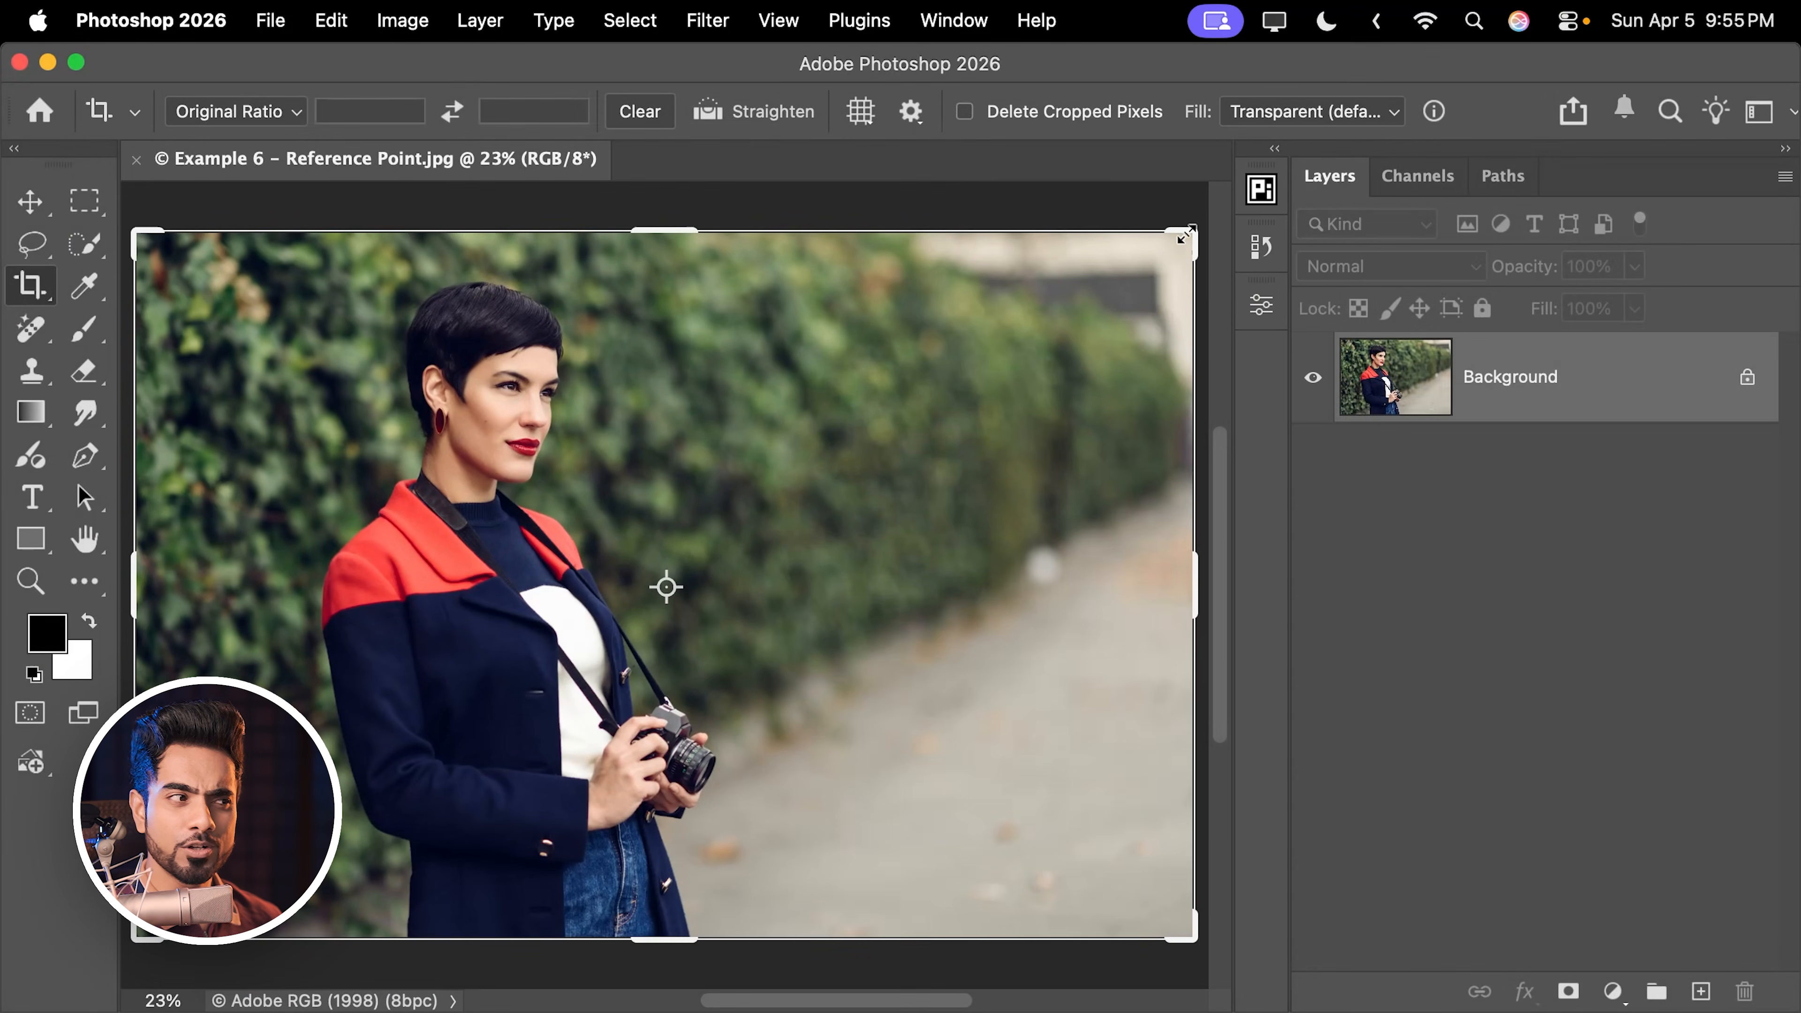
left_click_drag(1194, 230, 1175, 271)
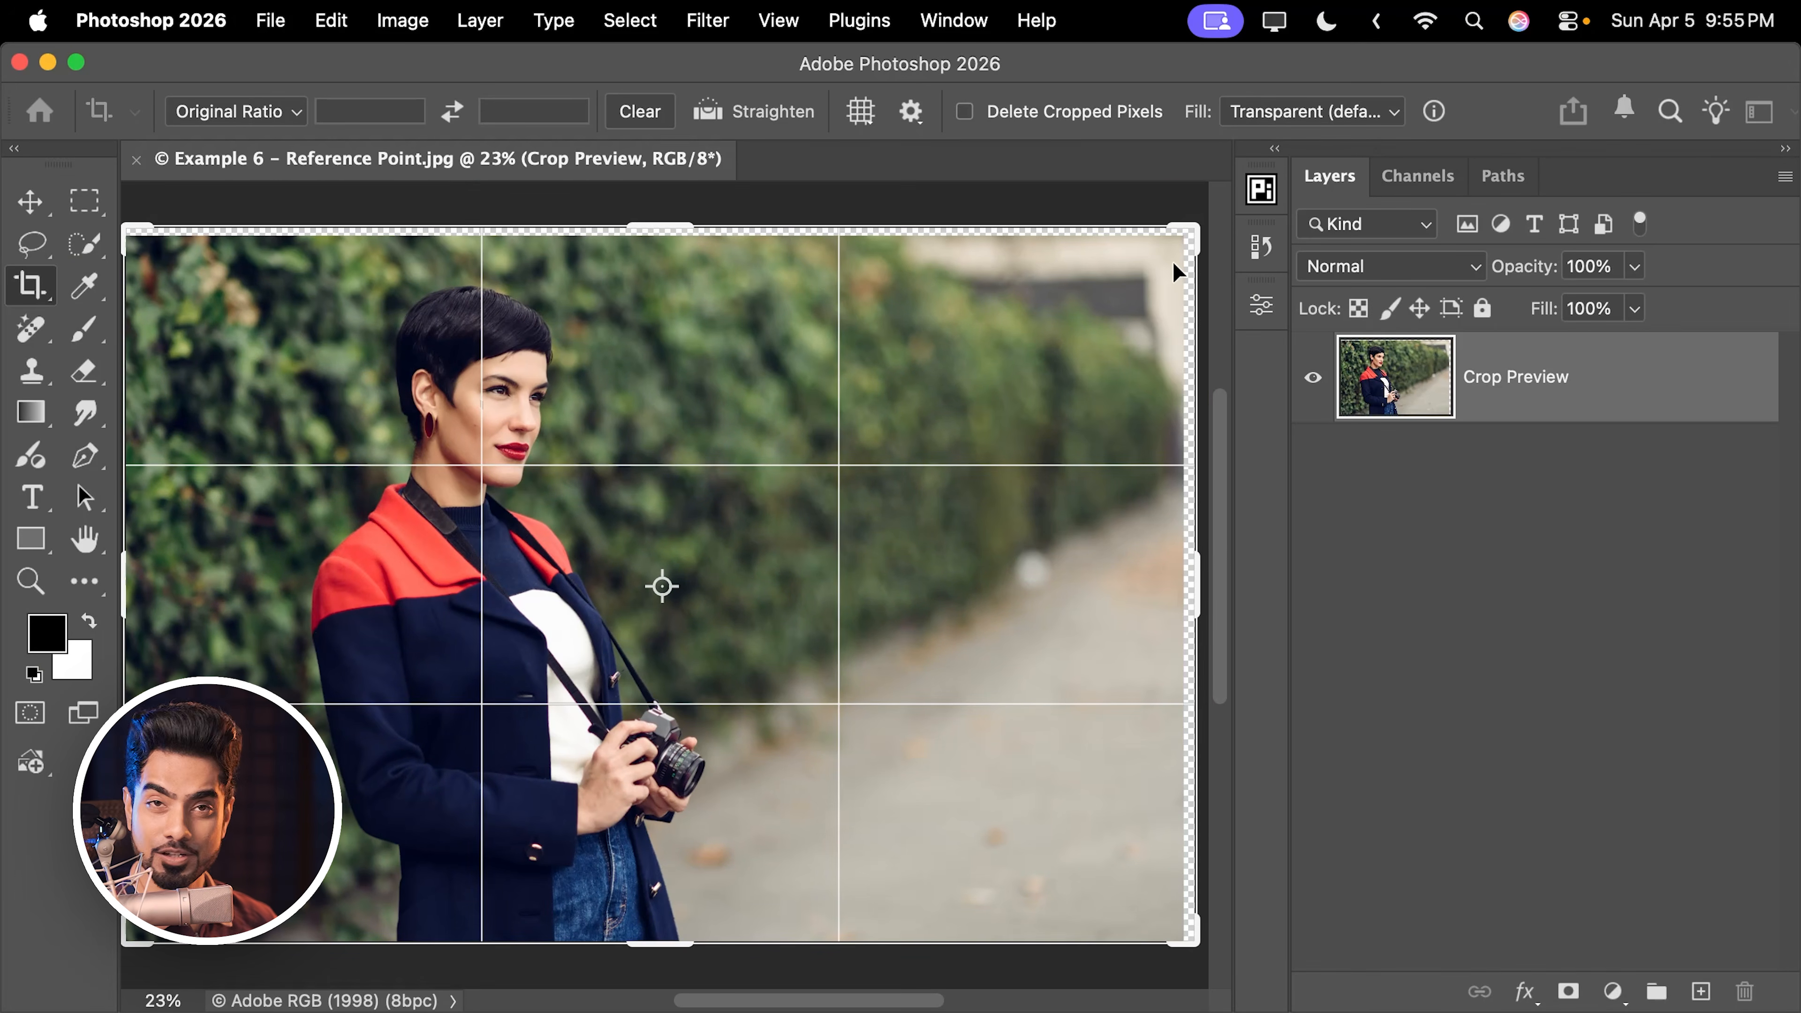
key("super+z")
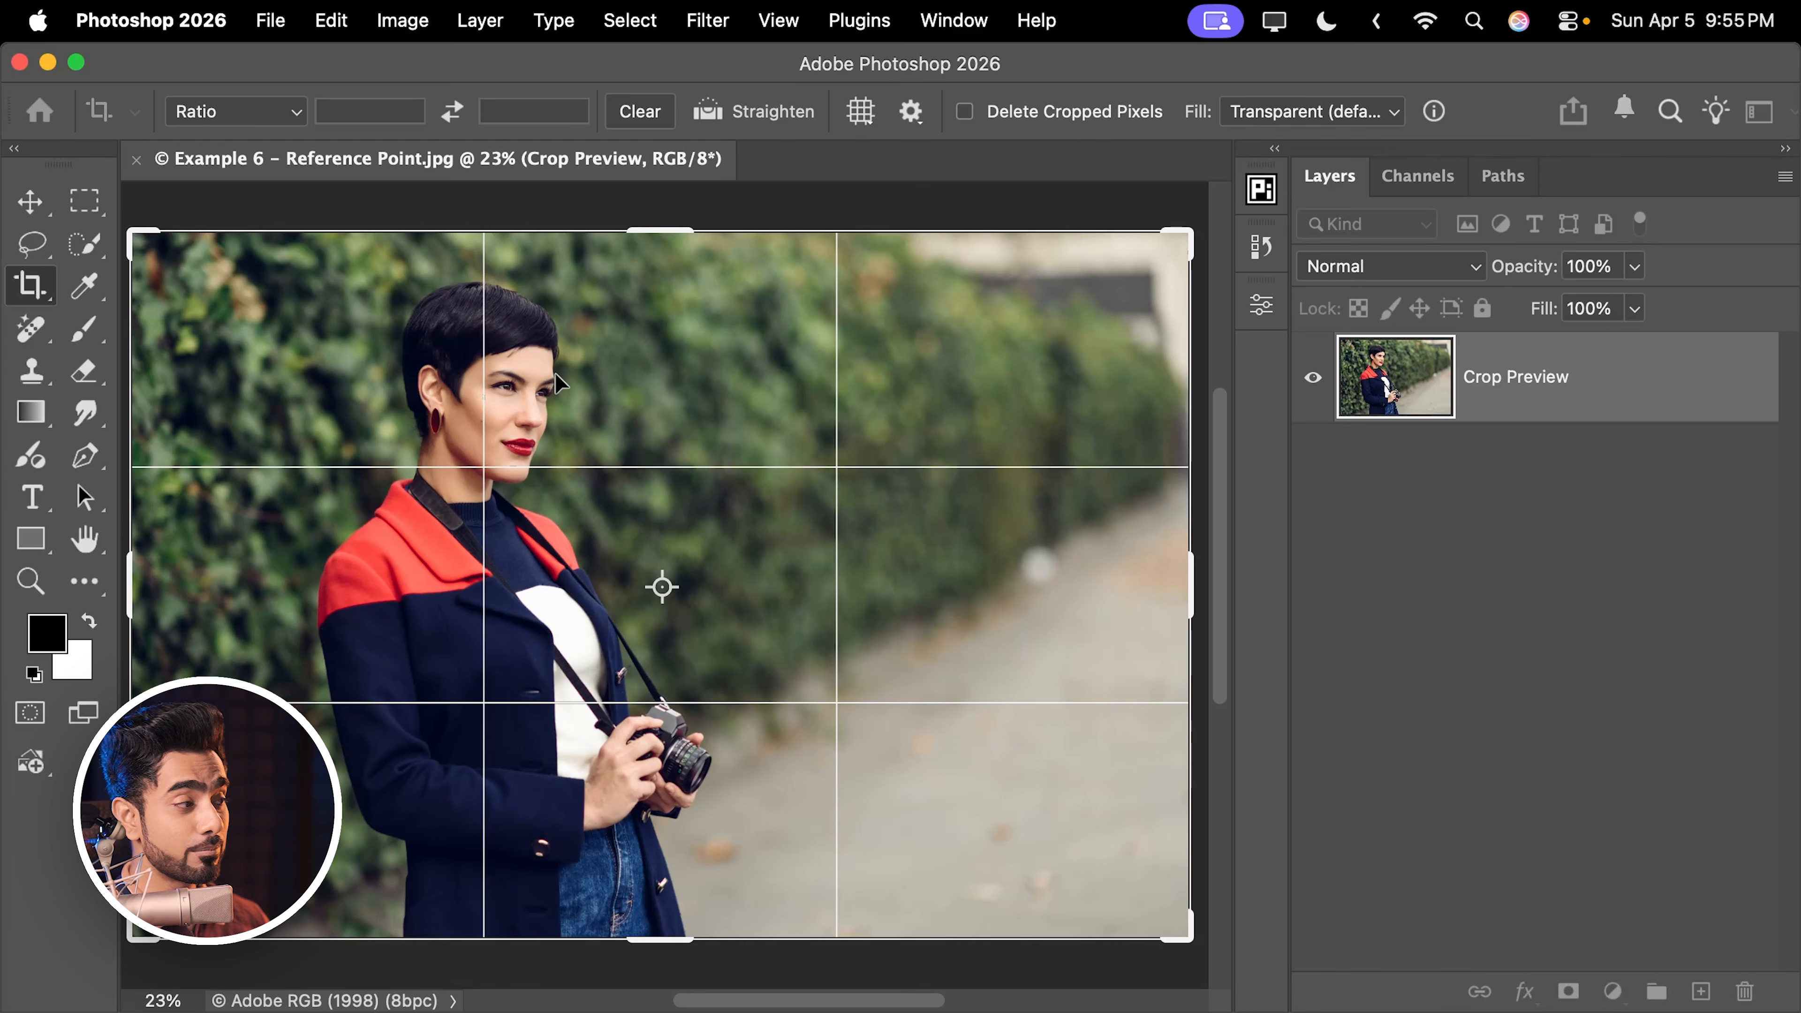
mouse_move(132, 226)
left_mouse_down()
mouse_move(195, 273)
mouse_move(135, 238)
left_mouse_up()
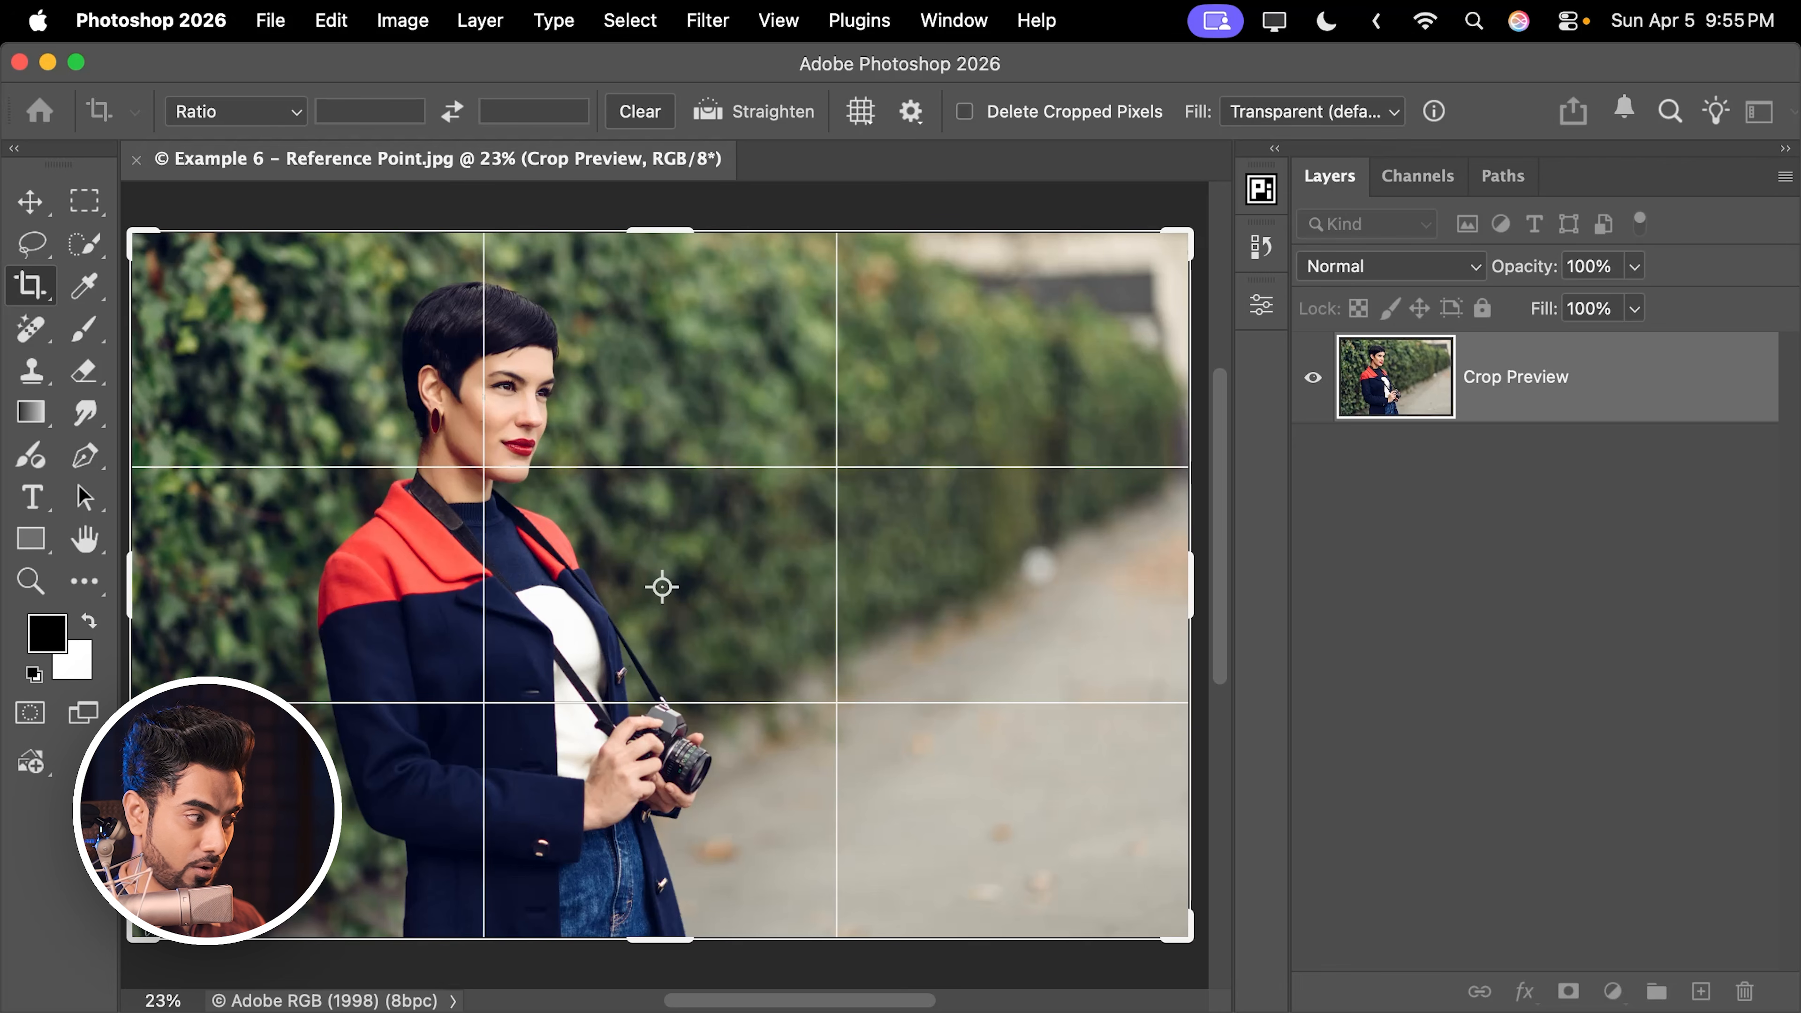
mouse_move(134, 934)
left_mouse_down()
mouse_move(170, 899)
mouse_move(134, 934)
left_mouse_up()
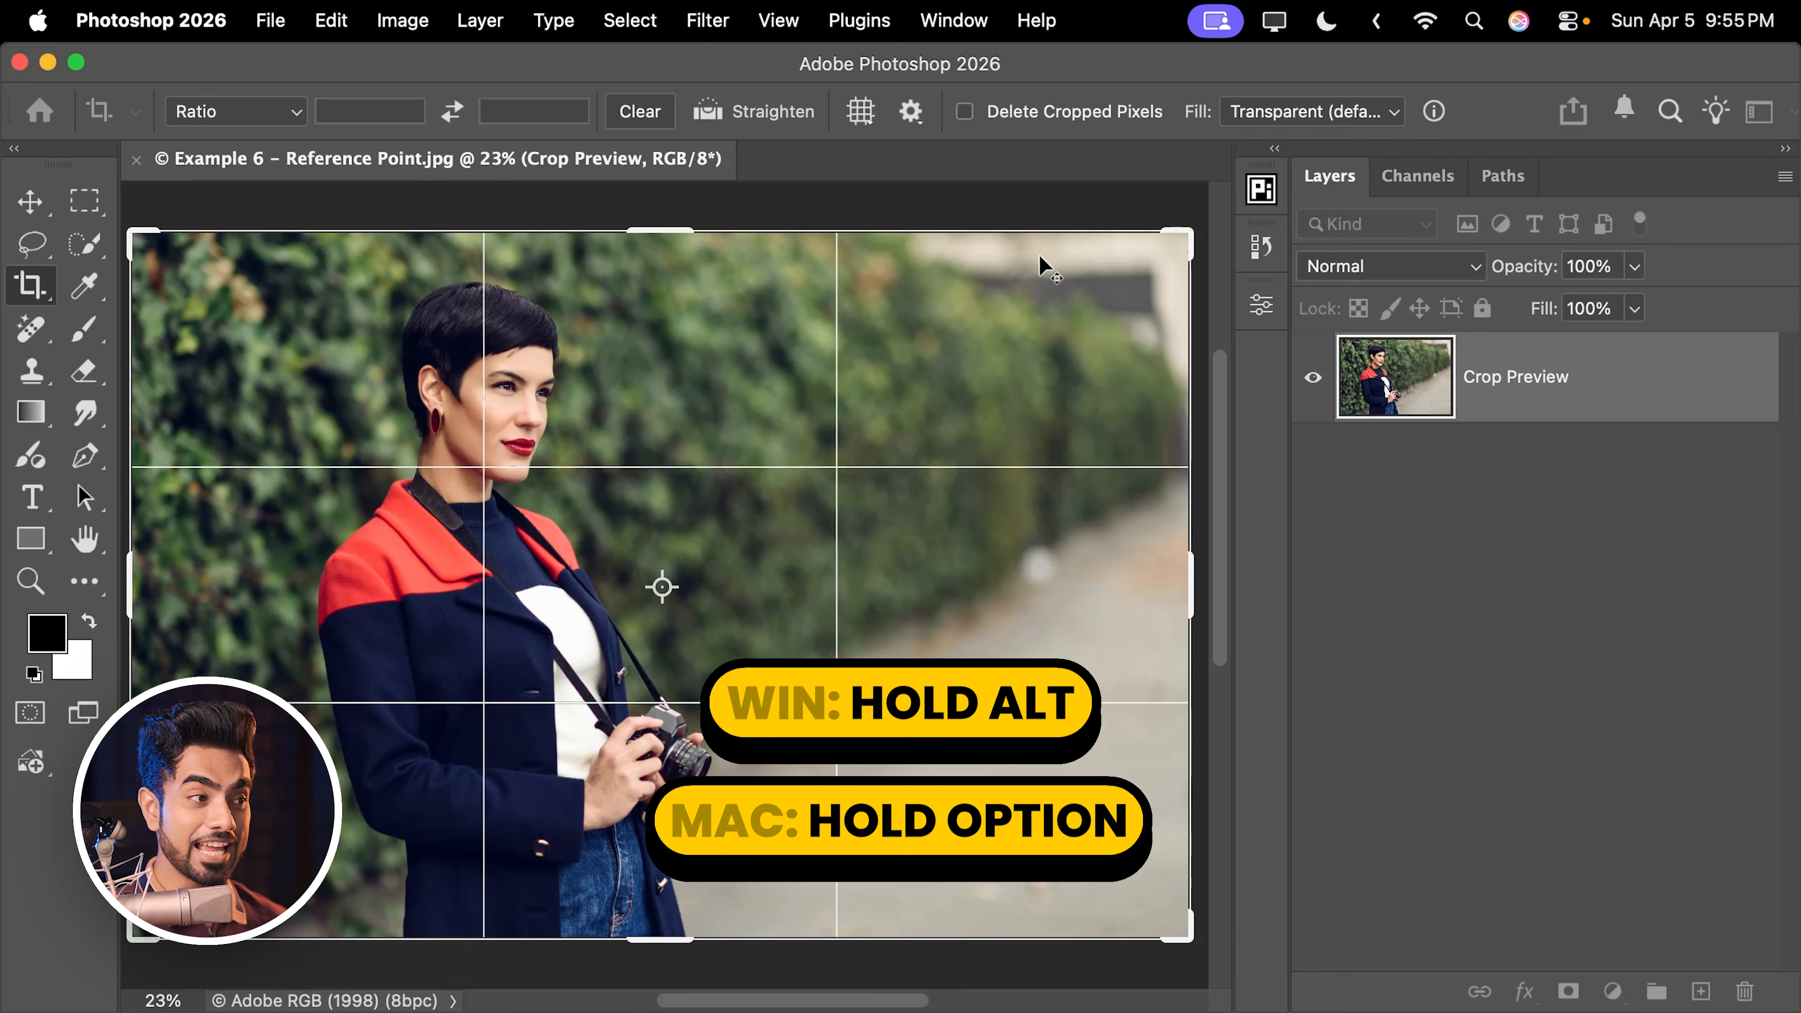
mouse_move(1173, 238)
left_mouse_down()
mouse_move(986, 331)
mouse_move(857, 499)
mouse_move(1021, 507)
mouse_move(1101, 298)
mouse_move(959, 269)
mouse_move(820, 456)
mouse_move(997, 535)
mouse_move(1182, 266)
left_mouse_up()
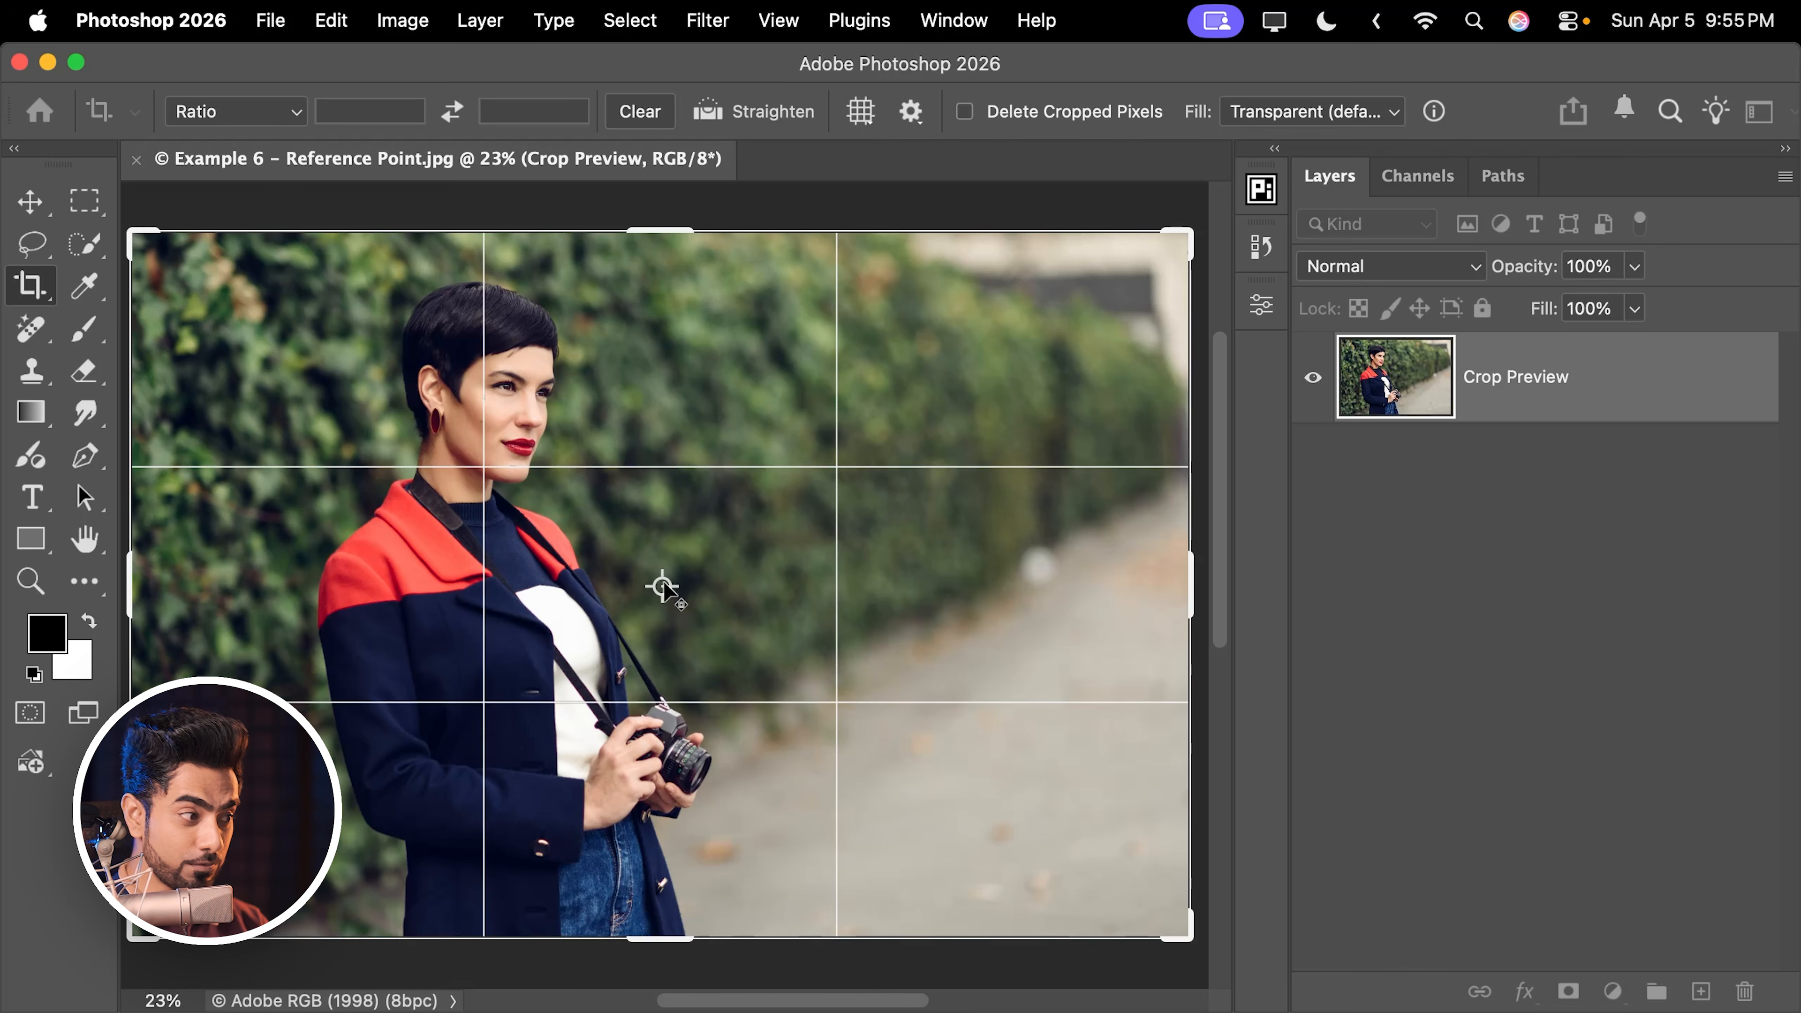
- Place the crop reference point on the woman's eye, try scaling the frame around it, and move the photo so the eye meets the upper-left thirds intersection
left_click_drag(670, 552, 510, 380)
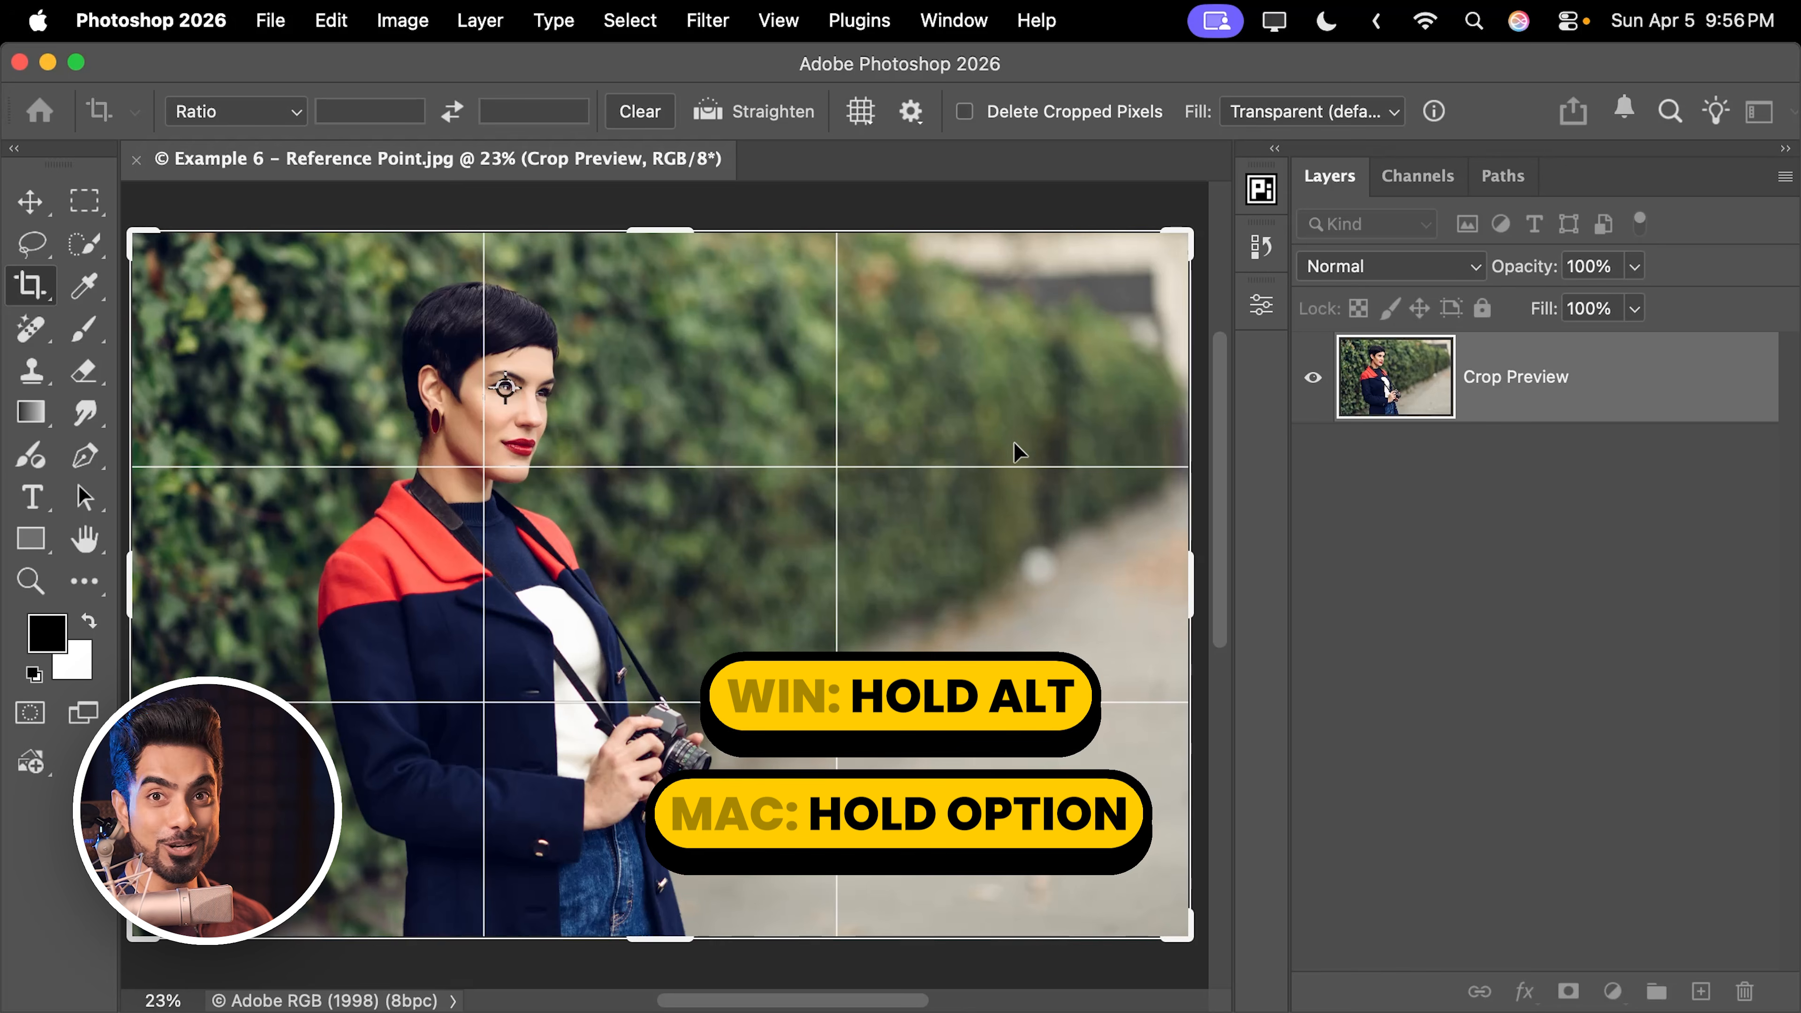
mouse_move(1177, 238)
left_mouse_down()
mouse_move(854, 406)
mouse_move(724, 434)
mouse_move(711, 402)
mouse_move(743, 539)
mouse_move(872, 539)
mouse_move(953, 422)
mouse_move(1067, 315)
mouse_move(1164, 280)
mouse_move(1198, 242)
mouse_move(1180, 256)
left_mouse_up()
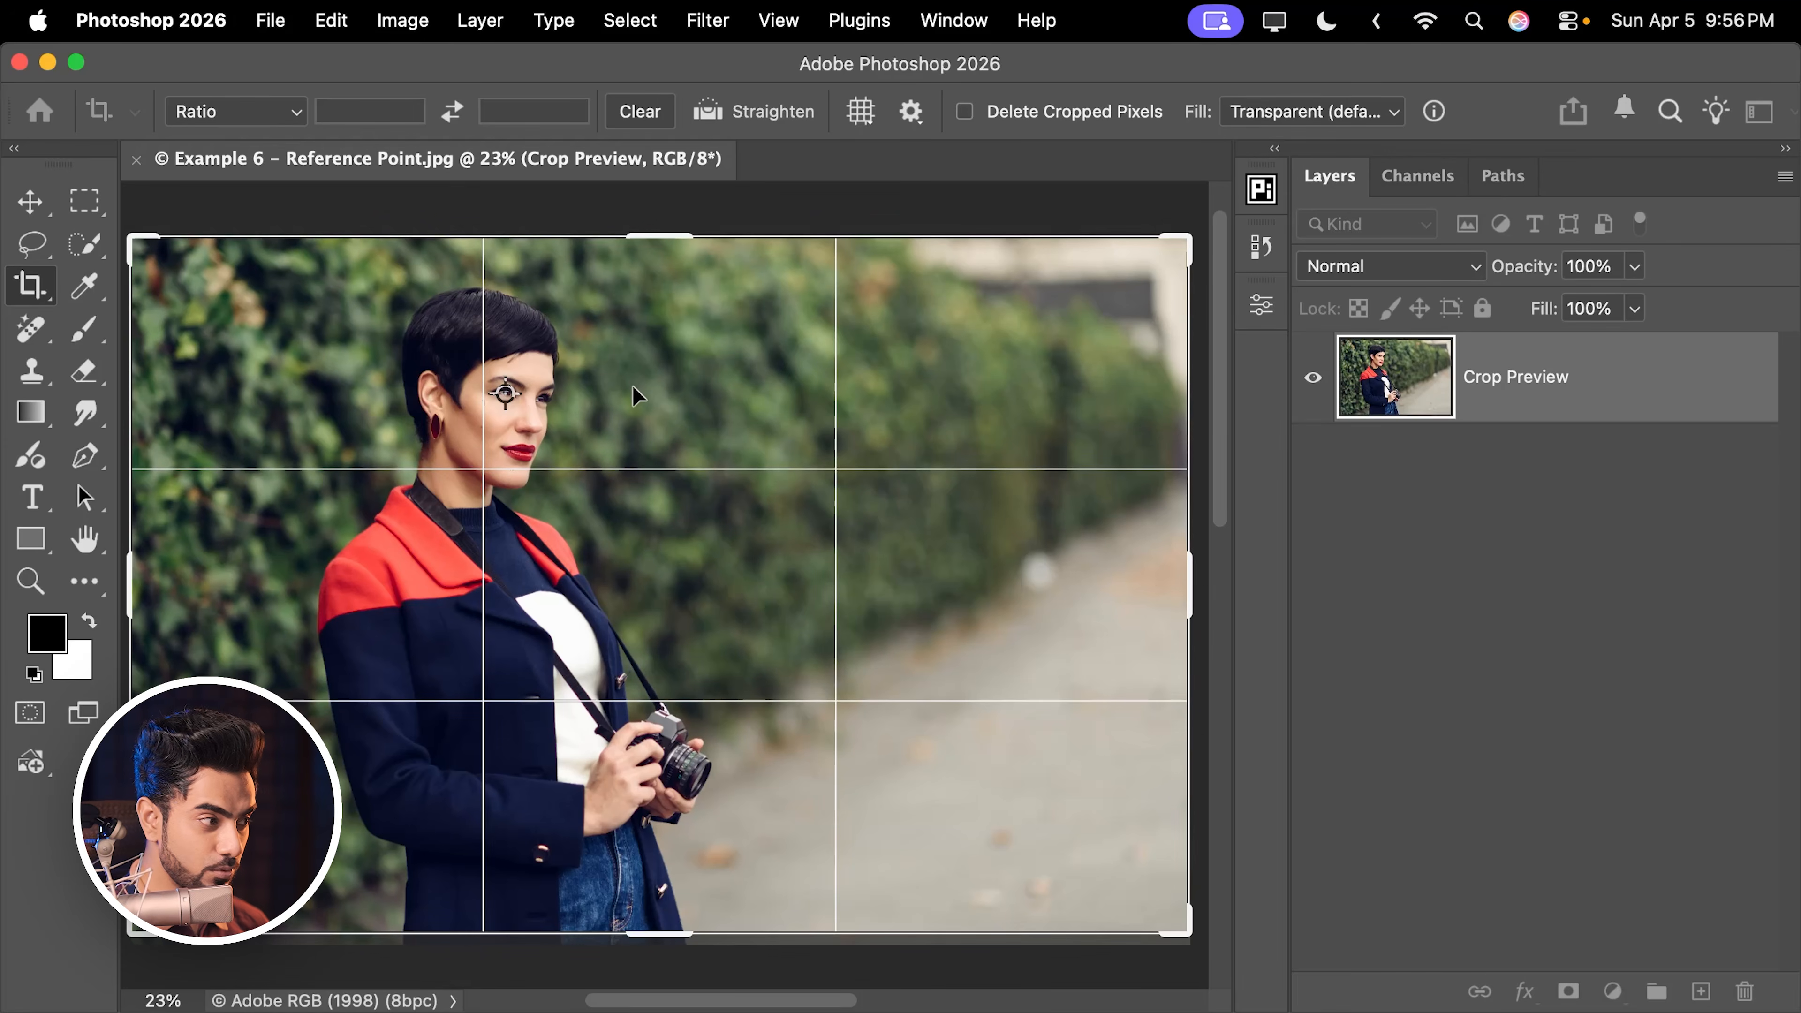
left_click_drag(638, 395, 611, 470)
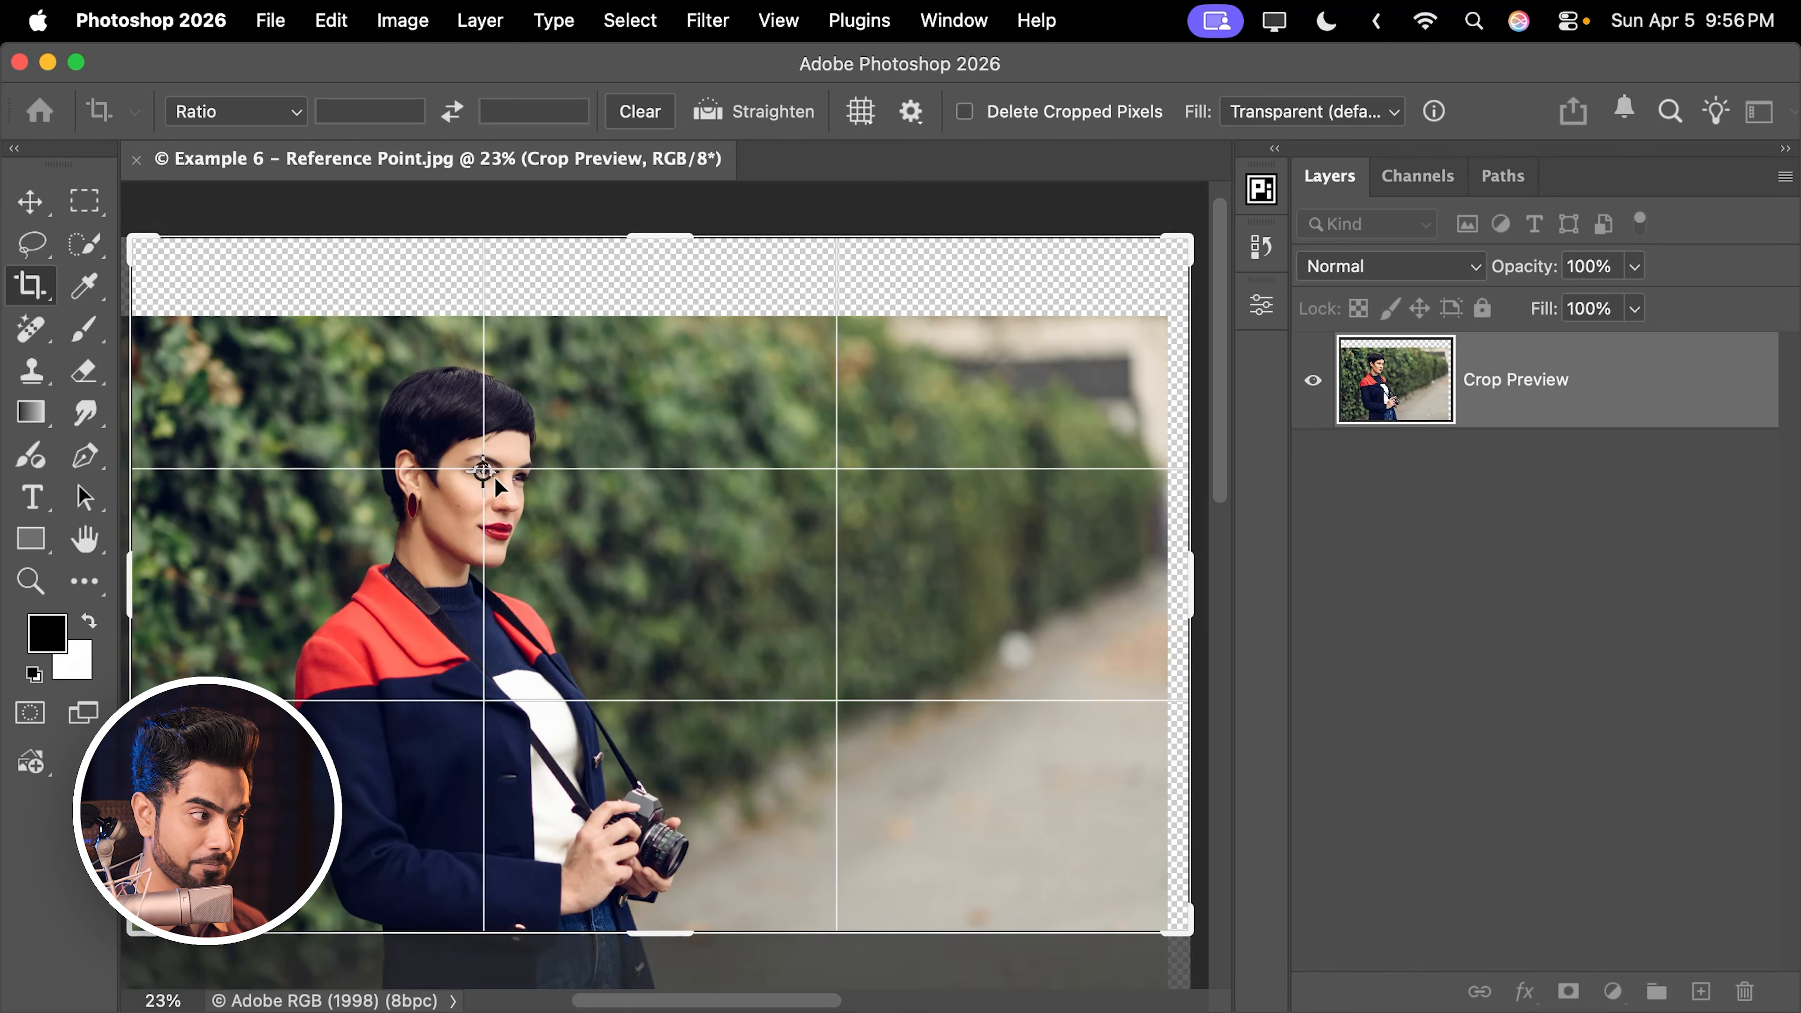
- Try the crop reference point at several spots across the hedge, and return it to the woman's eye at the thirds intersection
left_click_drag(484, 470, 803, 519)
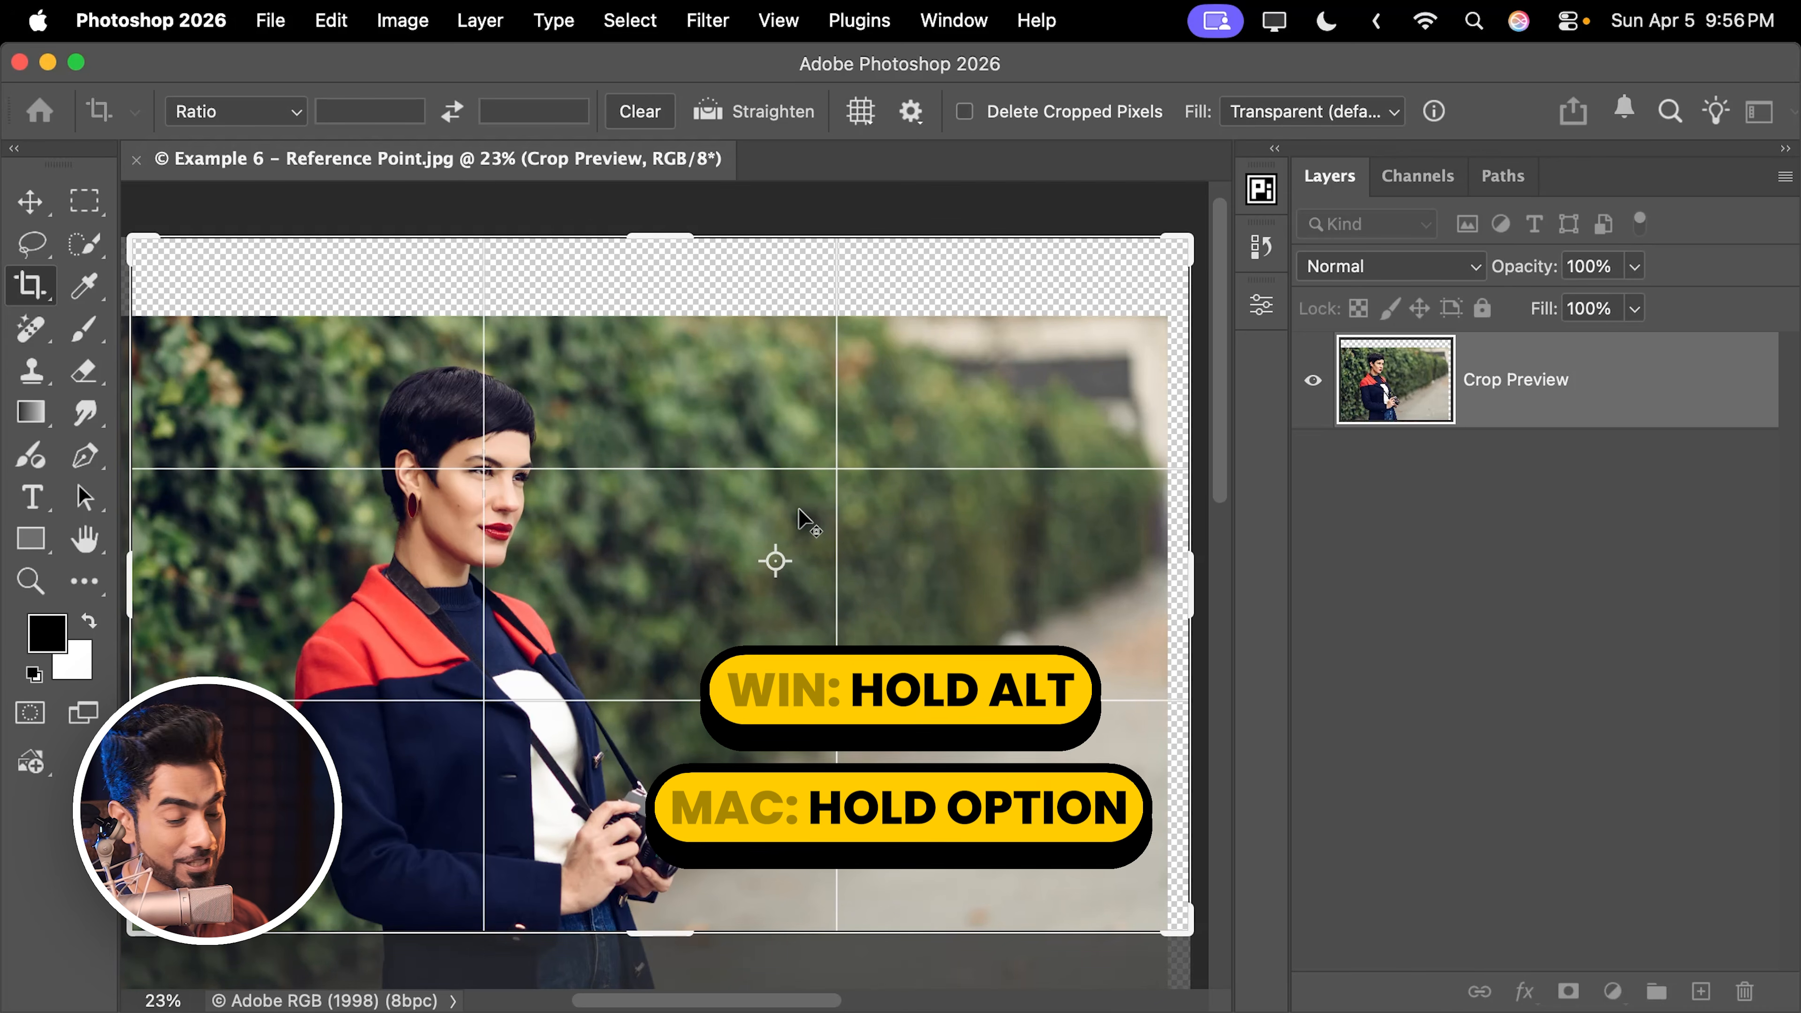
left_click(249, 581, "alt")
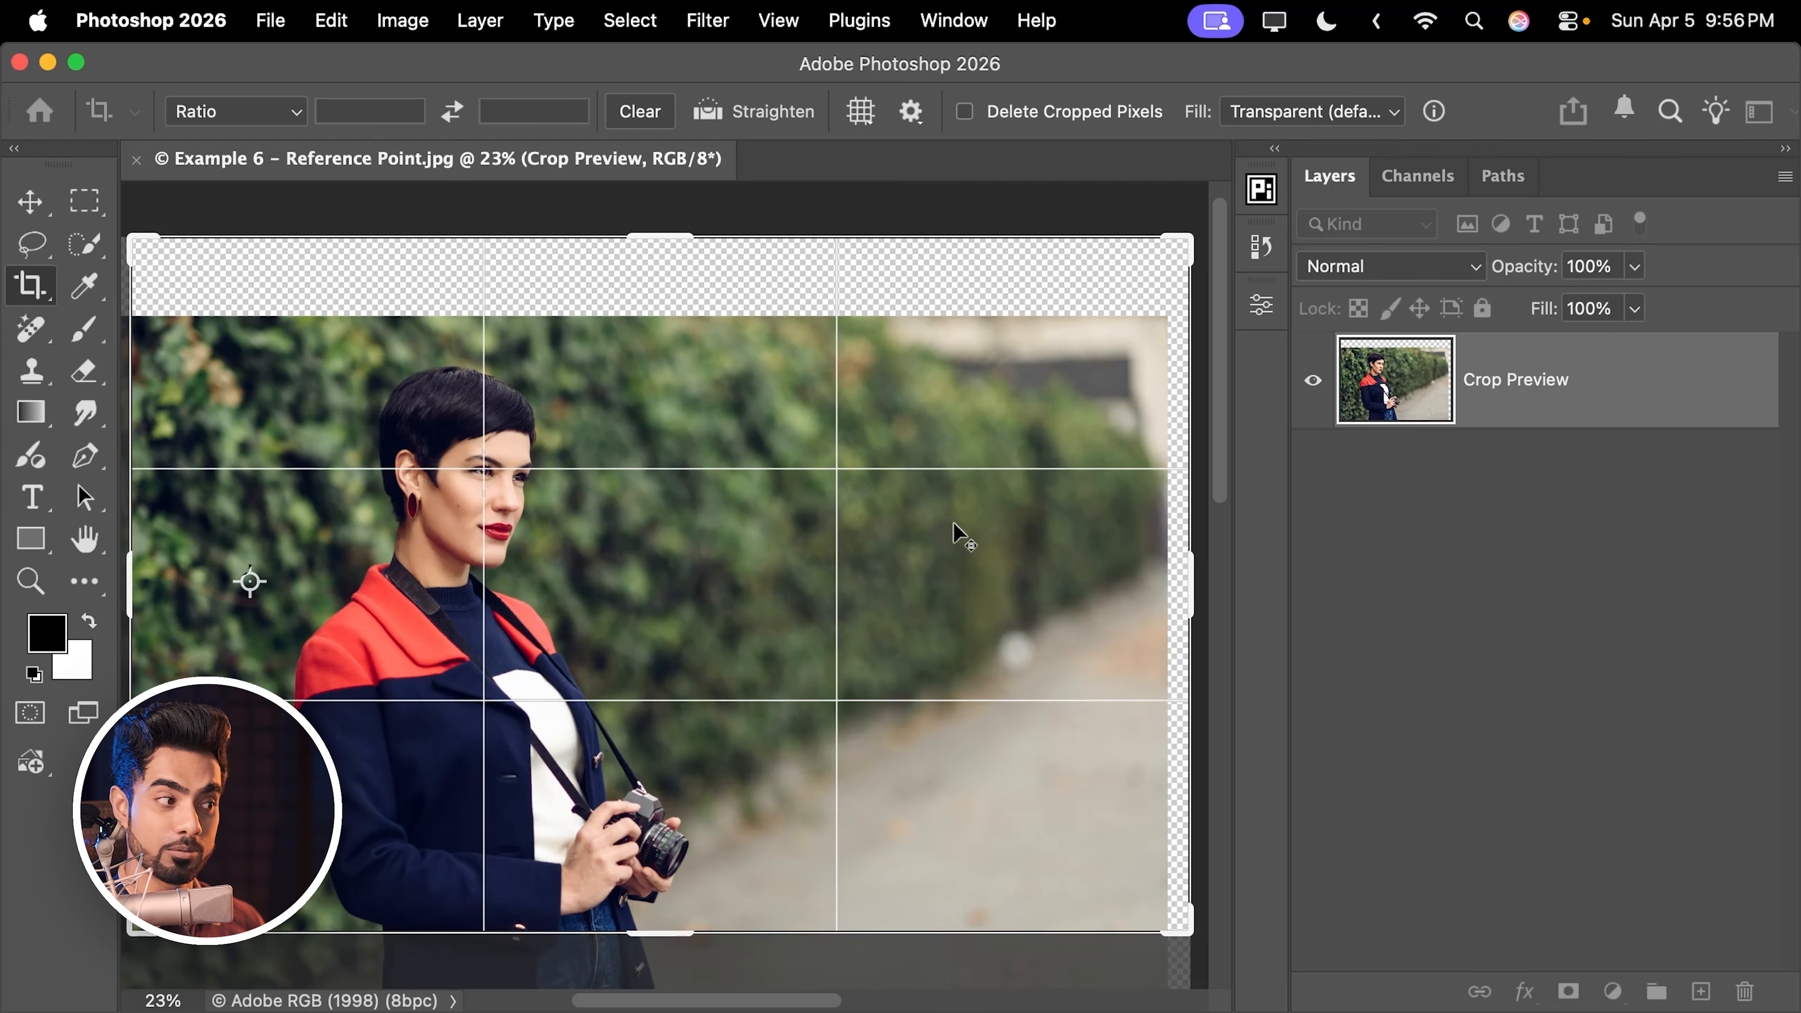
left_click(1019, 544, "alt")
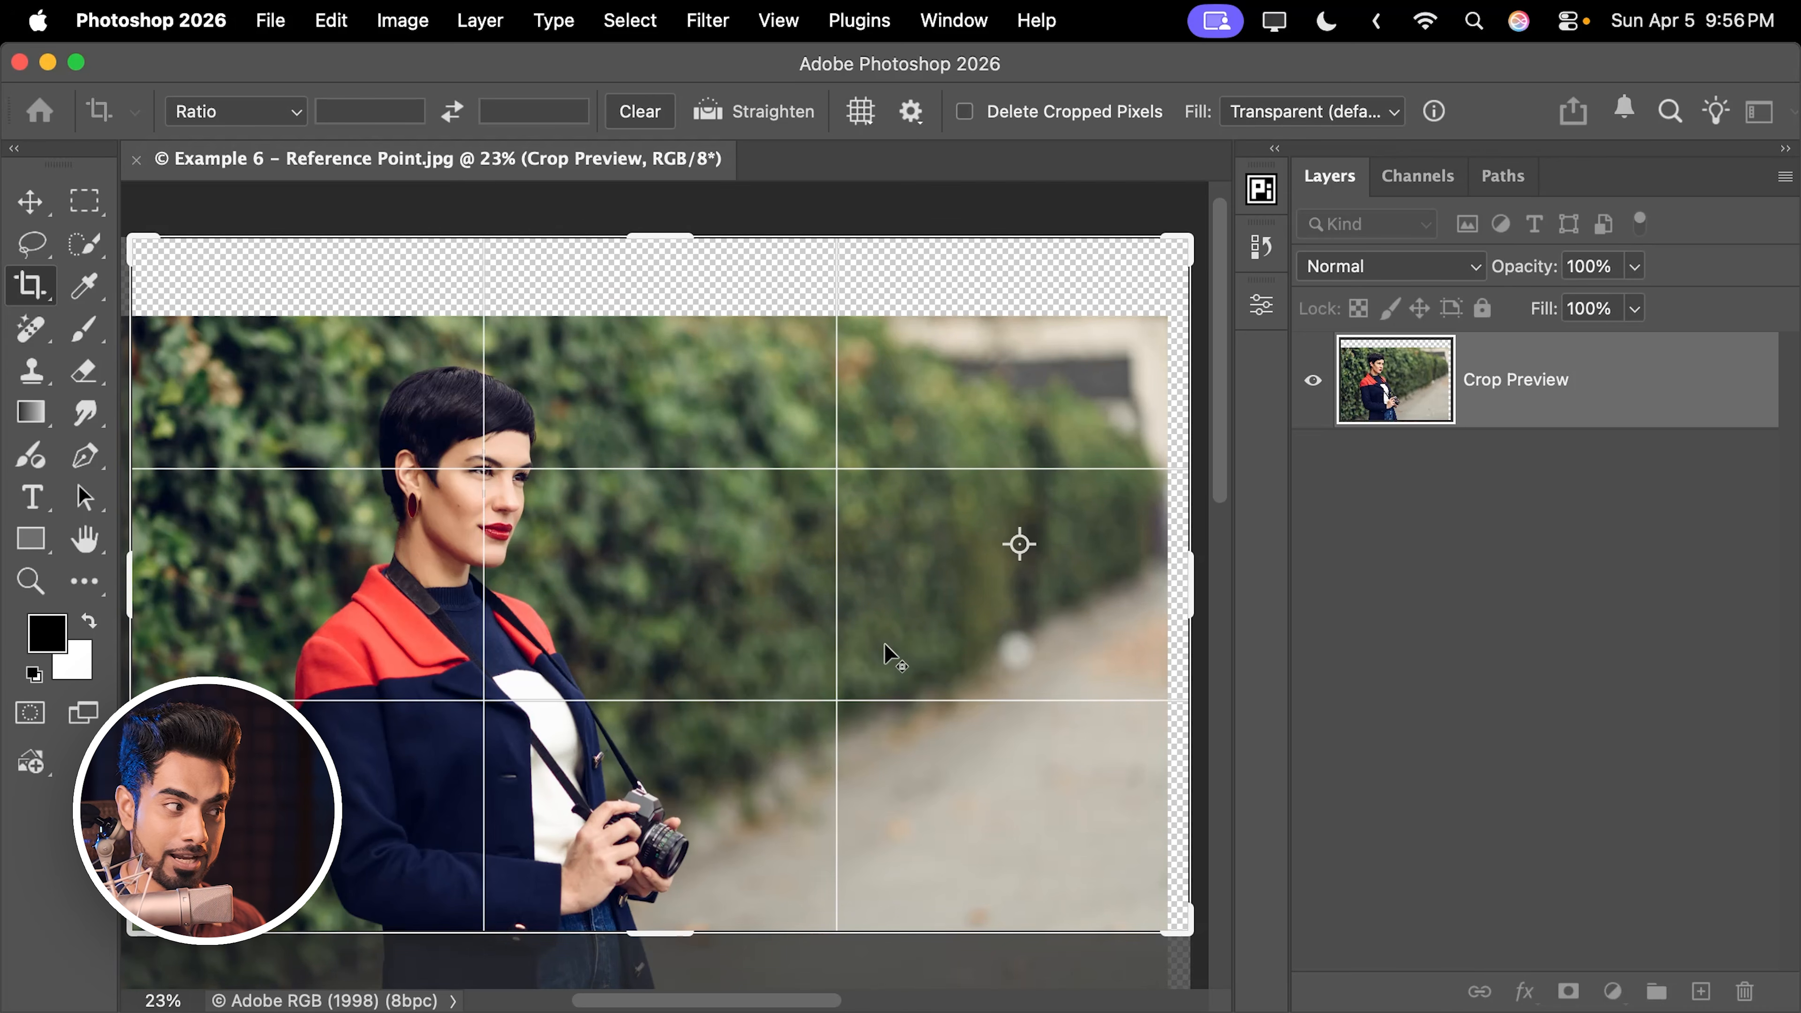
left_click(483, 471, "alt")
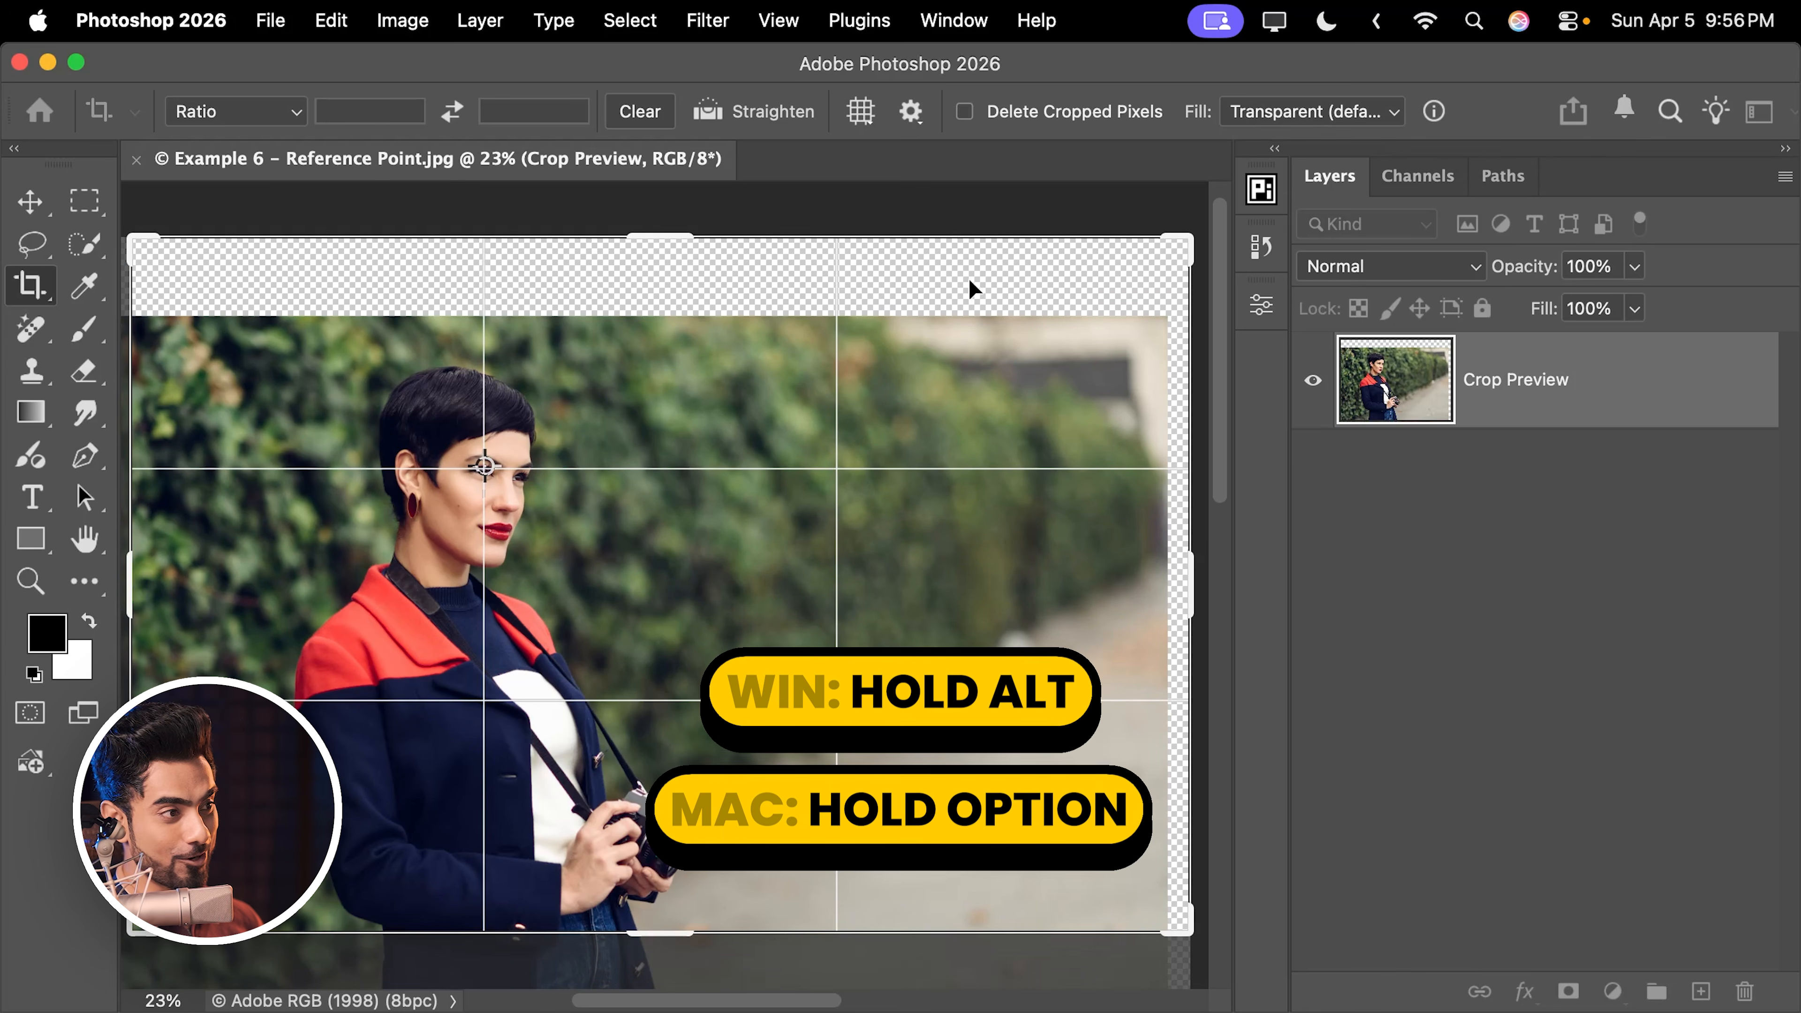
- Shrink the crop frame around the reference point on the eye, apply the crop, and fit the image to the window
left_click_drag(1183, 242, 953, 425)
key("Return")
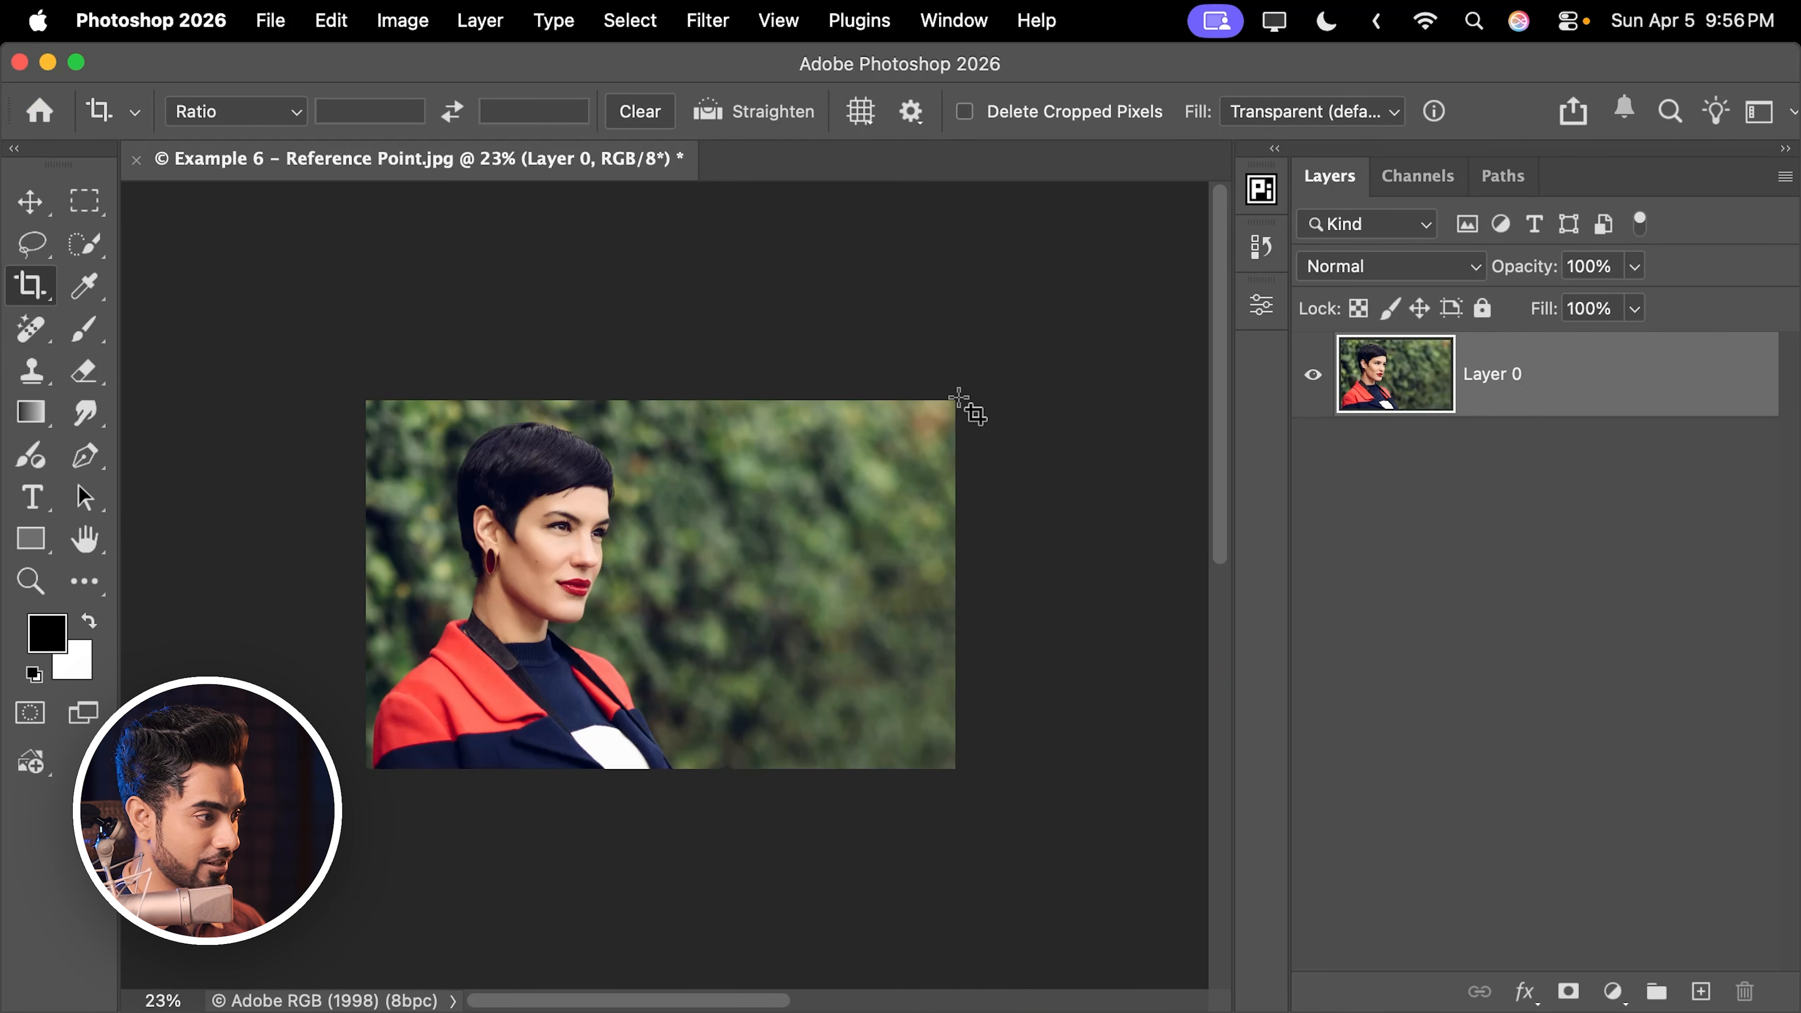
key("super+0")
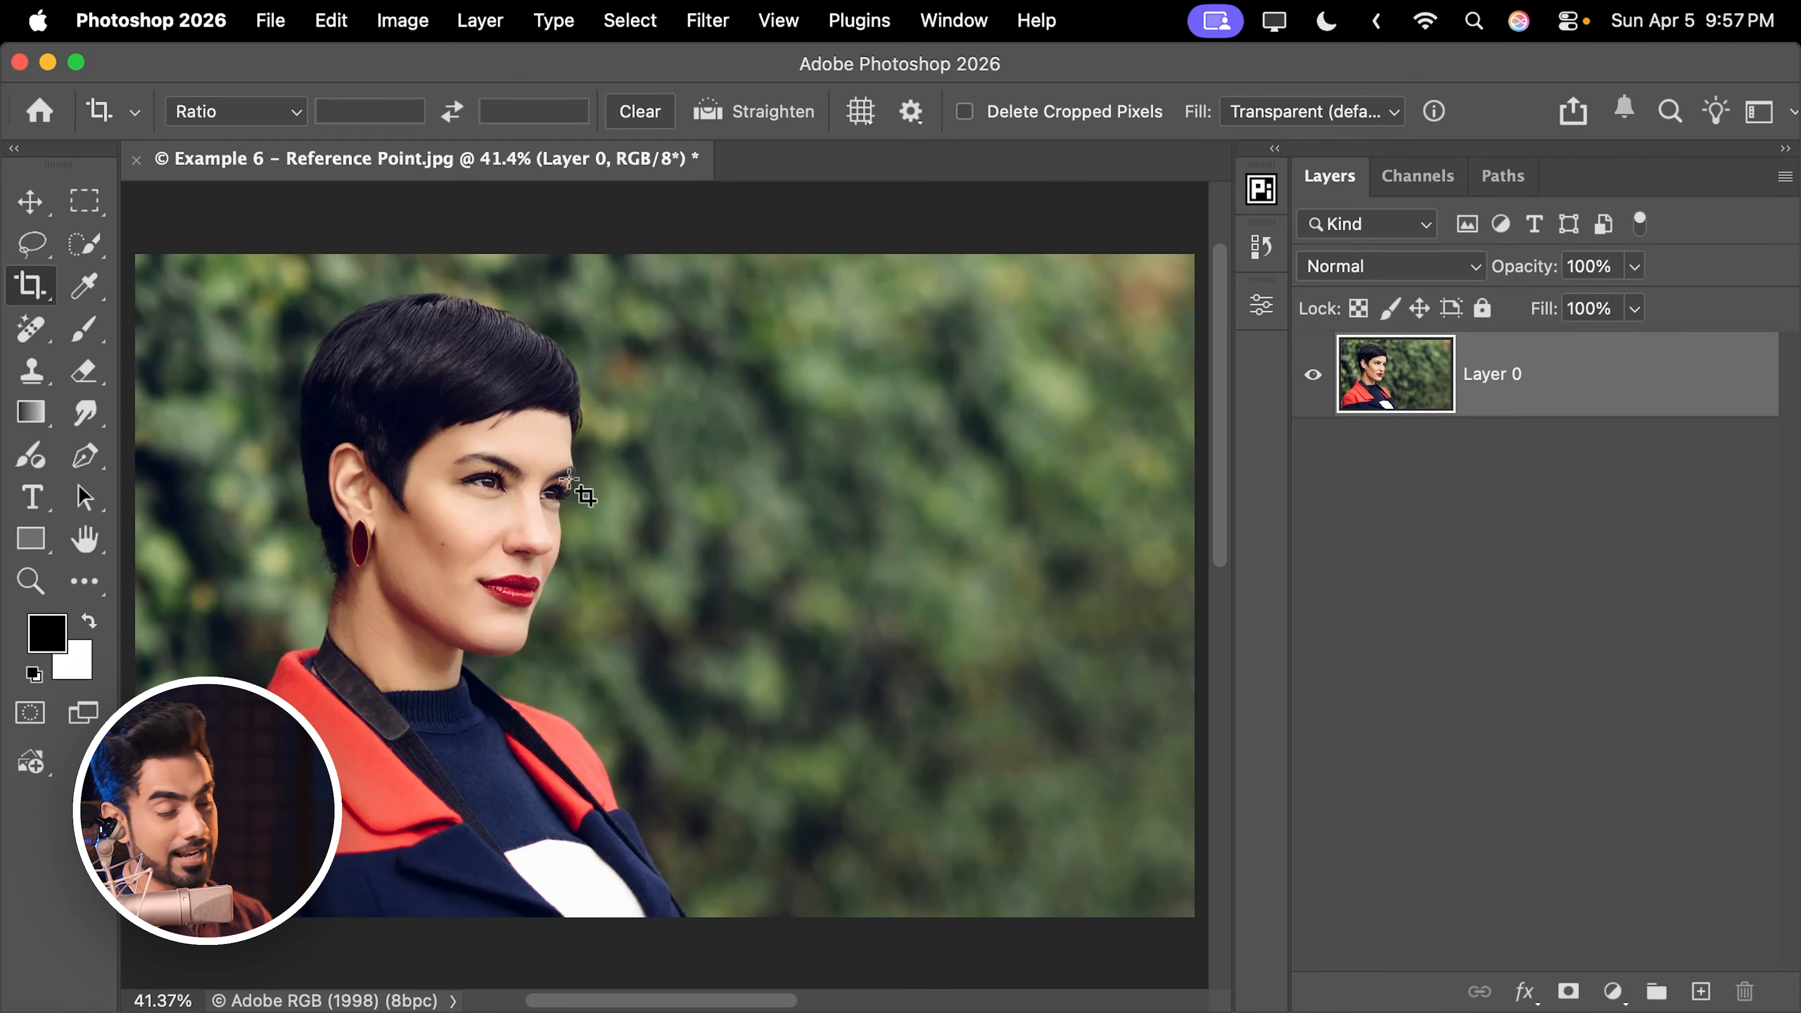
- Reopen the crop, move the reference point to the middle of the top edge, enlarge the frame around it to include the camera, and apply
left_click(690, 558)
left_click_drag(653, 599, 667, 255)
left_click_drag(760, 515, 675, 546)
left_click_drag(770, 620, 731, 555)
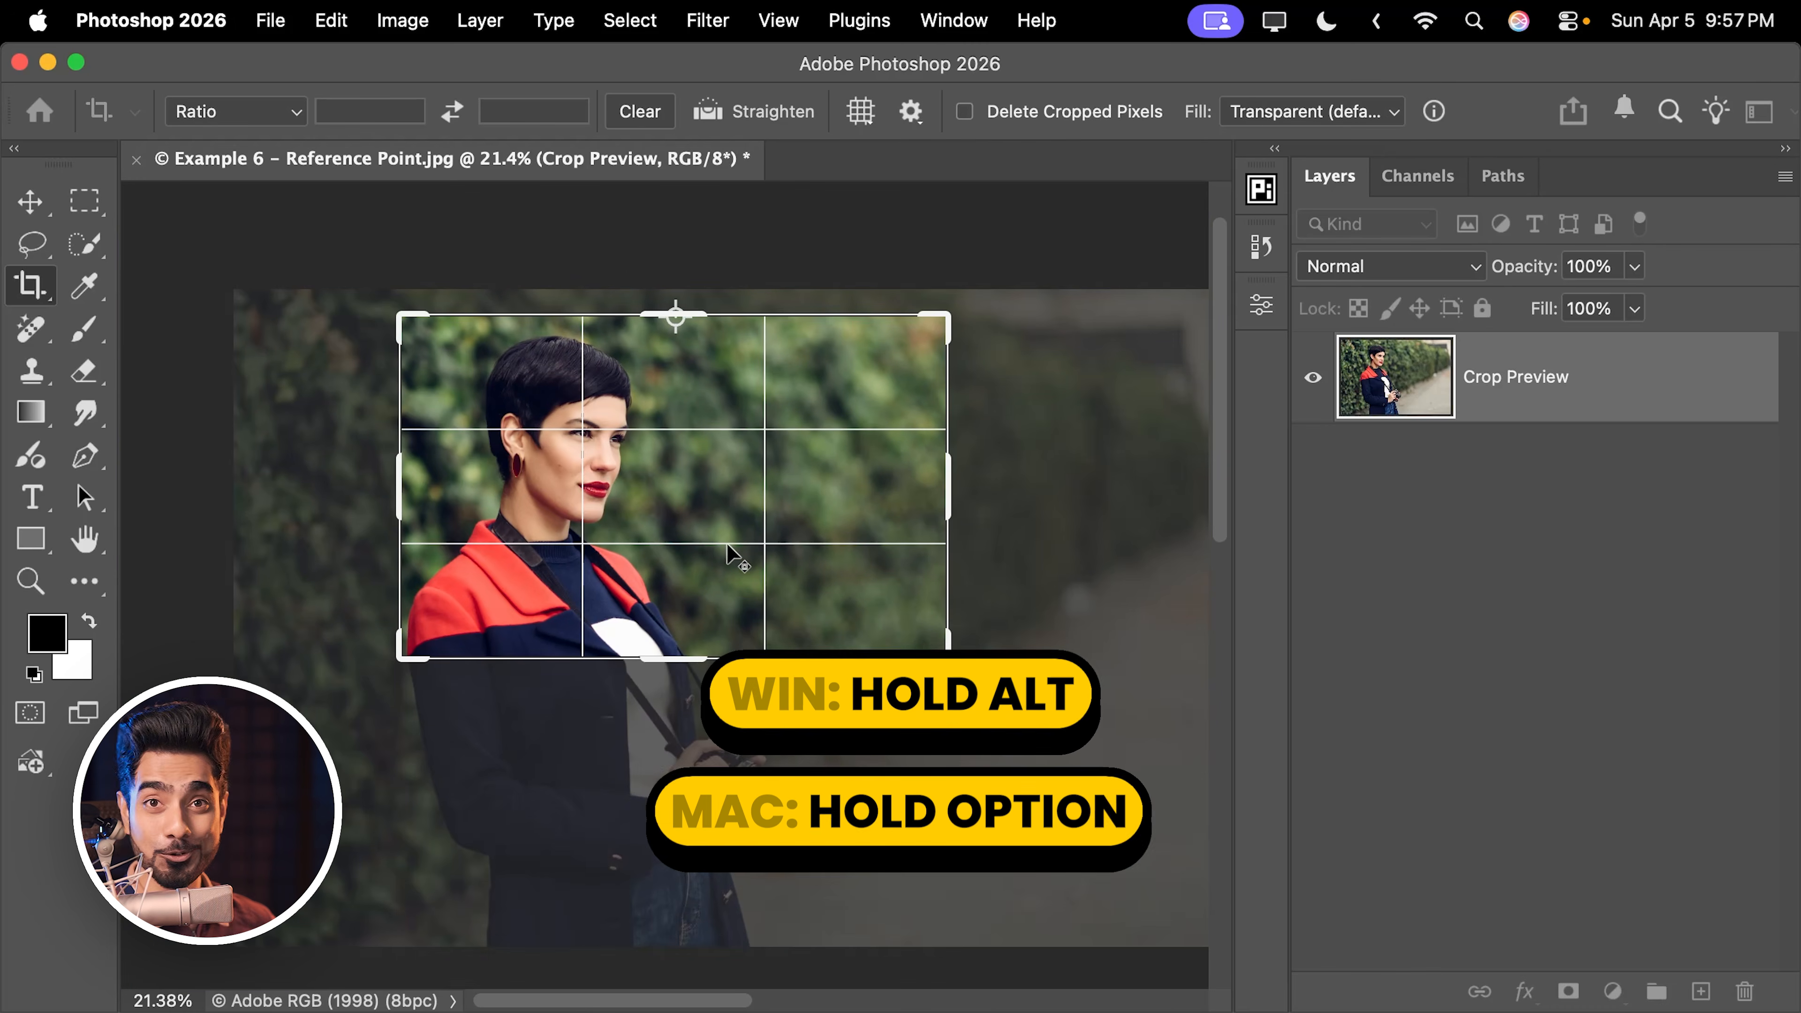
left_click_drag(925, 628, 1046, 738)
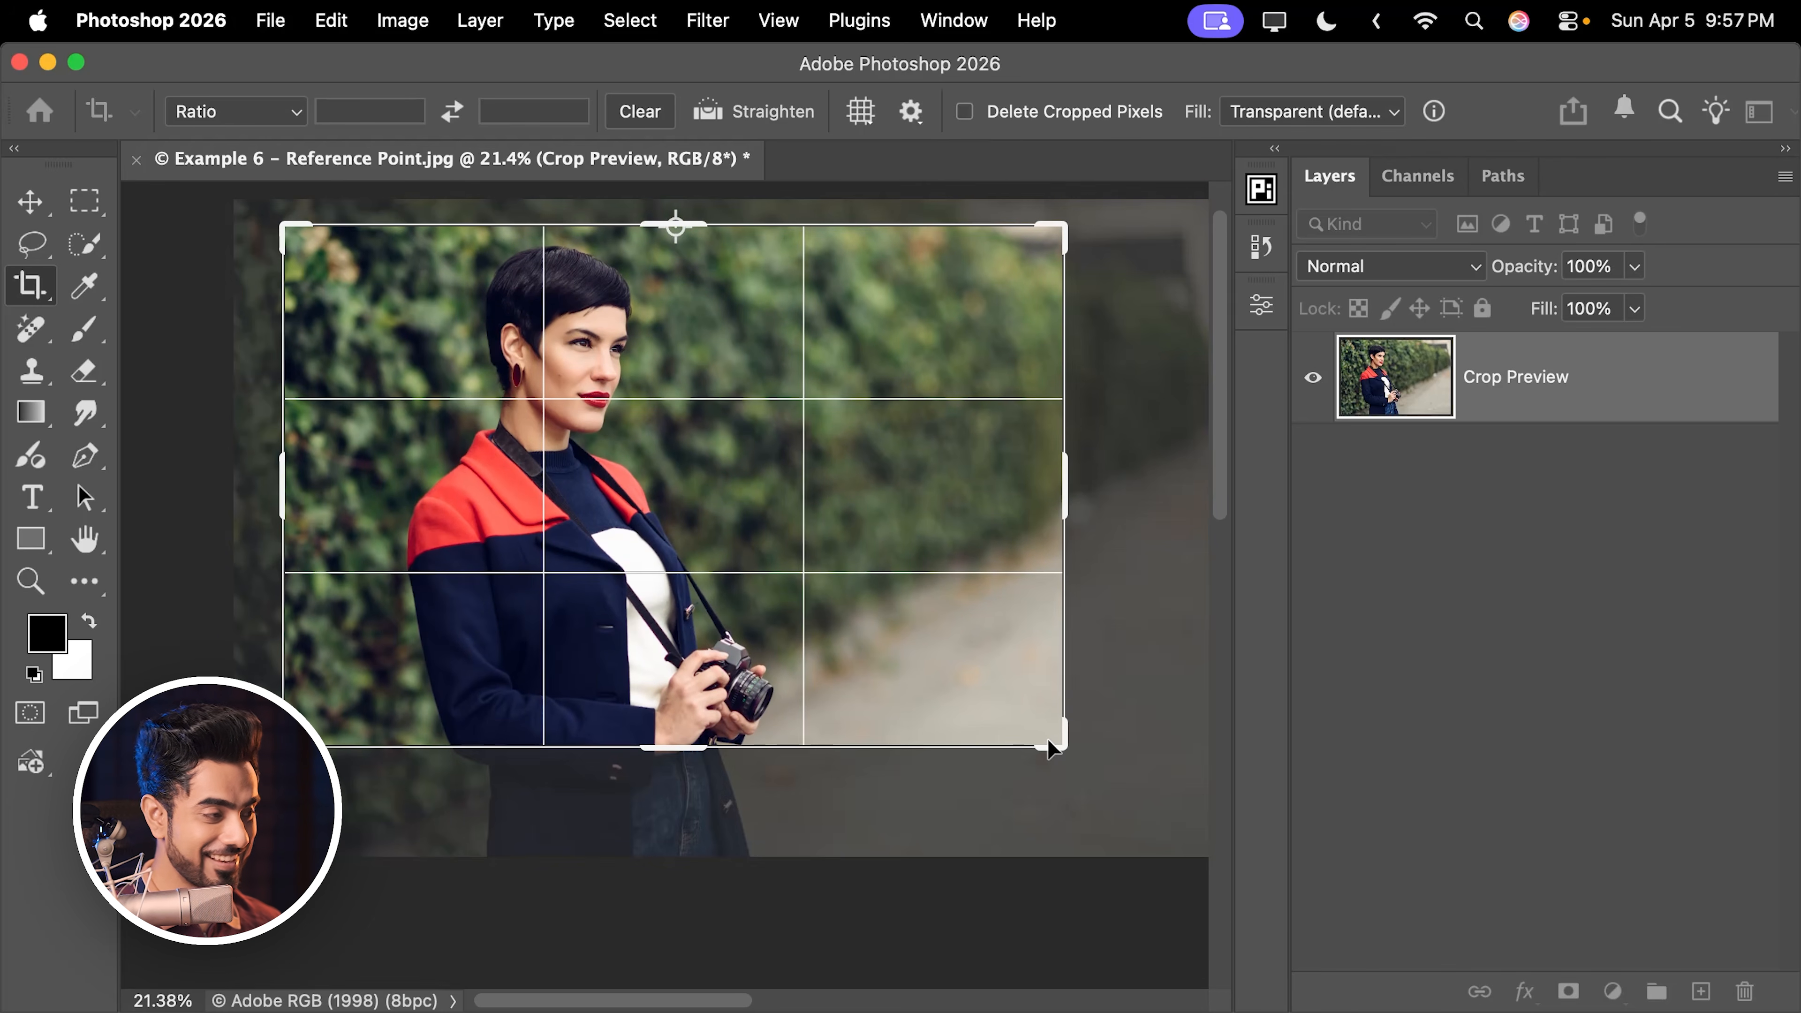
key("Return")
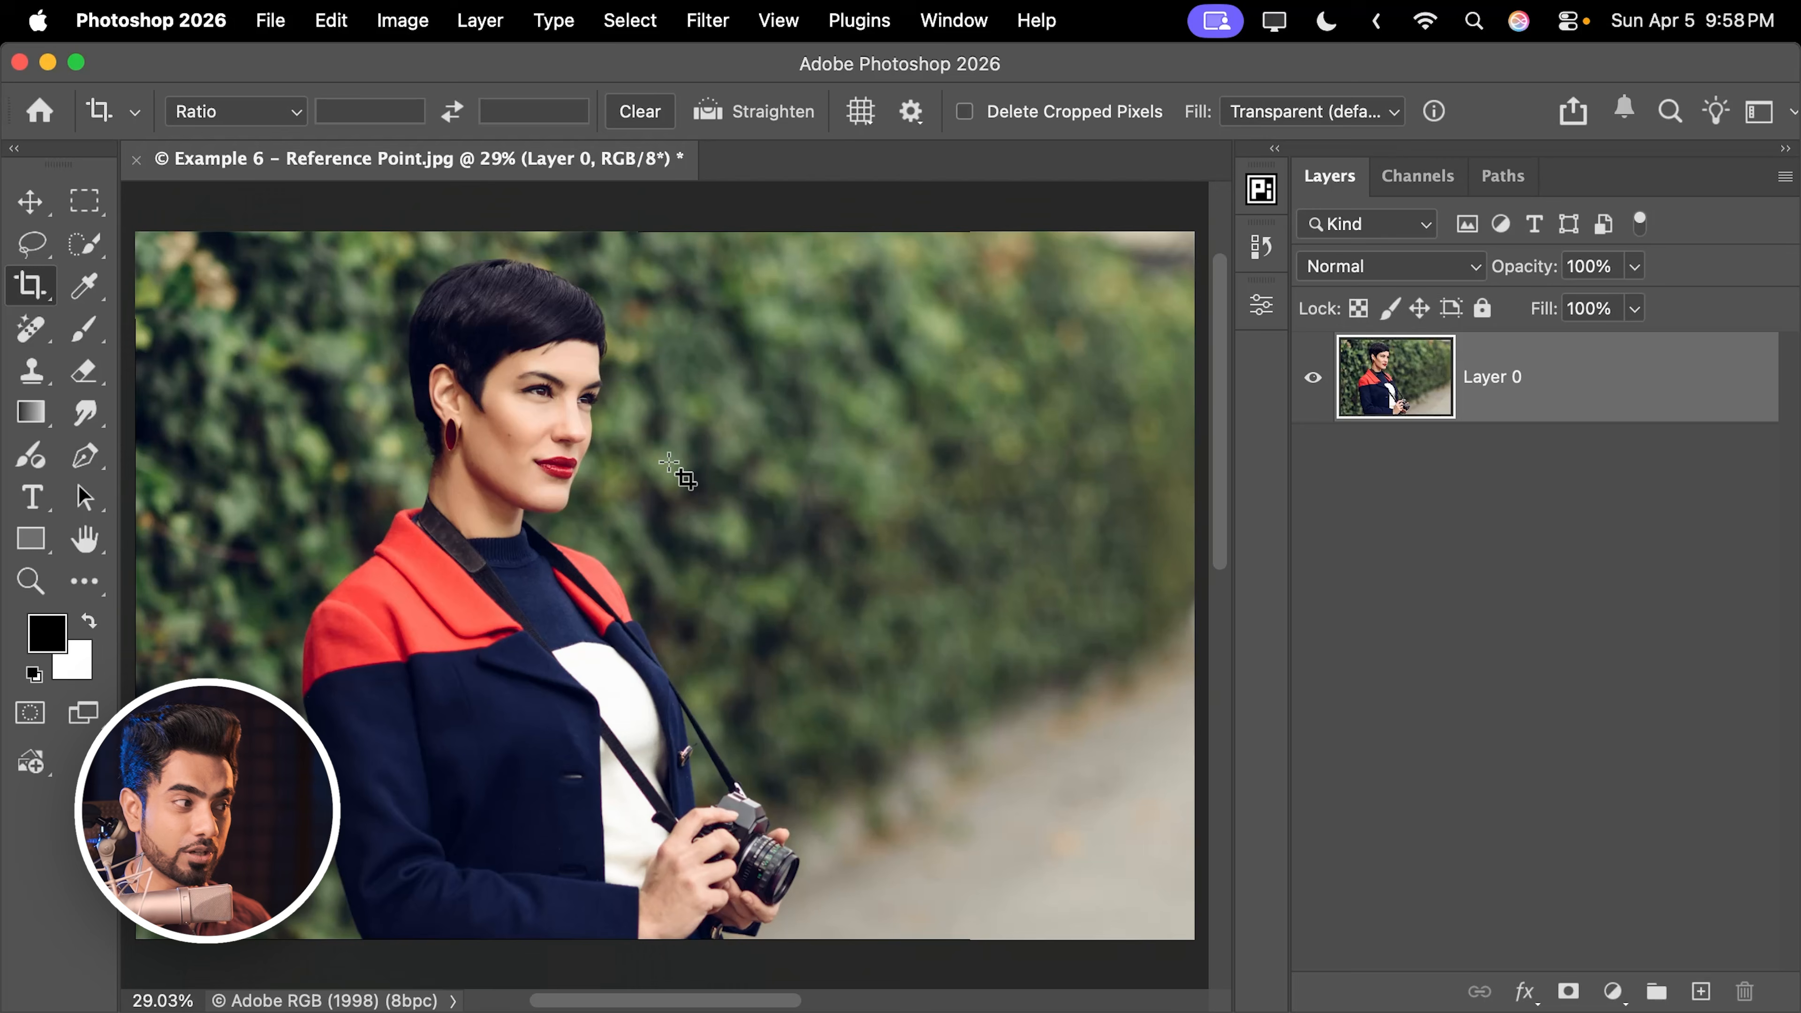
- Reopen the crop on the portrait and try the Grid, Golden Spiral and Golden Ratio overlays, ending on Golden Spiral
left_click(668, 463)
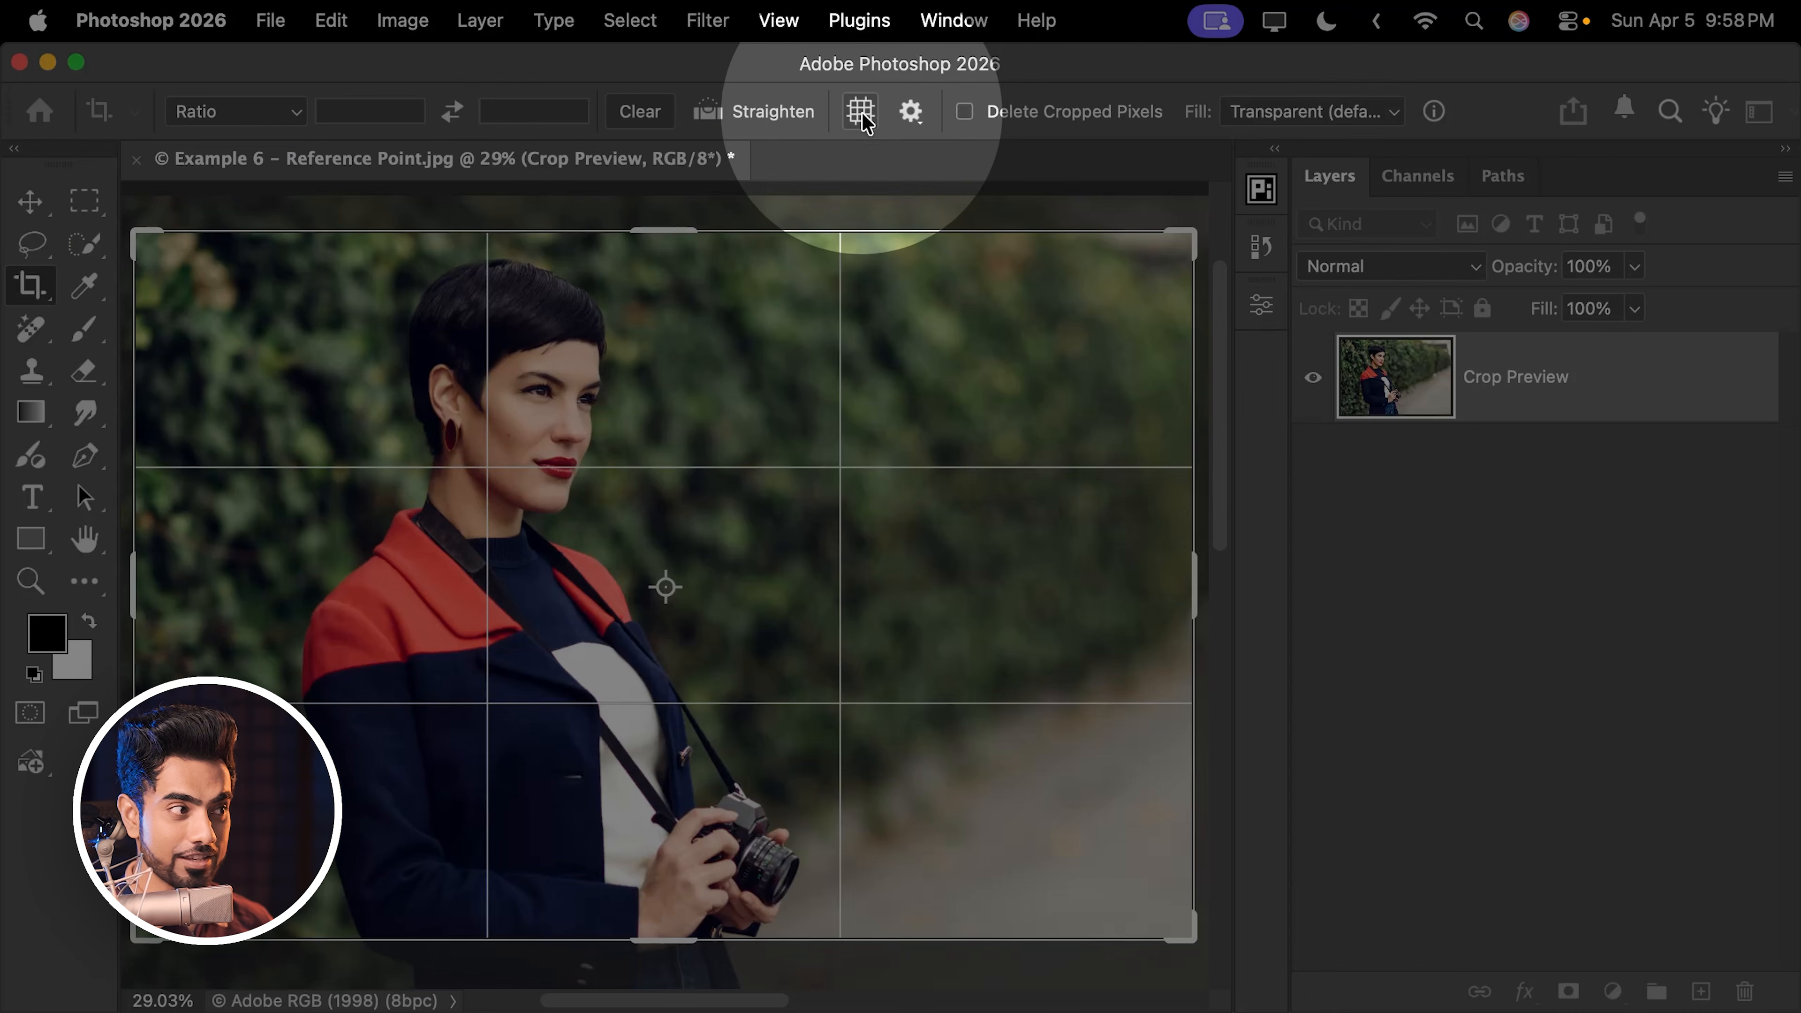
left_click(861, 111)
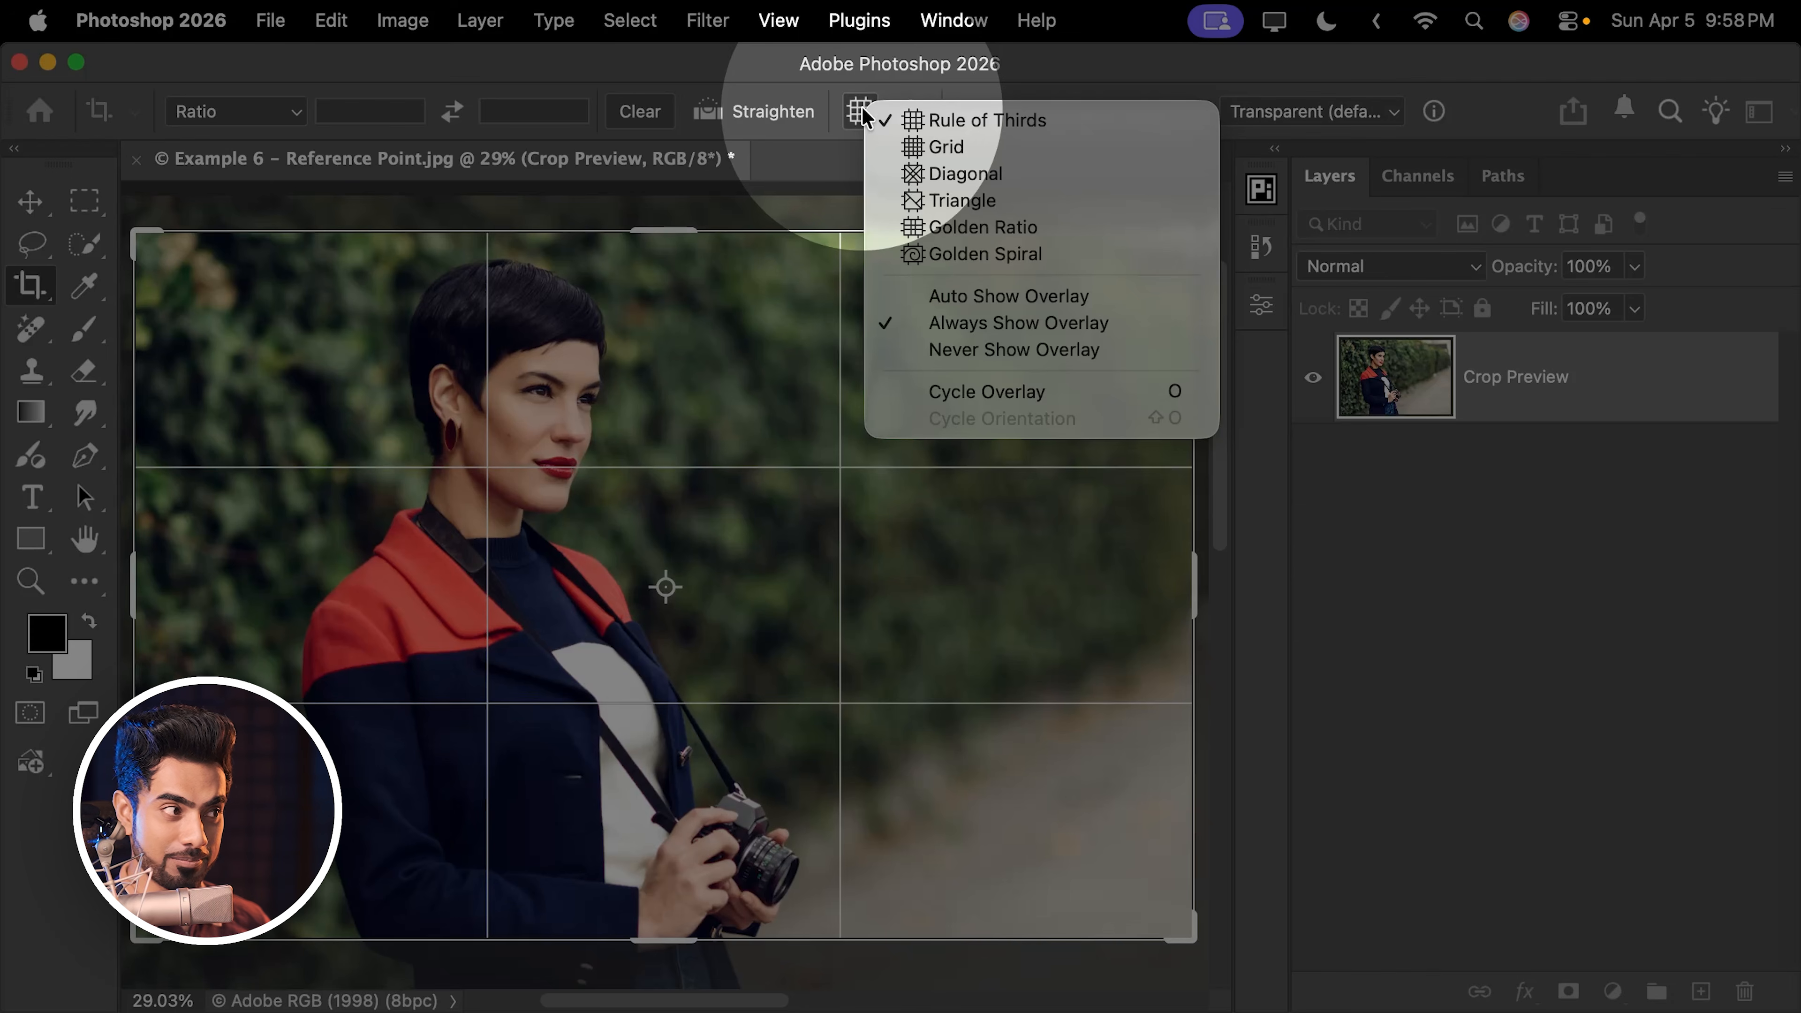
left_click(916, 148)
left_click(859, 111)
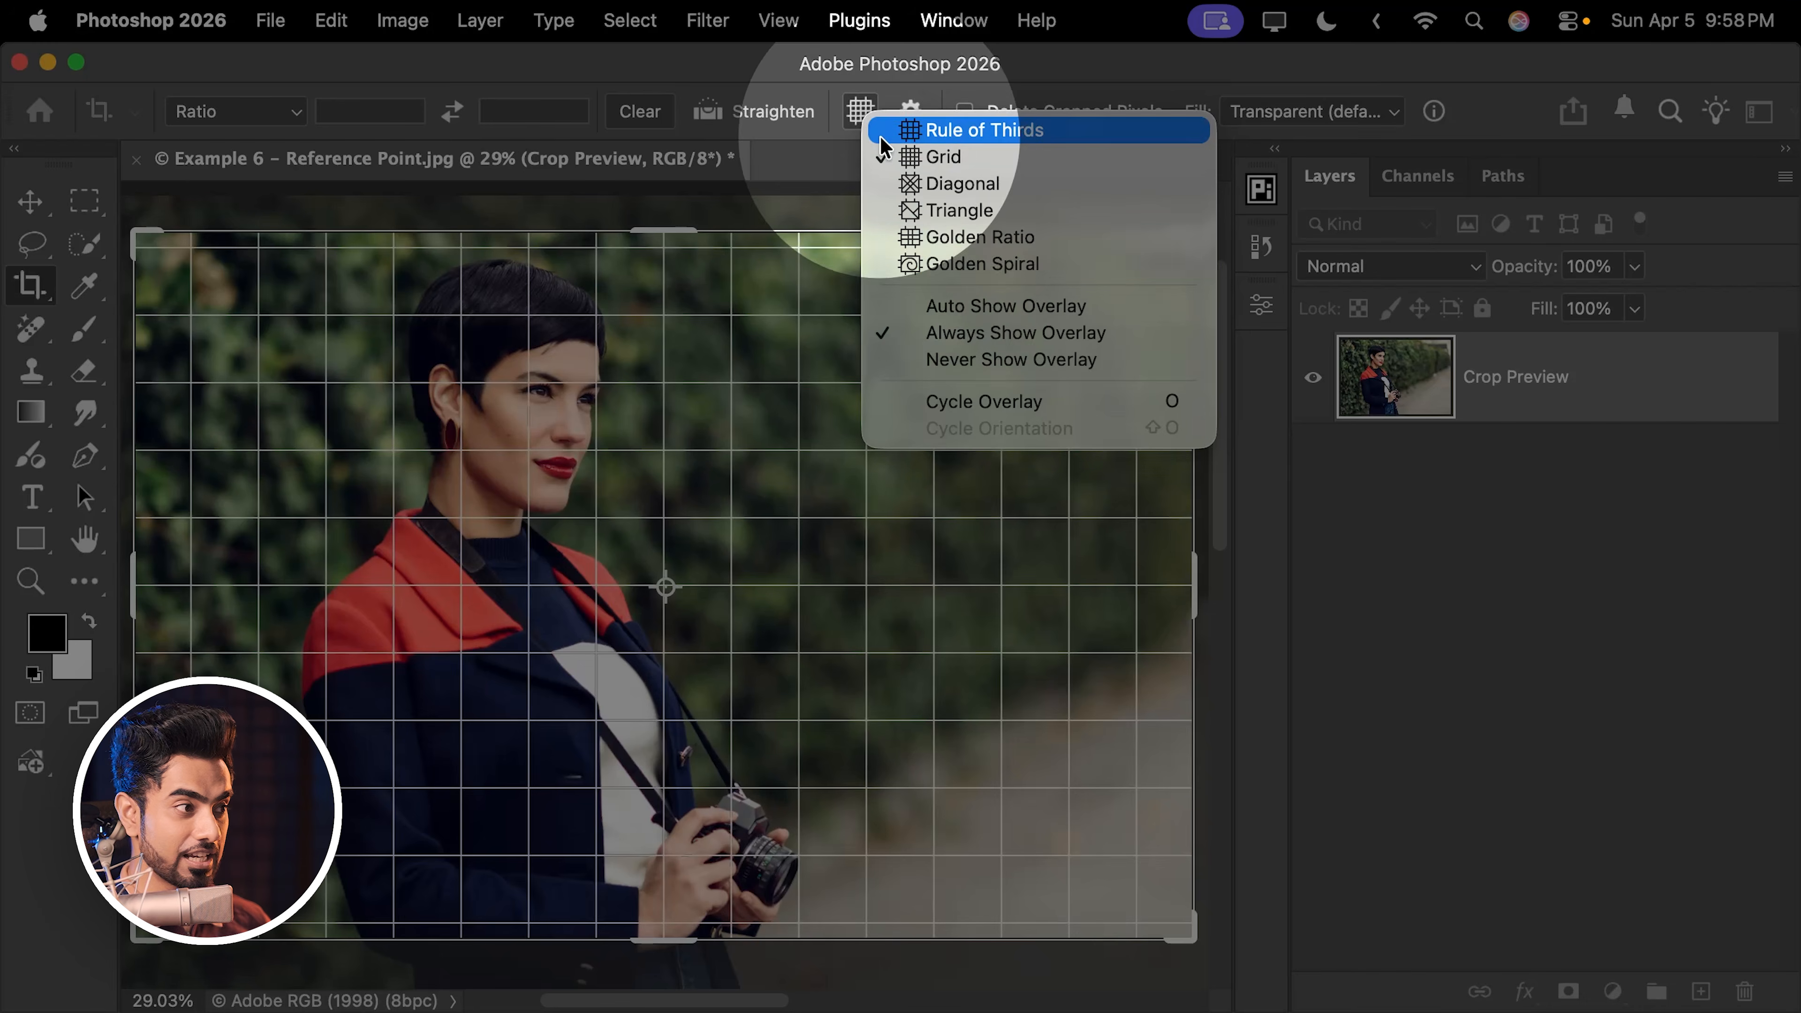
left_click(950, 264)
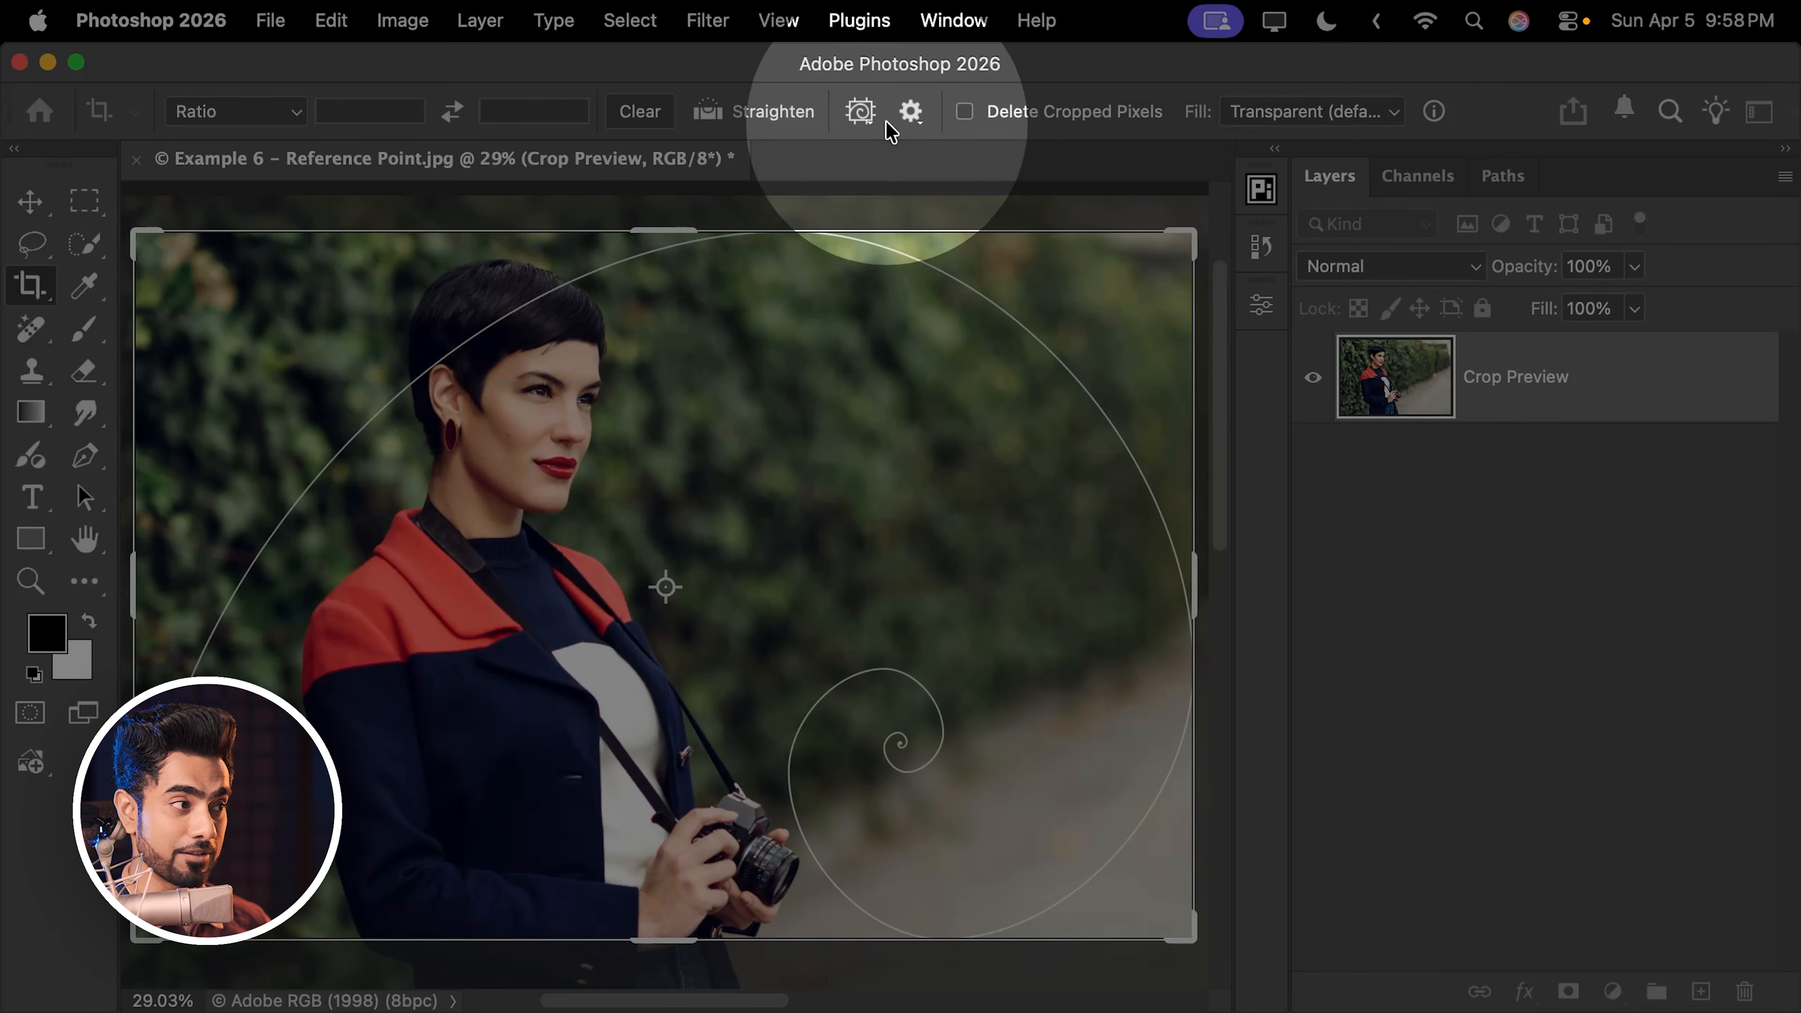
left_click(862, 111)
left_click(920, 239)
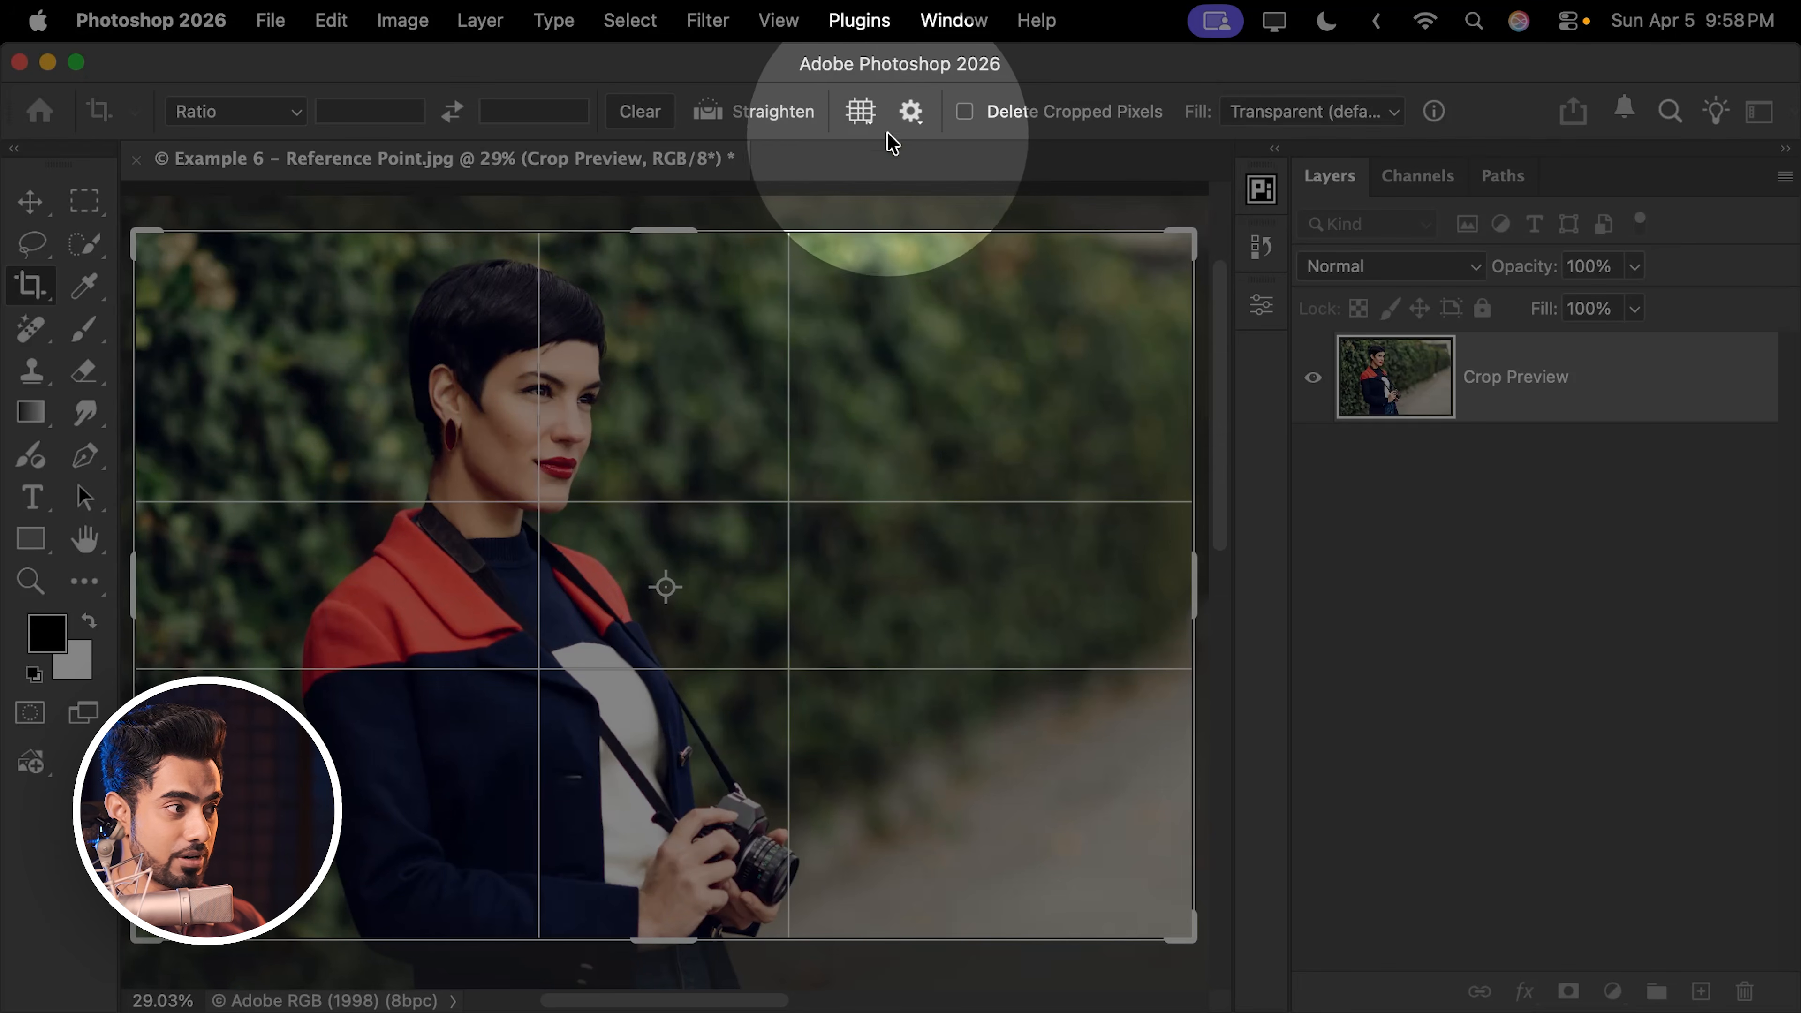
left_click(865, 113)
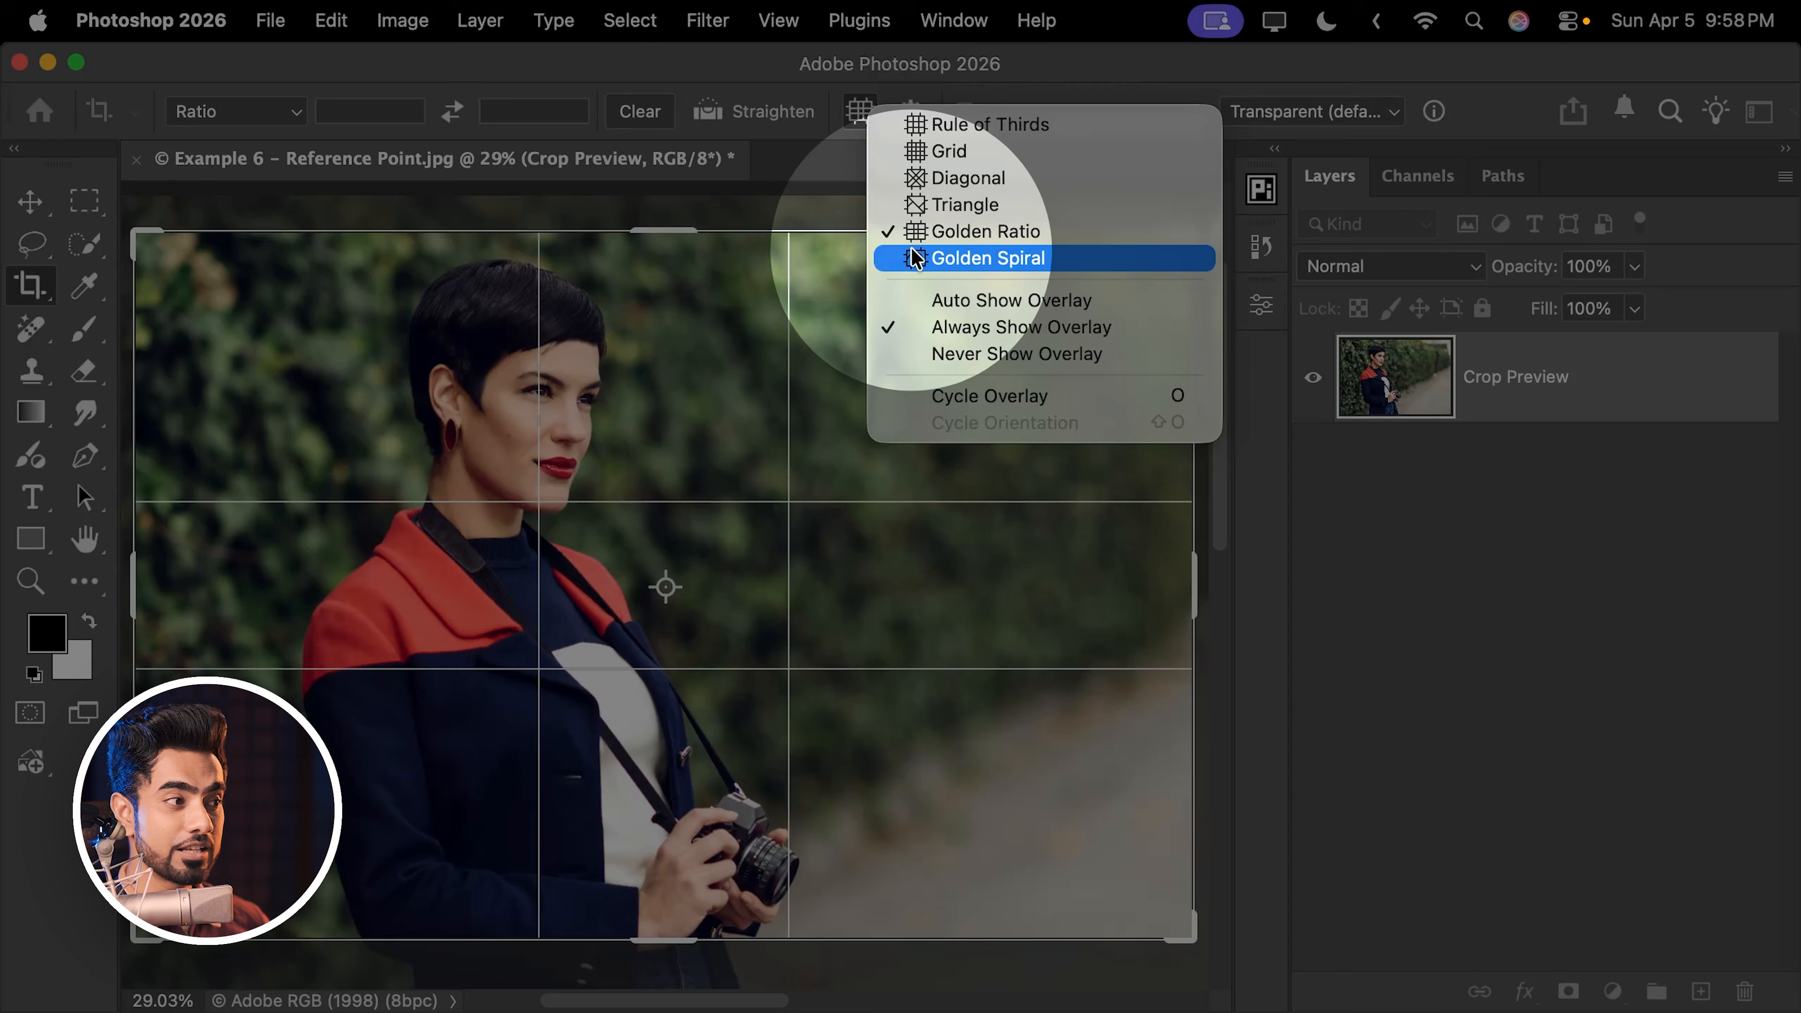
left_click(934, 266)
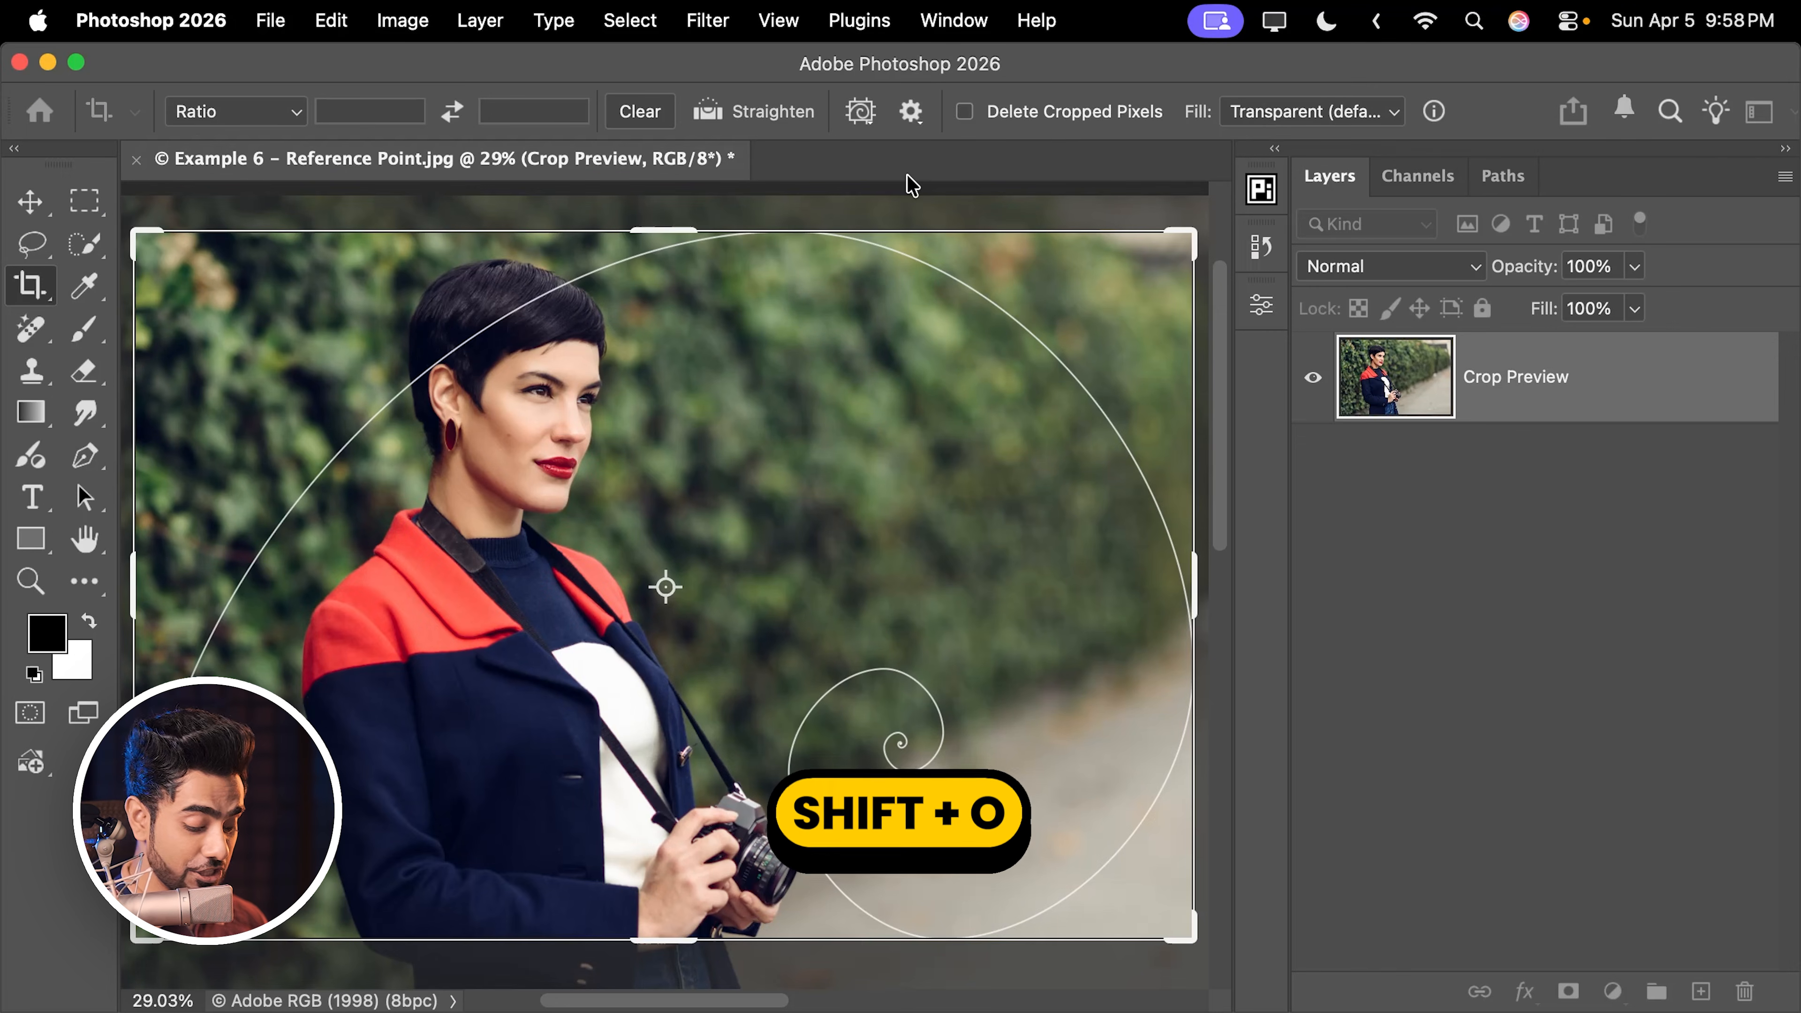
- Cycle the Golden Spiral overlay through different orientations over the portrait
key("shift+o")
key("shift+o")
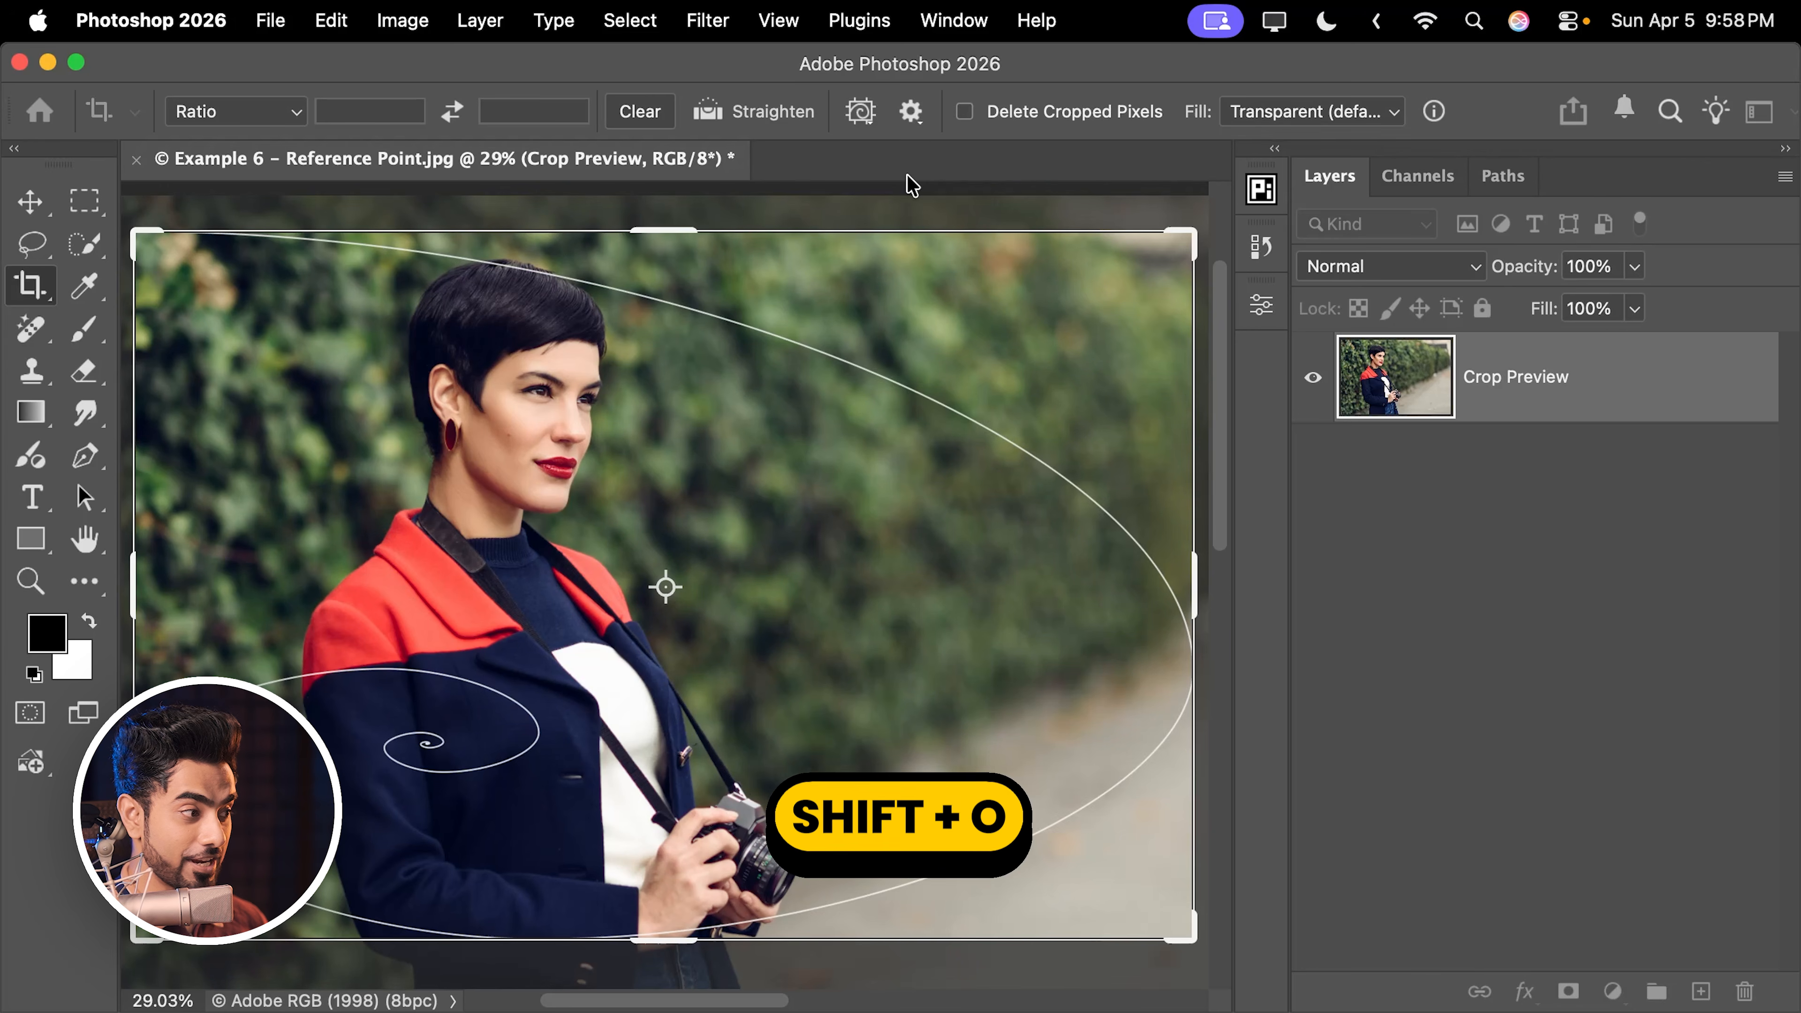
key("shift+o")
key("shift+o")
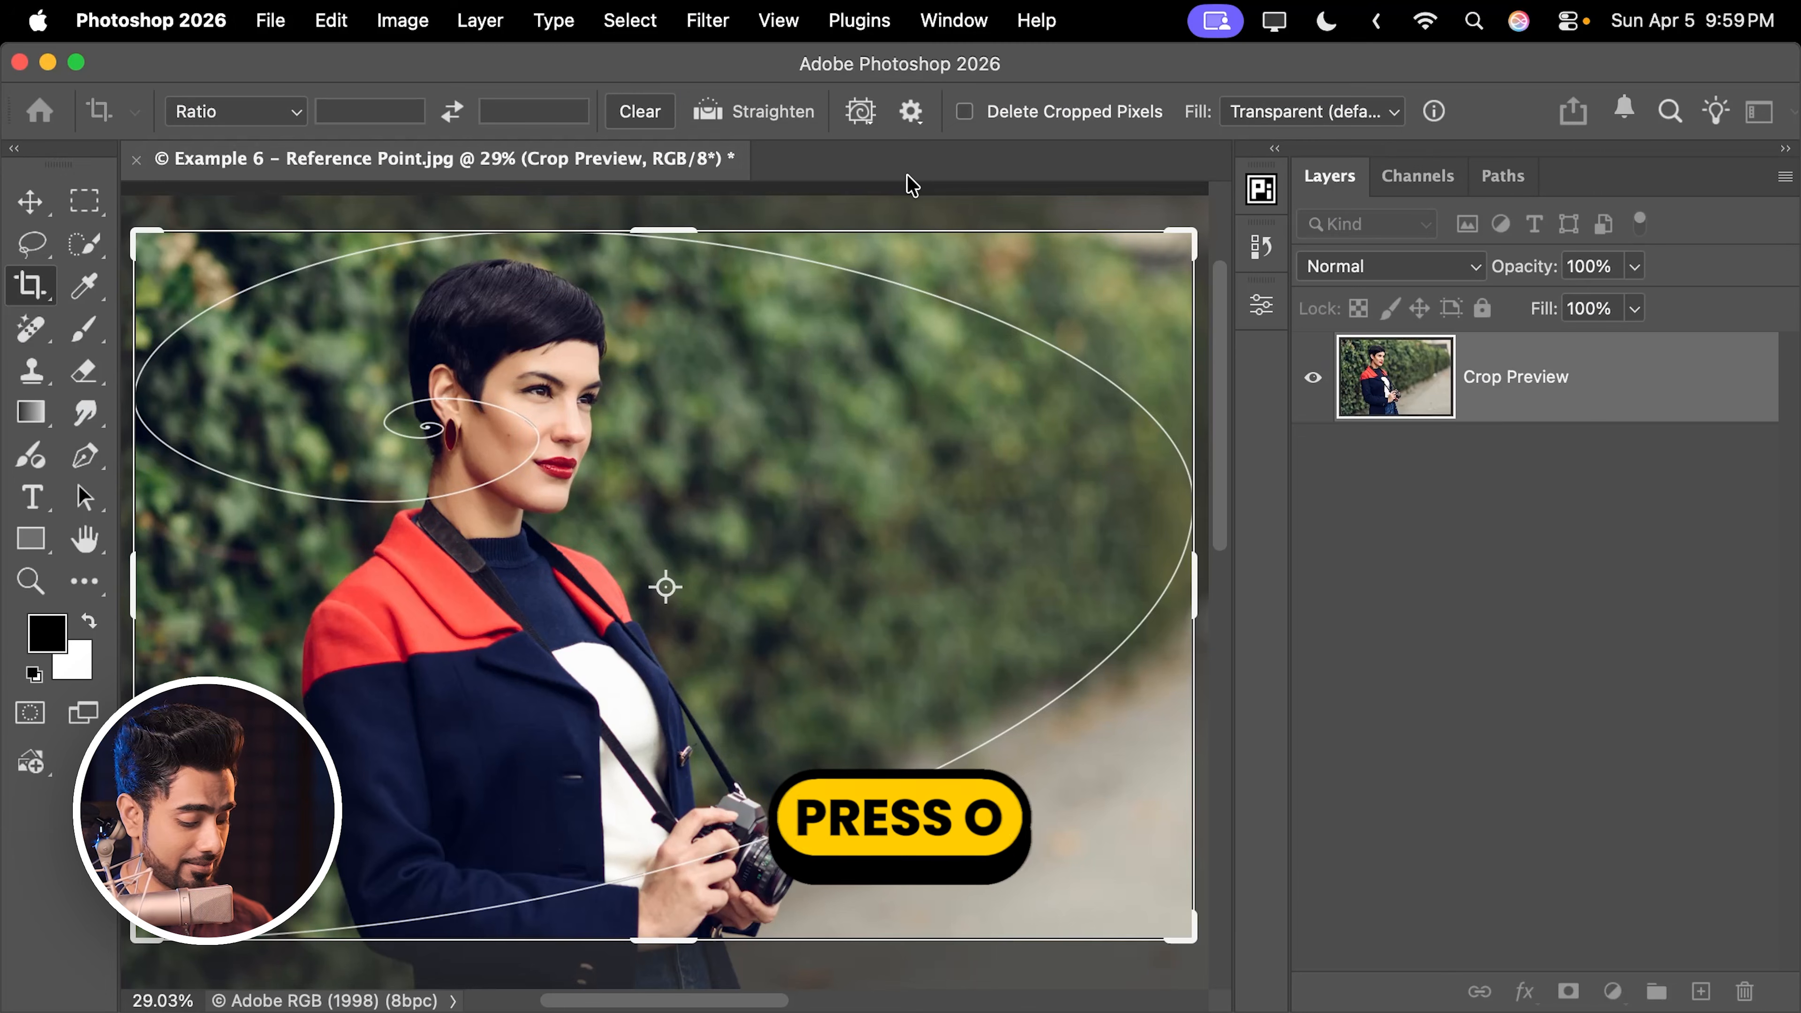
- Cycle through the crop overlays on the portrait, ending on Rule of Thirds, and apply the crop
key("o")
key("o")
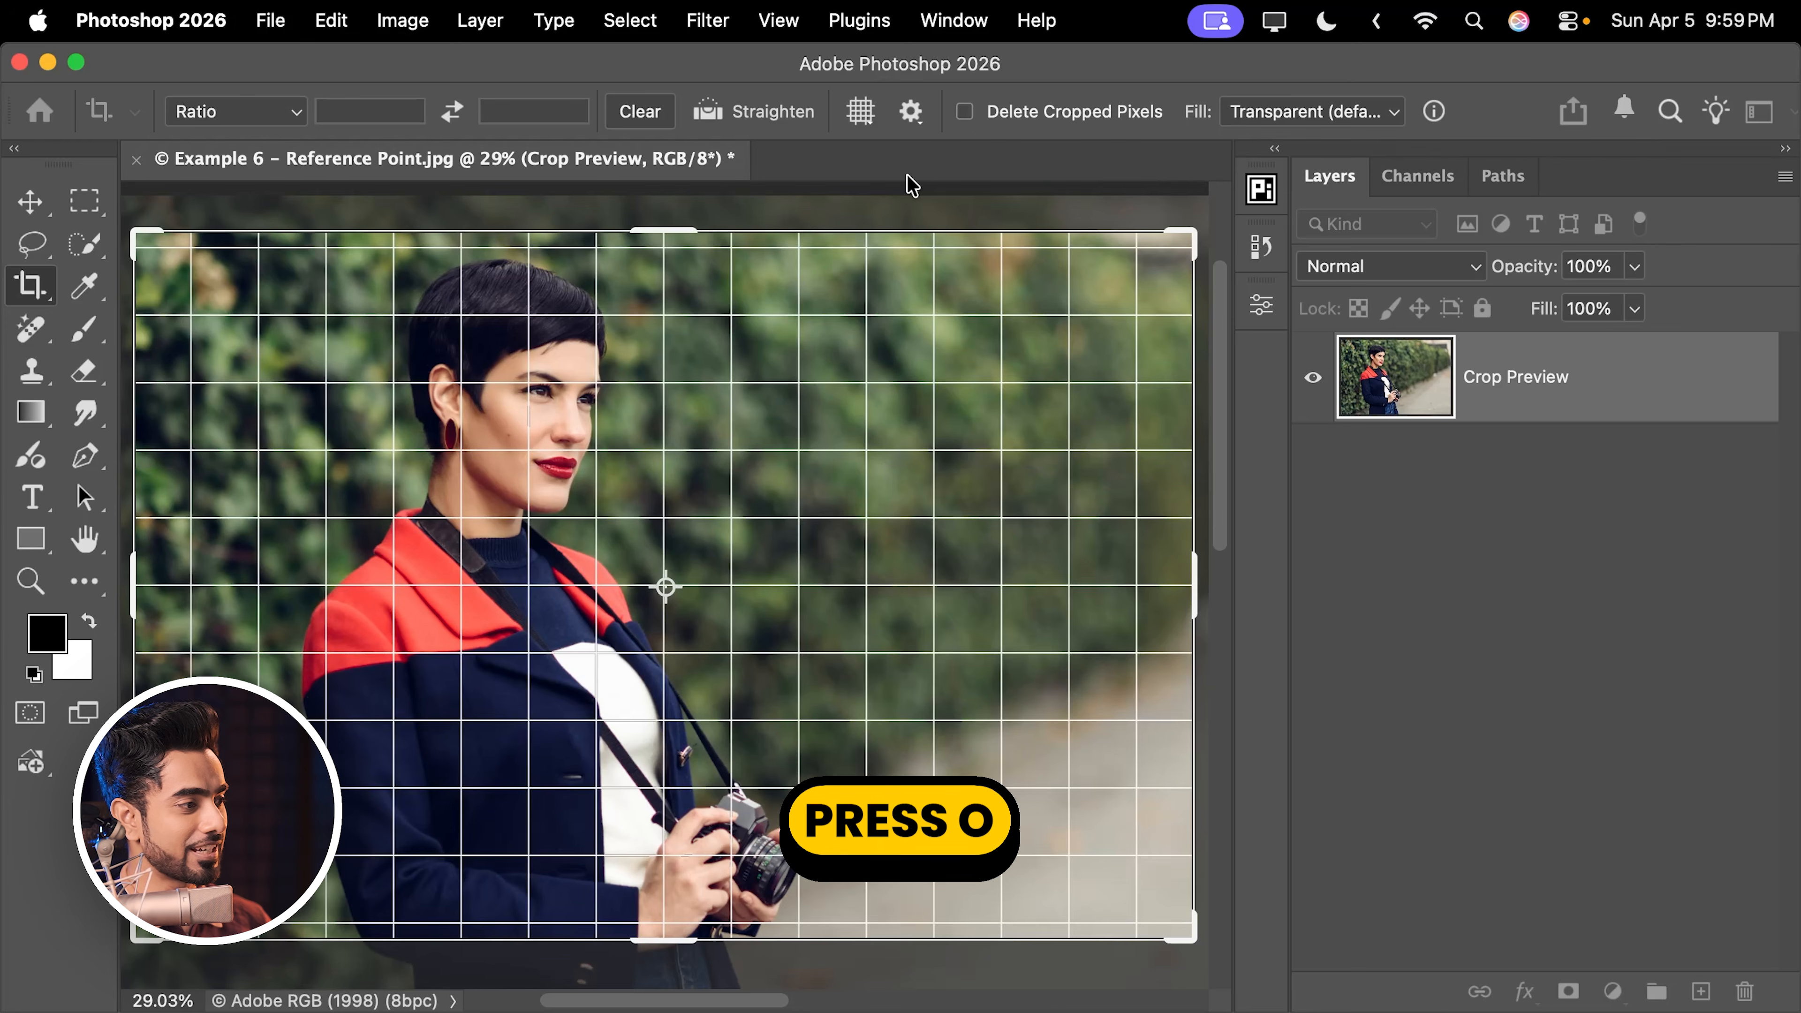
key("o")
key("o")
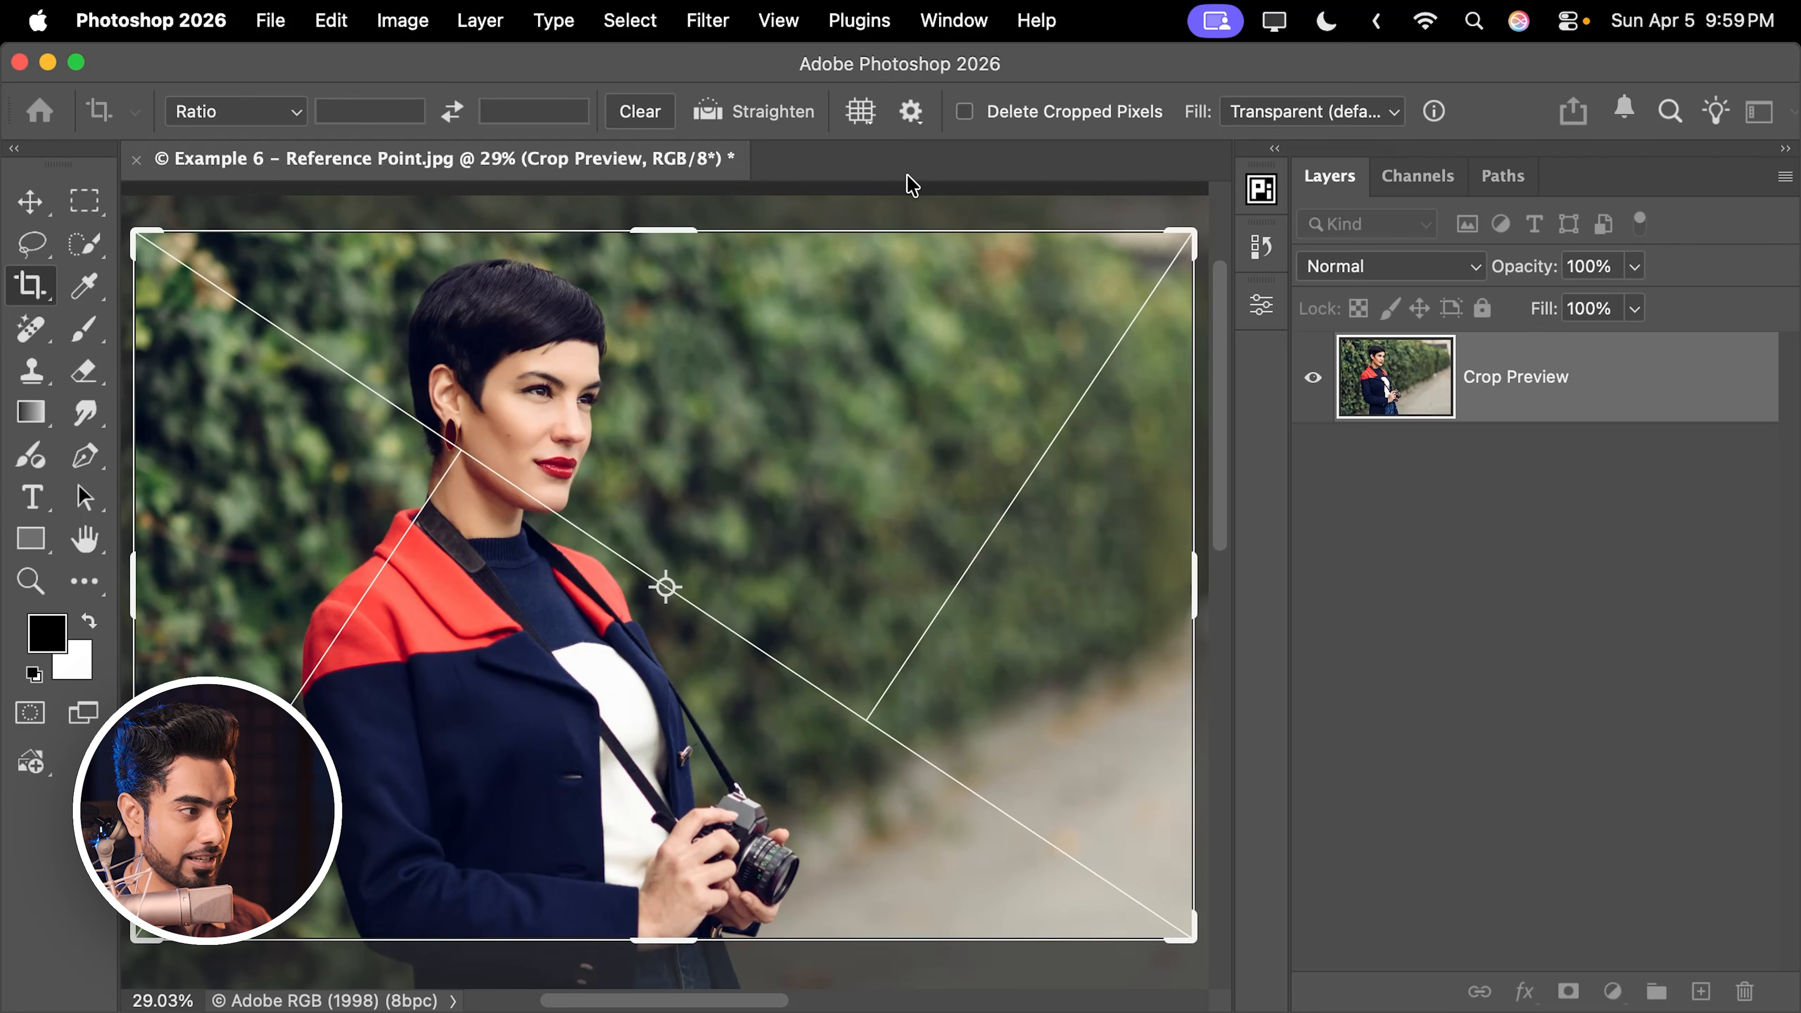
key("o")
key("o")
key("o")
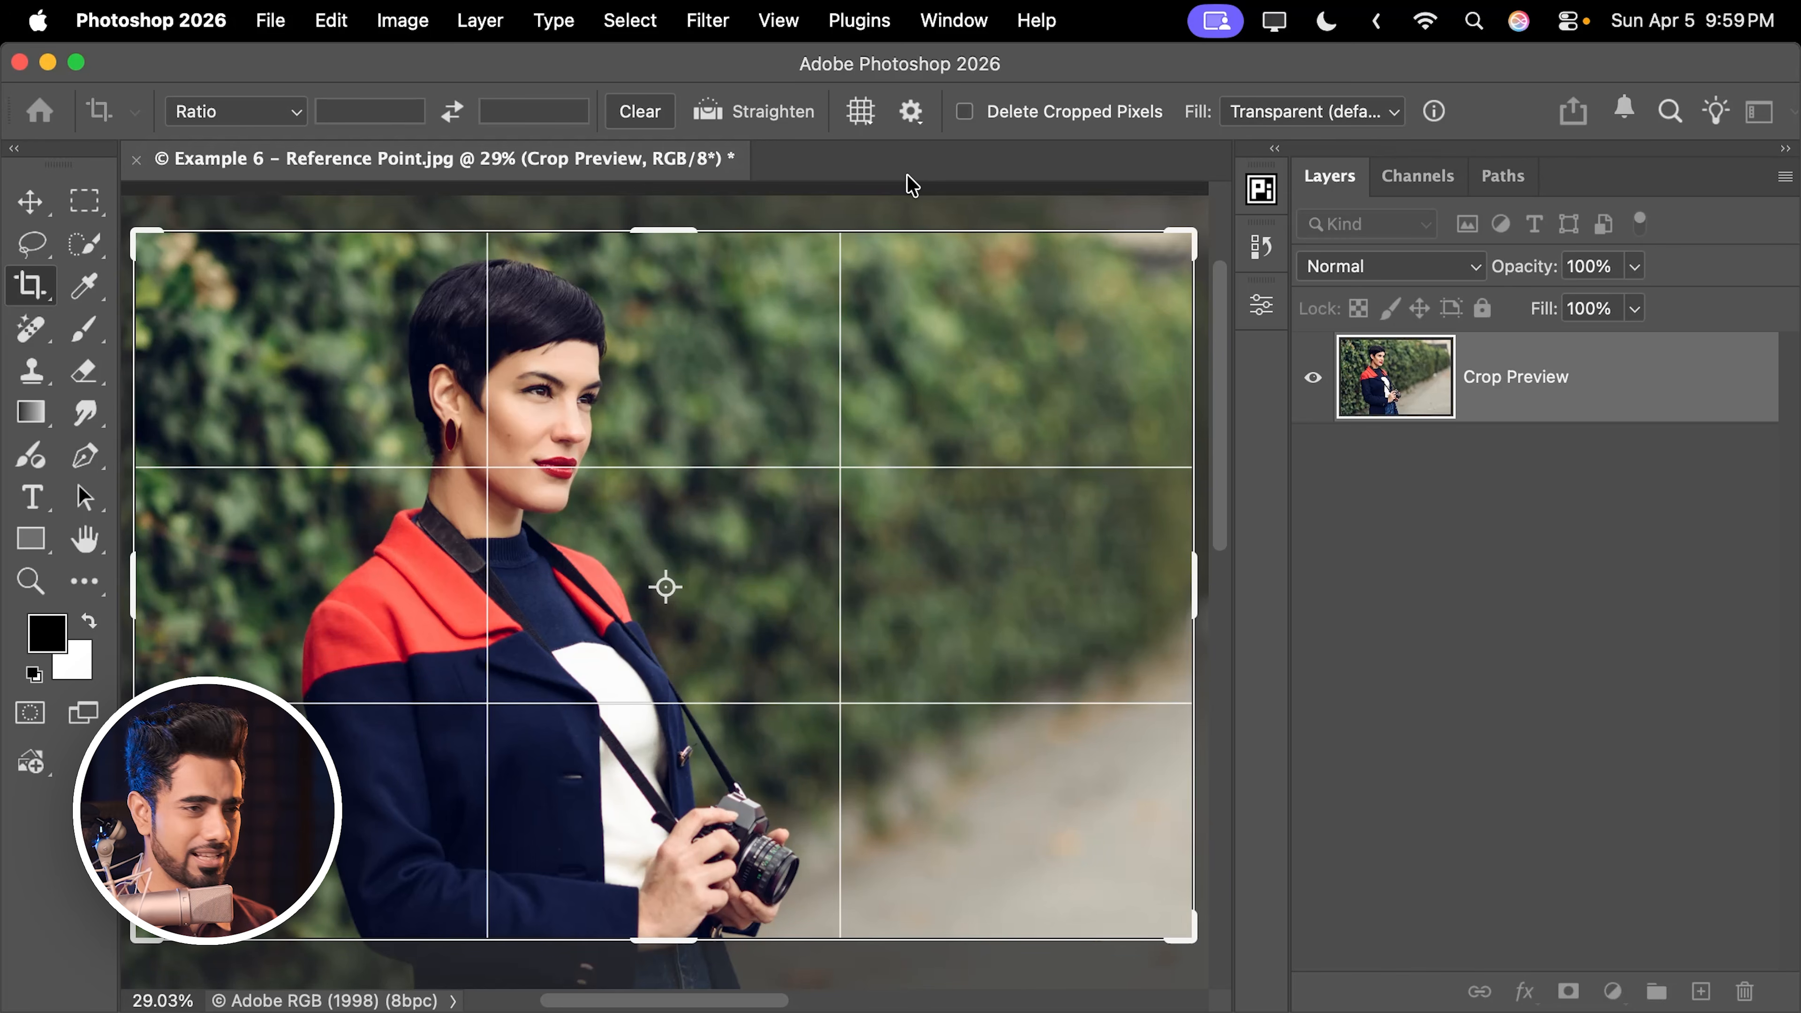
key("Return")
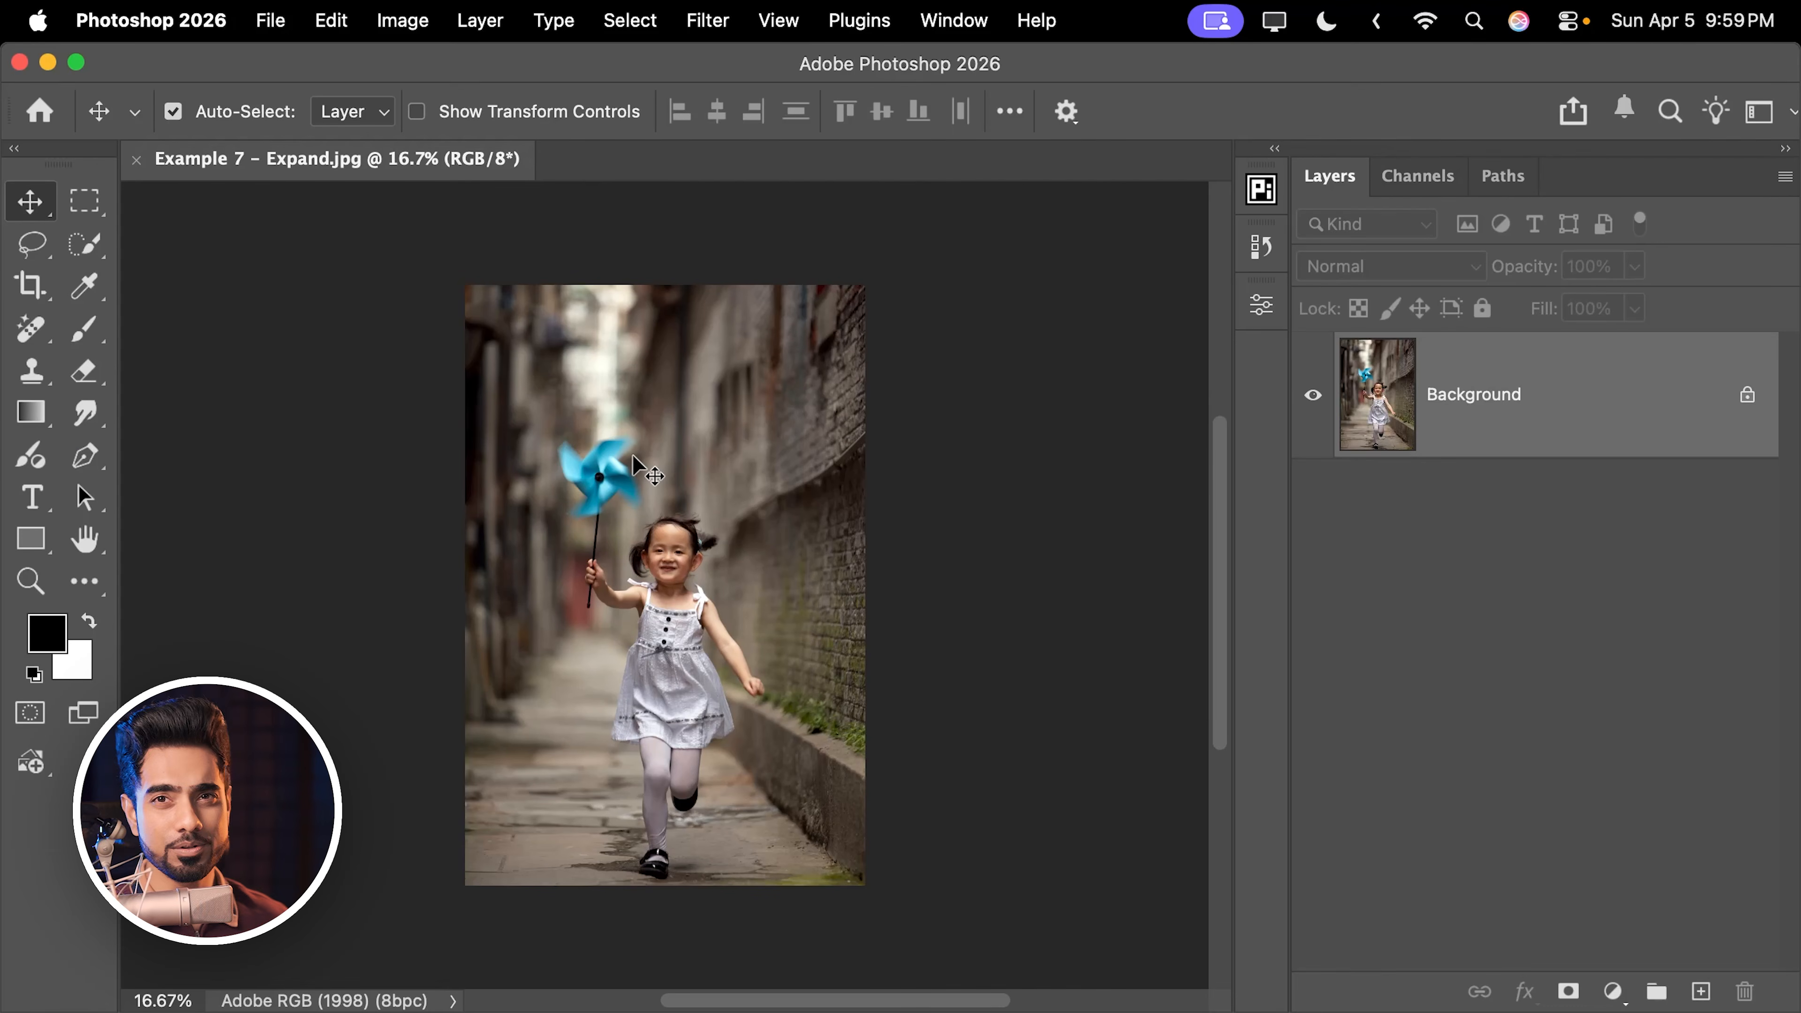
- Start a 1 : 1 (Square) crop on the photo of the running girl and expand the frame from its centre to the photo's full height
key("c")
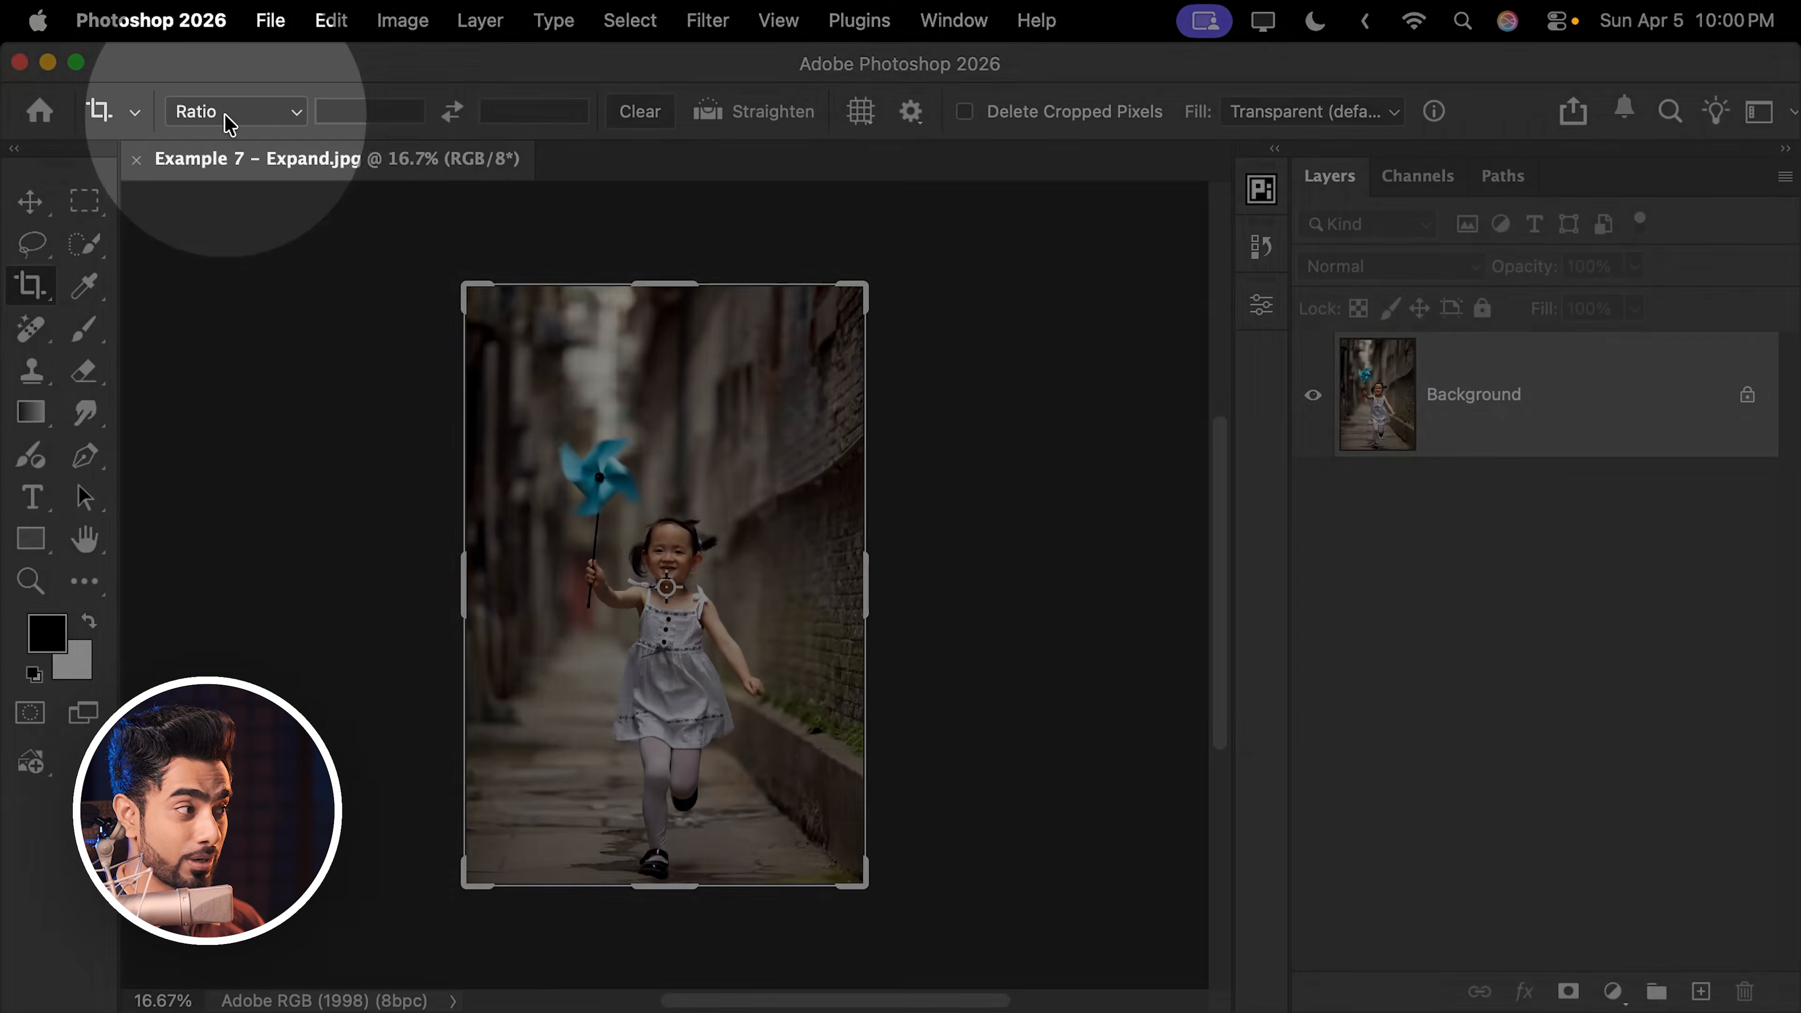
left_click(255, 113)
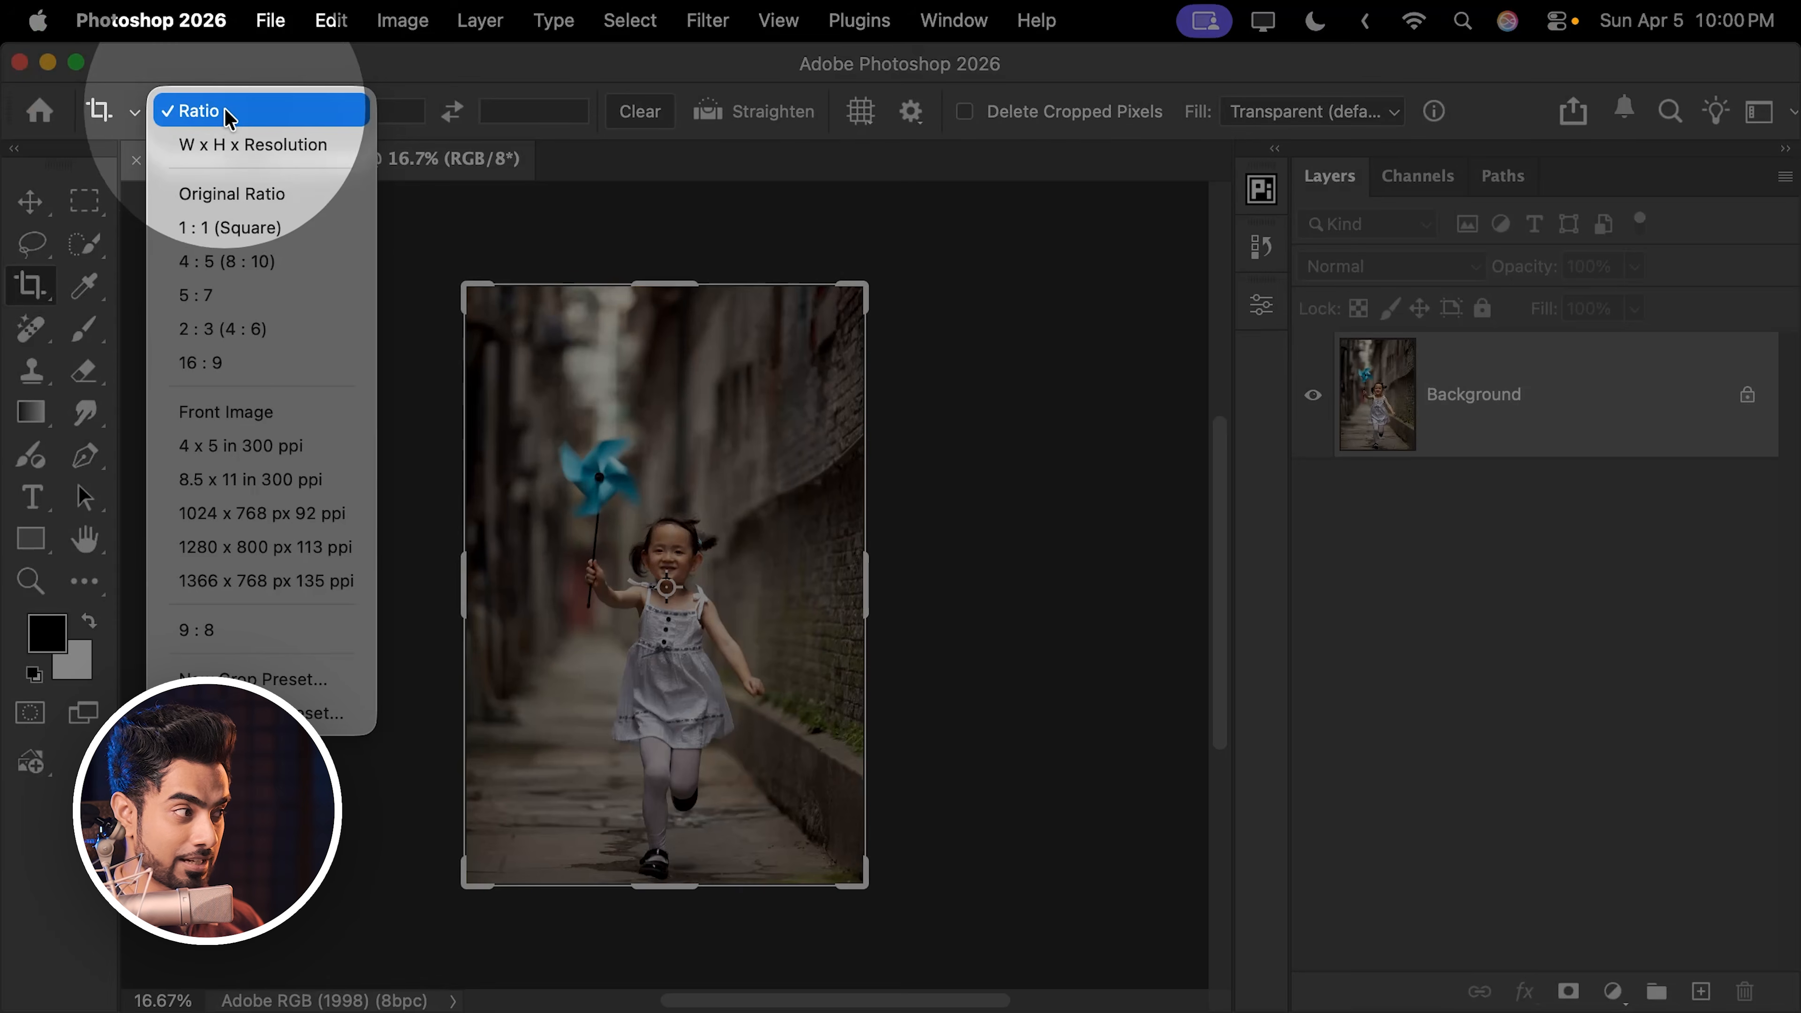
left_click(240, 227)
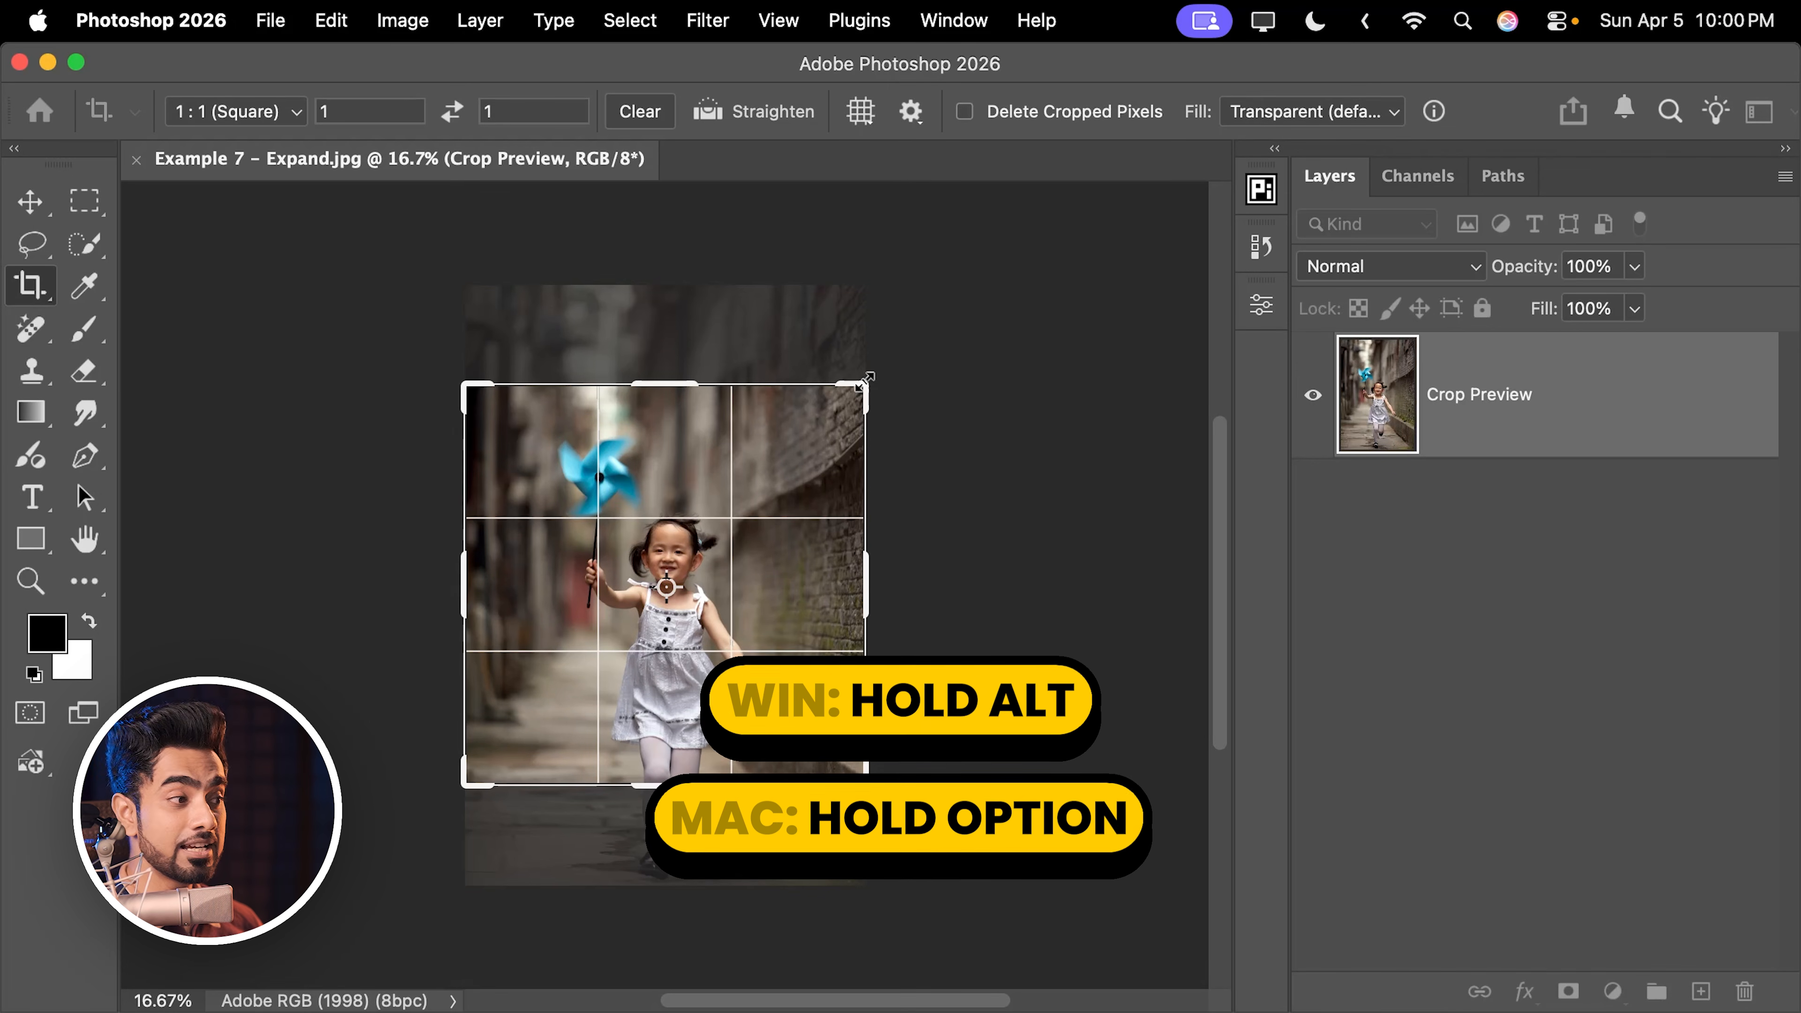
left_click_drag(863, 383, 967, 284)
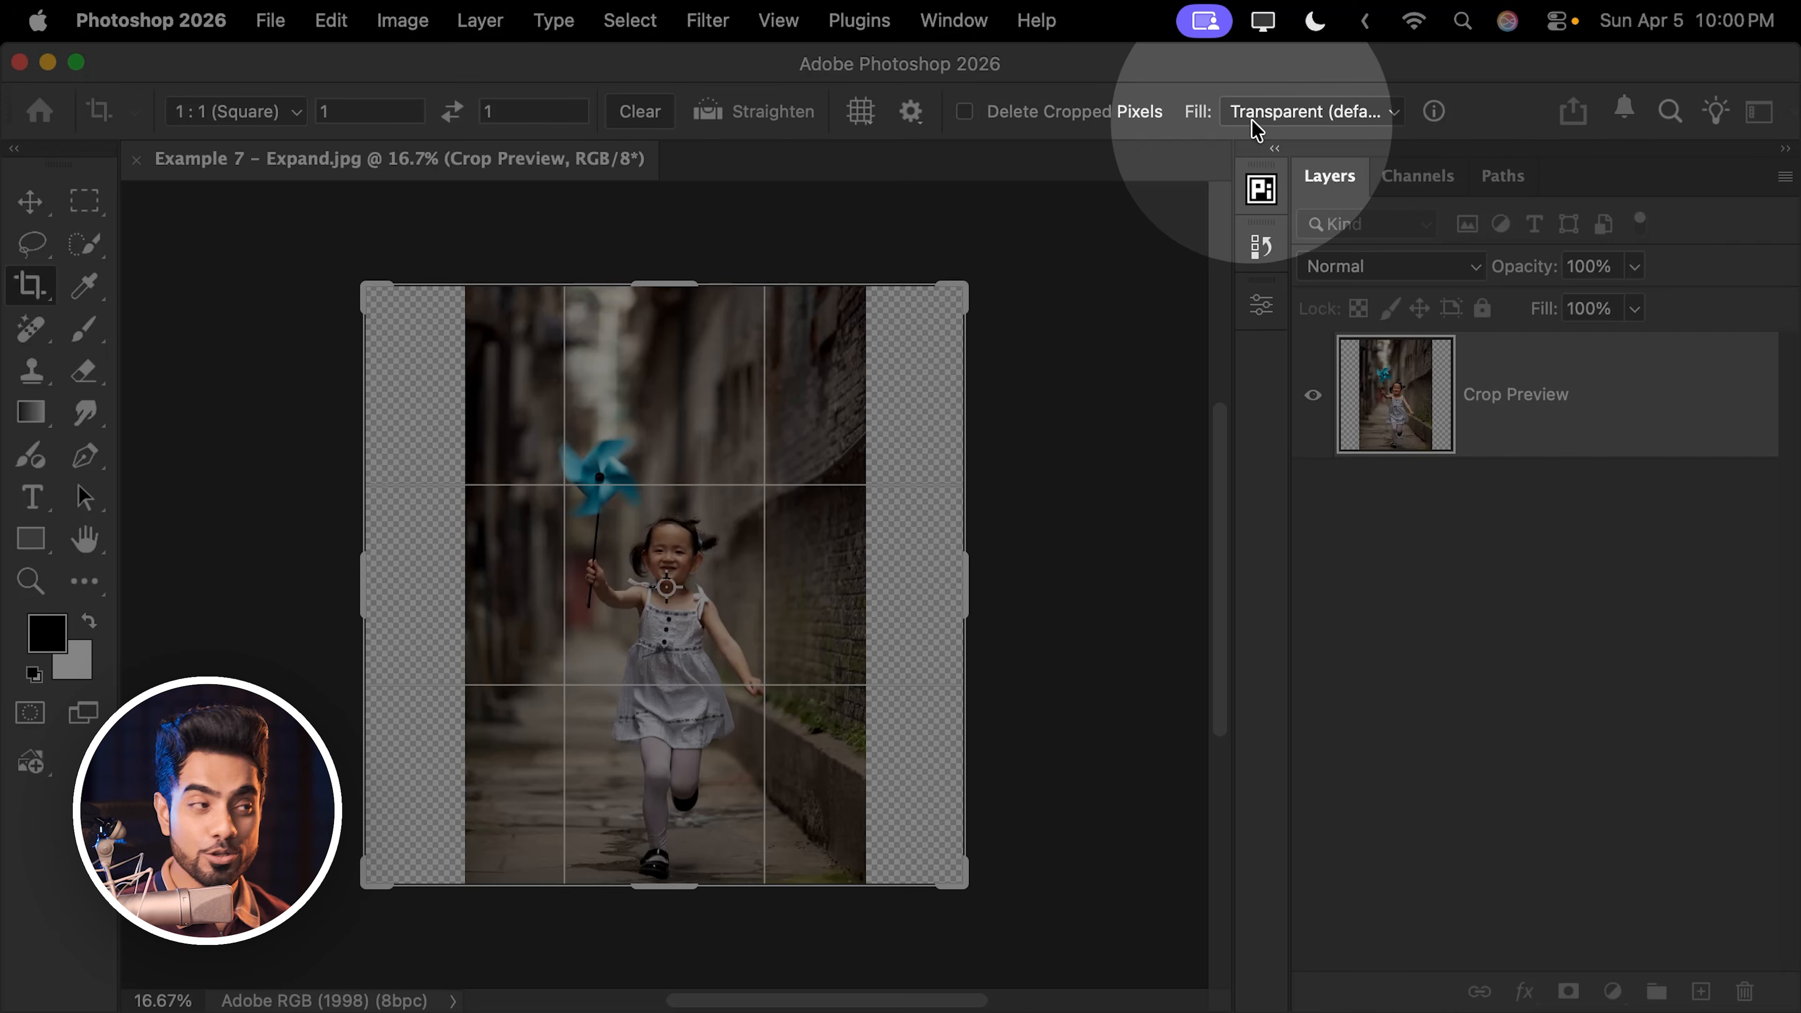
- Try filling the square crop's empty side areas with Content-Aware Fill and apply the crop
left_click(1258, 118)
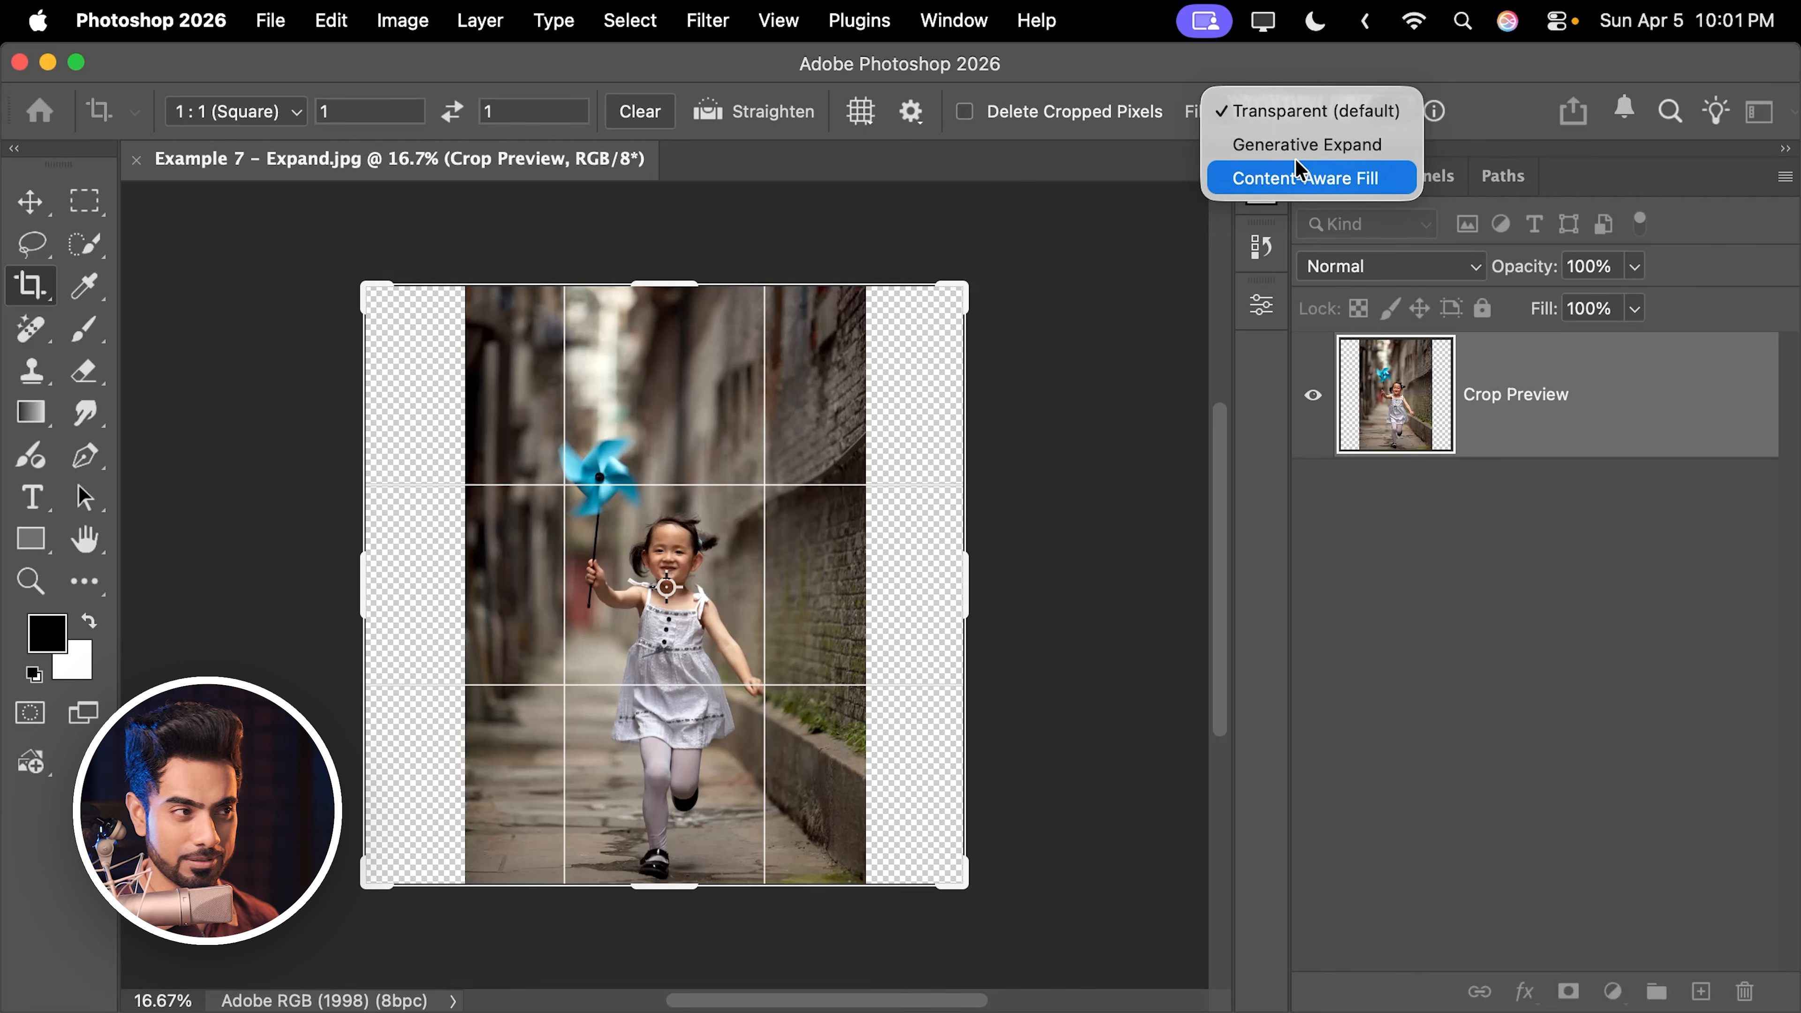
left_click(1308, 183)
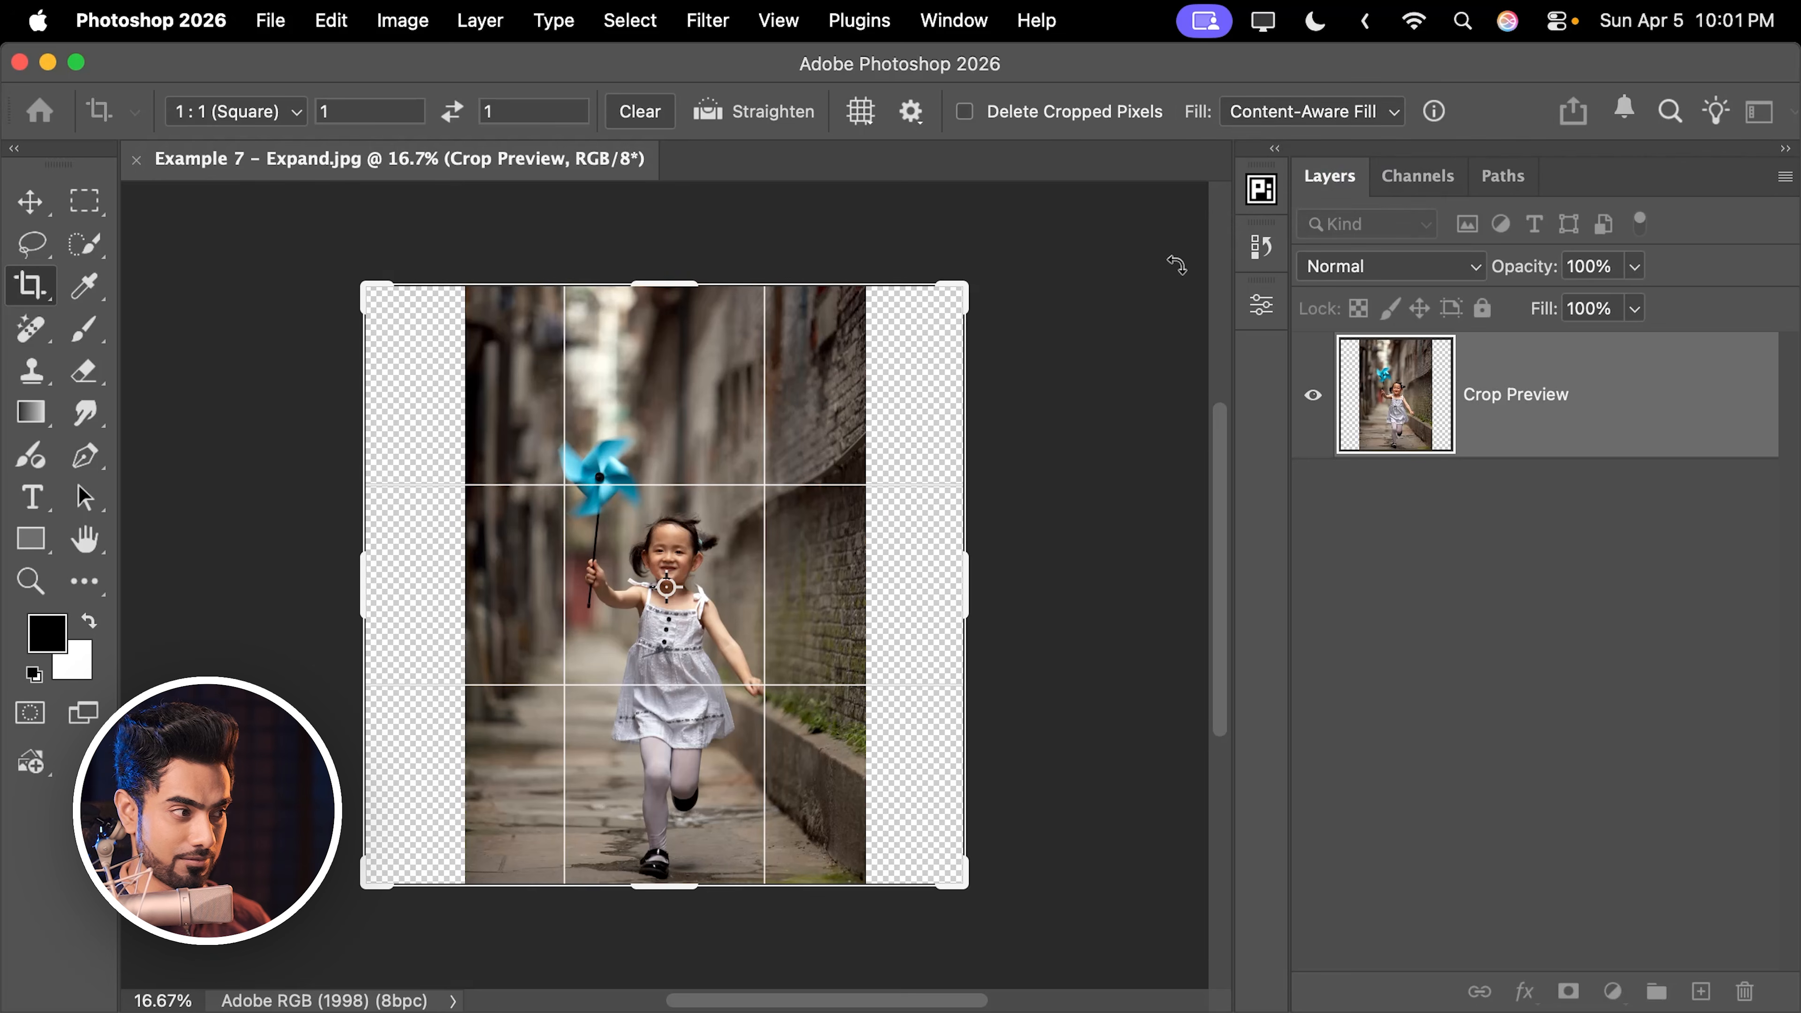
key("Return")
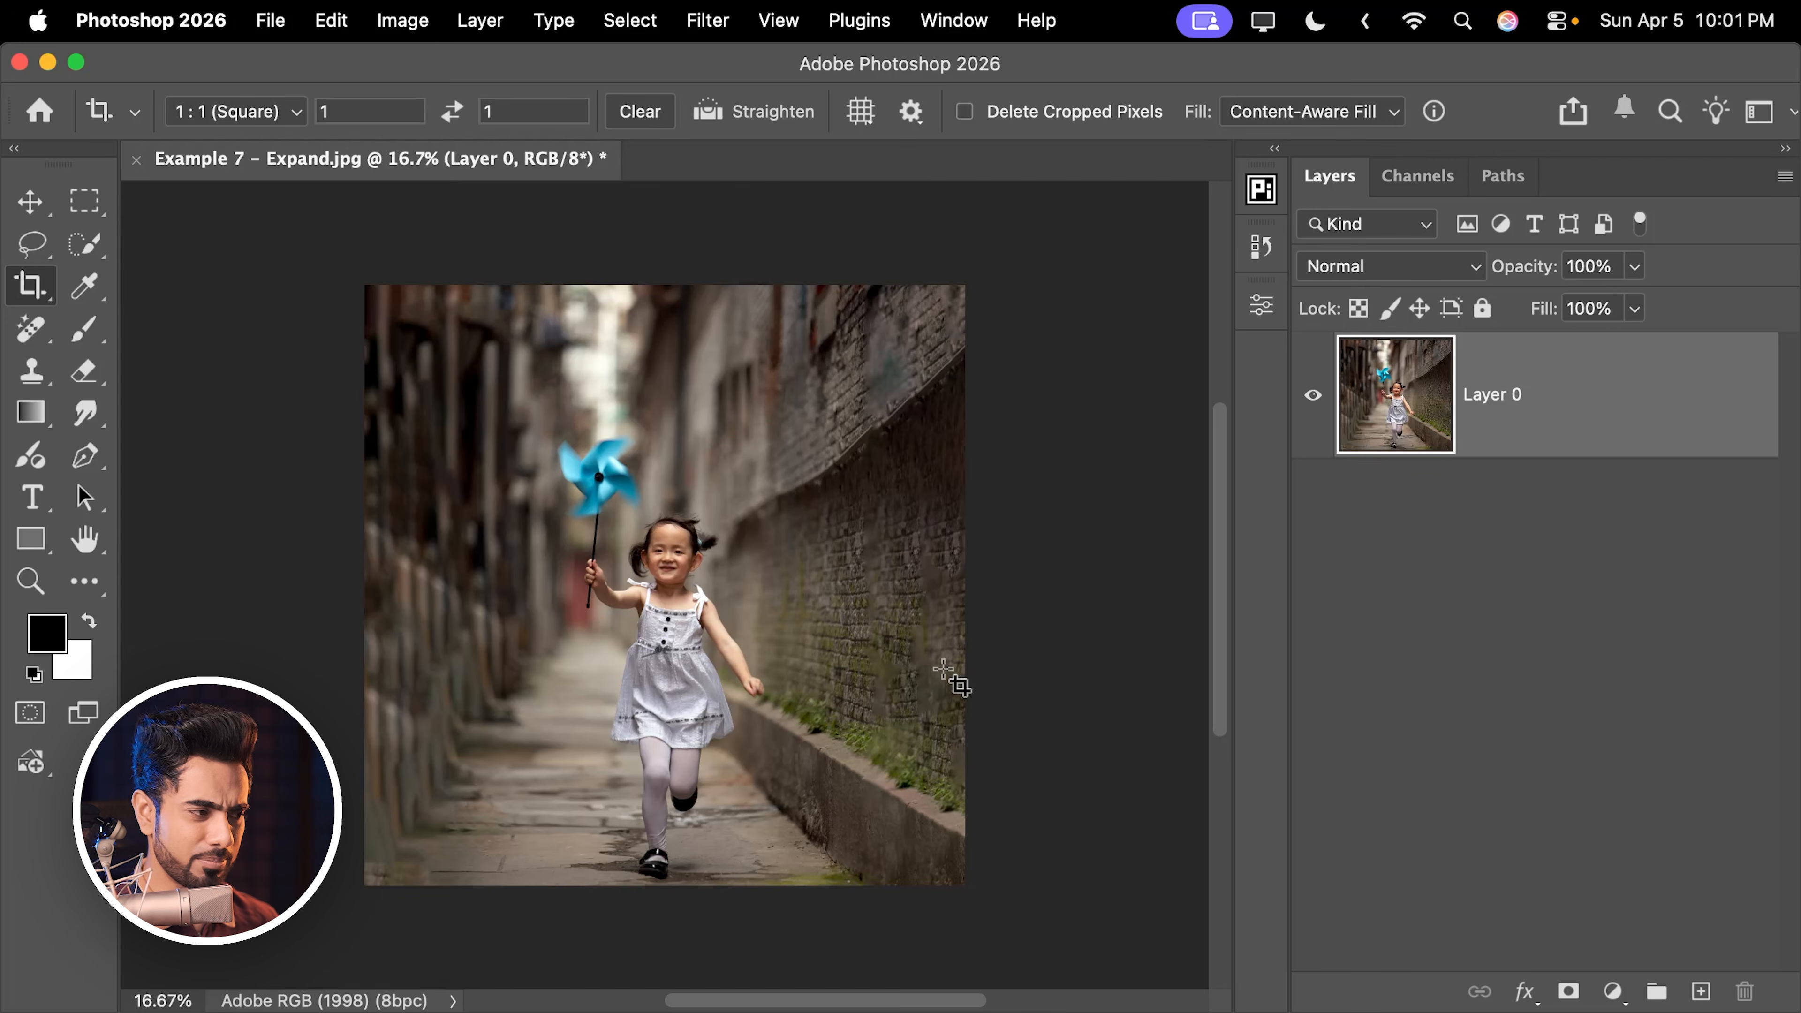
- Examine the content-aware filled brick wall beside the girl up close for repeated texture and blending quality
left_click_drag(918, 658, 928, 587)
left_click_drag(752, 337, 820, 599)
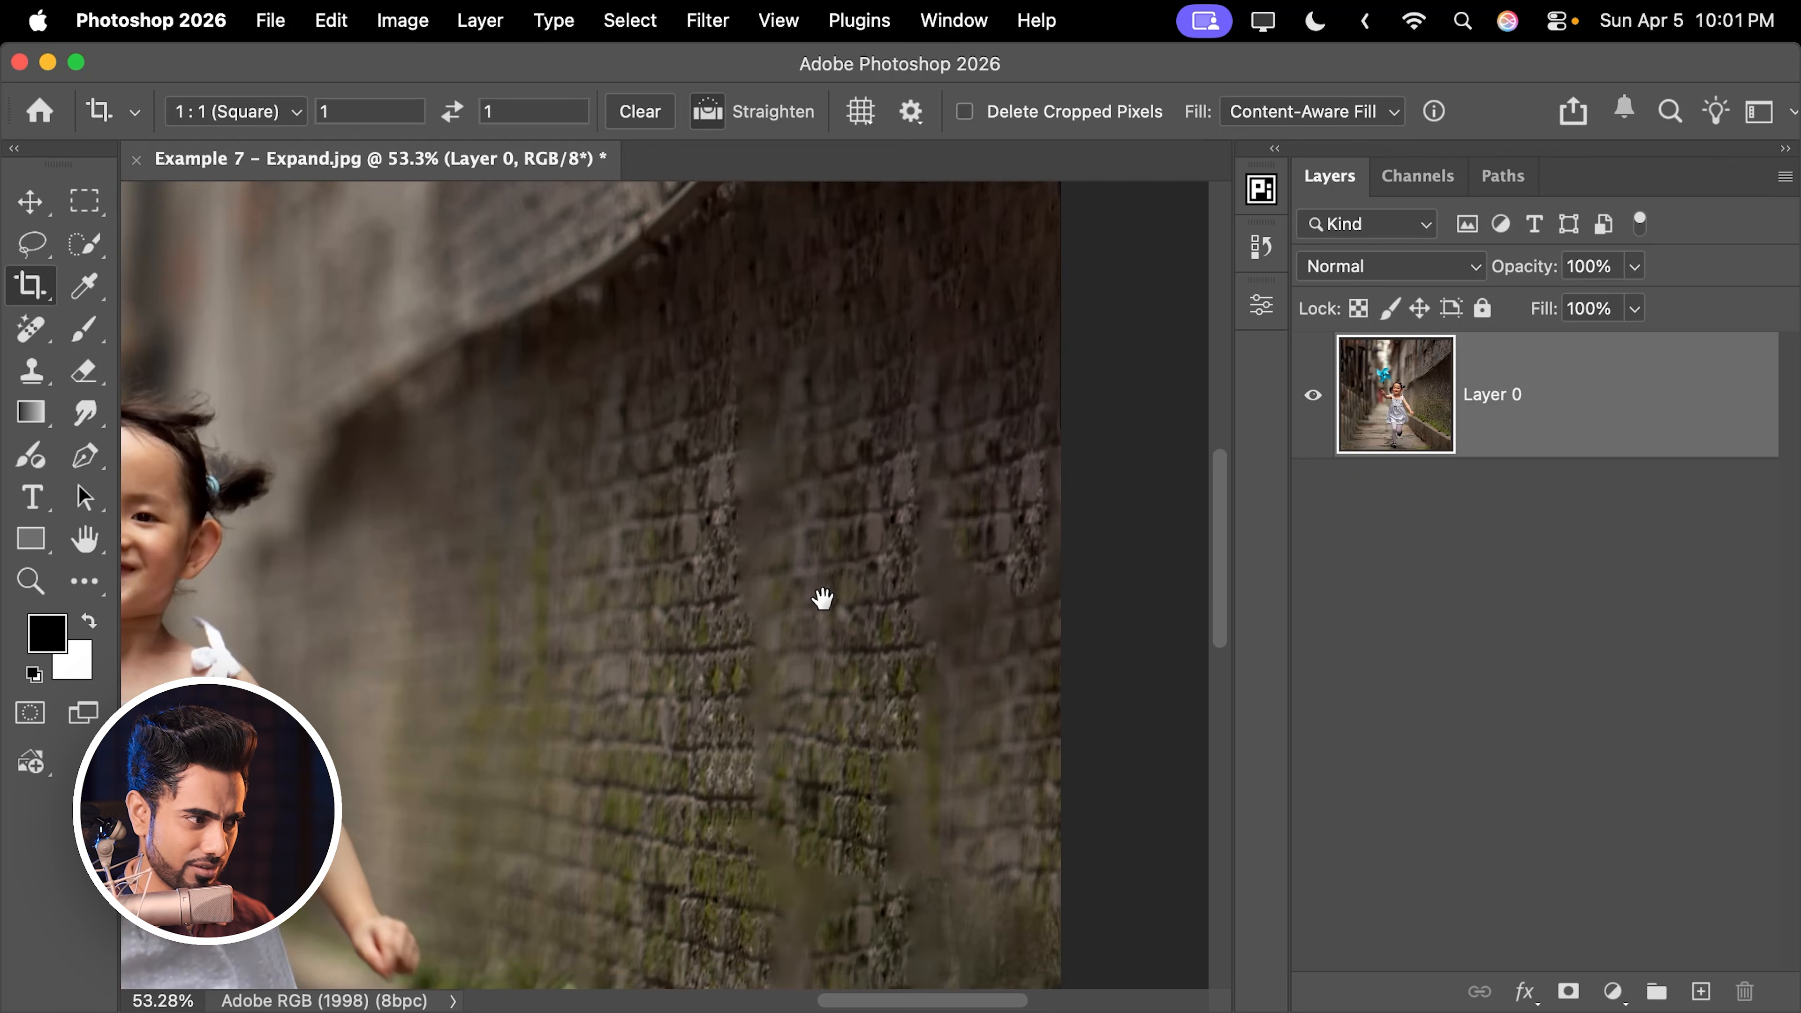
left_click_drag(839, 329, 984, 490)
left_click_drag(486, 614, 908, 451)
left_click_drag(956, 659, 672, 386)
left_click_drag(843, 507, 766, 519)
left_click_drag(914, 512, 685, 513)
left_click_drag(940, 474, 611, 503)
left_click_drag(913, 539, 690, 573)
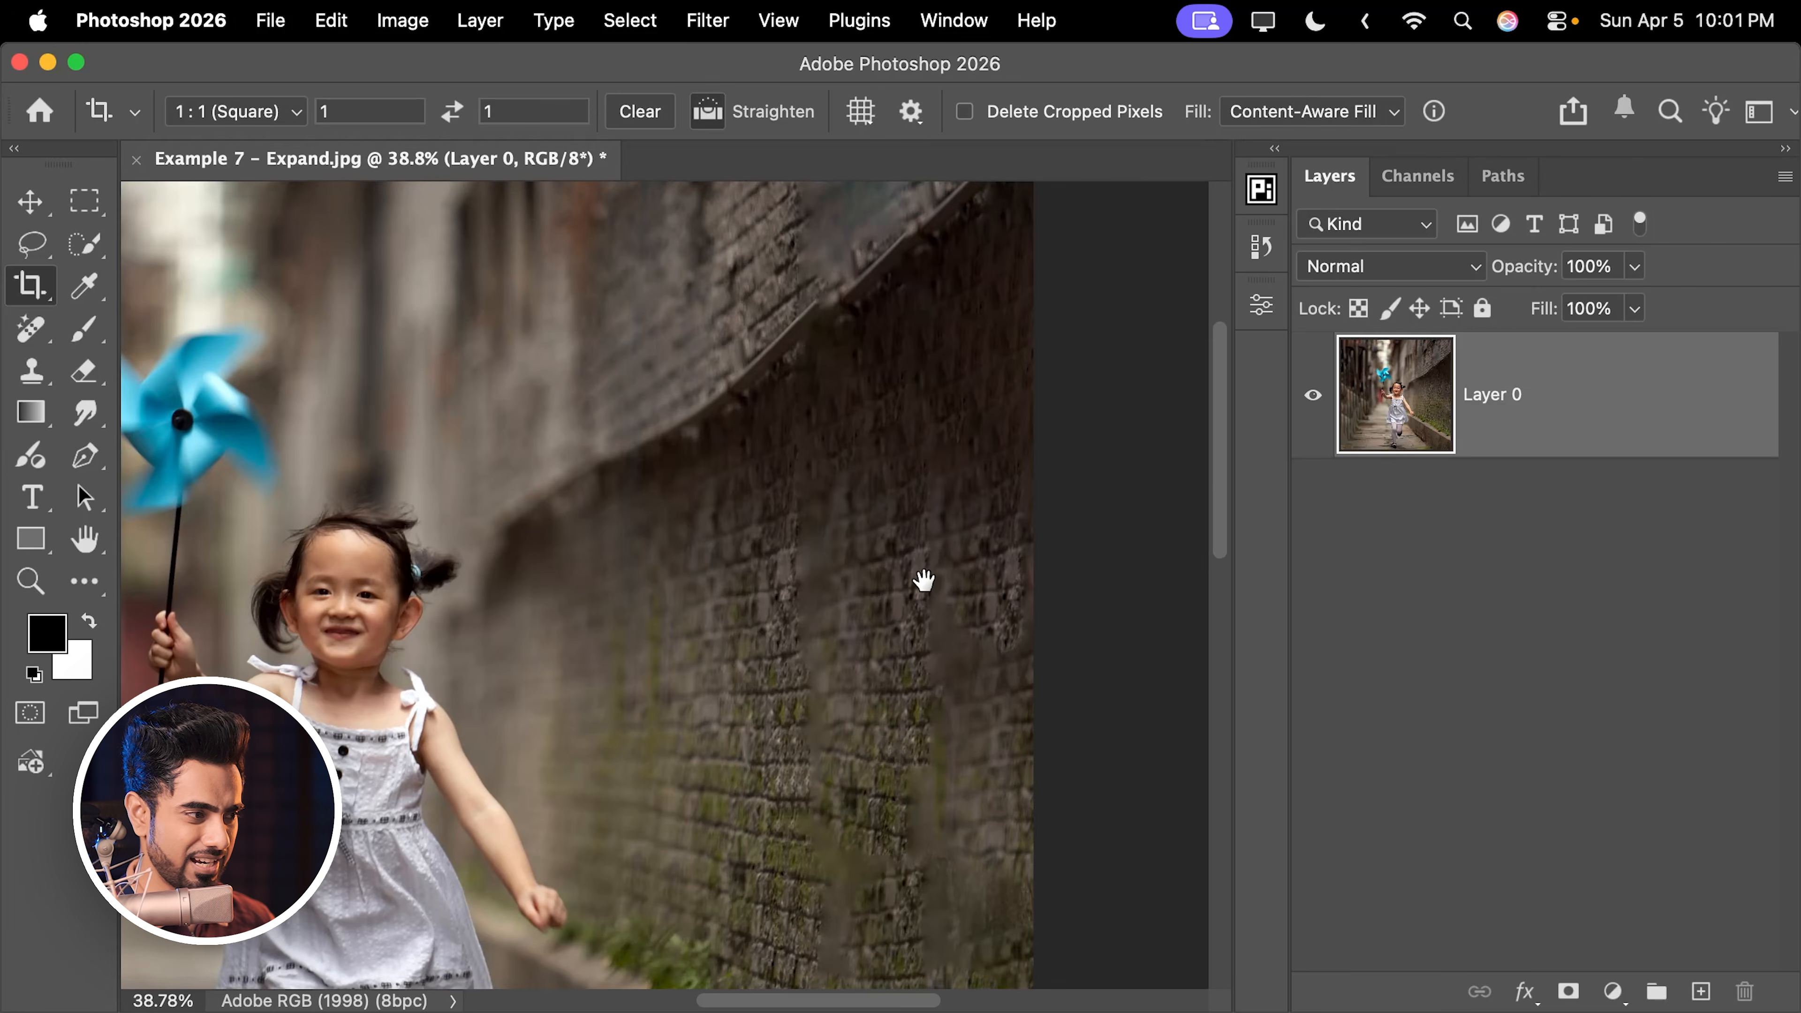
mouse_move(920, 580)
left_mouse_down()
mouse_move(915, 363)
mouse_move(965, 551)
mouse_move(920, 551)
left_mouse_up()
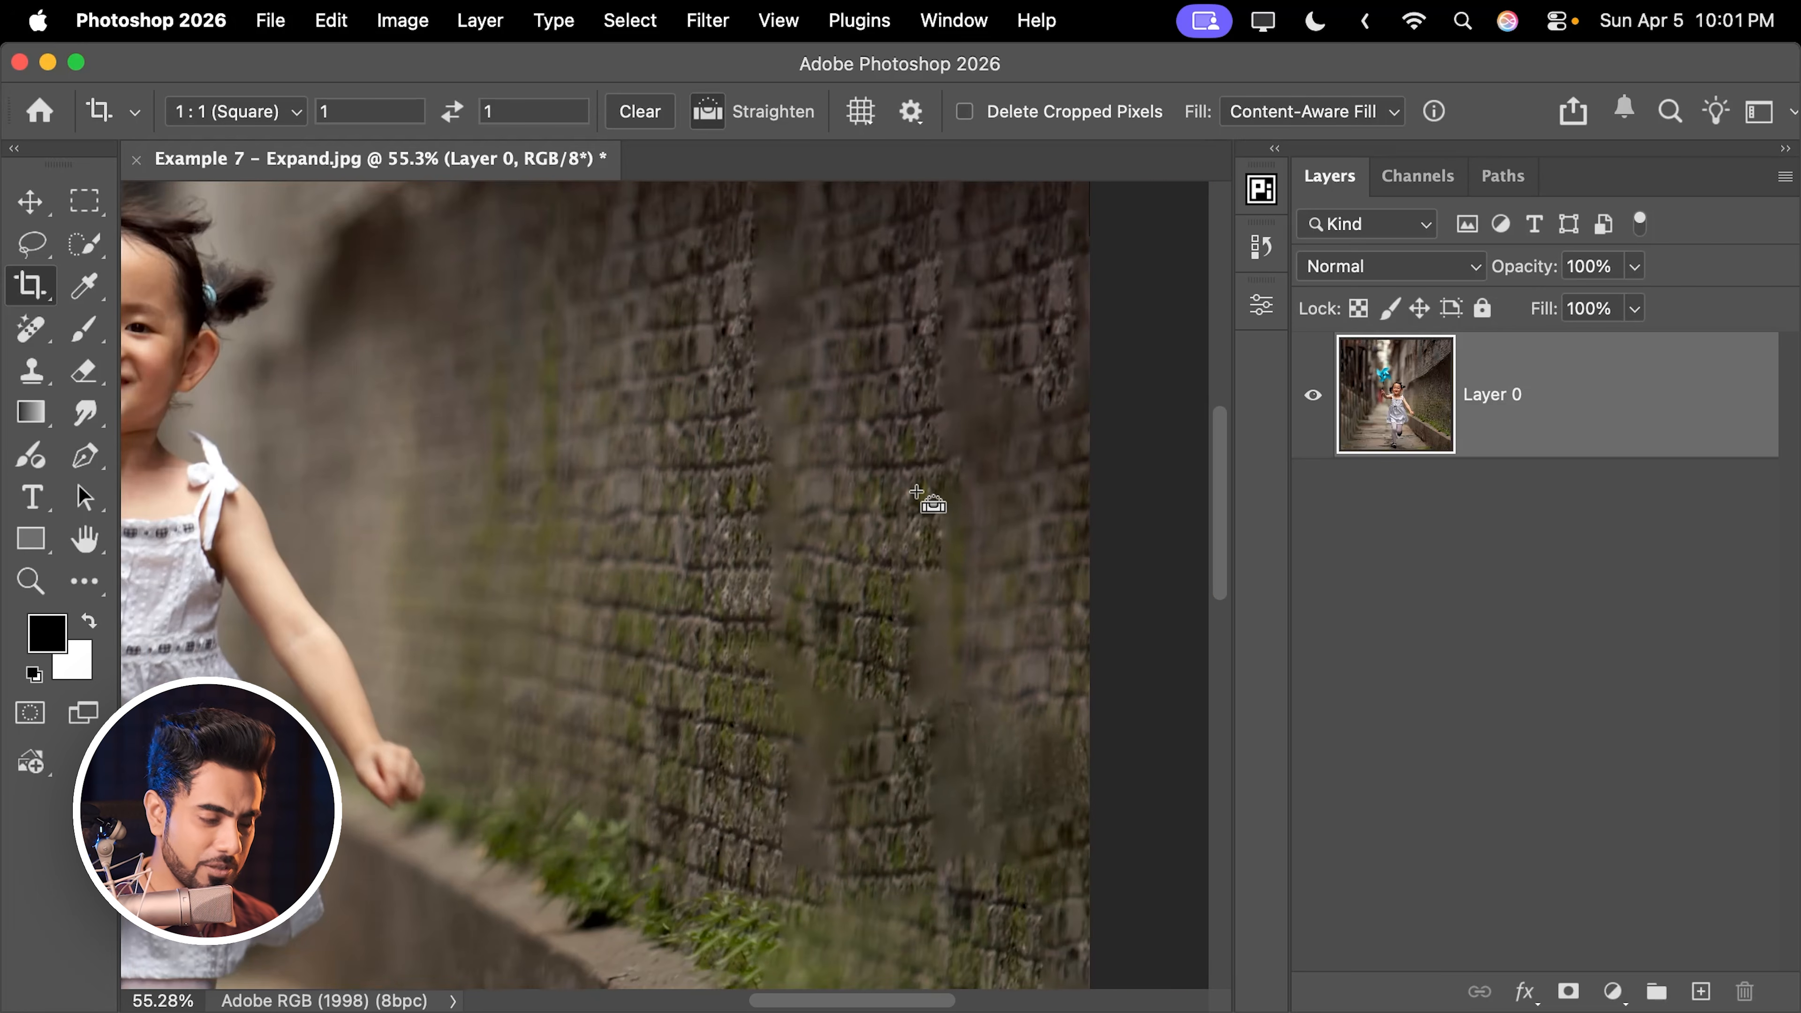
key("super+0")
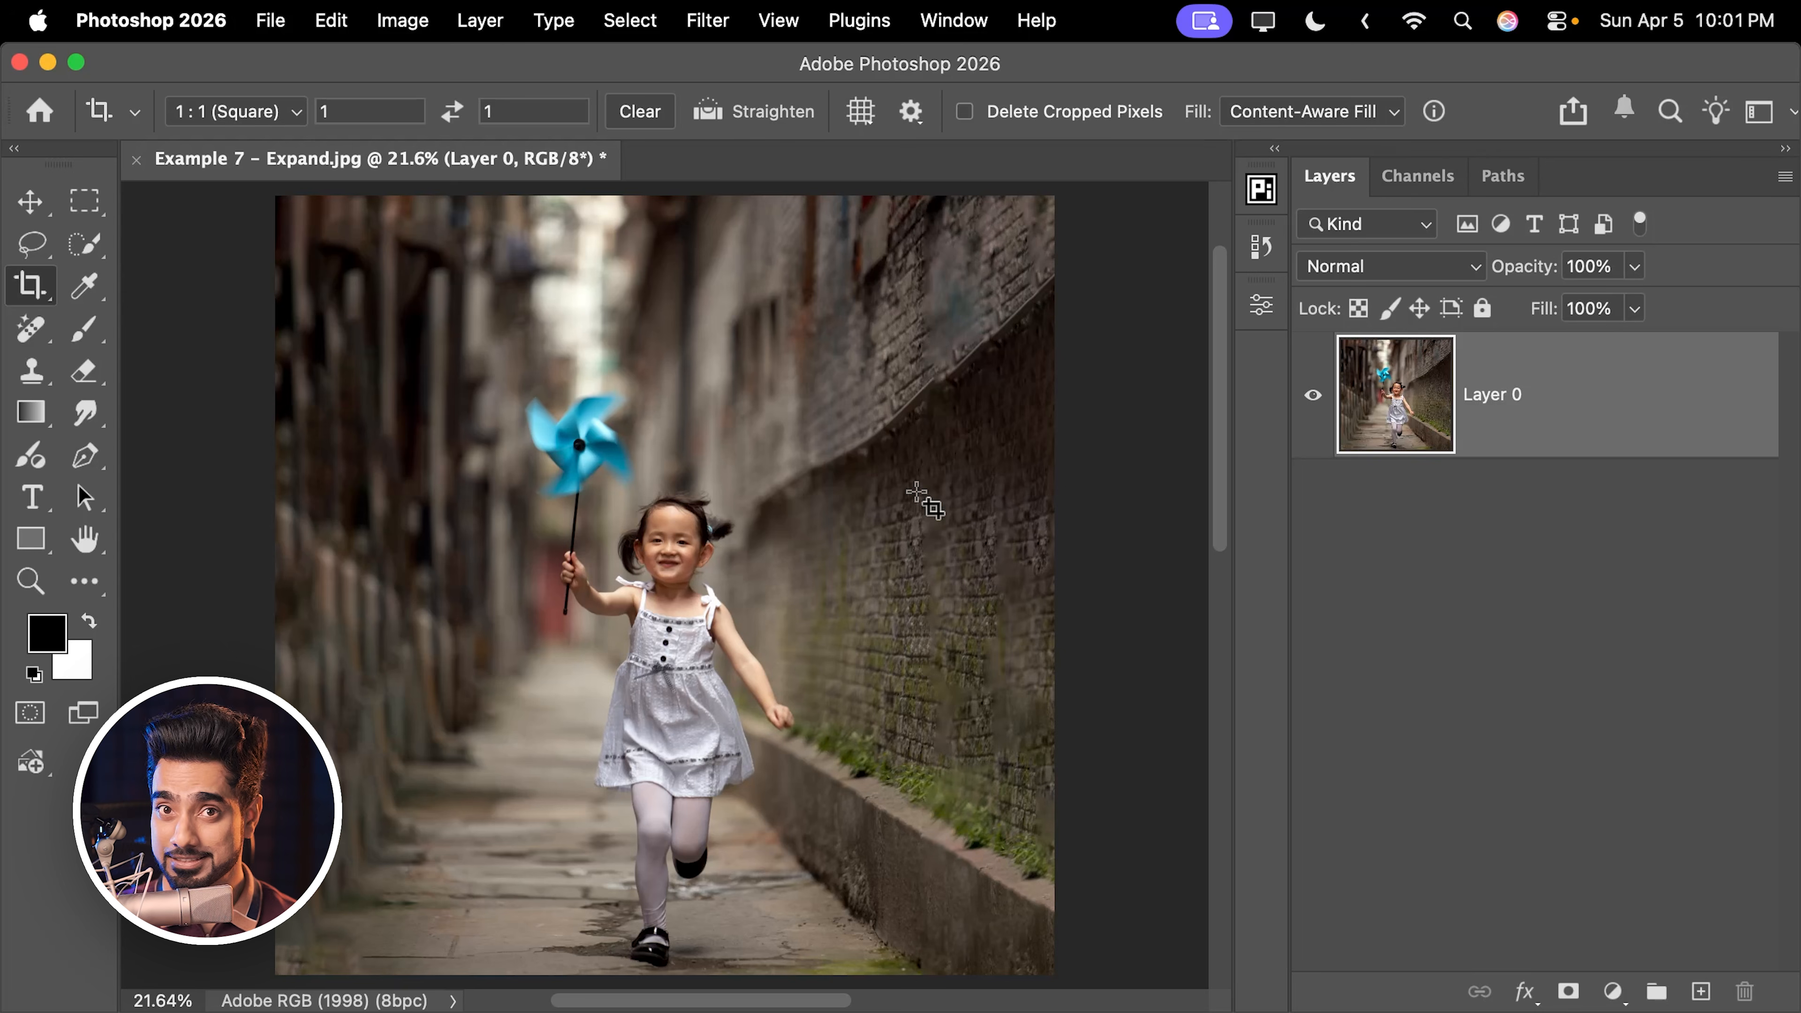
- Undo the content-aware crop and expand a new 1 : 1 (Square) crop from its centre to the photo's full height
key("super+z")
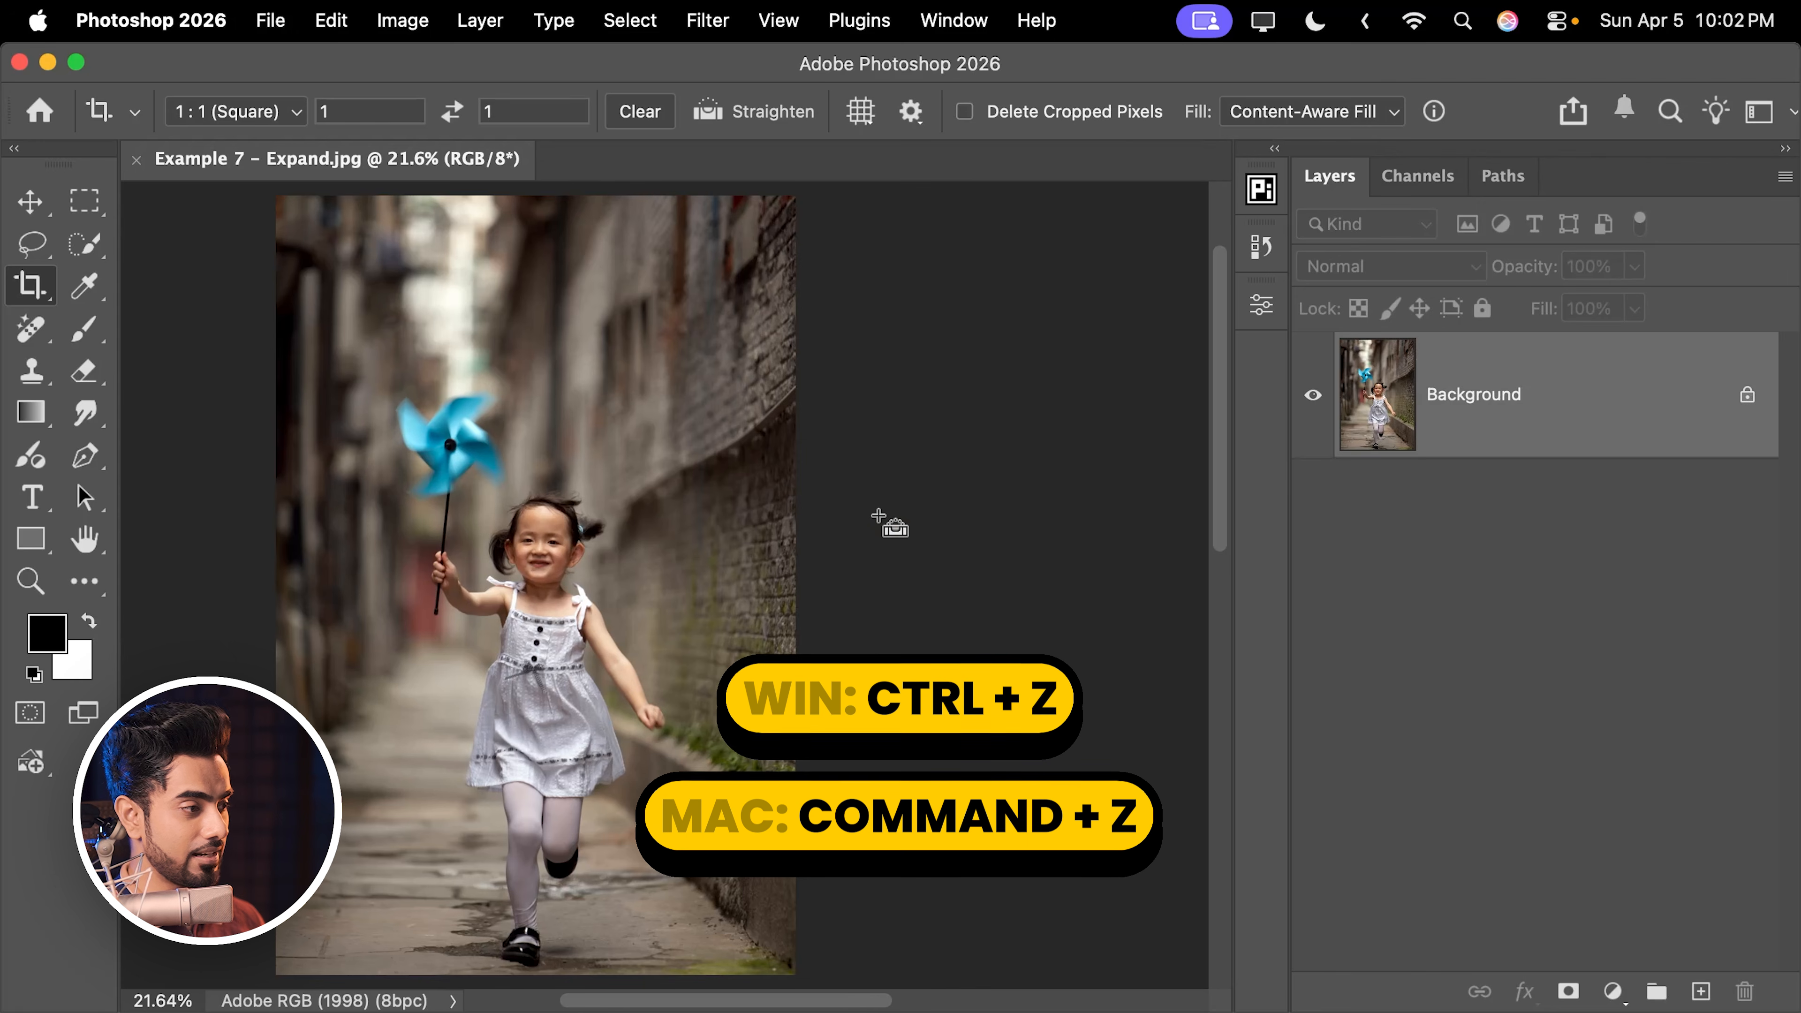
key("super+0")
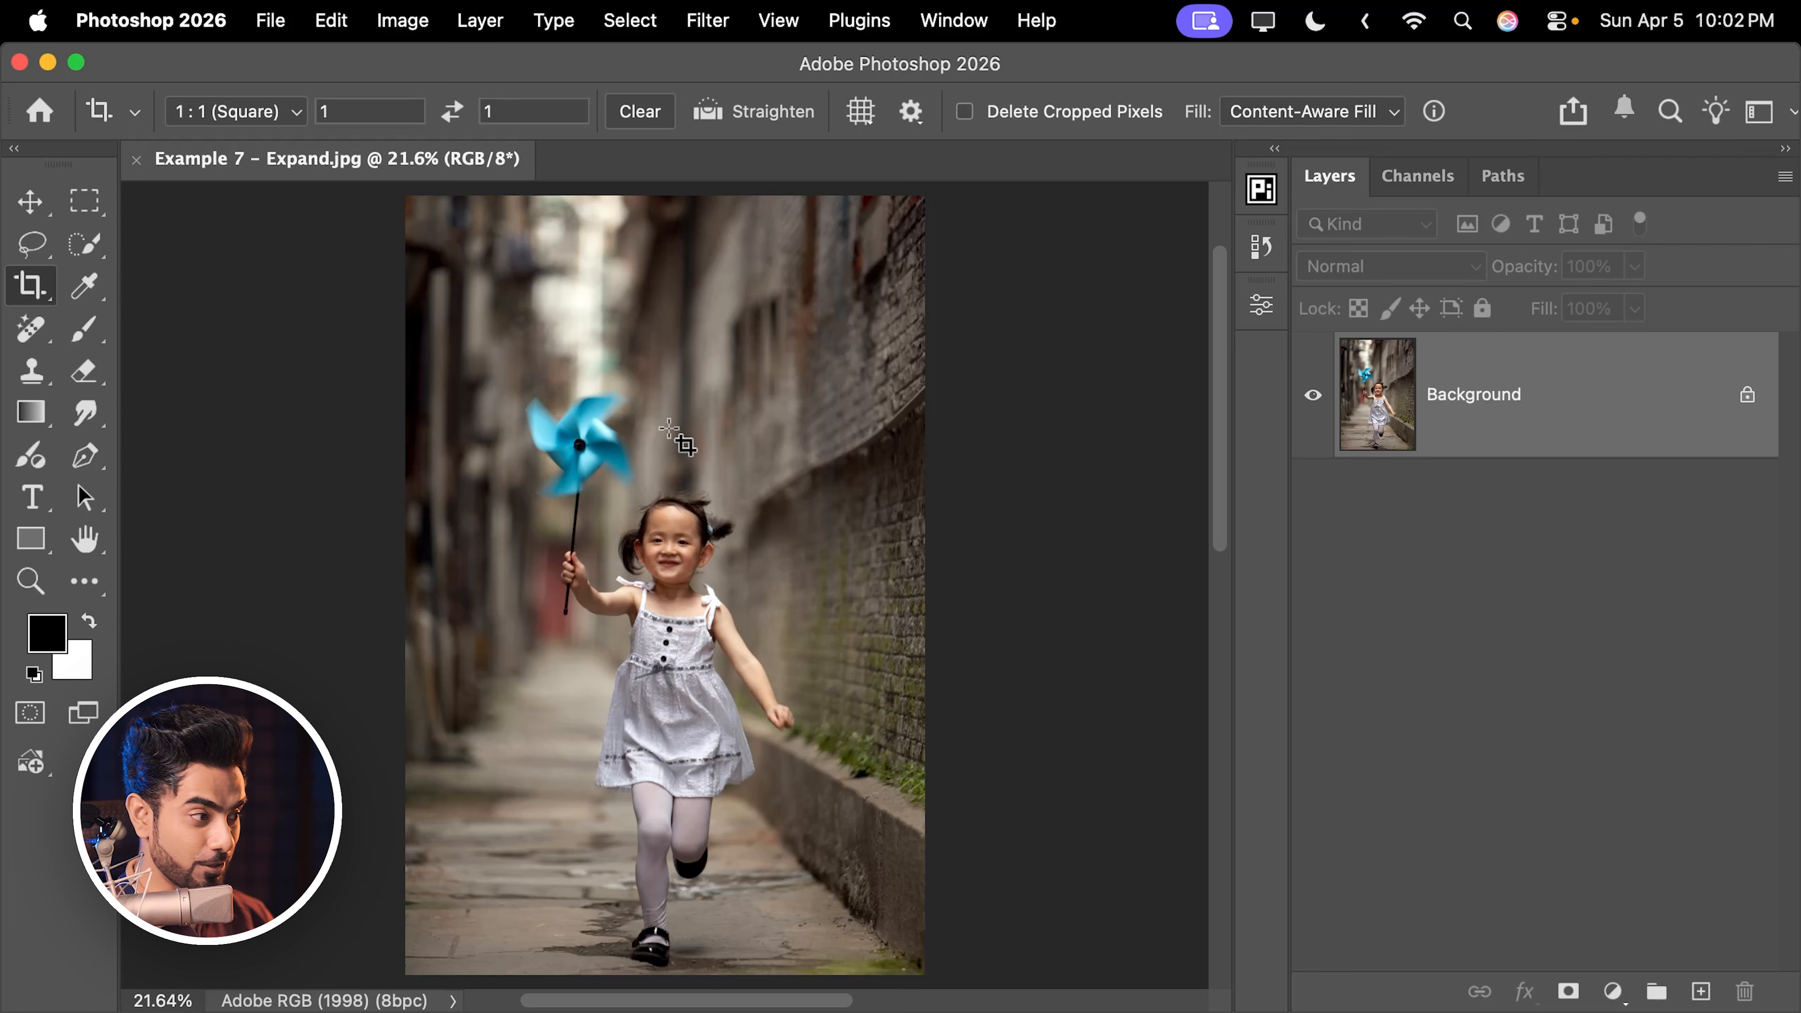
left_click(704, 473)
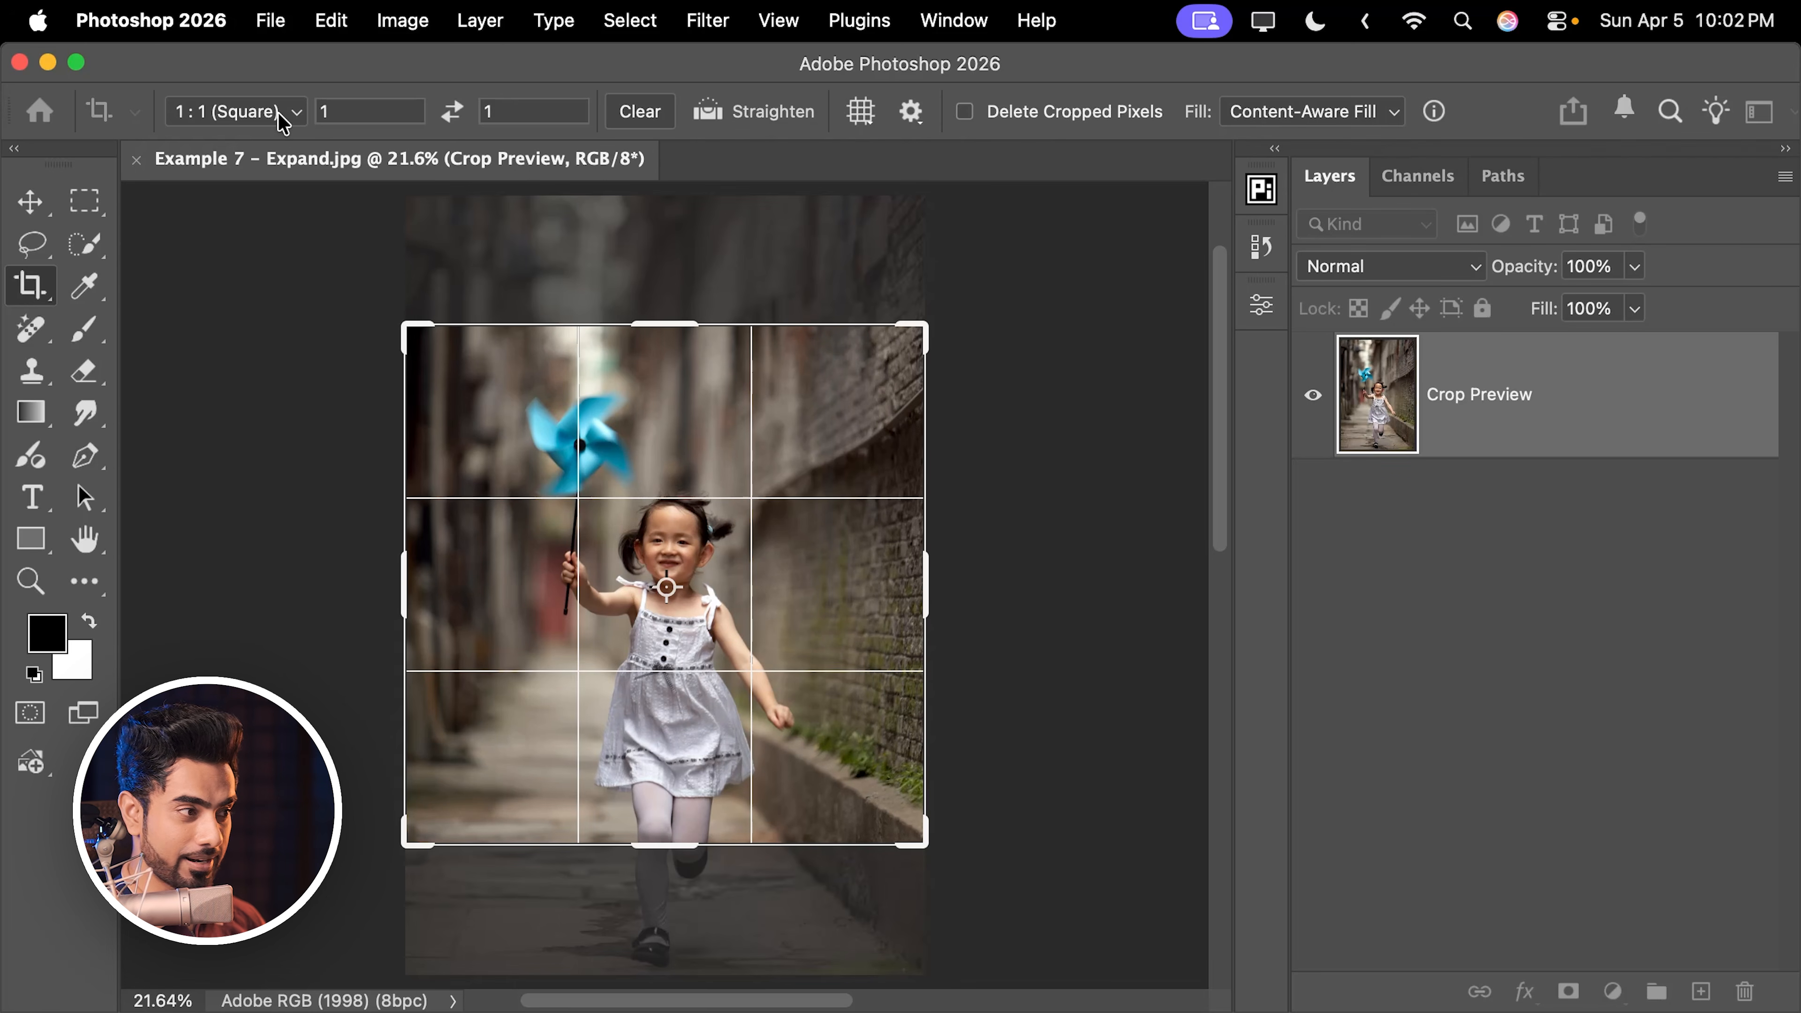
left_click_drag(935, 327, 1083, 223)
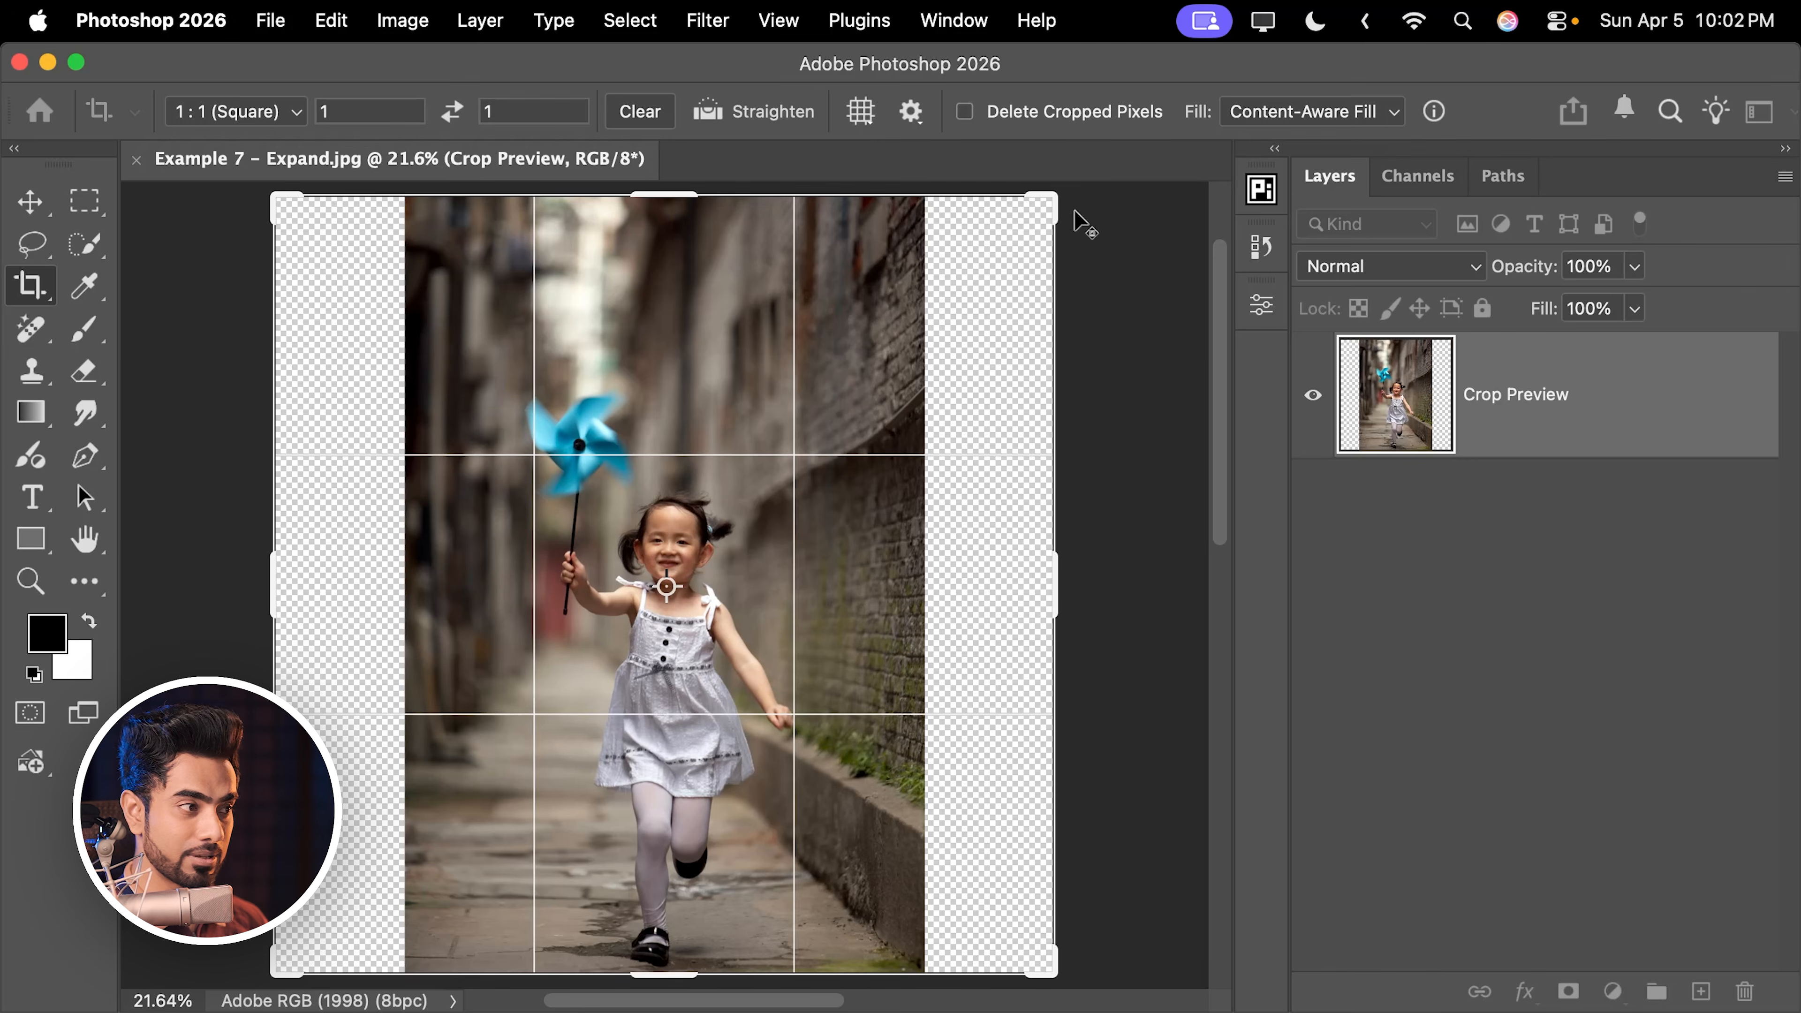
- Apply the crop with the Generative Expand fill, keeping the Firefly Fill & Expand model and leaving the prompt empty
left_click(1305, 118)
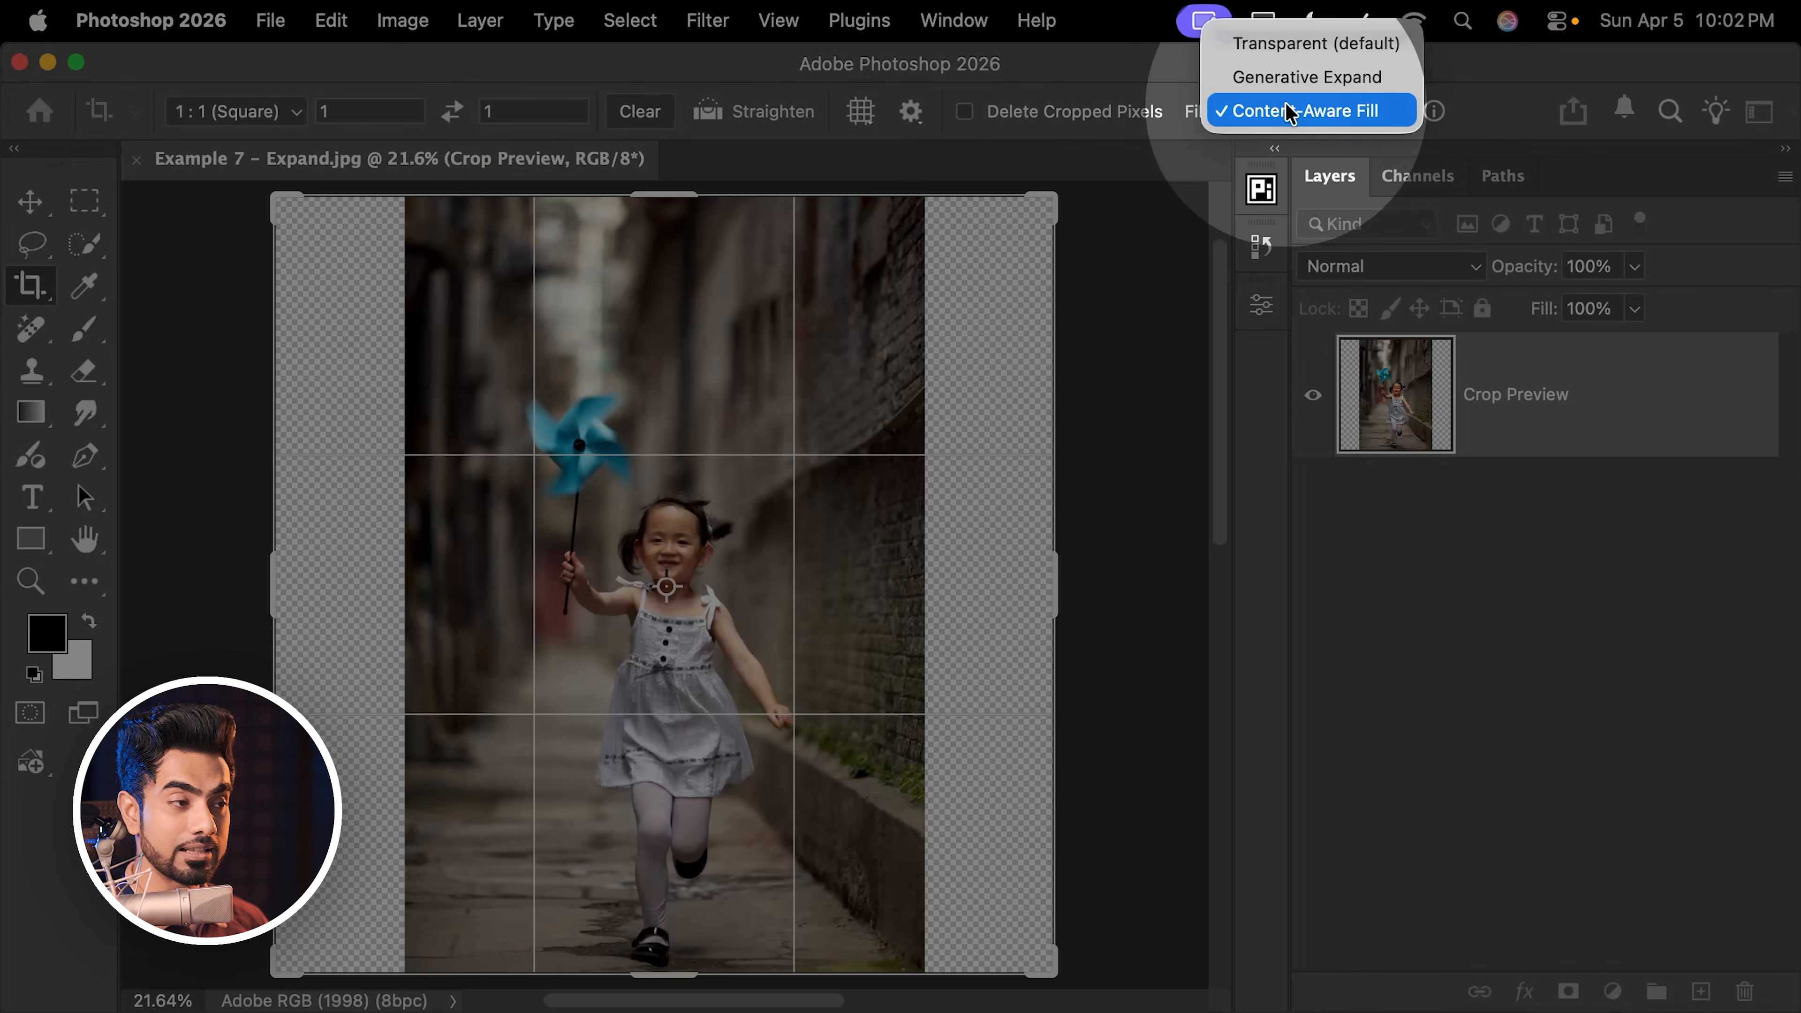
left_click(1311, 77)
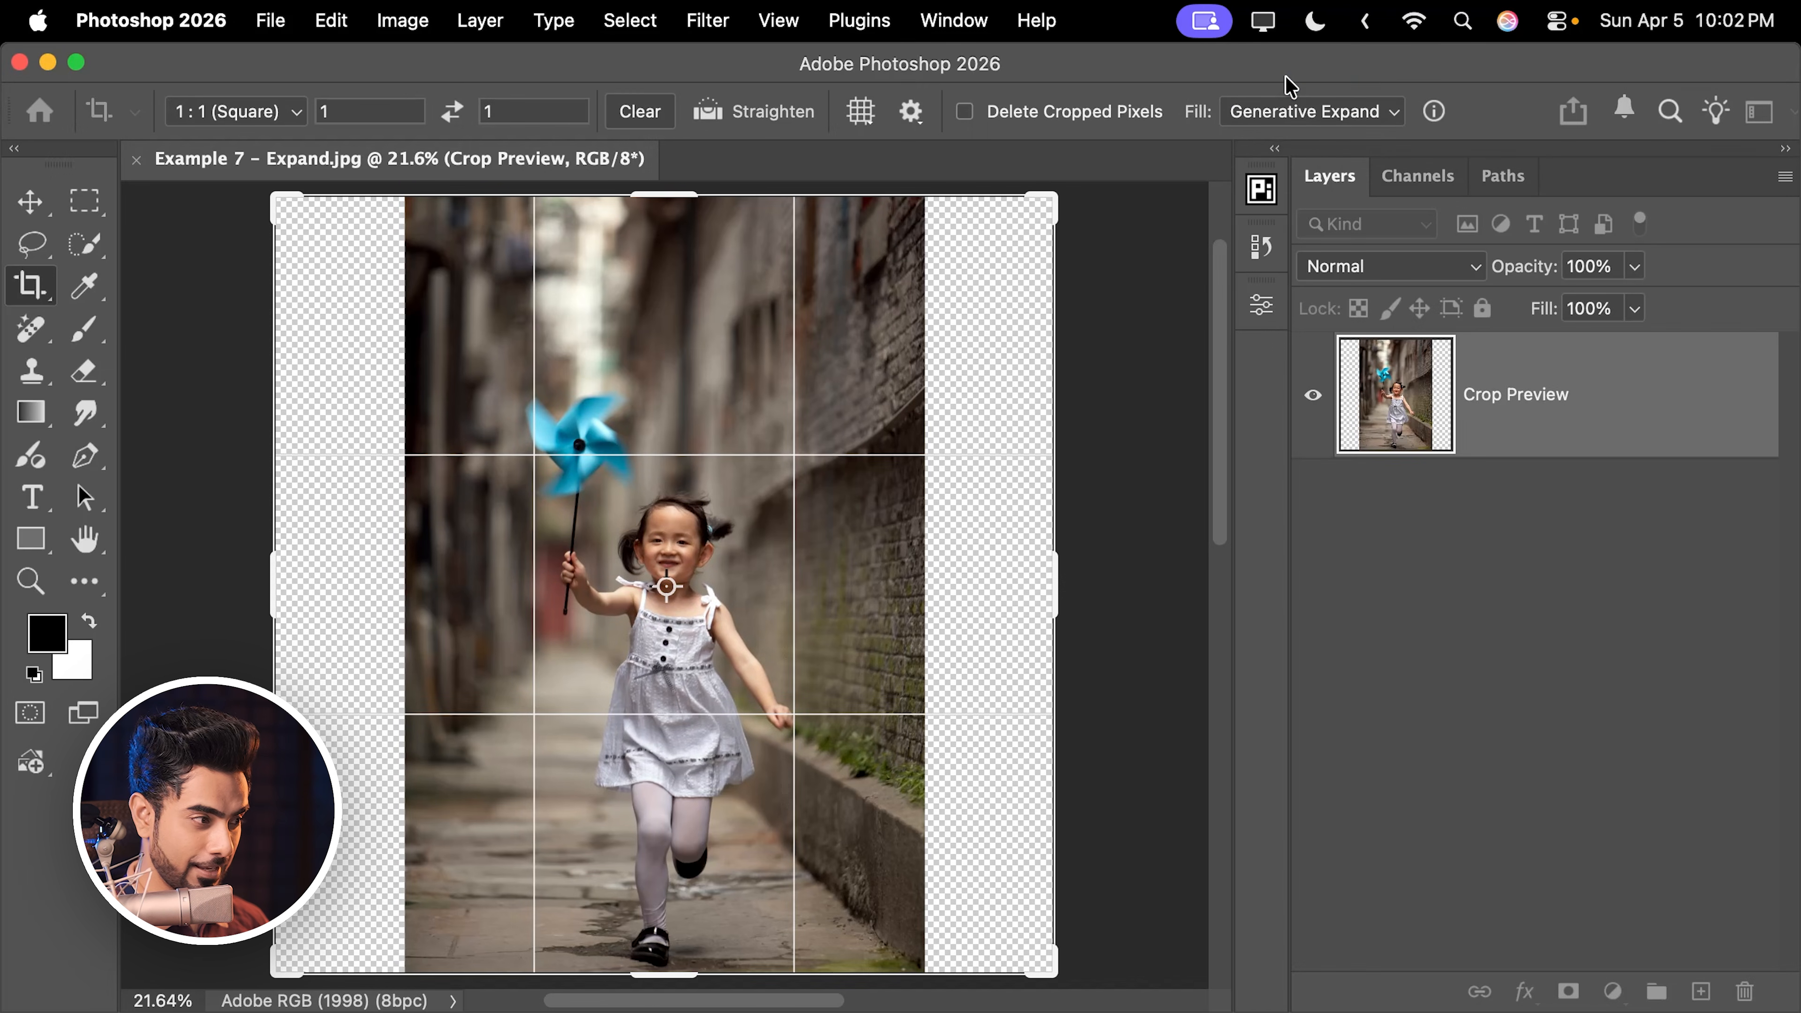
key("Return")
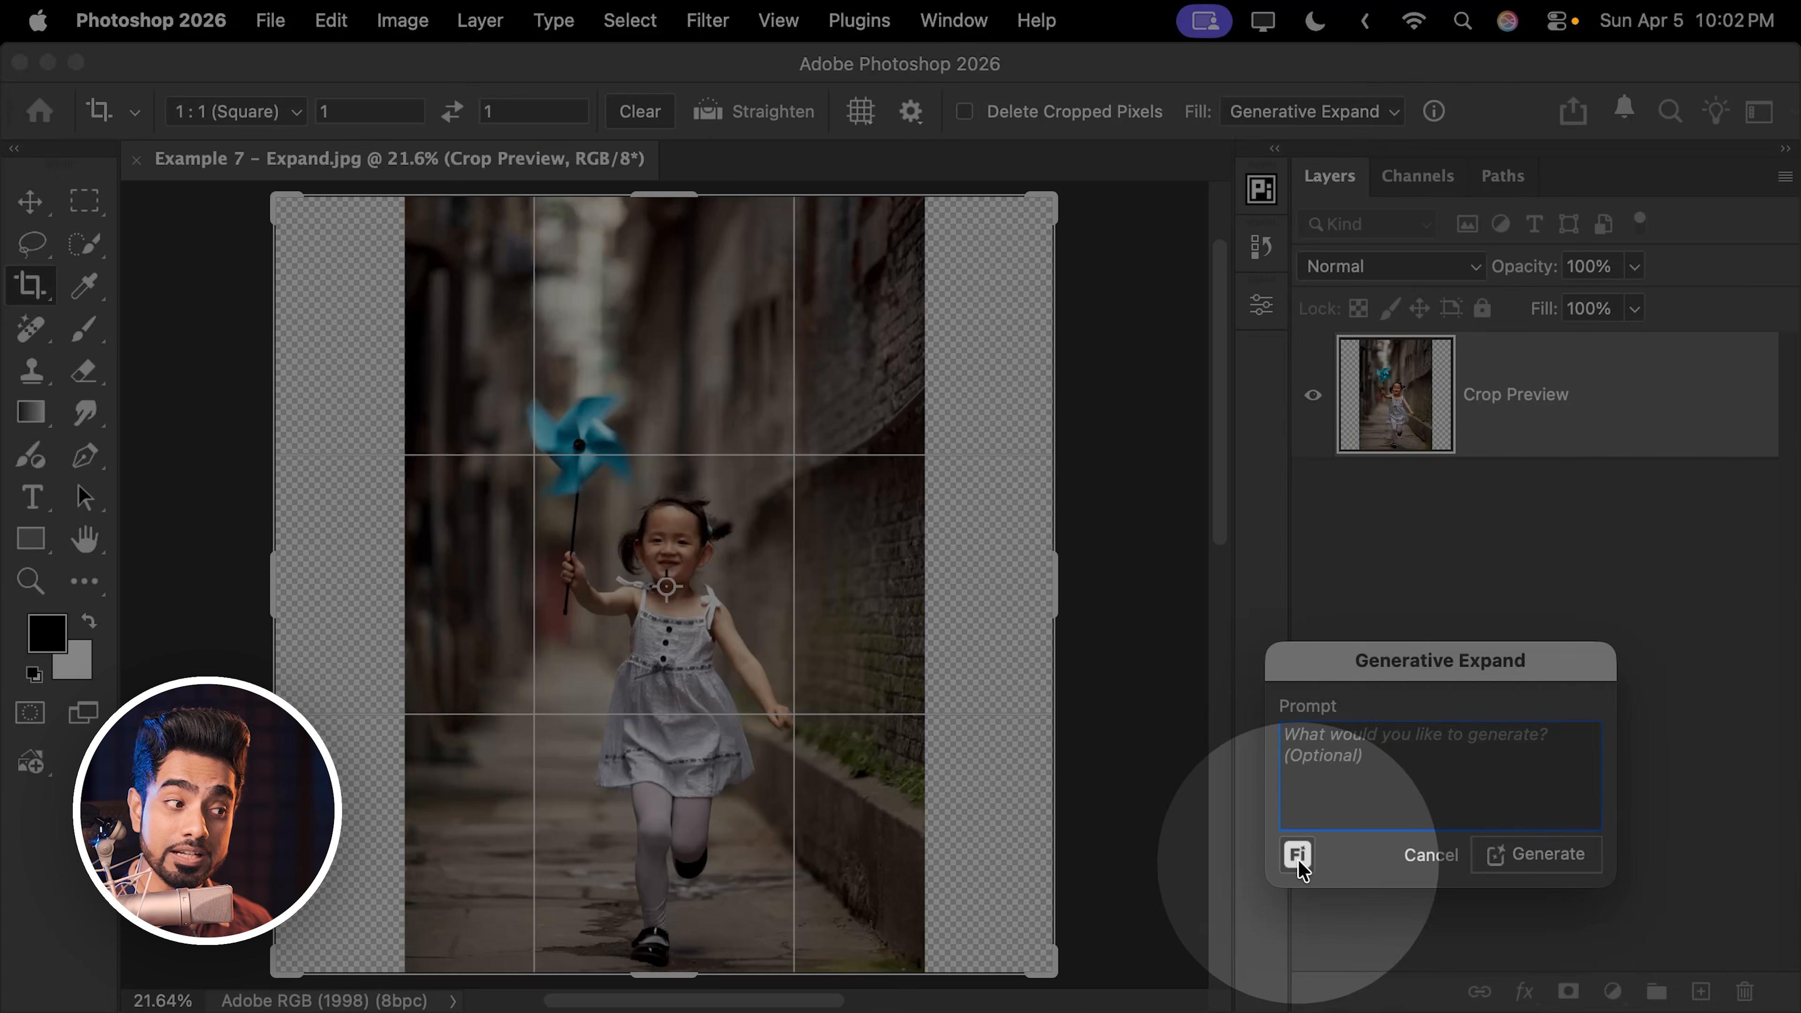
left_click(1297, 856)
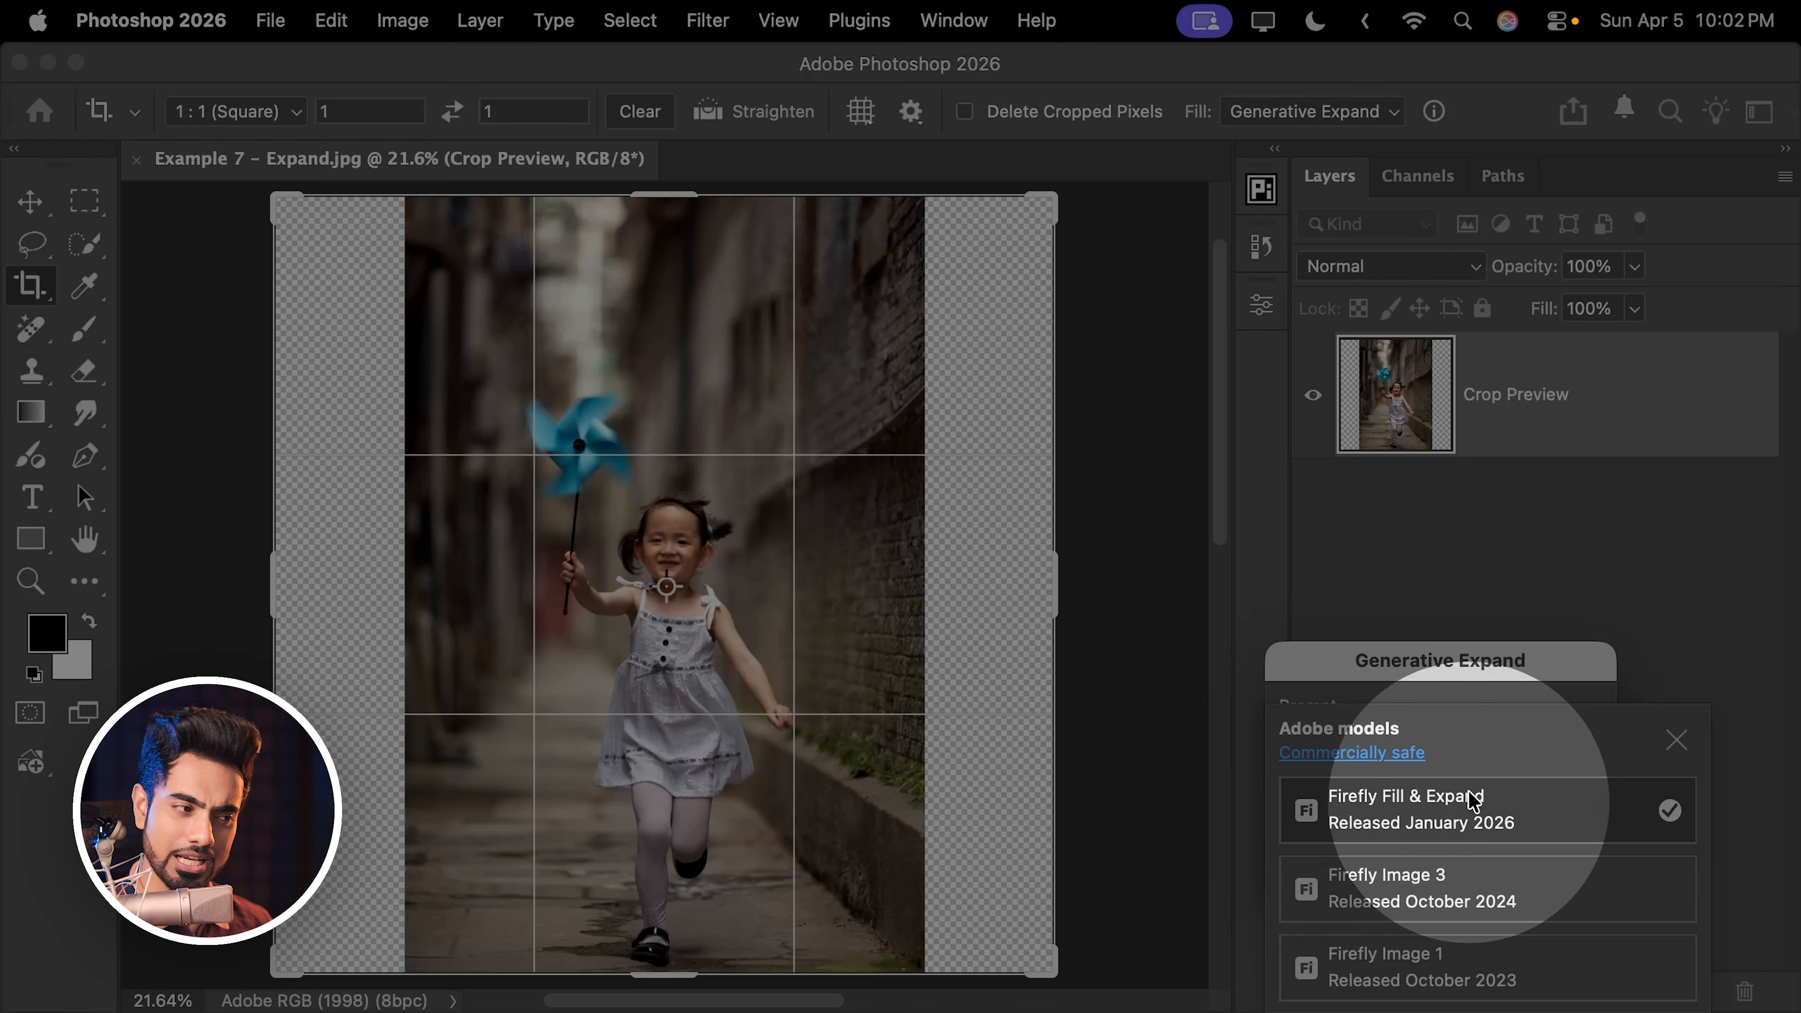
left_click(1458, 702)
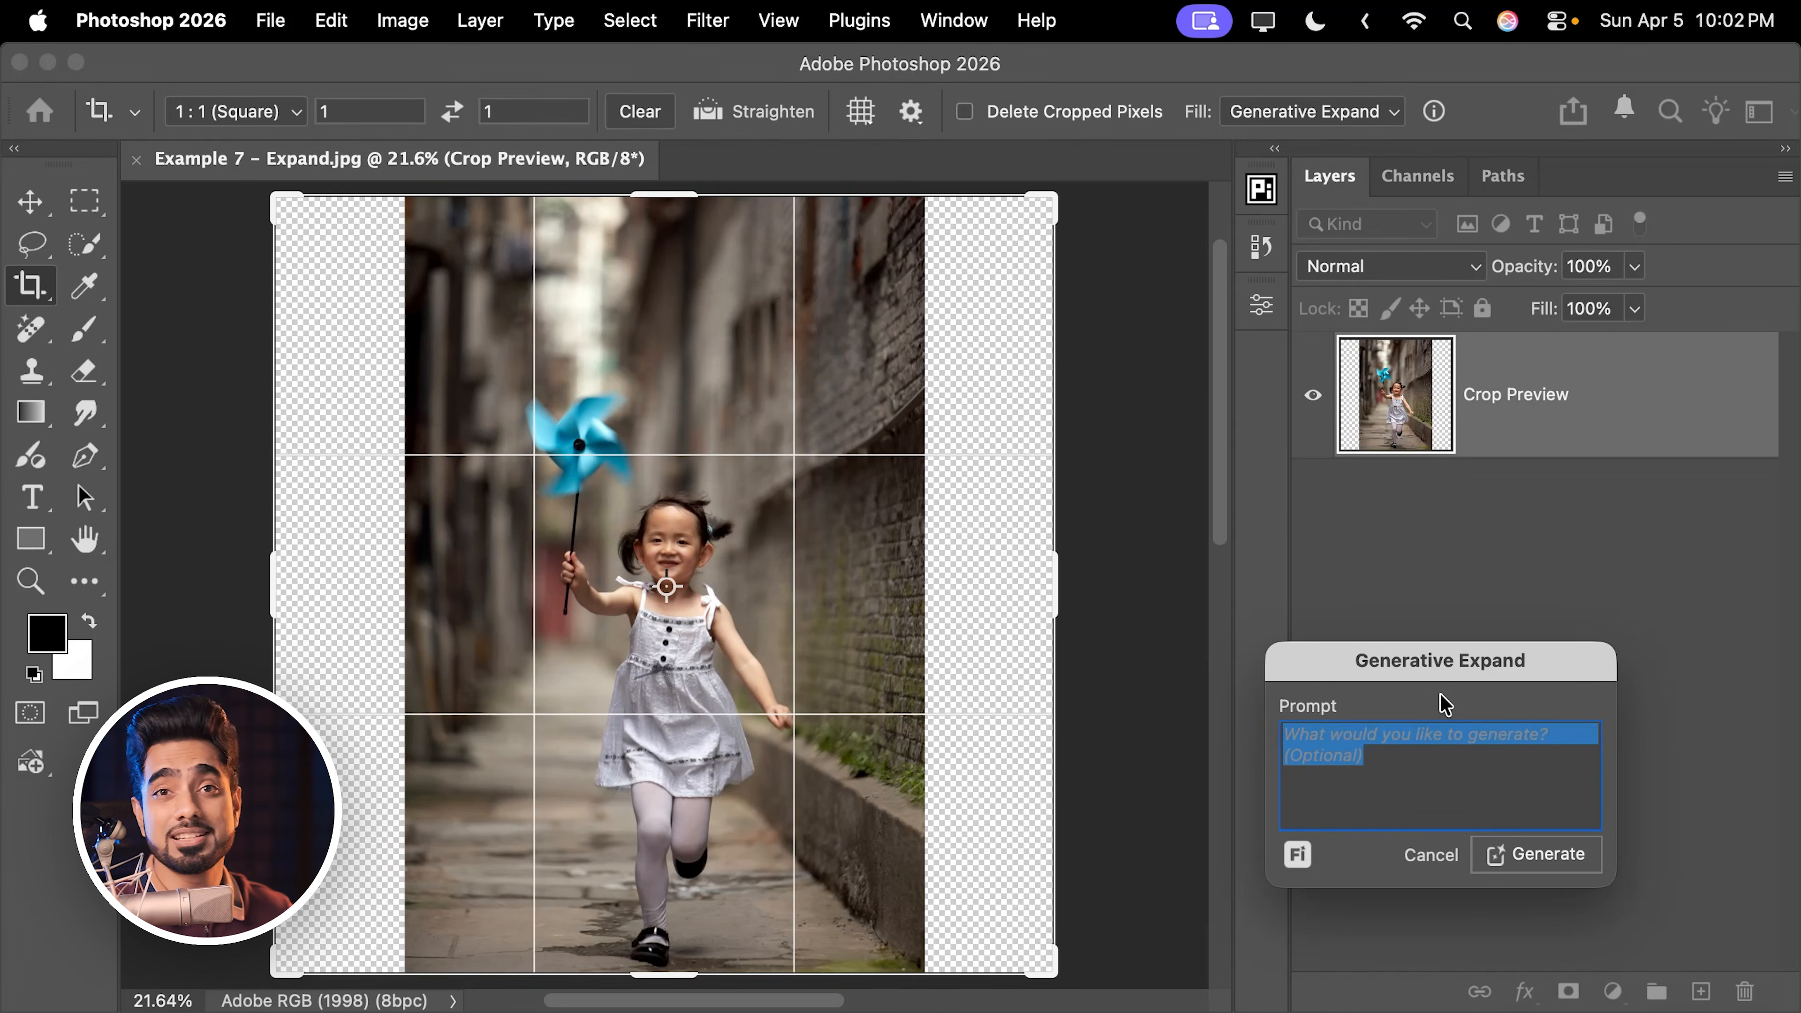
left_click(1467, 786)
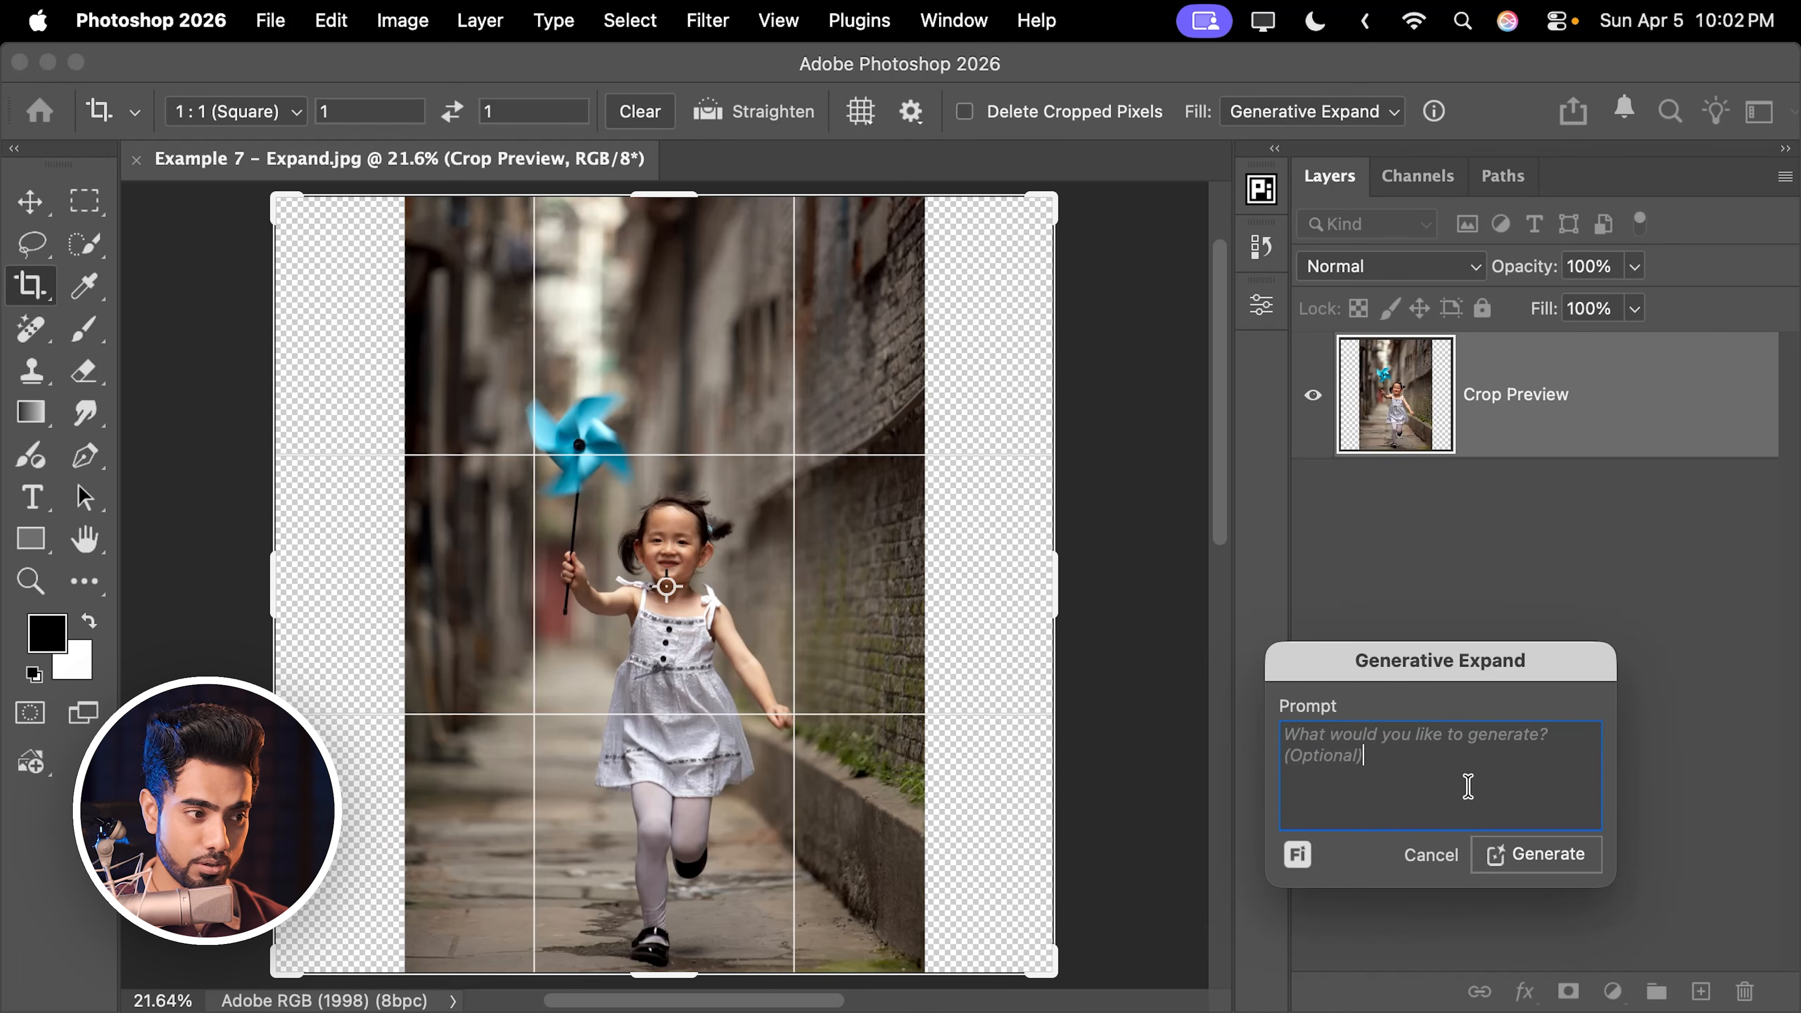
left_click(1535, 854)
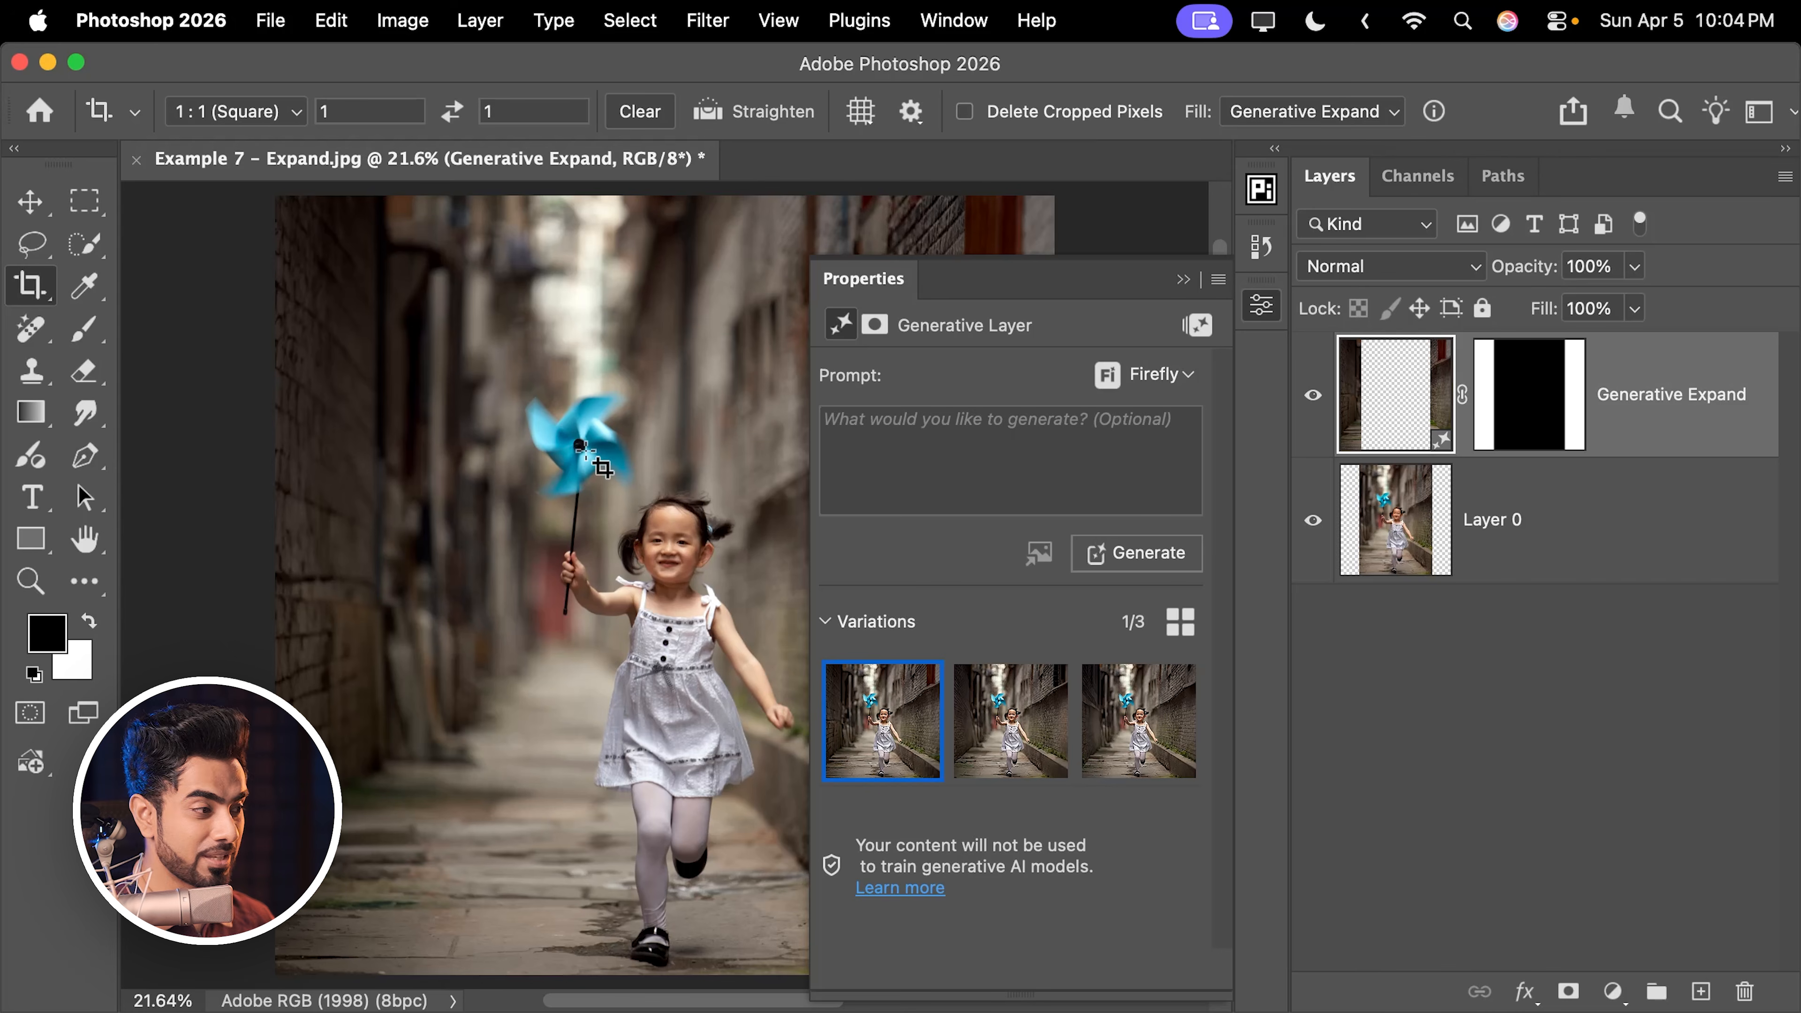
- Compare the three generated variations of the expanded alley and return to the first one
left_click_drag(636, 477, 436, 485)
scroll(548, 557, "down", 2)
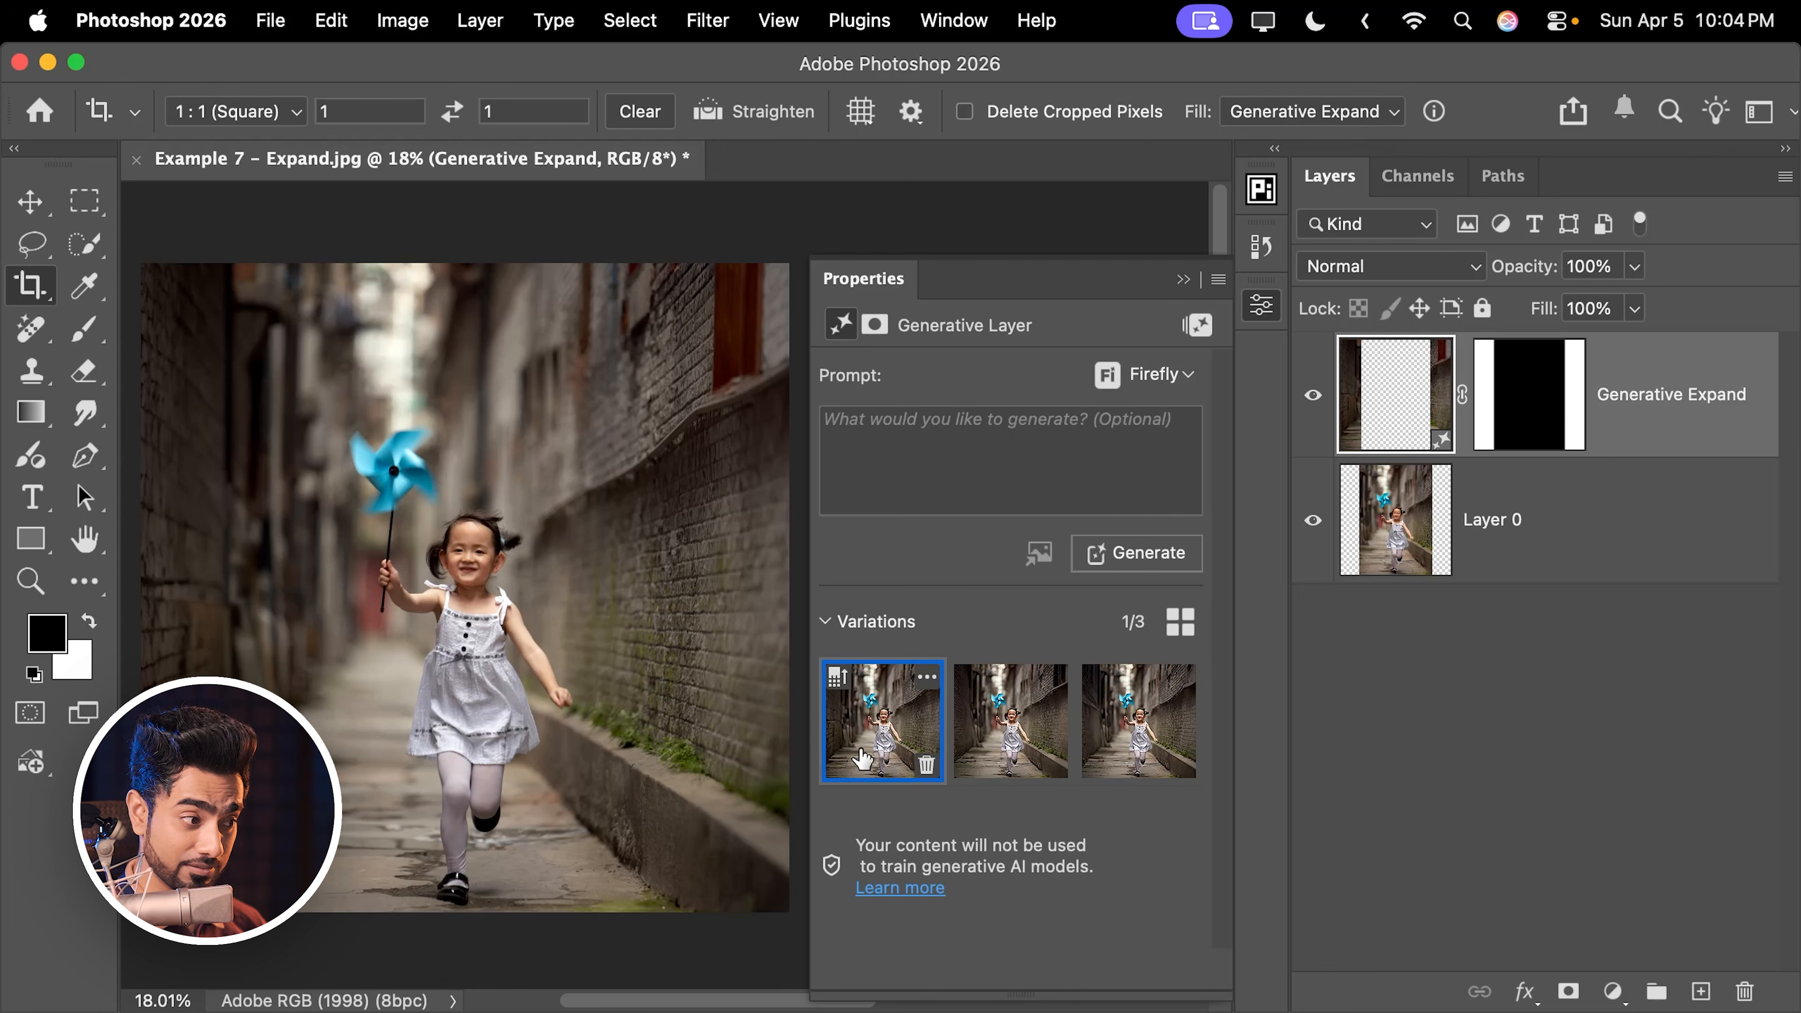
left_click(1013, 722)
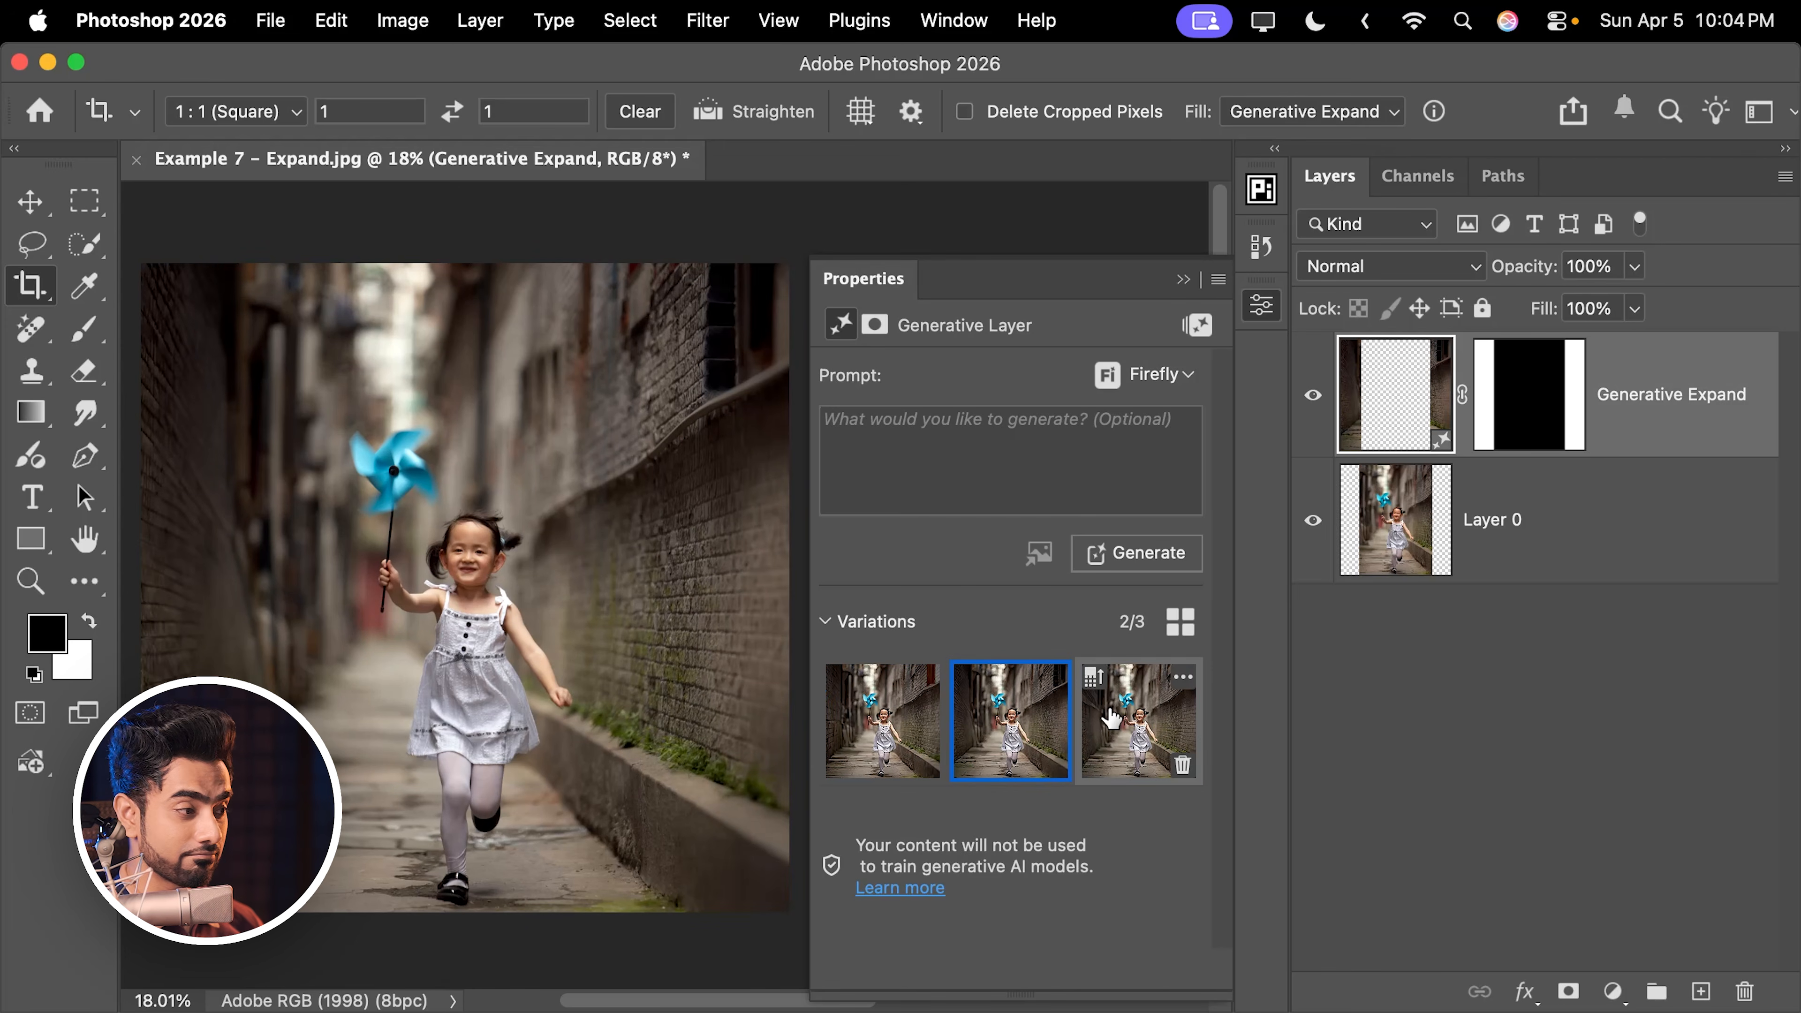
left_click(1130, 725)
left_click(1064, 725)
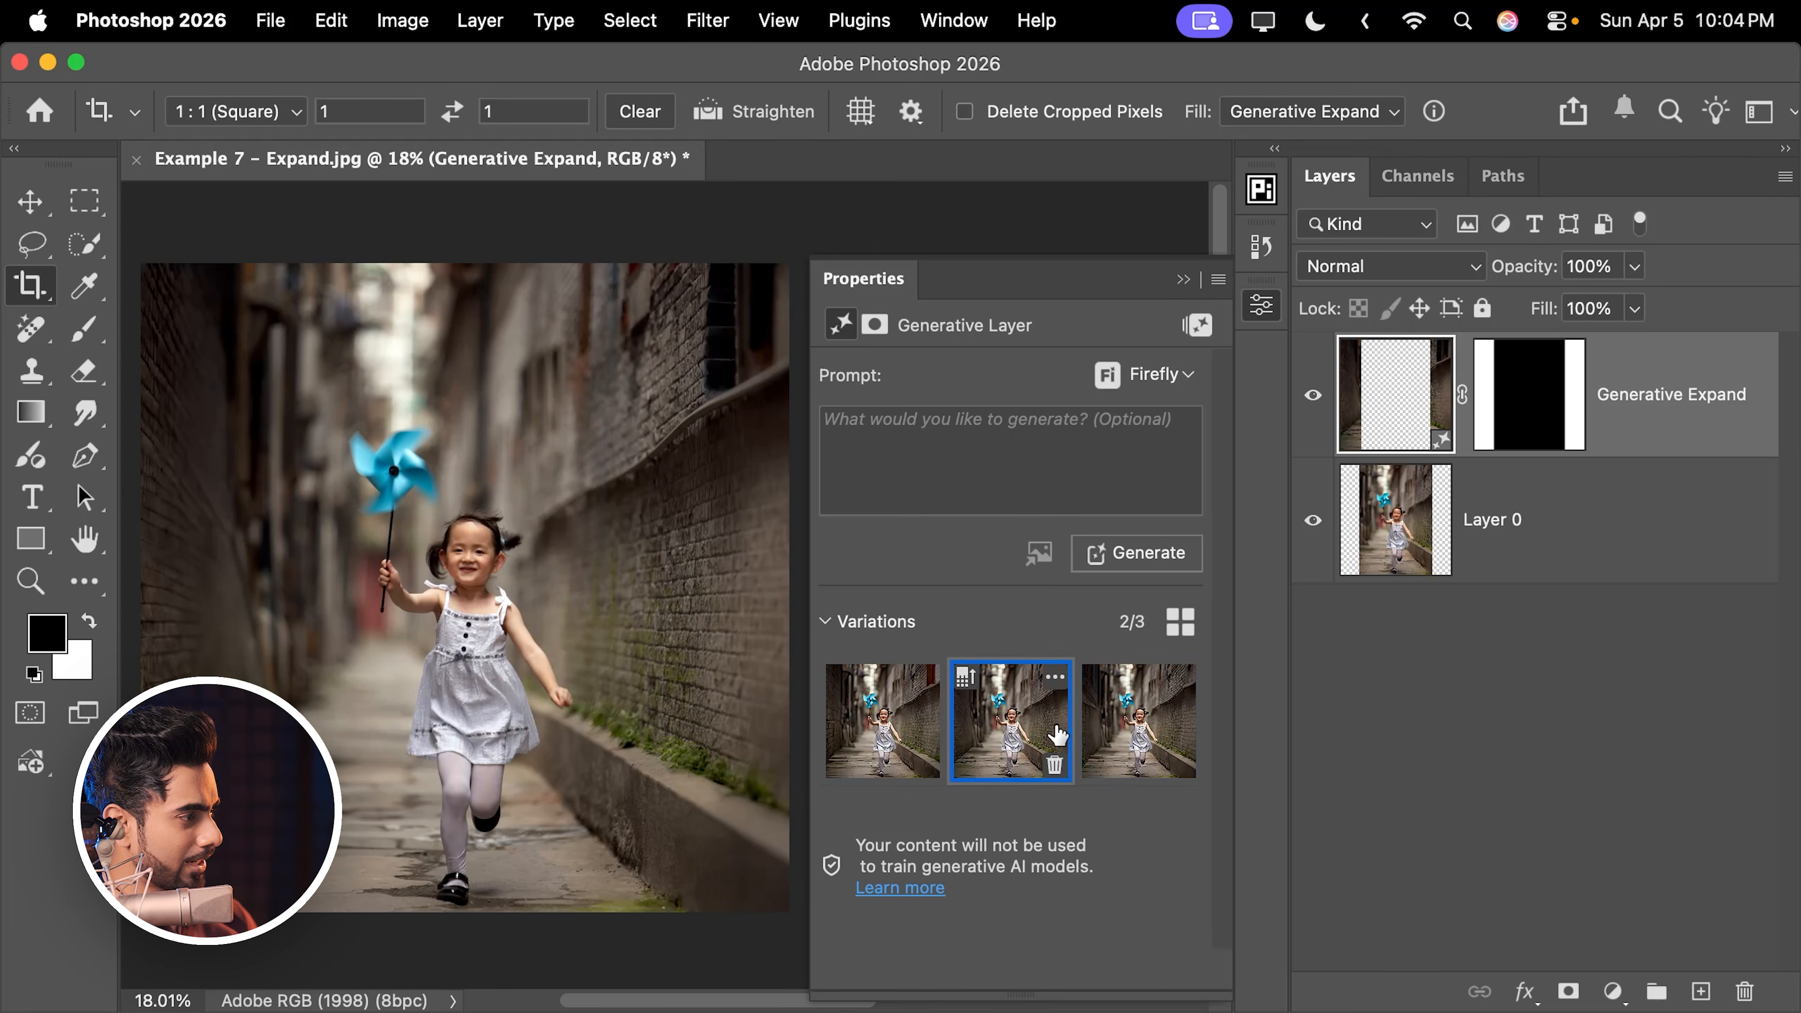
left_click(1128, 729)
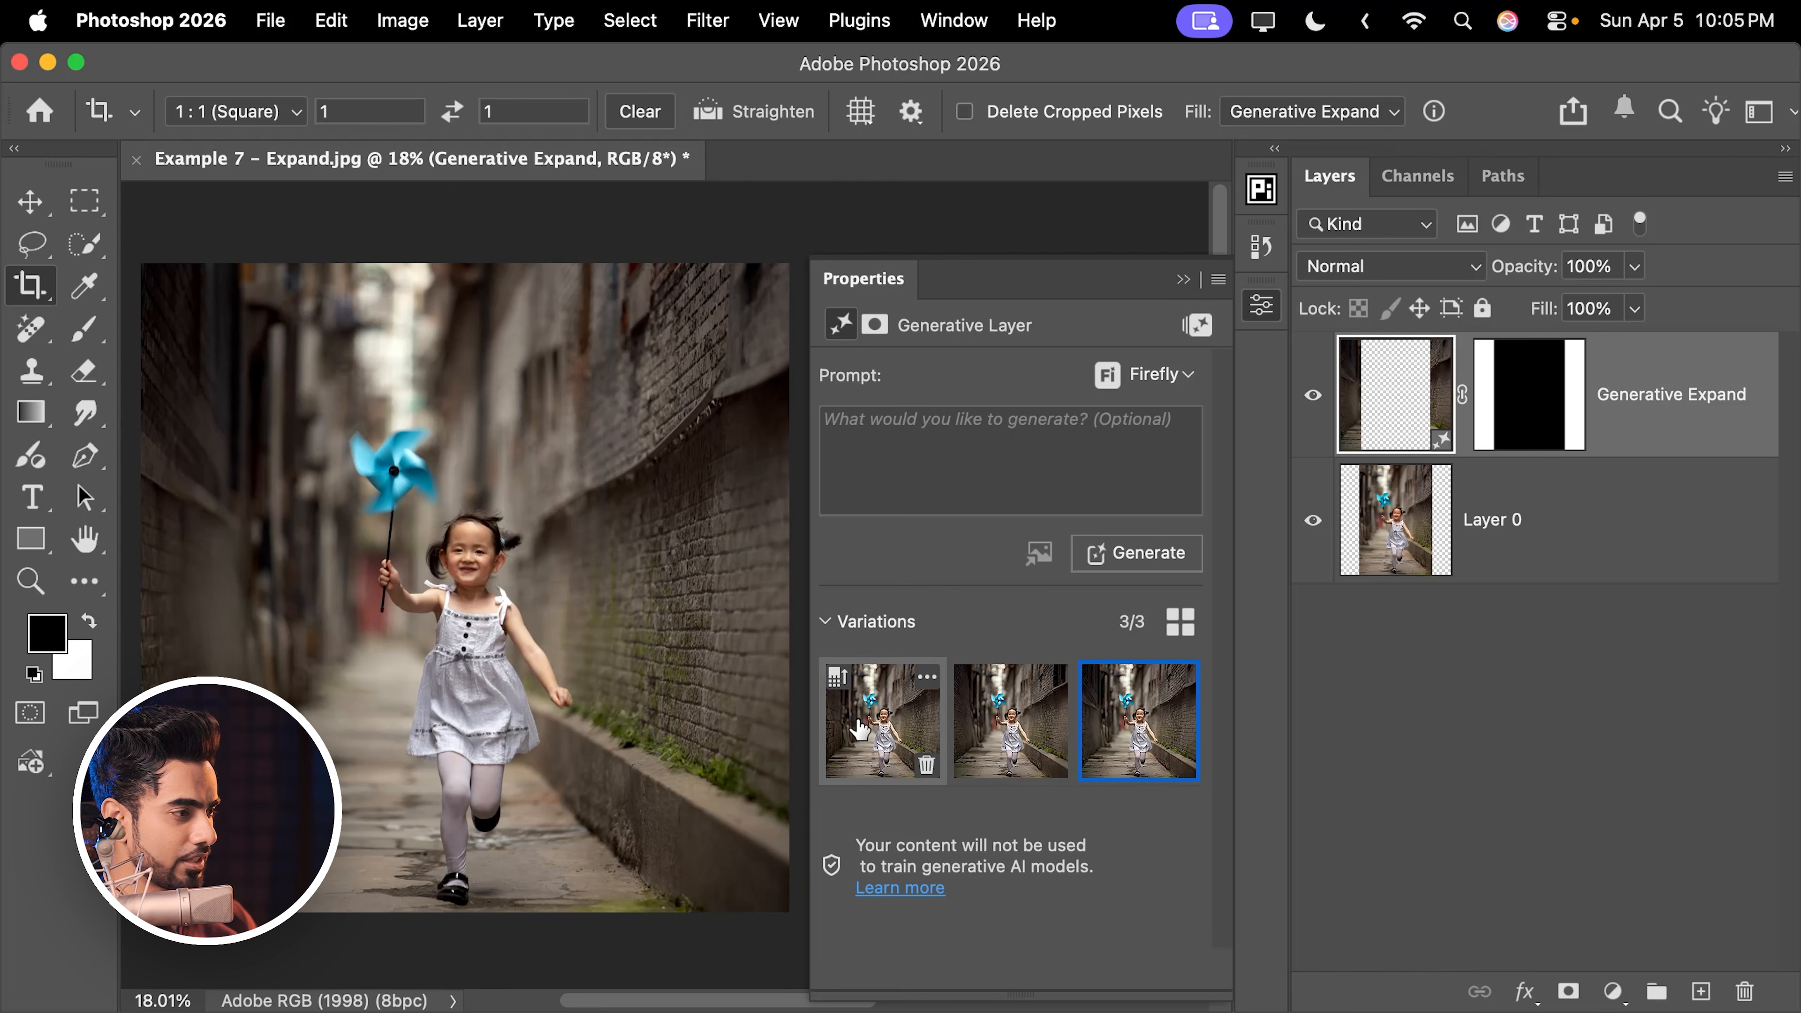
left_click(862, 730)
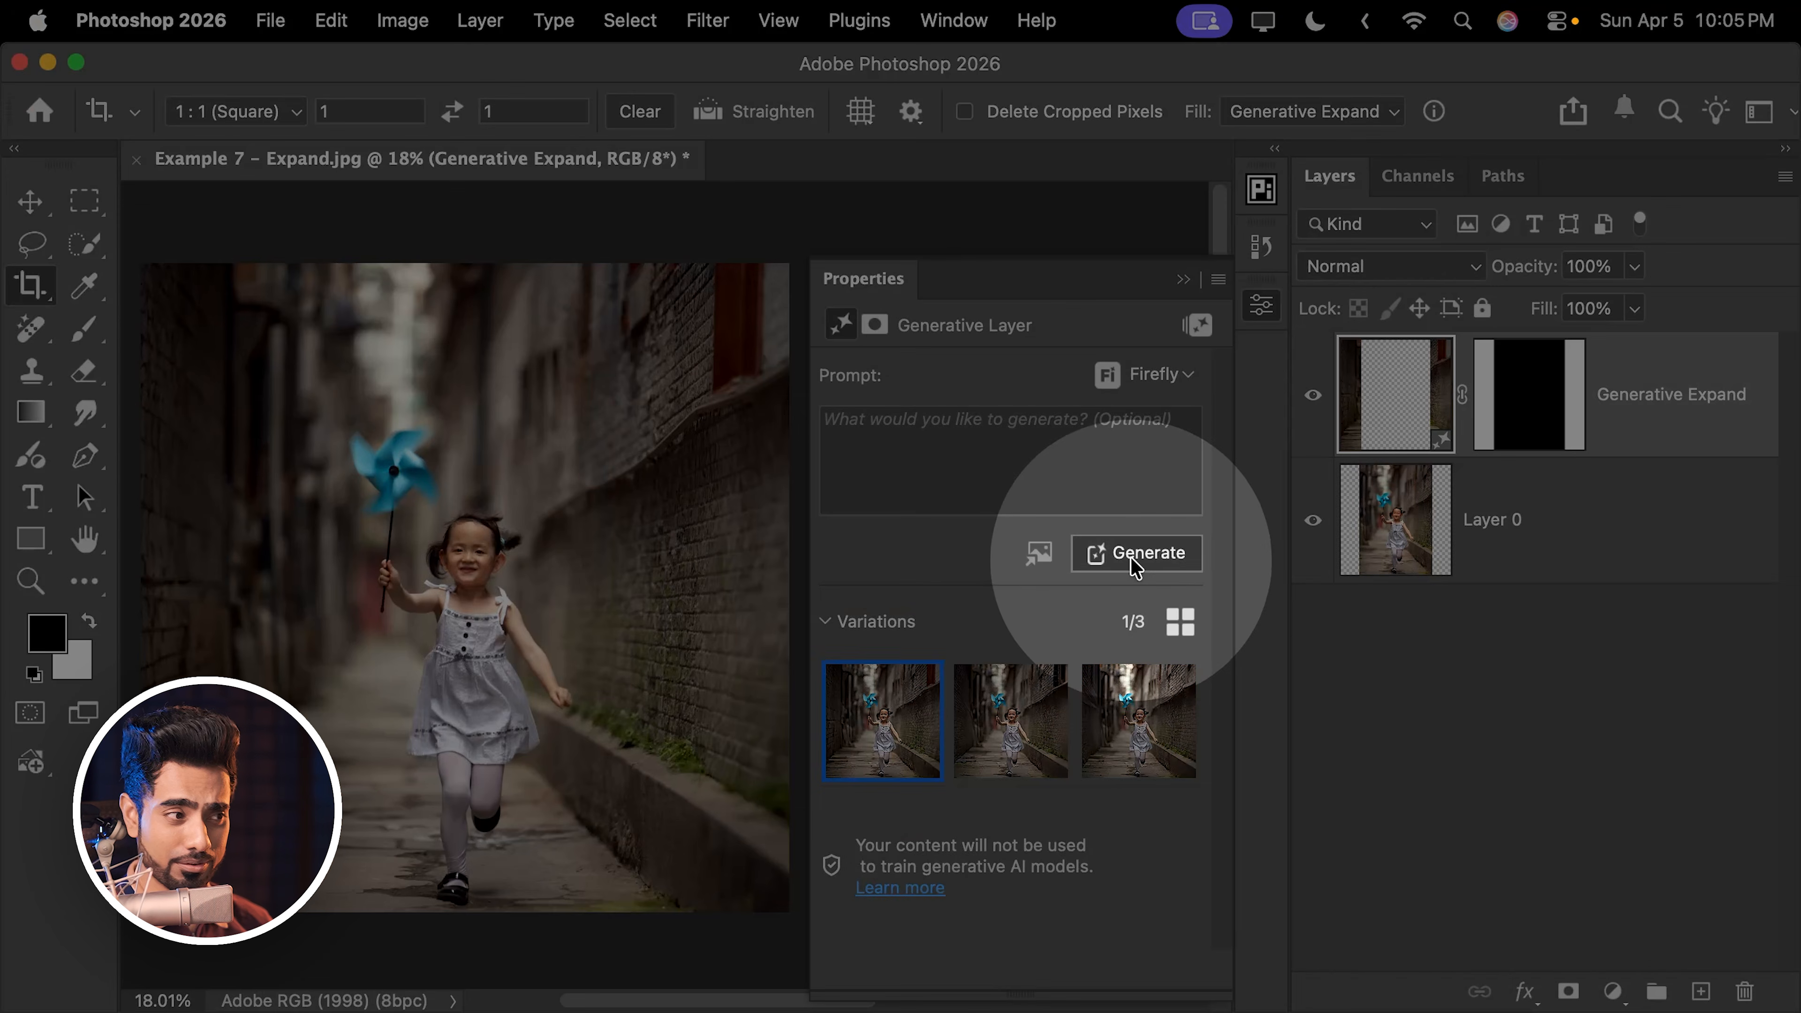
- Generate another set of variations for the expanded sides and choose the third variation
left_click(1135, 556)
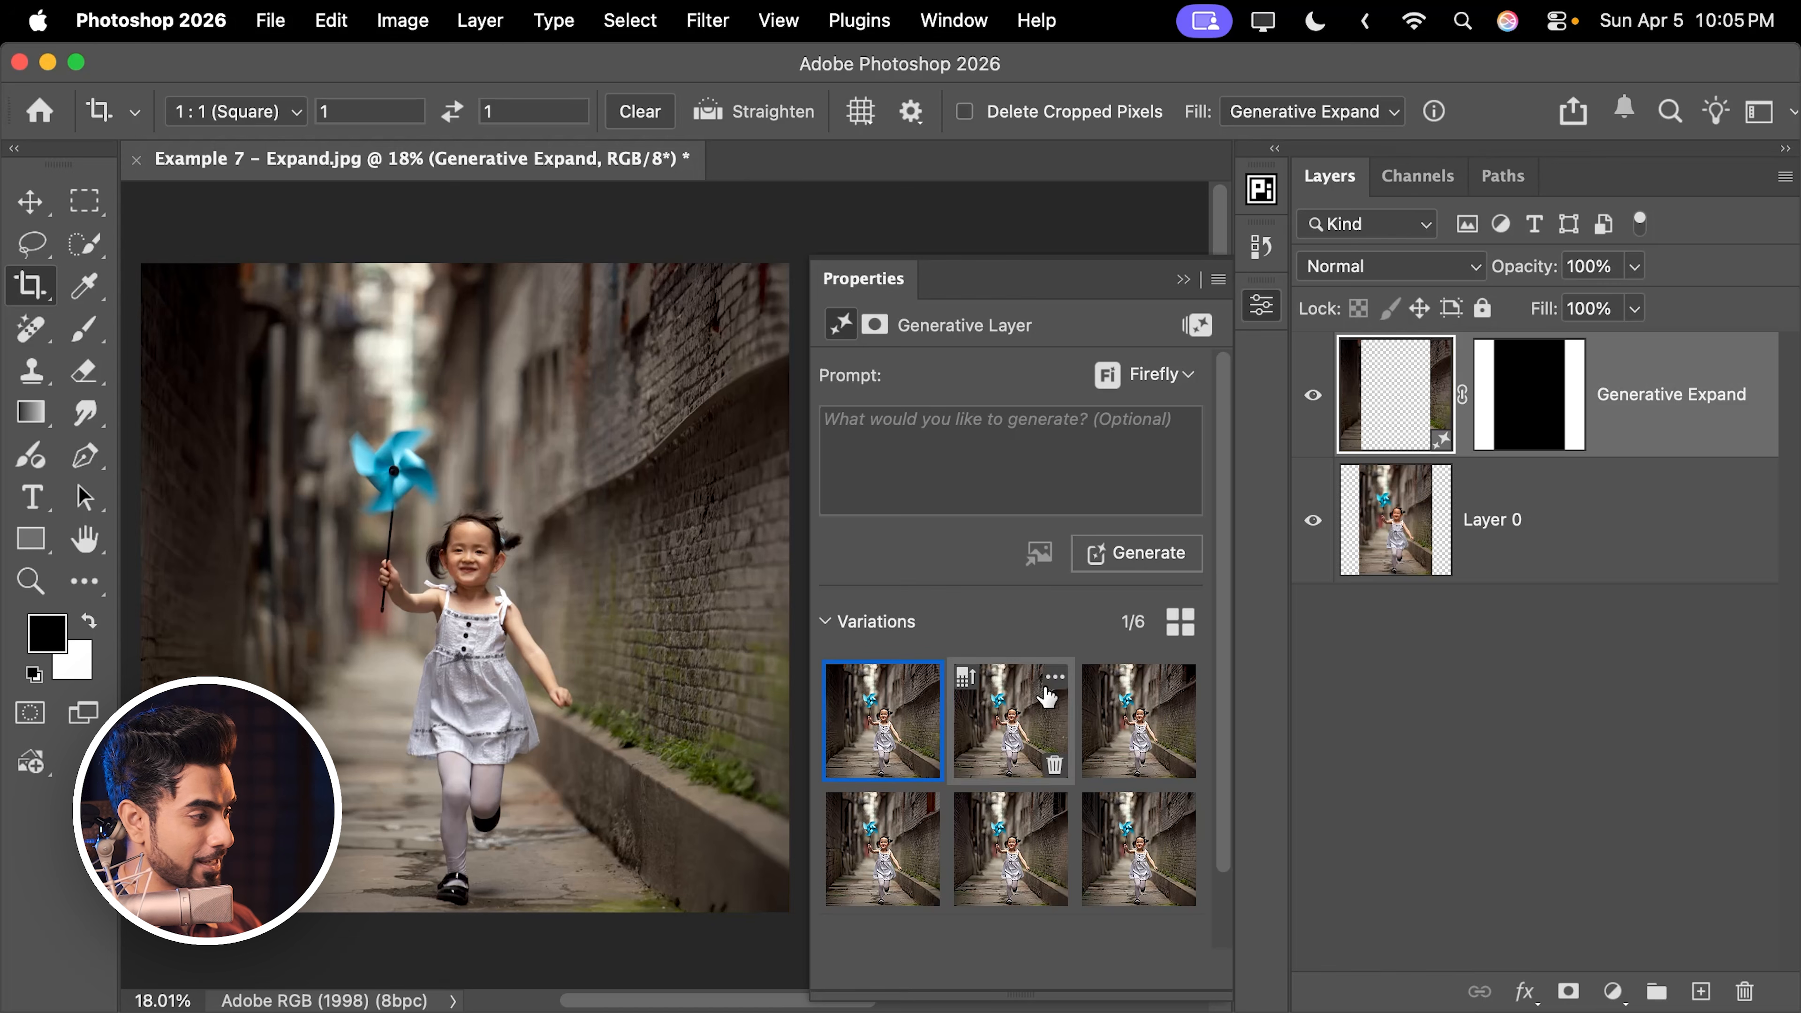
left_click(1035, 720)
left_click(1129, 718)
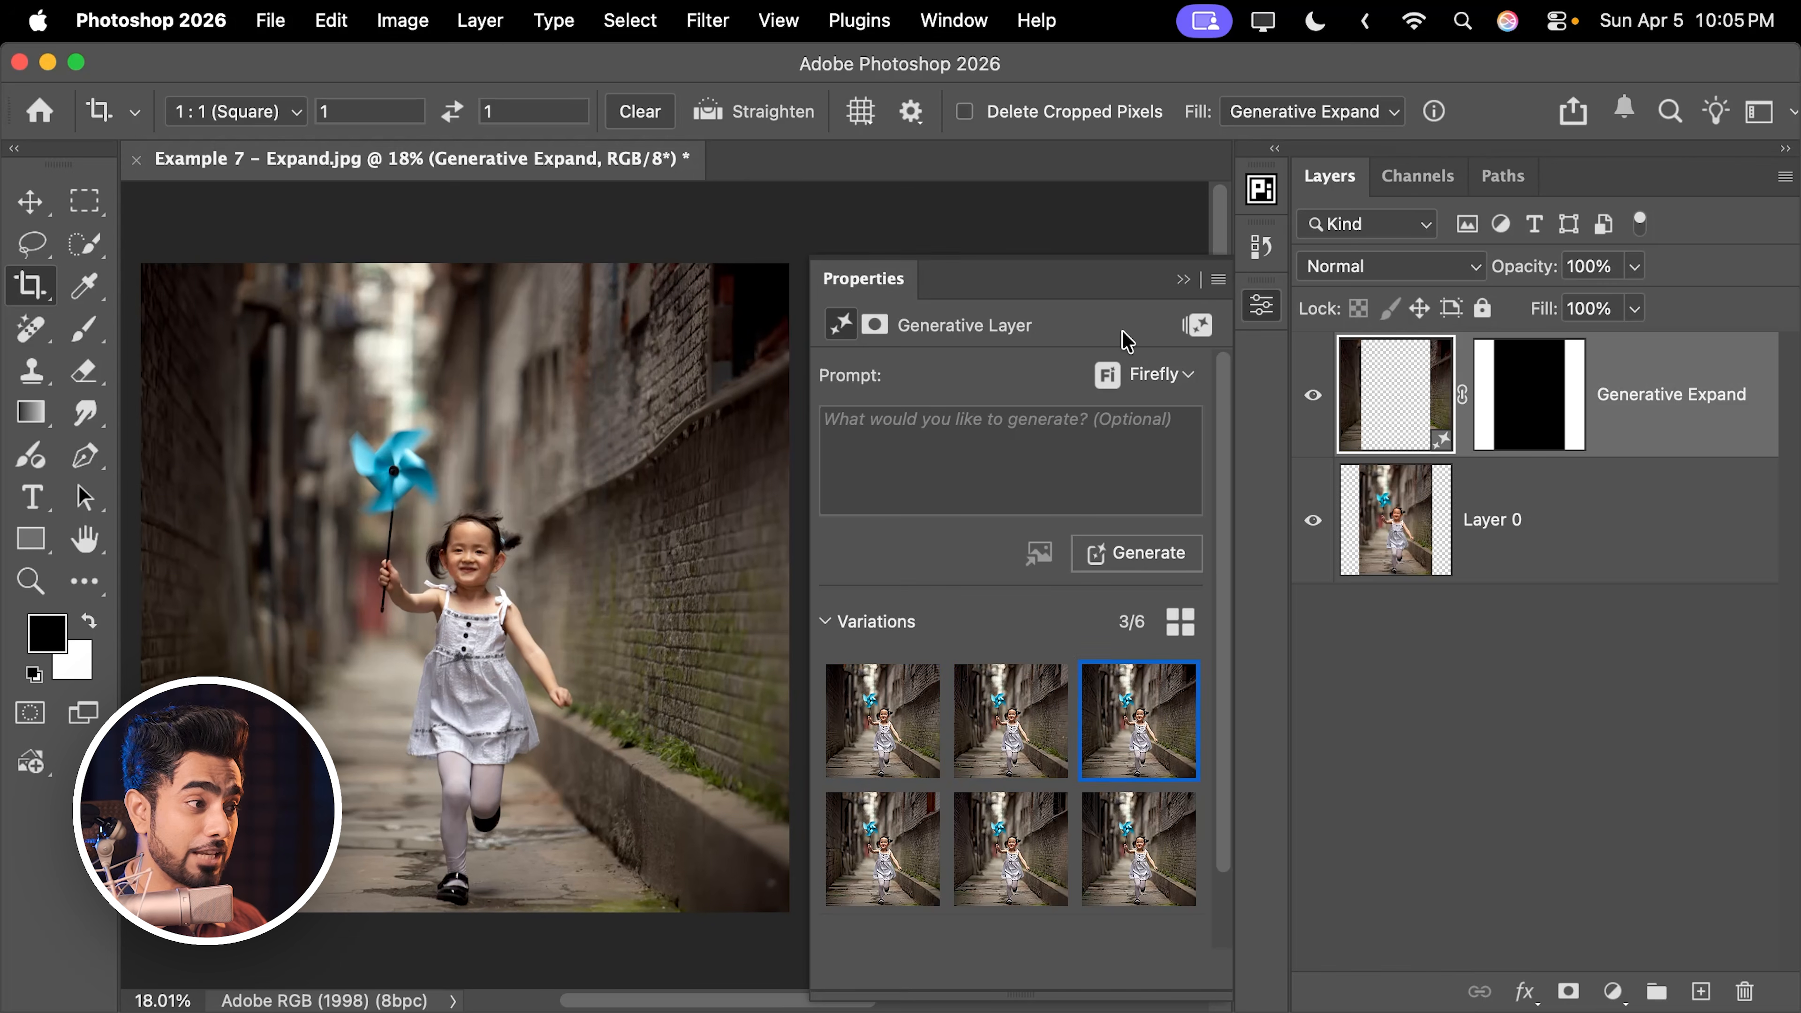
- Check the generated wall's sharpness up close and enhance the detail of the third variation
left_click_drag(642, 501, 669, 633)
left_click_drag(641, 694, 684, 582)
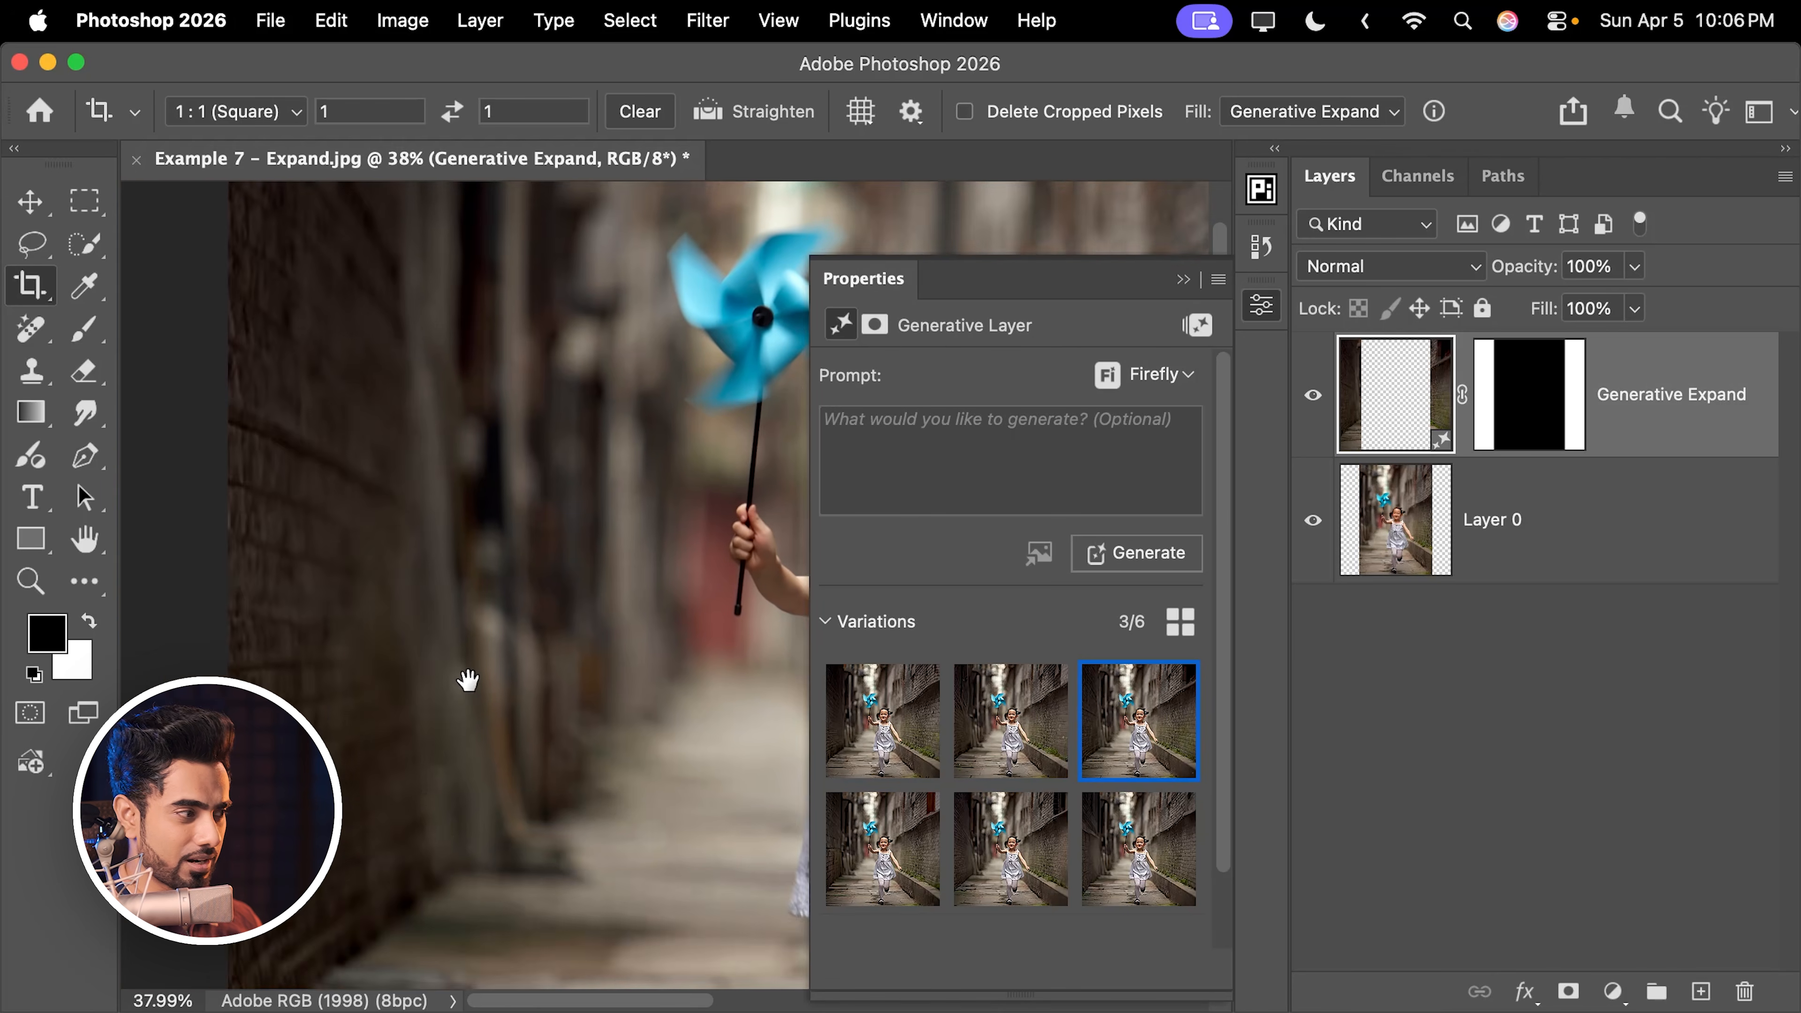
left_click_drag(339, 766, 432, 716)
mouse_move(1161, 699)
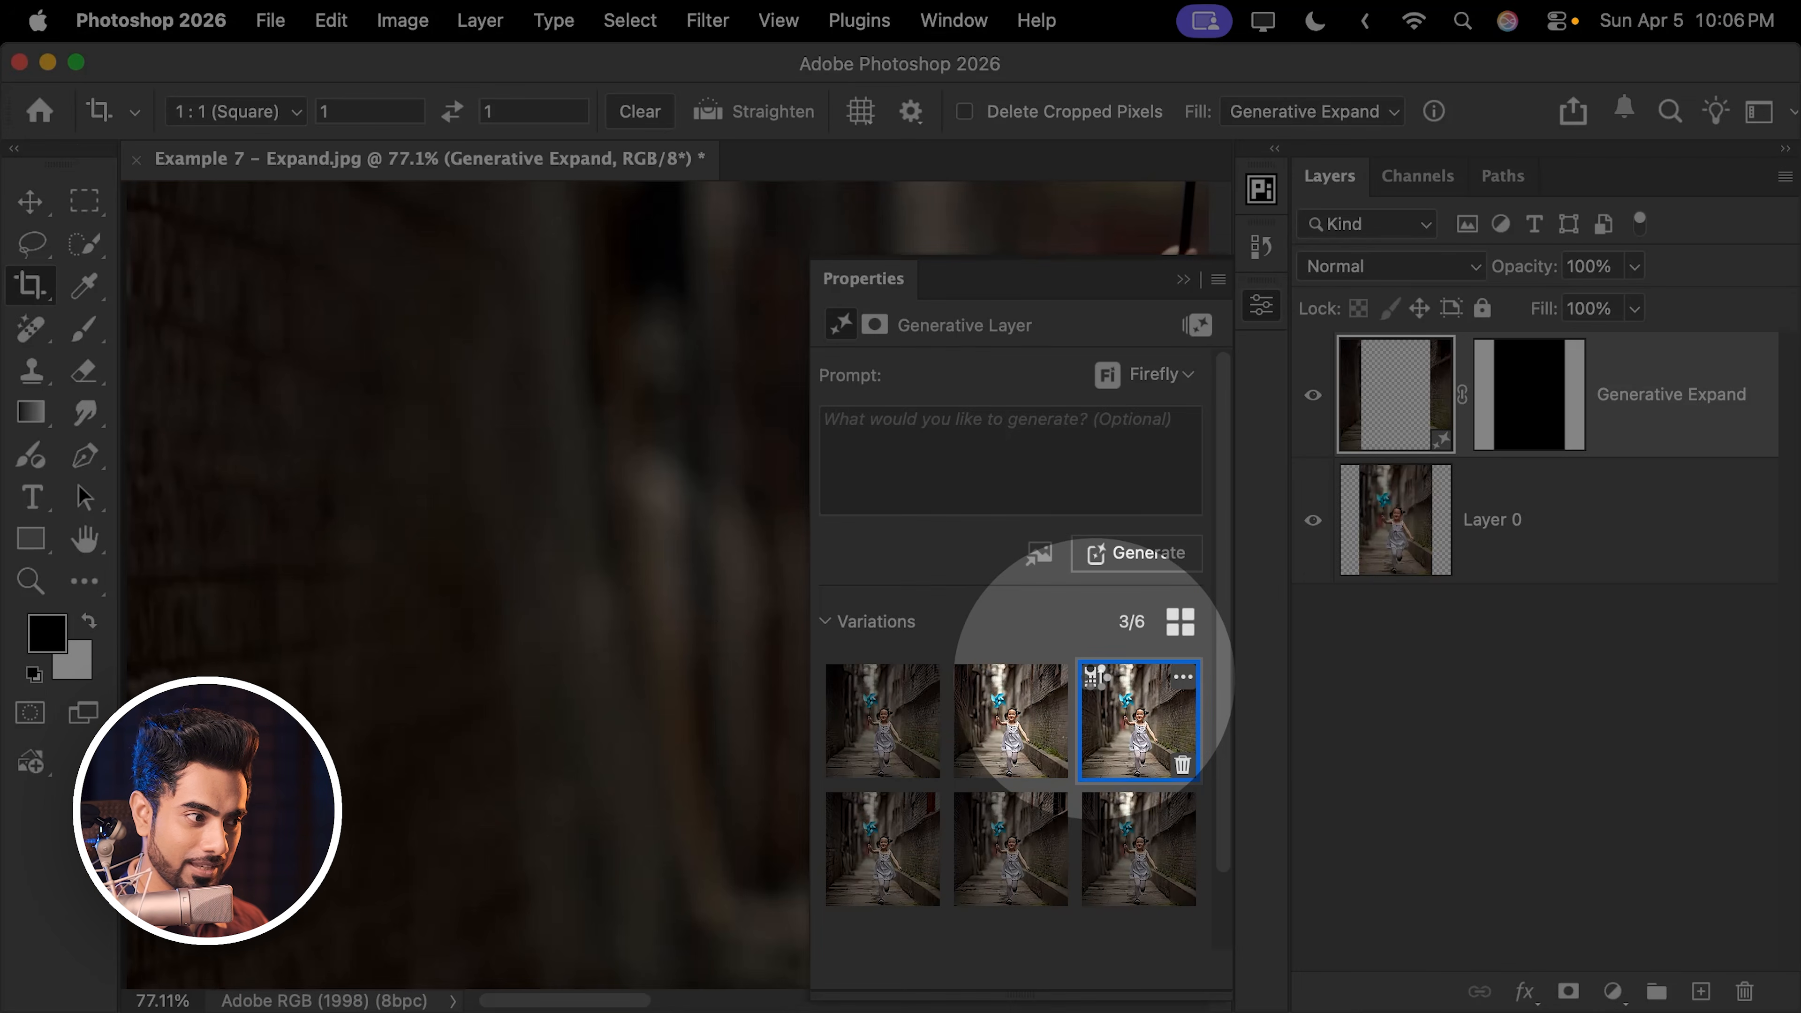
left_click(1095, 676)
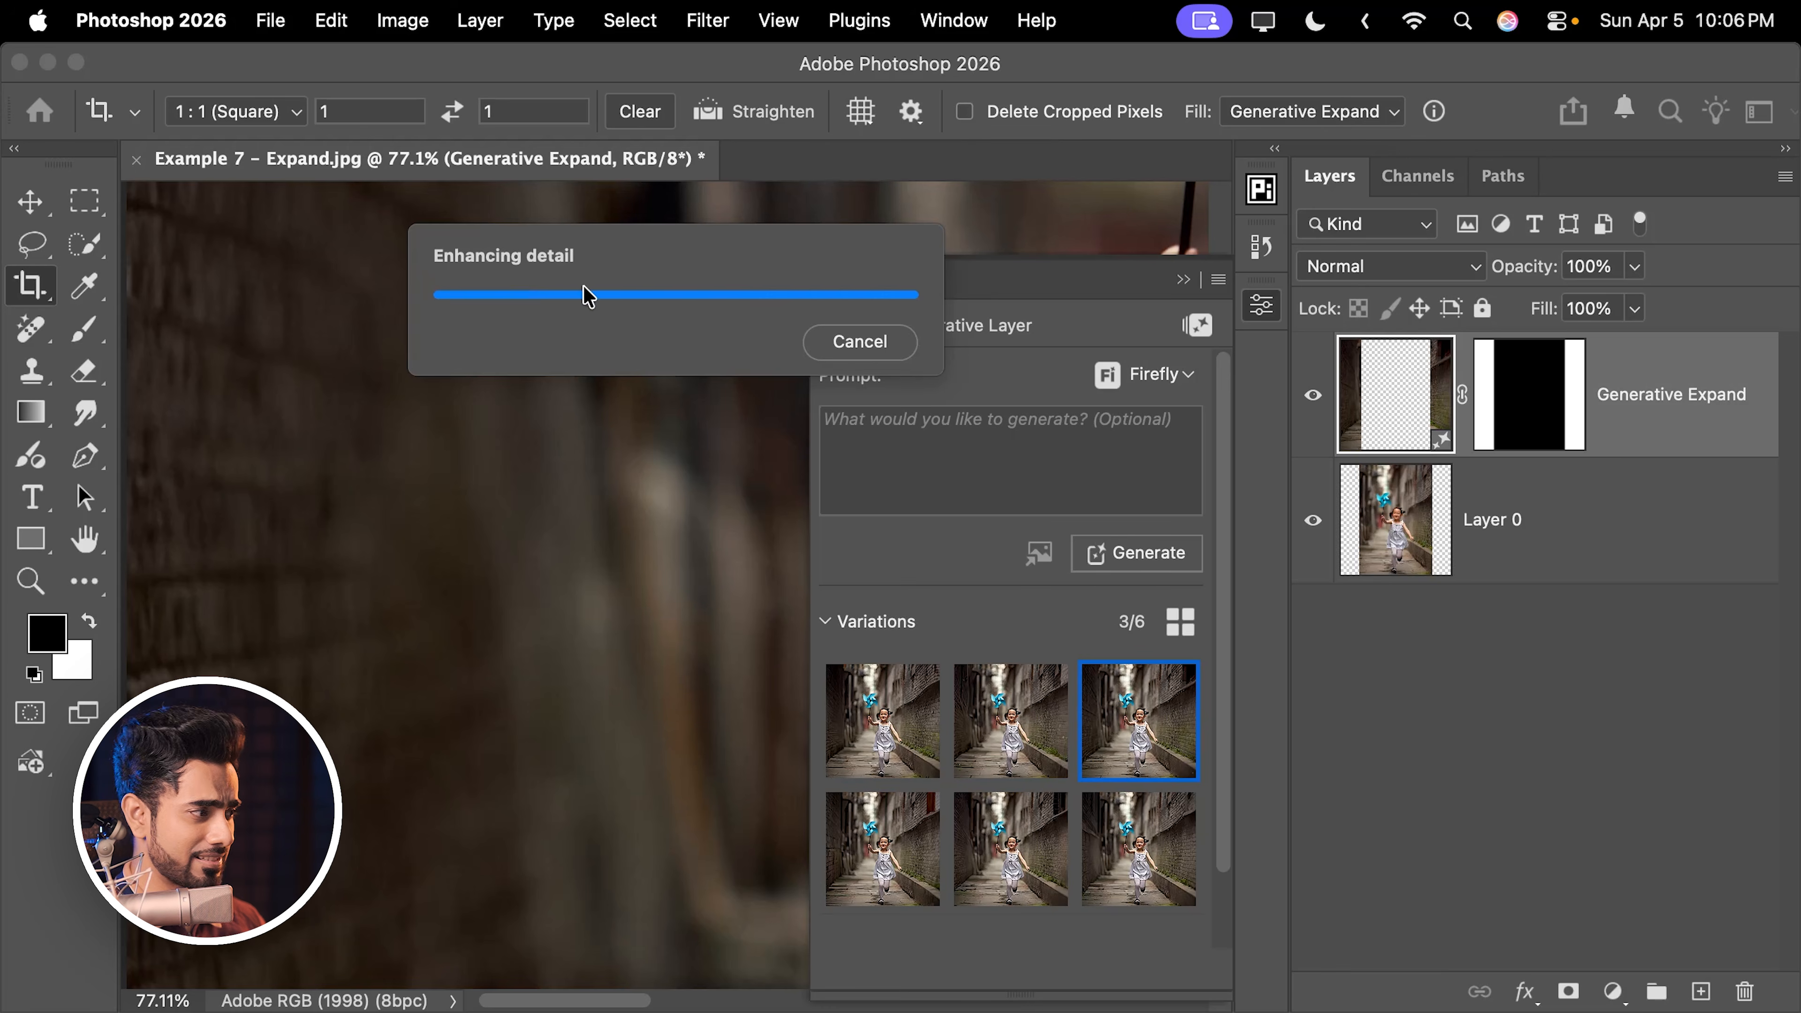
- Compare the generated wall up close with and without the detail enhancement, keeping it enhanced, and fit the whole photo in view
scroll(555, 583, "up", 5)
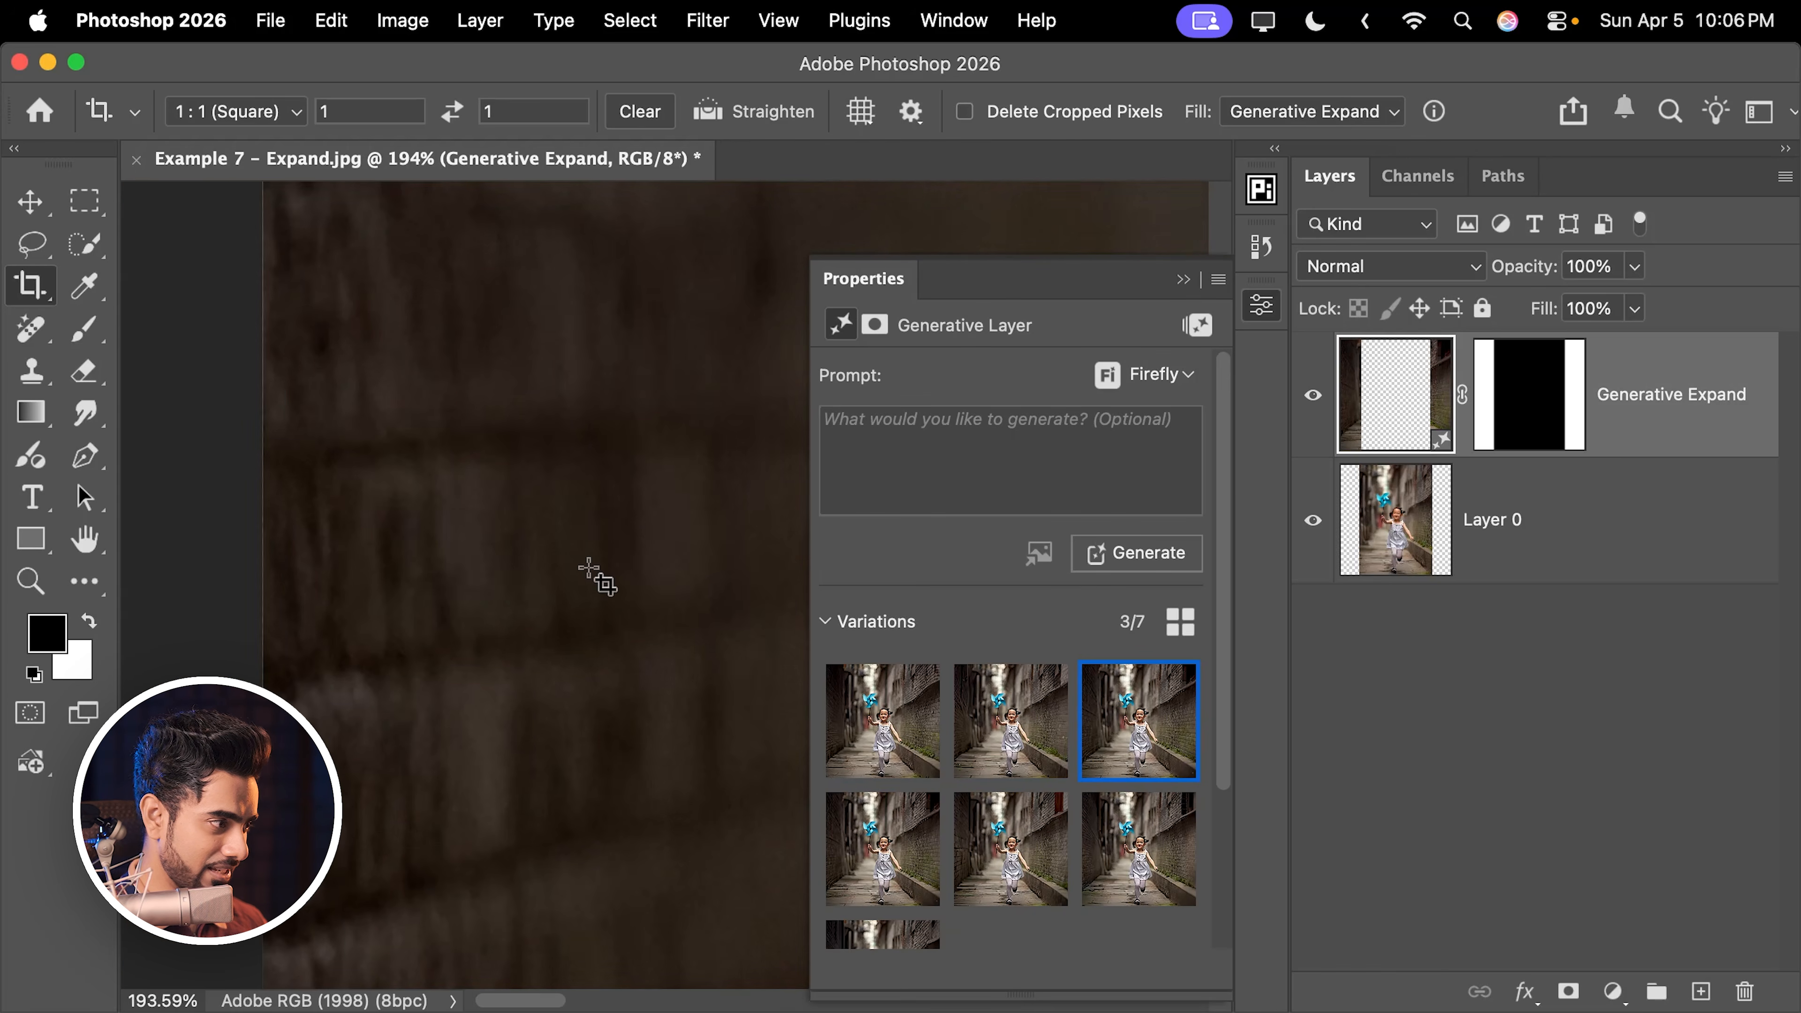
key("super+z")
scroll(450, 676, "up", 5)
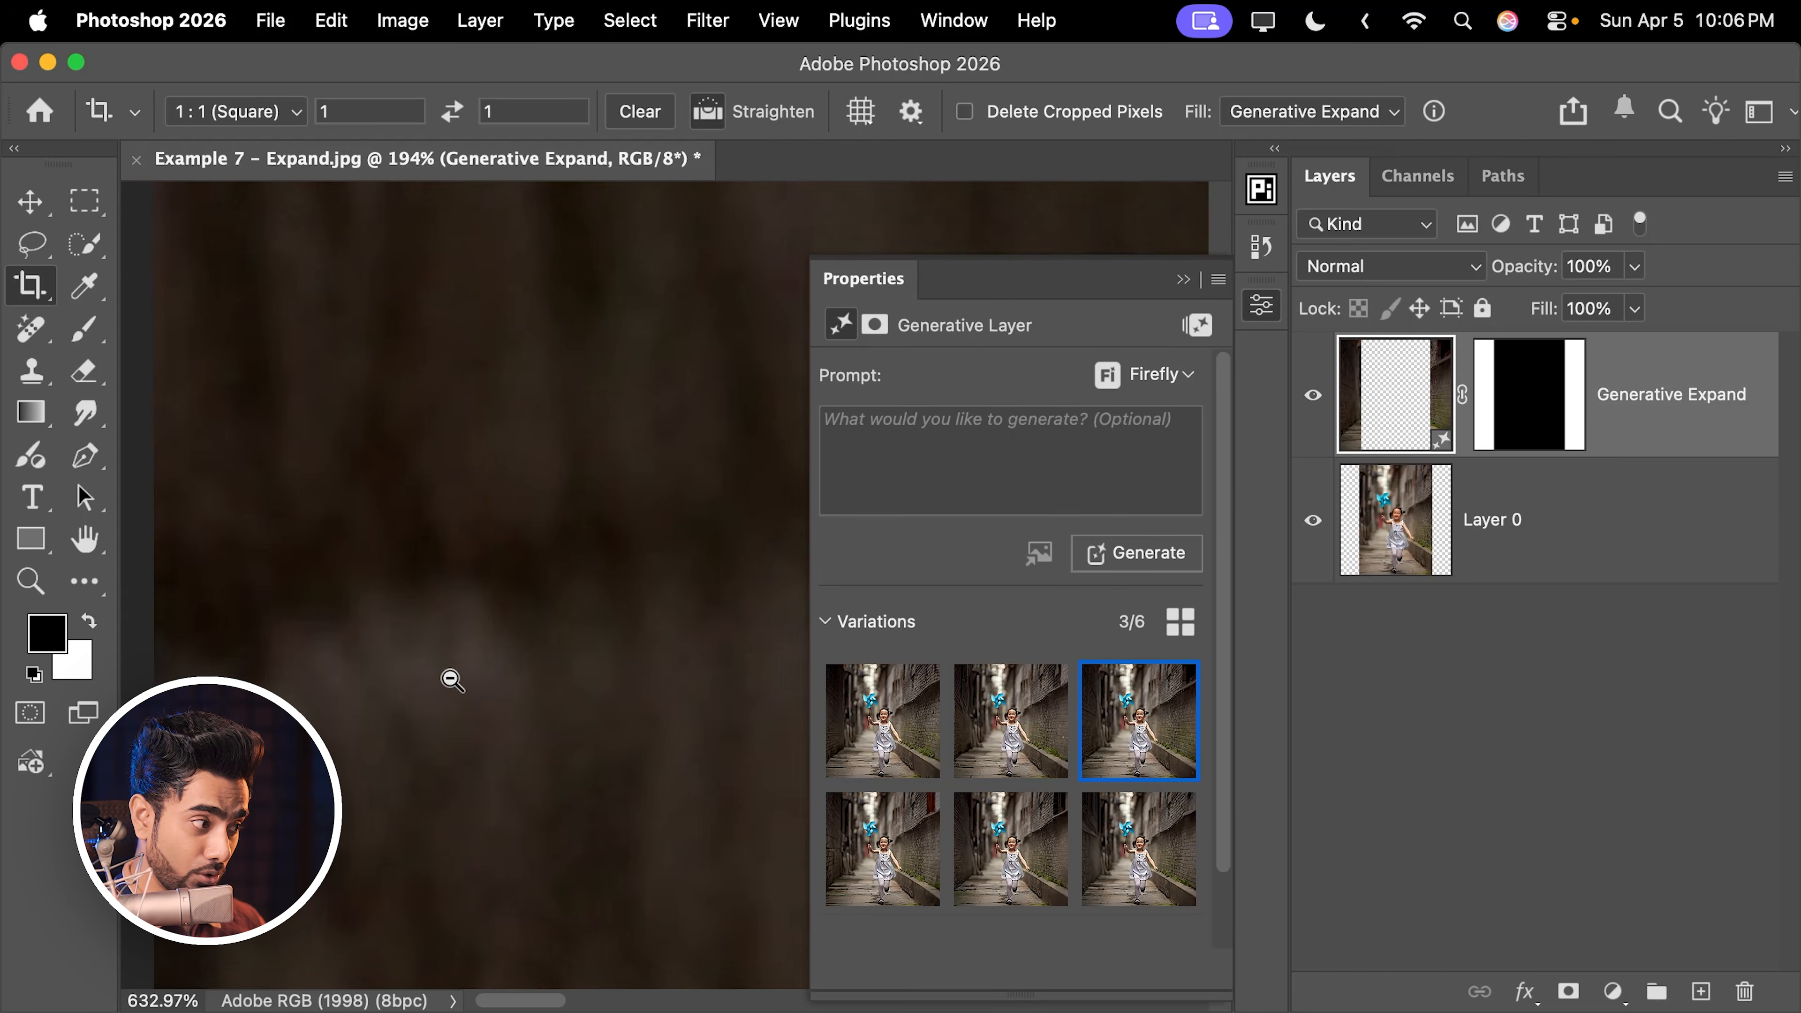
key("shift+super+z")
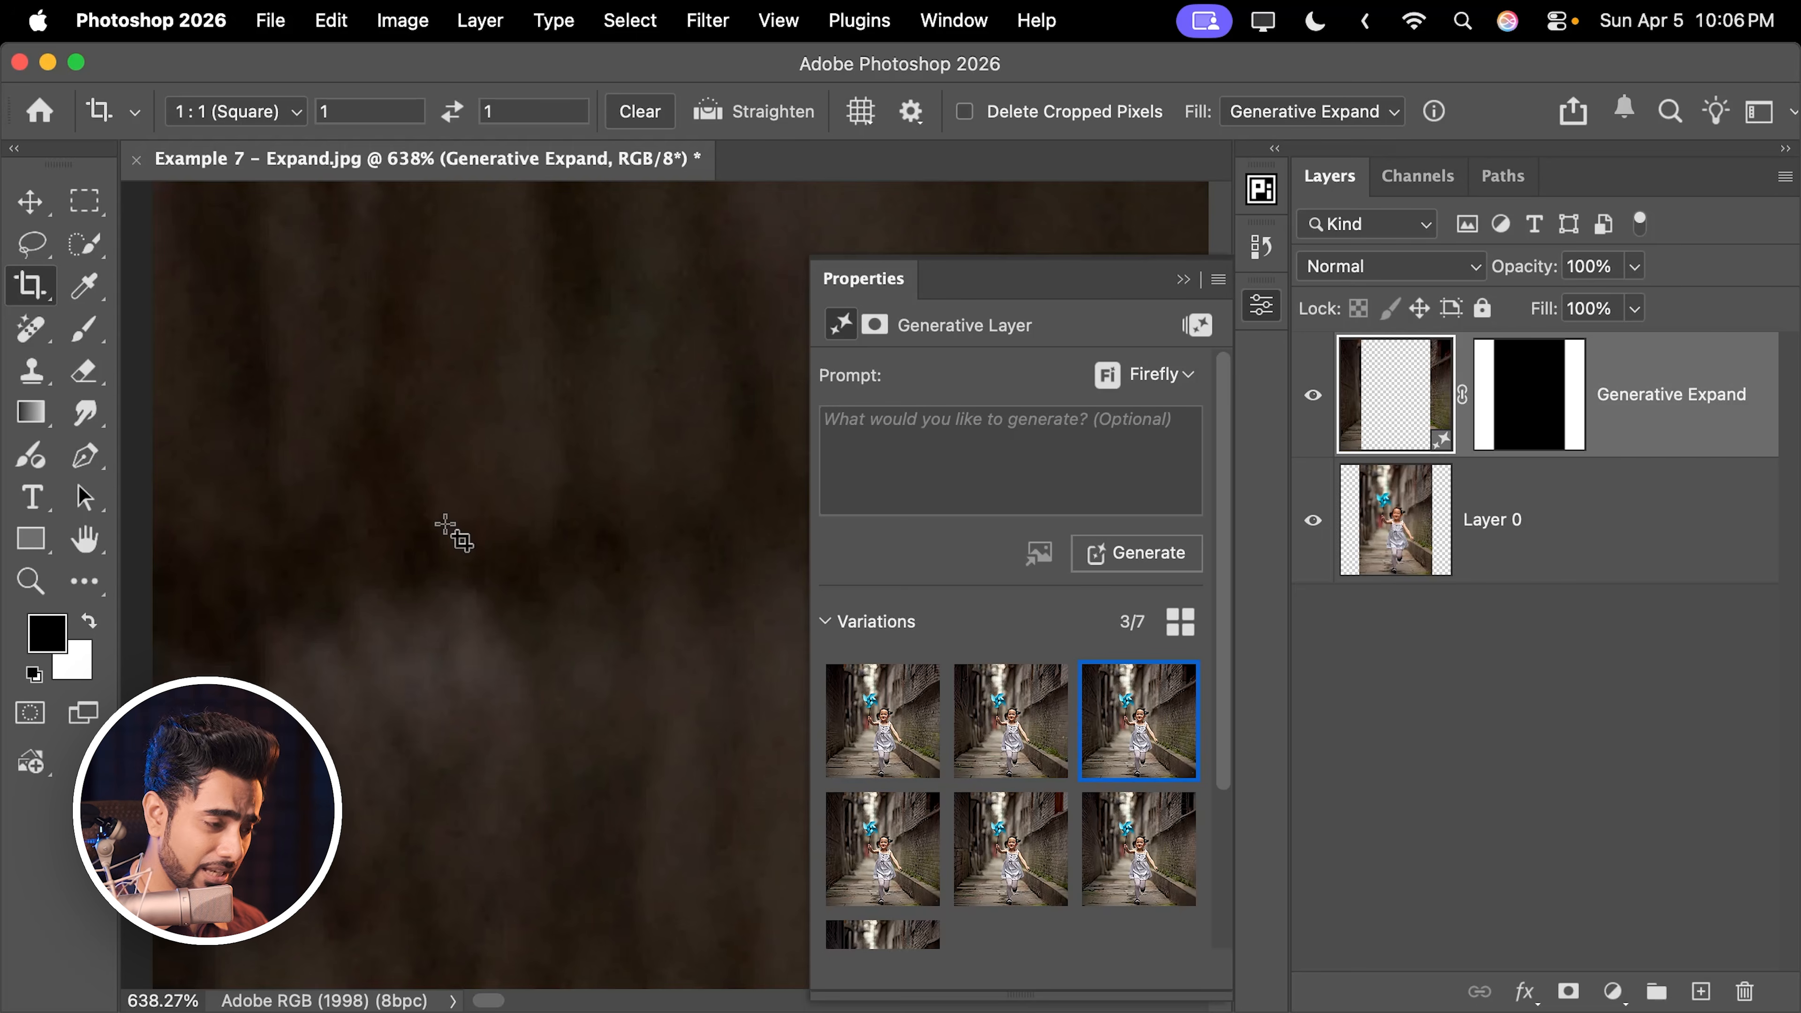
left_click(1180, 281)
key("super+0")
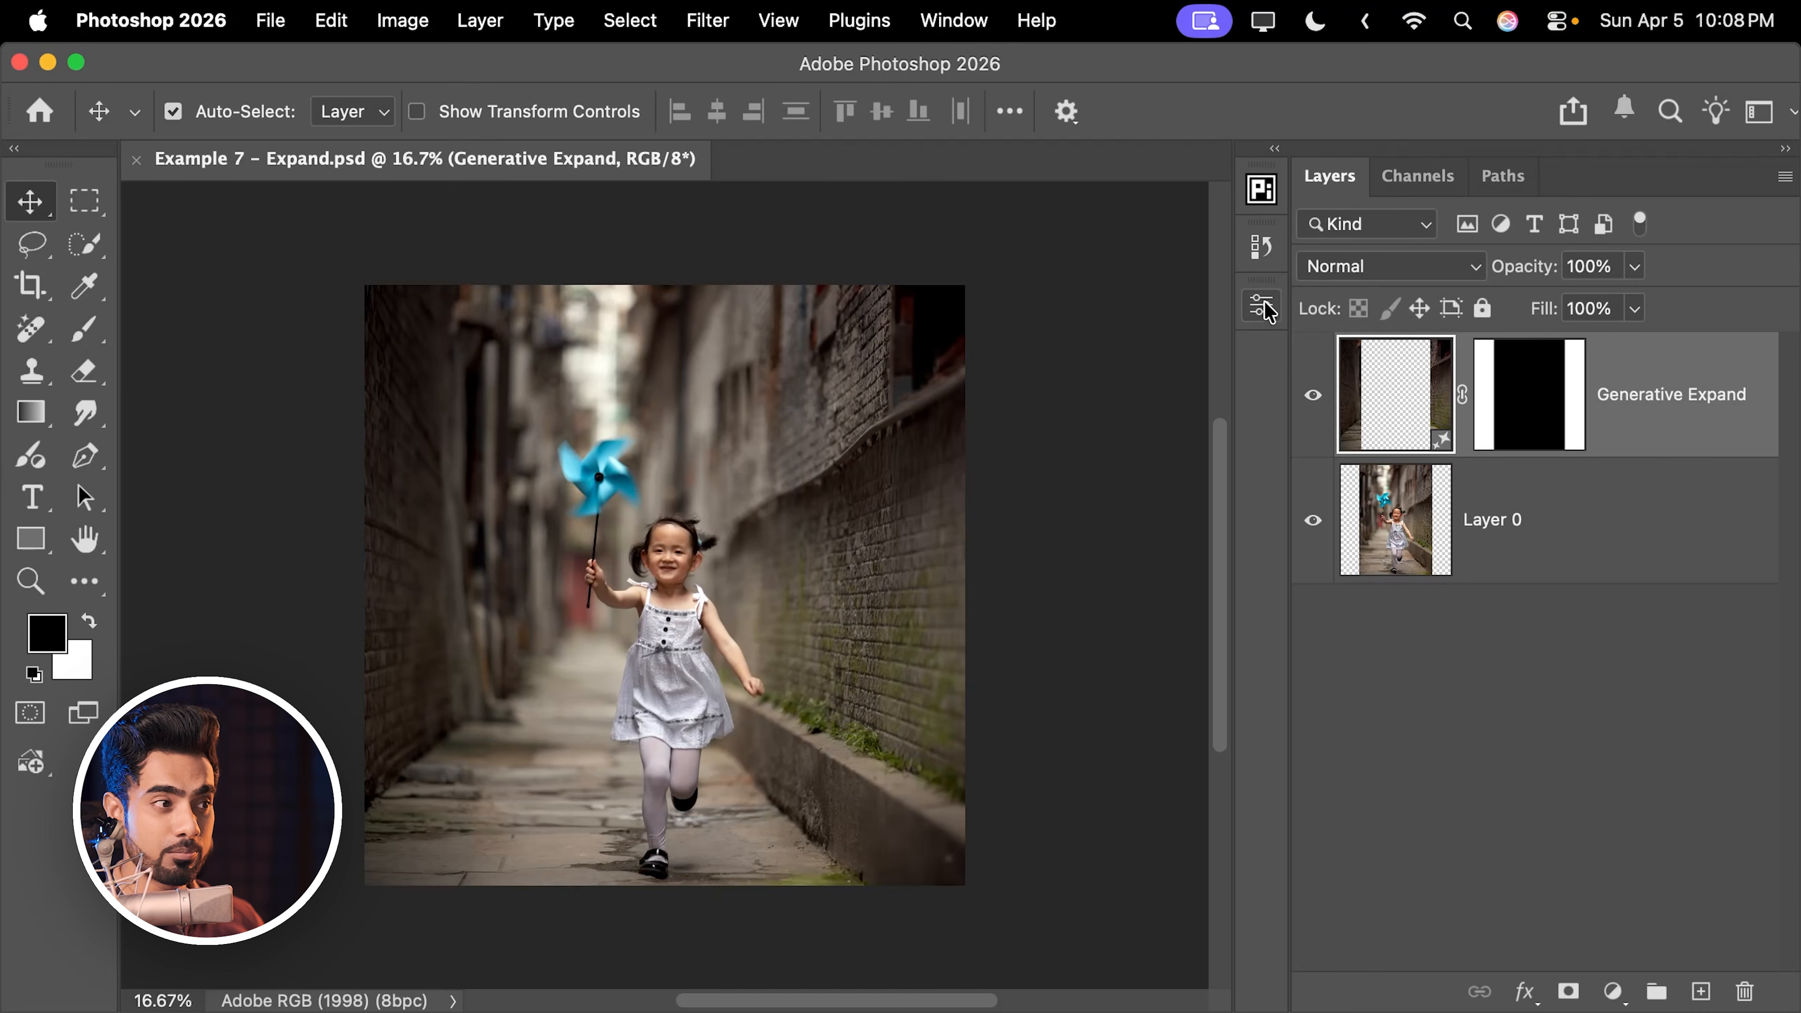
- Show and hide the generative layer's properties, detach the Properties panel from its dock and close it
left_click(1268, 313)
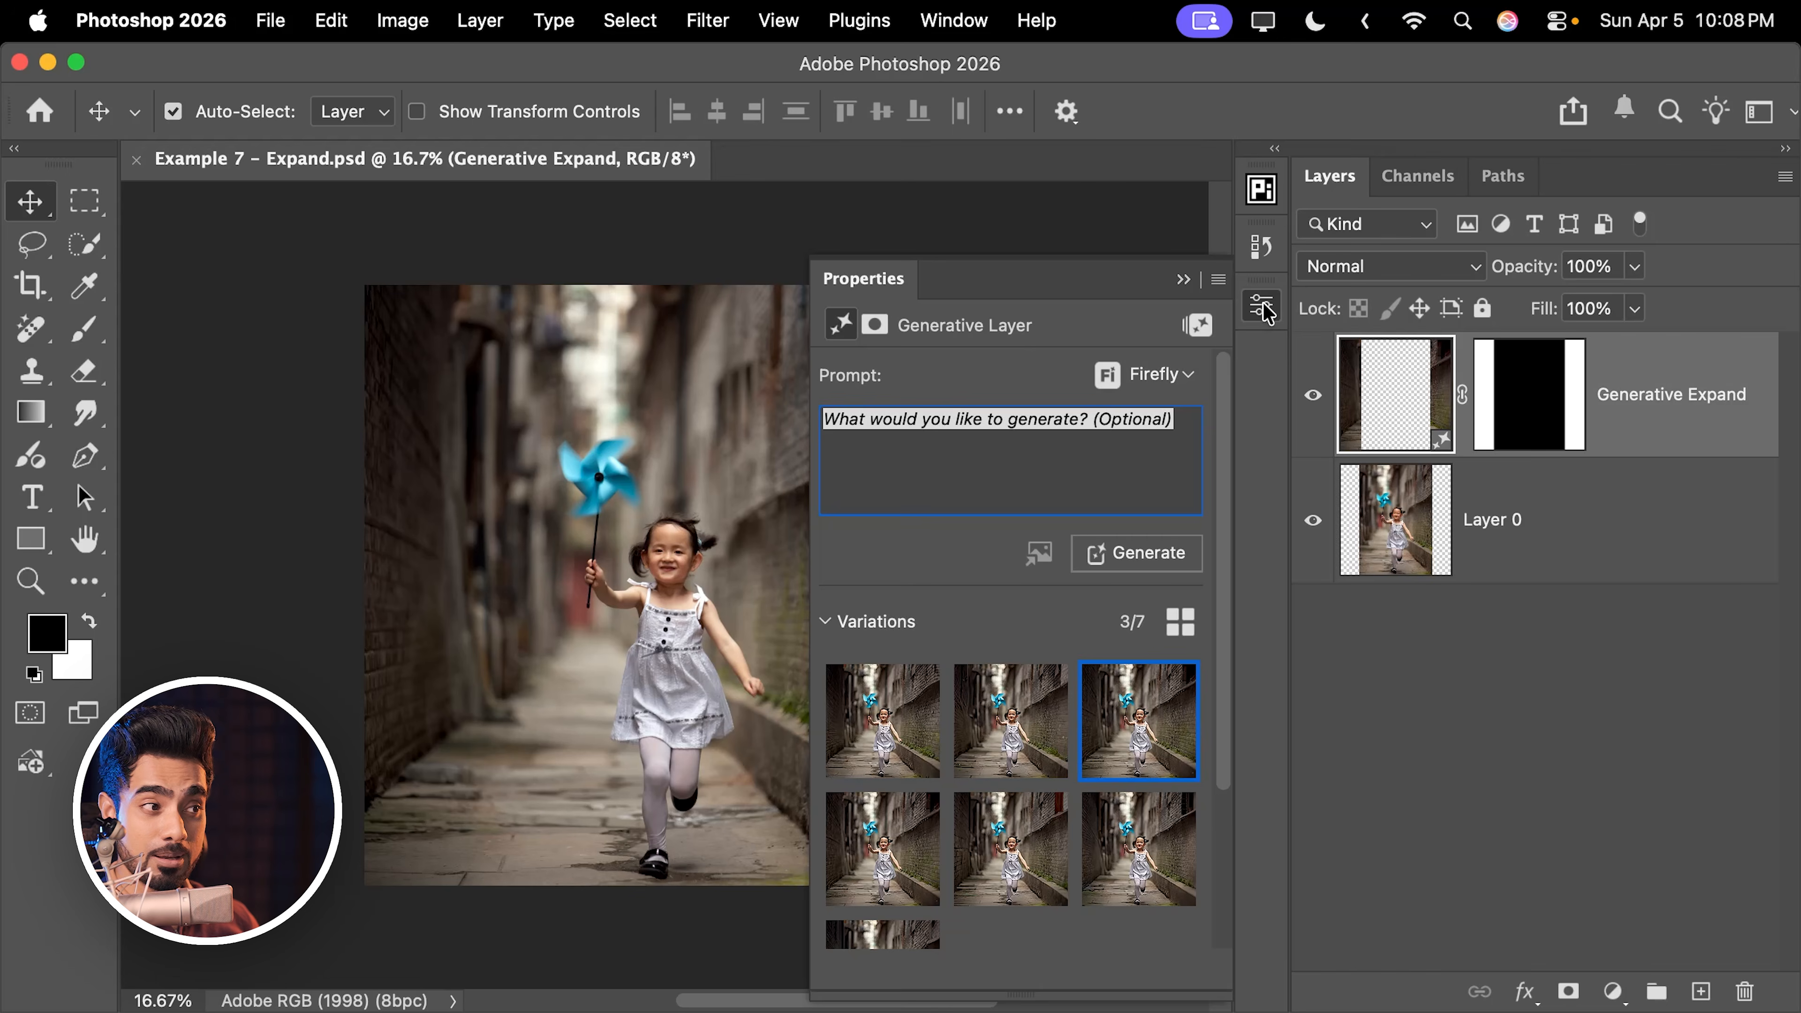
left_click(1267, 313)
left_click(1266, 320)
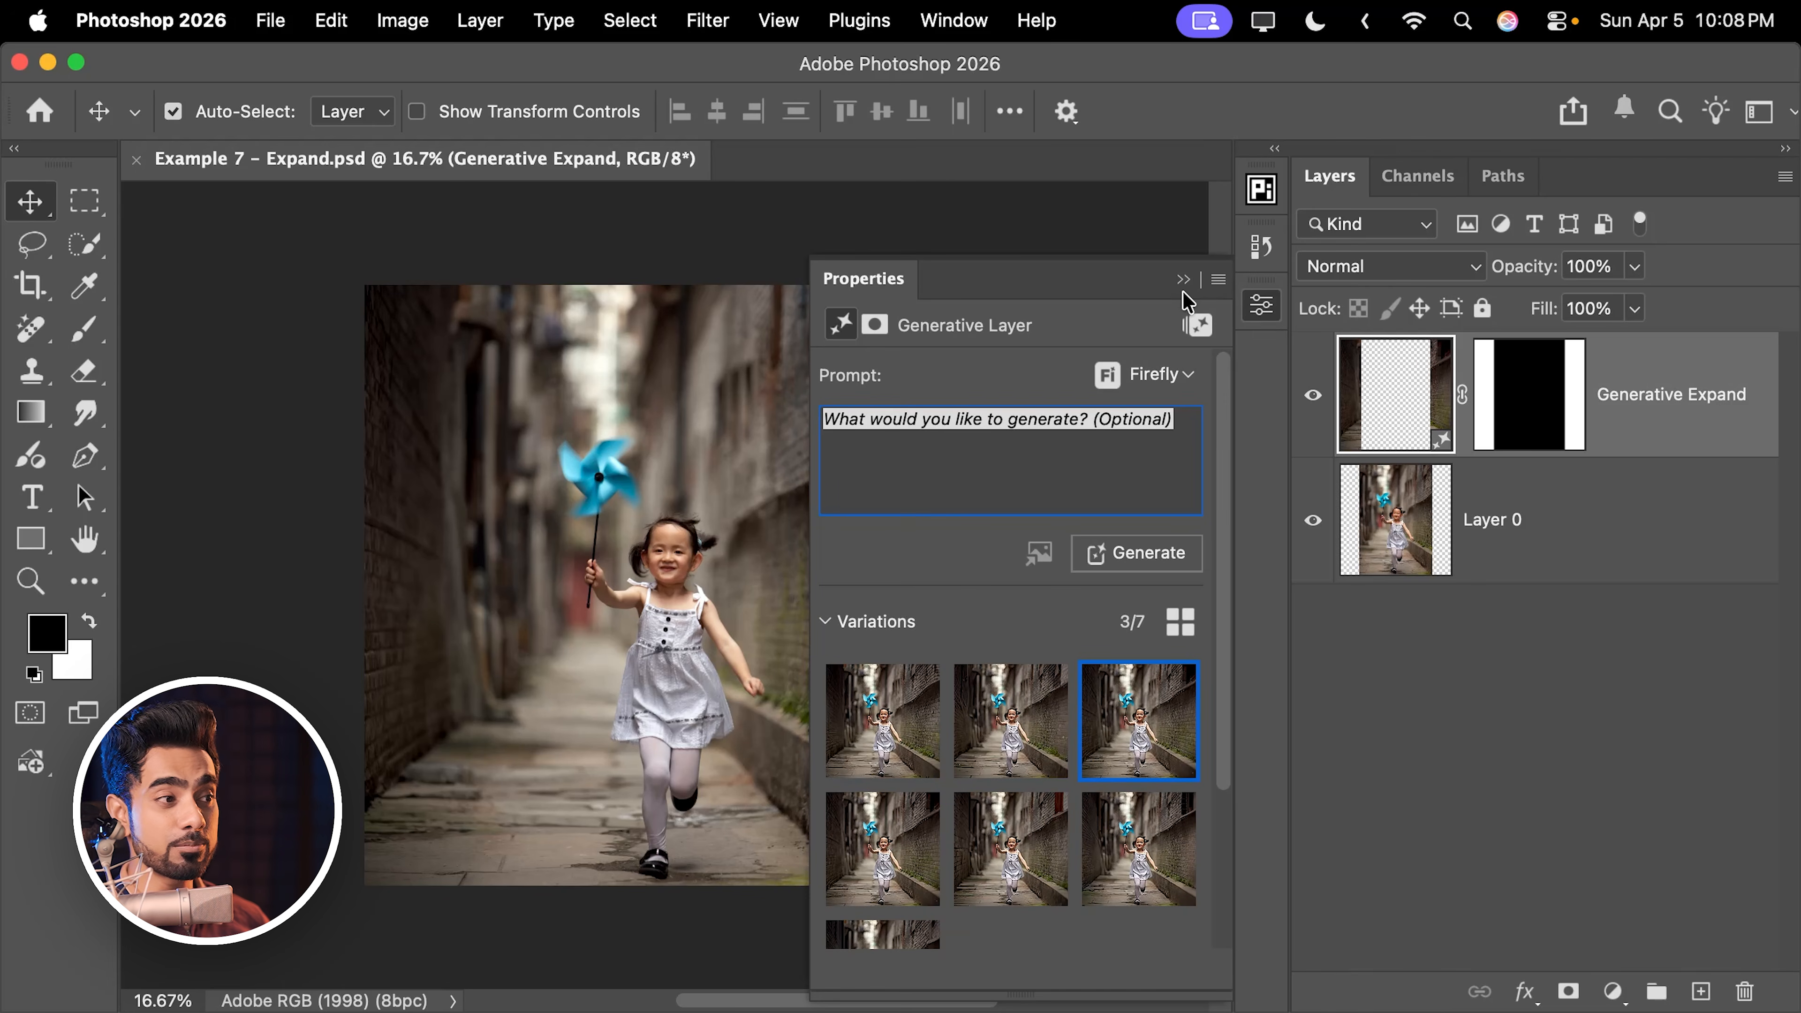
left_click_drag(1184, 294, 971, 303)
left_click(651, 275)
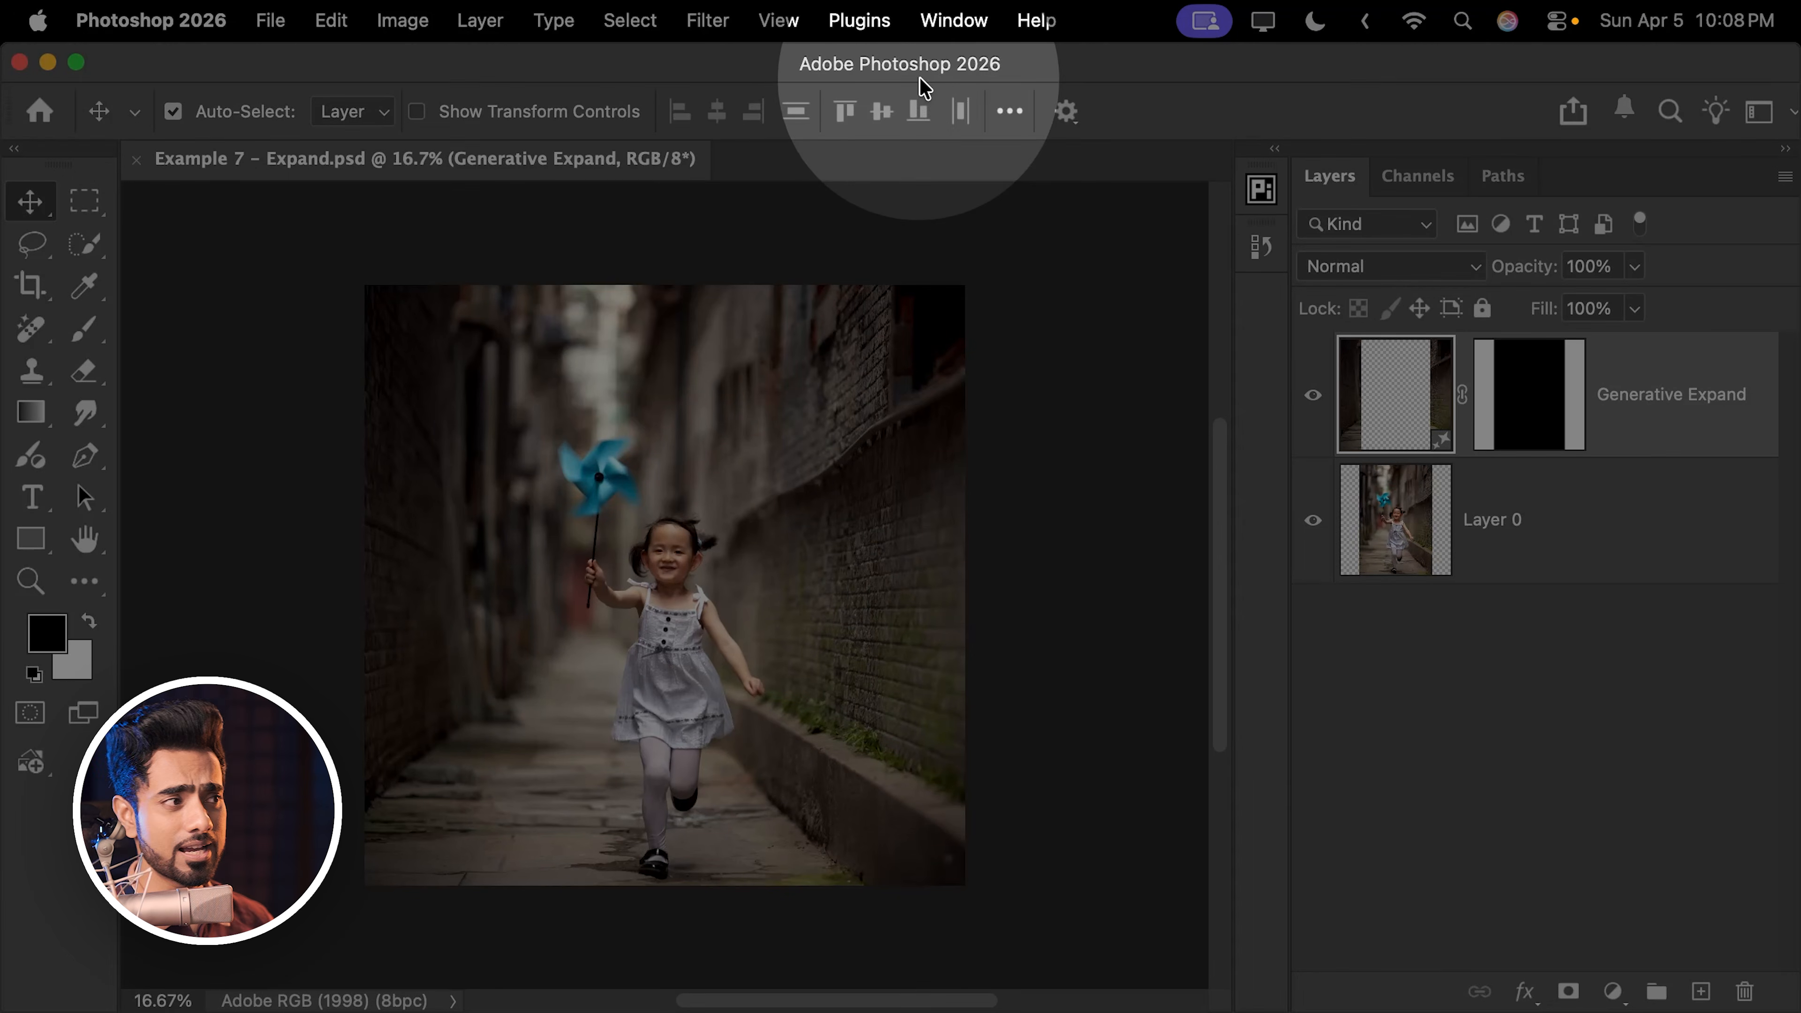
- Reopen the Properties panel, browse the generated variations, choose the third one again and dock the panel in the collapsed dock beside Layers
left_click(951, 21)
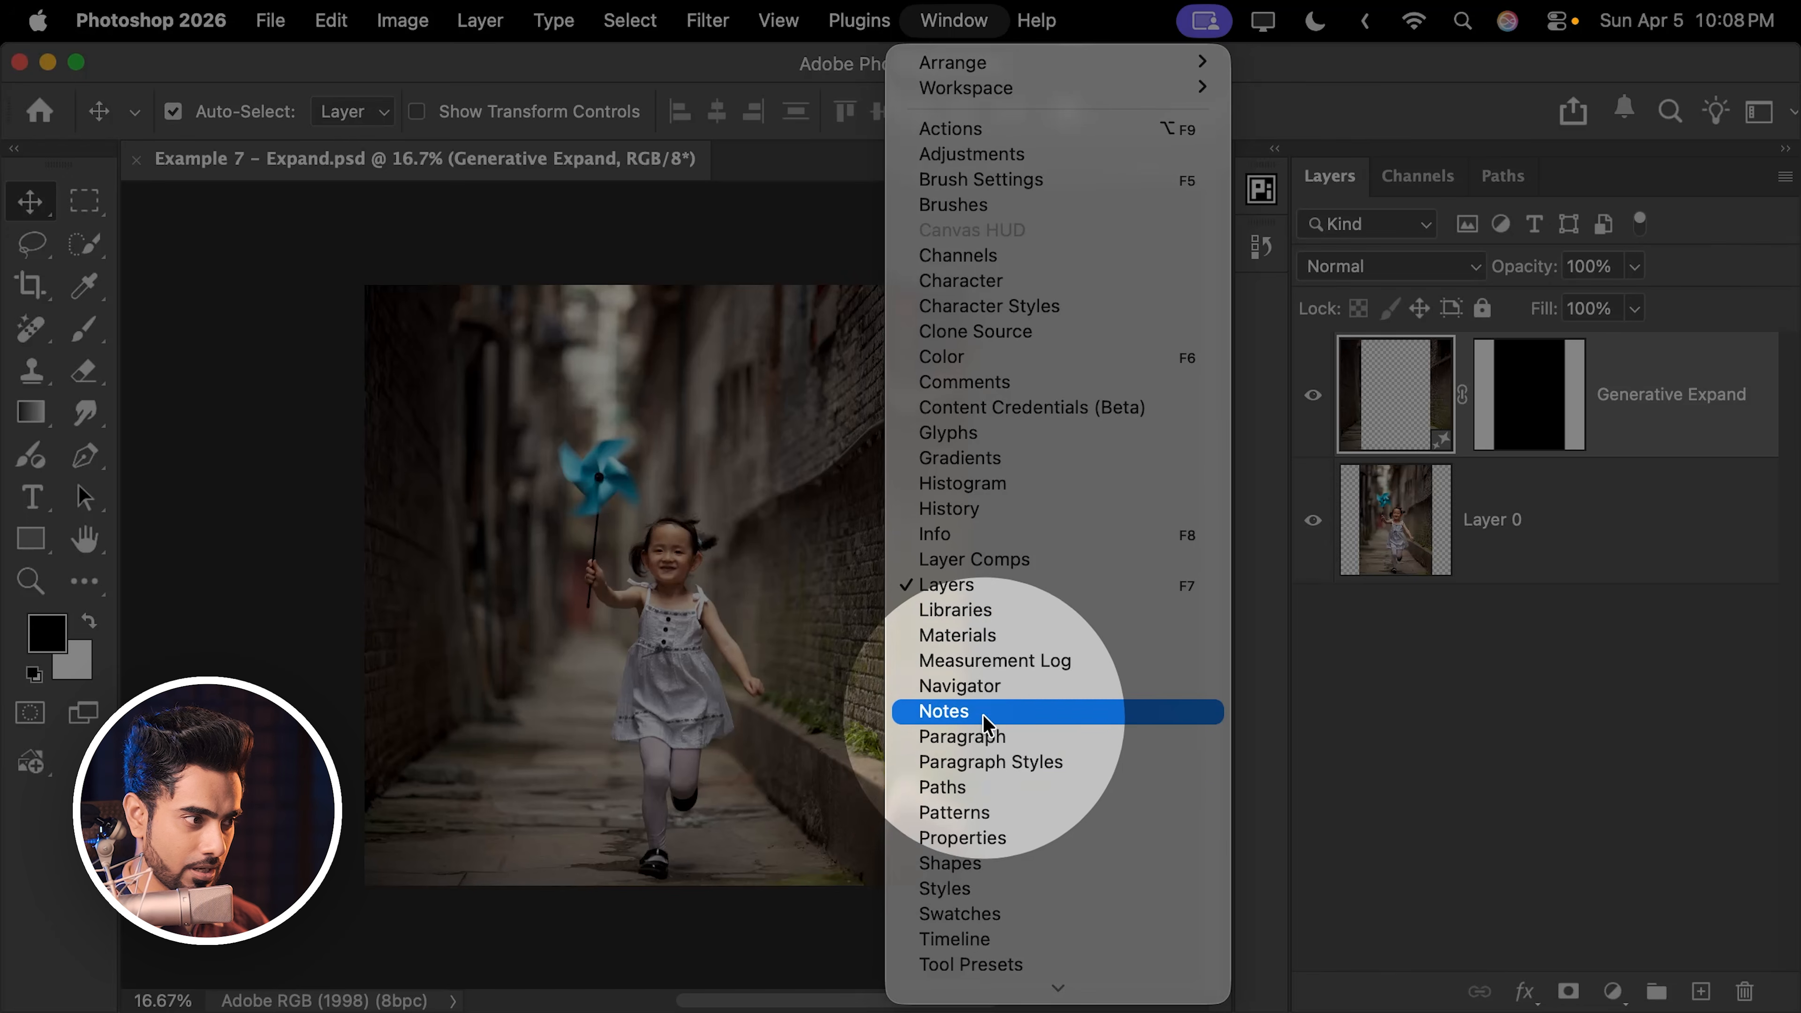
left_click(992, 839)
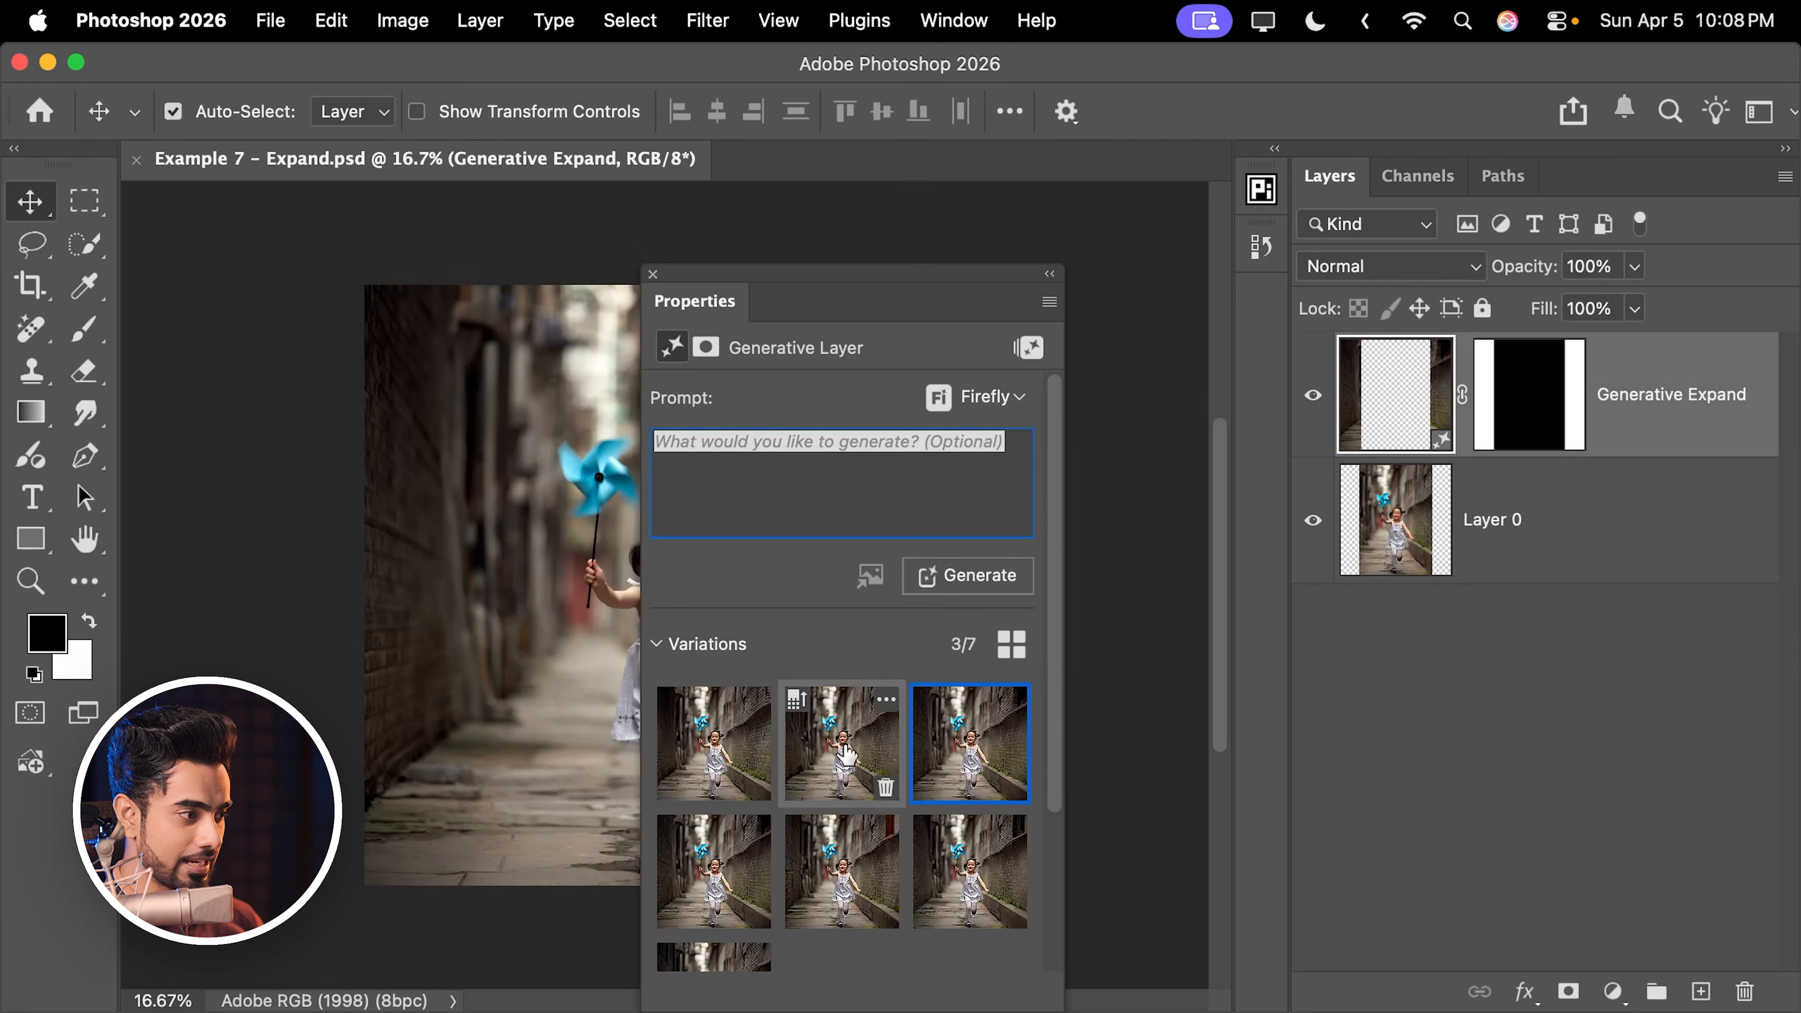
left_click(840, 769)
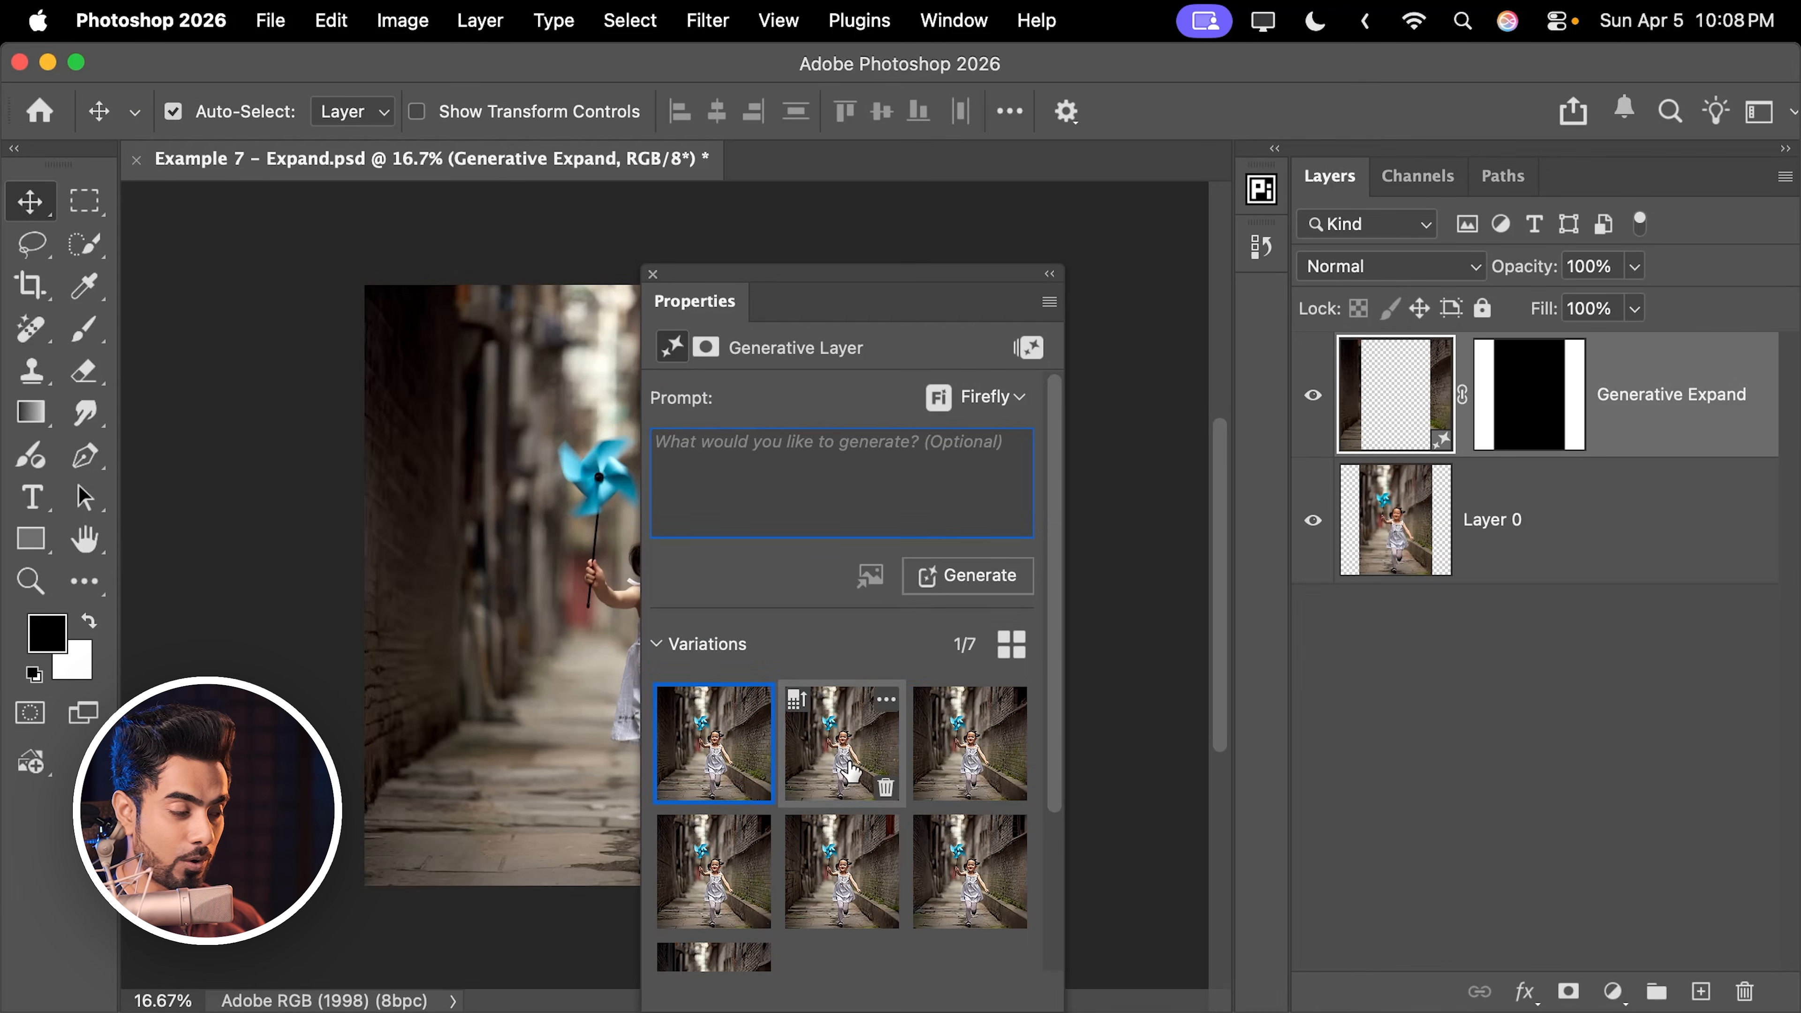
left_click(950, 752)
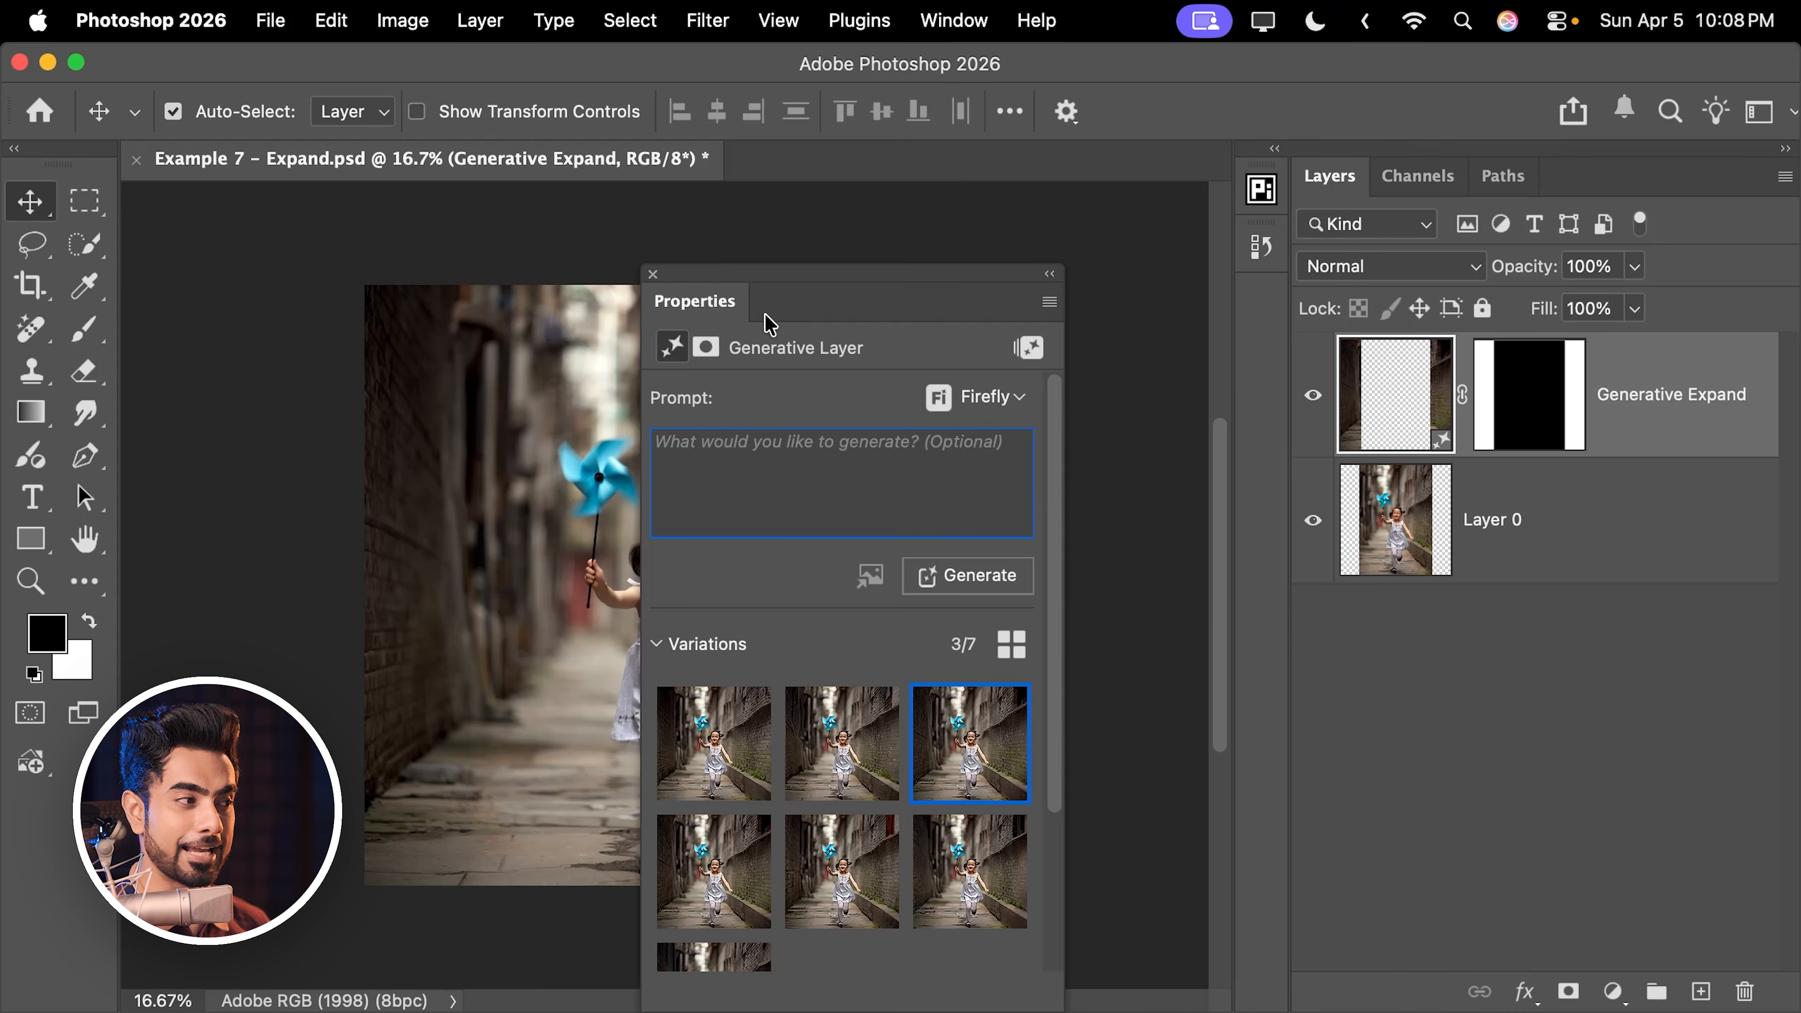
left_click_drag(770, 324, 1276, 325)
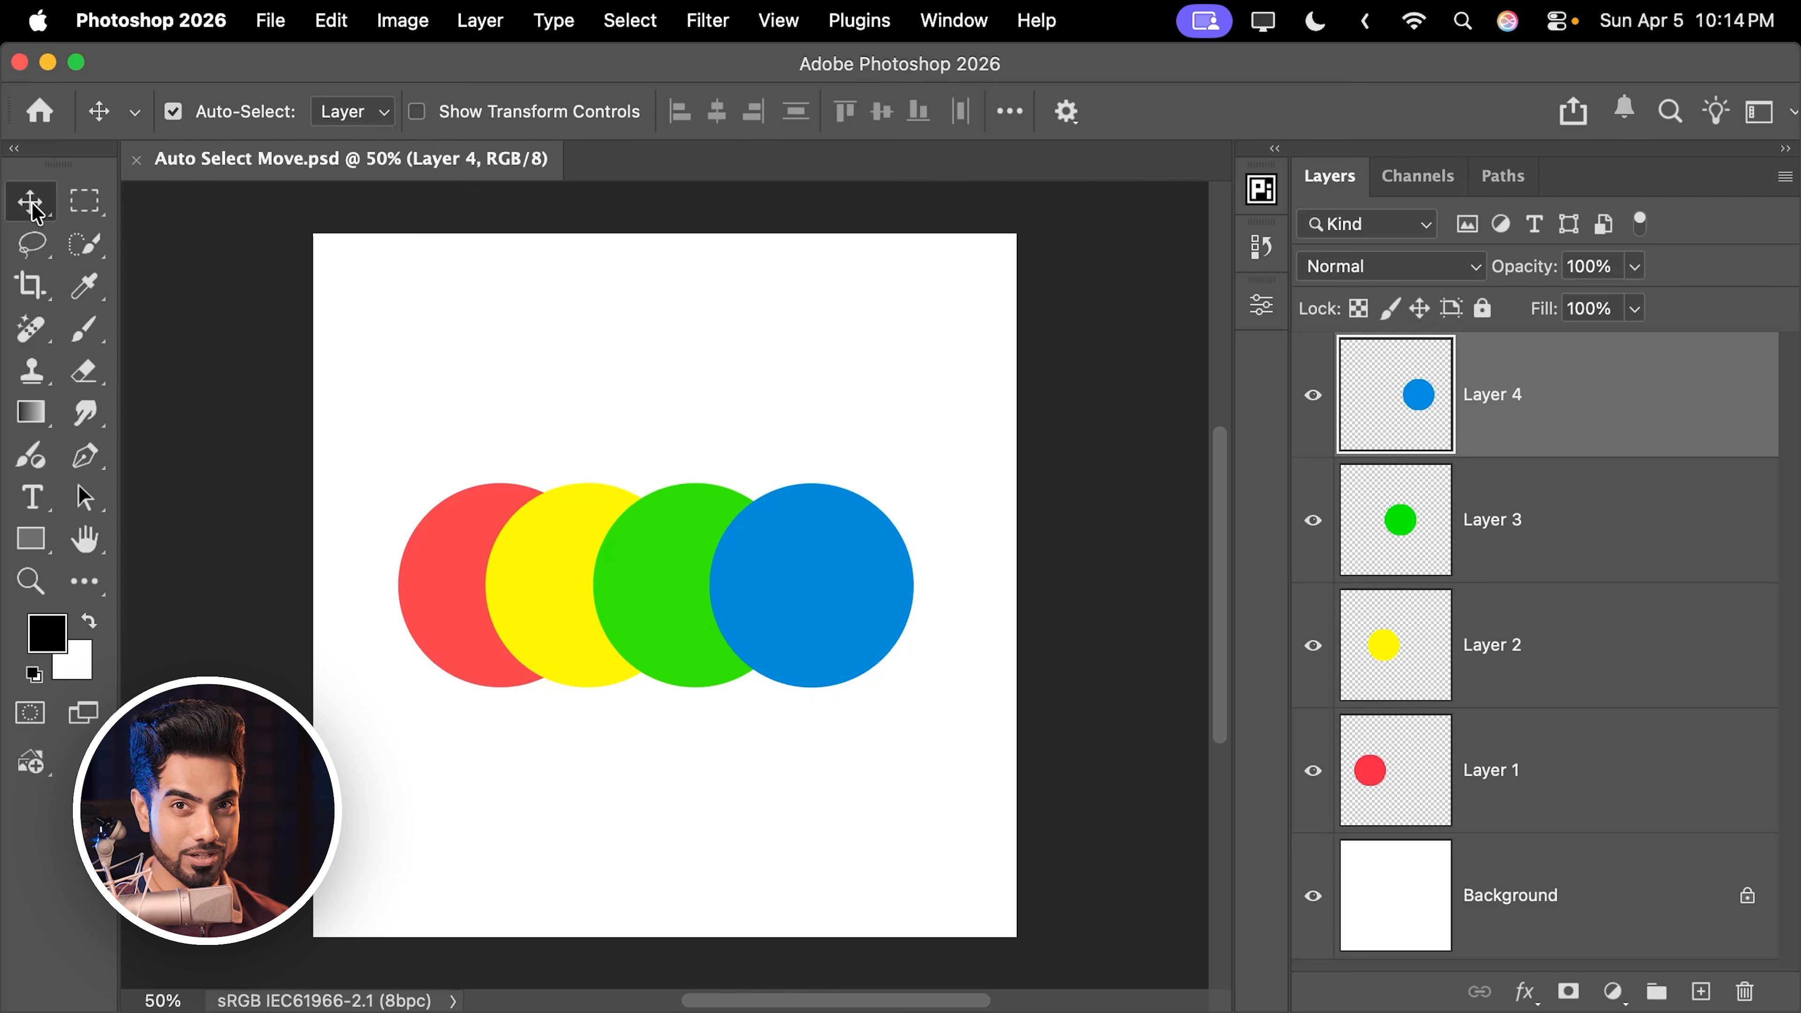
- Switch to the Brush tool, return to the Move tool and reset the Move tool to its default settings
left_click(99, 418)
left_click(88, 333)
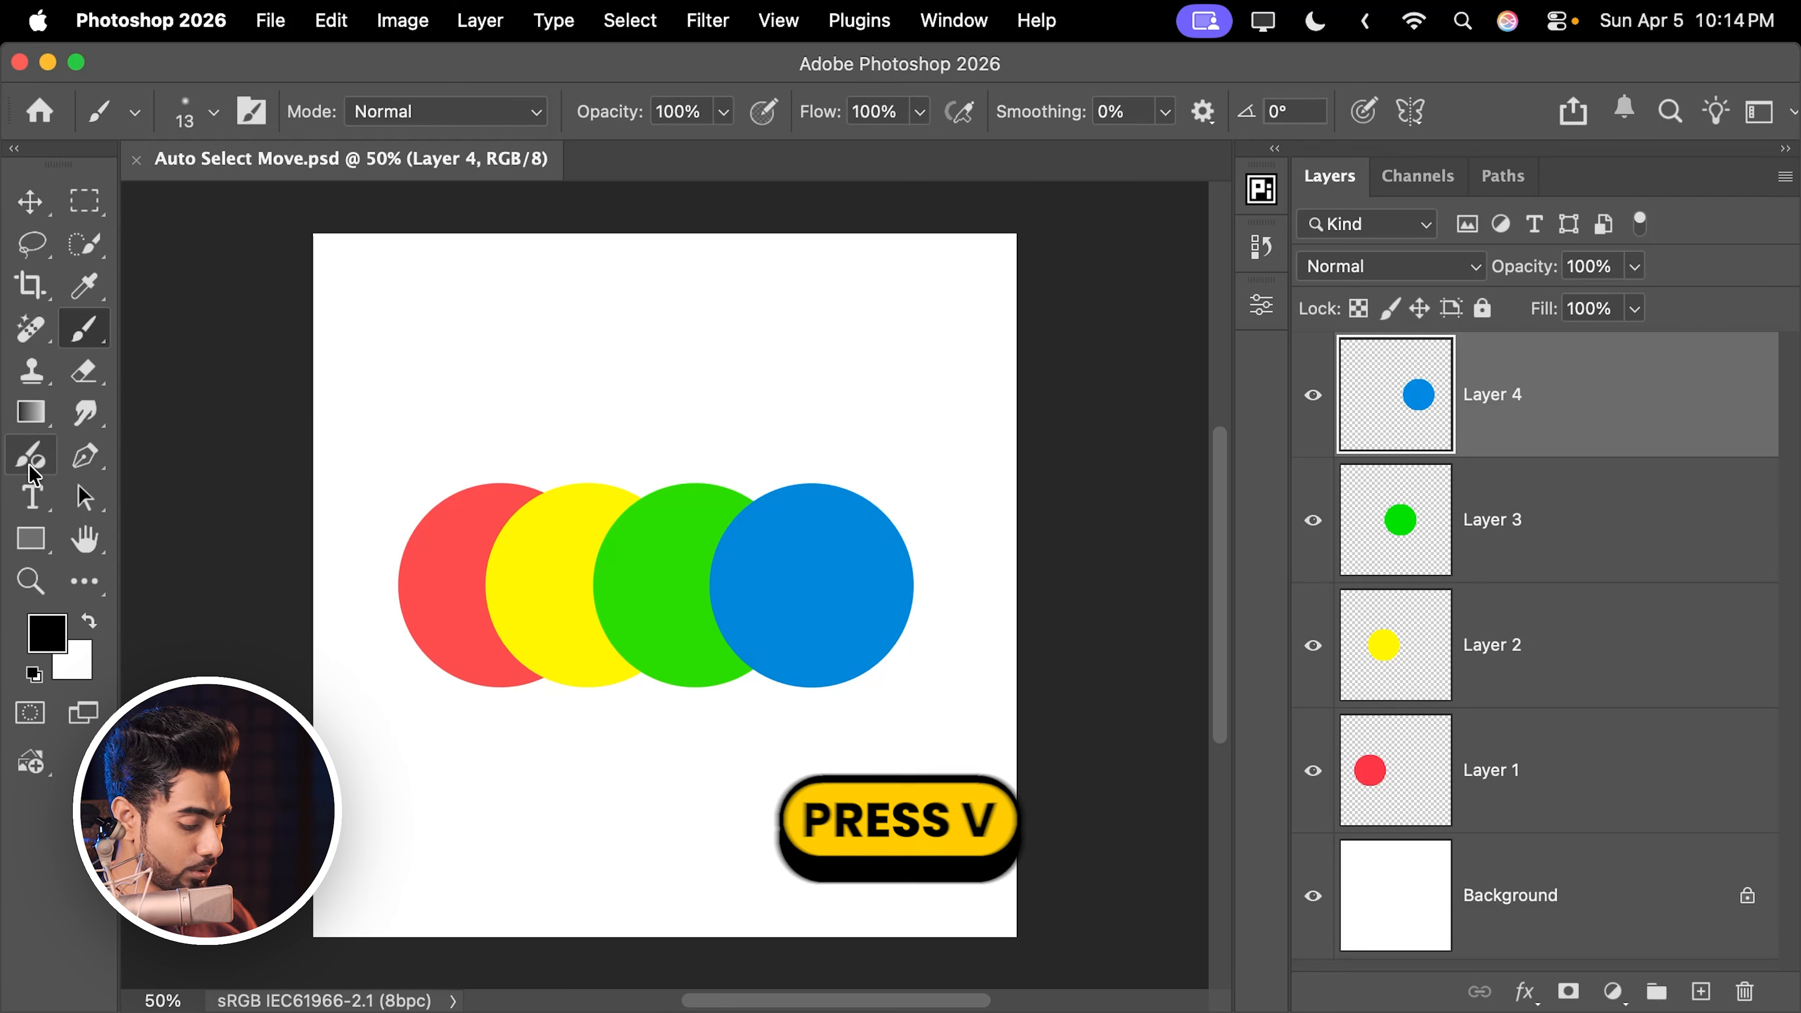
key("v")
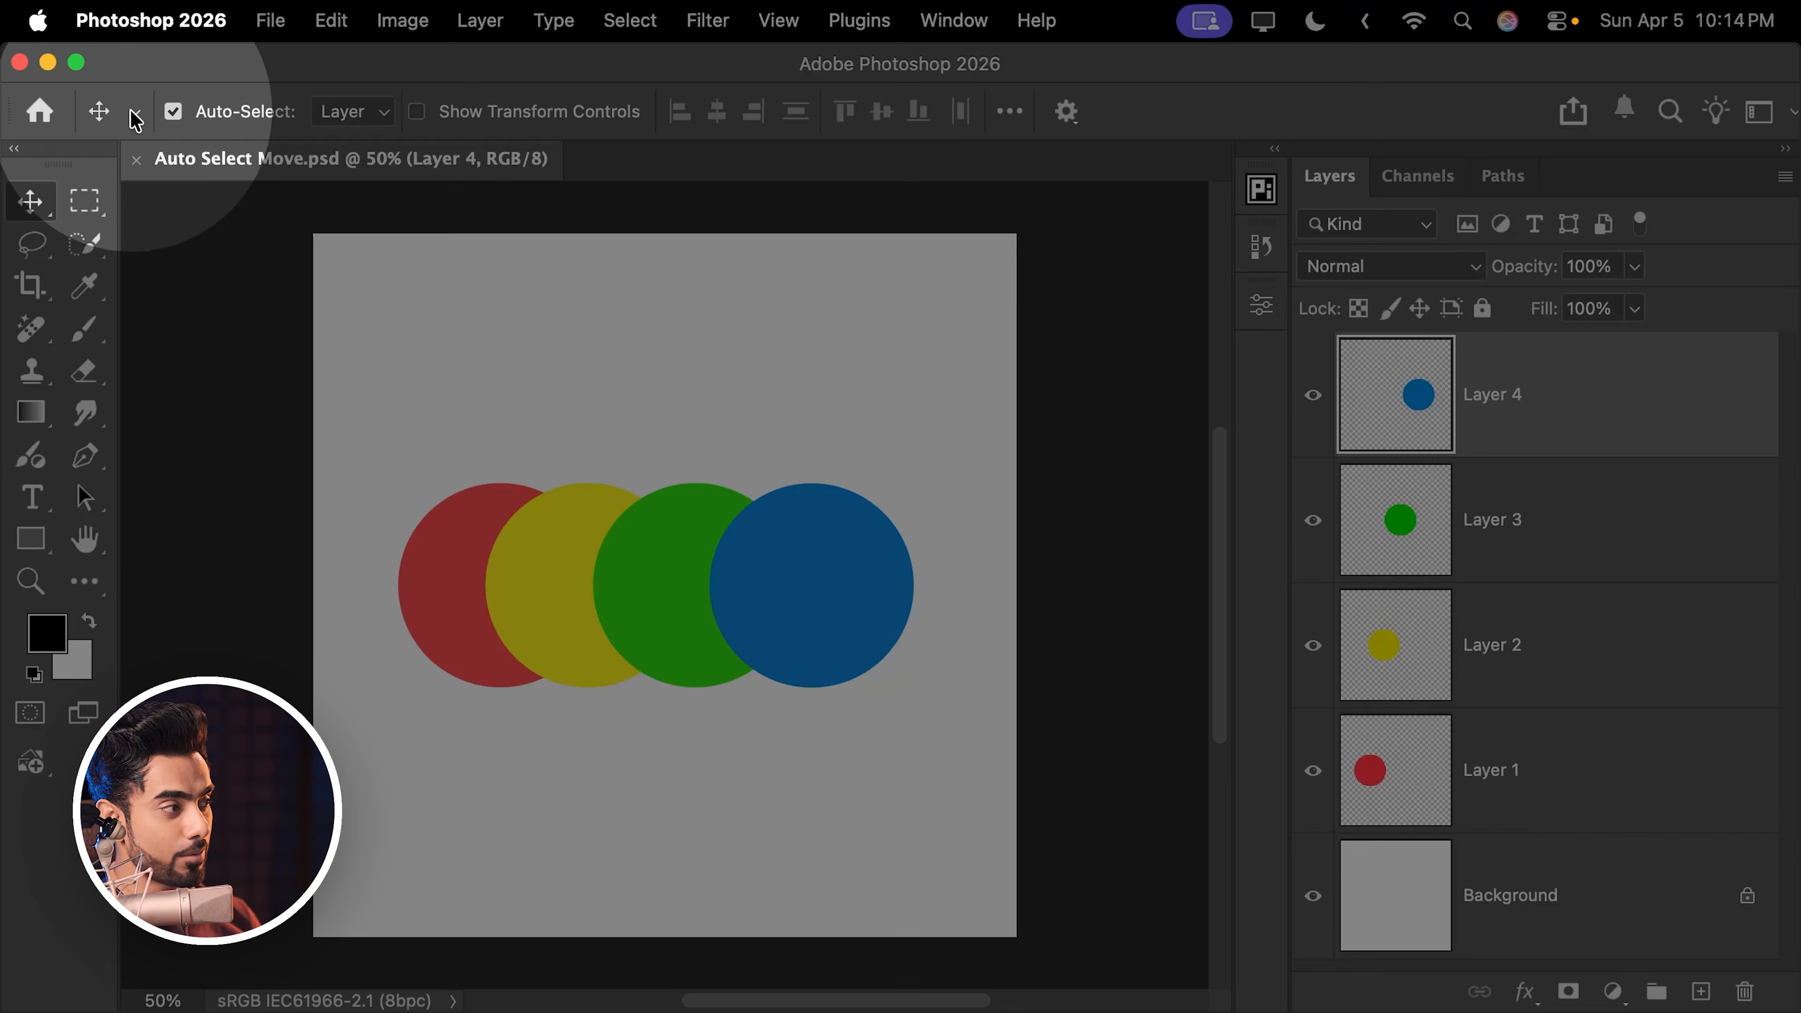
left_click(113, 114)
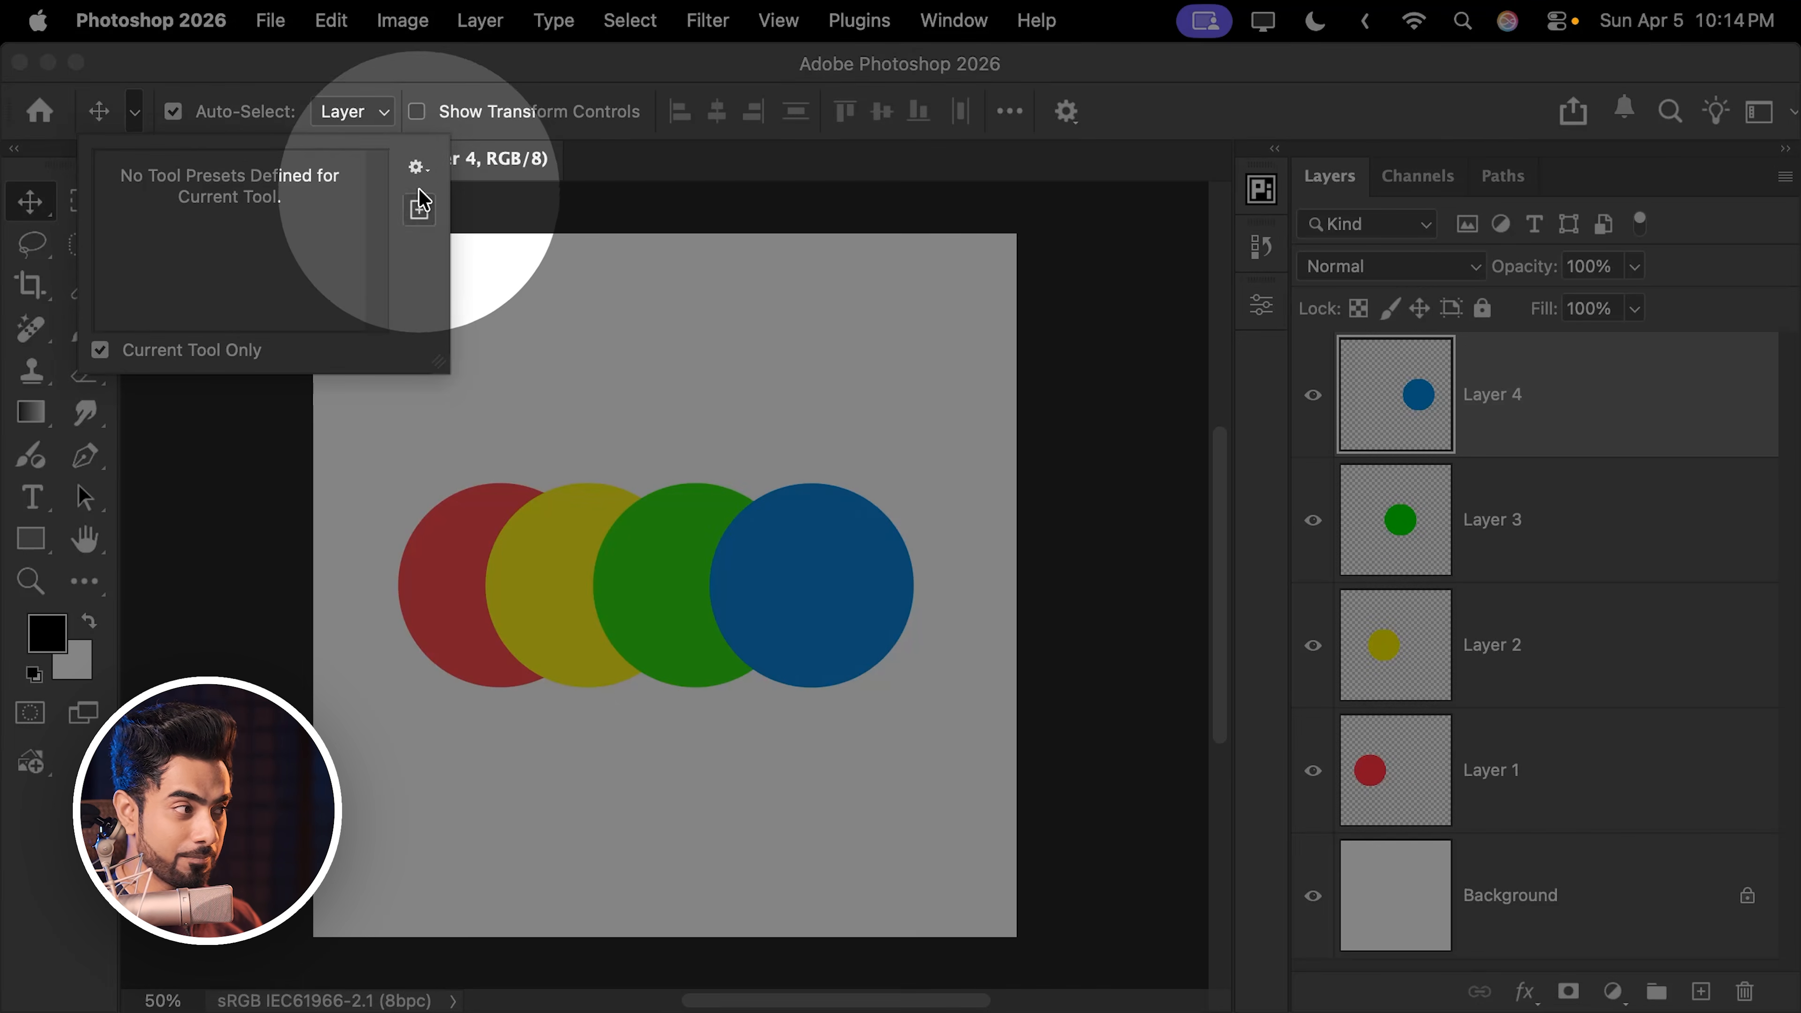
left_click(416, 167)
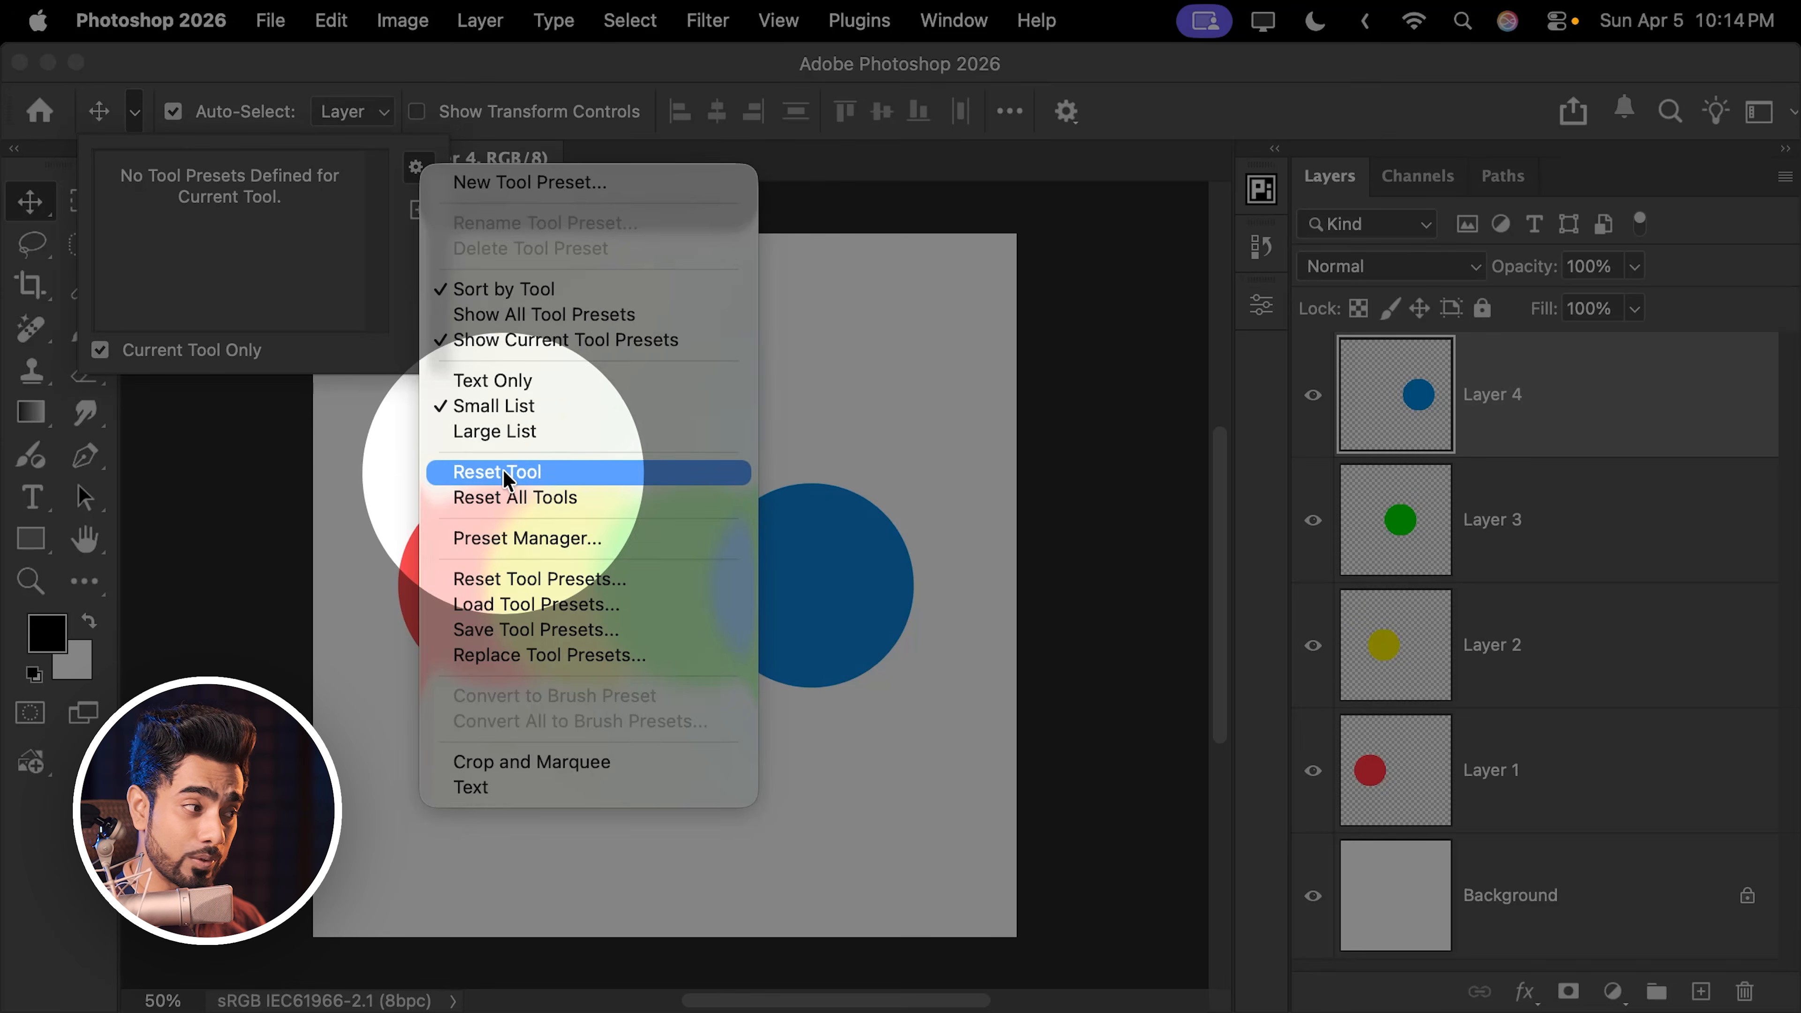
left_click(489, 471)
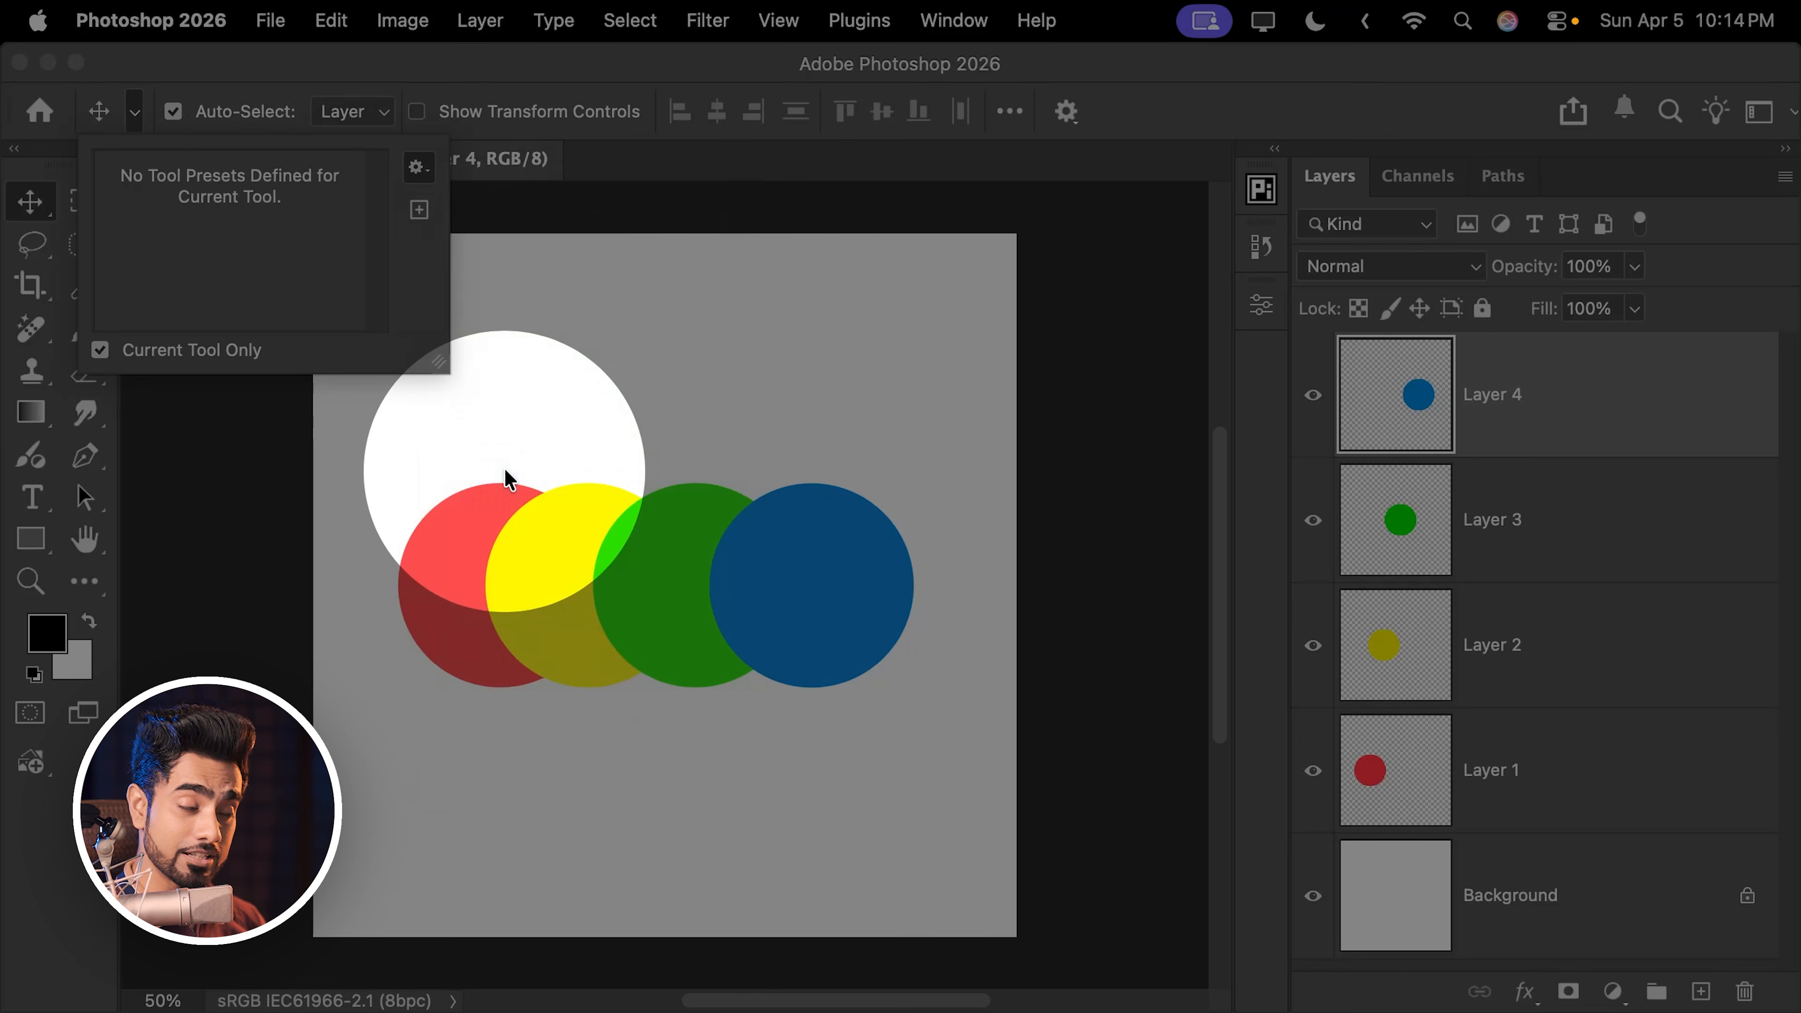
left_click(201, 78)
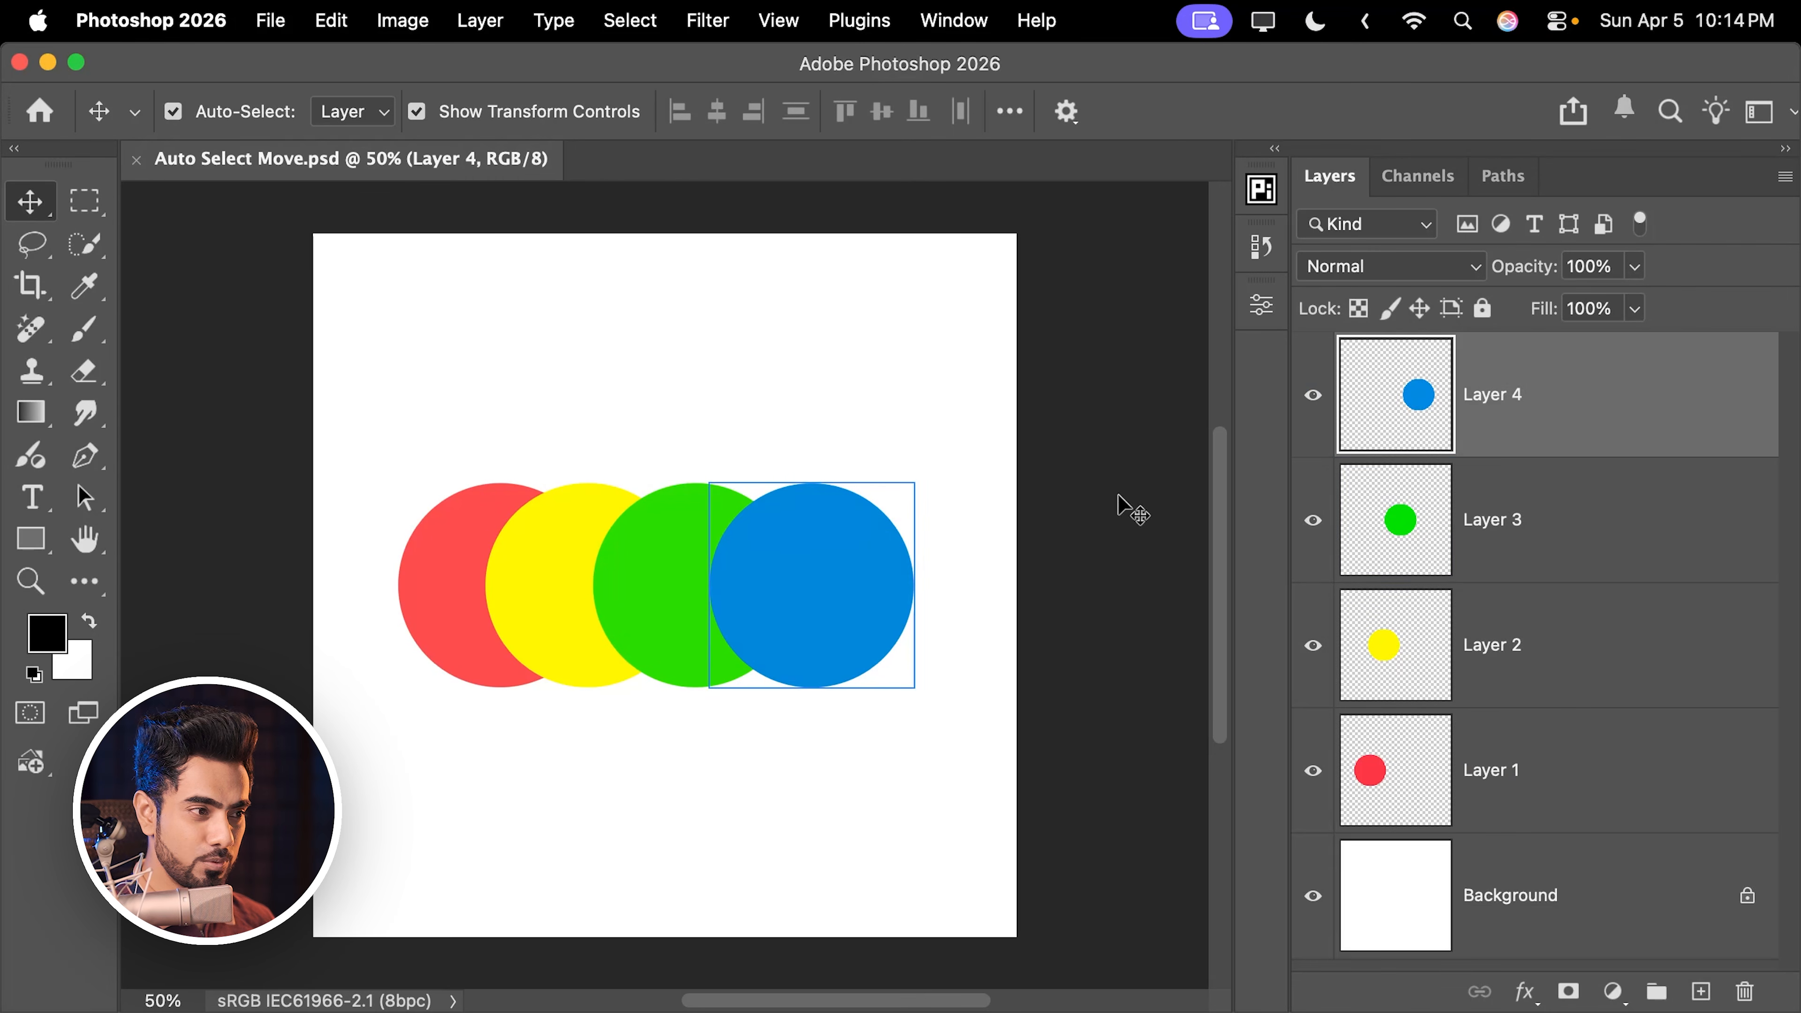
- View the transform controls on the green, blue and yellow circle layers in turn, and turn Show Transform Controls off
left_click(1495, 518)
left_click(1487, 415)
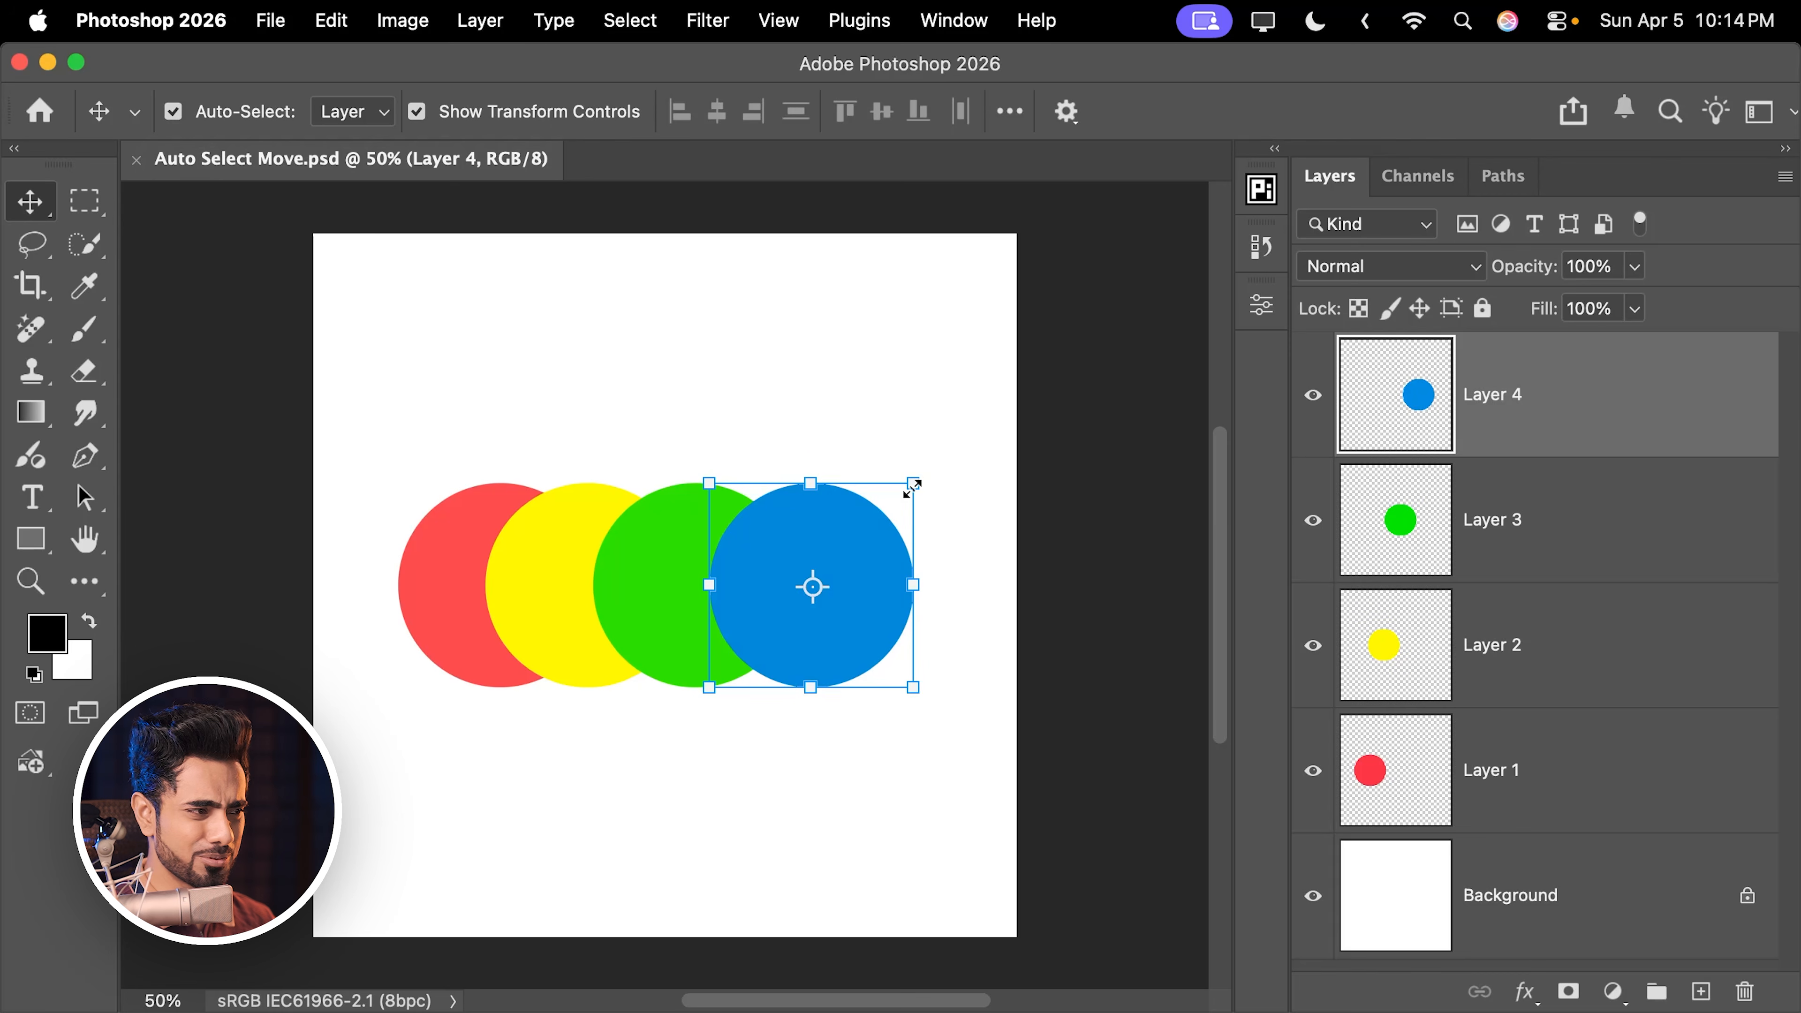
left_click(1539, 578)
left_click(1507, 667)
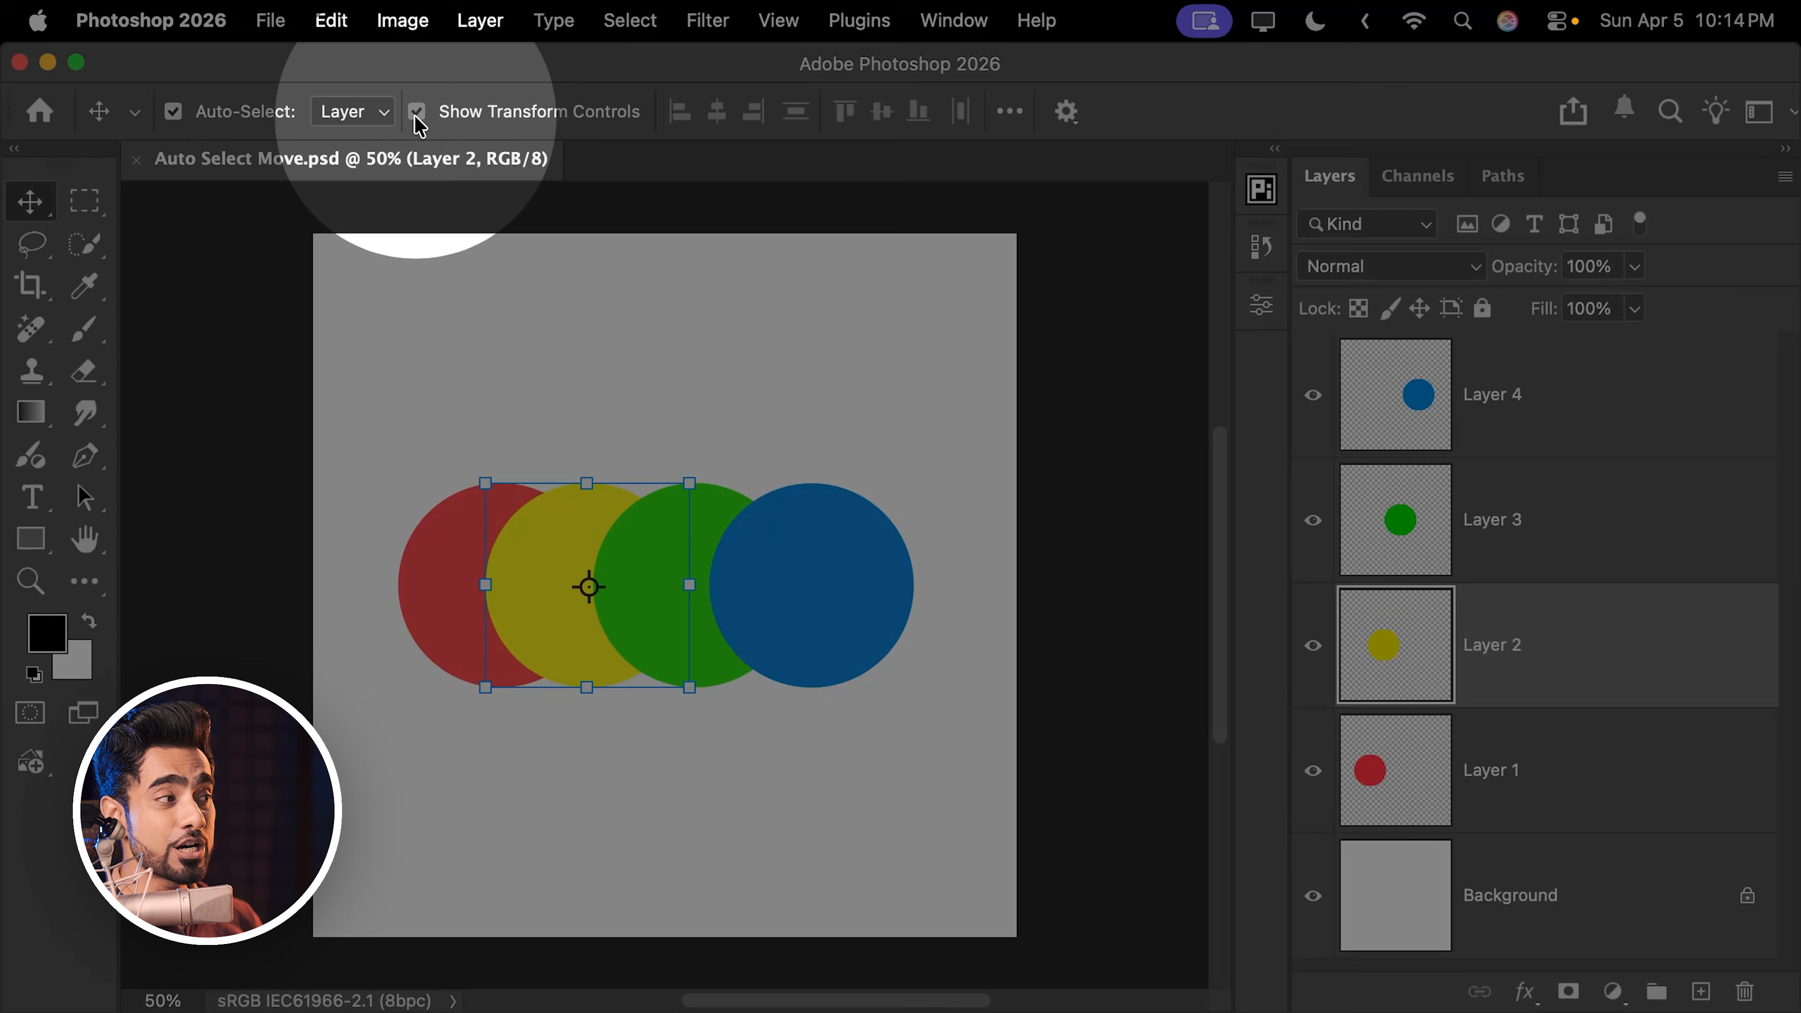
left_click(418, 111)
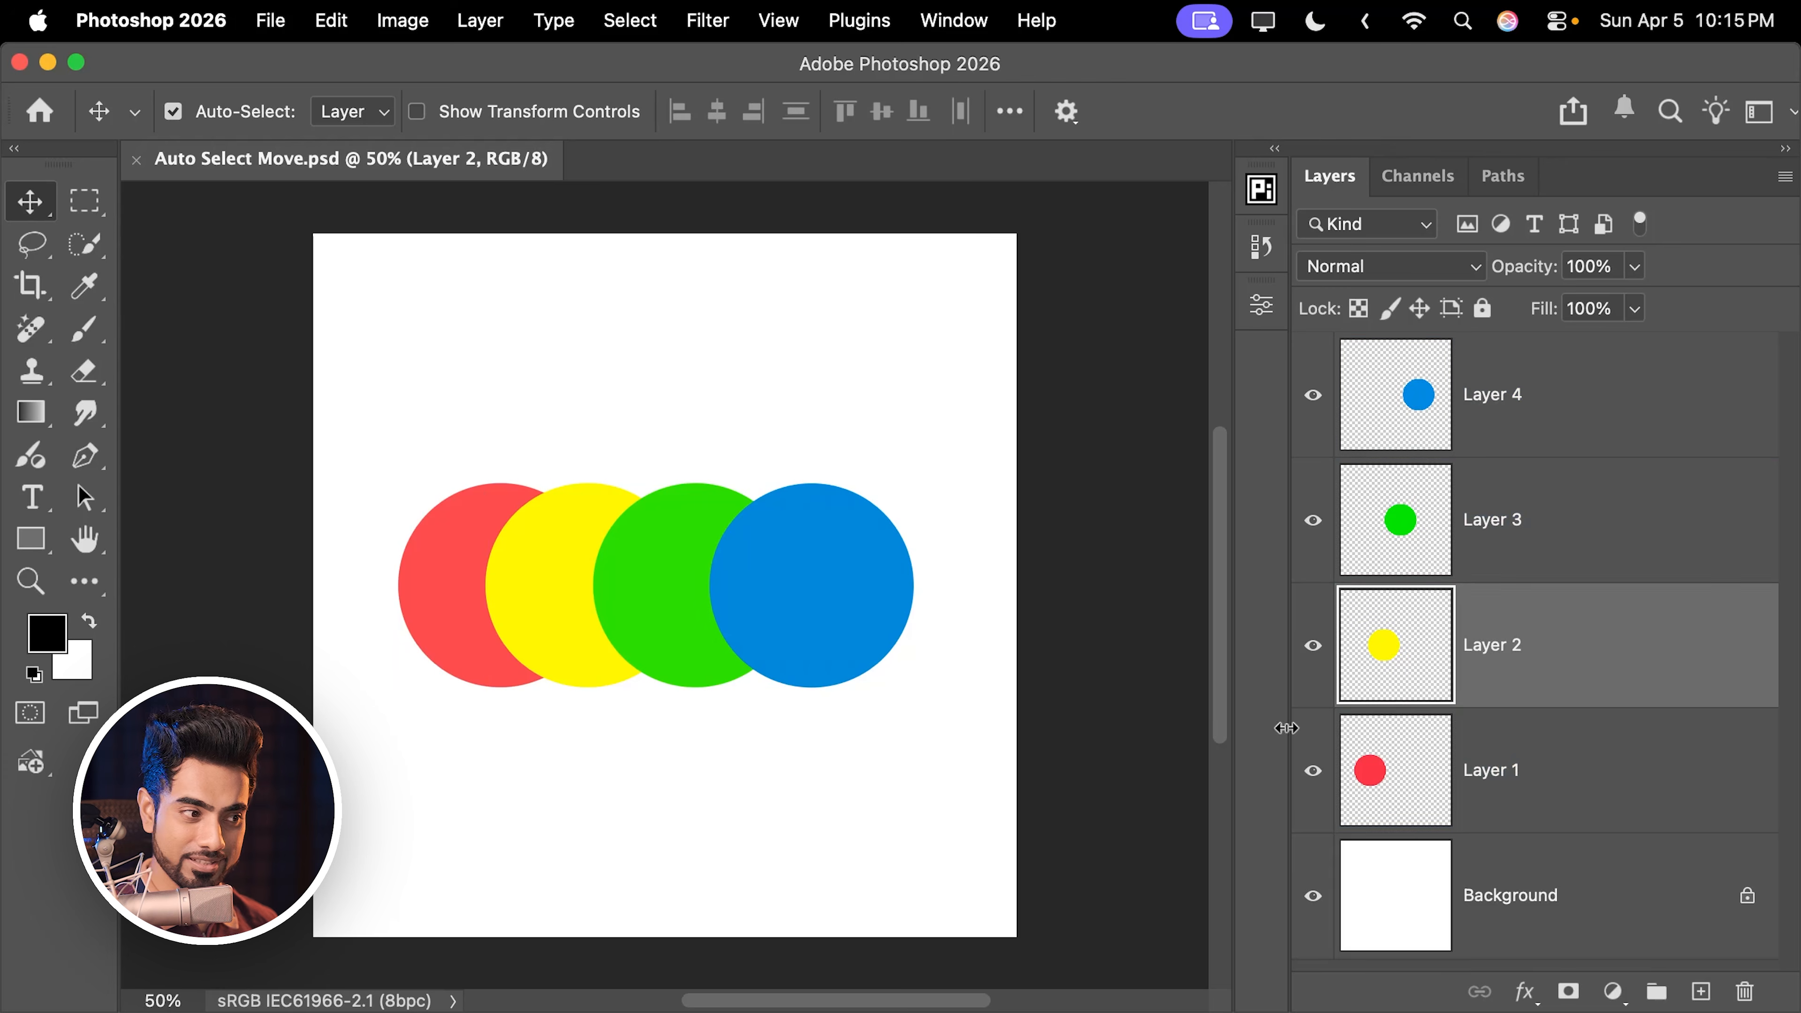
- Isolate the red circle's layer by hiding all others, and show the yellow, green, blue and background layers again one by one
left_click(1312, 772, "alt")
left_click(1313, 645)
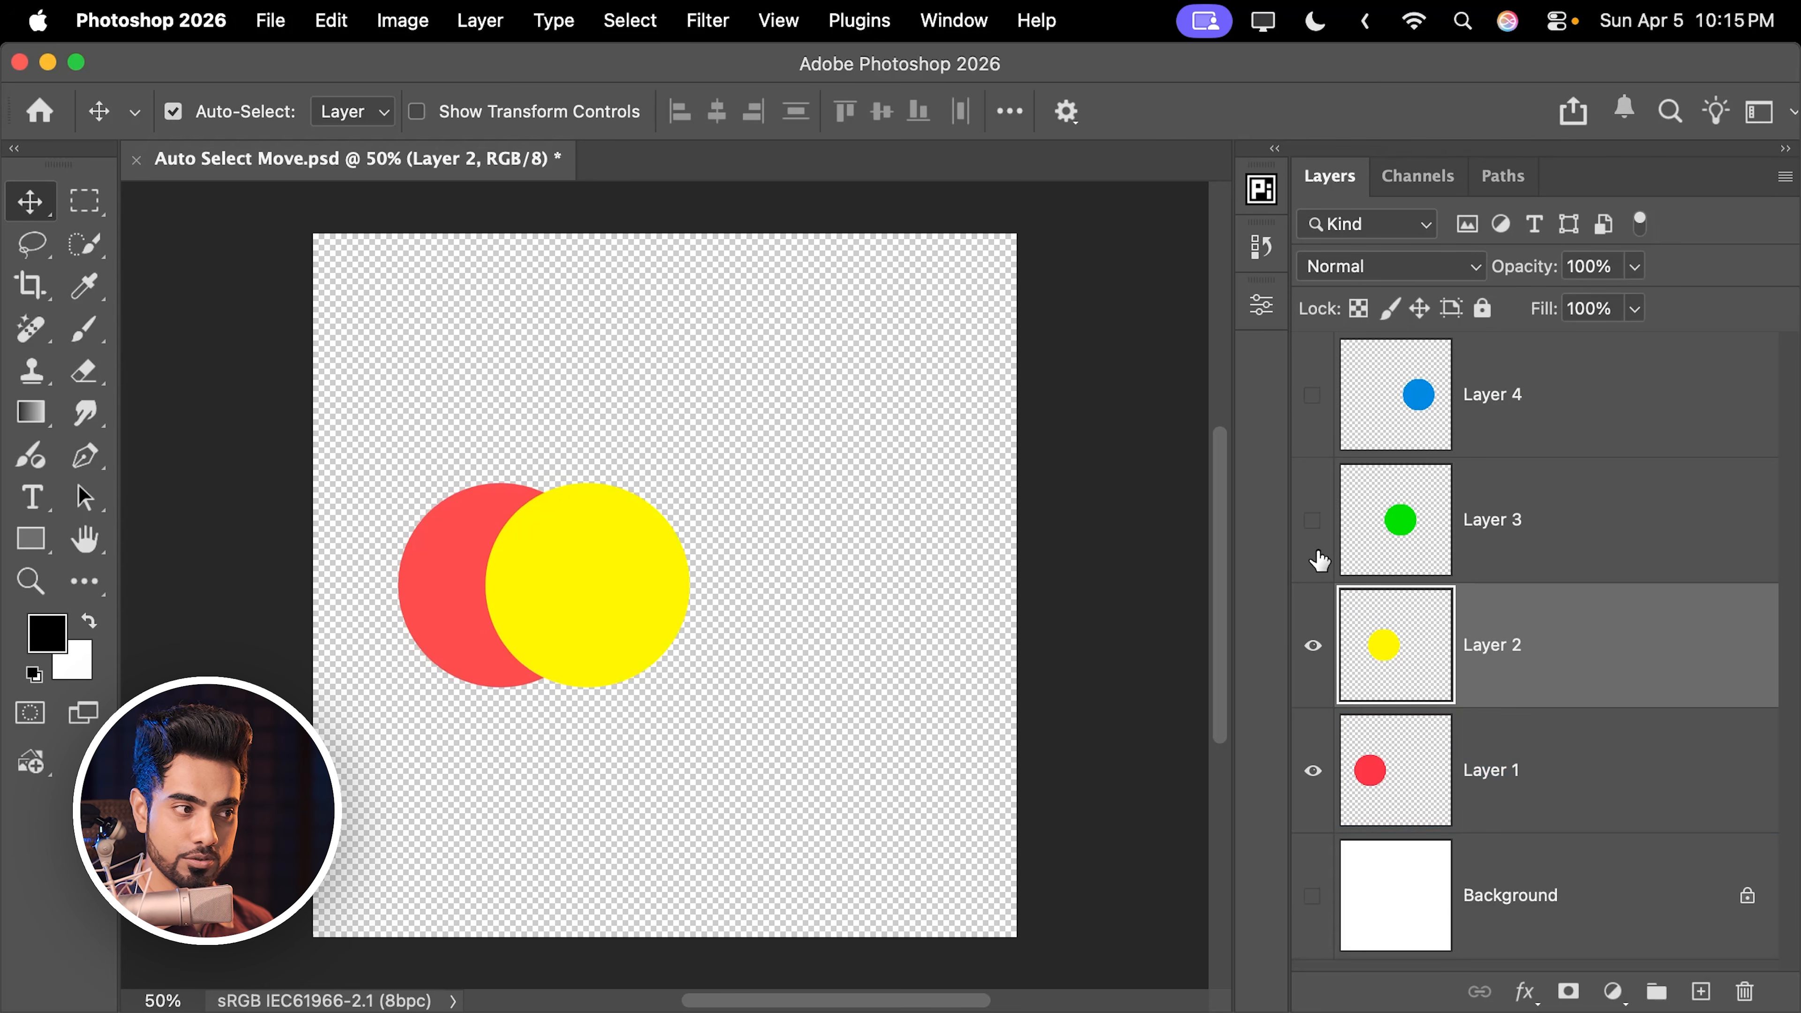
left_click(1314, 521)
left_click(1313, 395)
left_click(1310, 907)
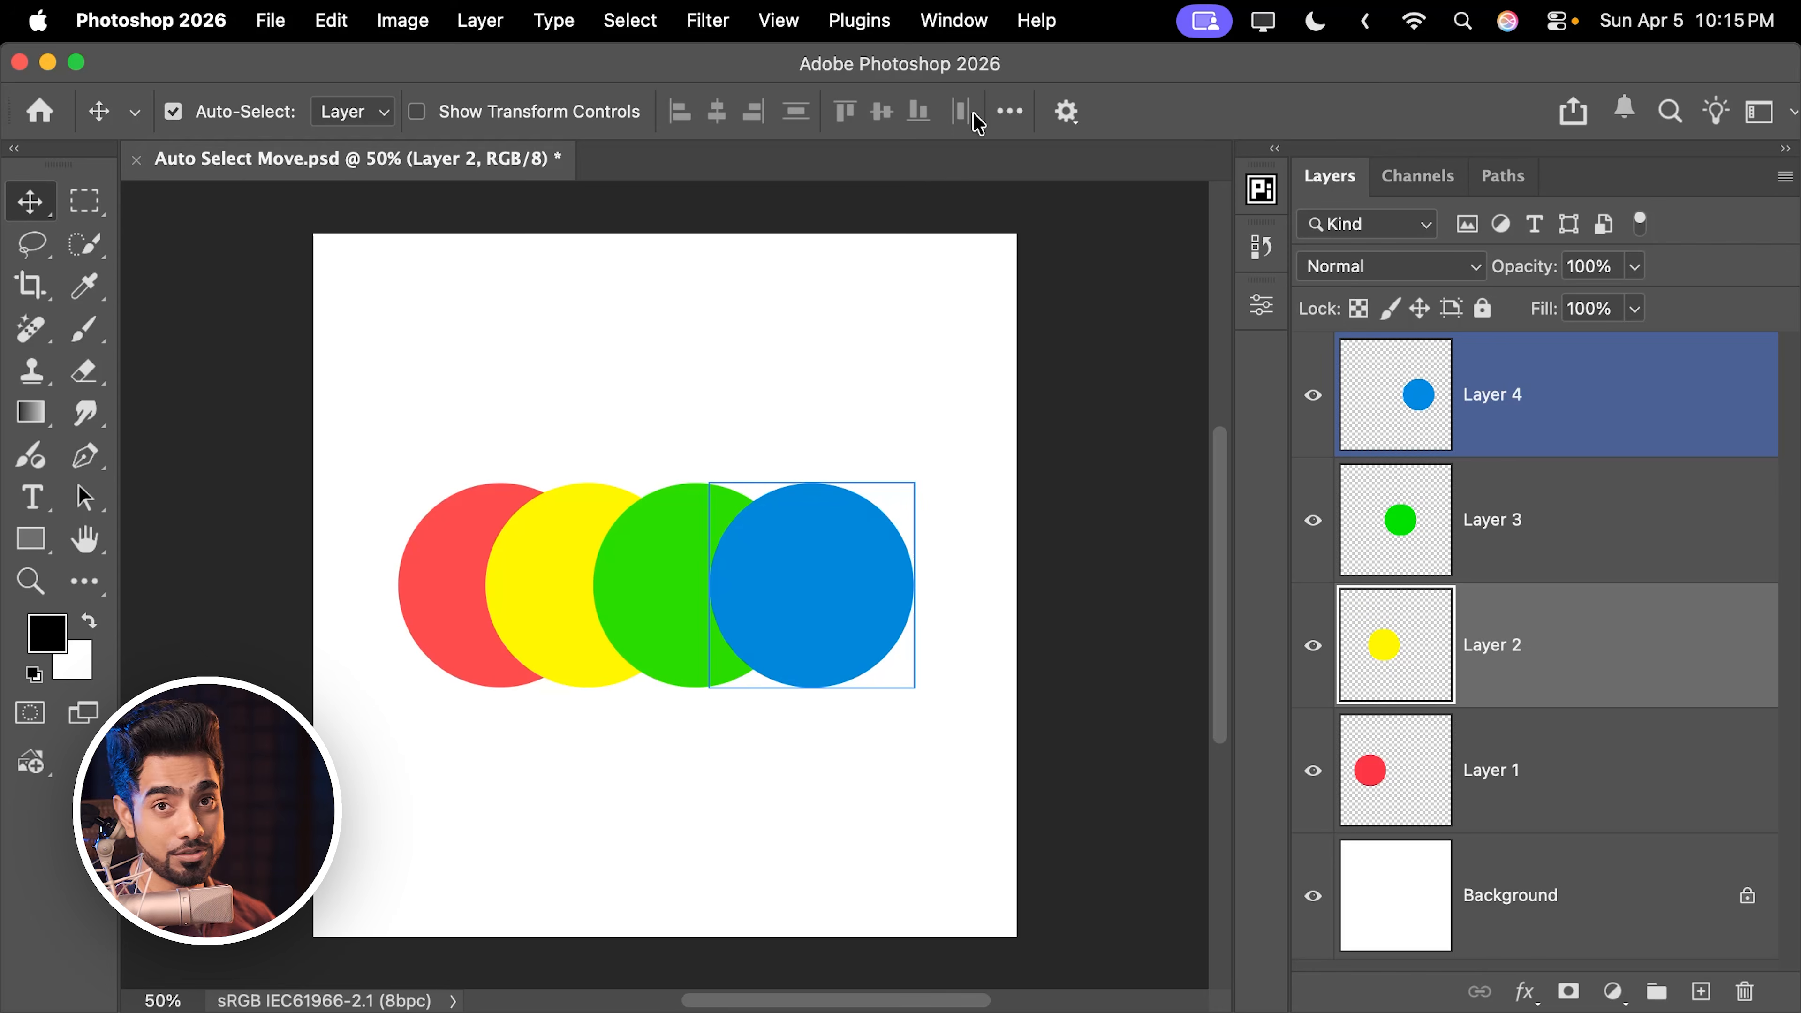
- Turn off Show layer bounds on hover for the Move tool, check it over several layers, and turn off Auto-Select
left_click(1074, 120)
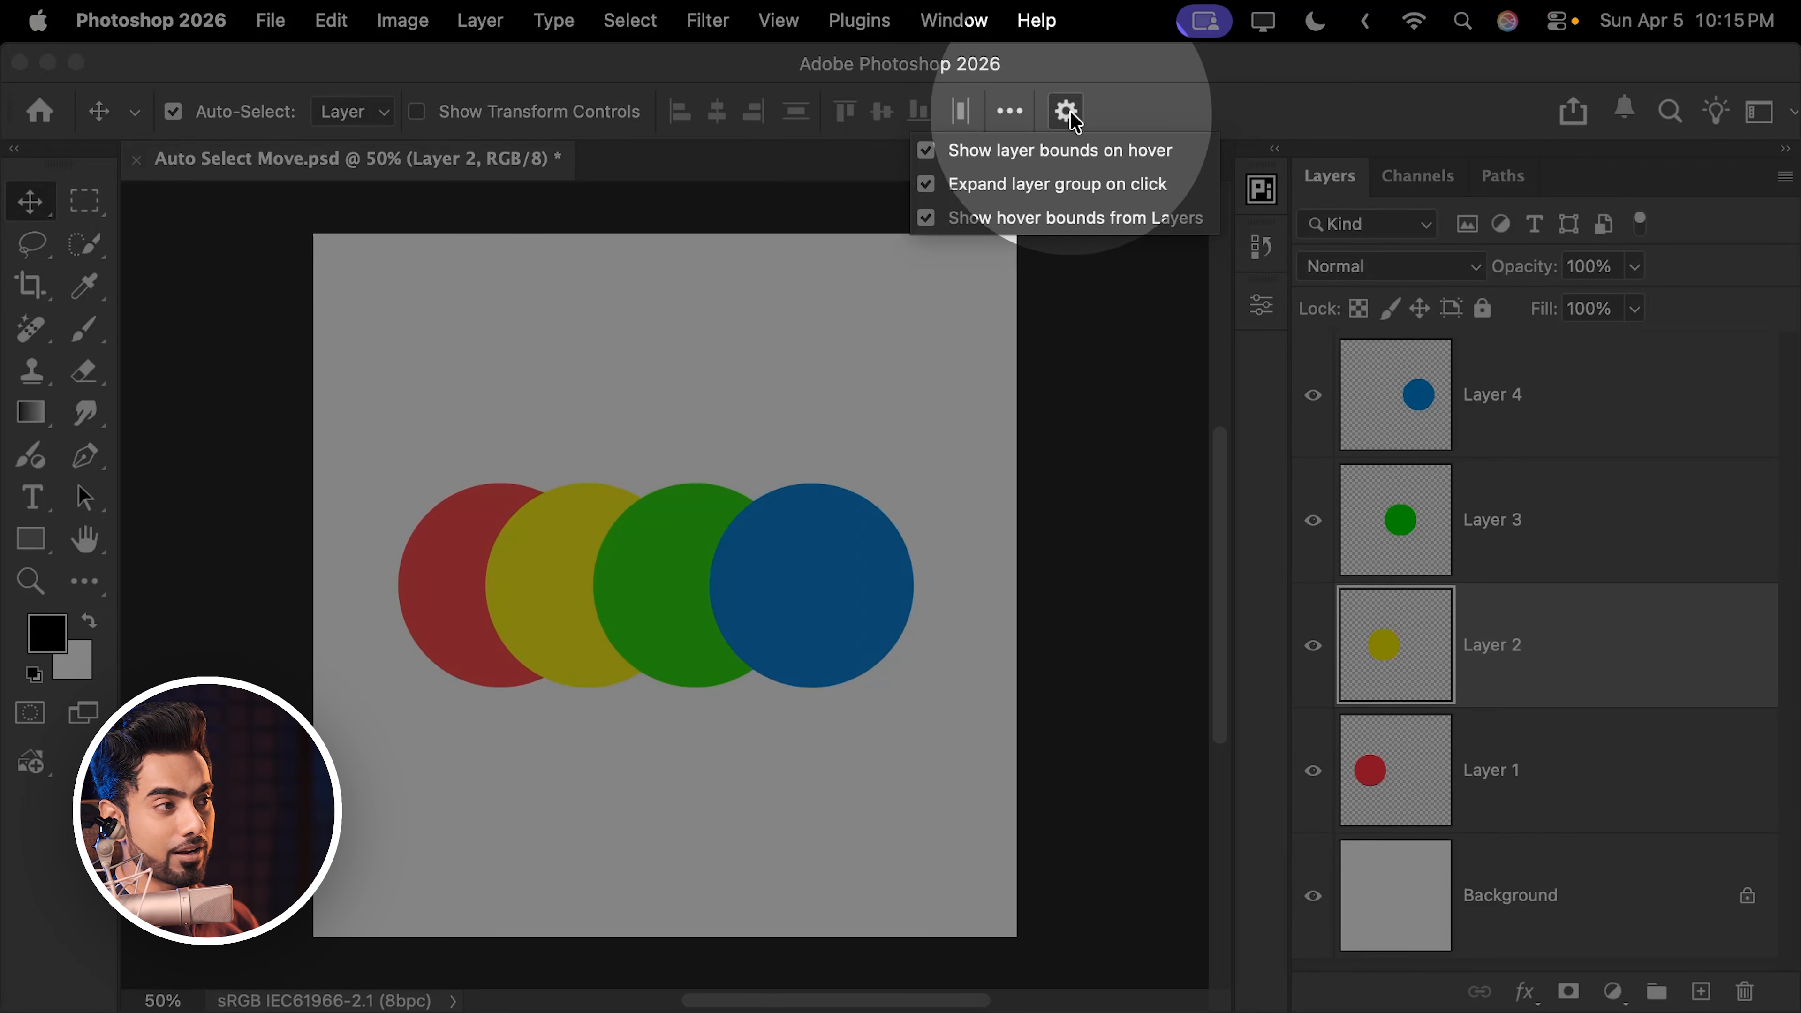
left_click(926, 151)
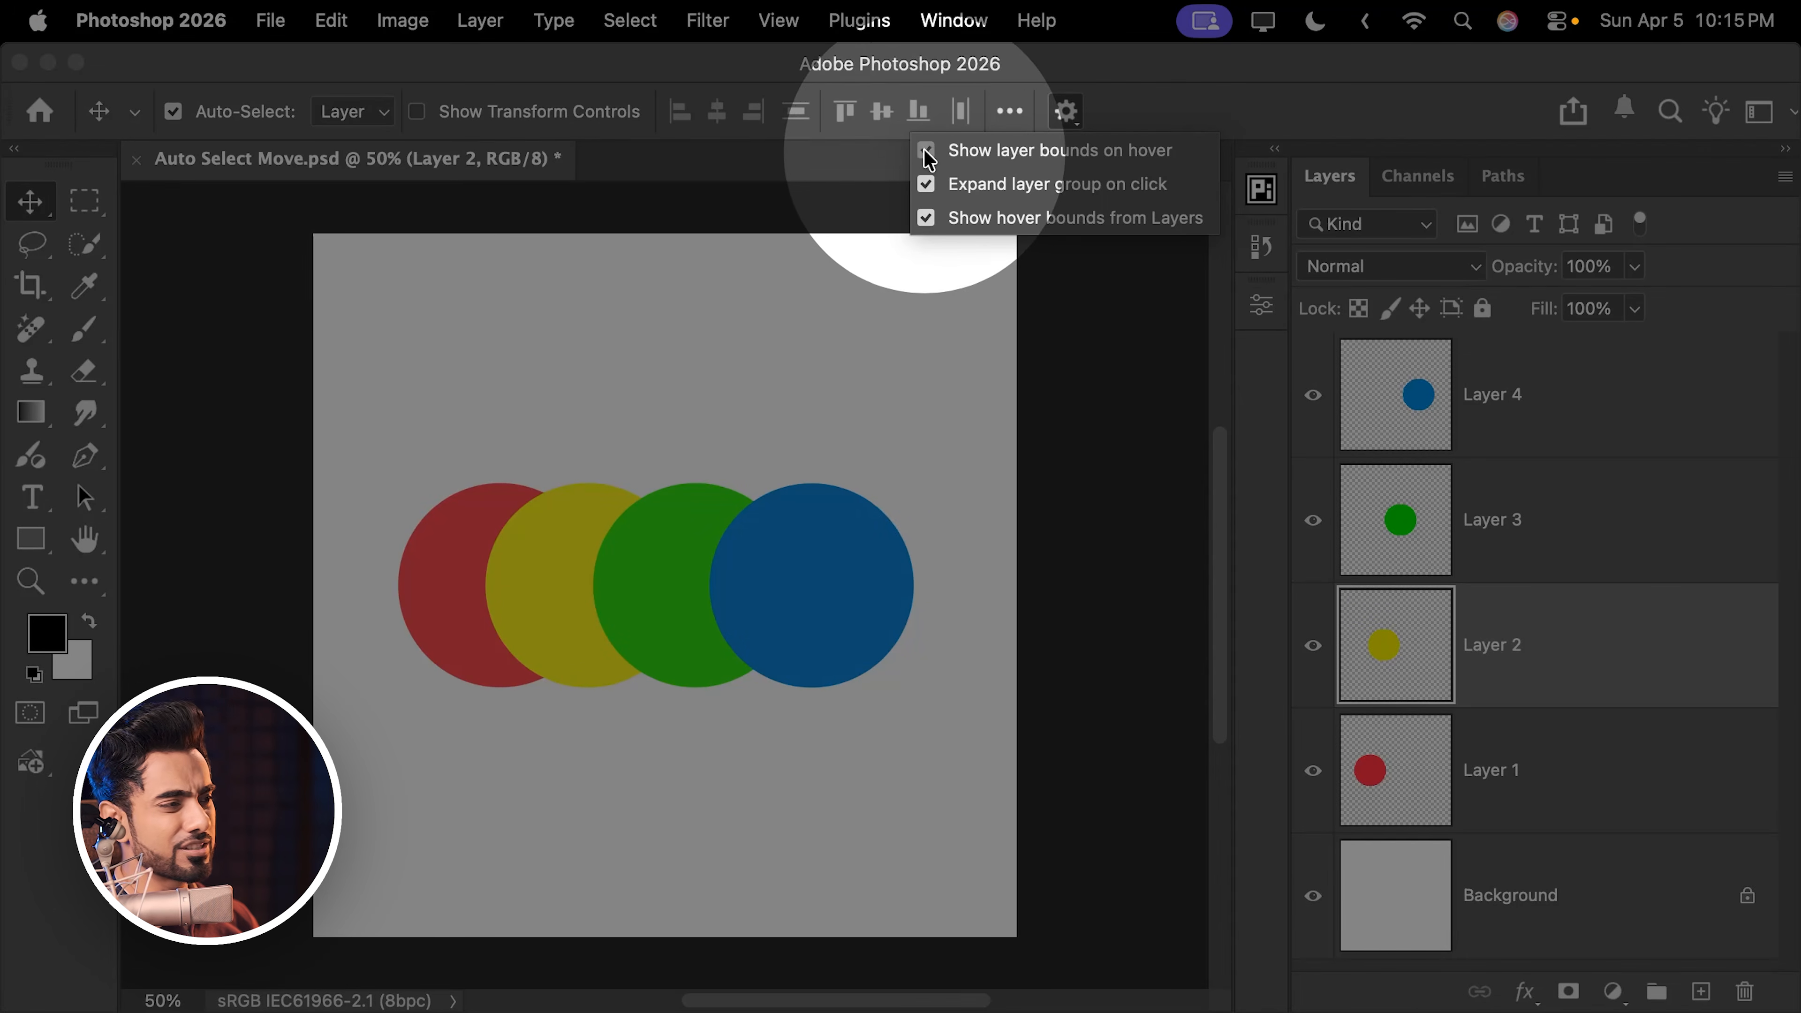
left_click(1067, 114)
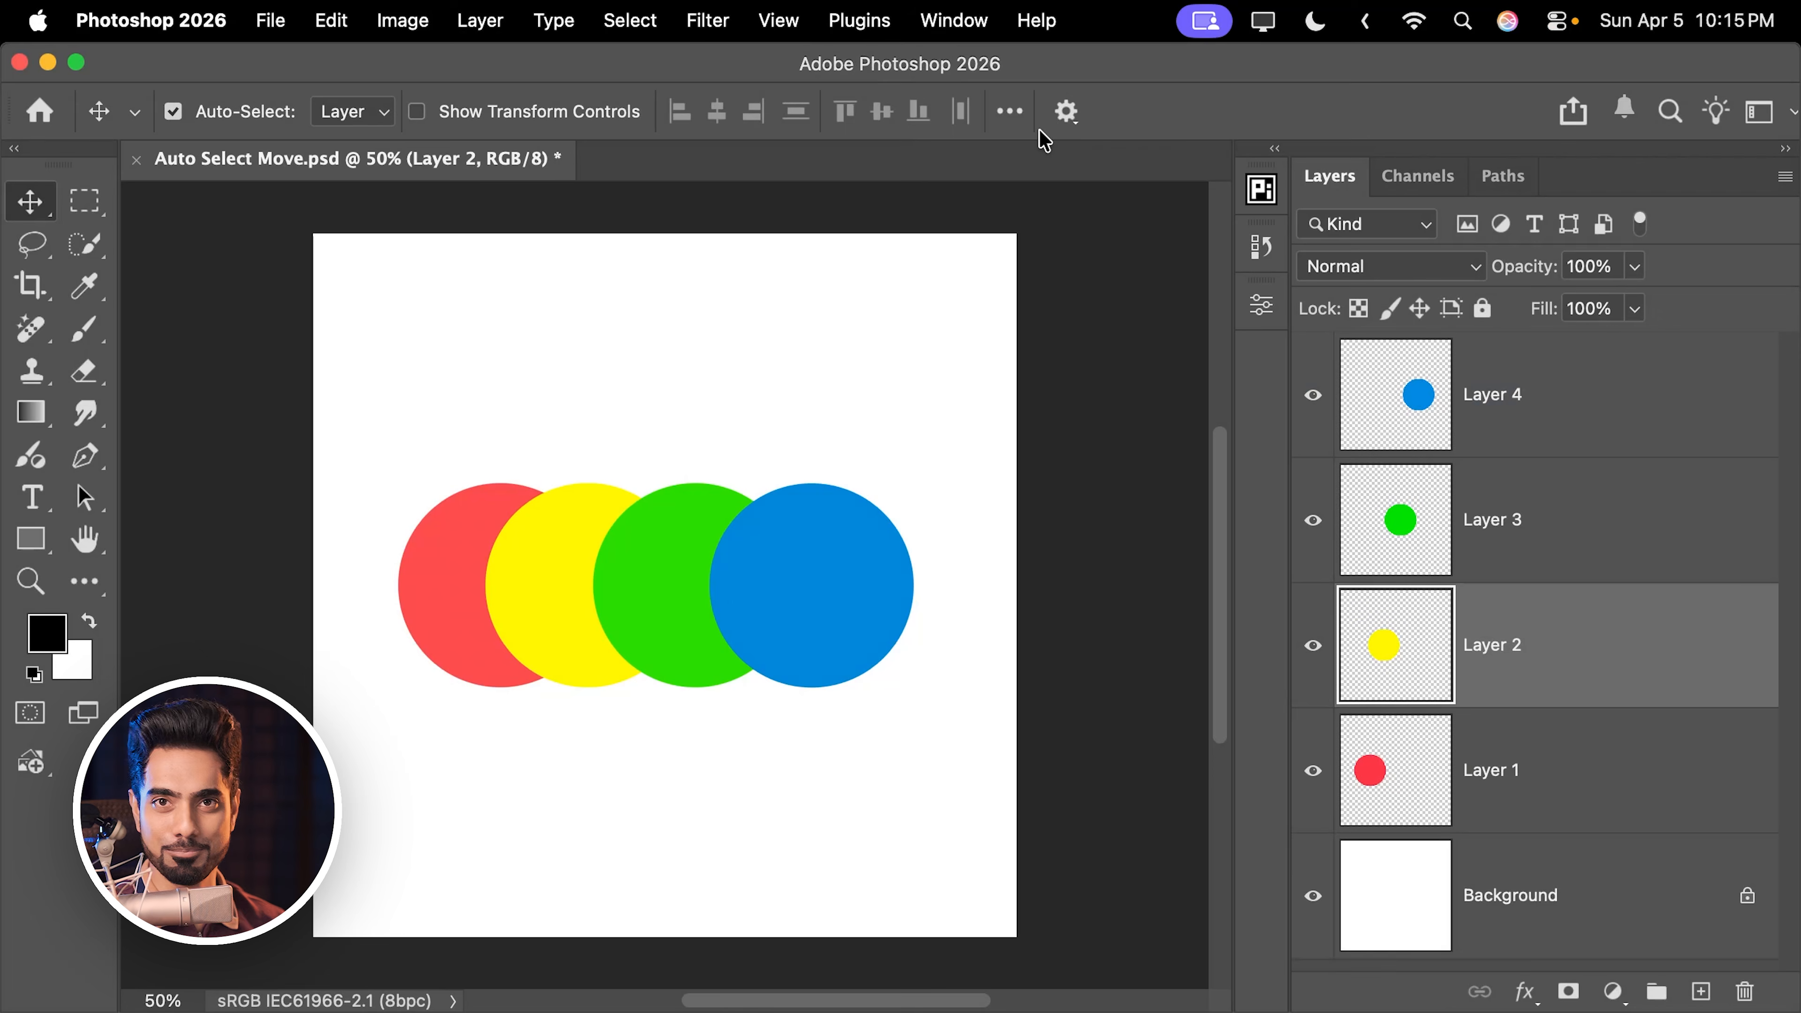
left_click(1557, 552)
left_click(1588, 429)
left_click(1586, 693)
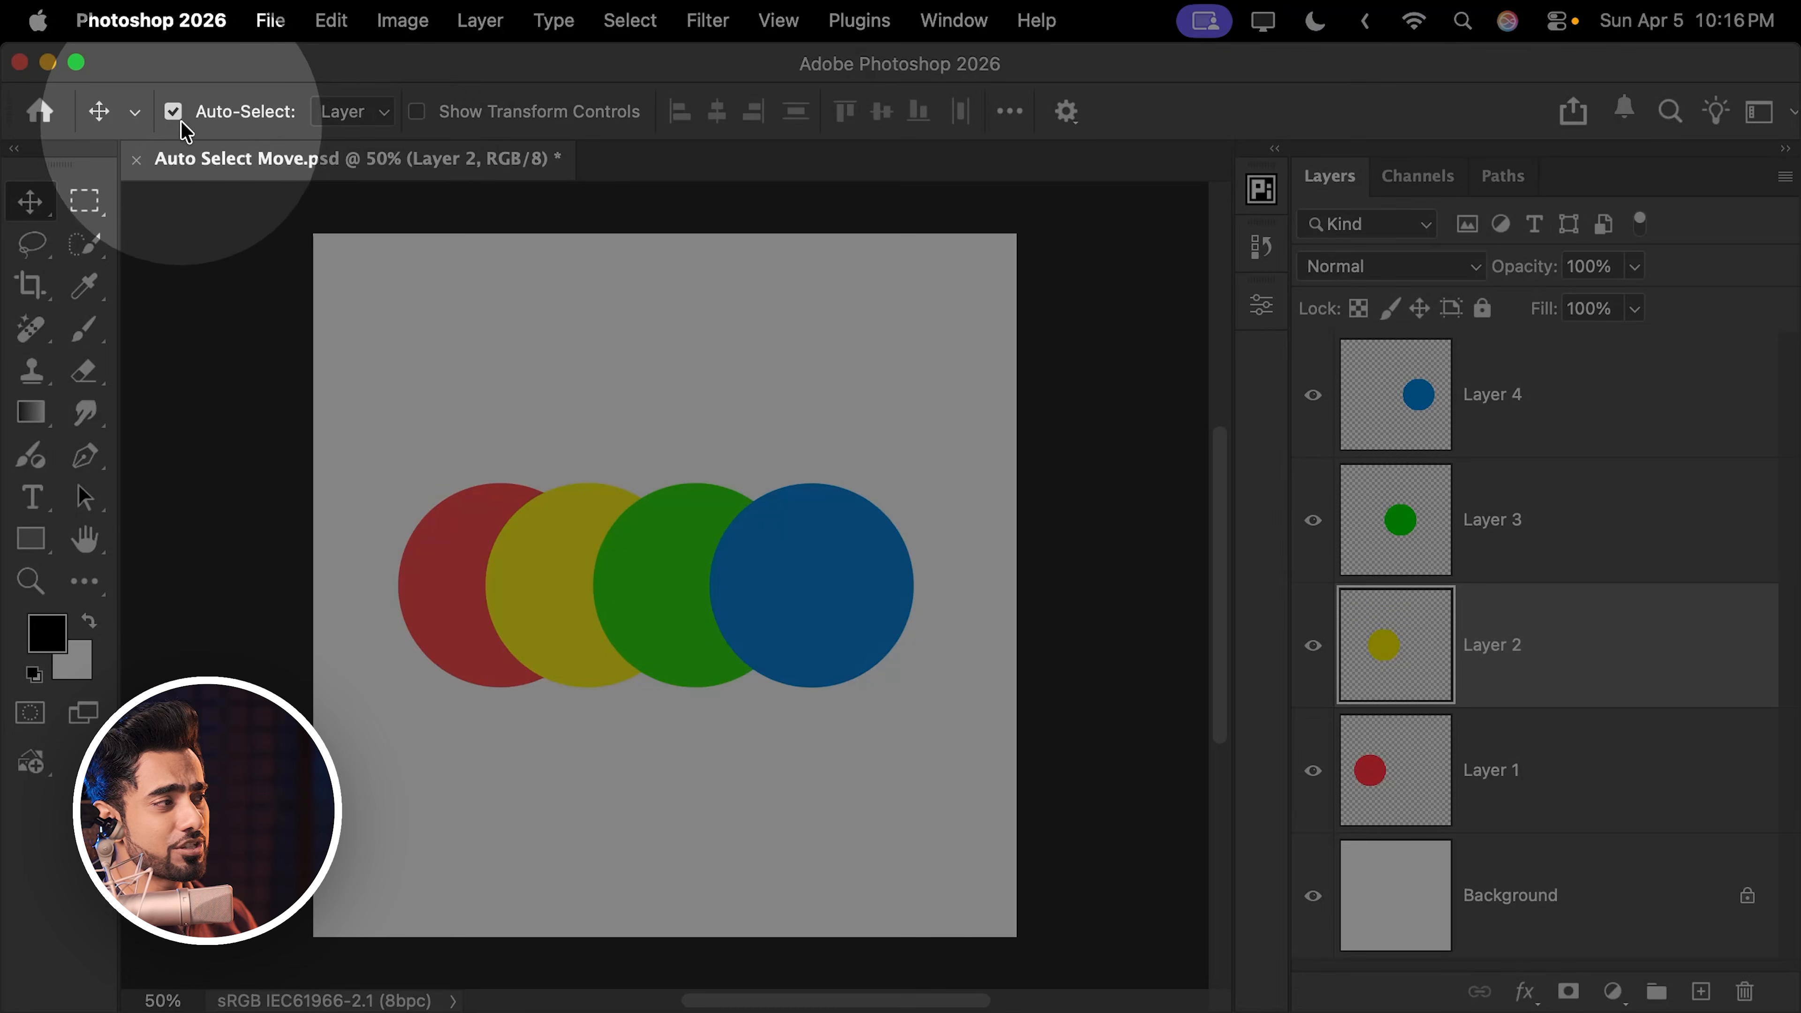
left_click(173, 111)
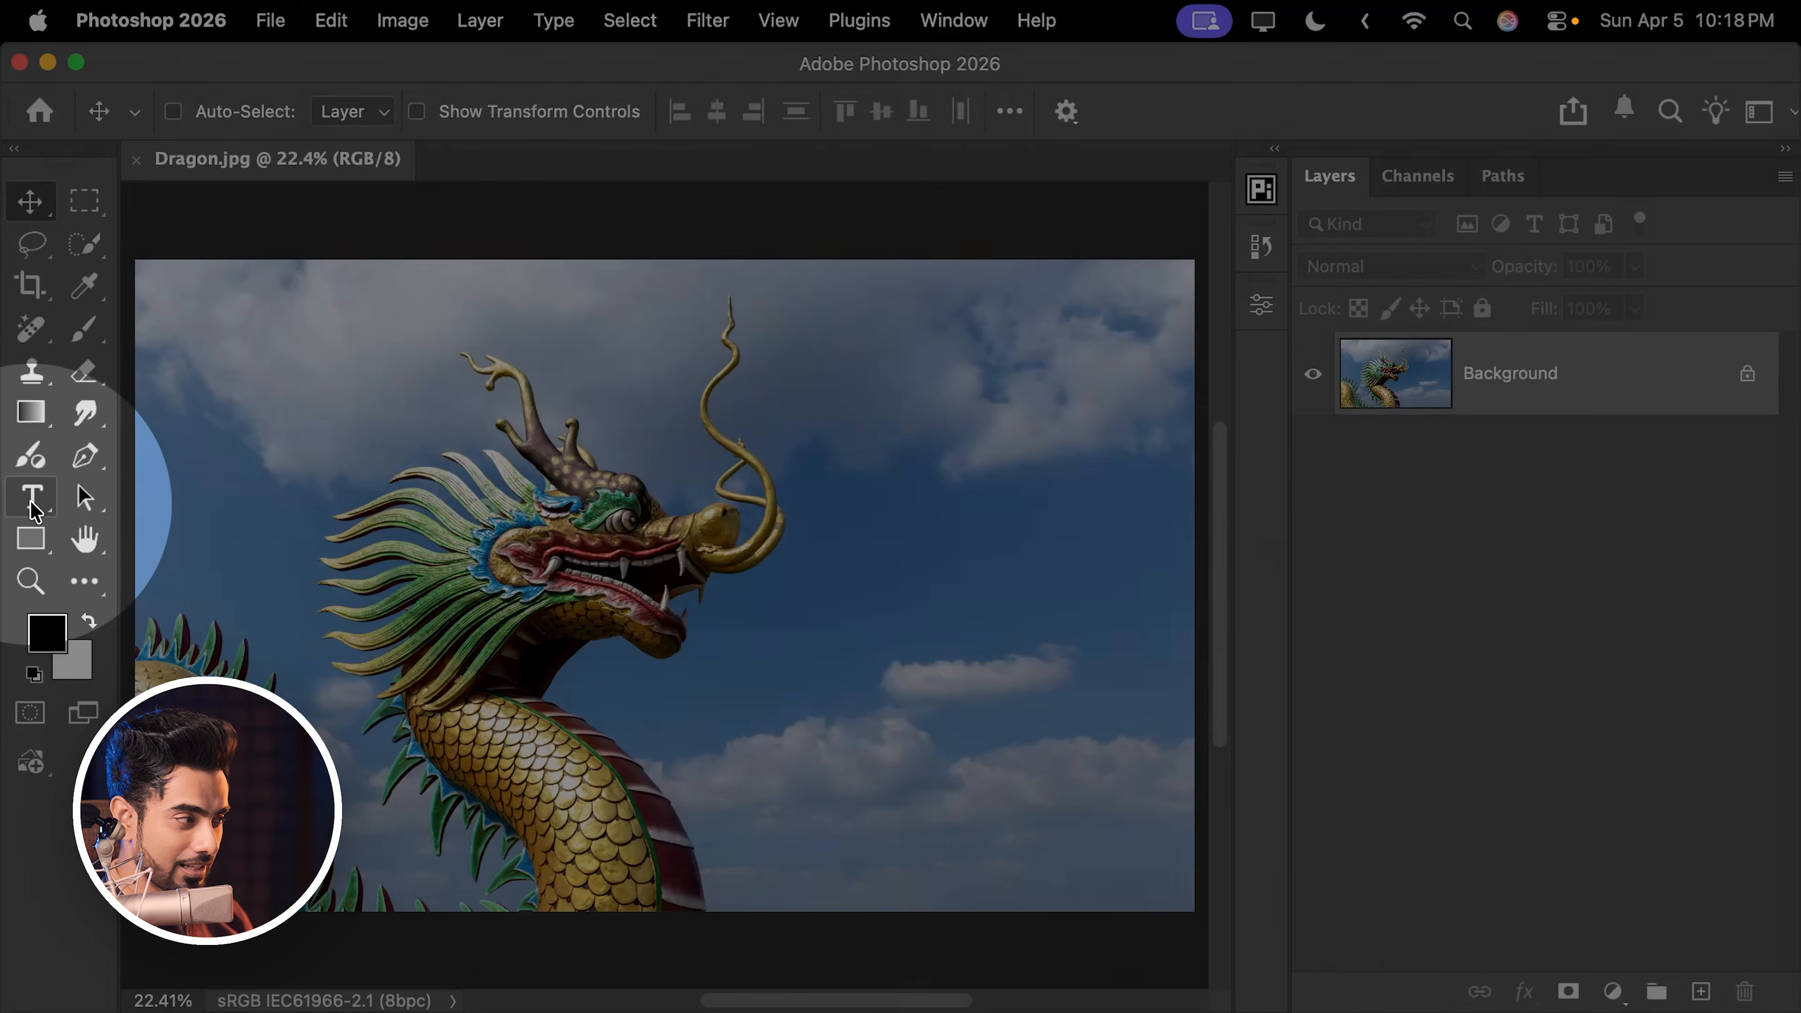
- Add the text "DRAGON" over the dragon's face in Dragon.jpg with the Type tool
left_click(44, 503)
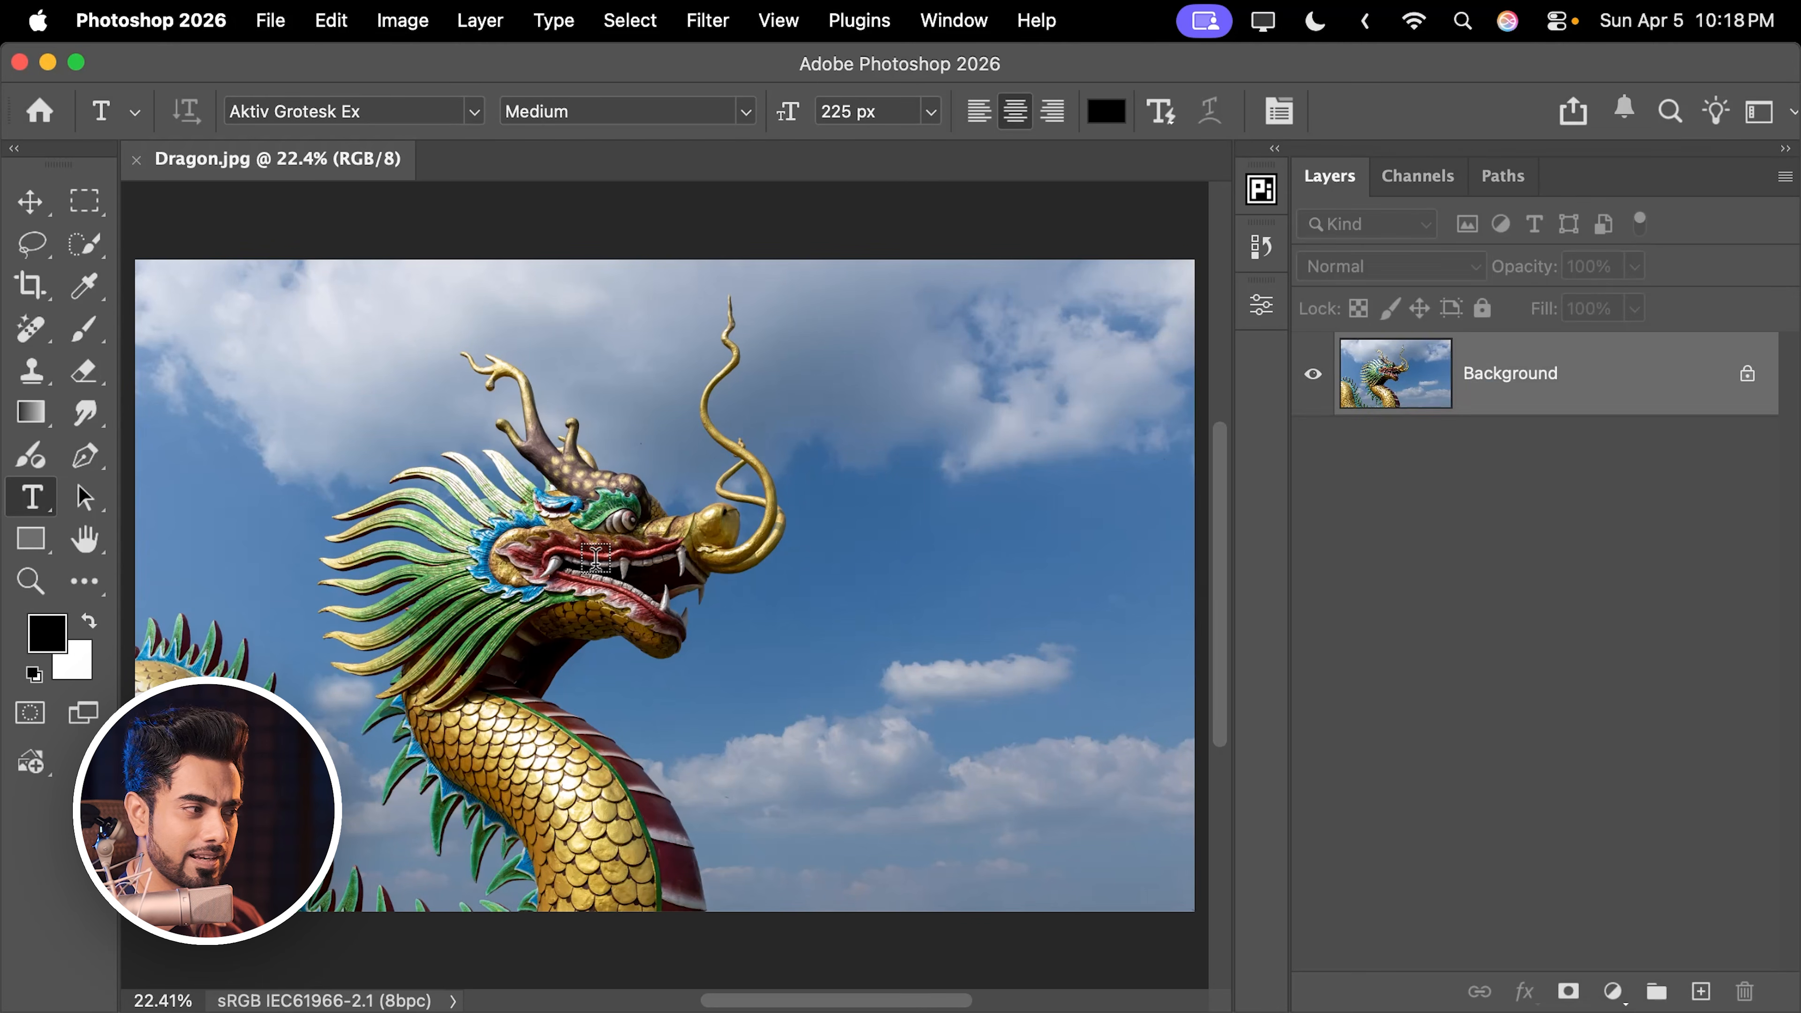
left_click(596, 558)
type("DRAGON")
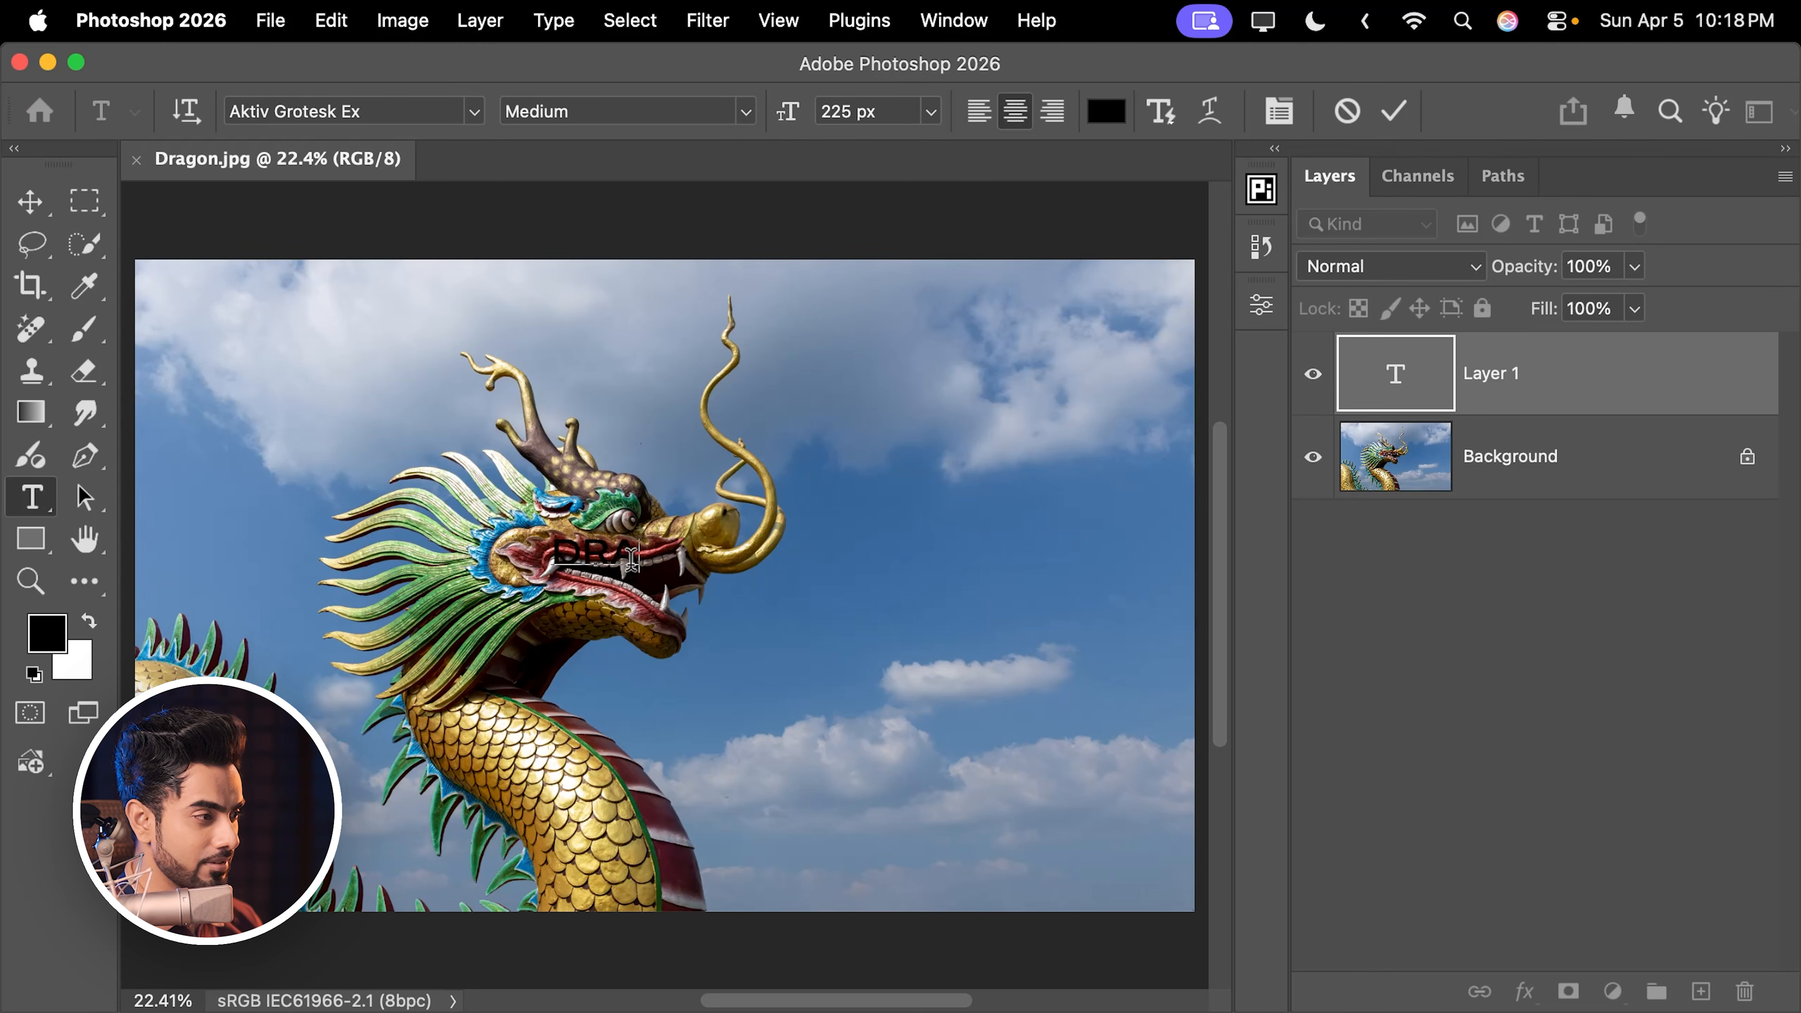
left_click(1395, 377)
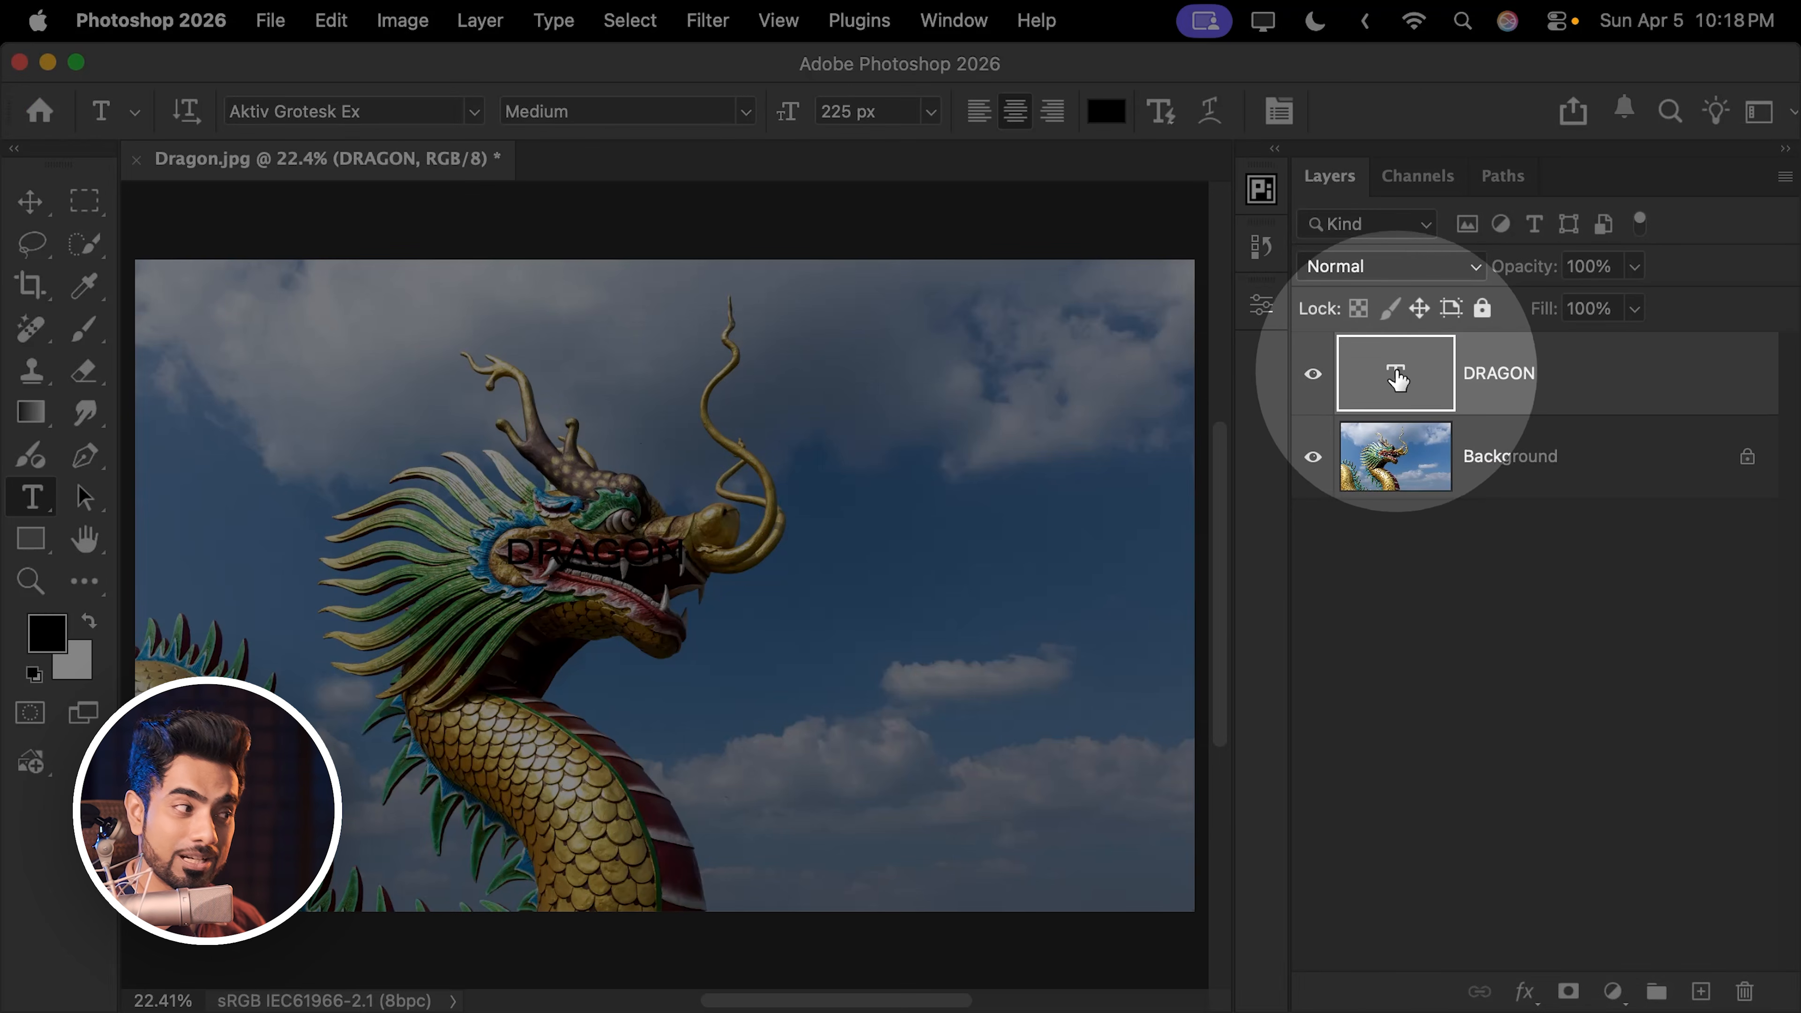
- Select all of the DRAGON text and set its colour to white (ffffff)
double_click(1395, 380)
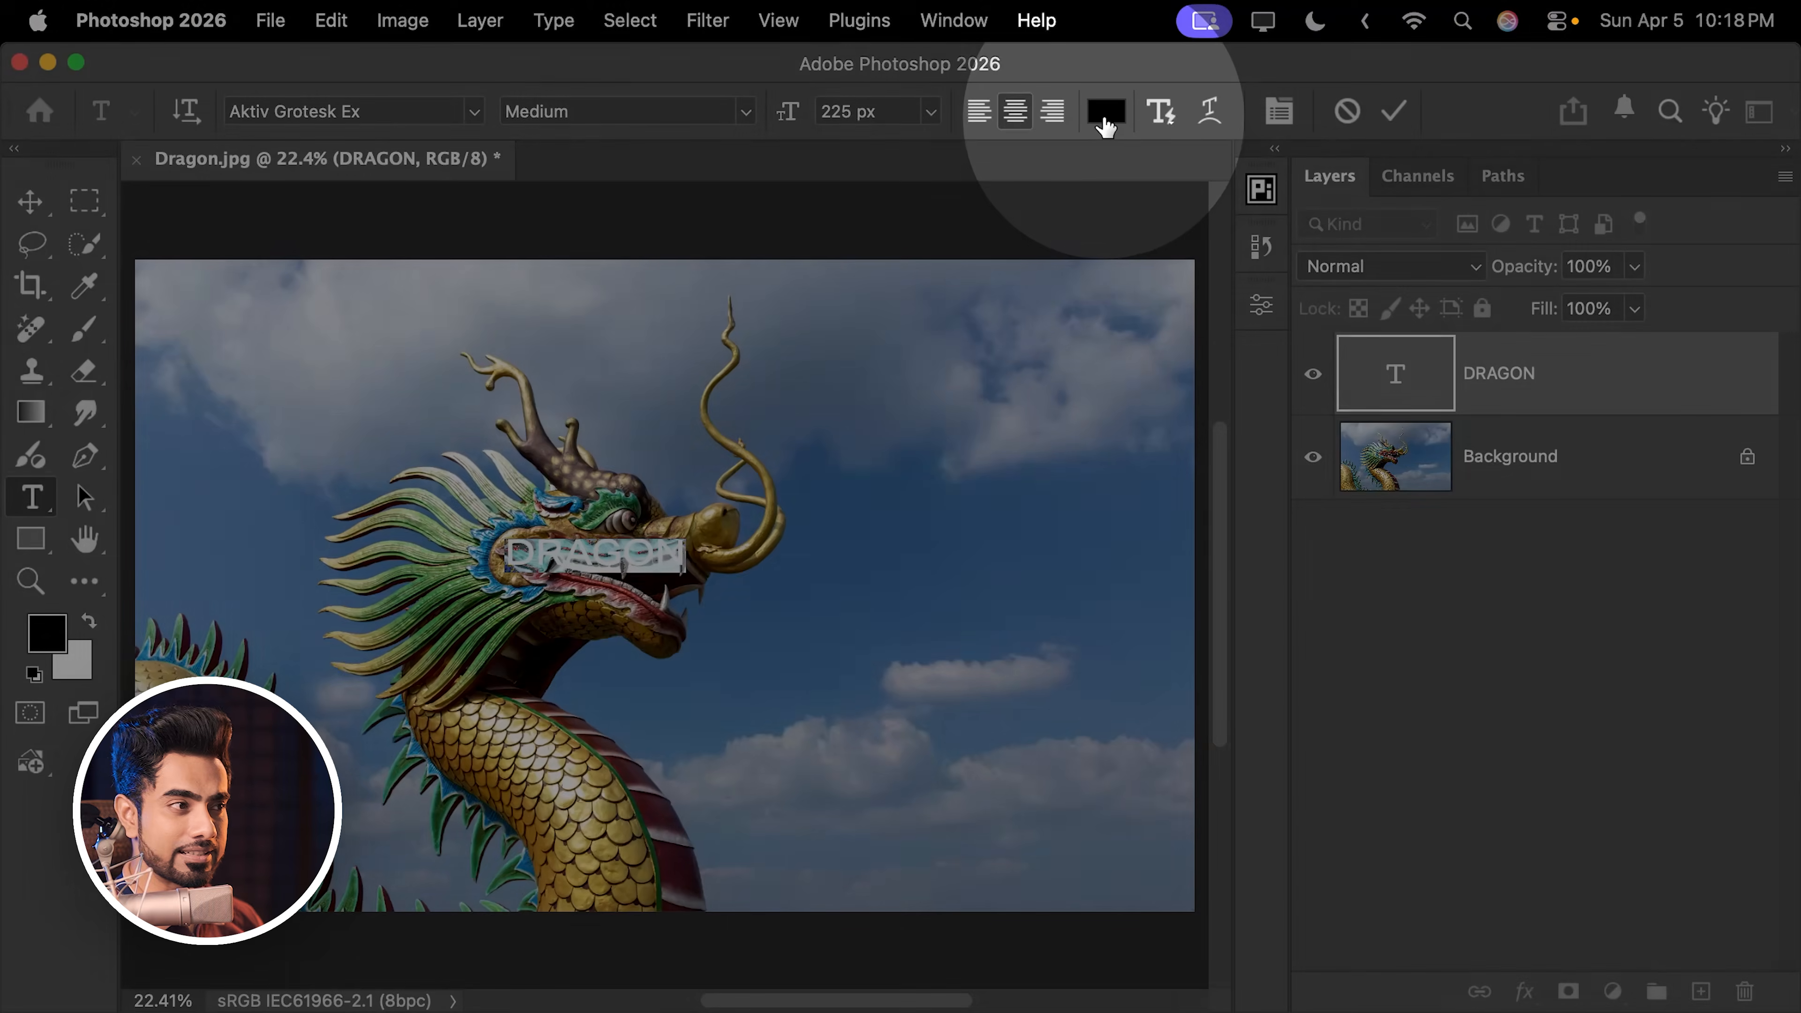
left_click(1106, 111)
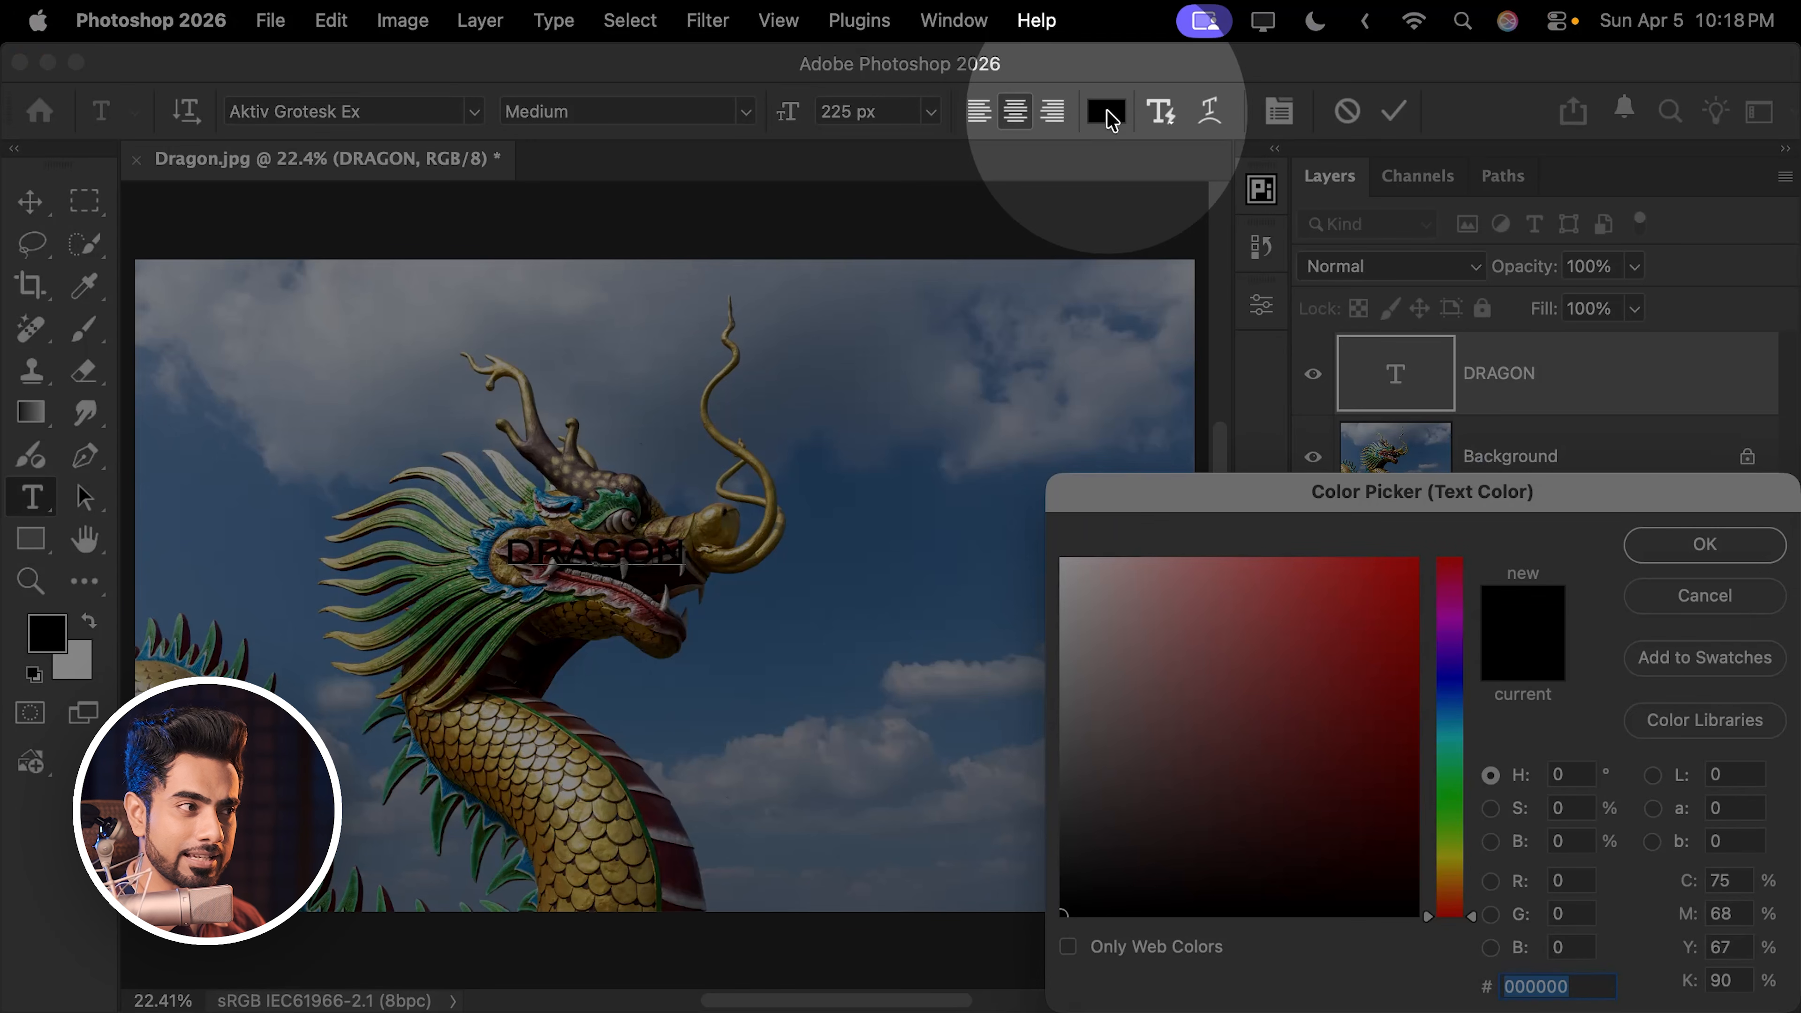
left_click(1109, 618)
left_click_drag(1110, 618, 997, 507)
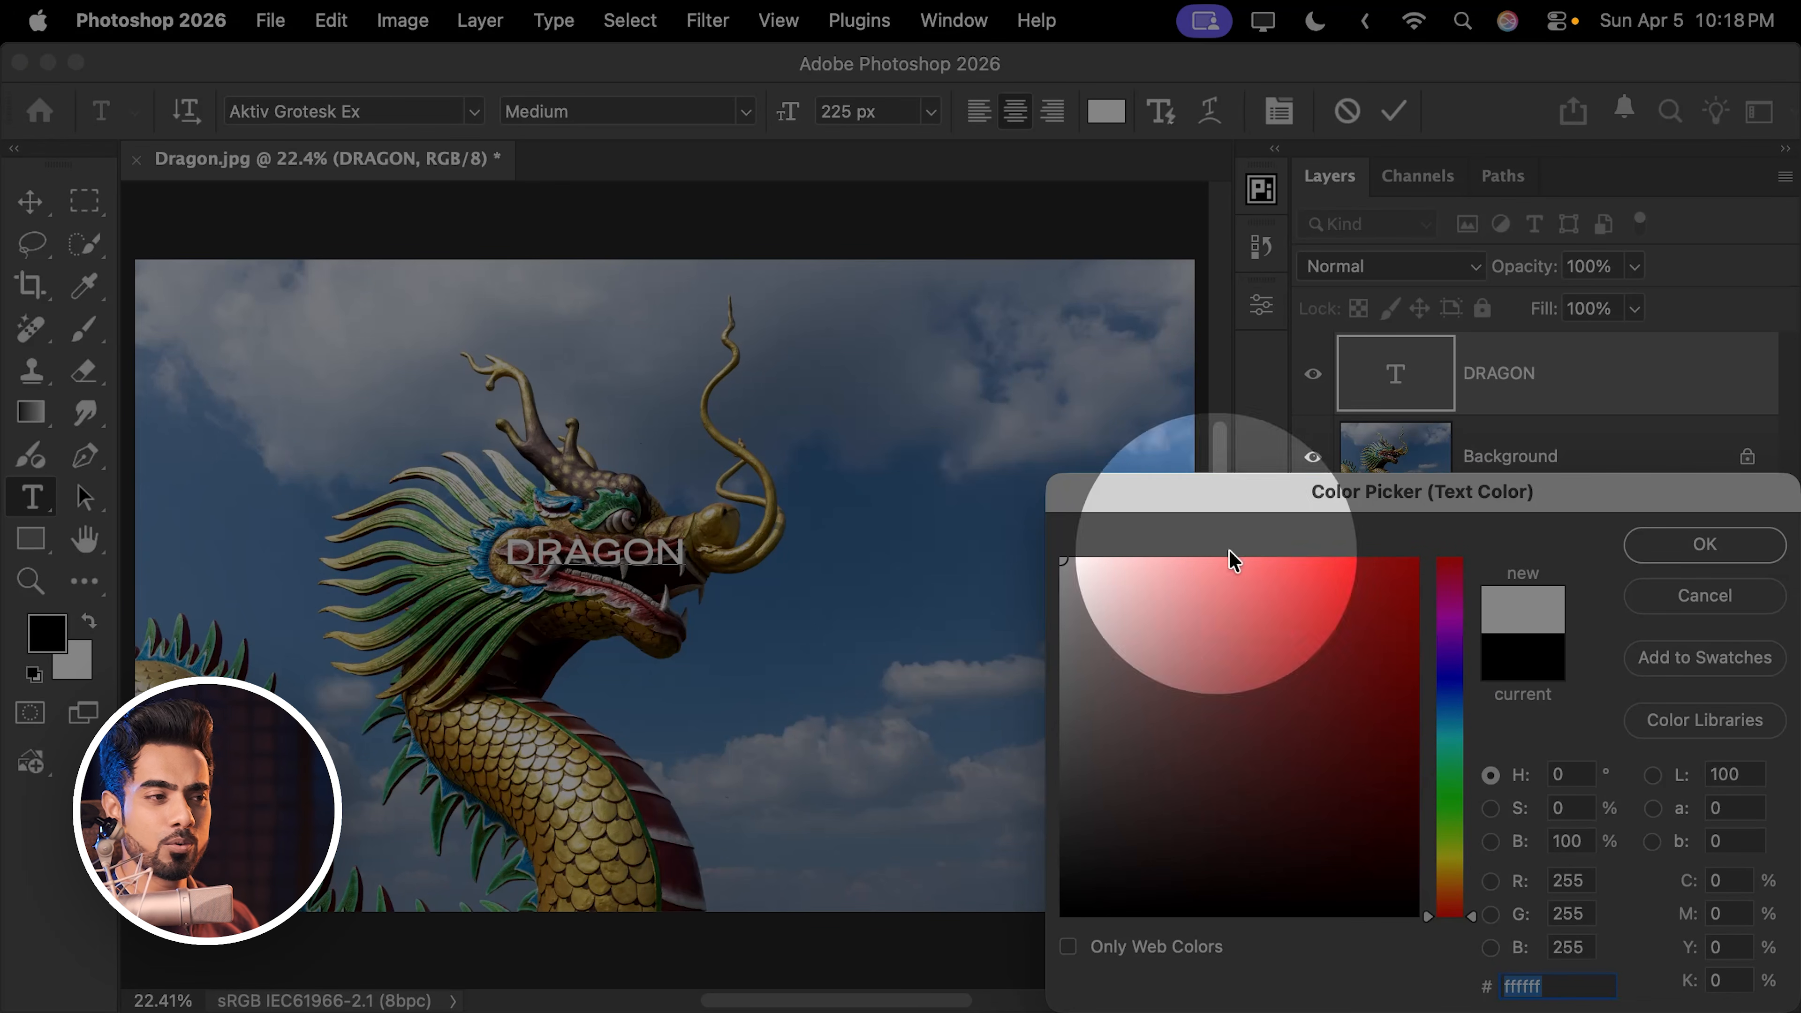
left_click(1648, 559)
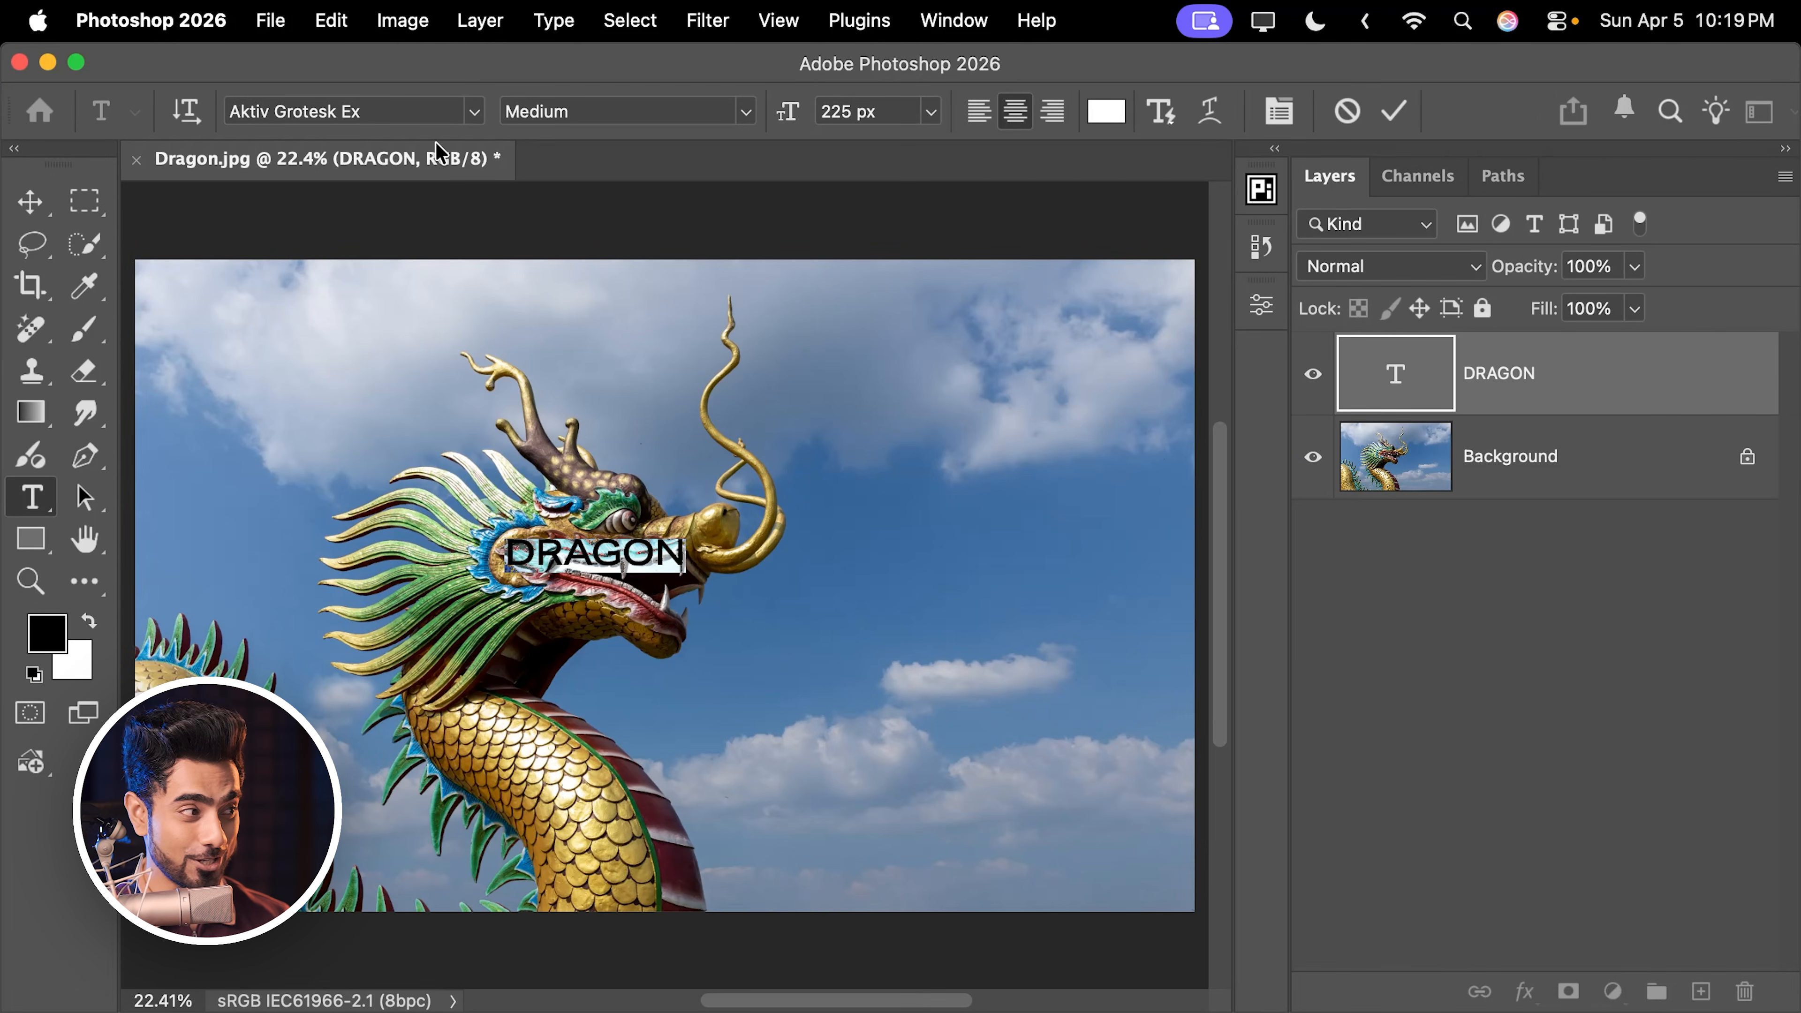
- Set the DRAGON text's font to Nobel and its style to BoldCondensed
left_click(475, 114)
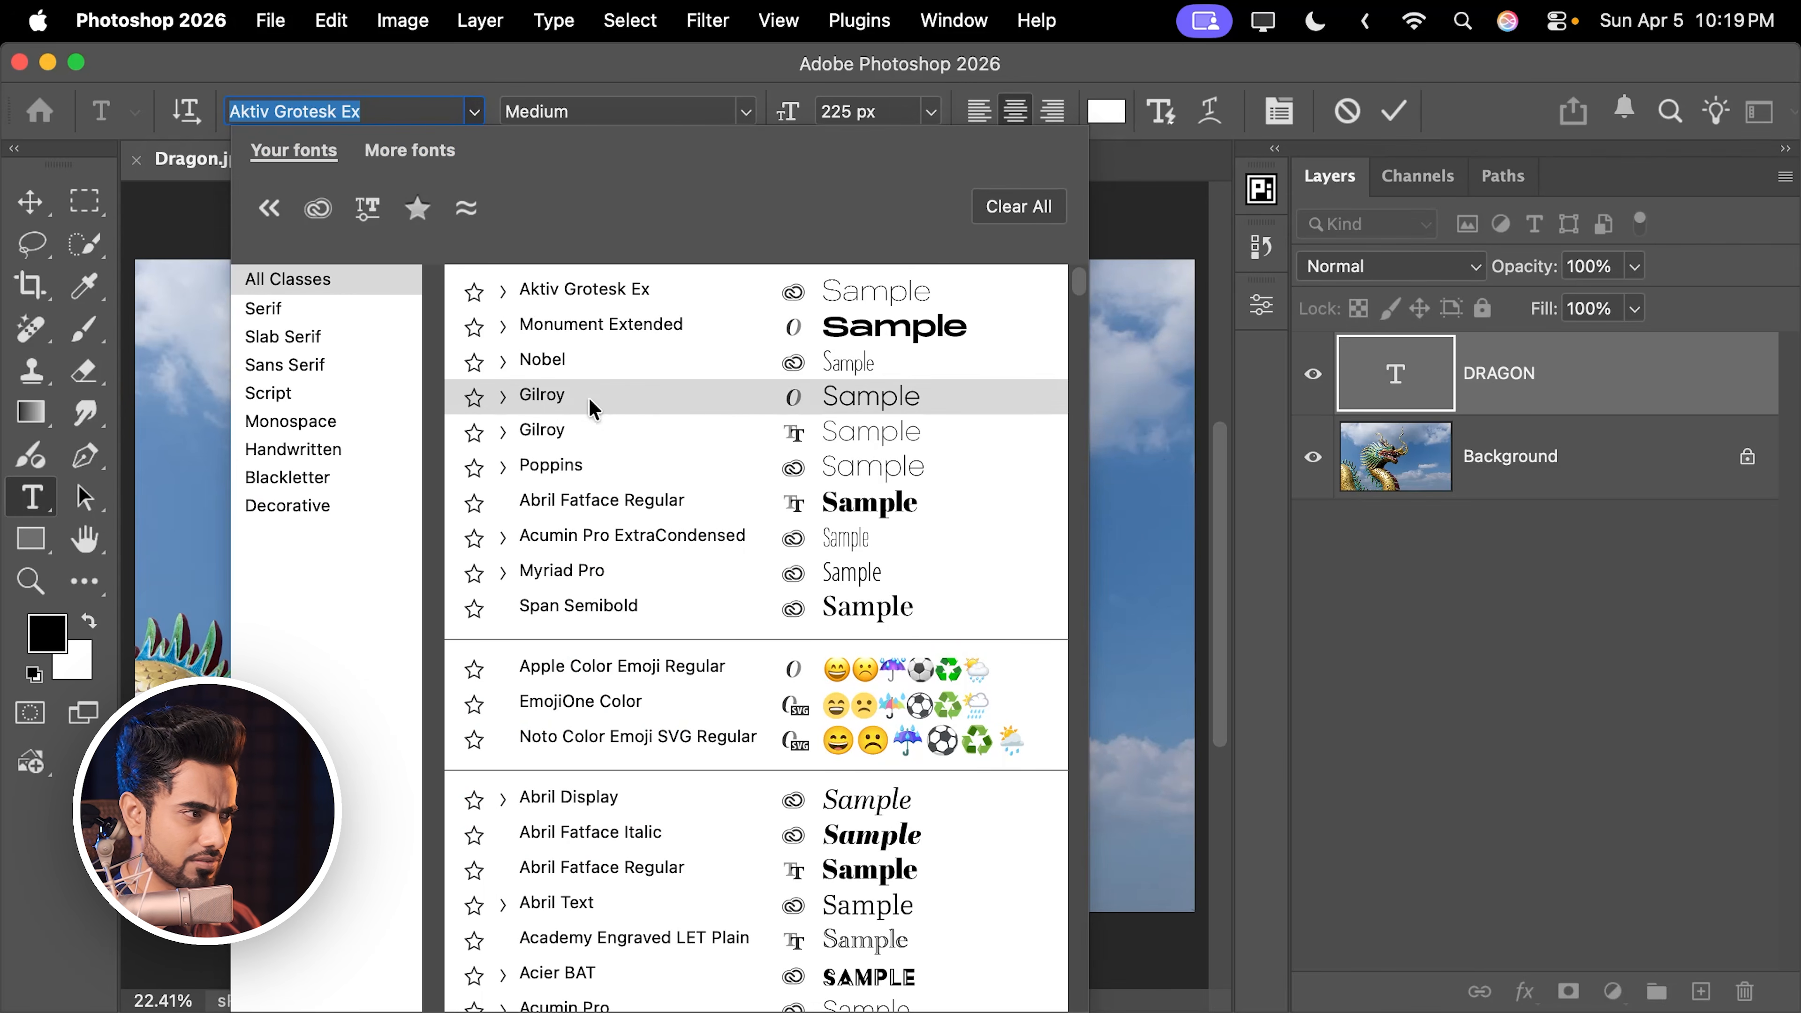
left_click(584, 378)
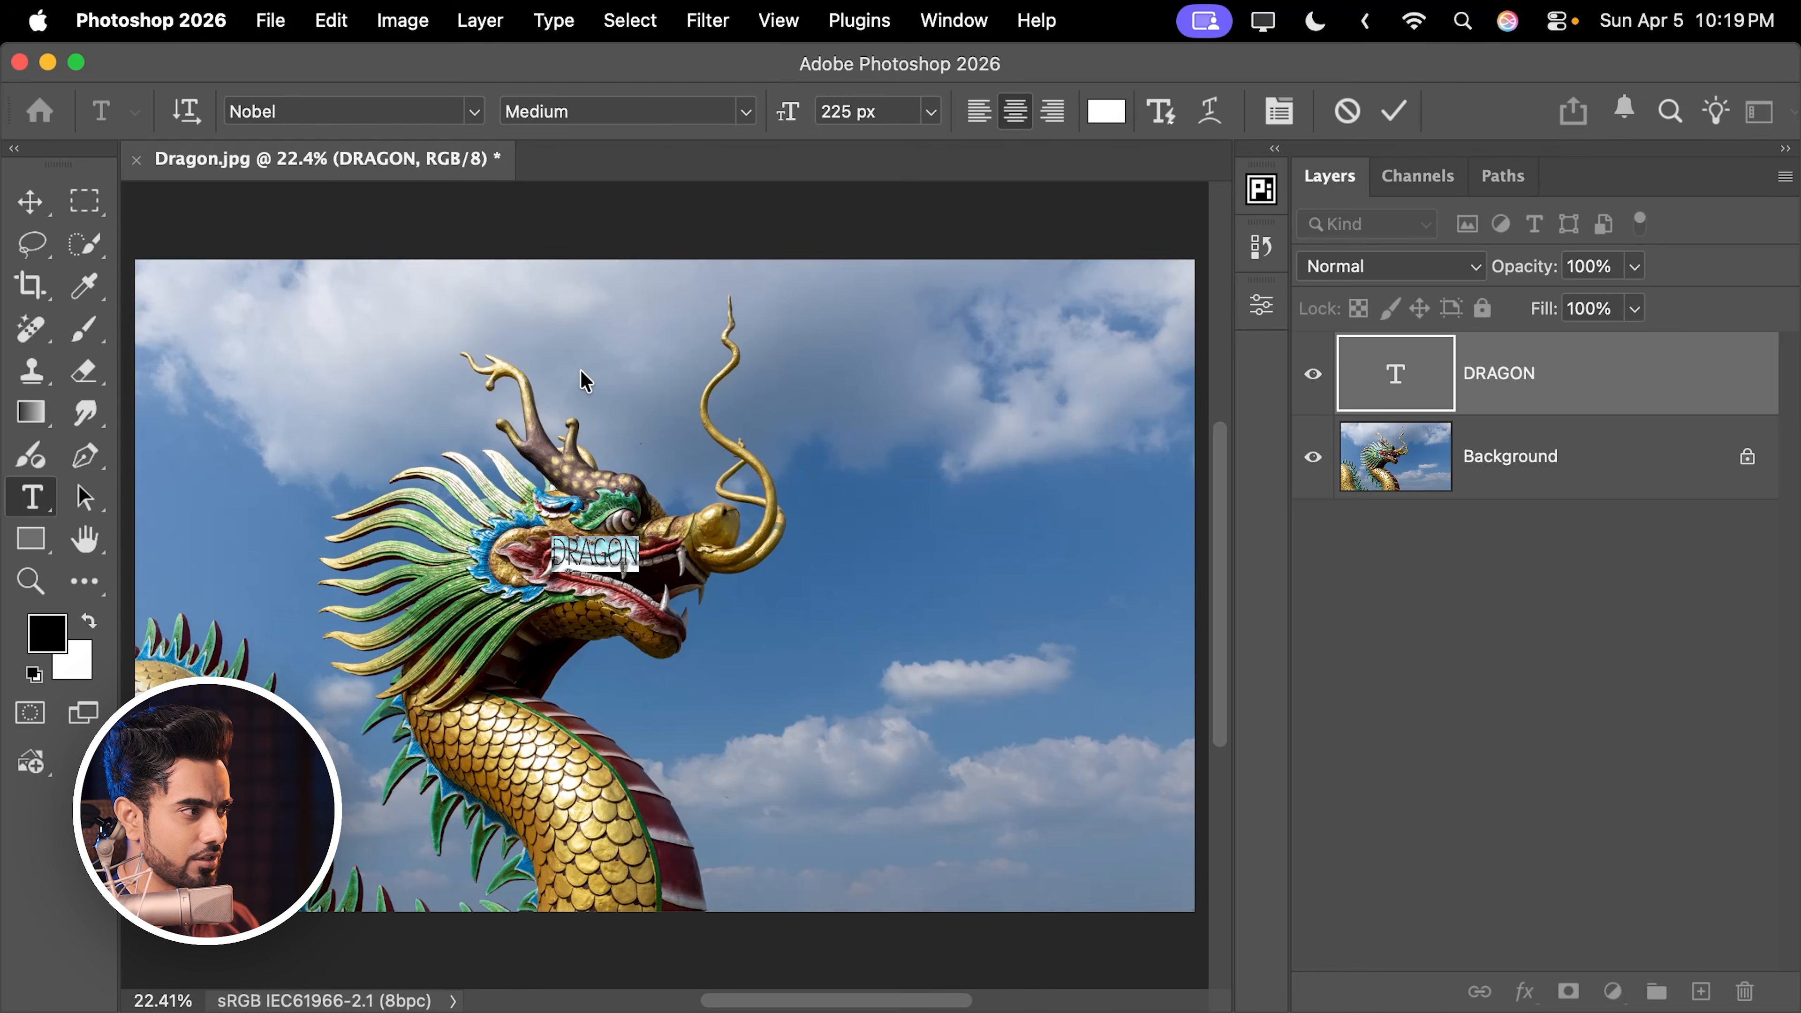
left_click(747, 113)
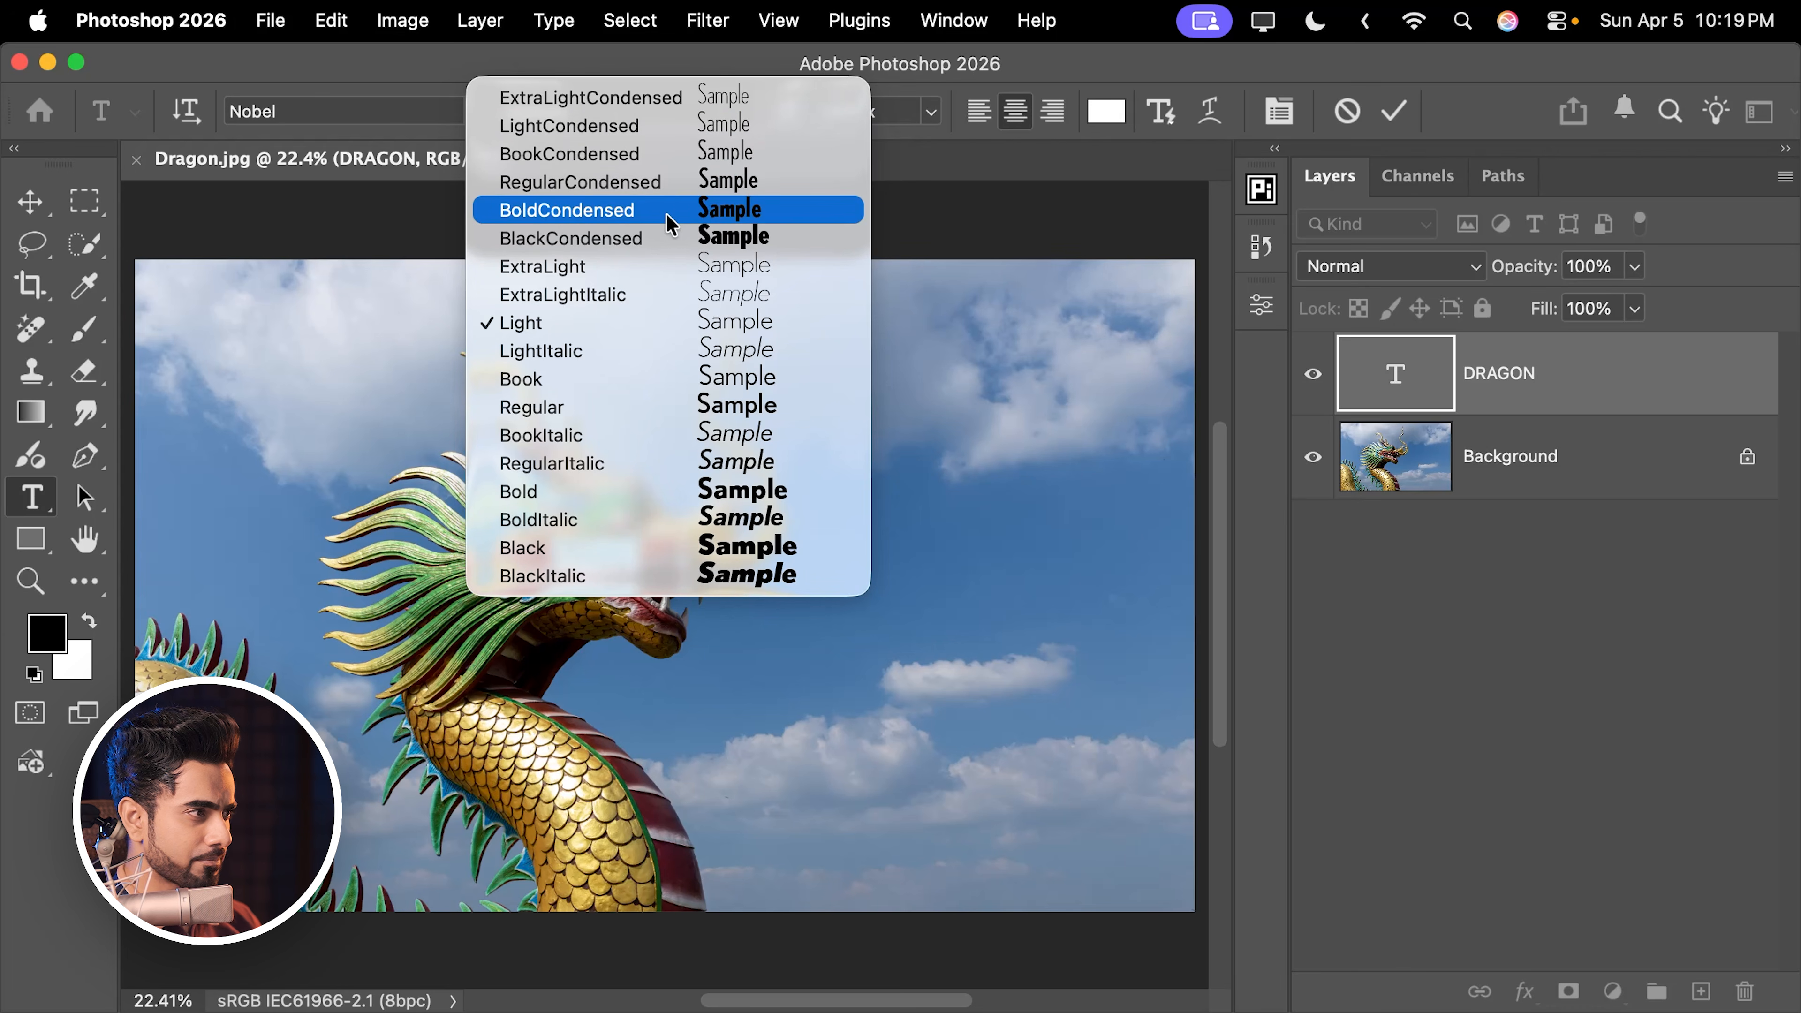
left_click(679, 212)
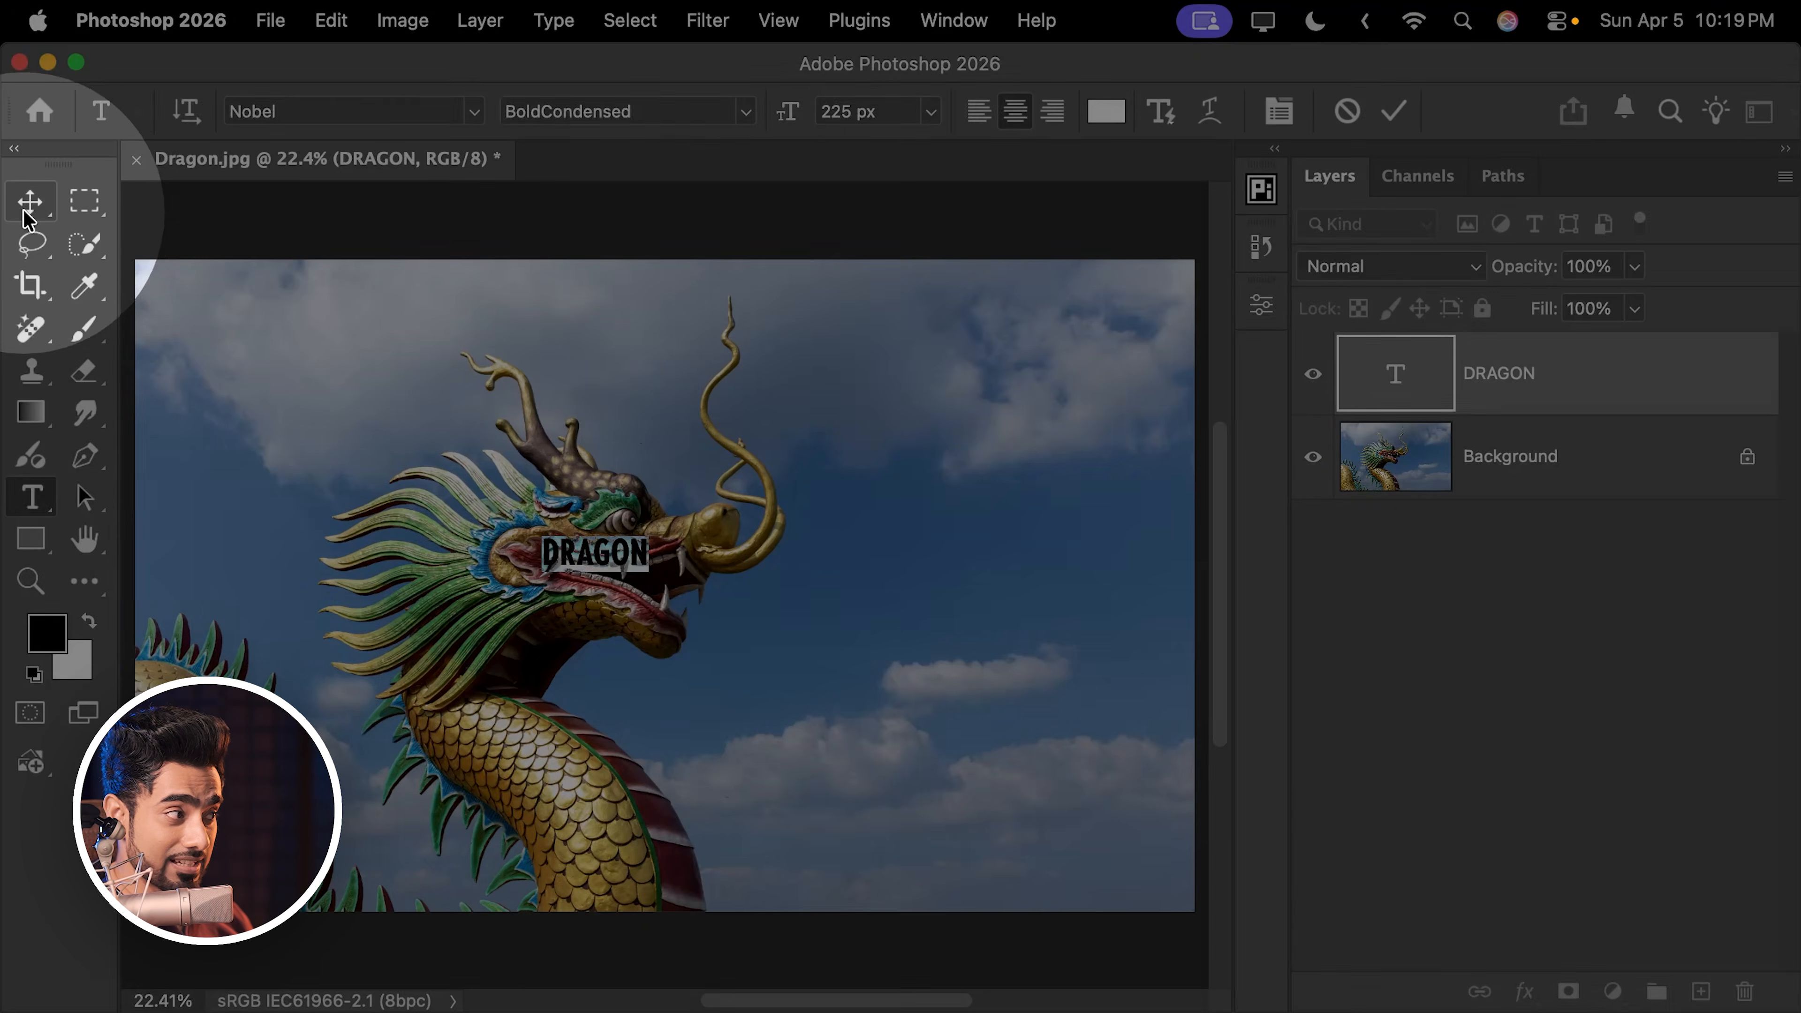
- Move the DRAGON text slightly down toward the dragon's jaw with the Move tool and enlarge it with Free Transform to cover the face
left_click(32, 207)
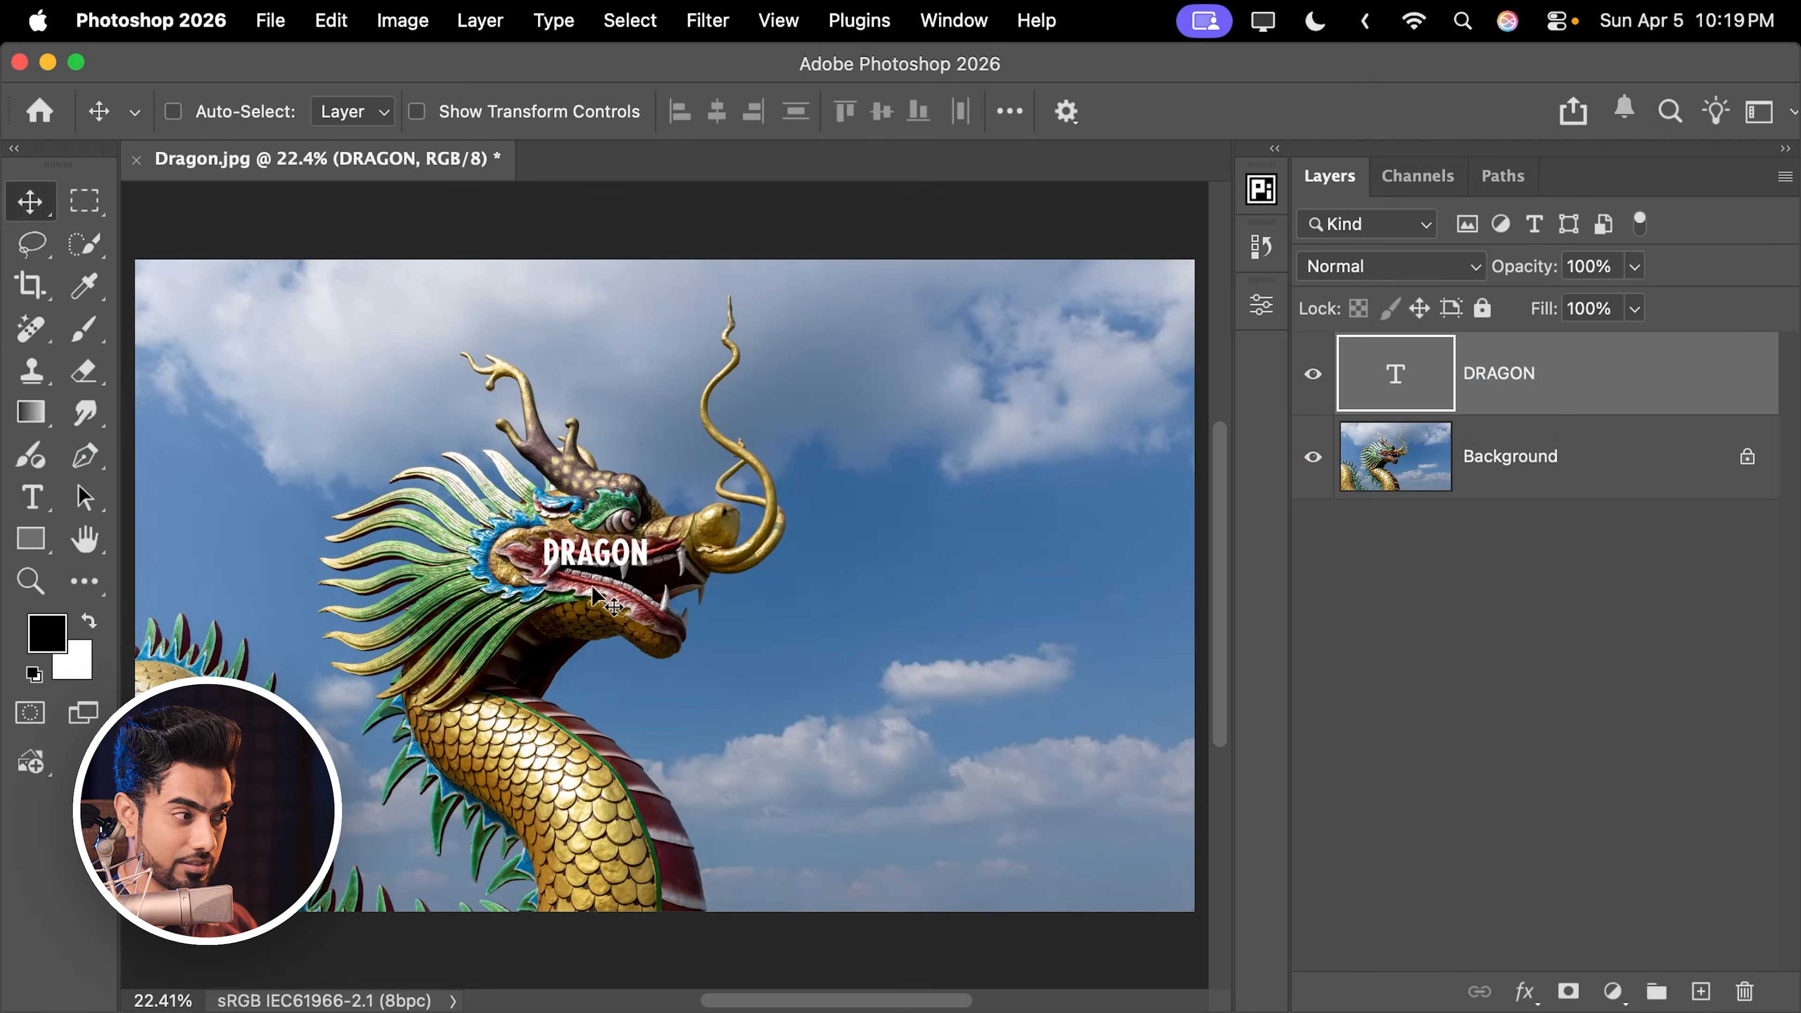
left_click_drag(599, 560, 494, 589)
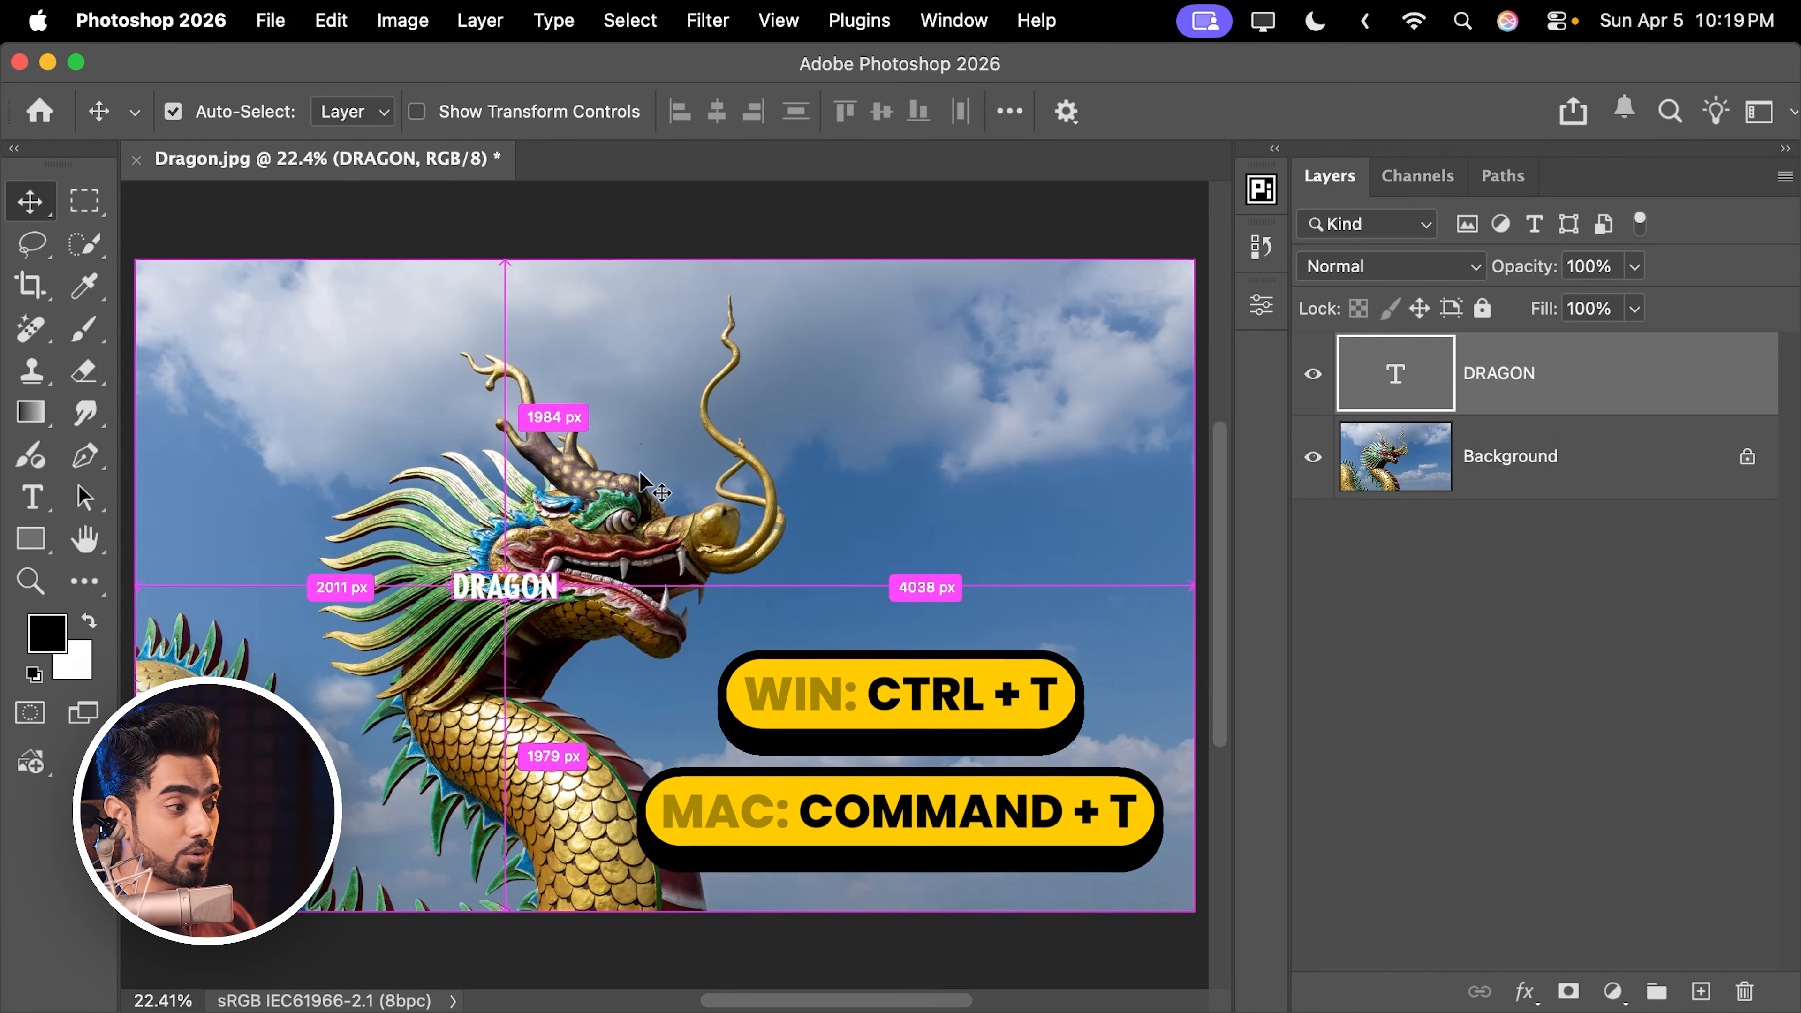
key("super+t")
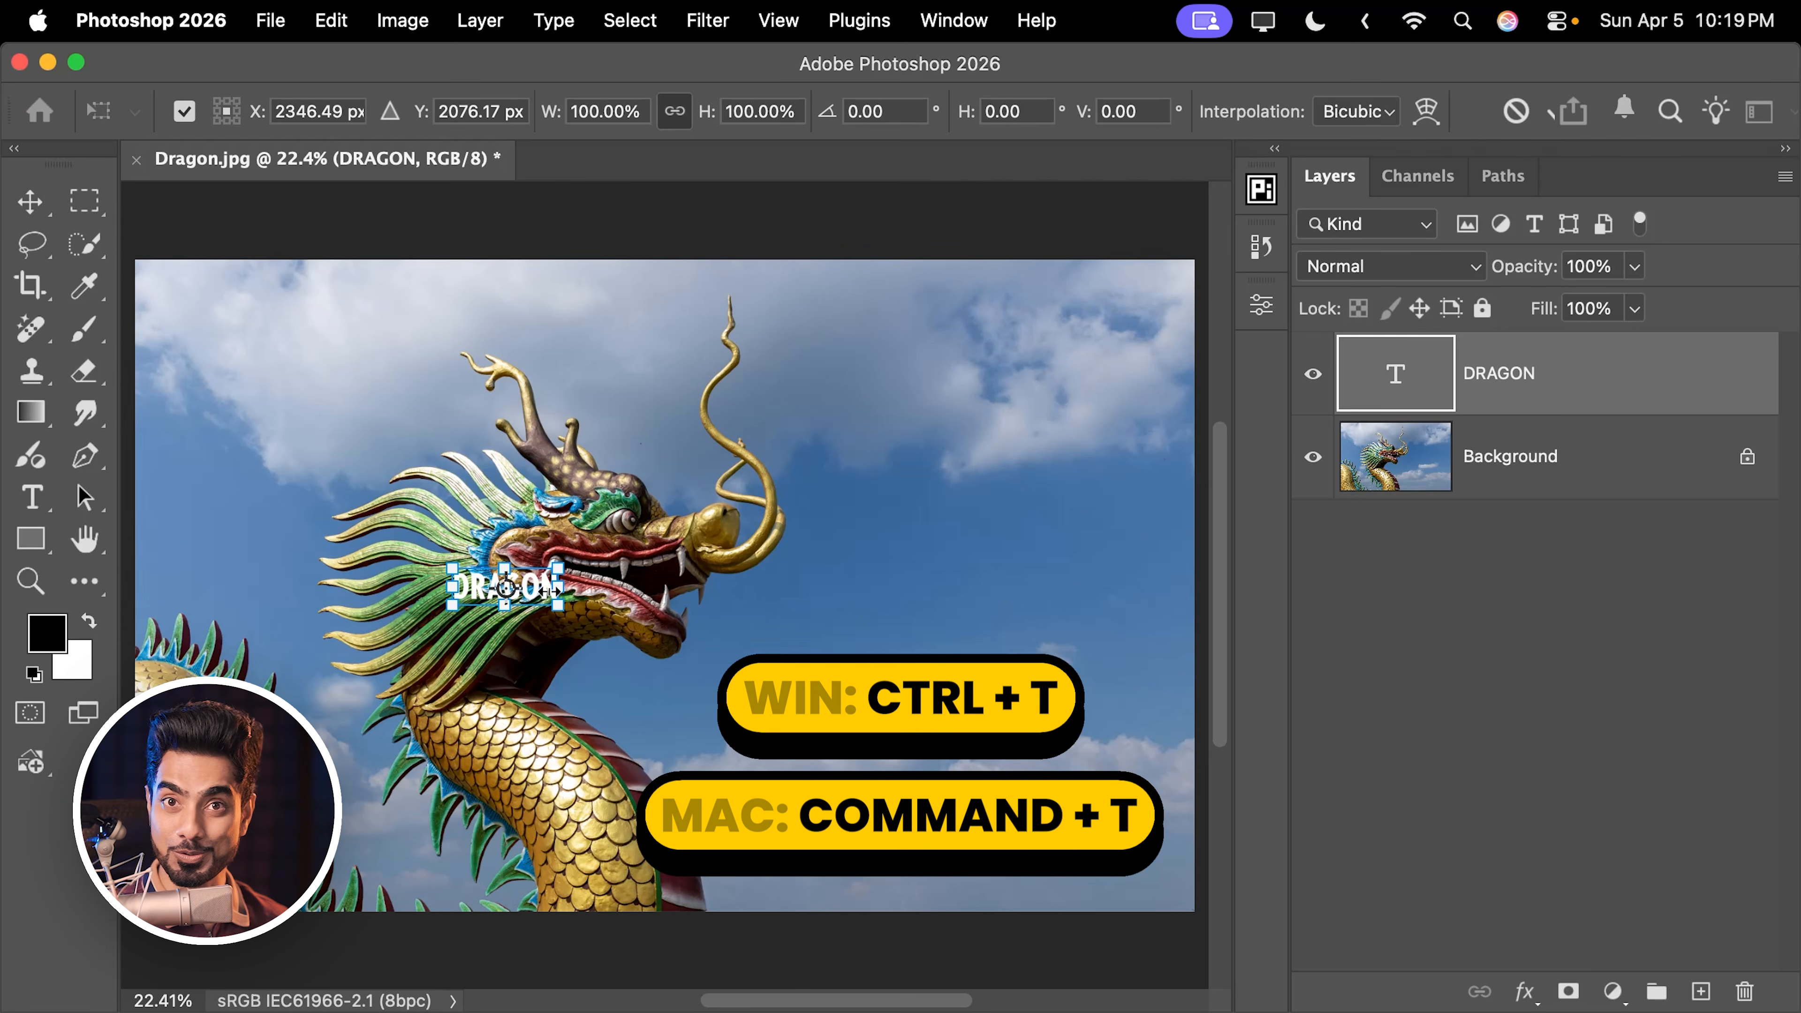
left_click_drag(561, 566, 819, 441)
key("Return")
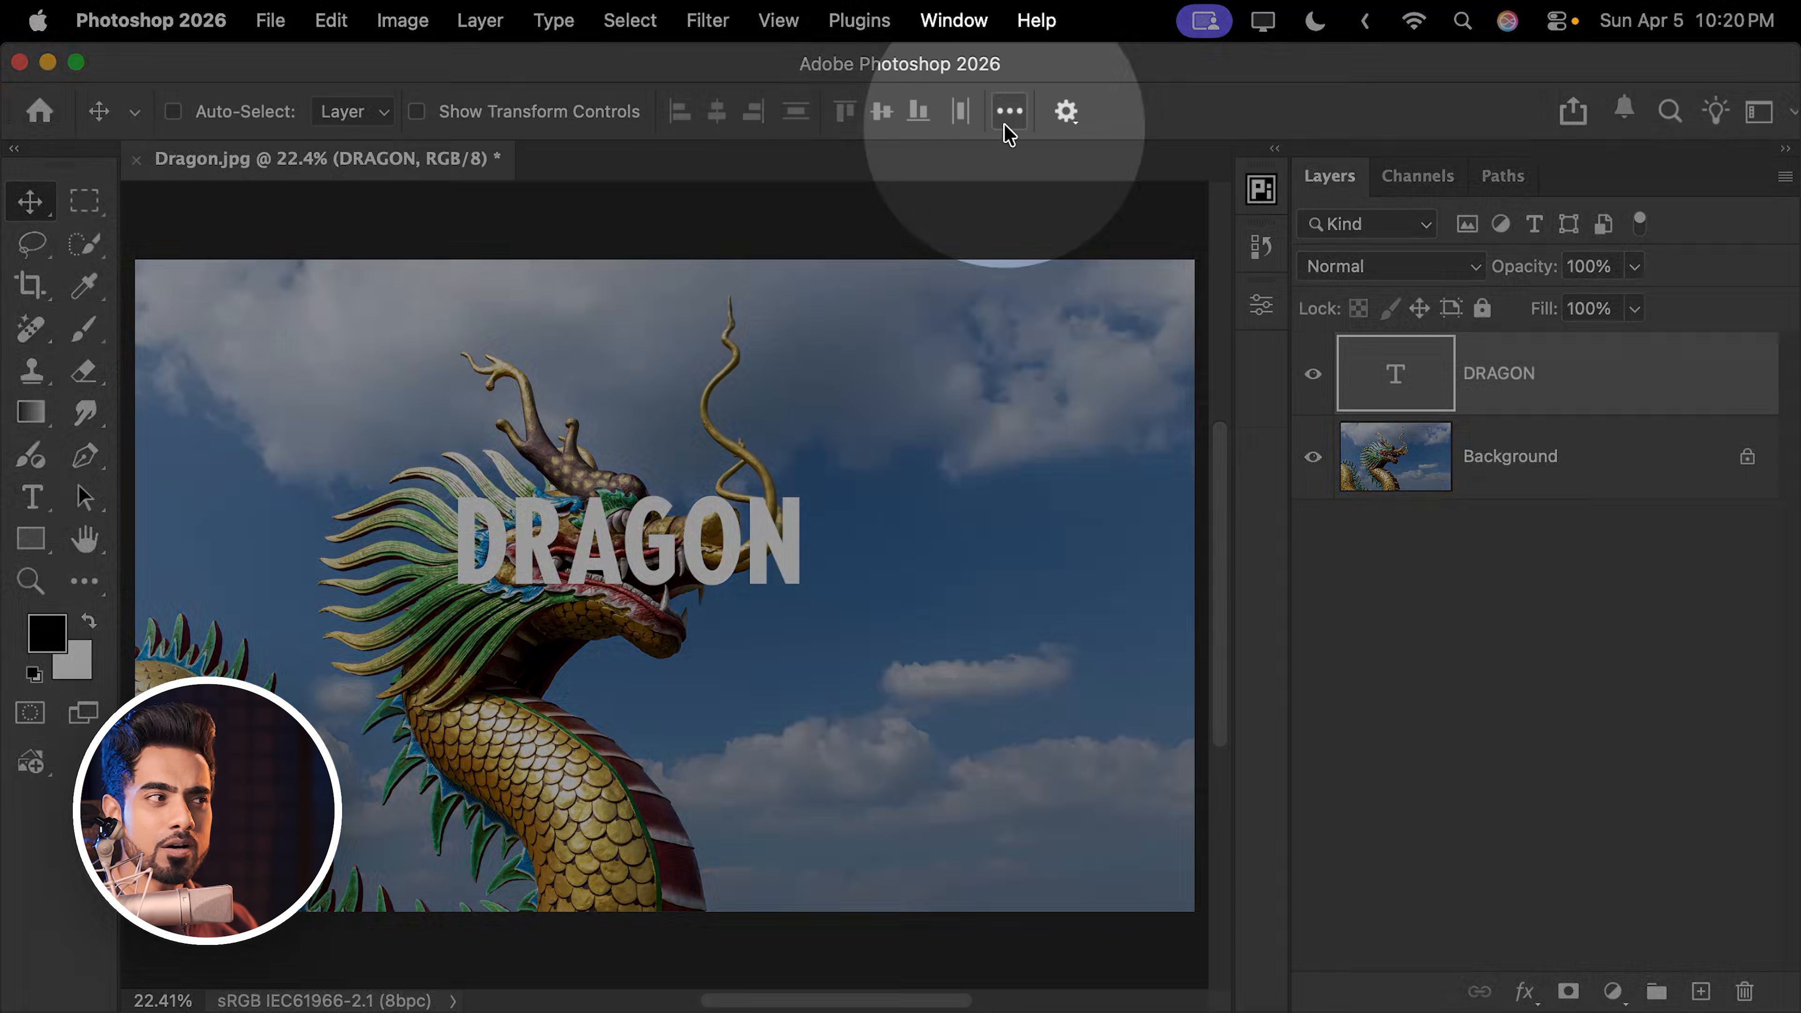
- Review the Move tool's Align To choices and keep Selection
left_click(1008, 111)
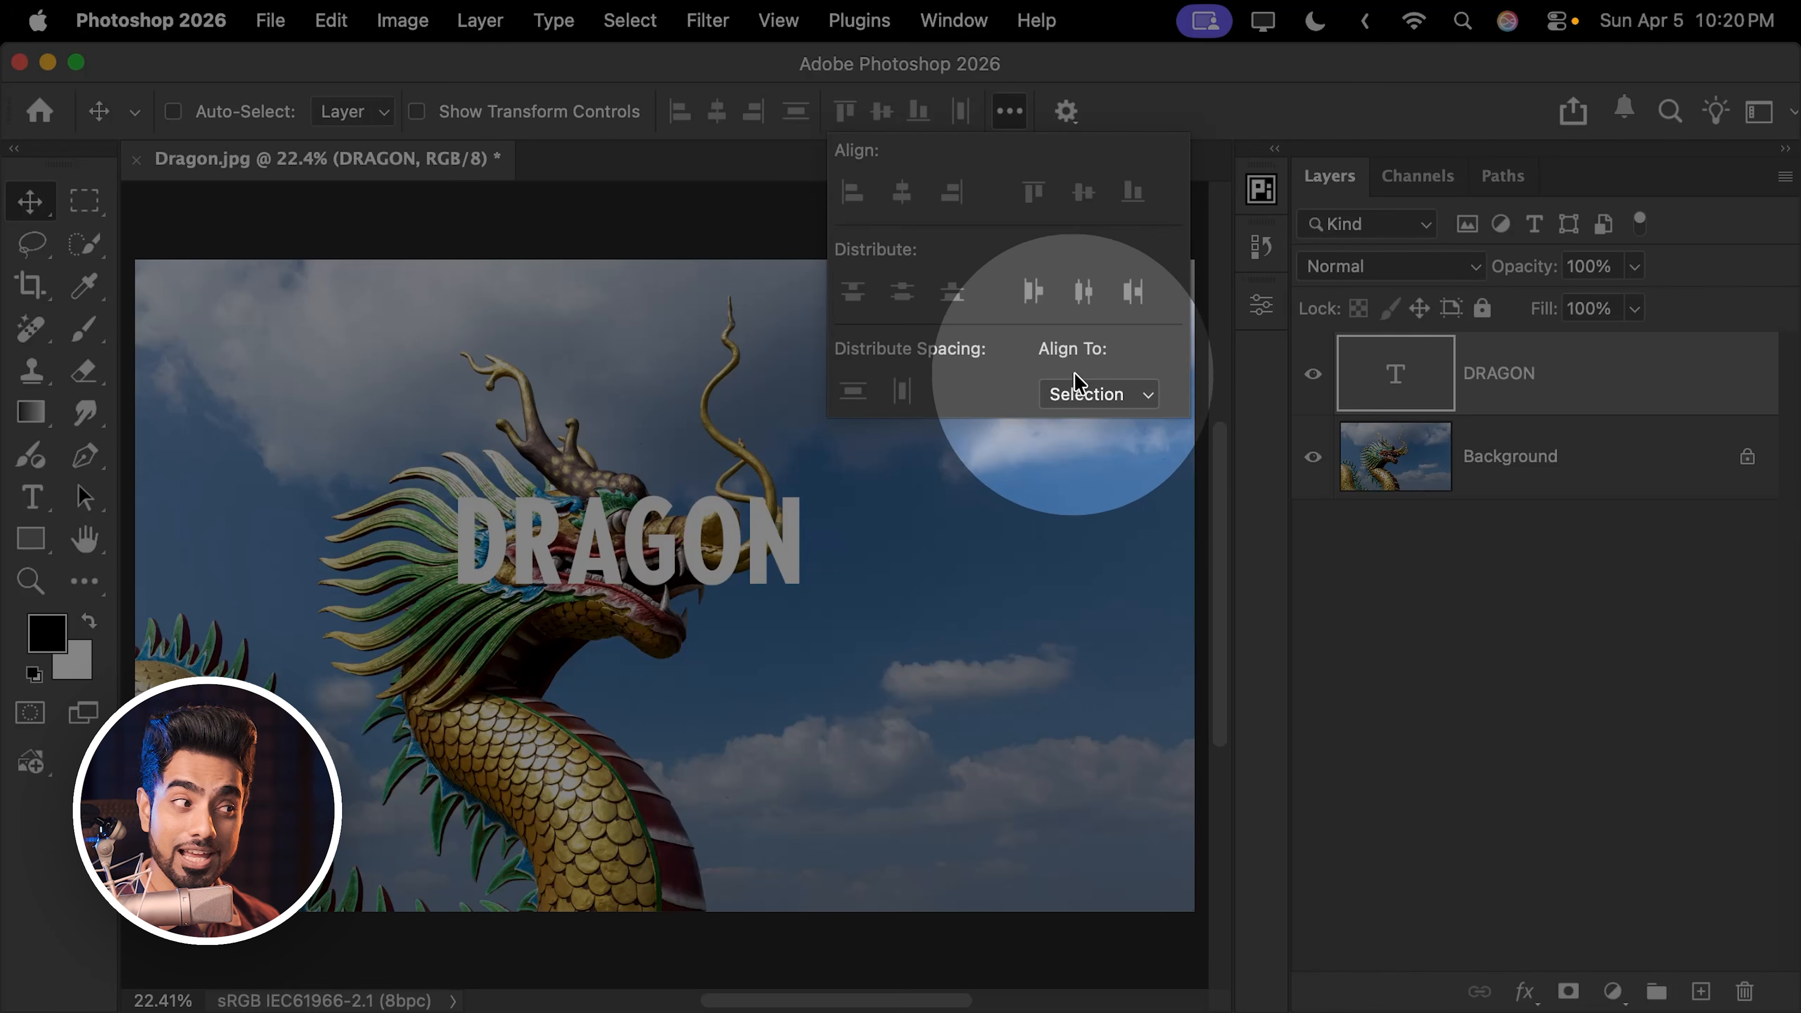
left_click(1097, 394)
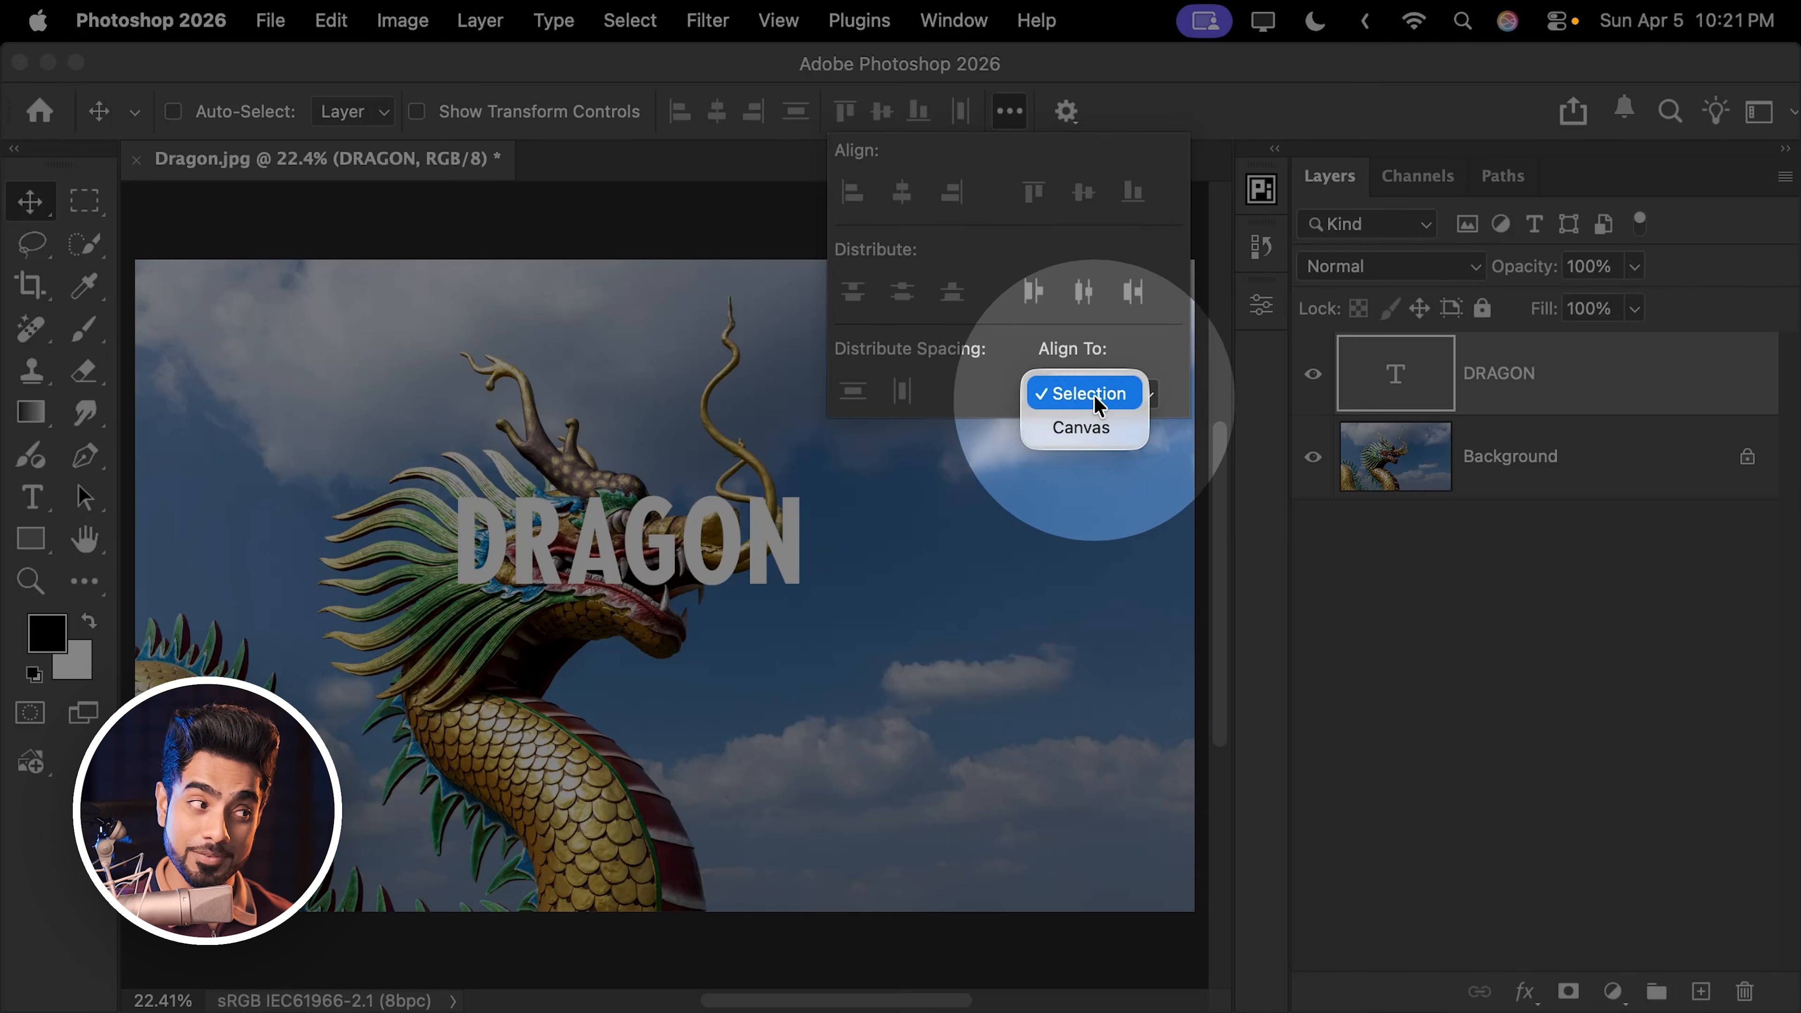
left_click(1093, 395)
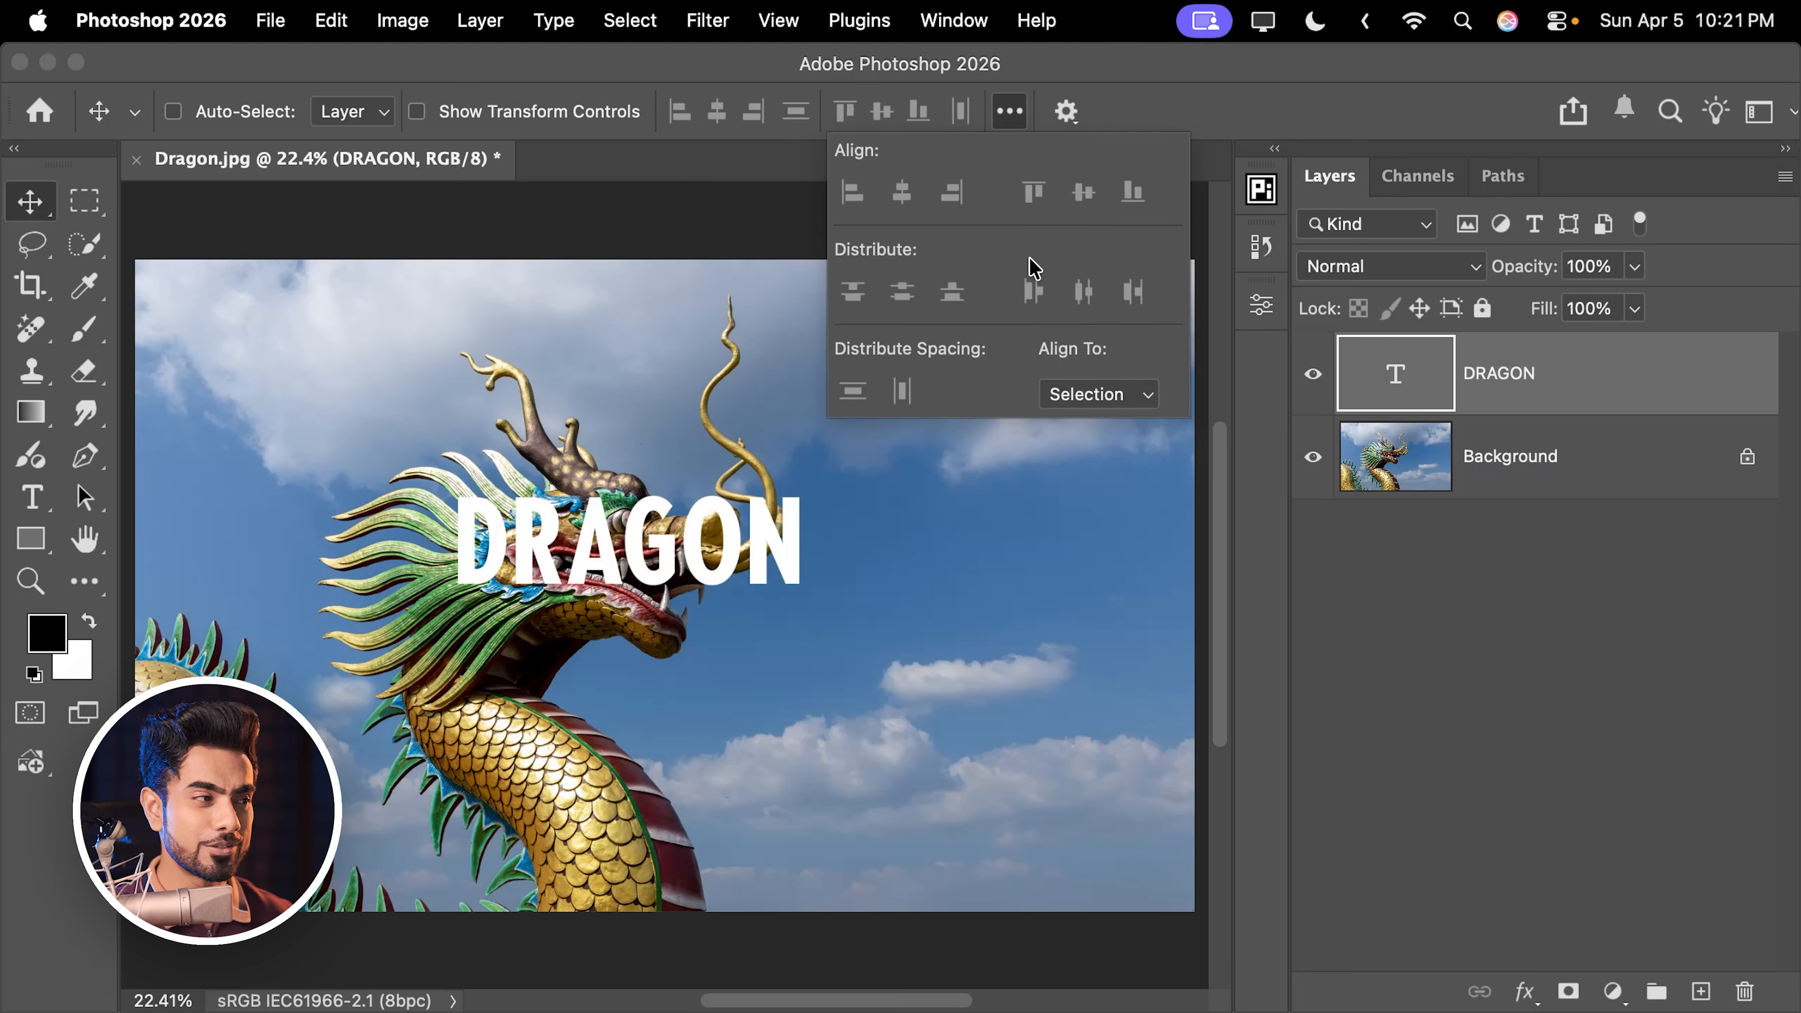
left_click(1005, 122)
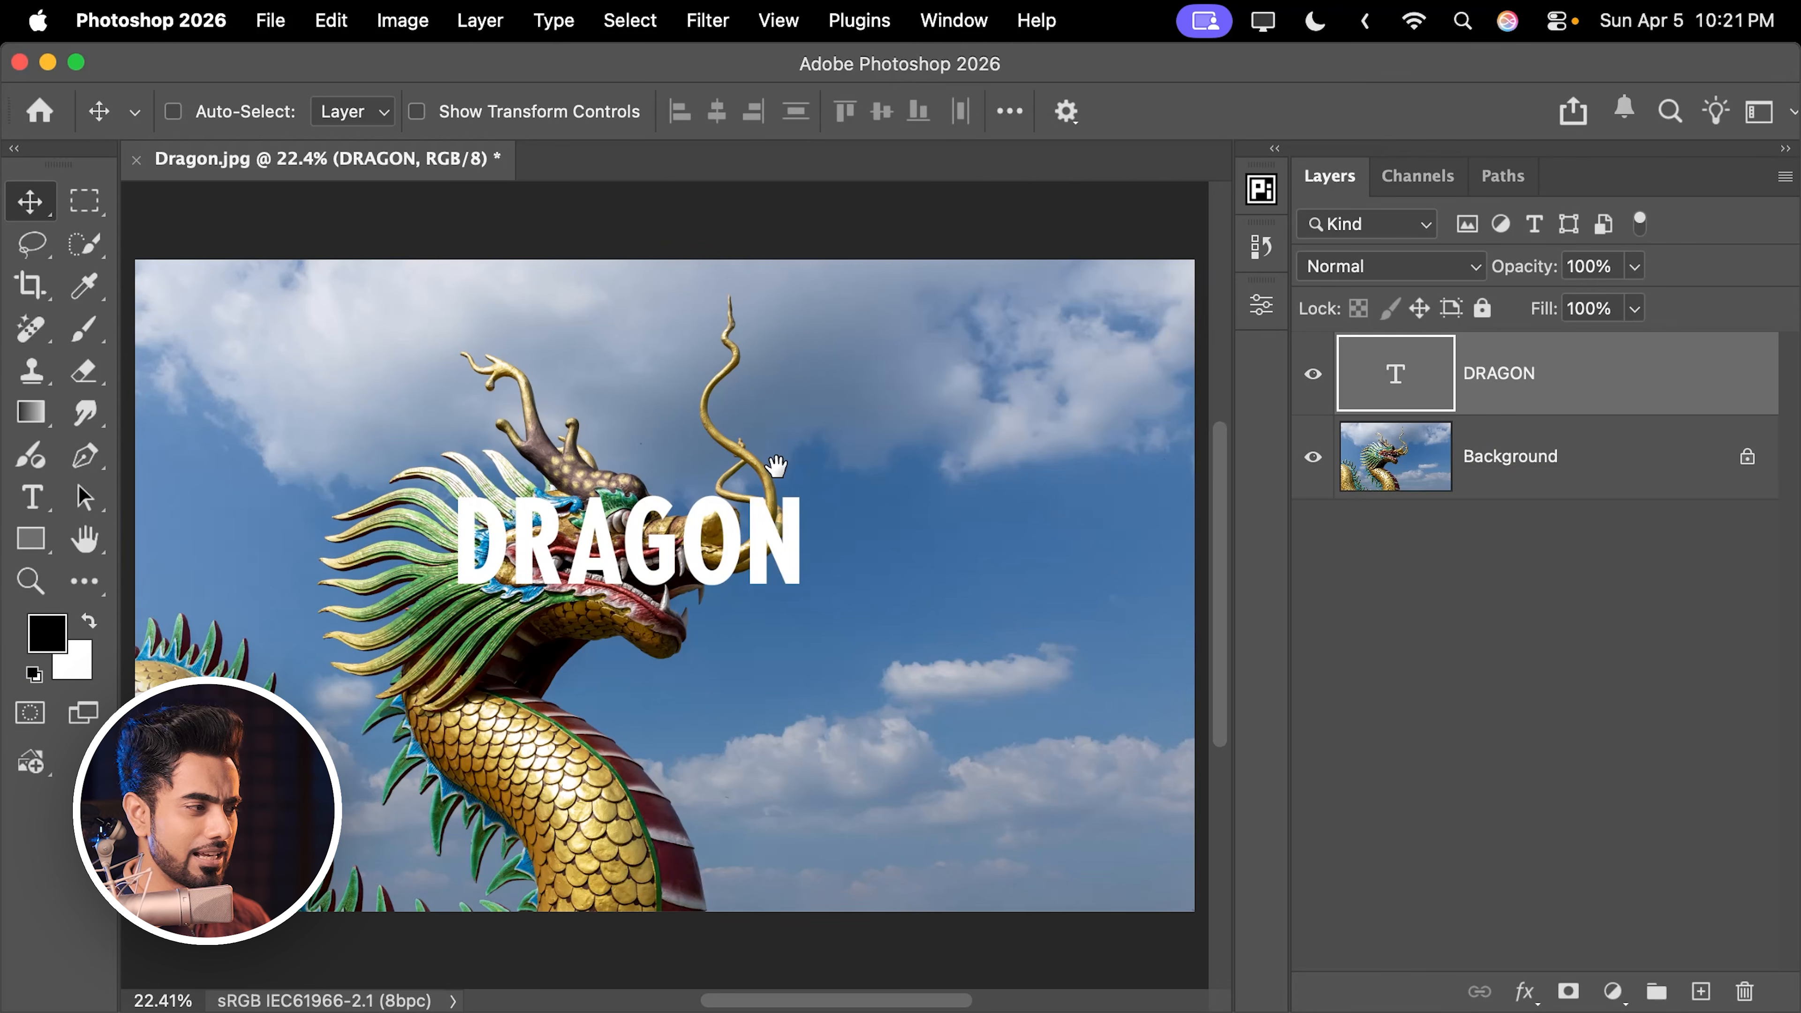
- Centre the DRAGON text horizontally within a rectangular marquee running from the dragon's face to the photo's right edge, and deselect
left_click_drag(777, 465, 504, 593)
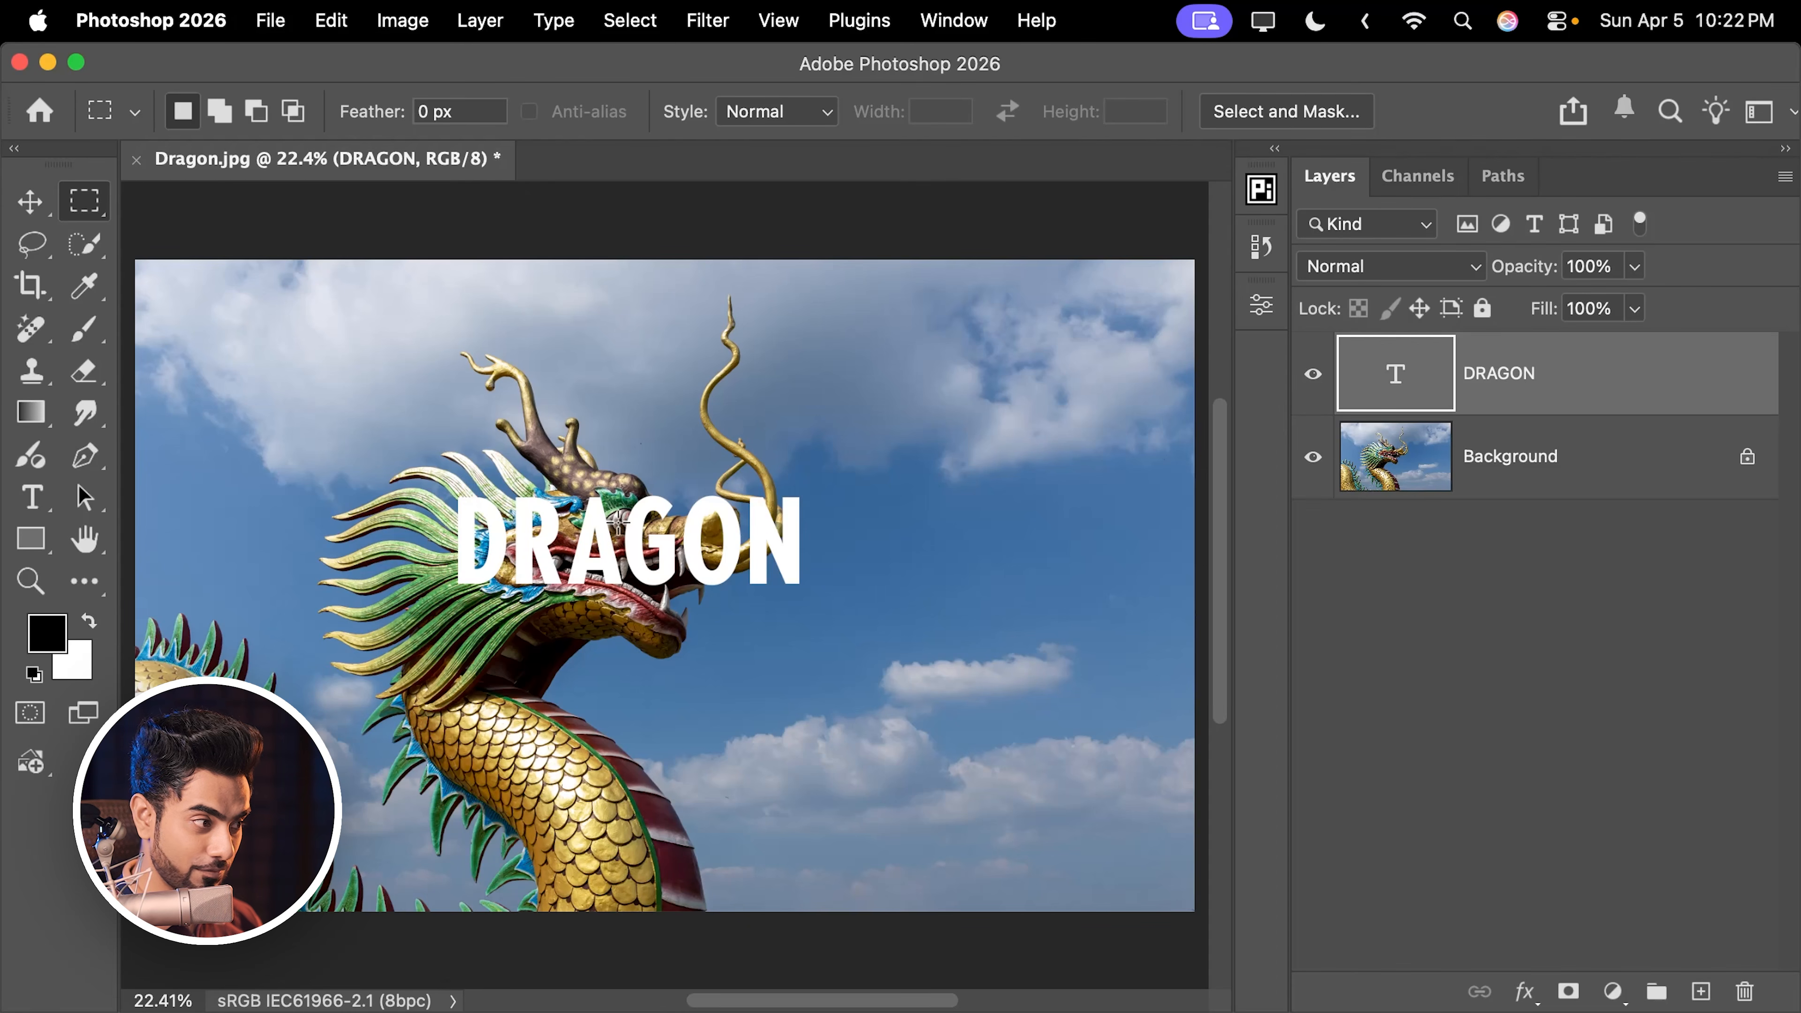
left_click_drag(619, 517, 1210, 644)
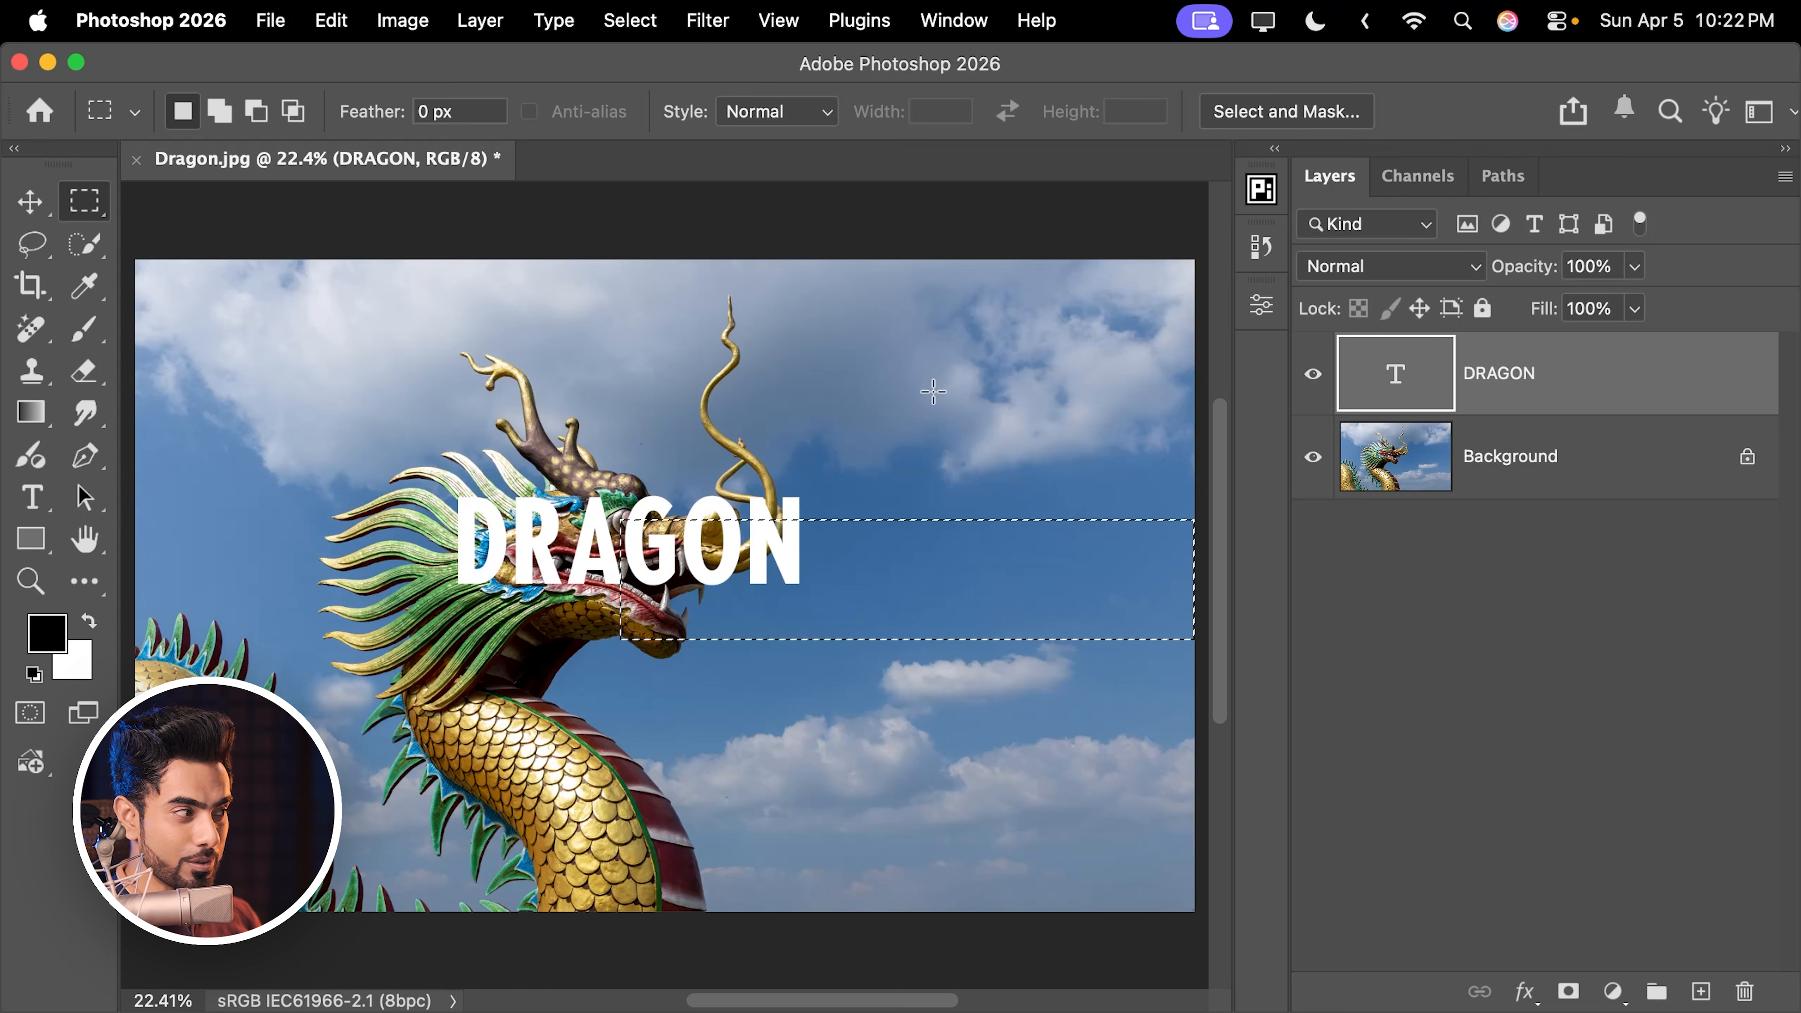
left_click(35, 206)
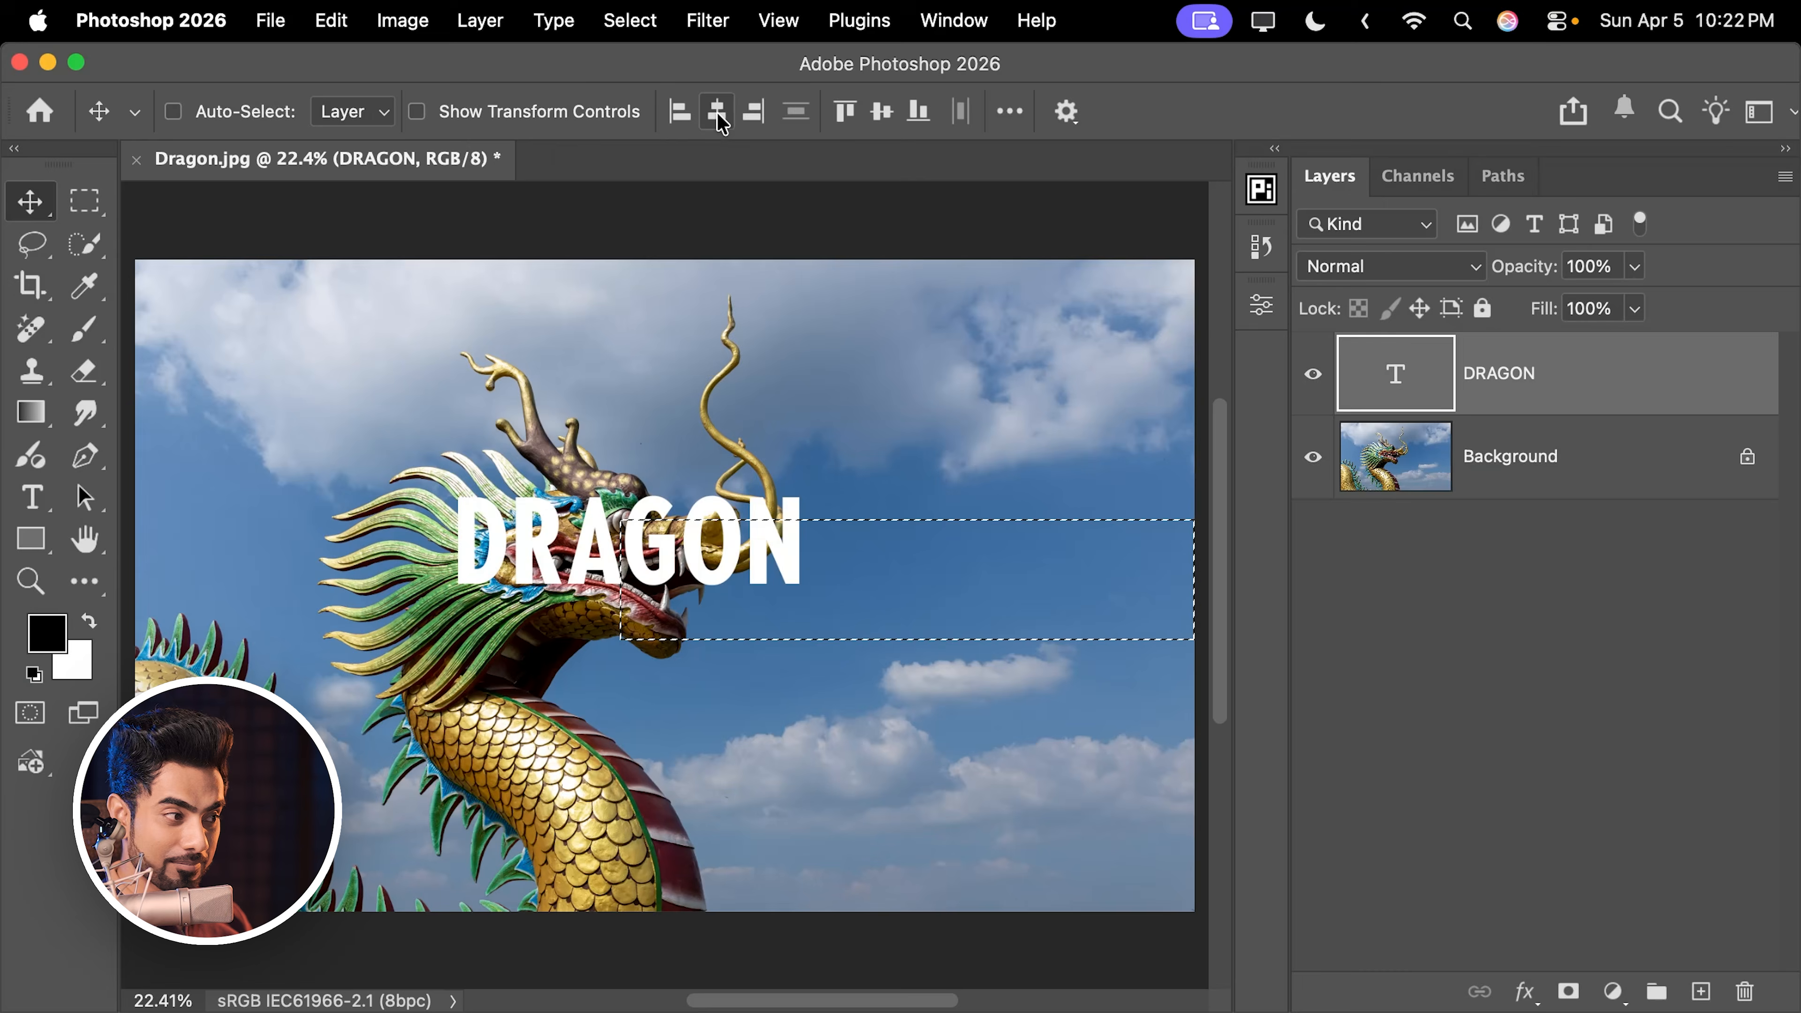
left_click(718, 113)
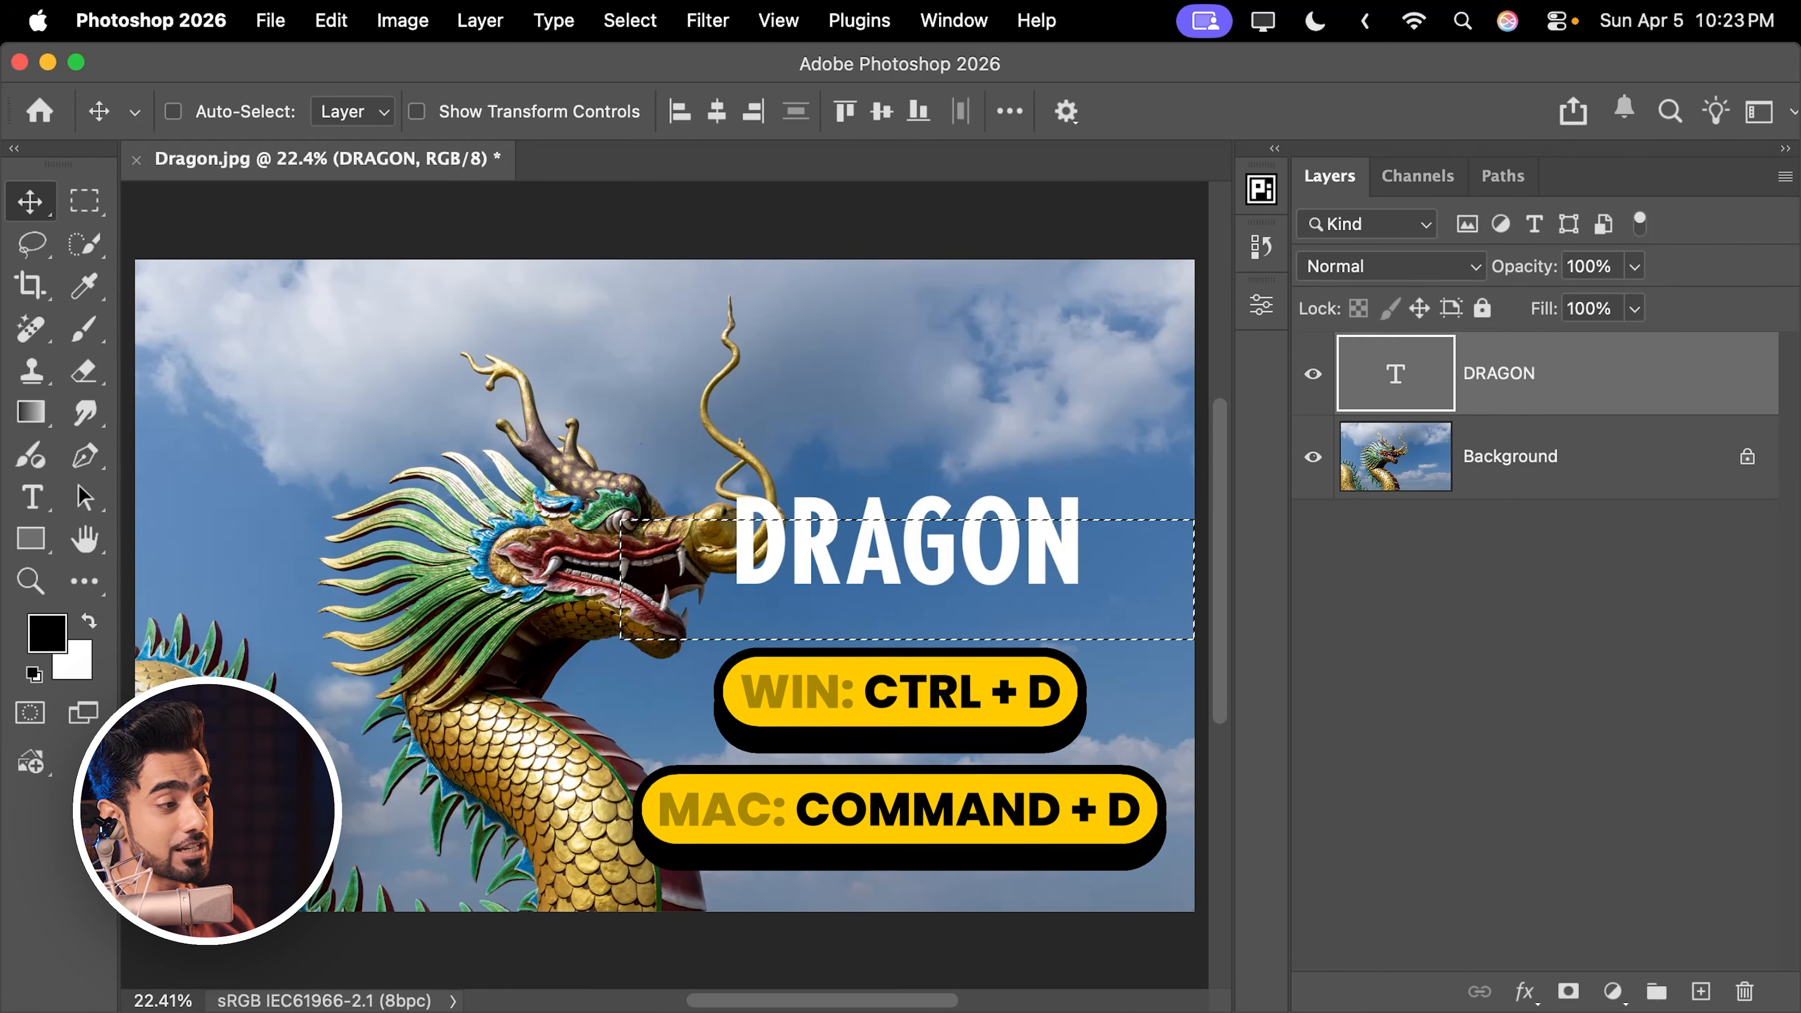
key("super")
key("super+d")
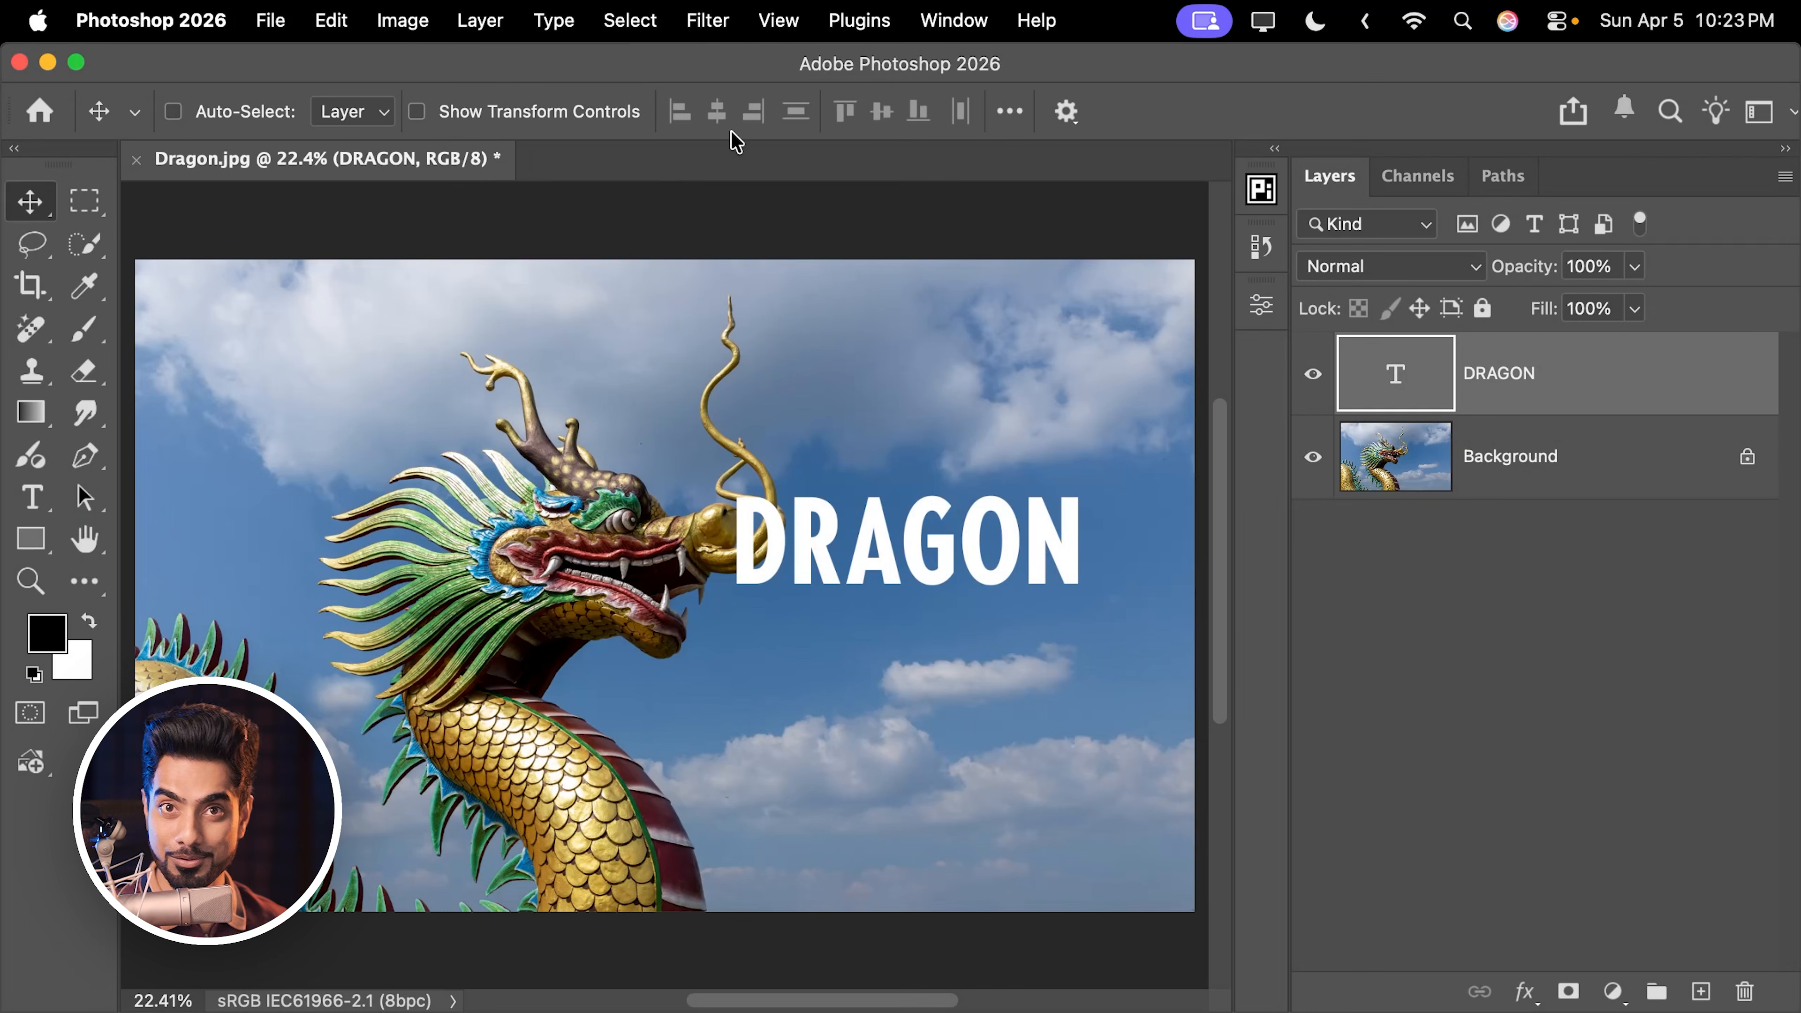
- Make a thin rectangular marquee selection across the DRAGON text, from the dragon's snout to the photo's right edge
left_click(1010, 112)
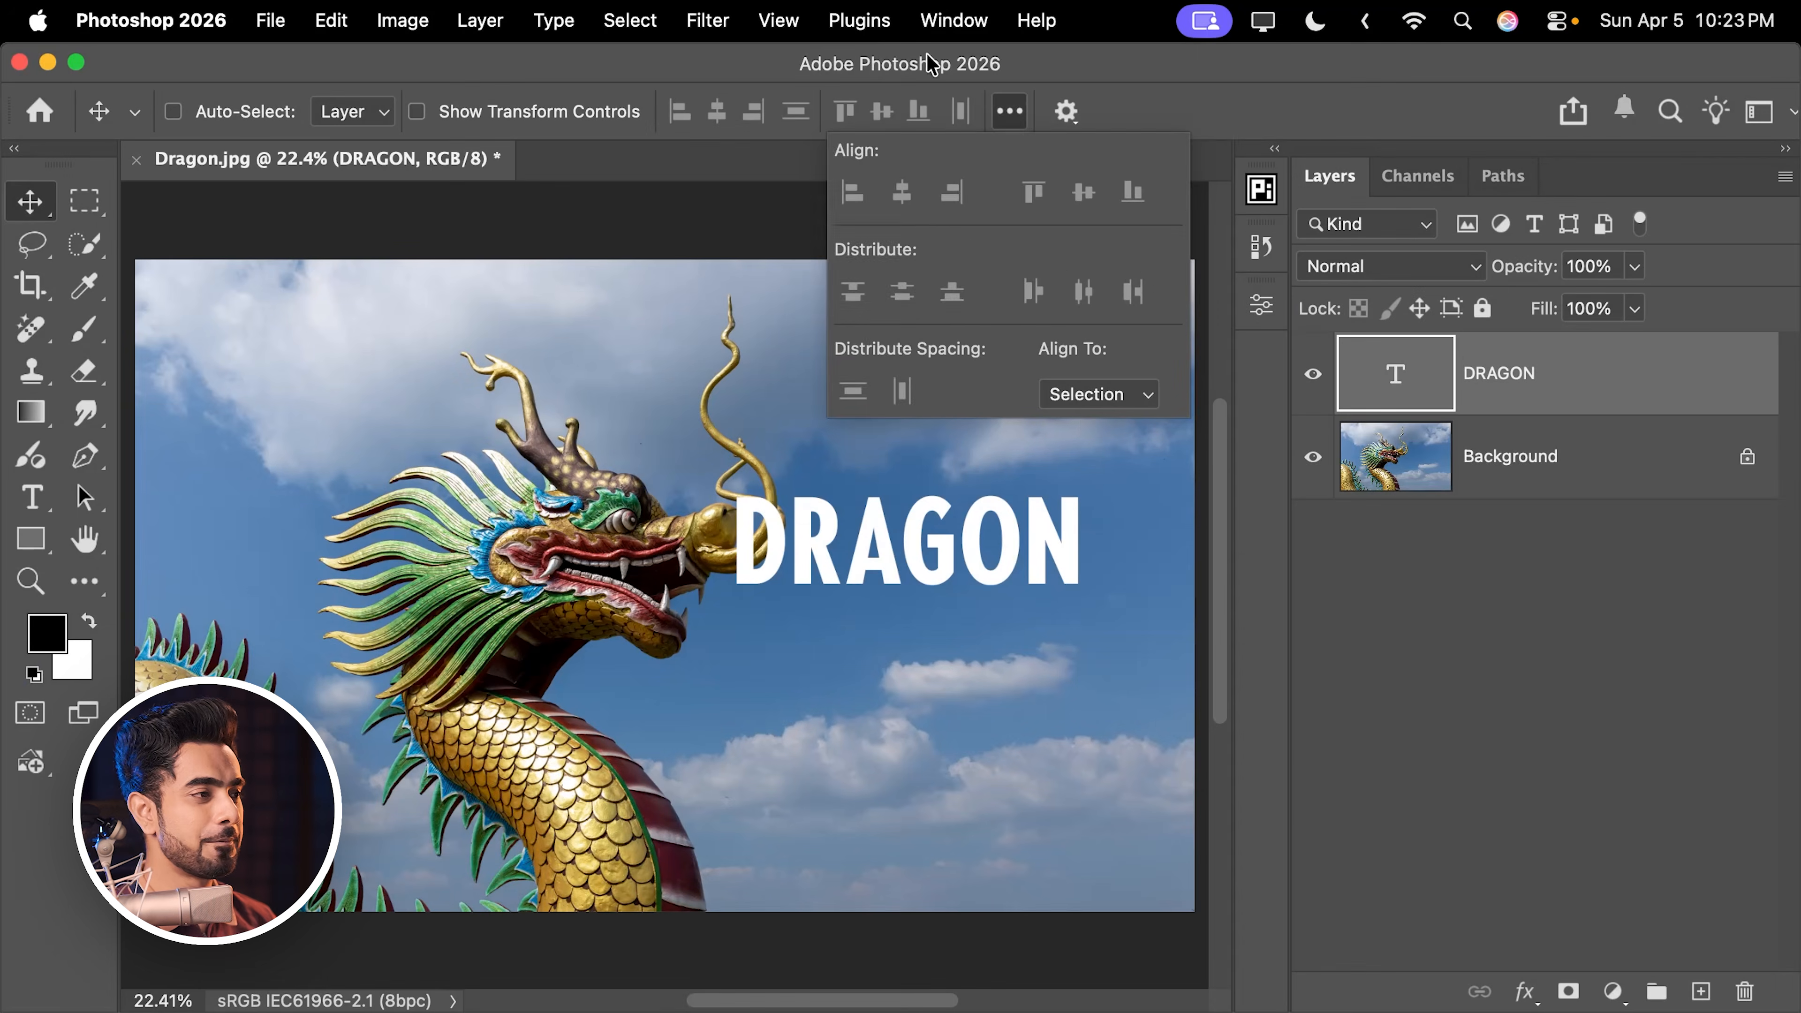
left_click(1014, 108)
left_click(97, 215)
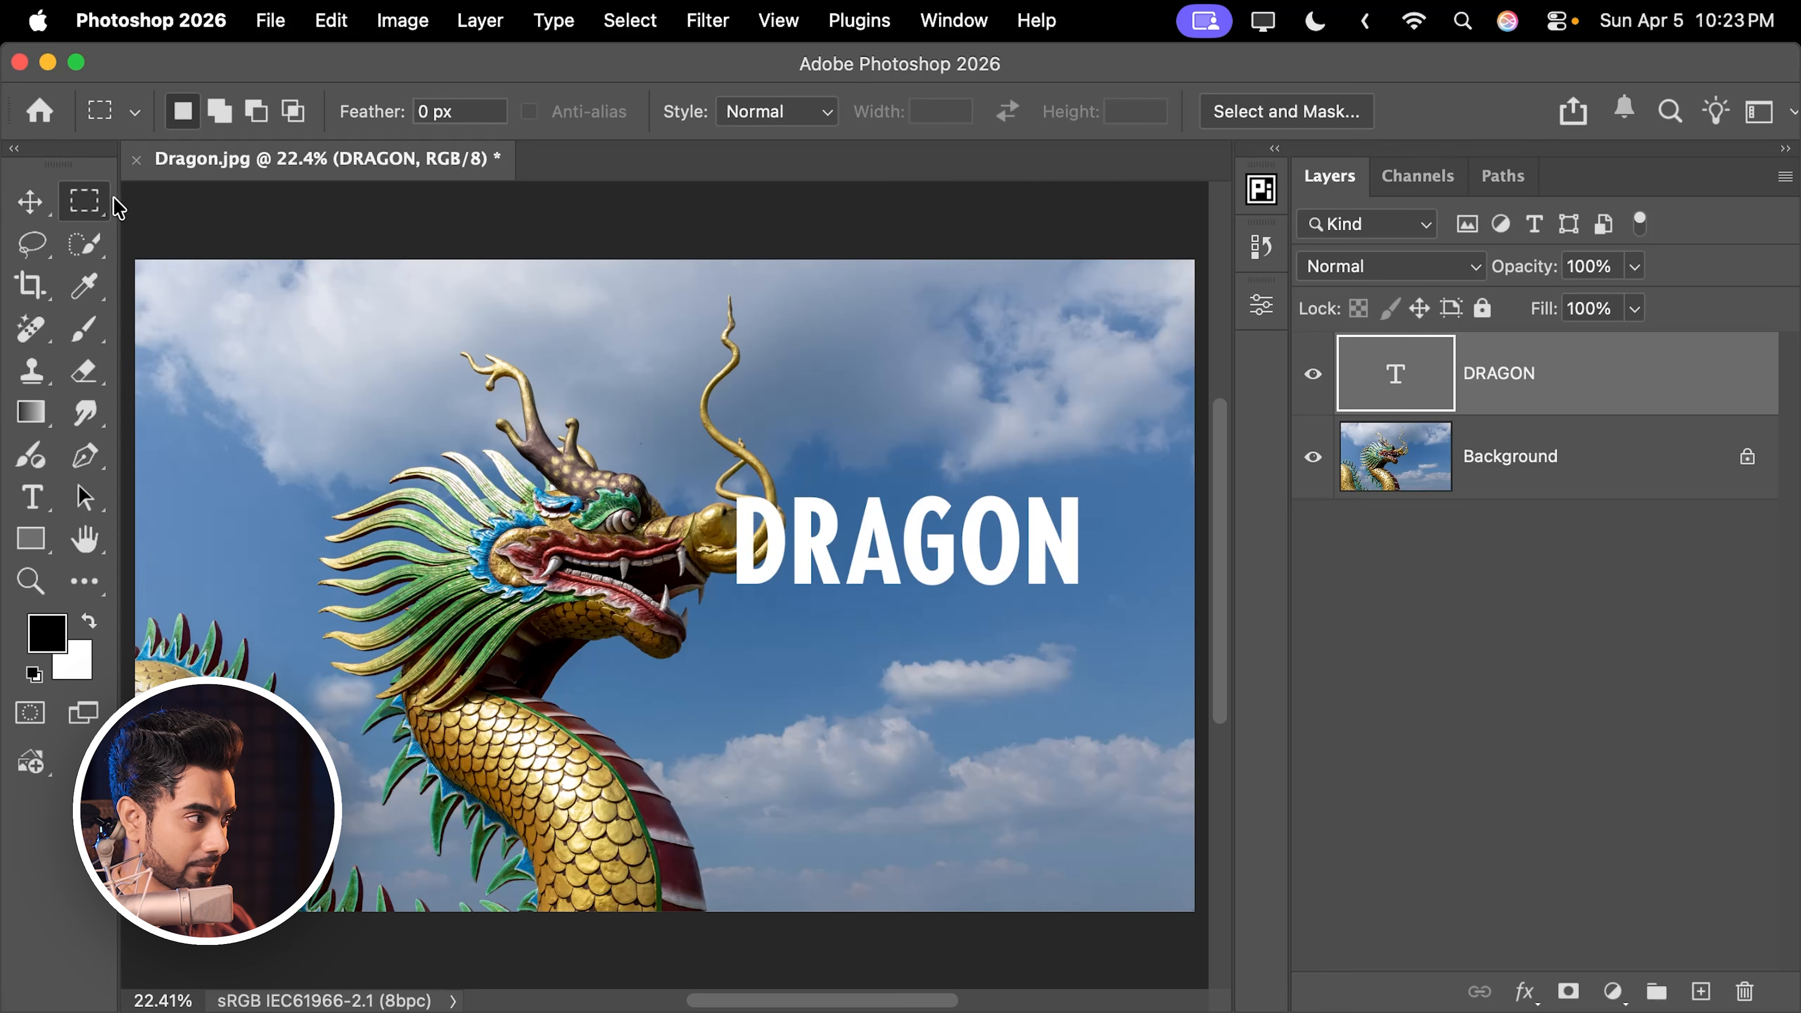
right_click(98, 213)
left_click(165, 203)
left_click_drag(795, 508, 545, 446)
scroll(705, 486, "up", 8)
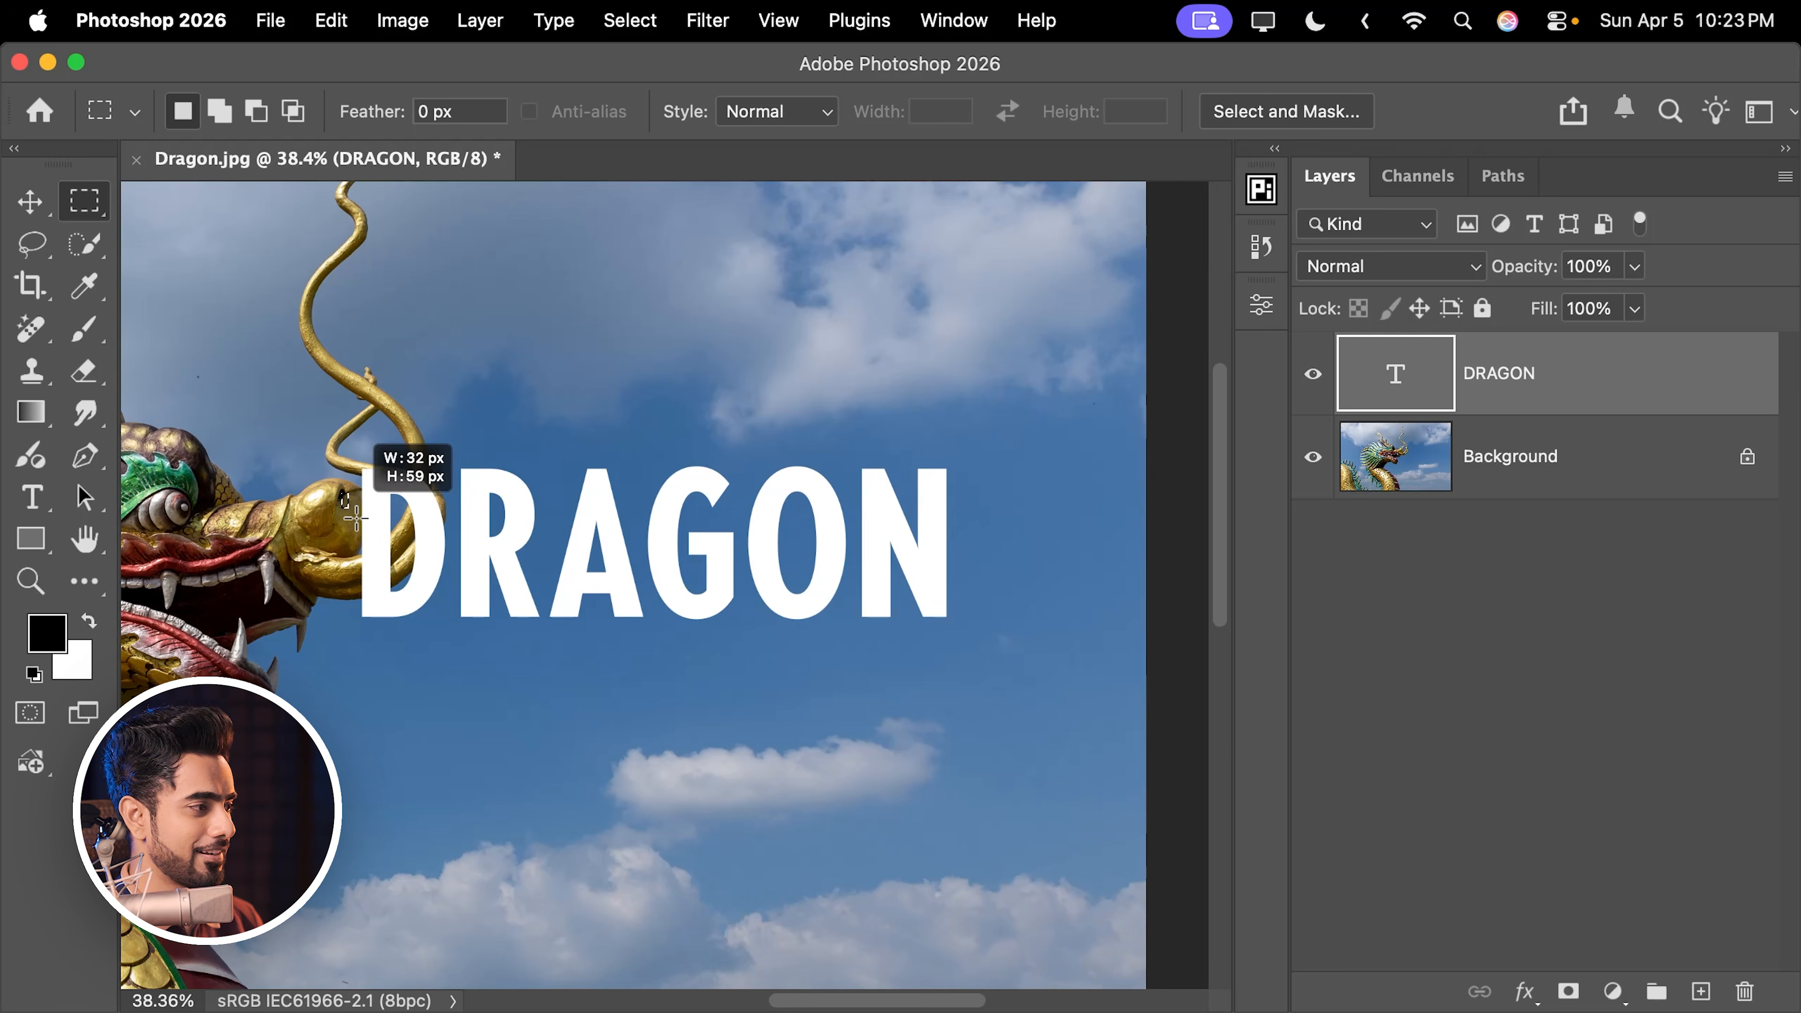
left_click_drag(354, 518, 1199, 574)
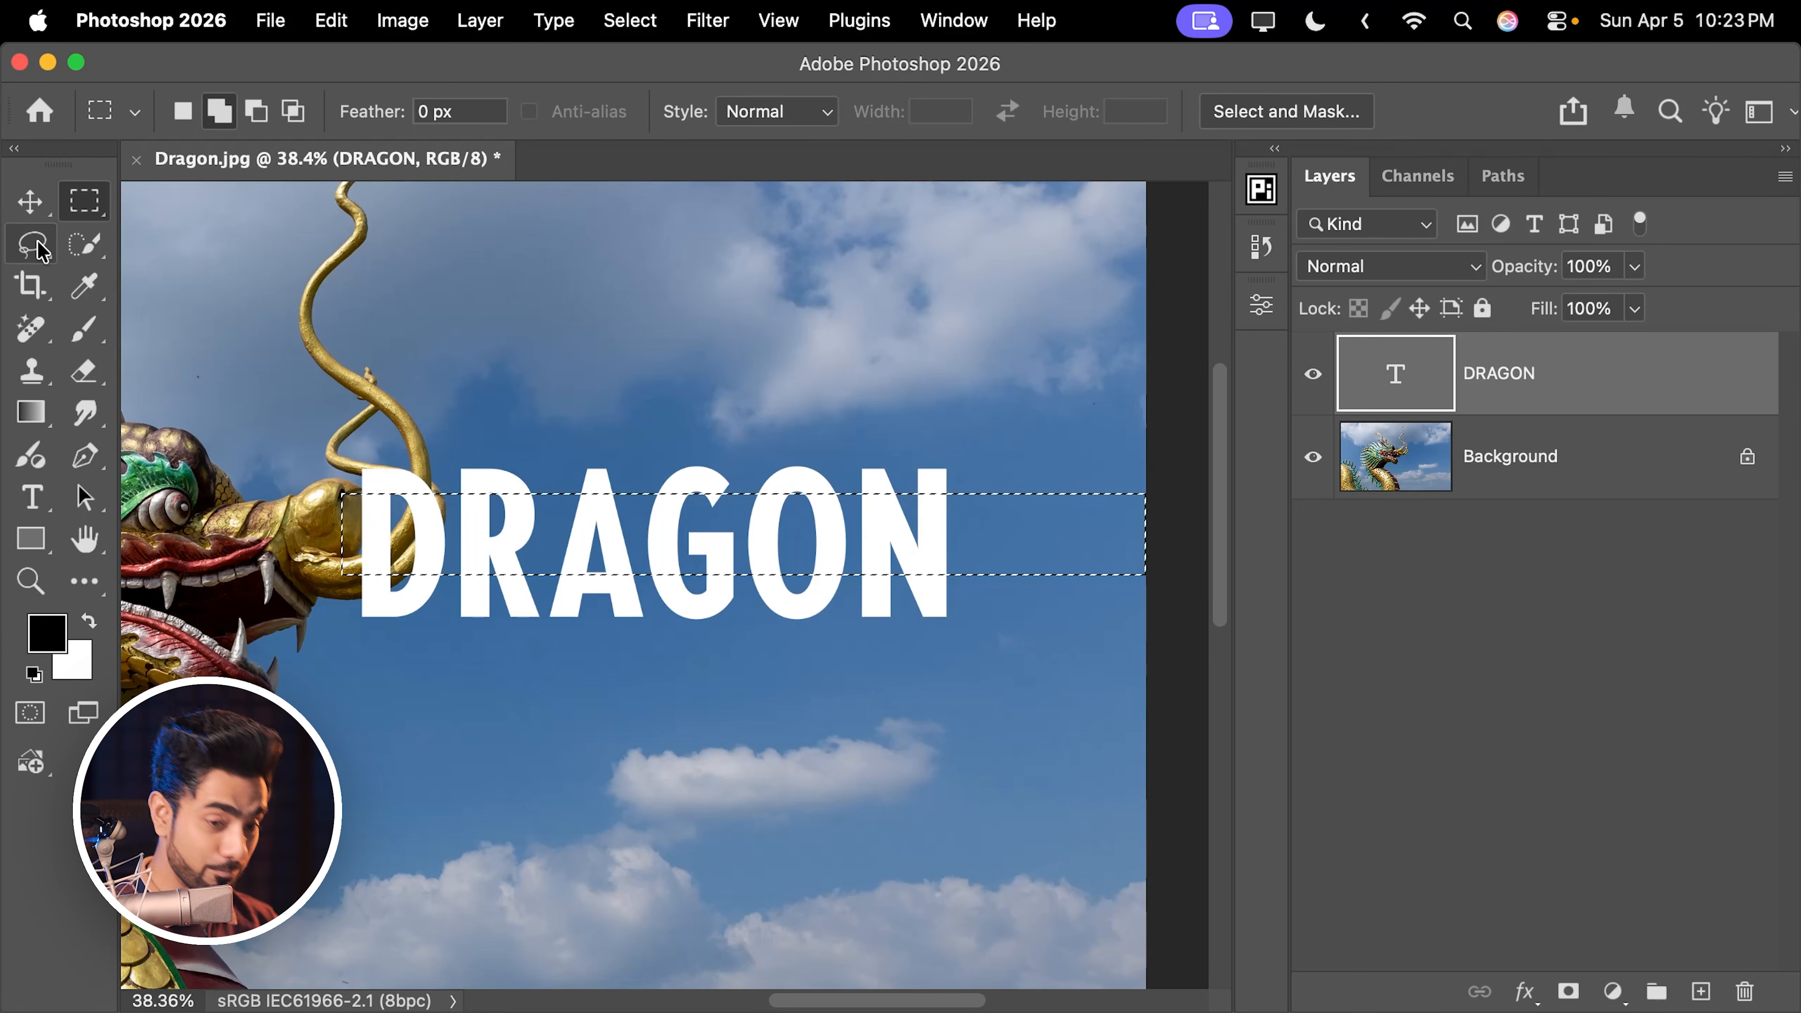
- Try the DRAGON text's edge alignments against the selection, finish with it centred horizontally and vertically, and deselect
key("v")
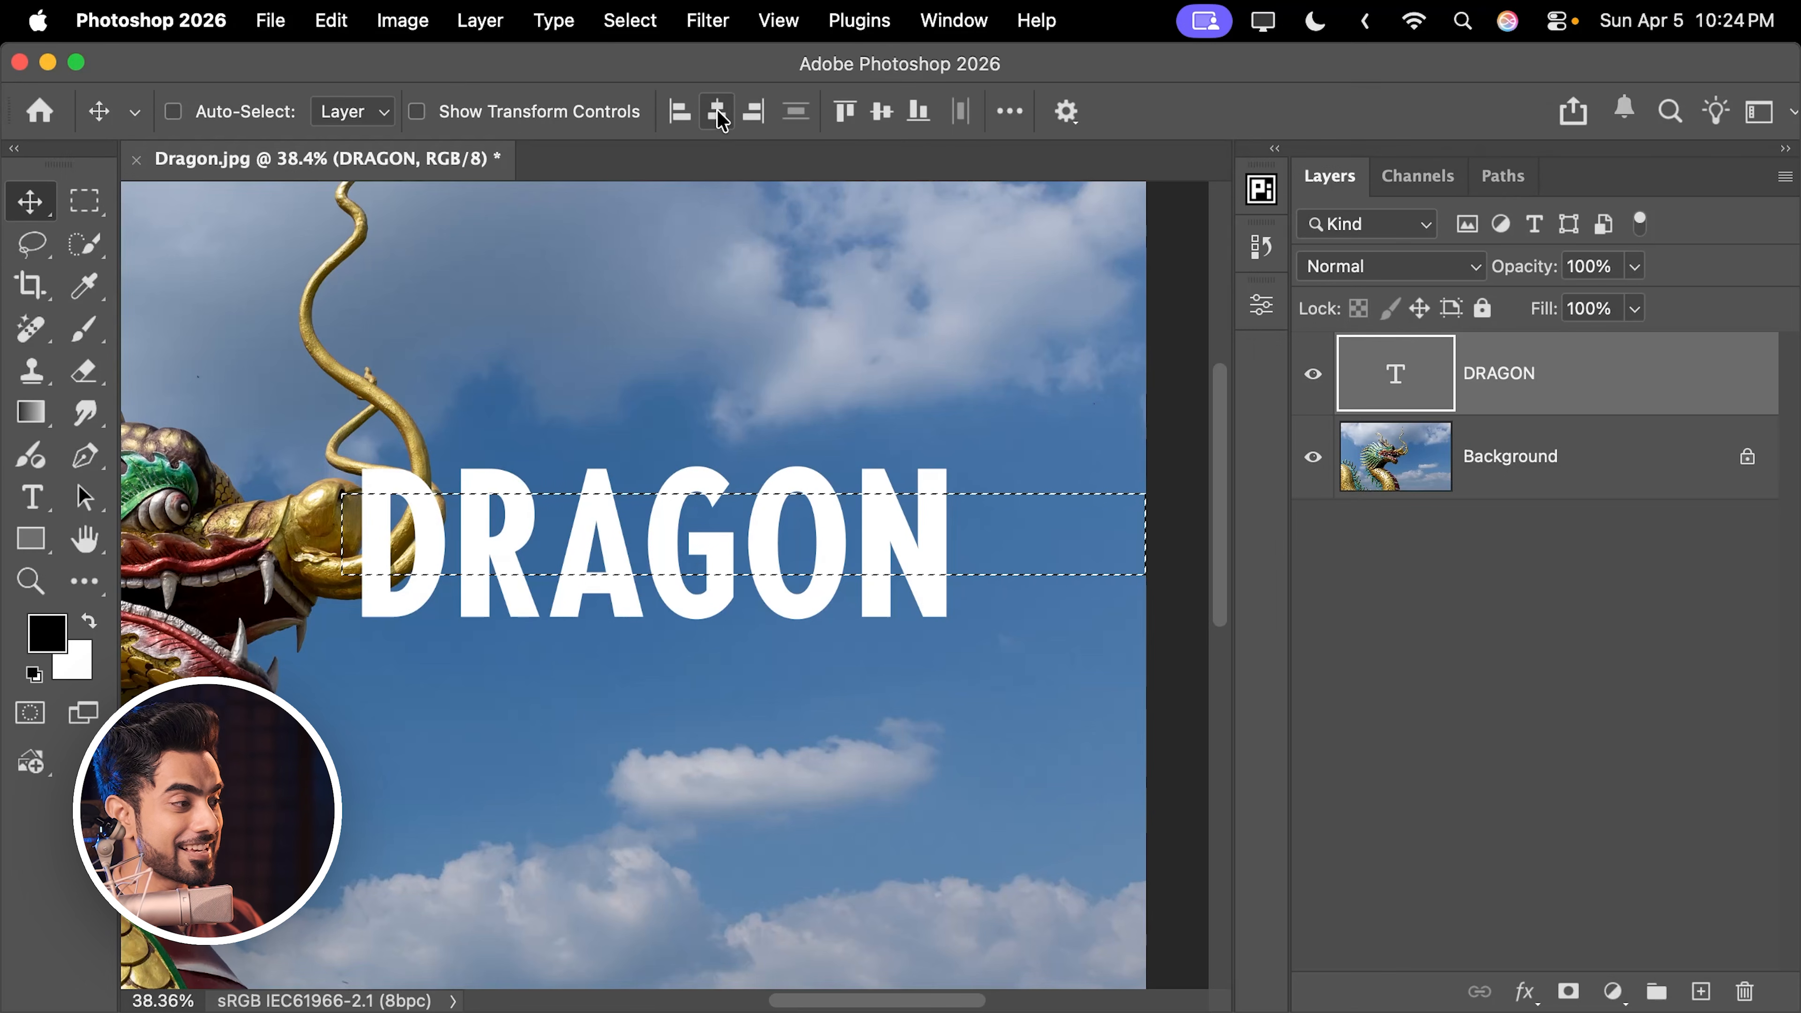
left_click(716, 113)
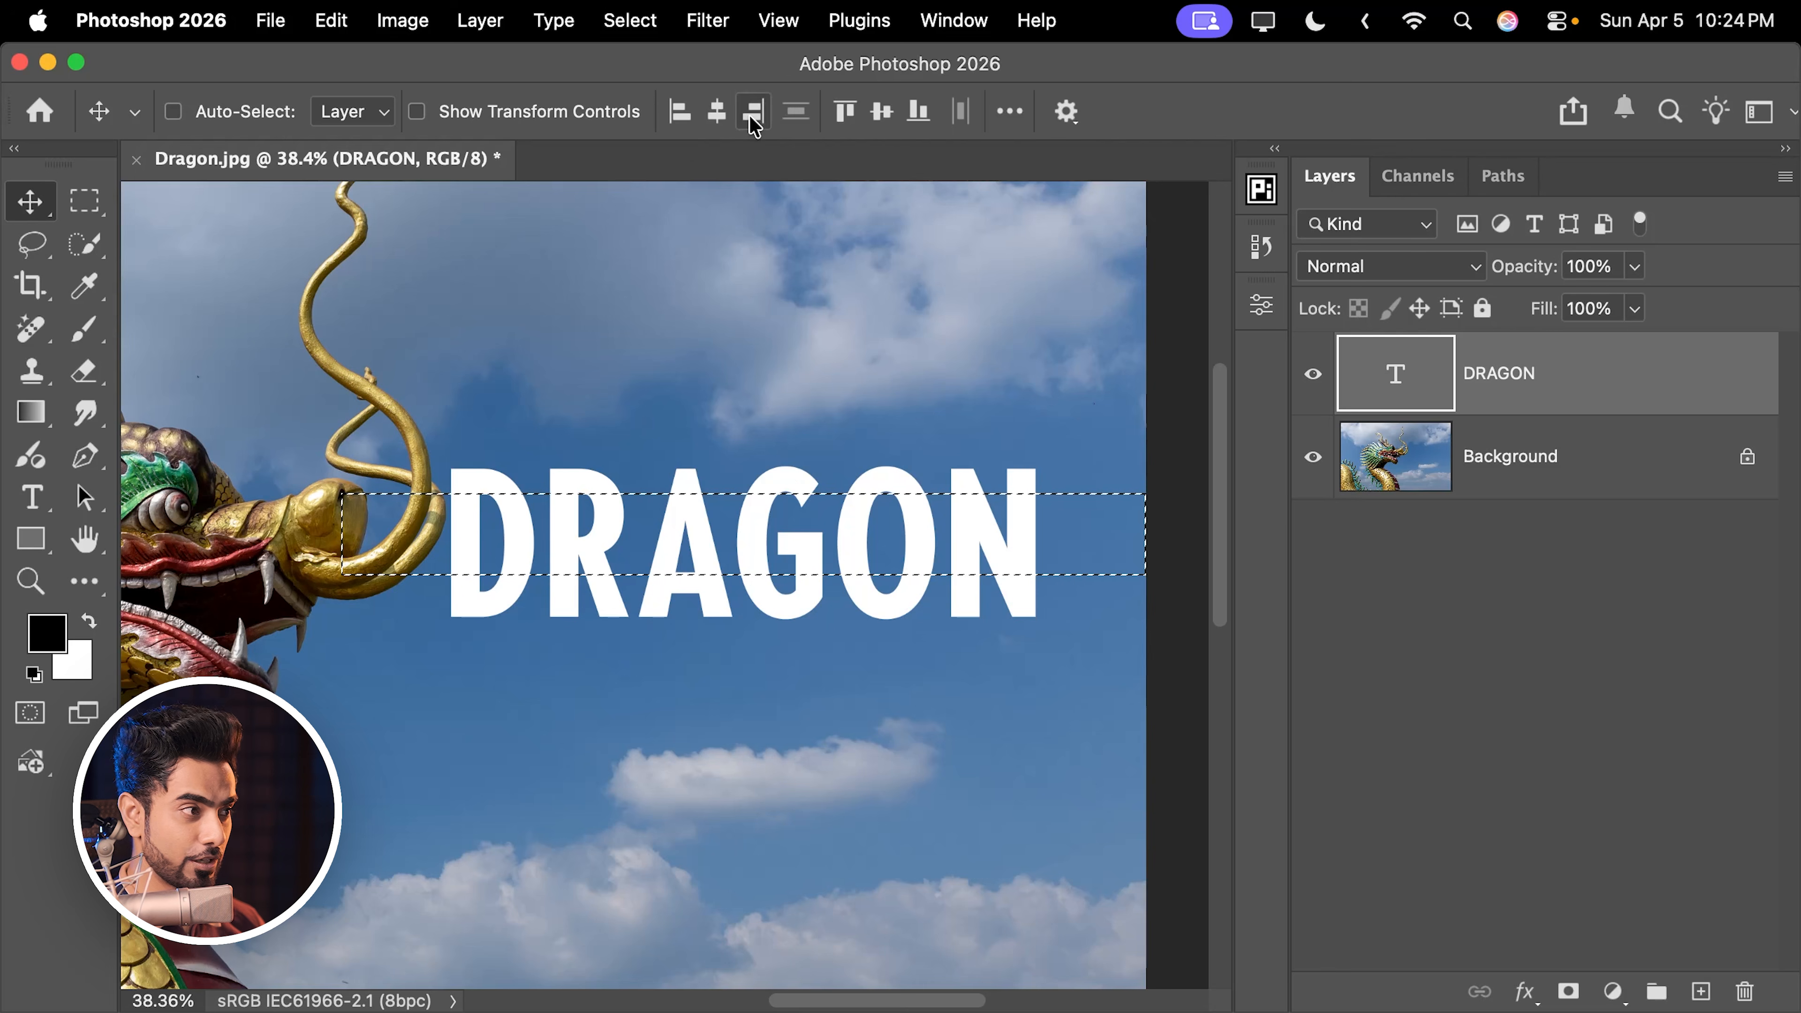
left_click(884, 113)
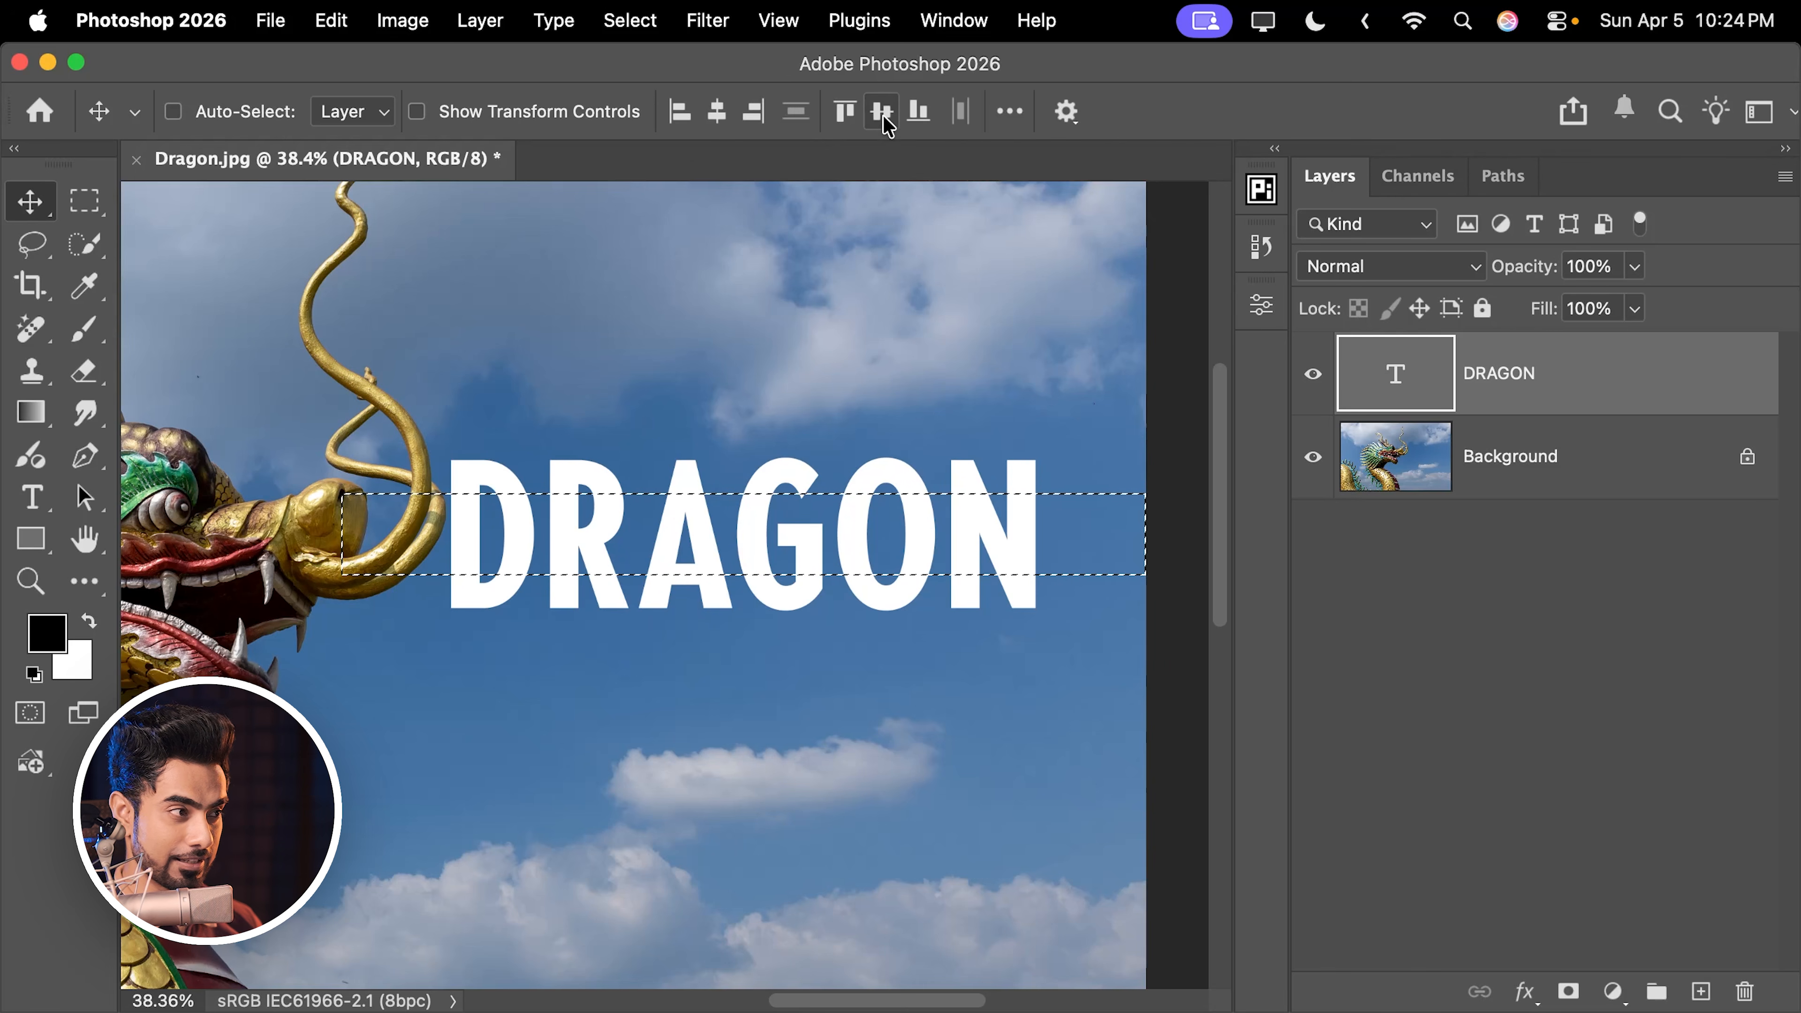
left_click(845, 113)
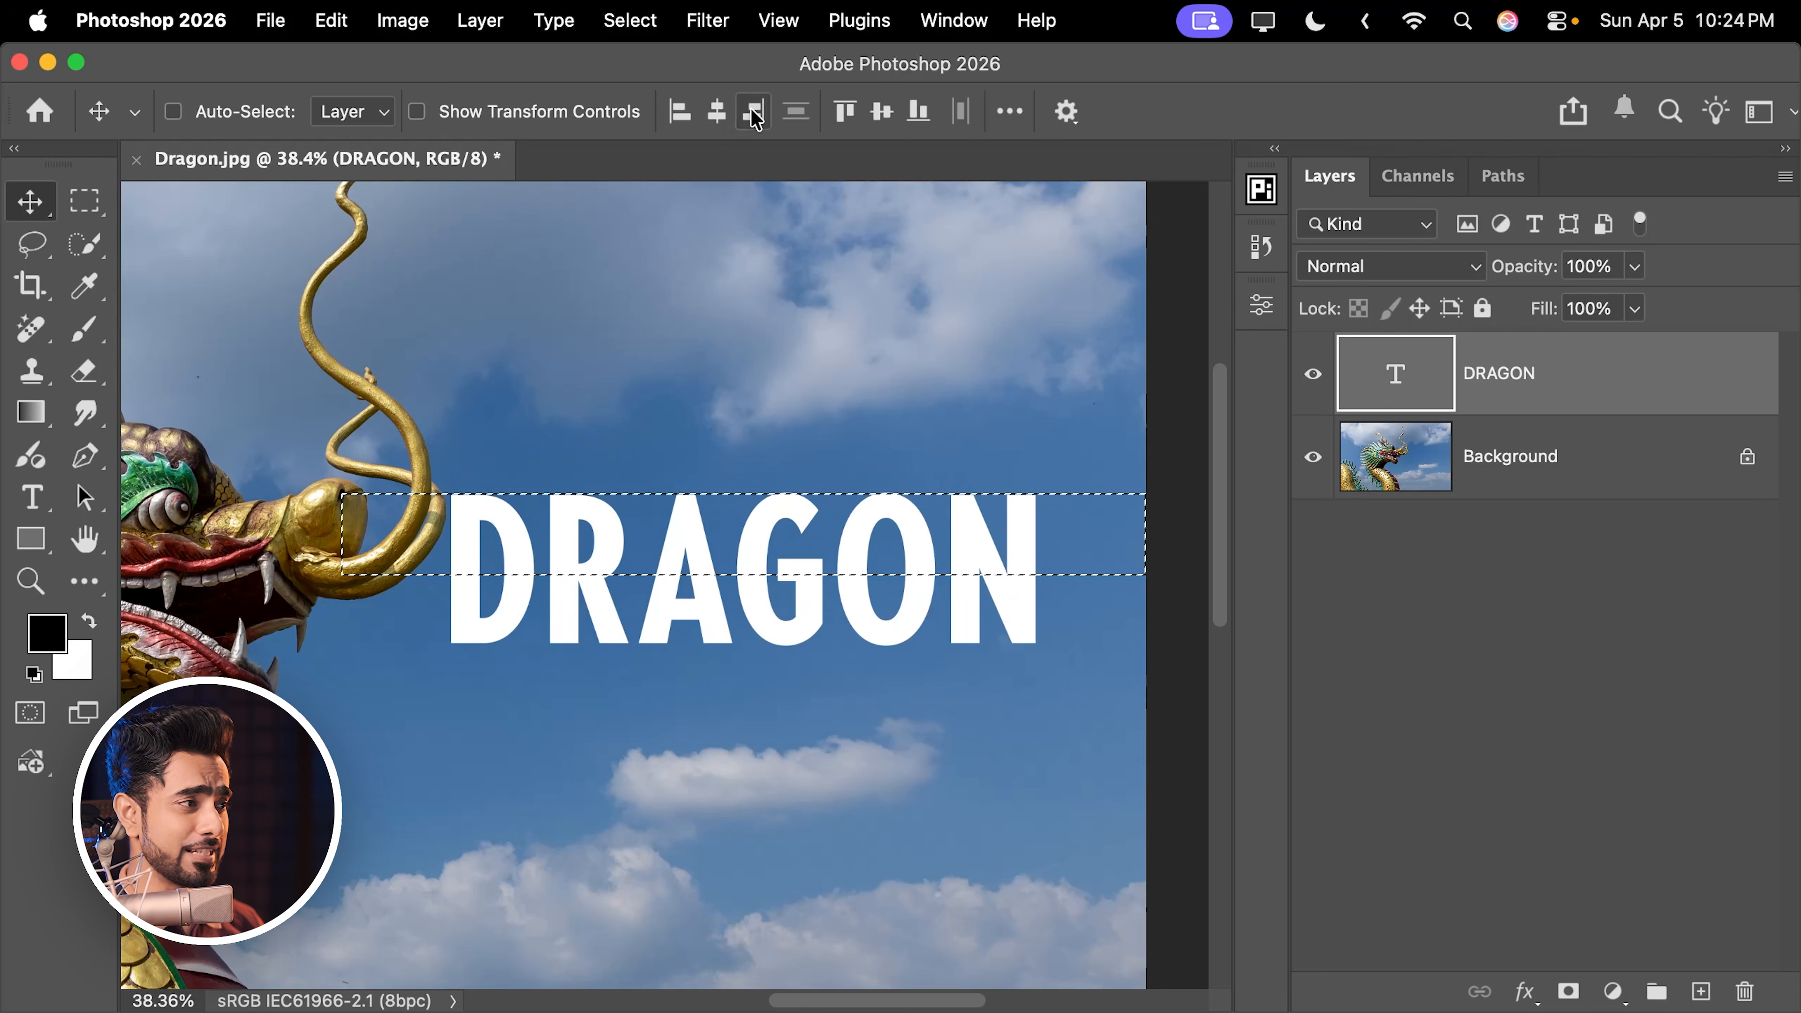
left_click(752, 111)
left_click(678, 111)
left_click(716, 112)
left_click(889, 113)
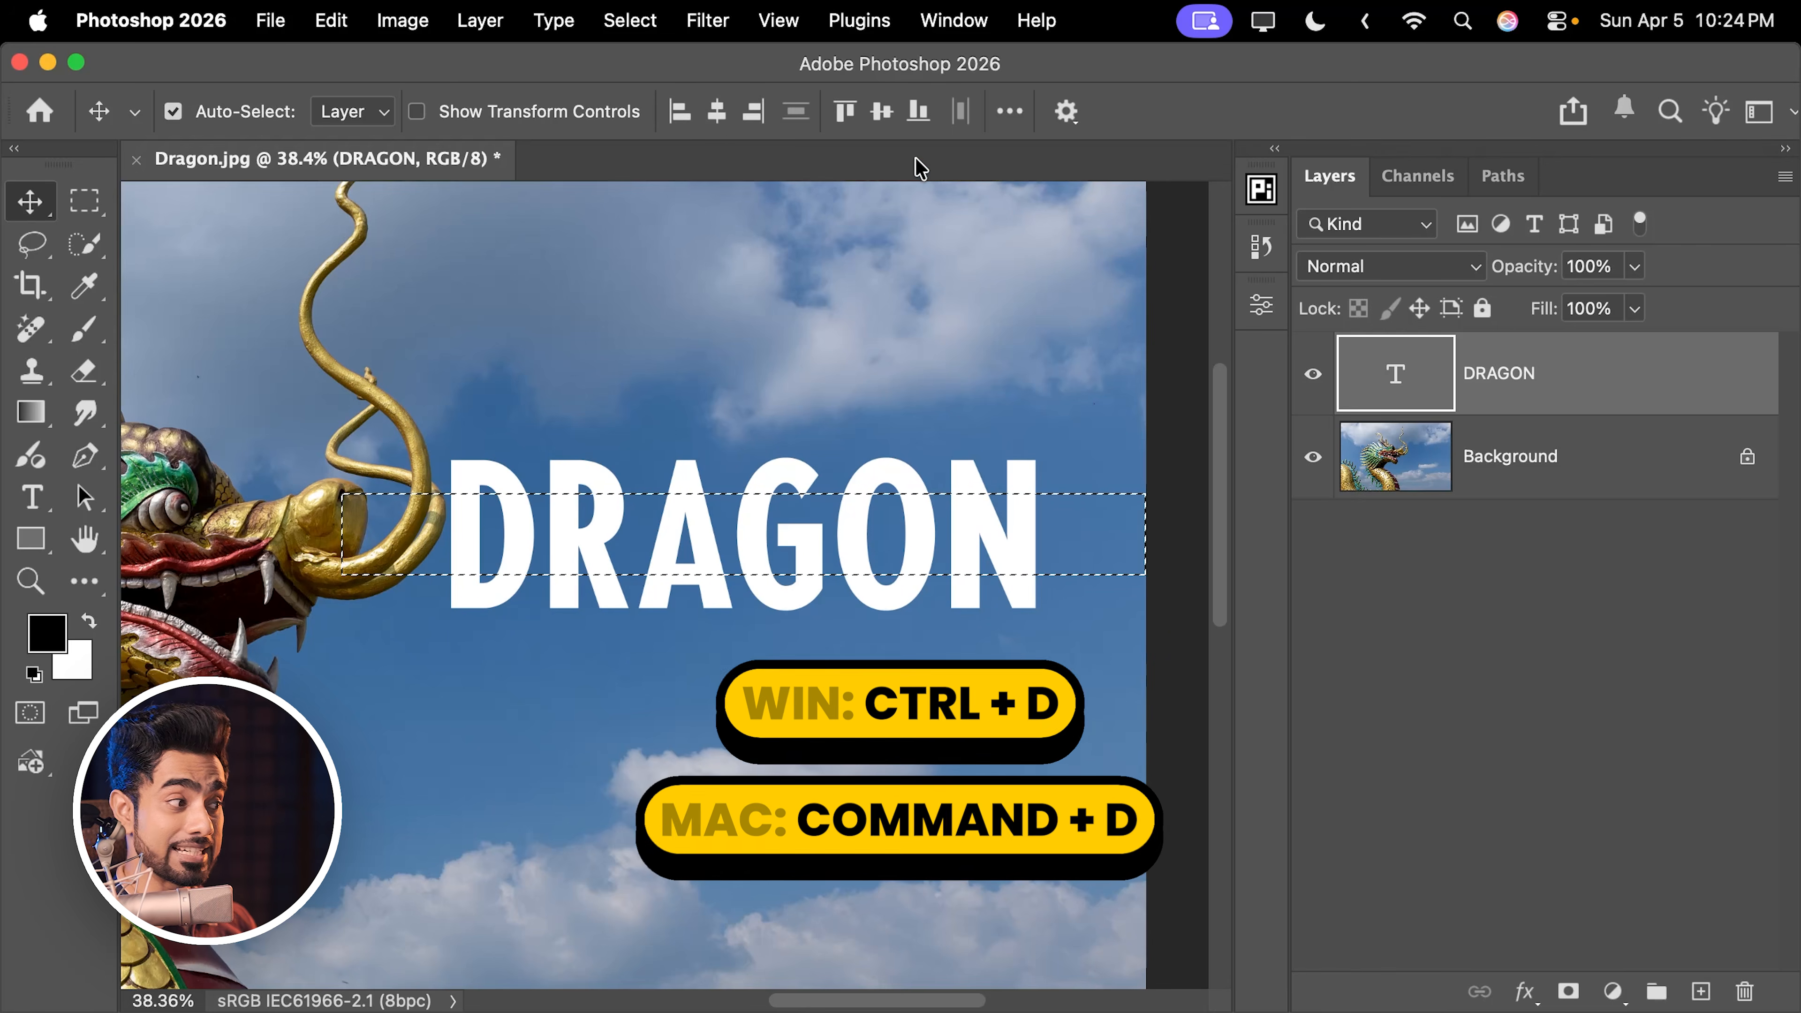
key("super+d")
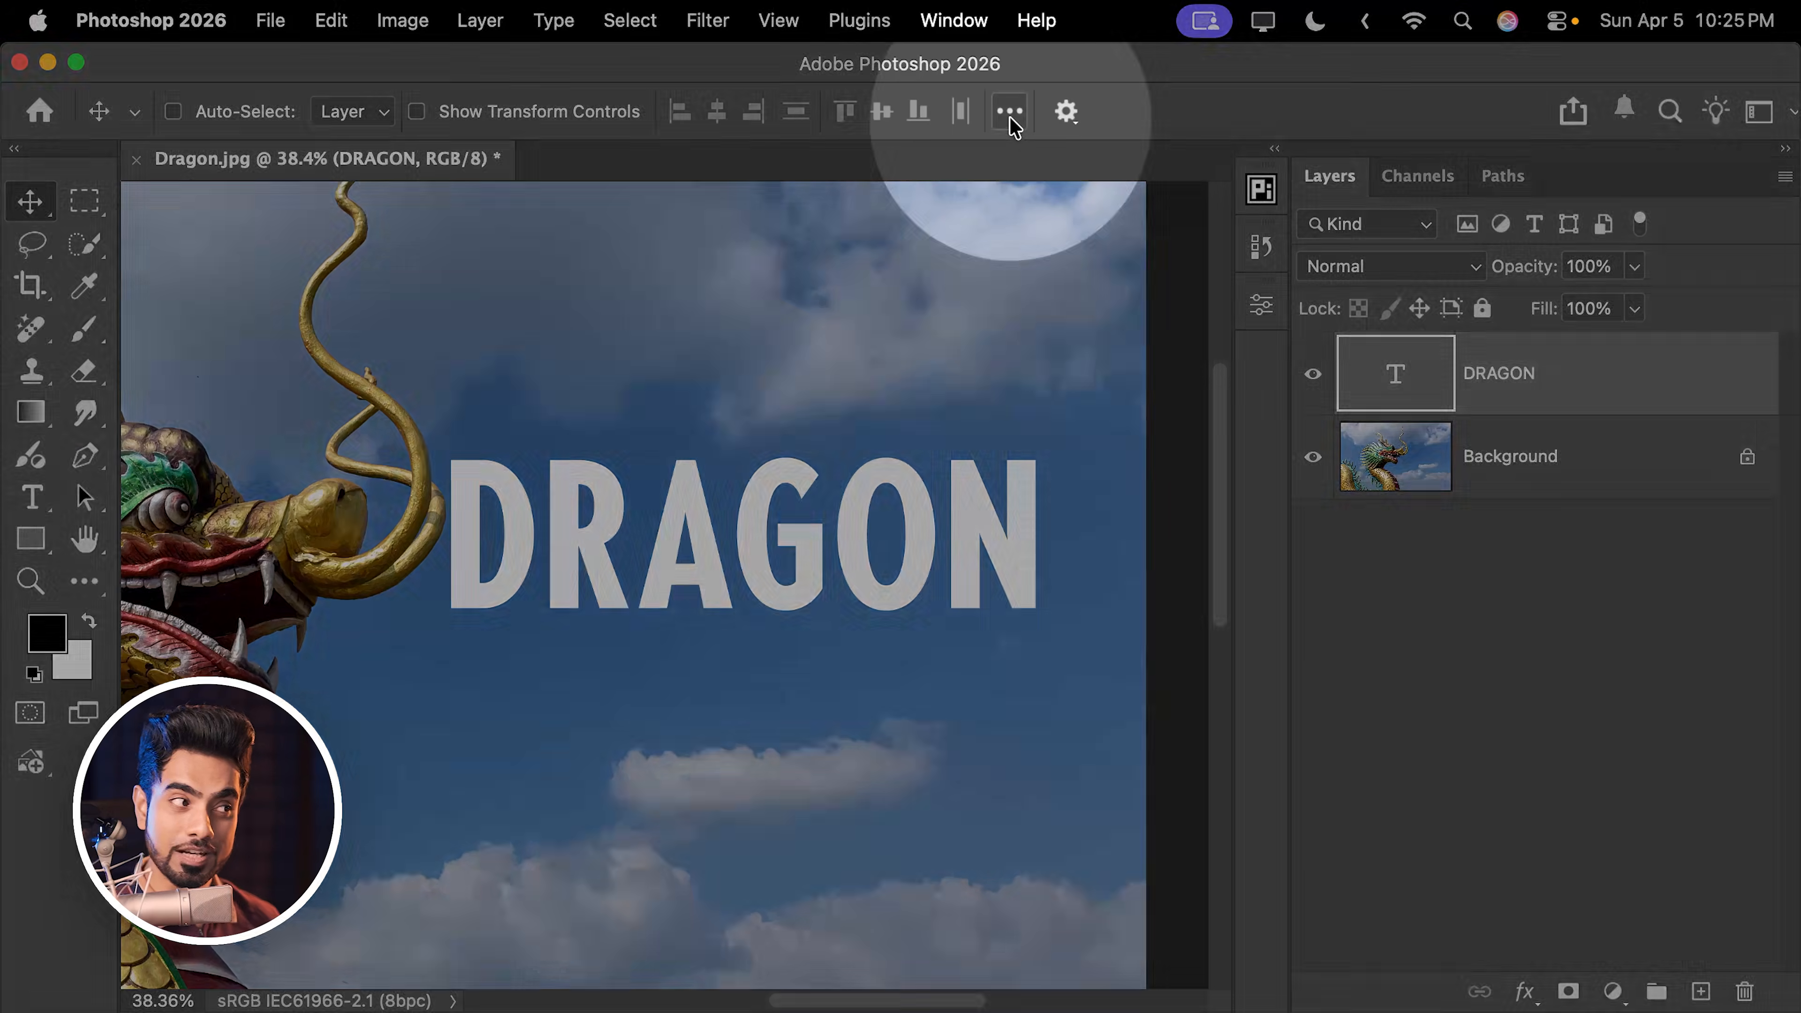
- Set the Move tool's Align To option to Canvas
left_click(1010, 113)
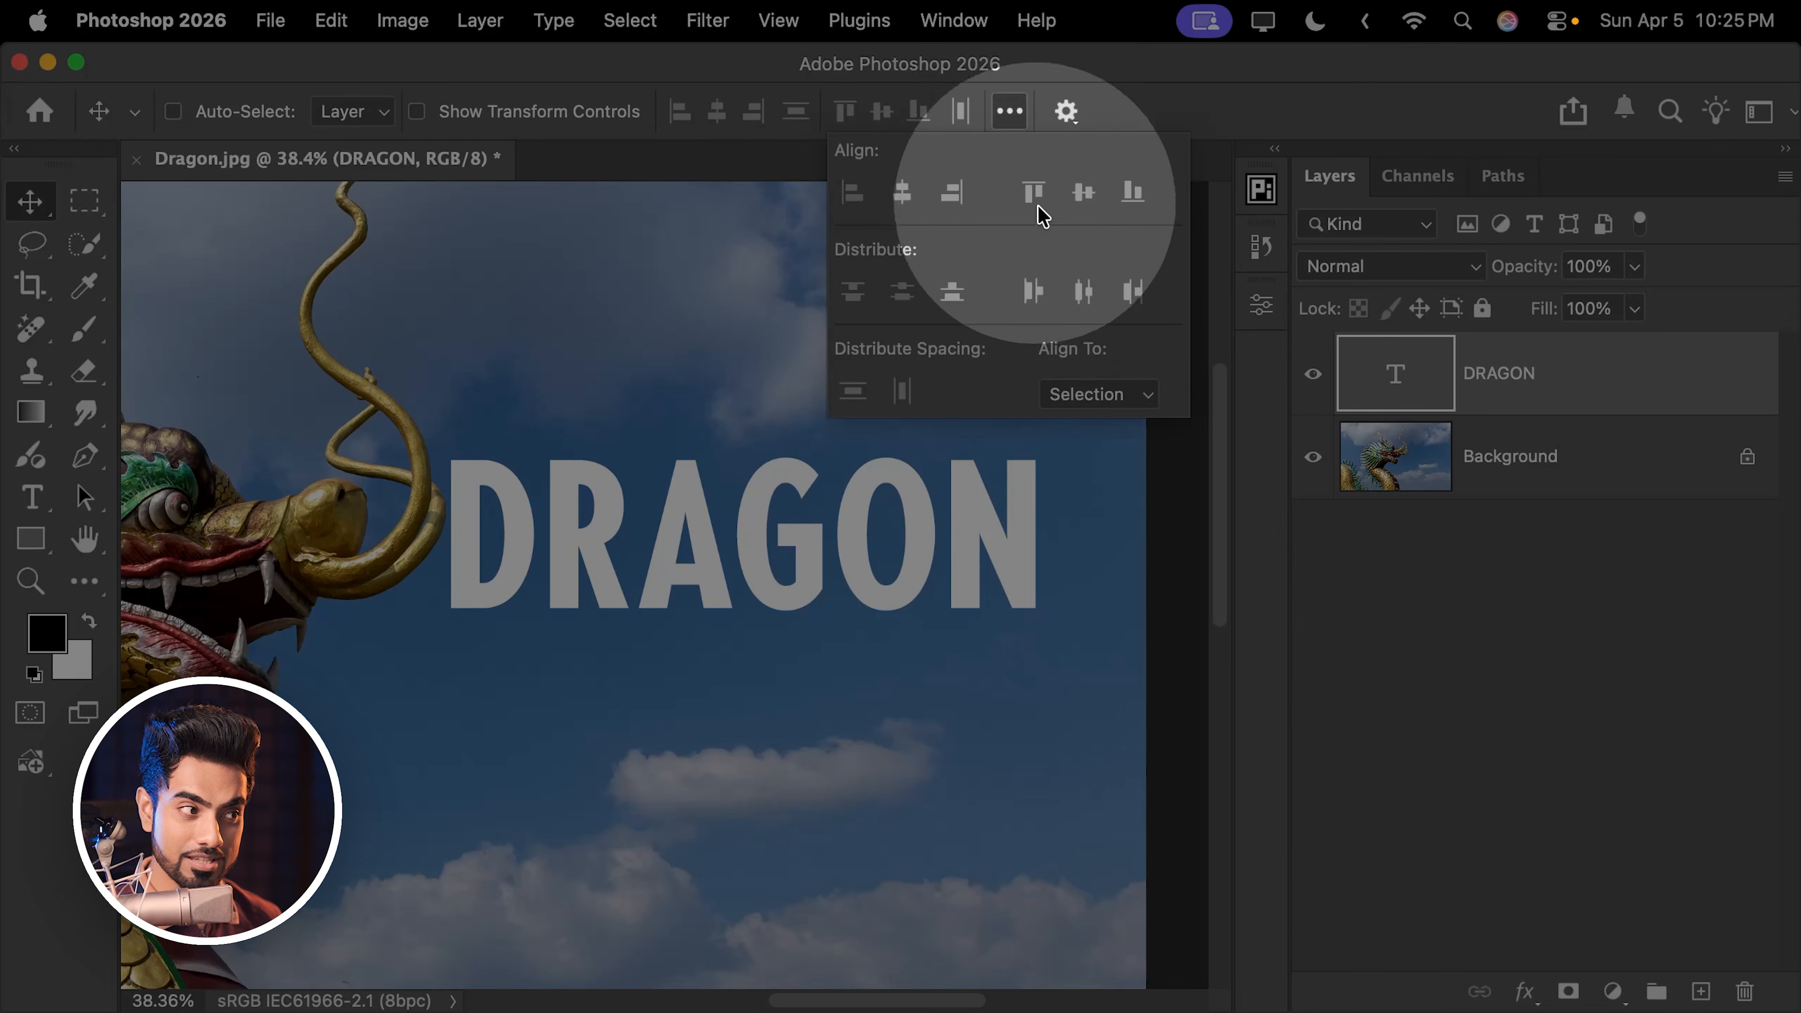
left_click(1086, 394)
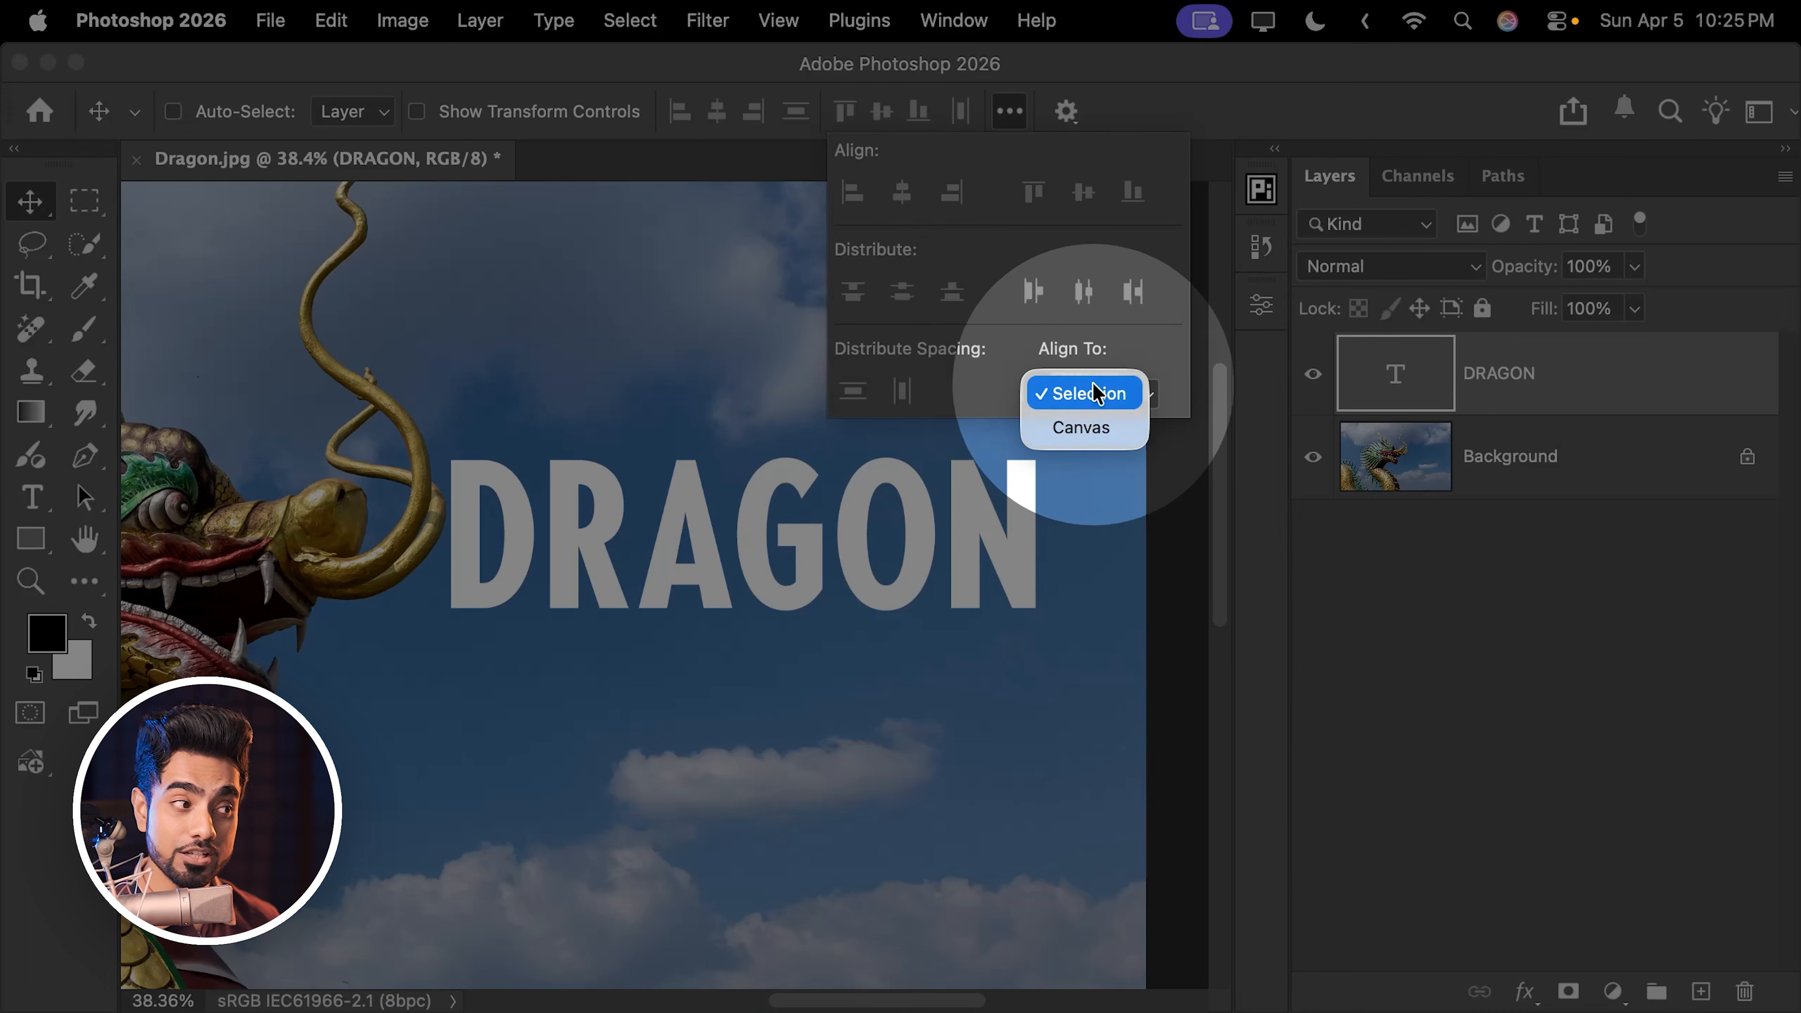
left_click(1082, 428)
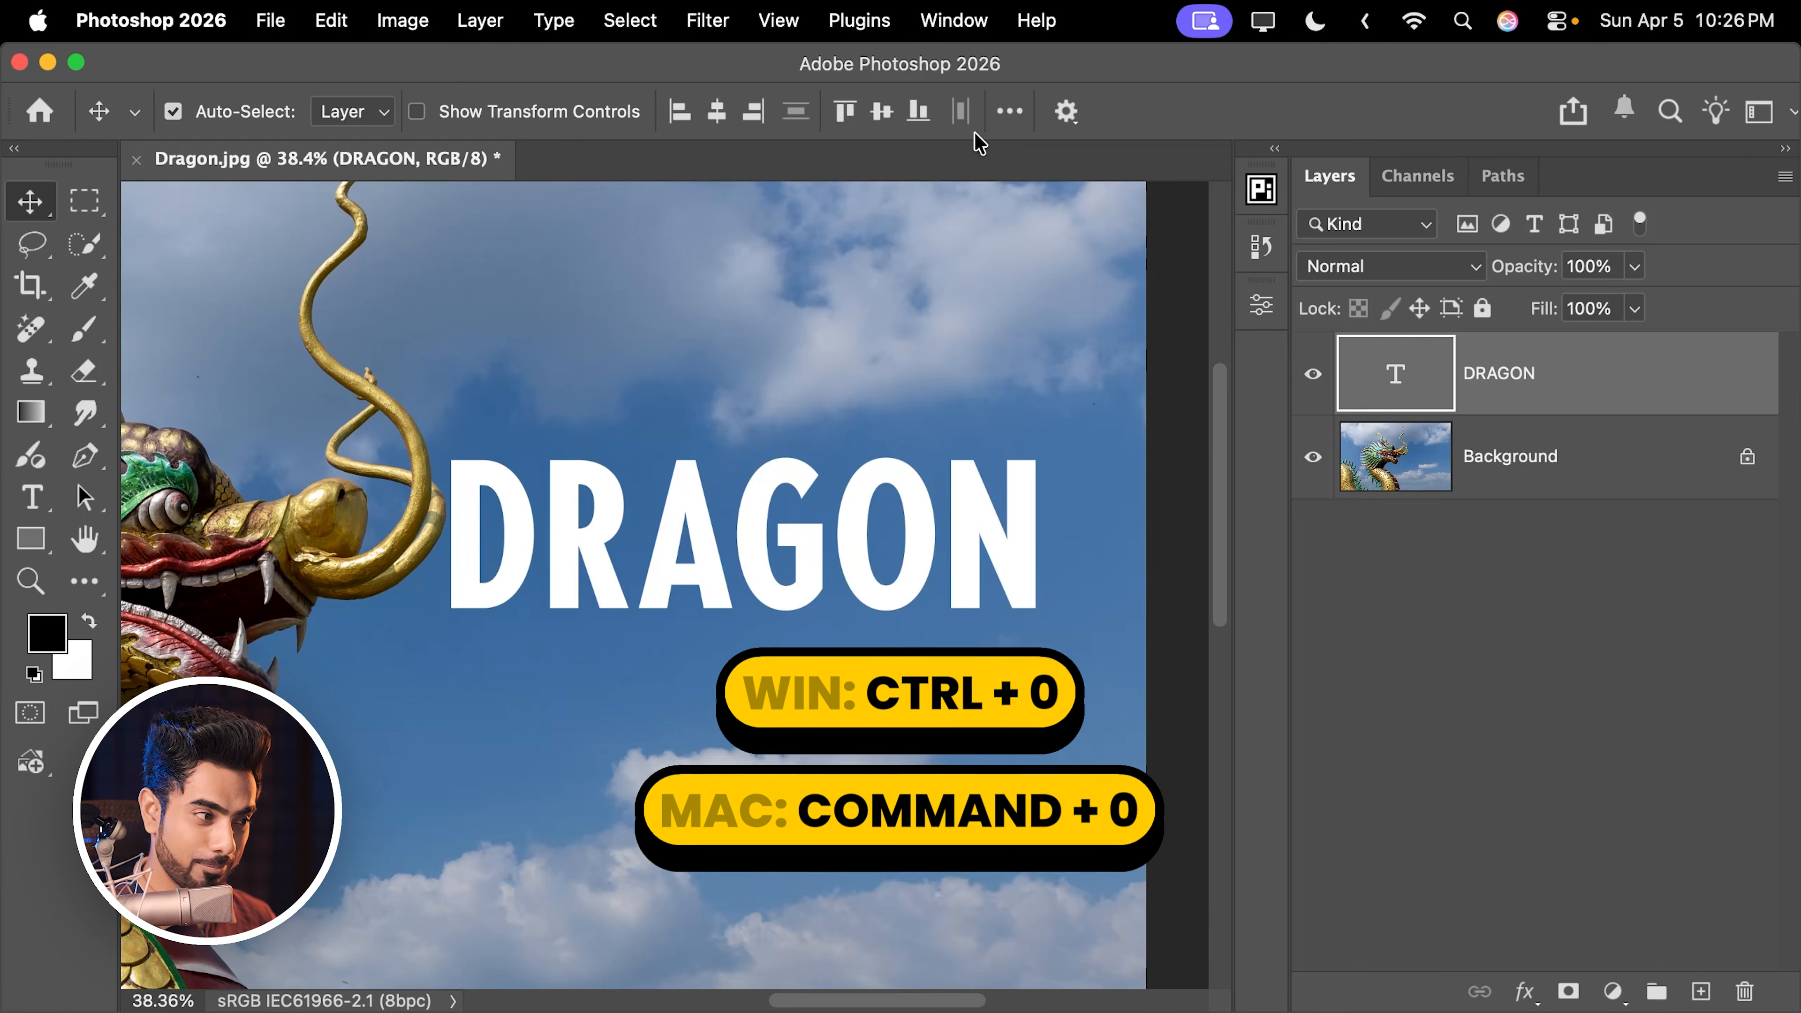
- Fit the whole photo in view and centre the DRAGON text horizontally and vertically on the canvas
key("super+0")
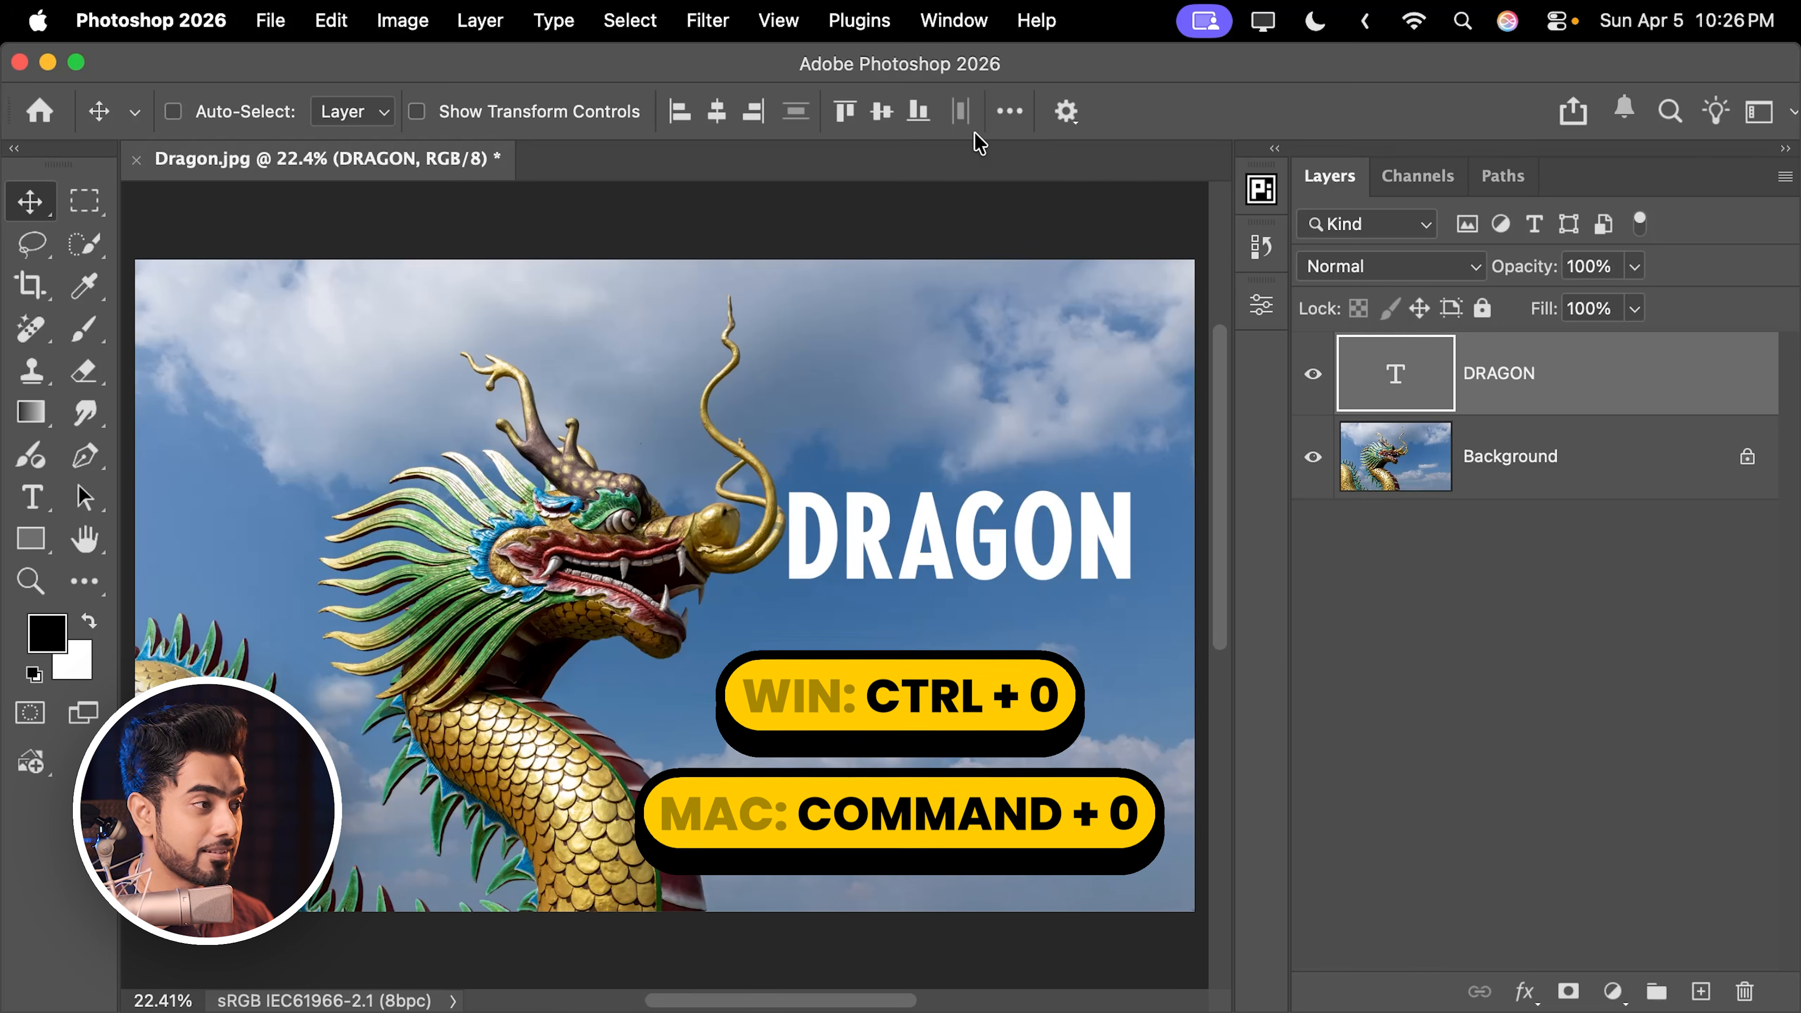
left_click(717, 111)
left_click(881, 113)
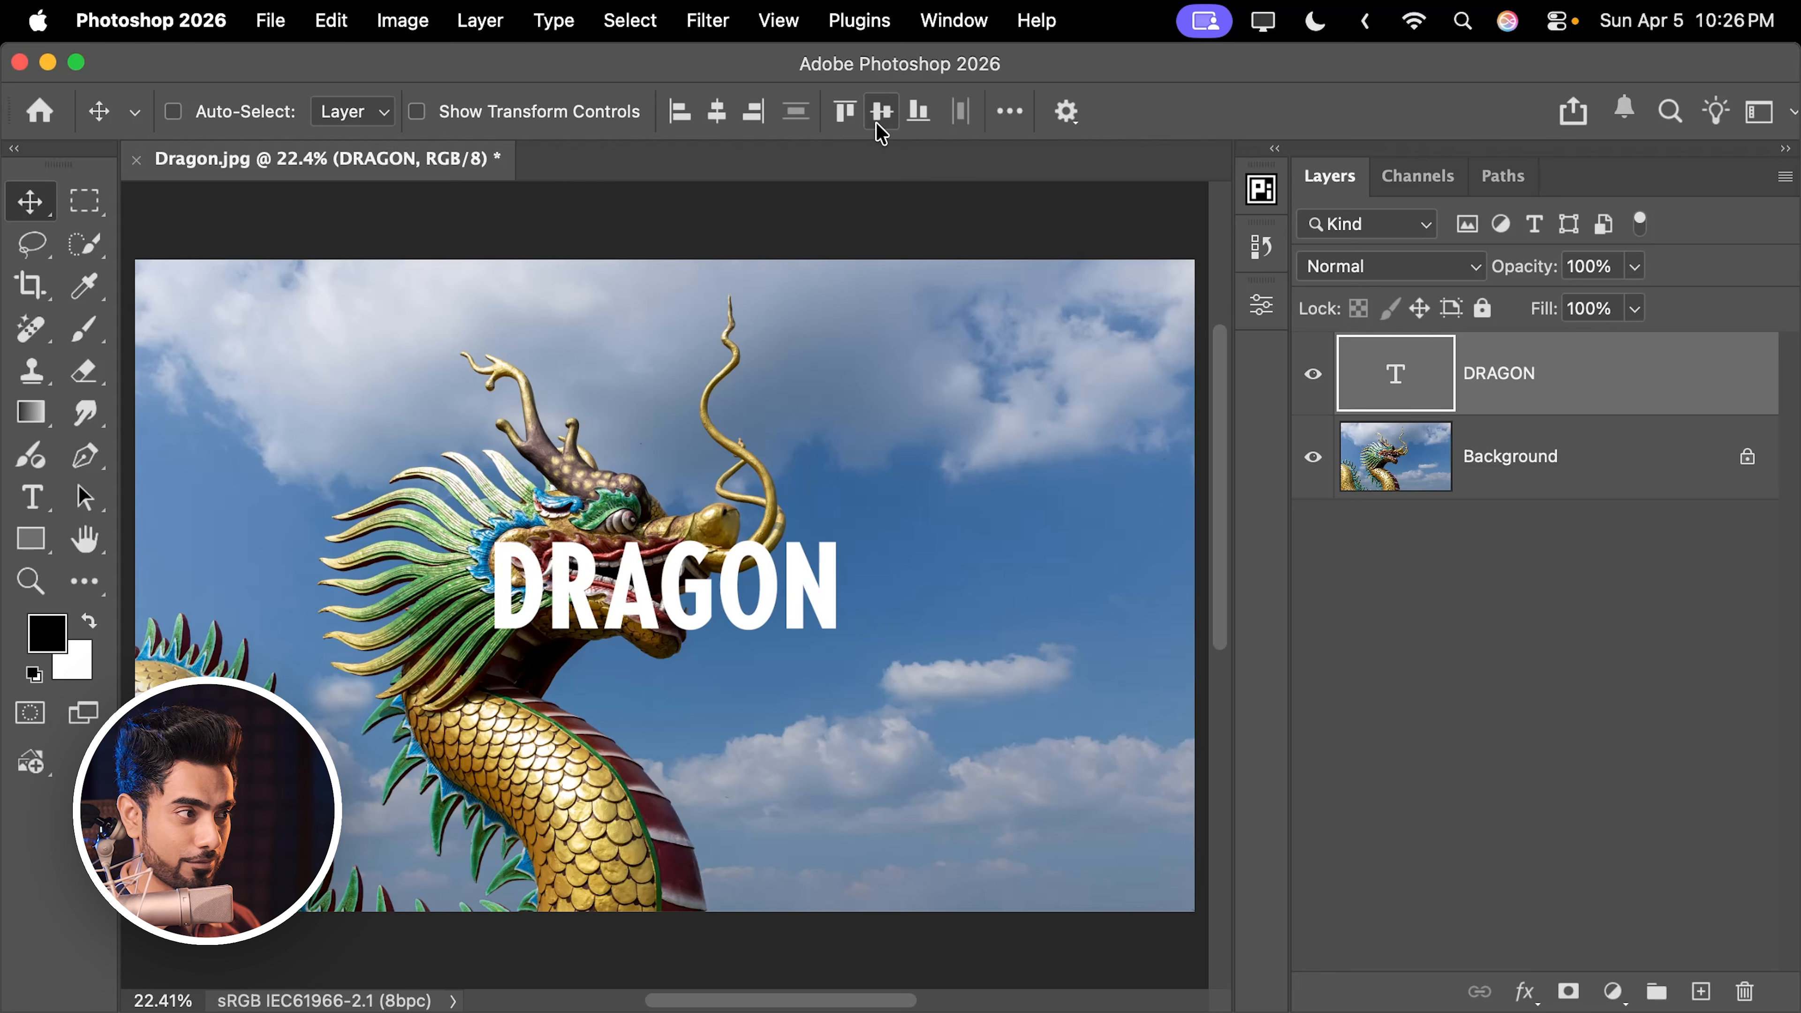
- Try aligning the DRAGON text to the canvas's right, left, top and bottom edges, and centre it again both ways
left_click(753, 112)
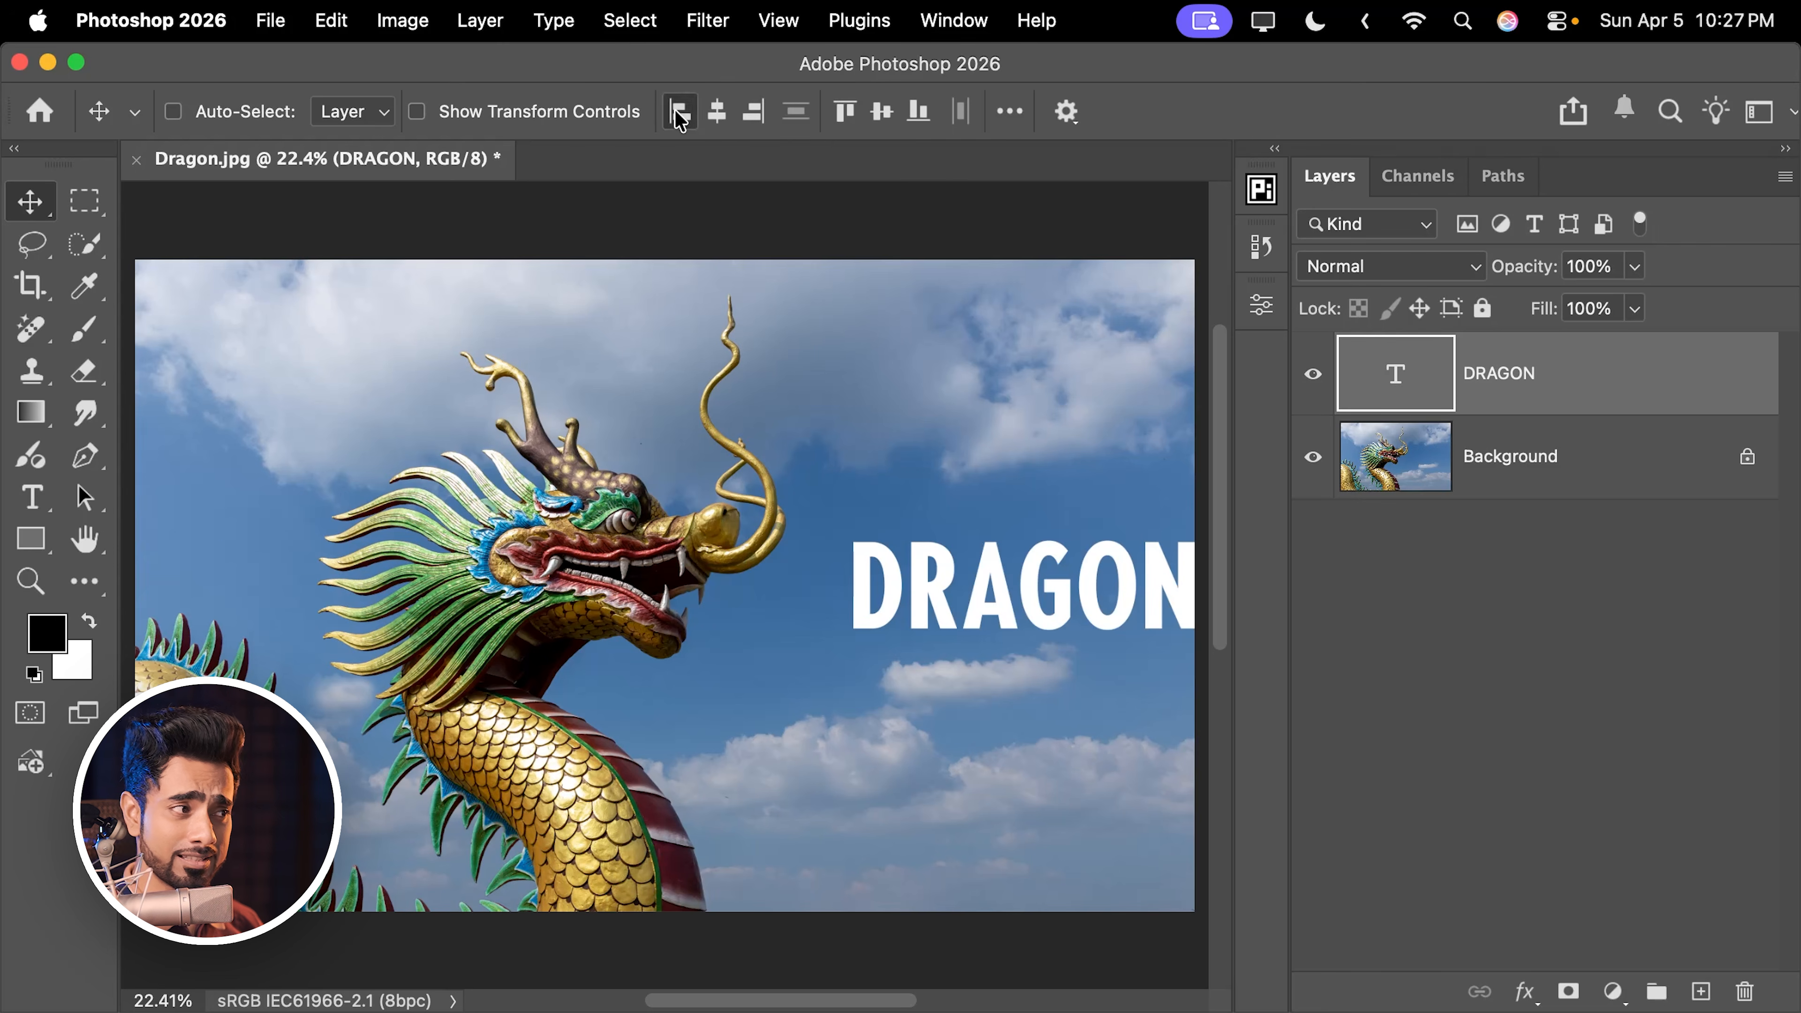
left_click(679, 112)
left_click(844, 112)
left_click(881, 113)
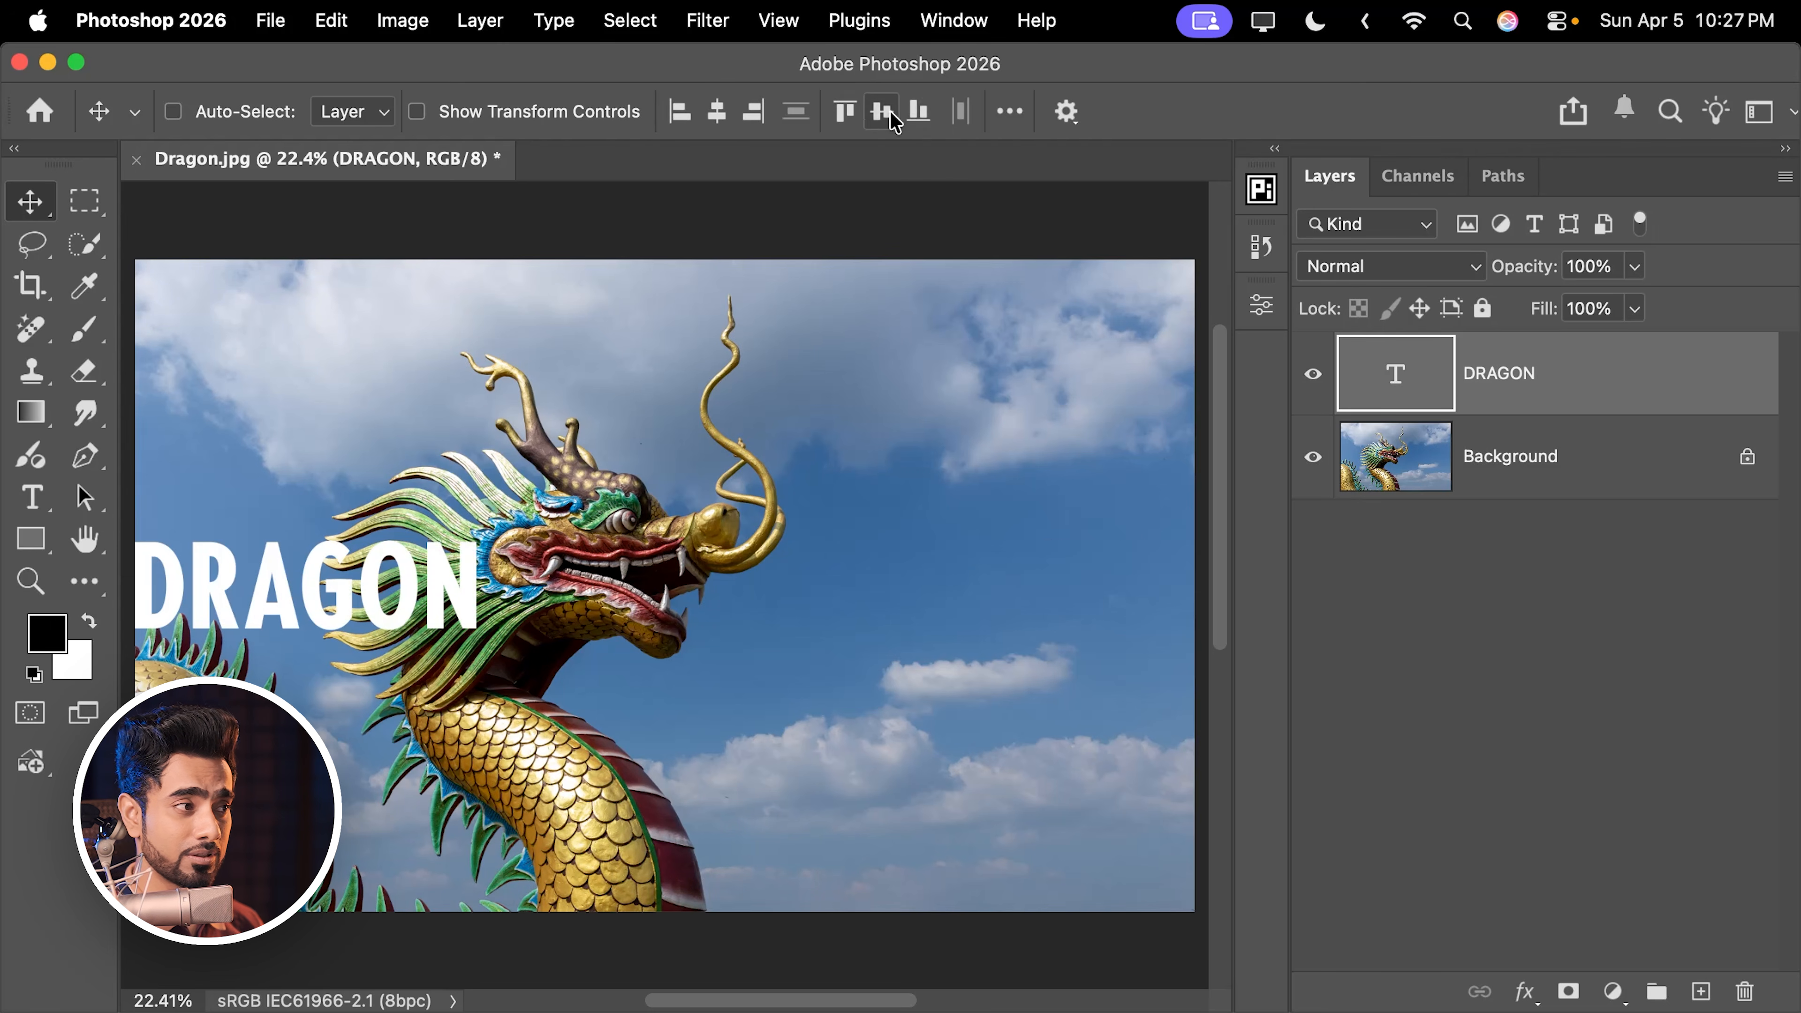
left_click(919, 111)
left_click(881, 113)
left_click(716, 111)
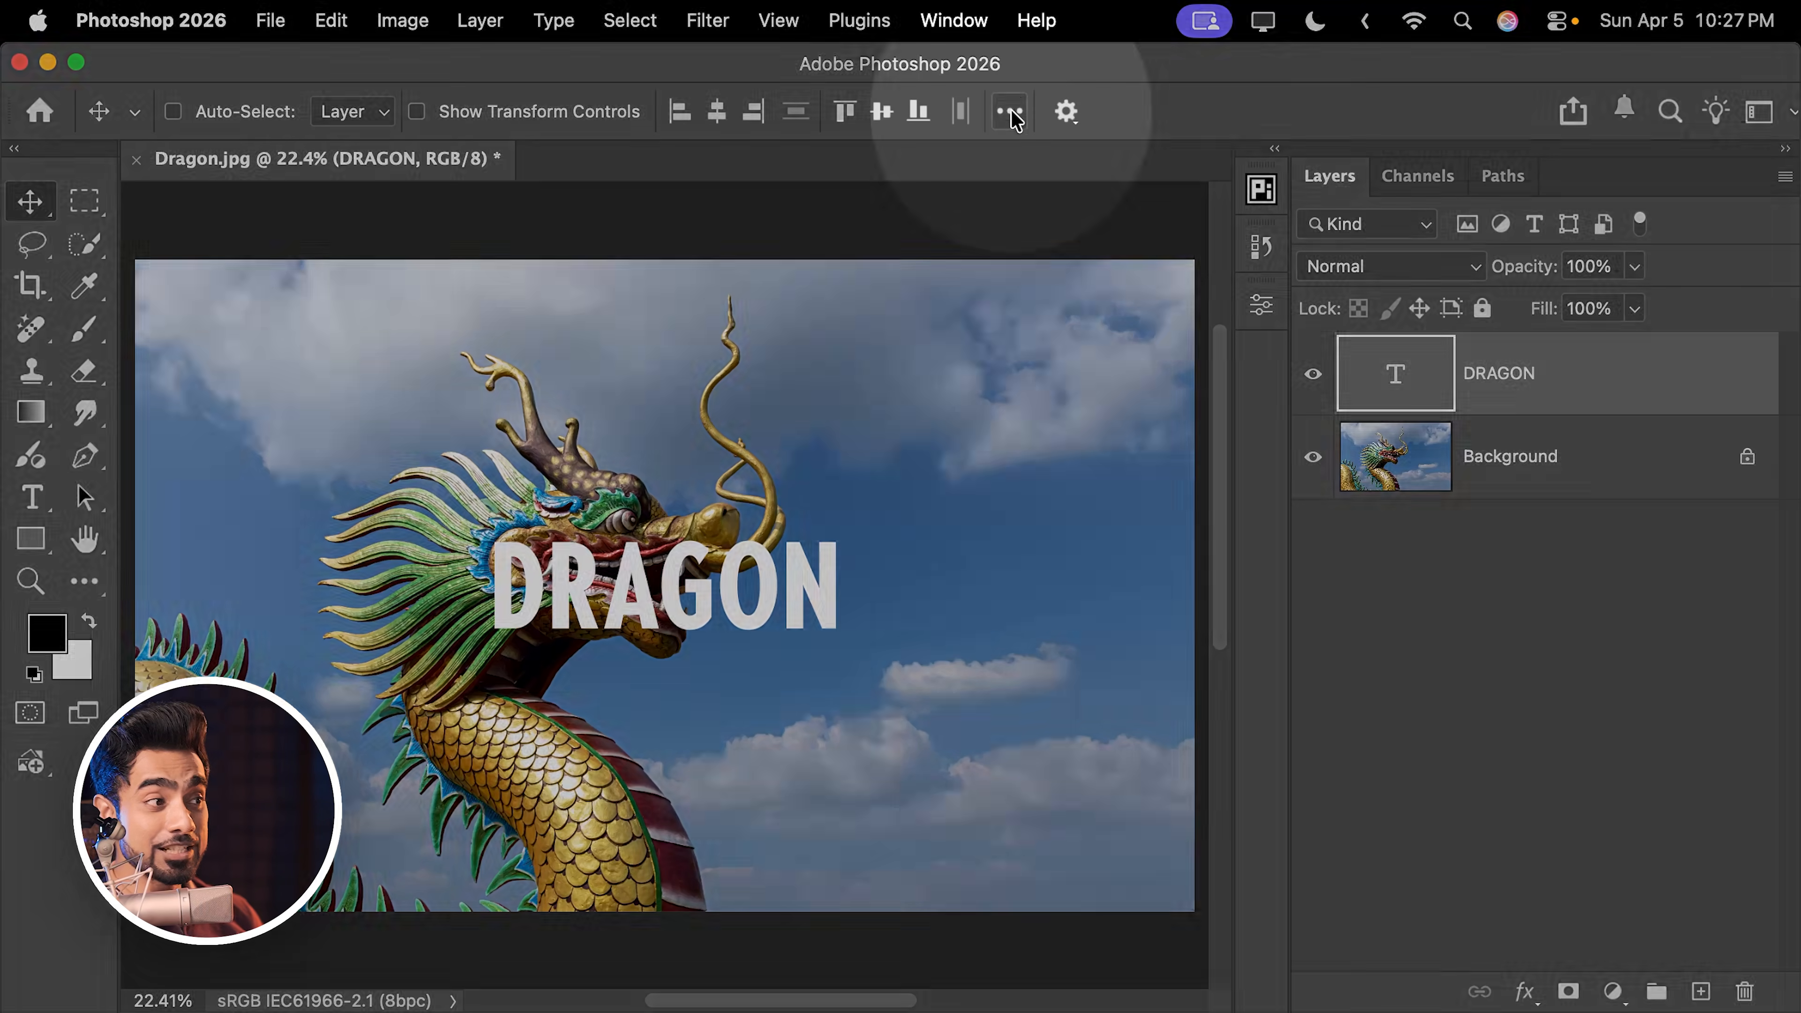
- Select a rectangular area over the sky around the second half of DRAGON and centre the text in it horizontally and vertically
left_click(1009, 111)
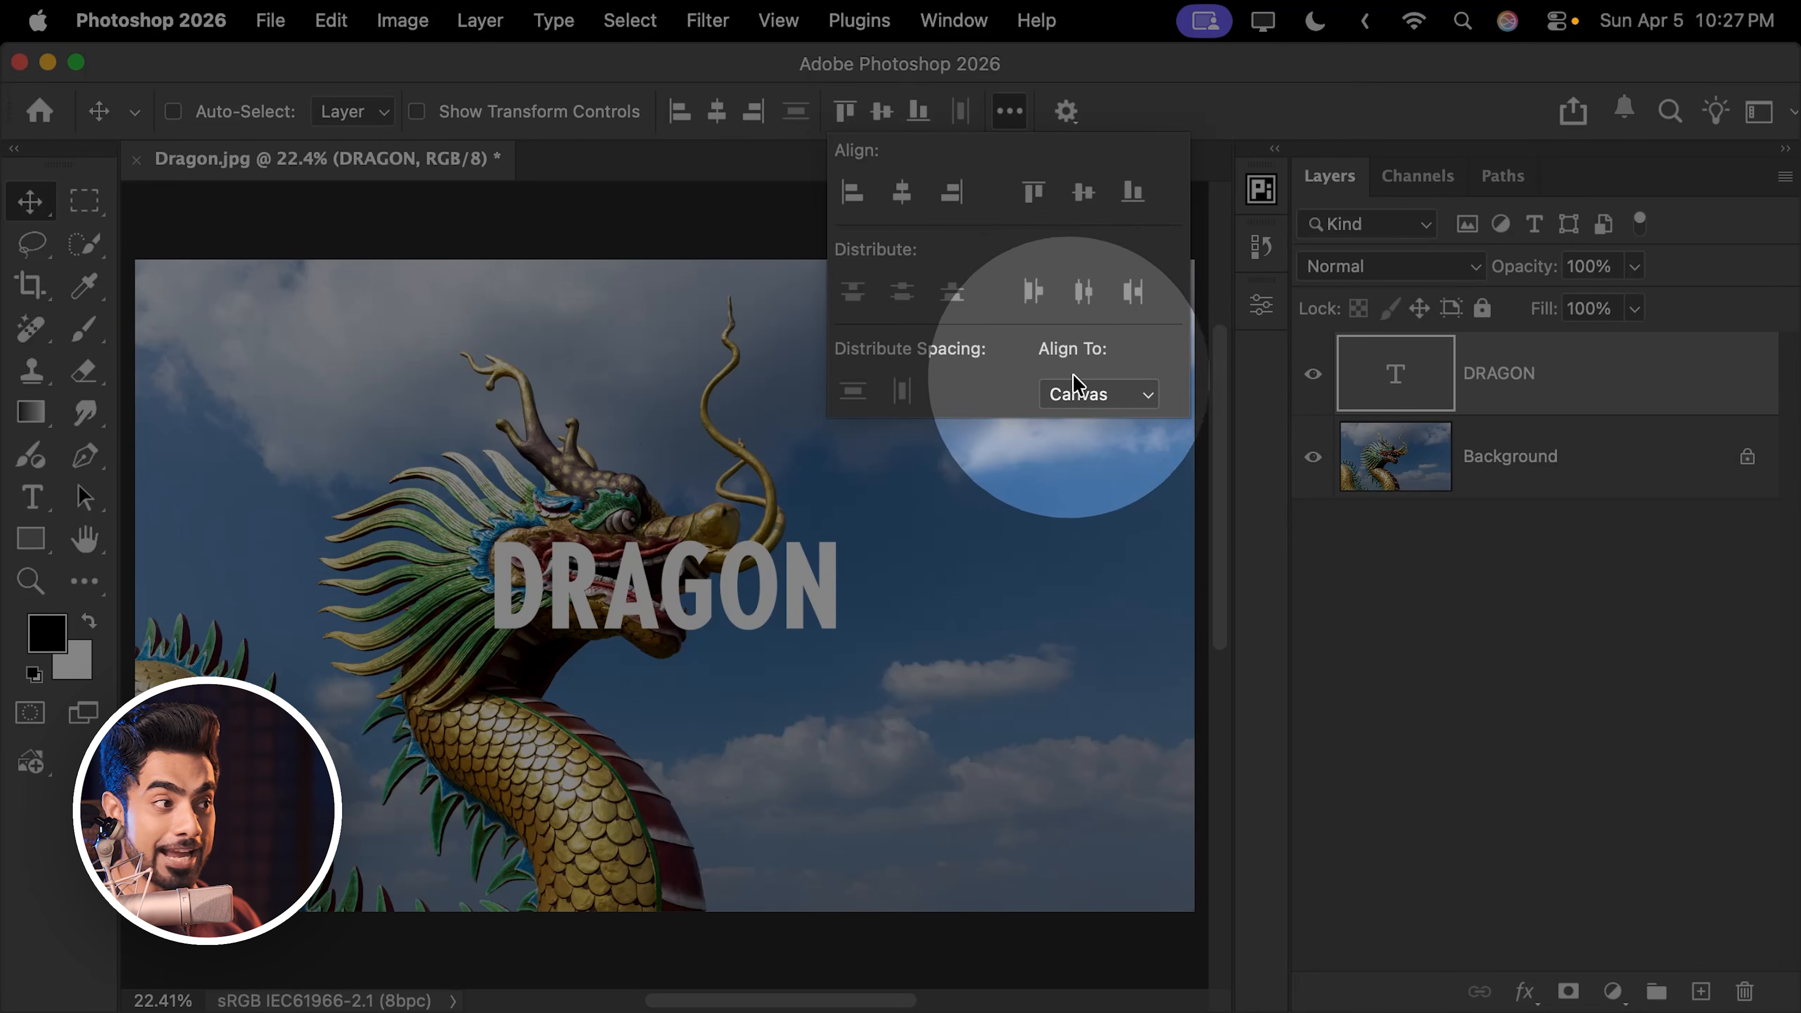
left_click(1009, 111)
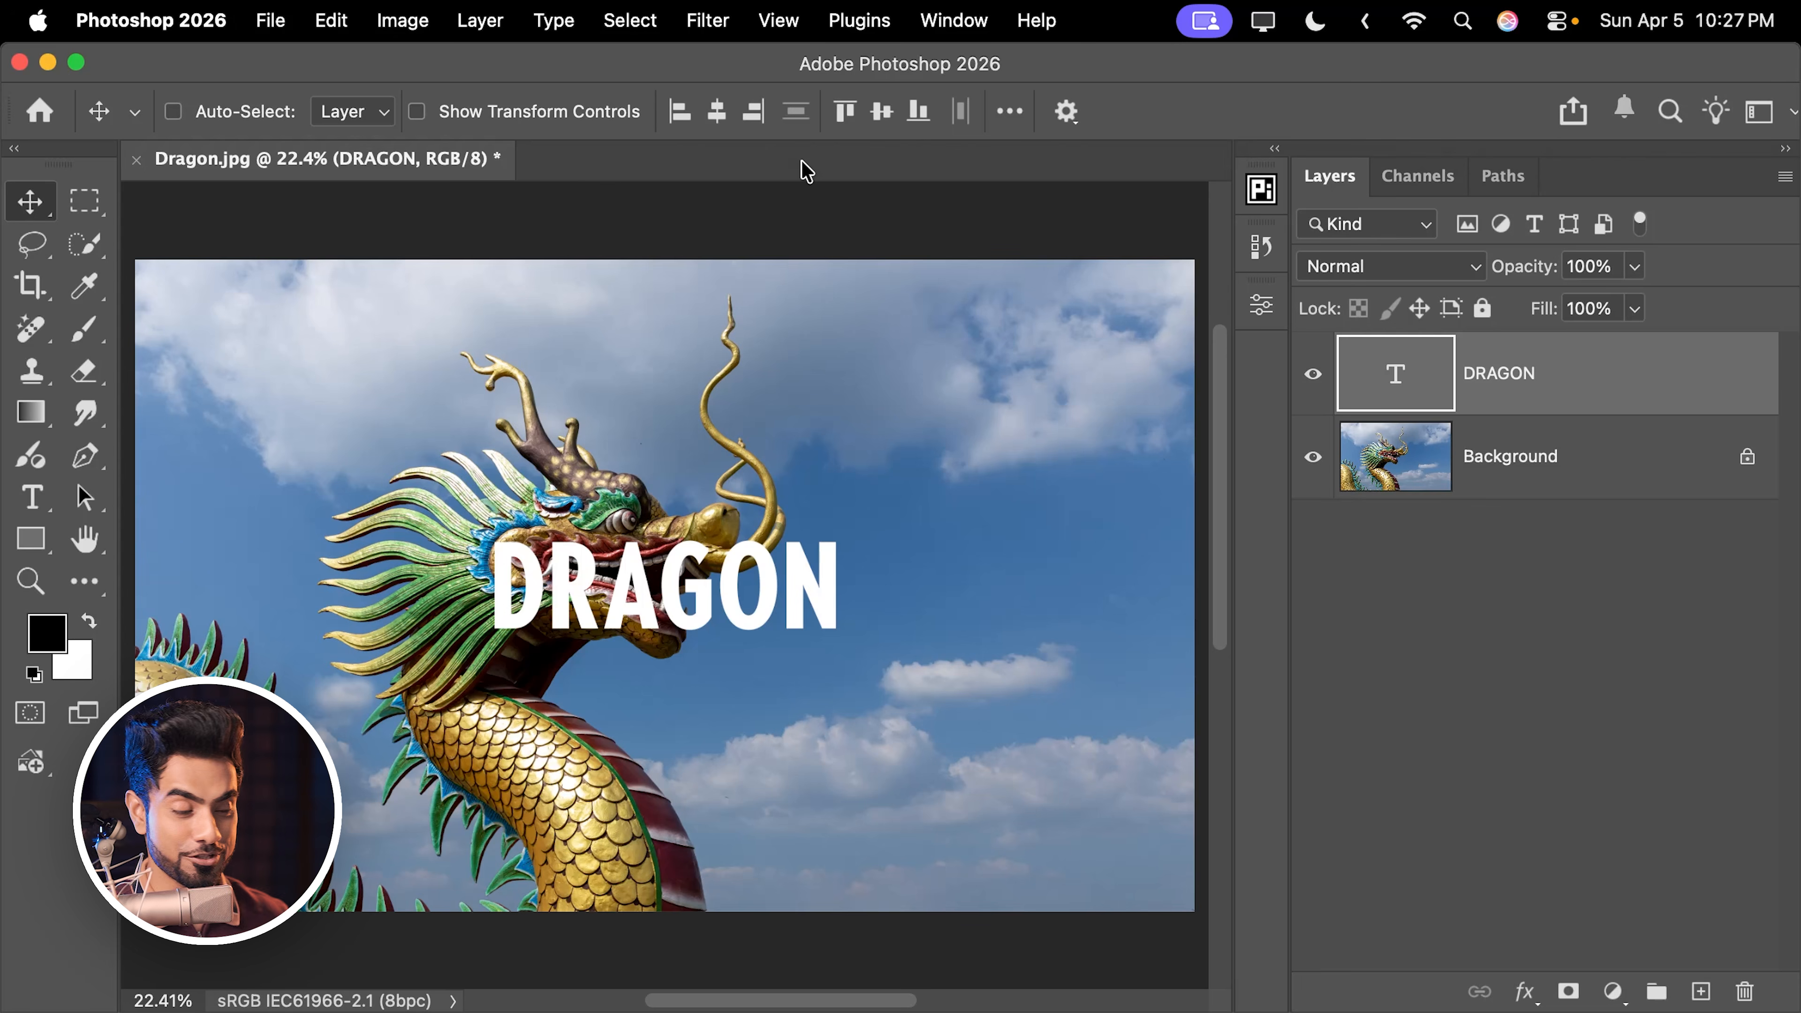
left_click_drag(85, 204, 173, 203)
left_click_drag(621, 363, 1185, 778)
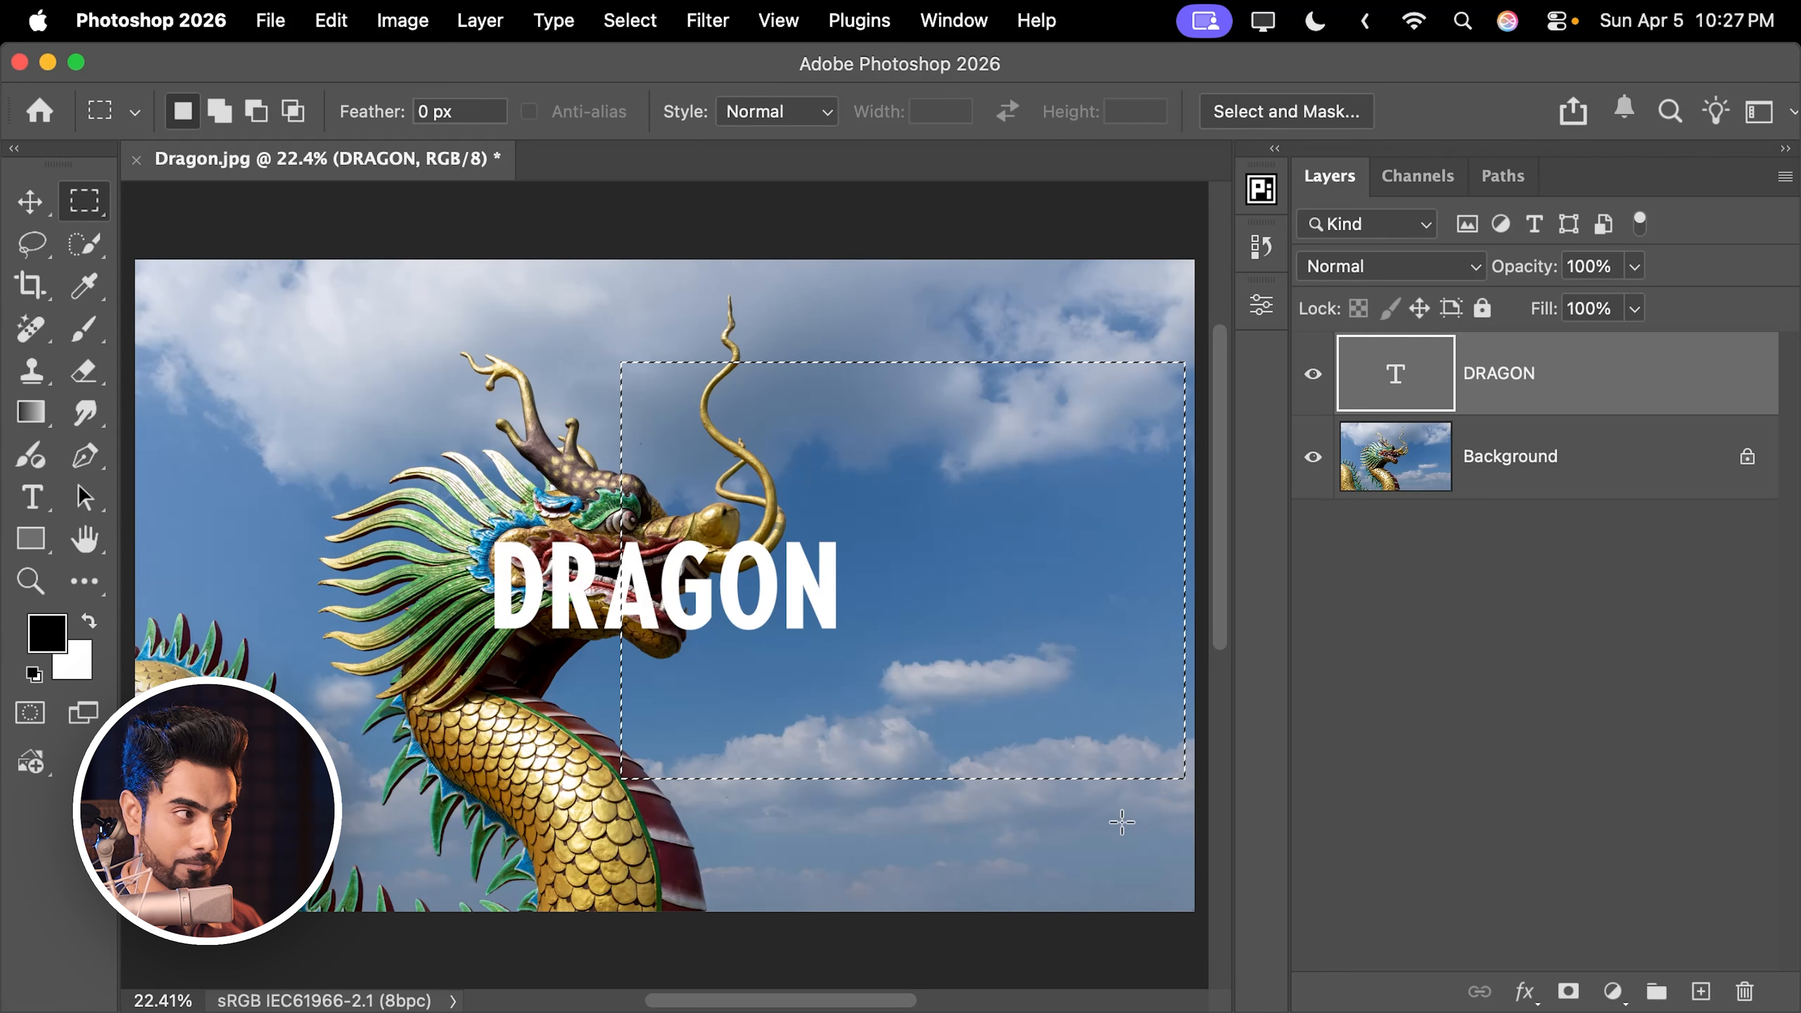
left_click(31, 203)
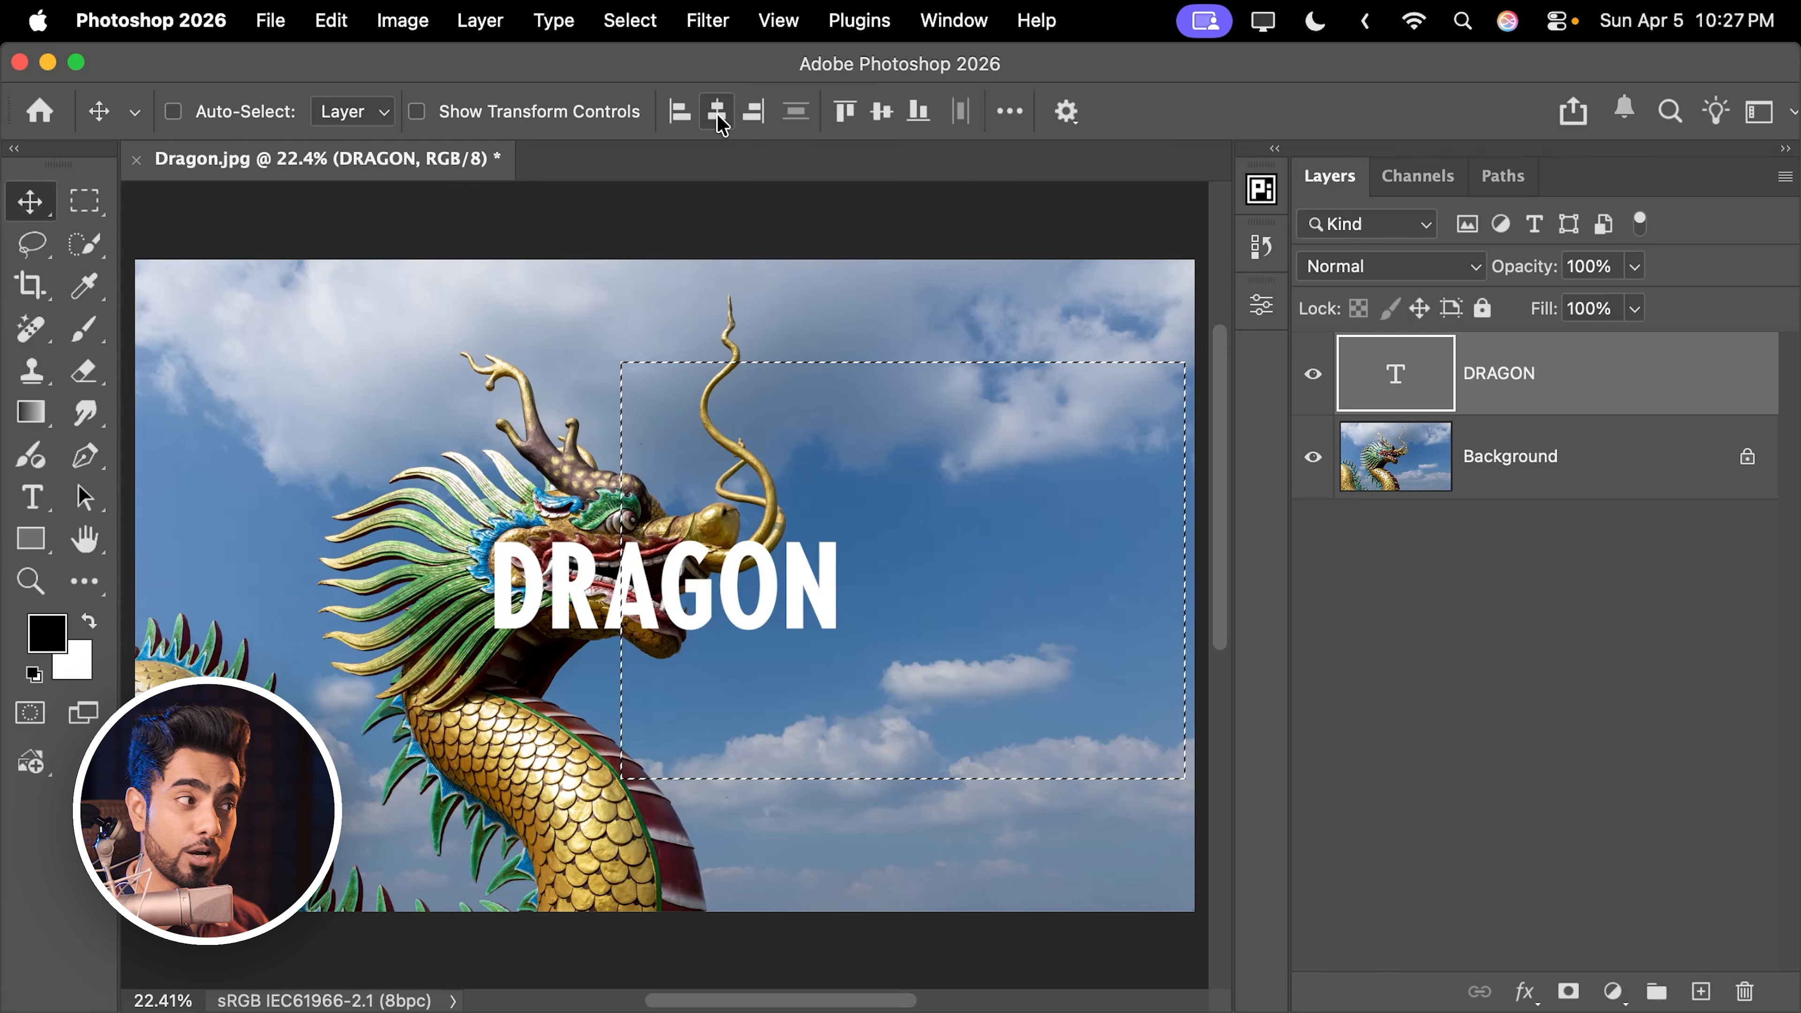
left_click(718, 114)
left_click(881, 111)
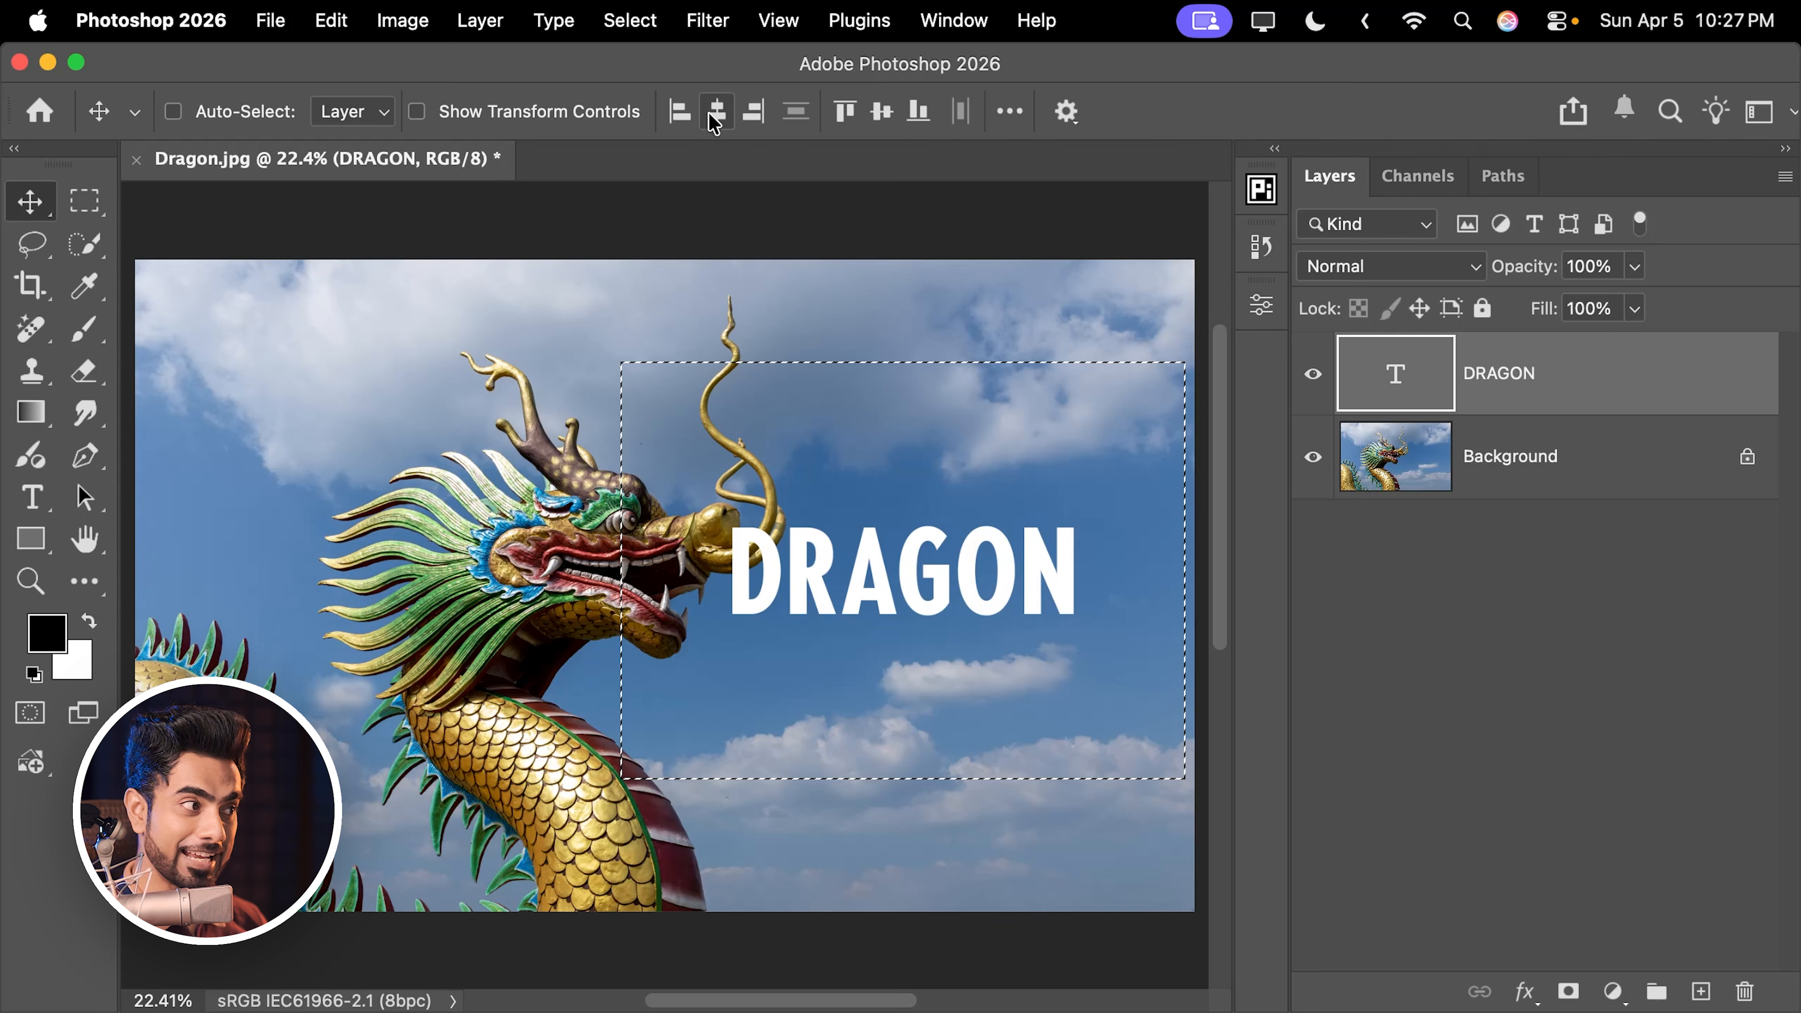
left_click(681, 114)
left_click(716, 113)
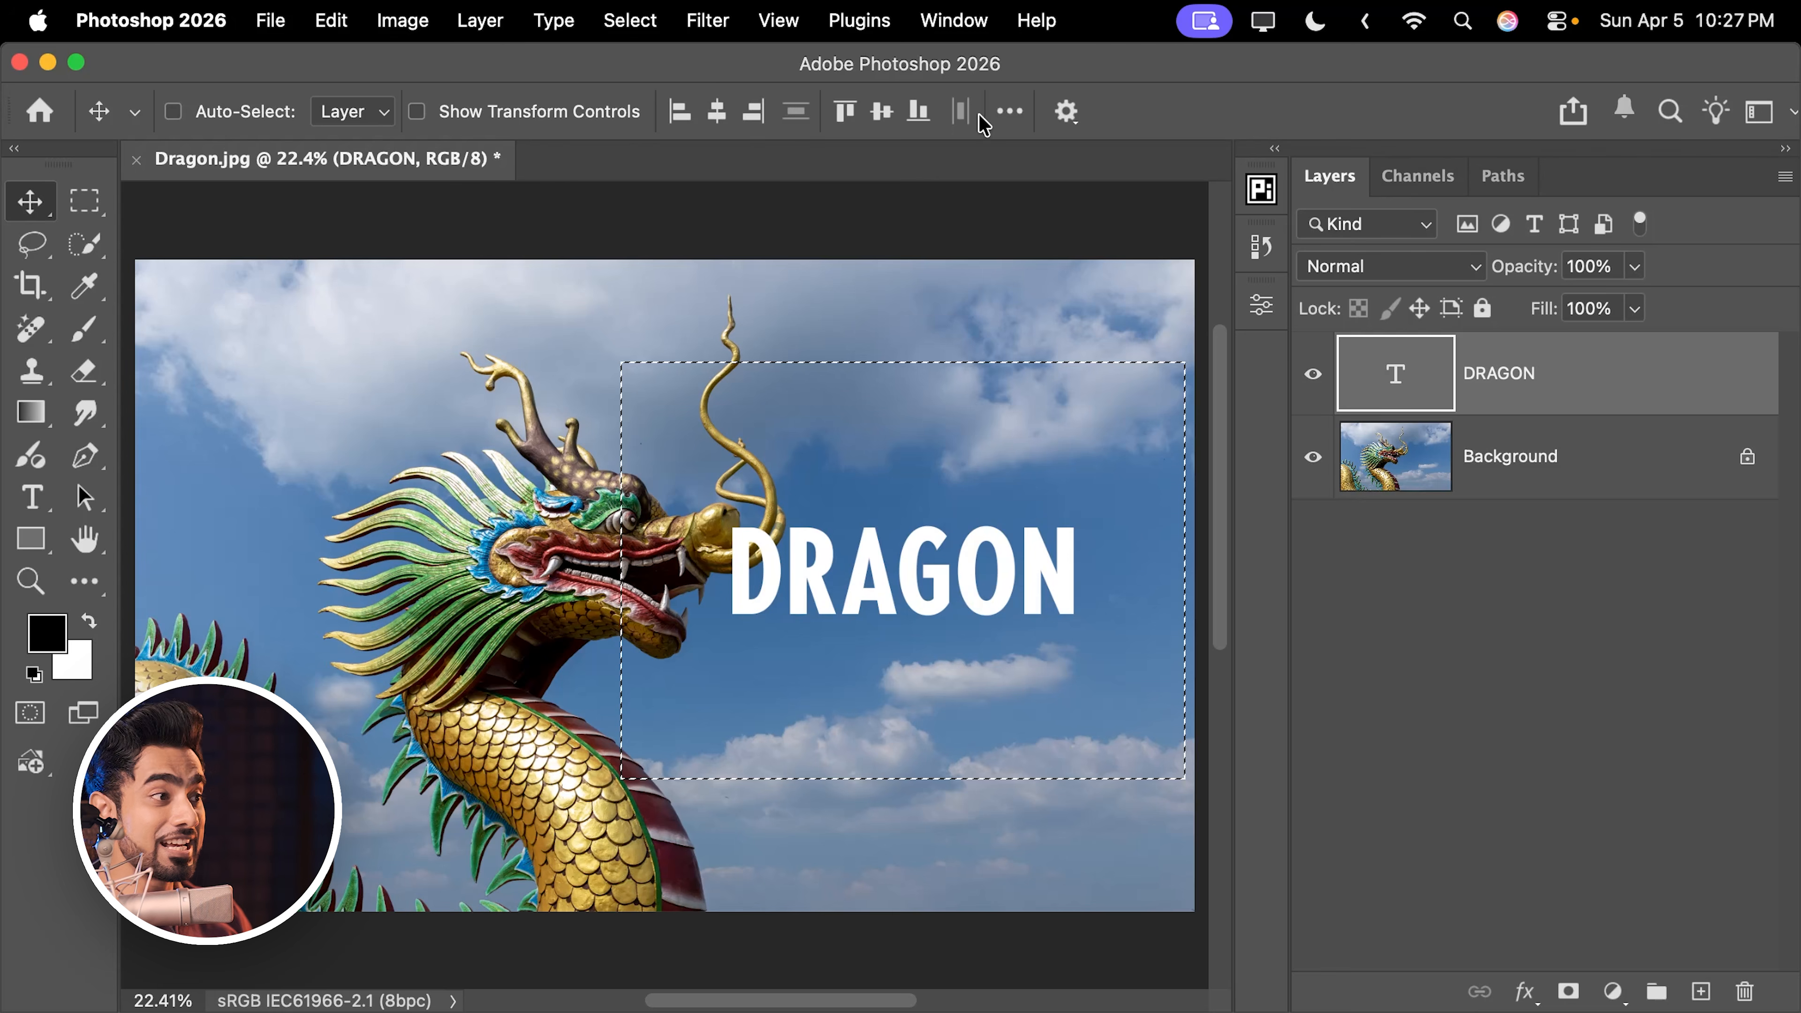
- Deselect and align the DRAGON text to the canvas, trying the top and left edges before centring it both ways
left_click(1010, 111)
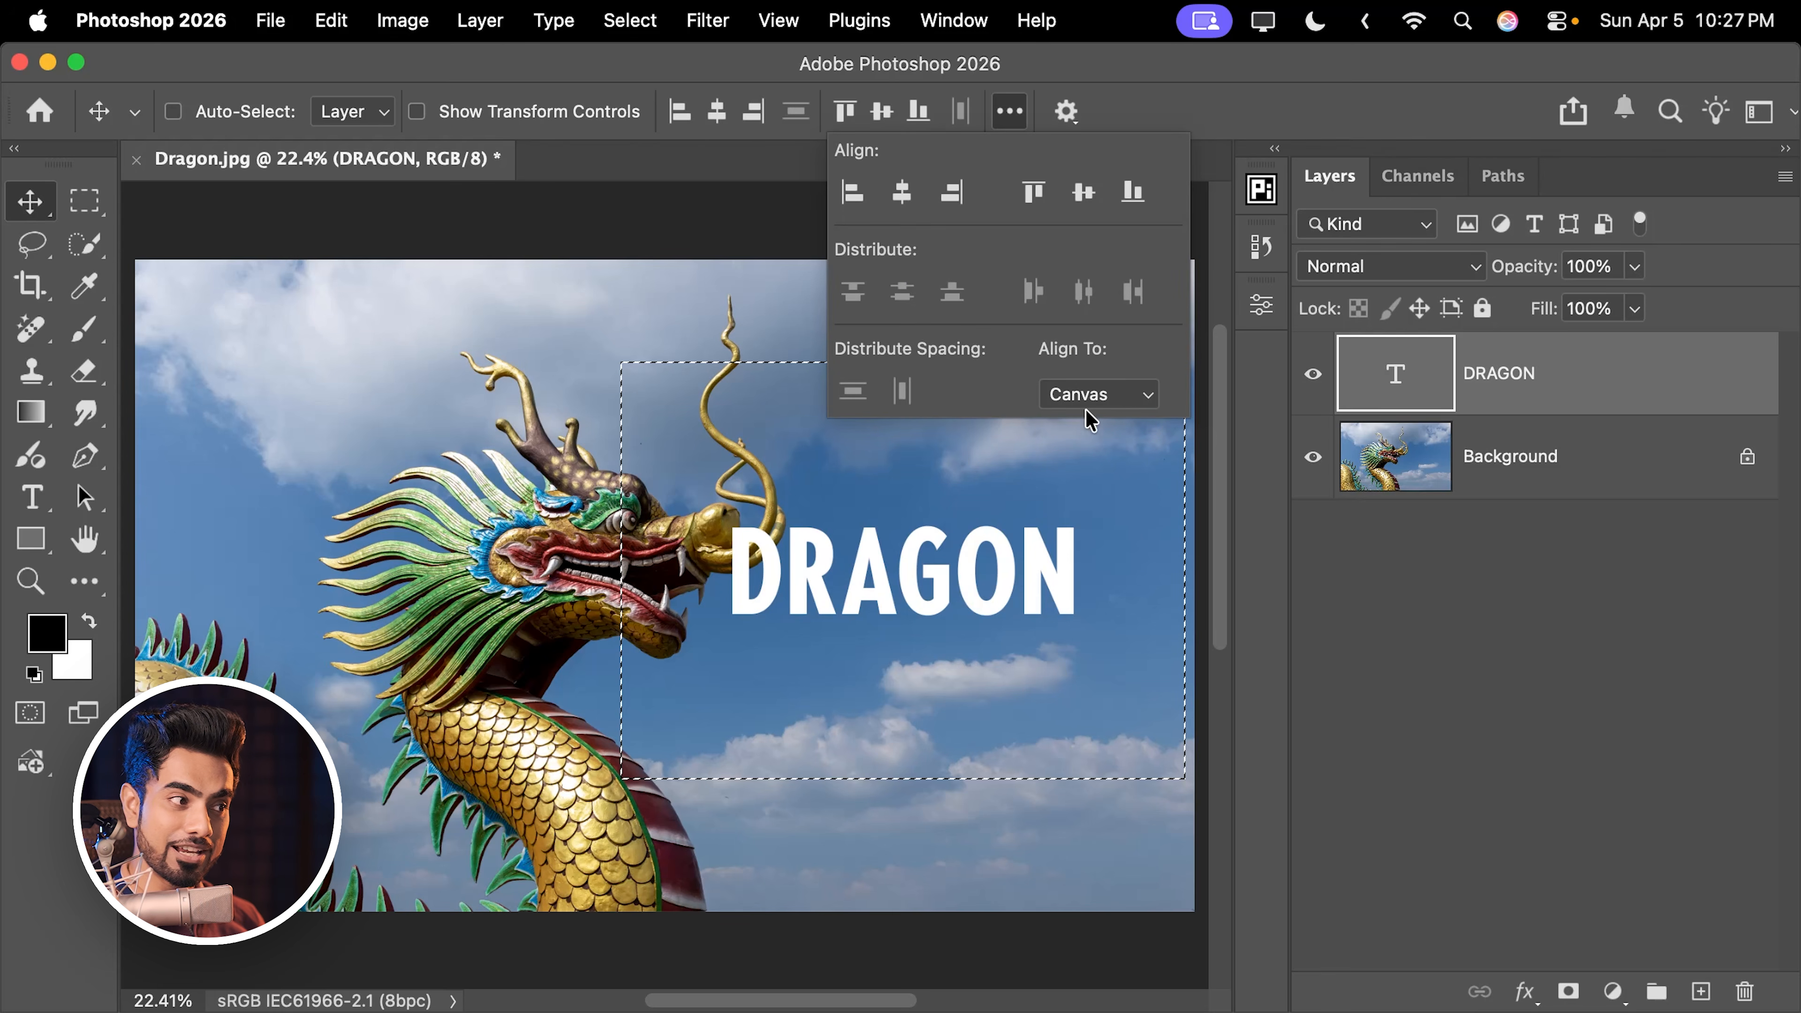
left_click(993, 117)
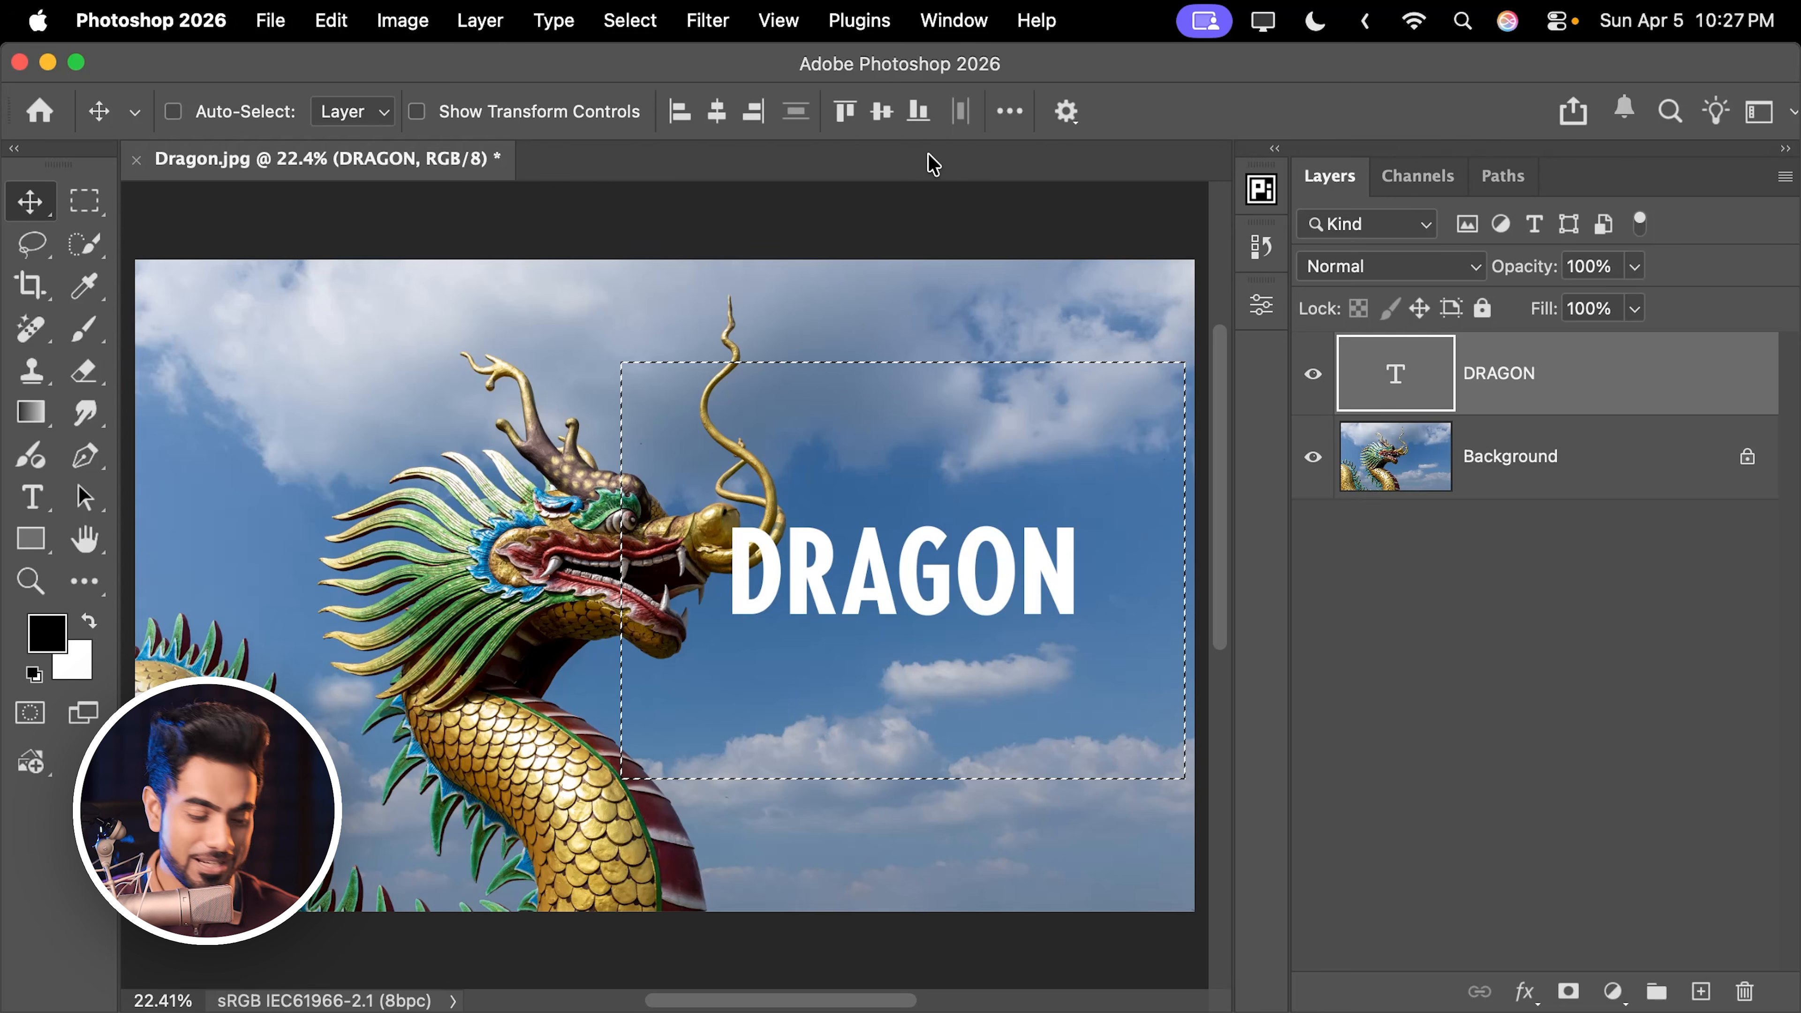
key("super")
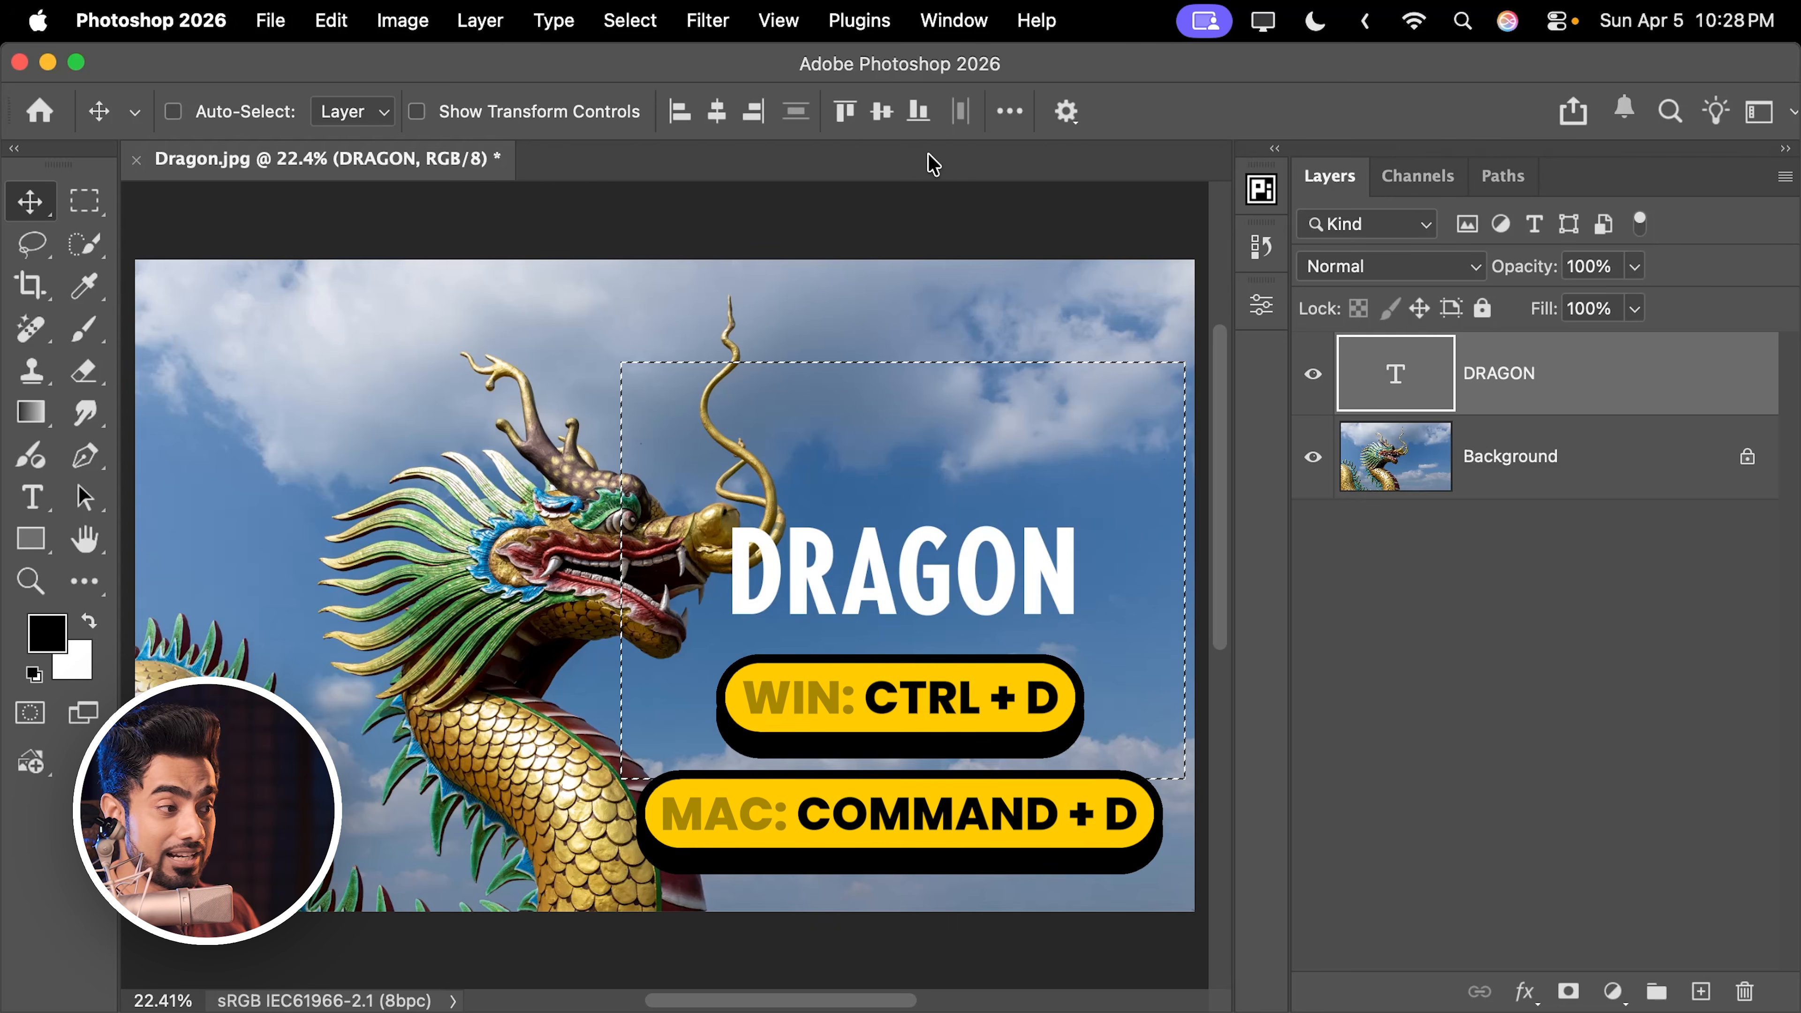
key("super+d")
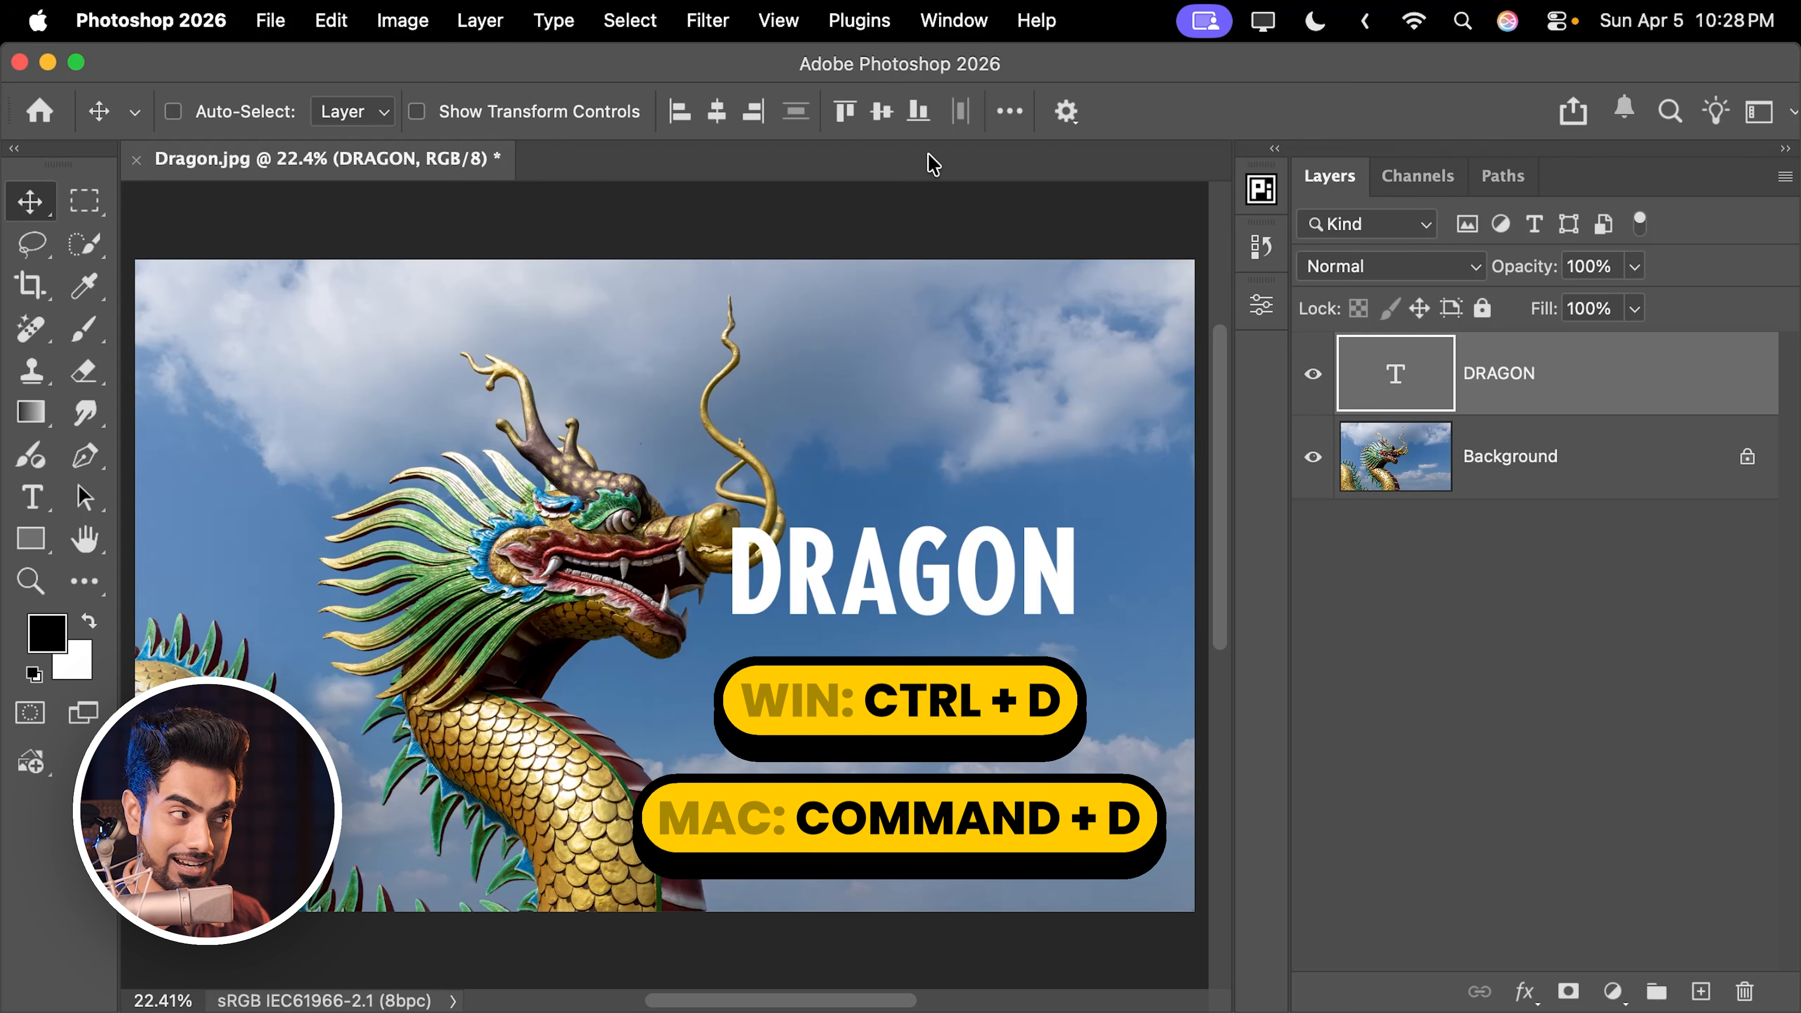
left_click(716, 112)
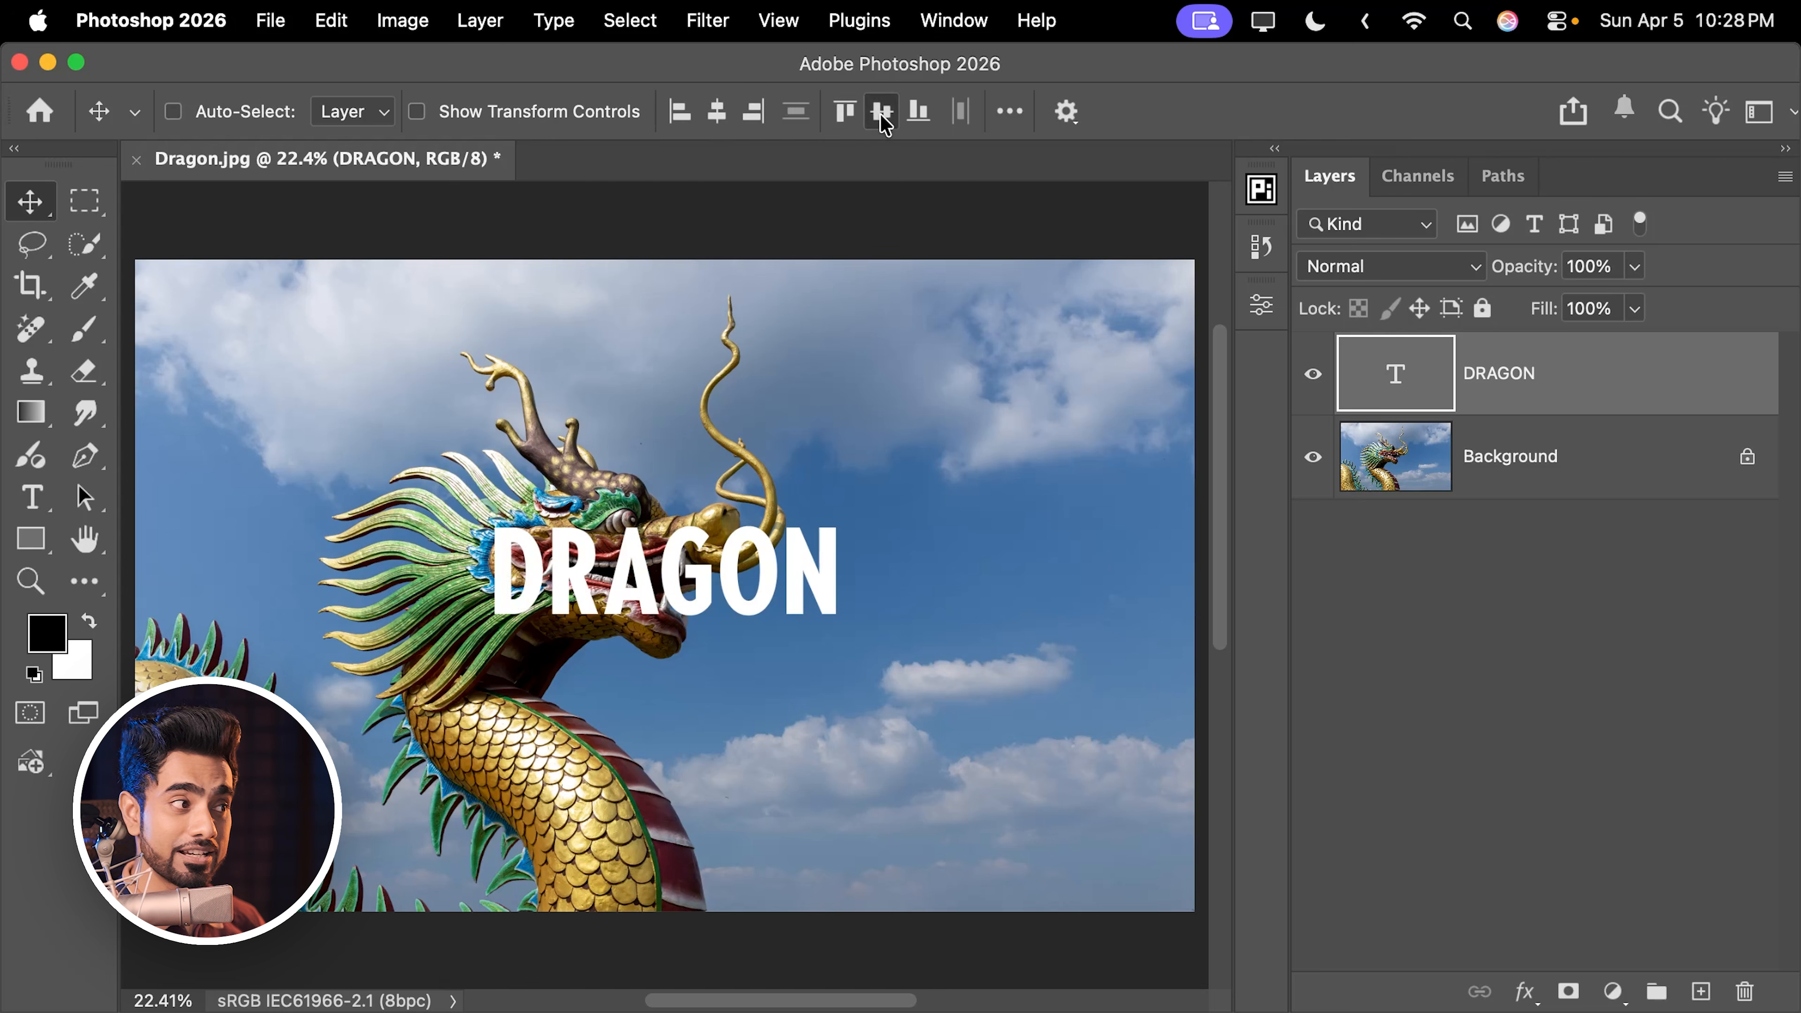
left_click(845, 112)
left_click(678, 114)
left_click(706, 117)
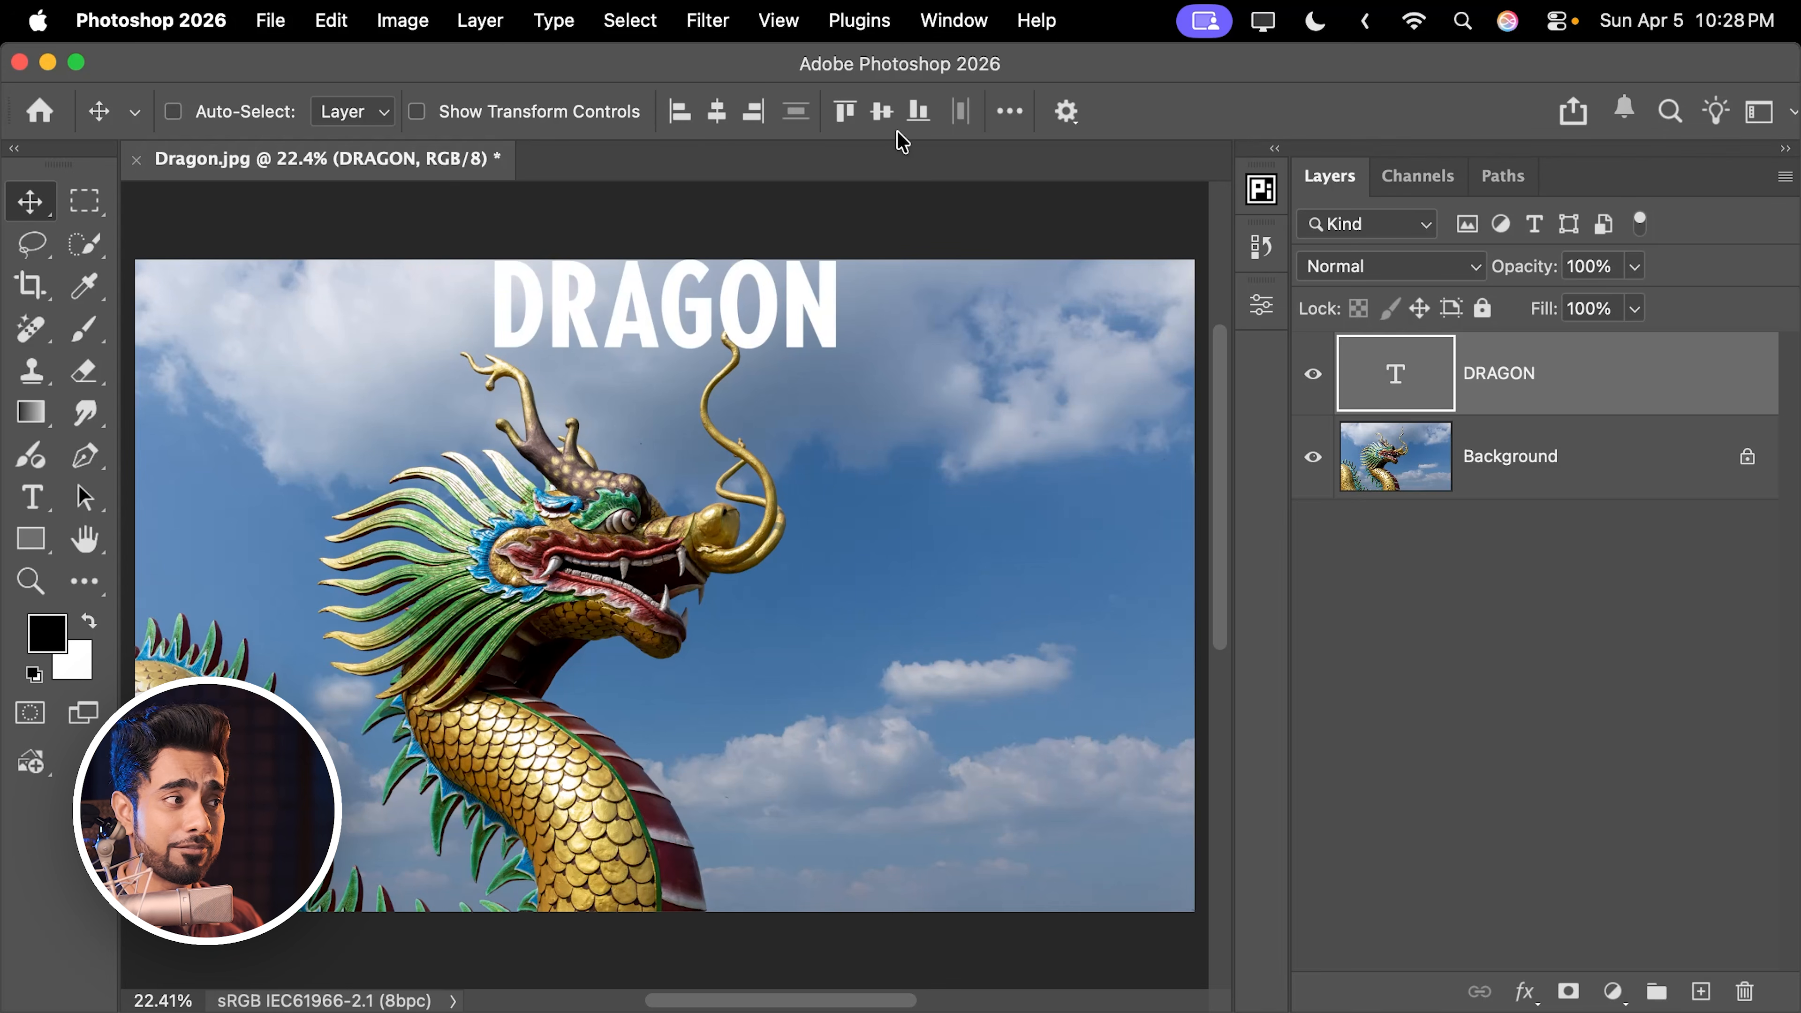
left_click(886, 122)
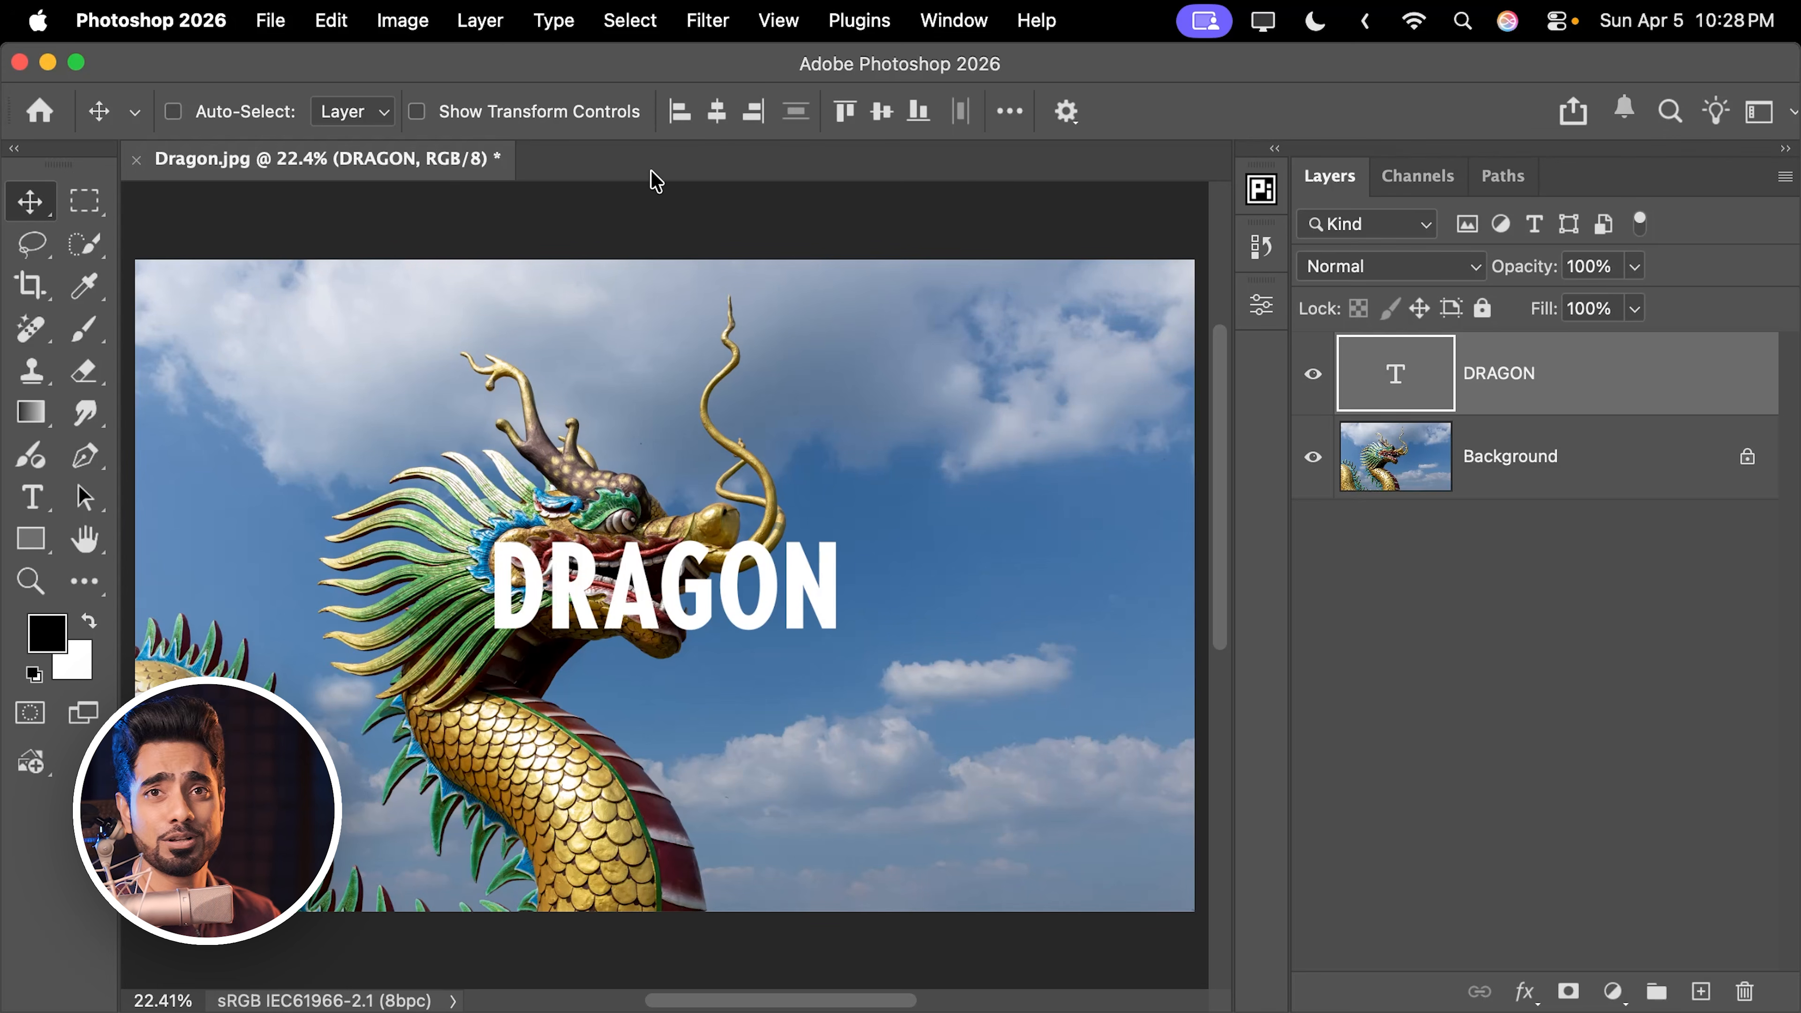
- Select a thin horizontal strip of sky beside the dragon's head, centre the DRAGON text in it both ways, and deselect
left_click(84, 202)
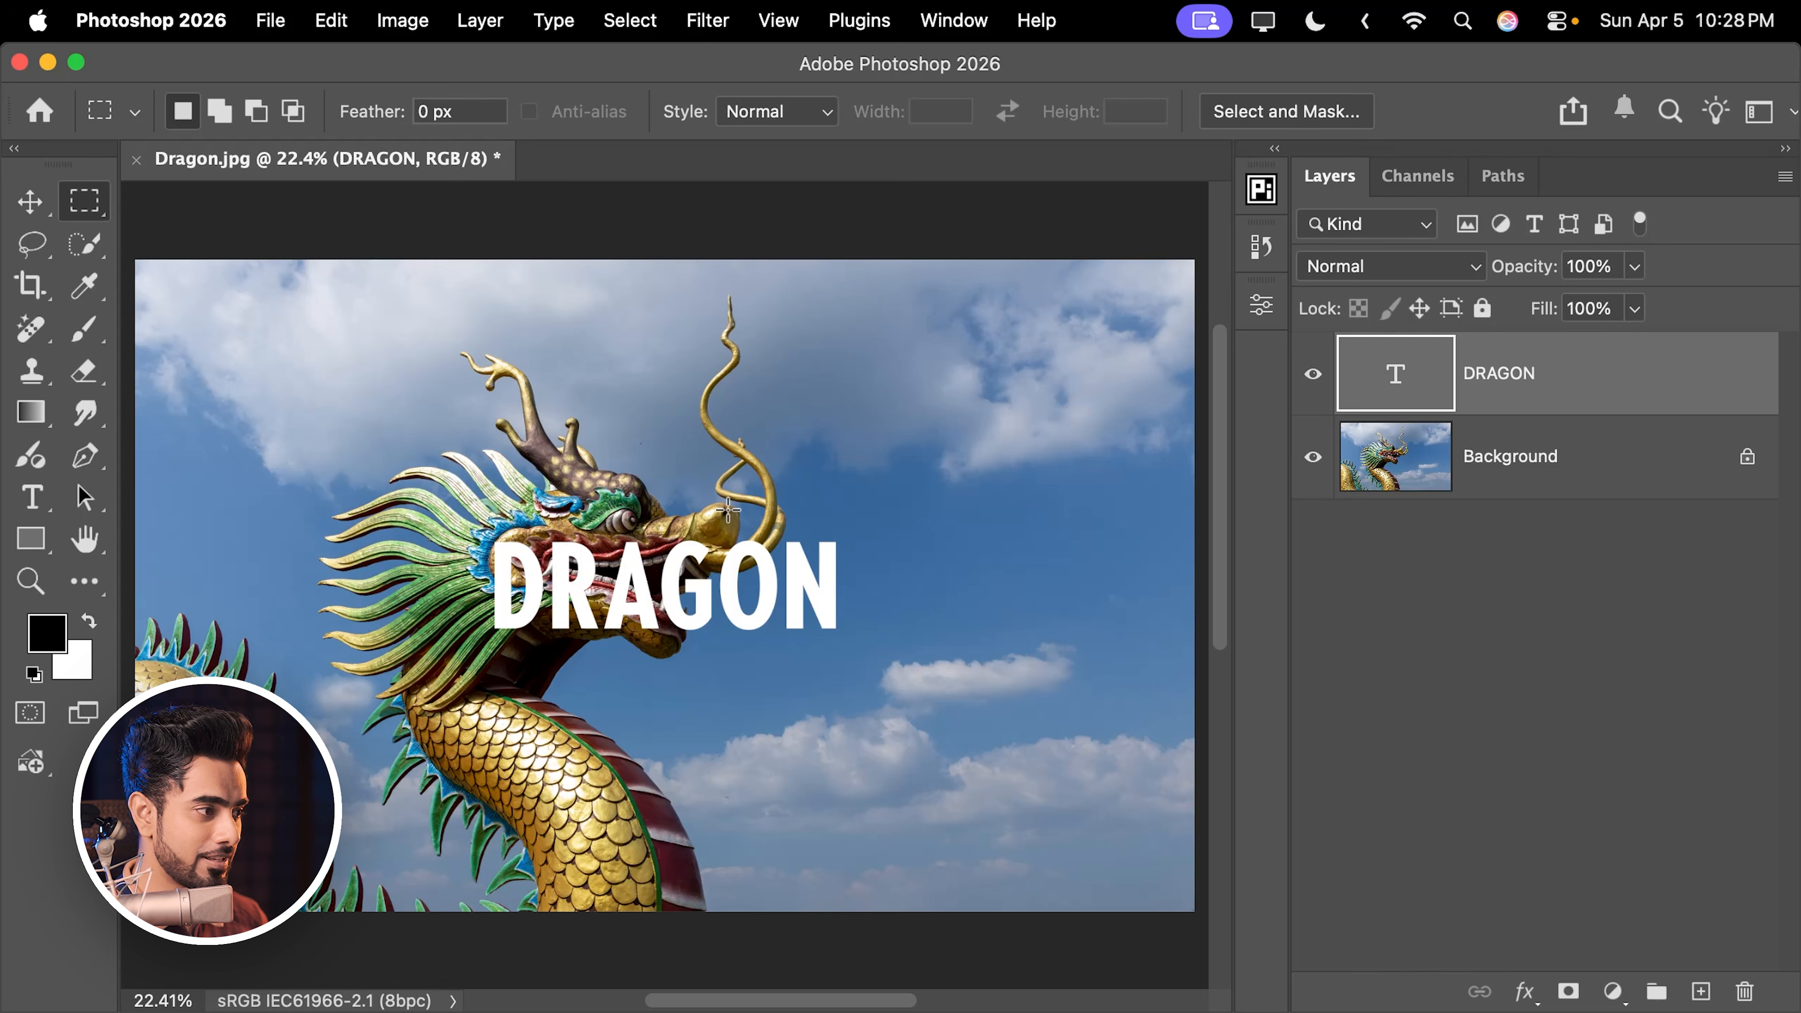
left_click_drag(727, 501, 1219, 589)
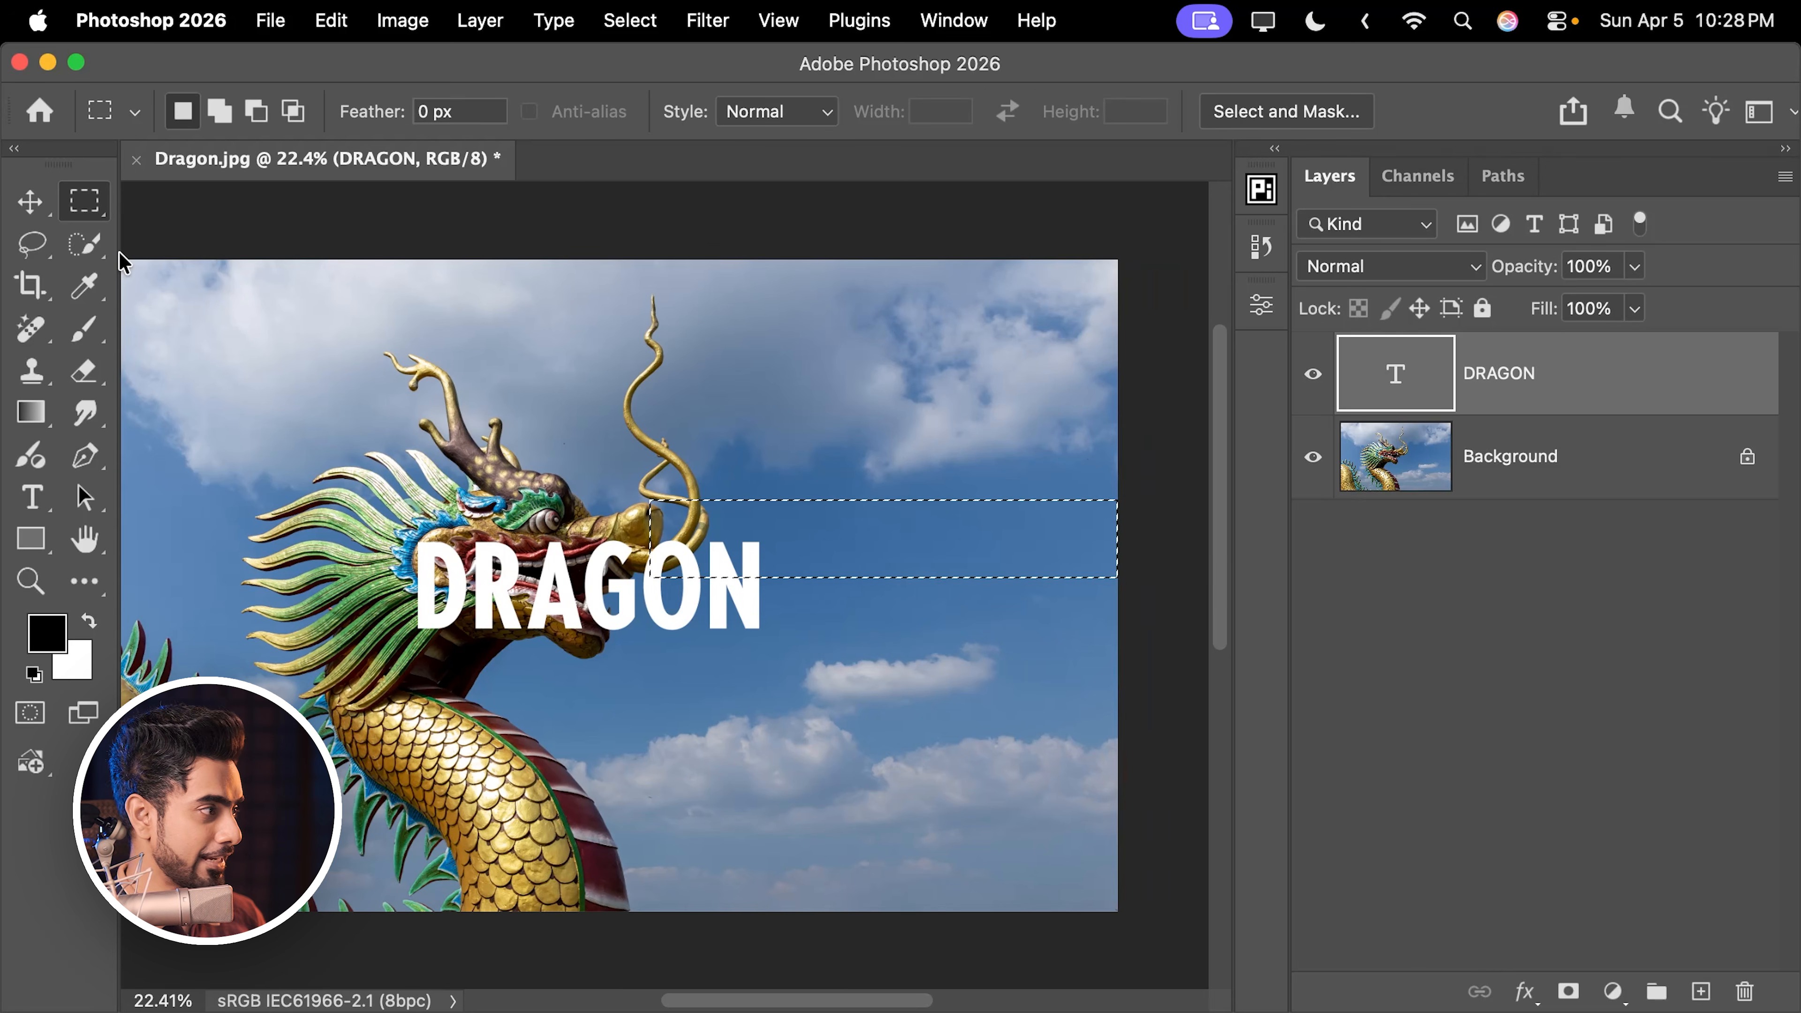
left_click(30, 201)
left_click(716, 110)
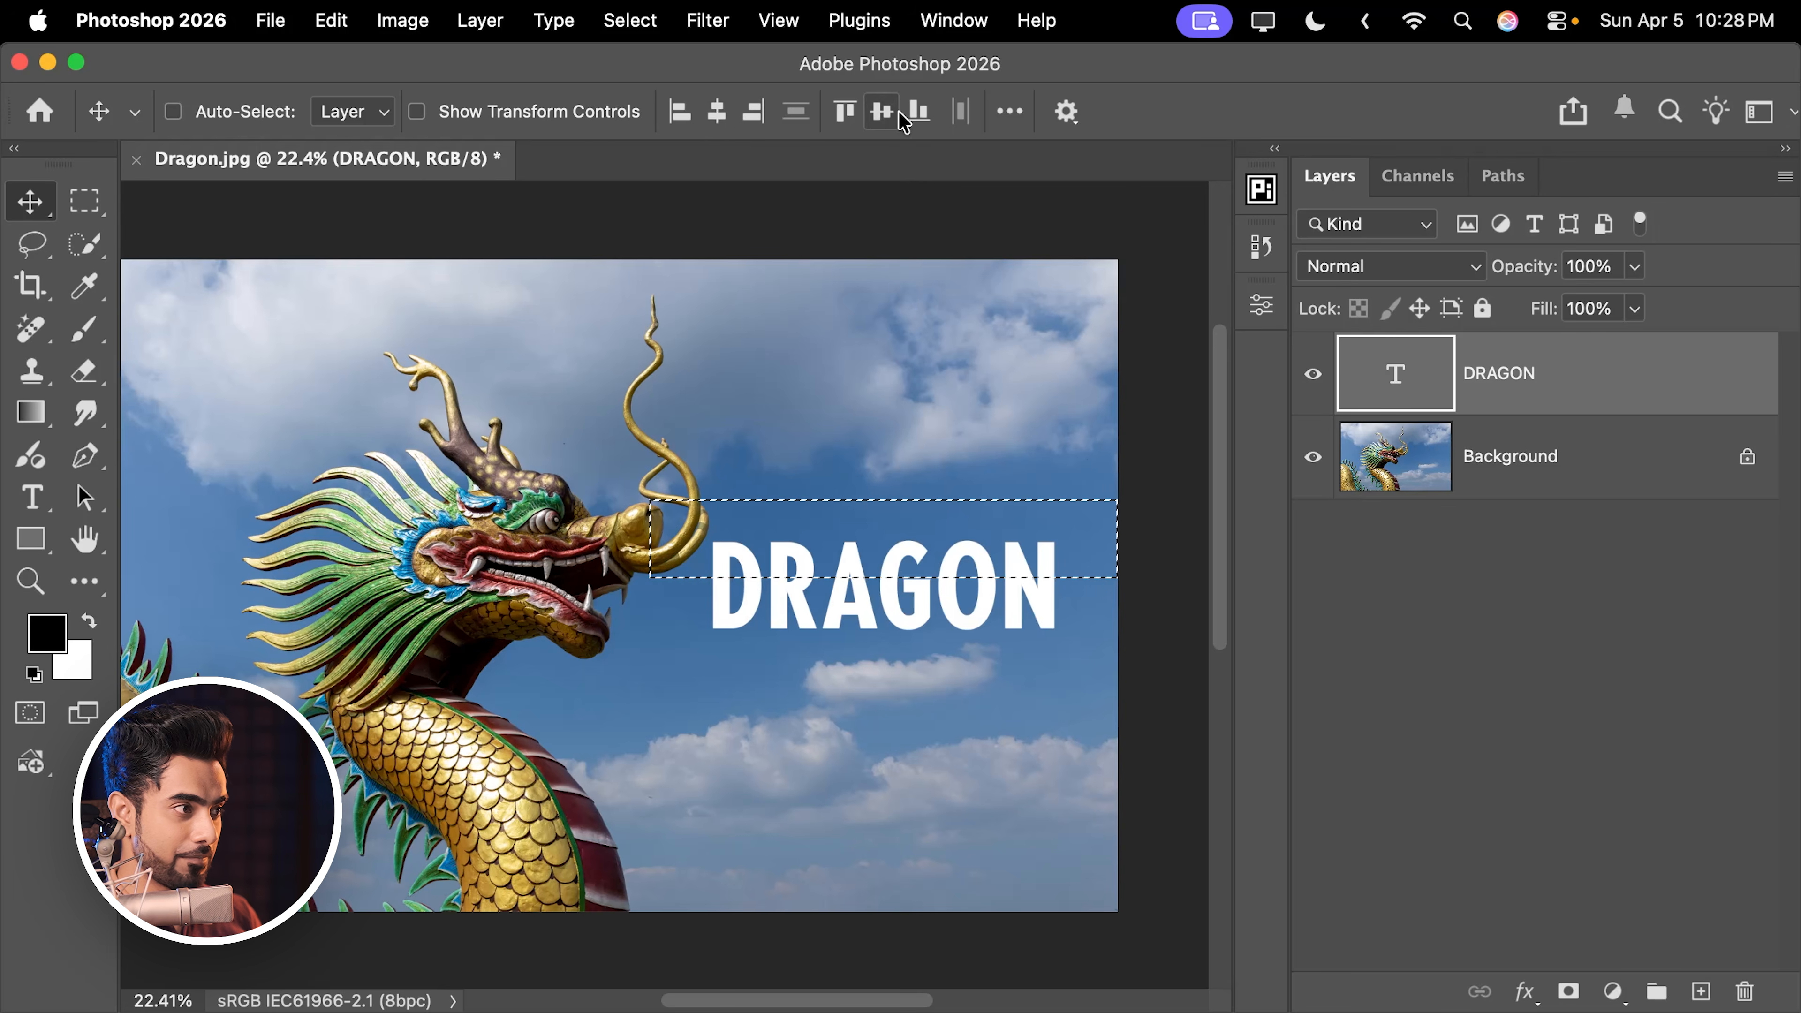
left_click(881, 111)
key("super+d")
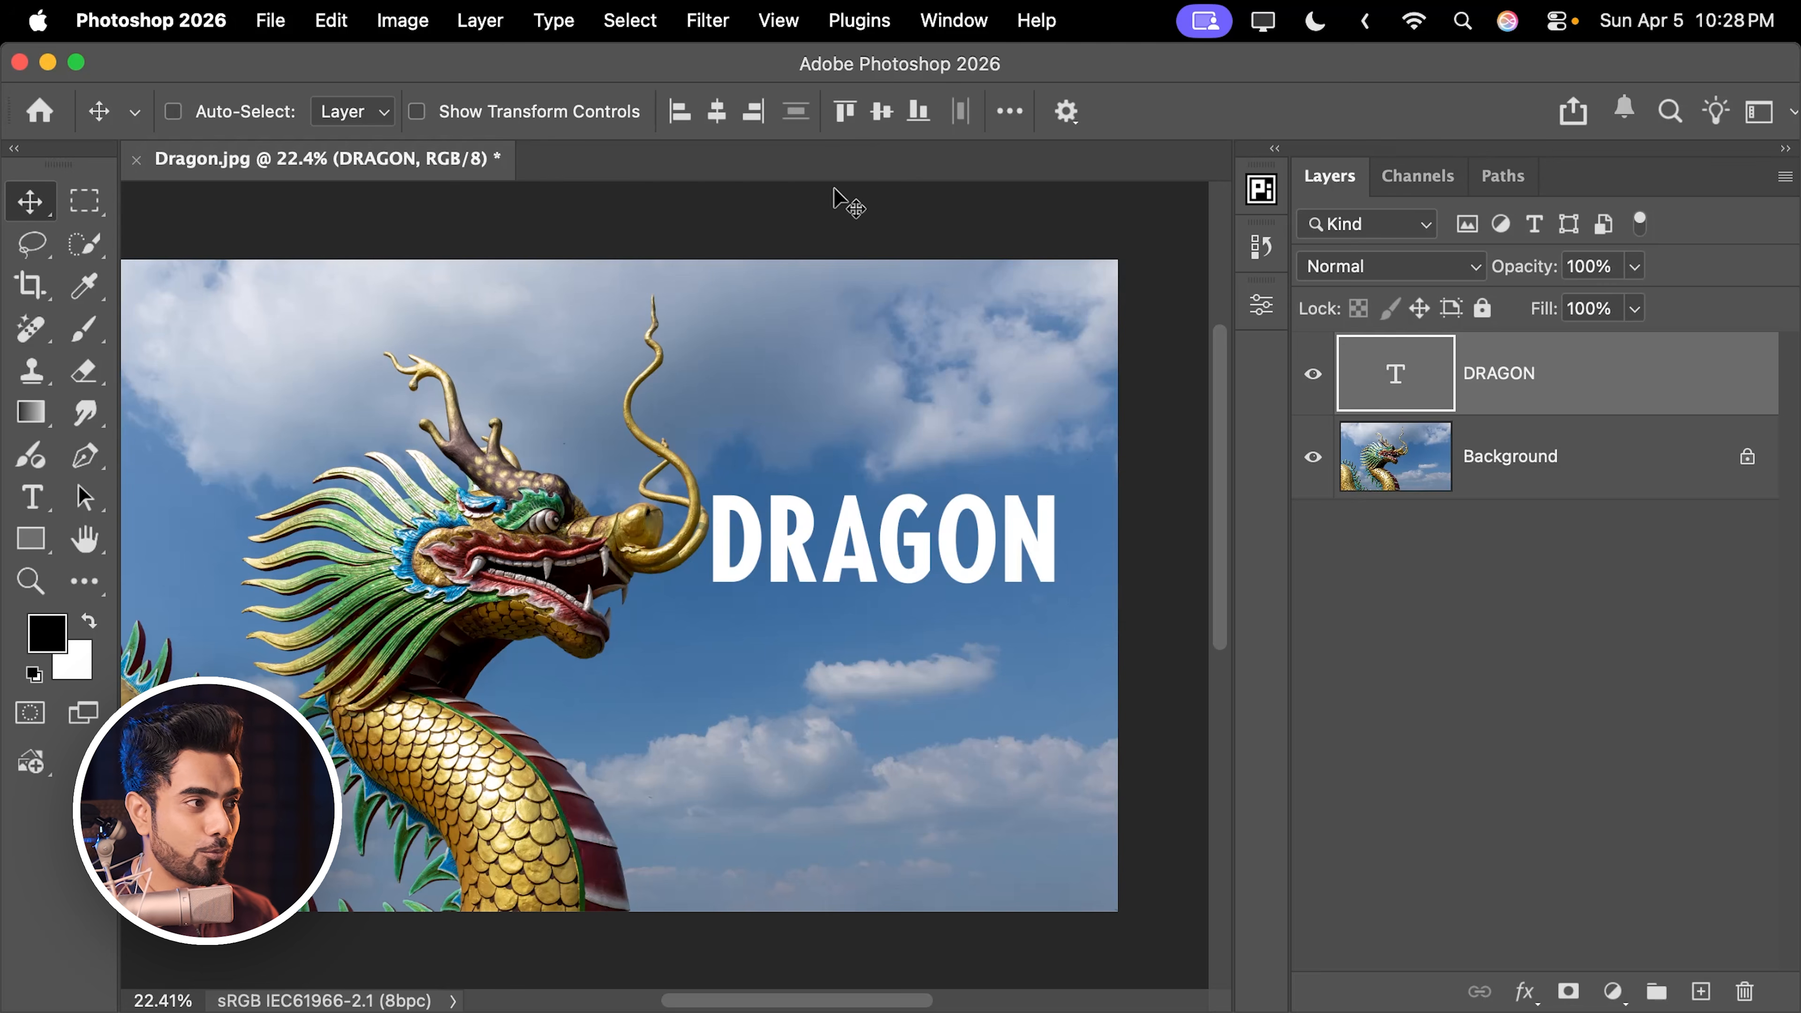
left_click(1009, 110)
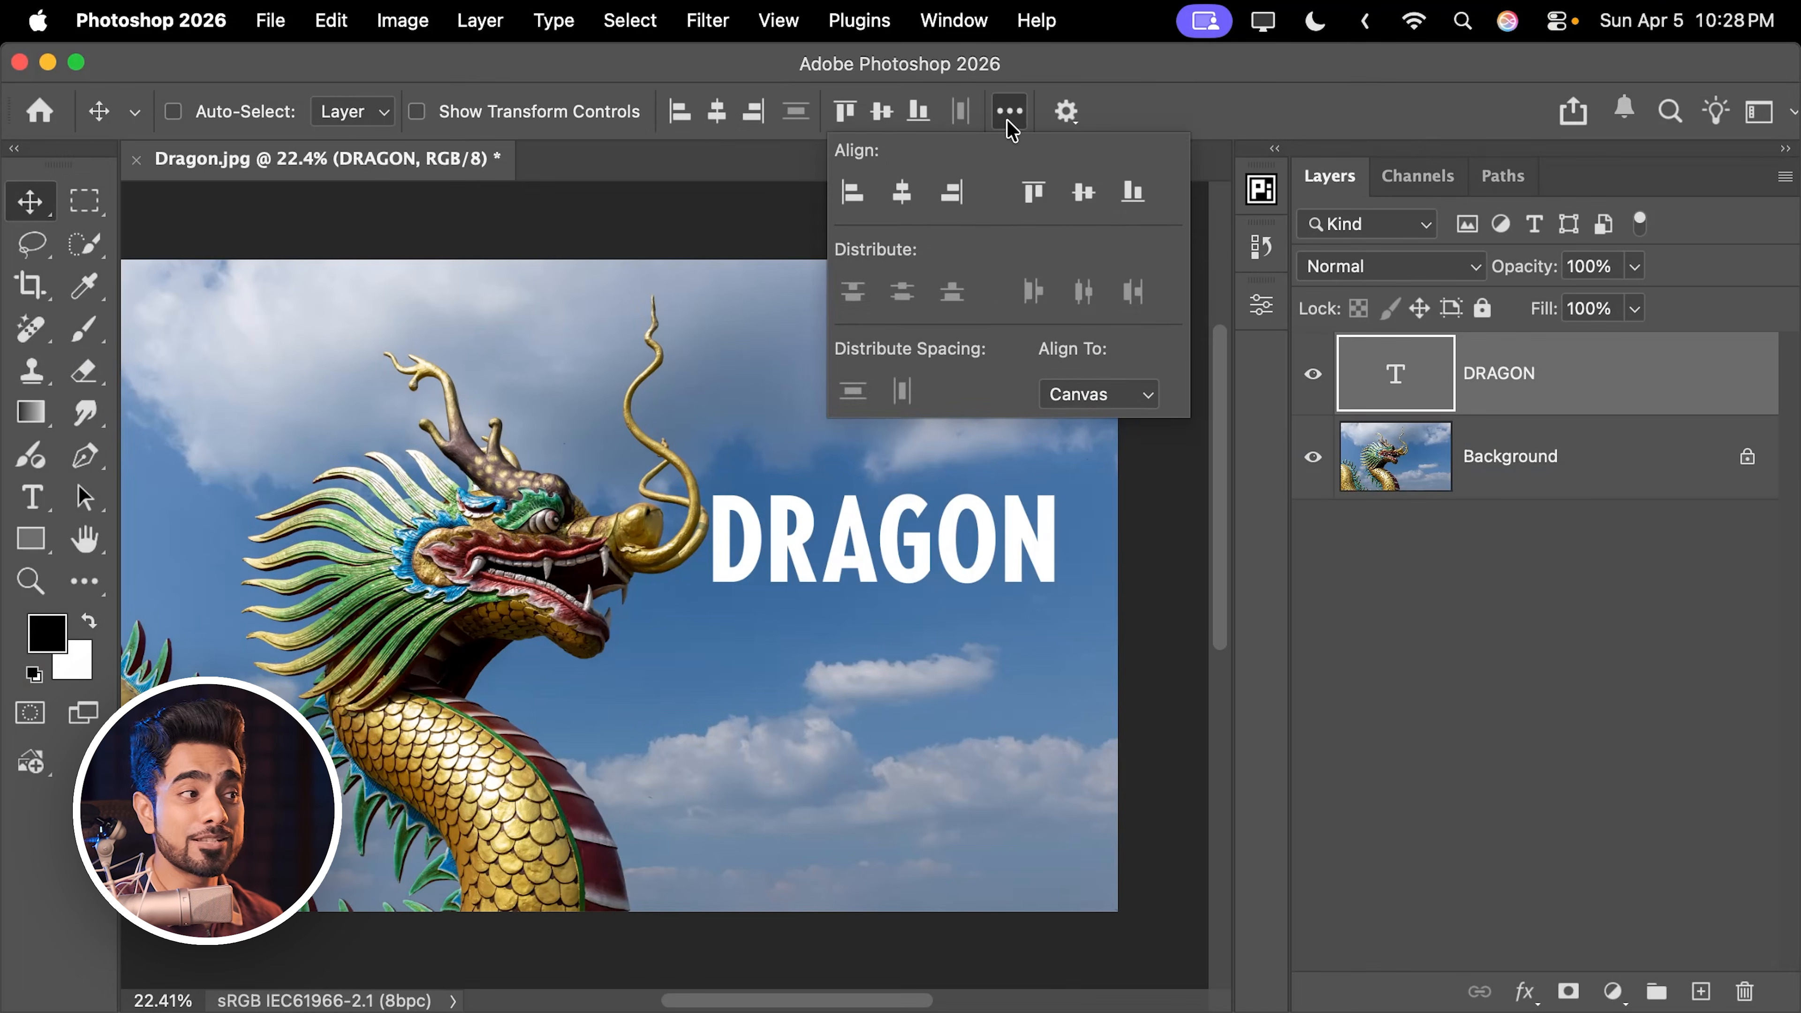
left_click(1014, 108)
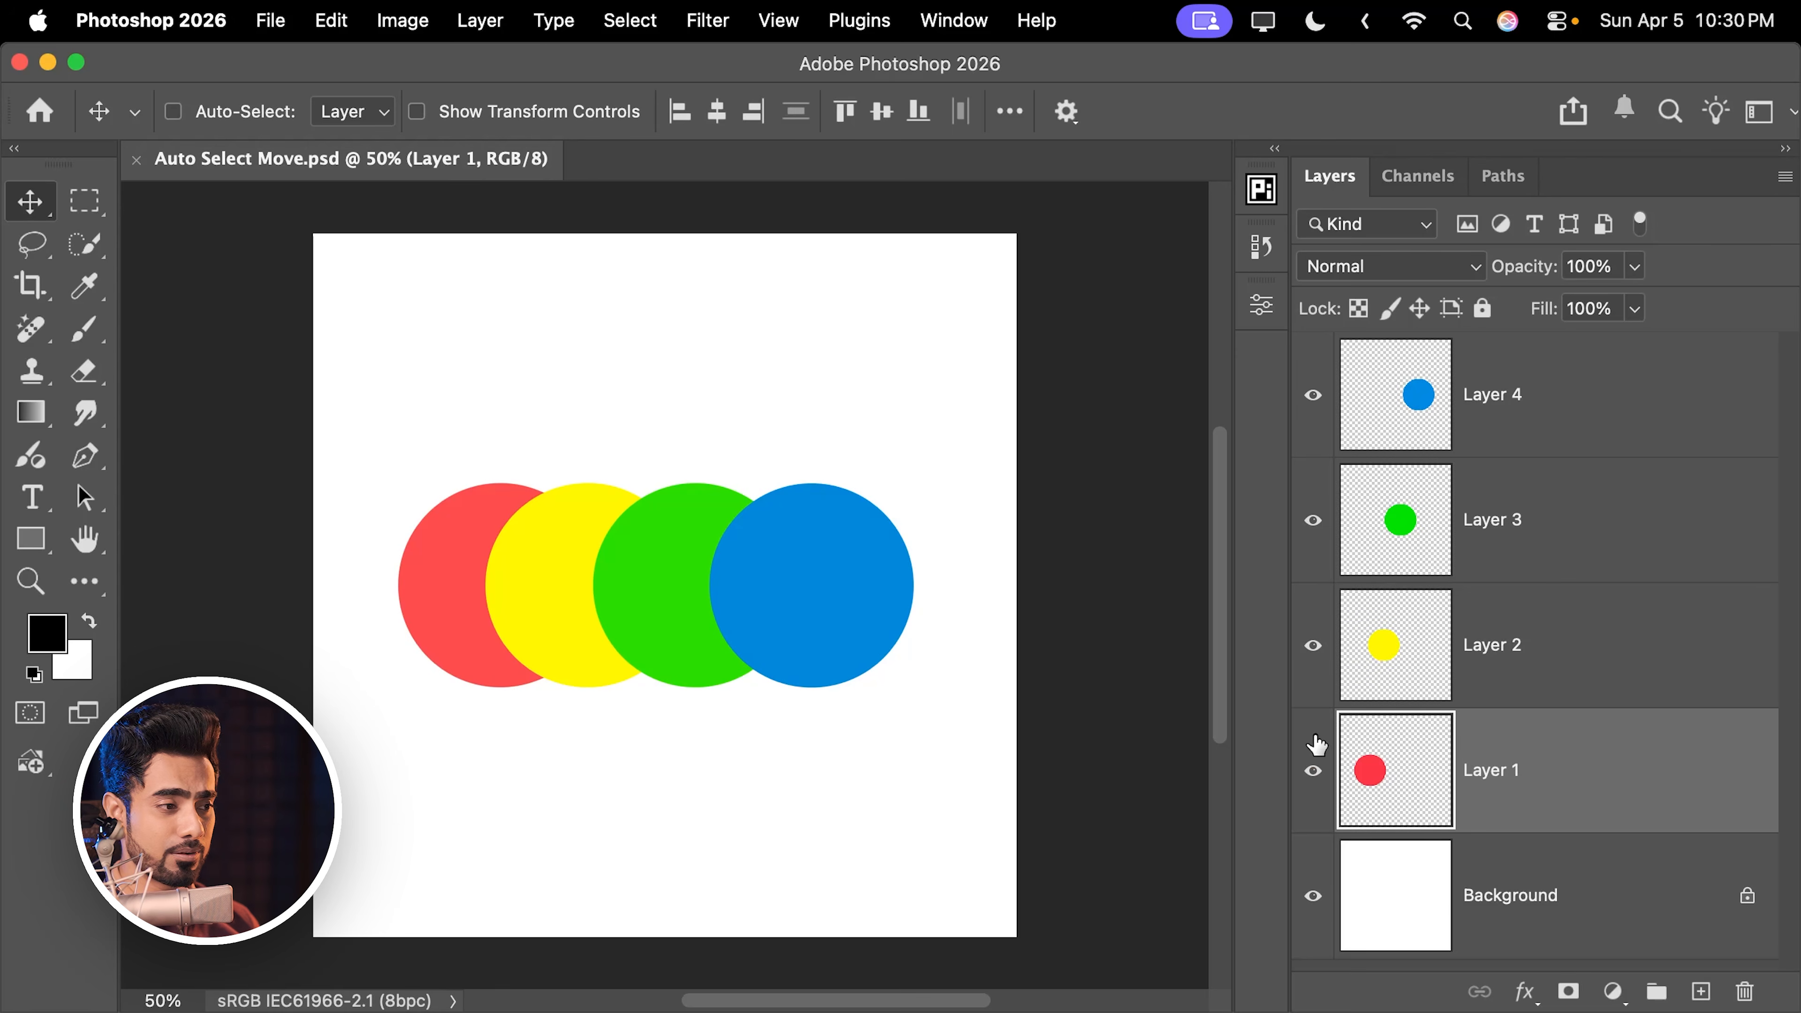
- Hide Layers 1 to 4 and show them again one by one, from Layer 1 up to Layer 4
left_click_drag(1316, 743, 1295, 402)
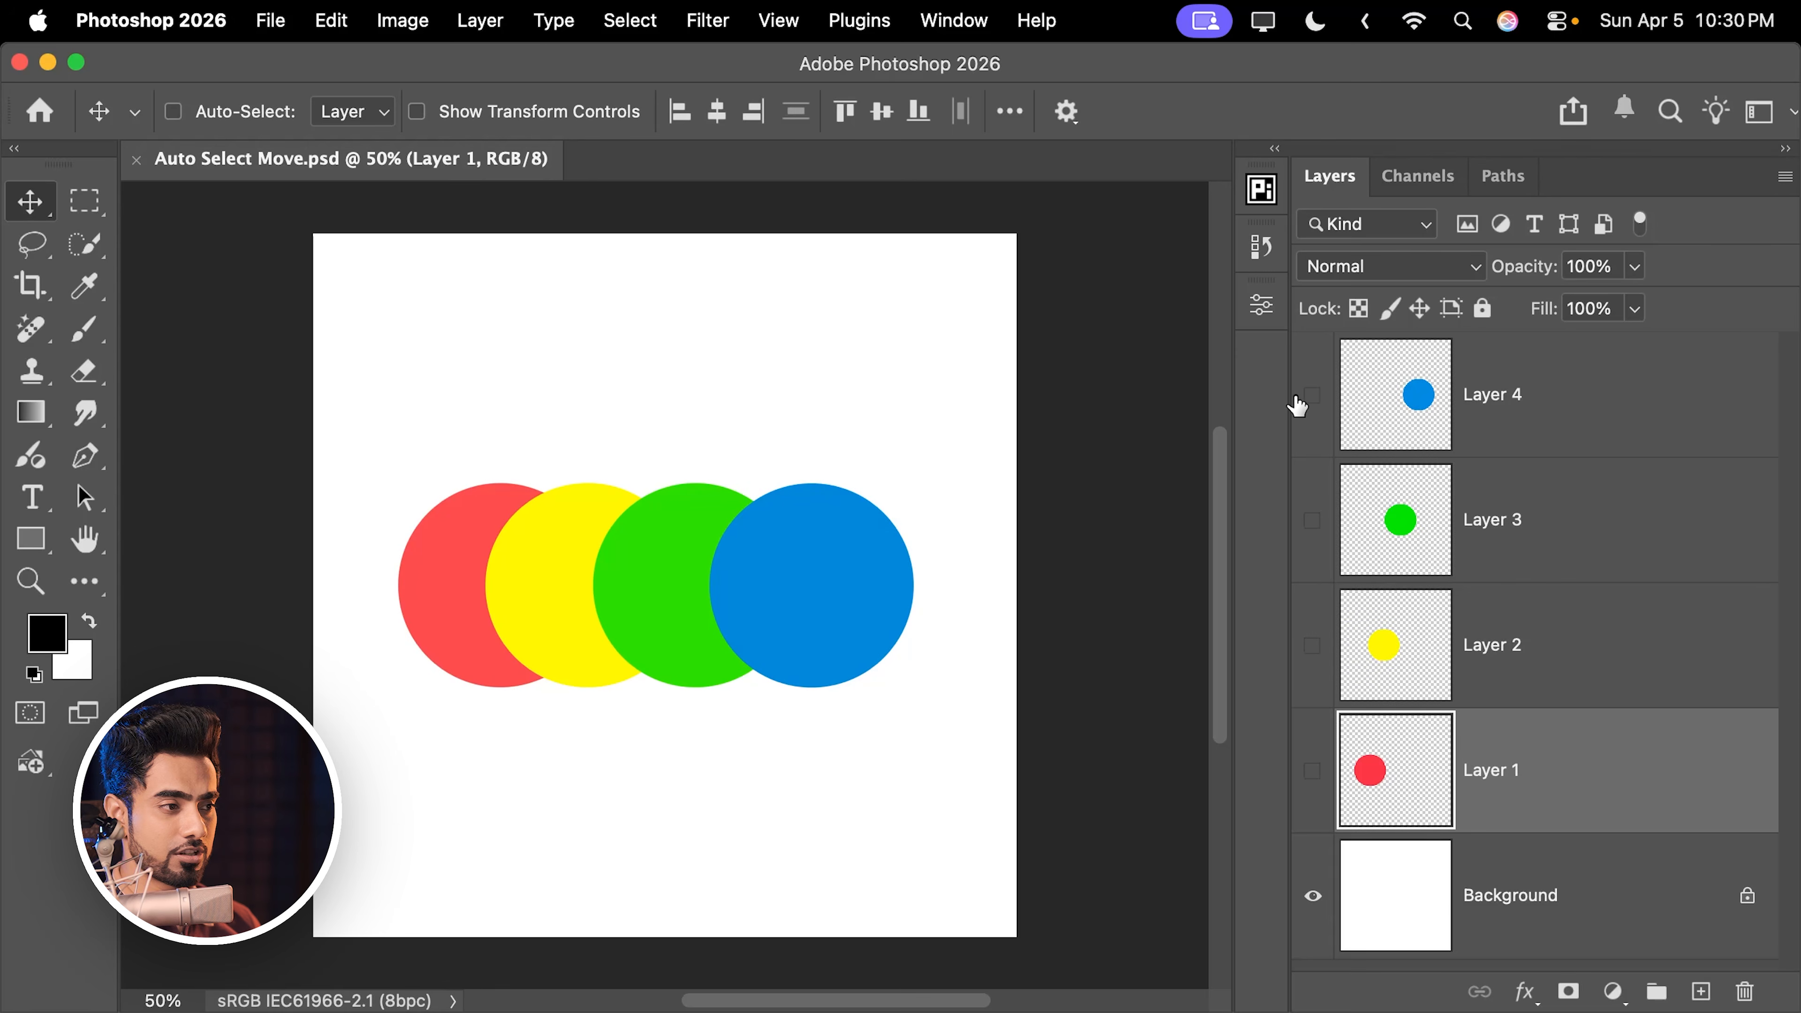
left_click(1312, 771)
left_click(1314, 645)
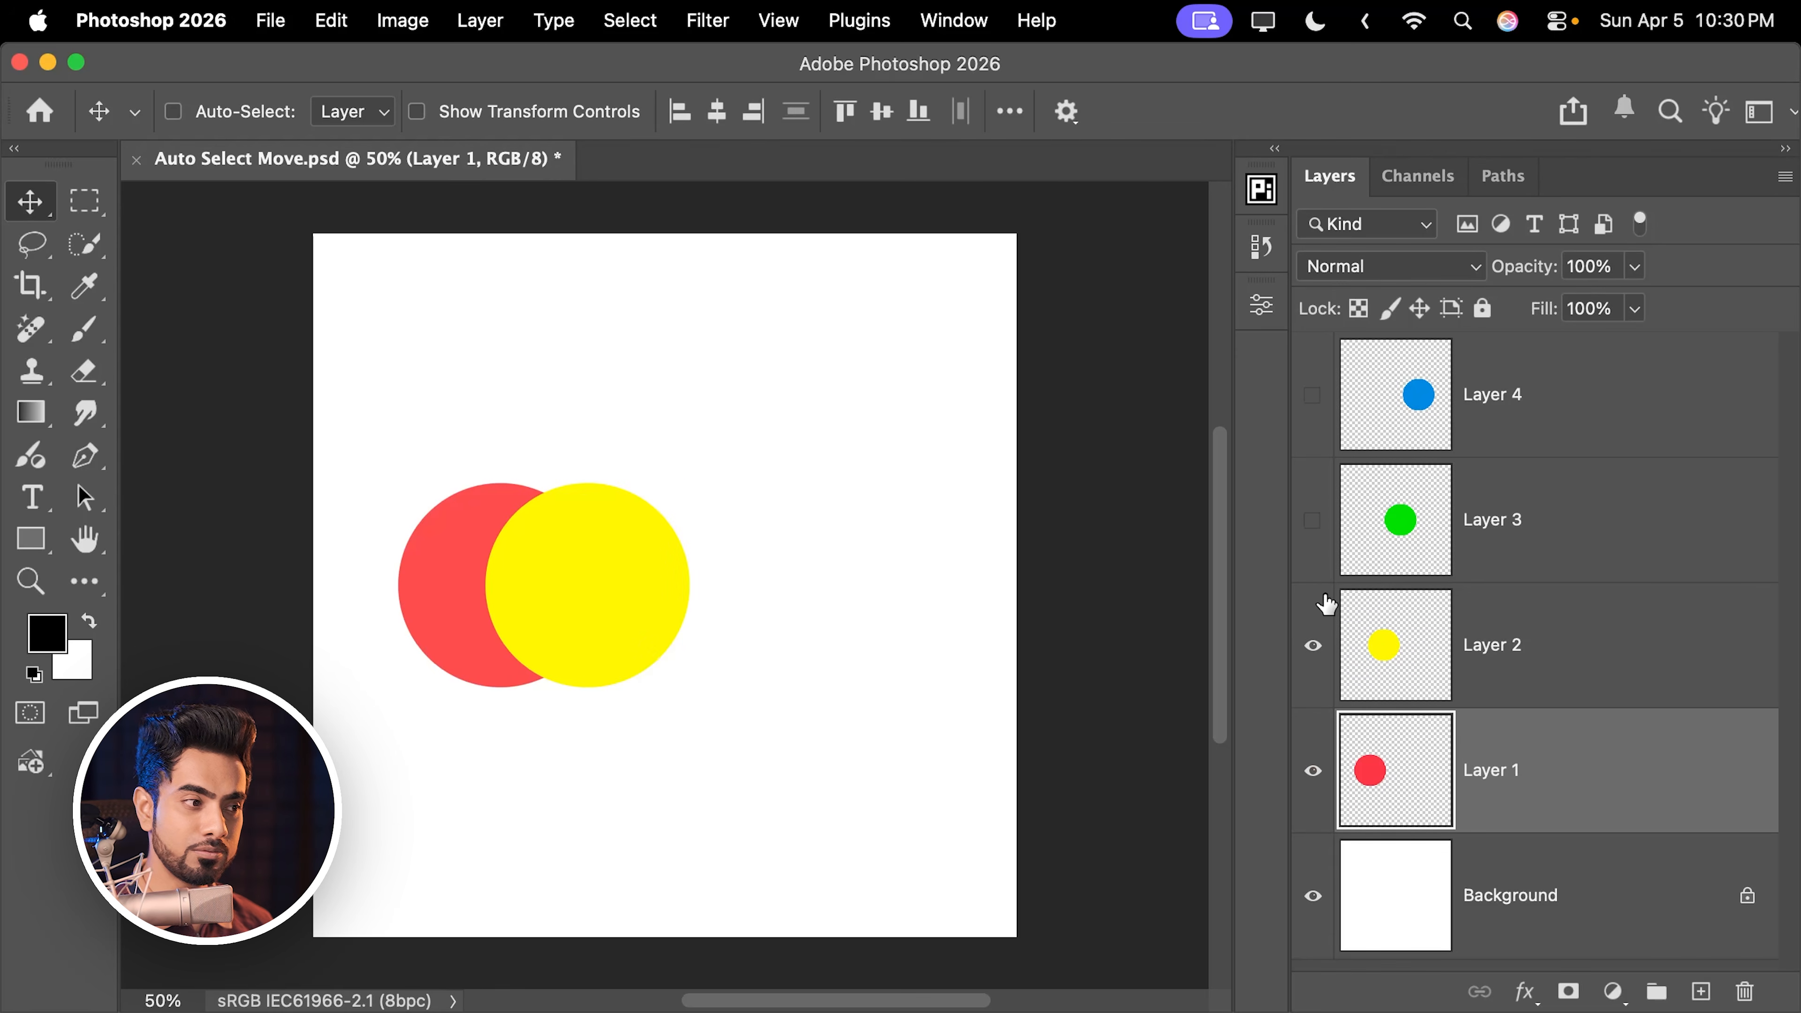
left_click(1313, 520)
left_click(1313, 395)
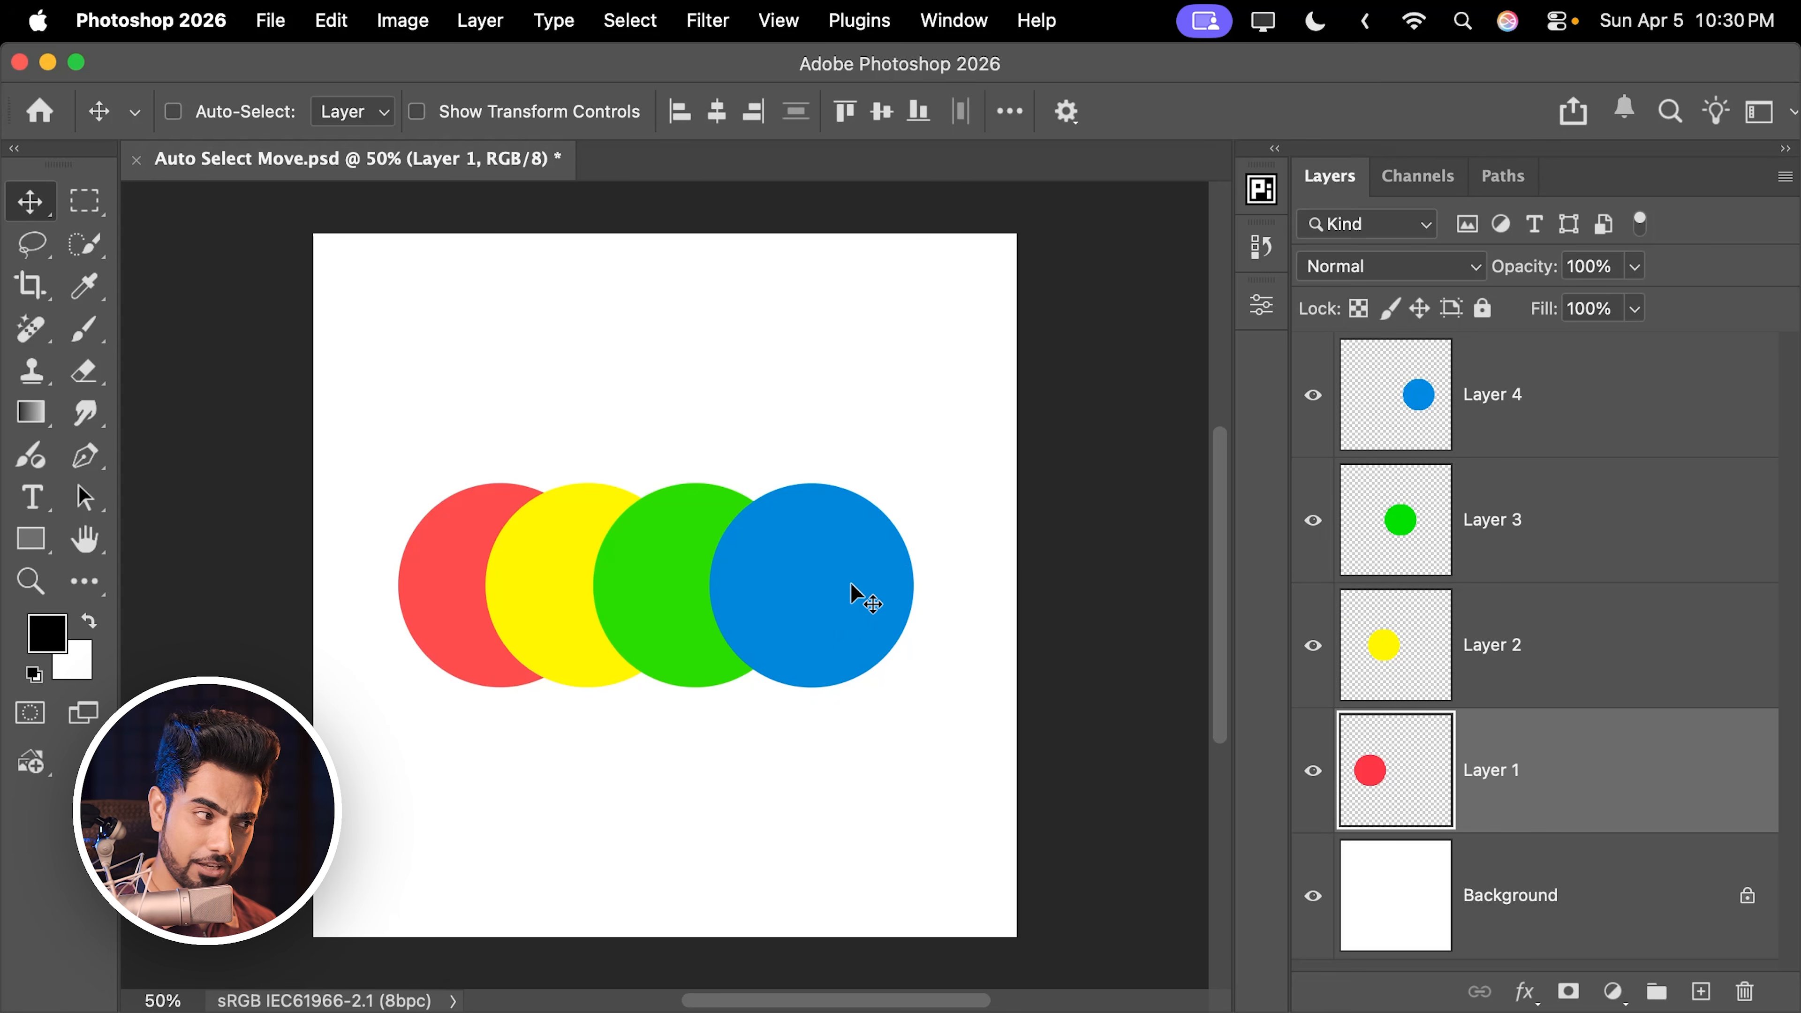
- With Auto-Select off, try moving Layer 1's red circle and Layer 3's green circle by grabbing other circles, undoing each move
left_click_drag(816, 591, 883, 628)
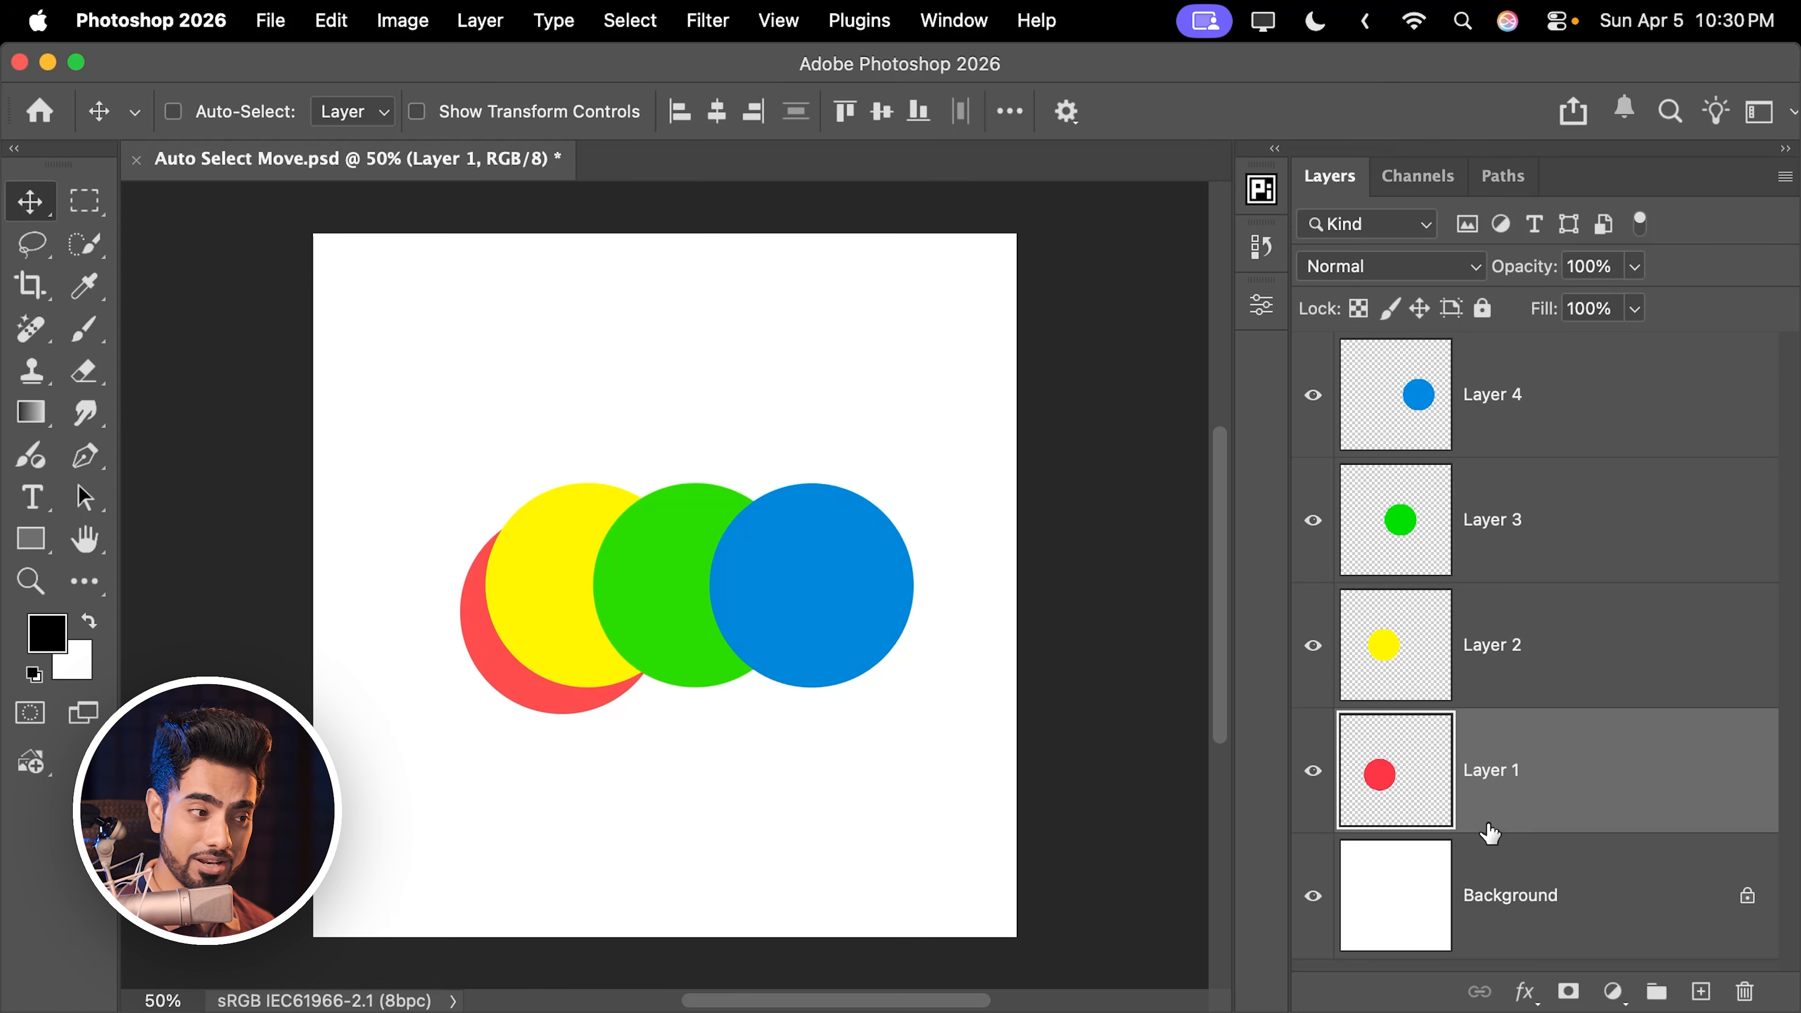
key("super+z")
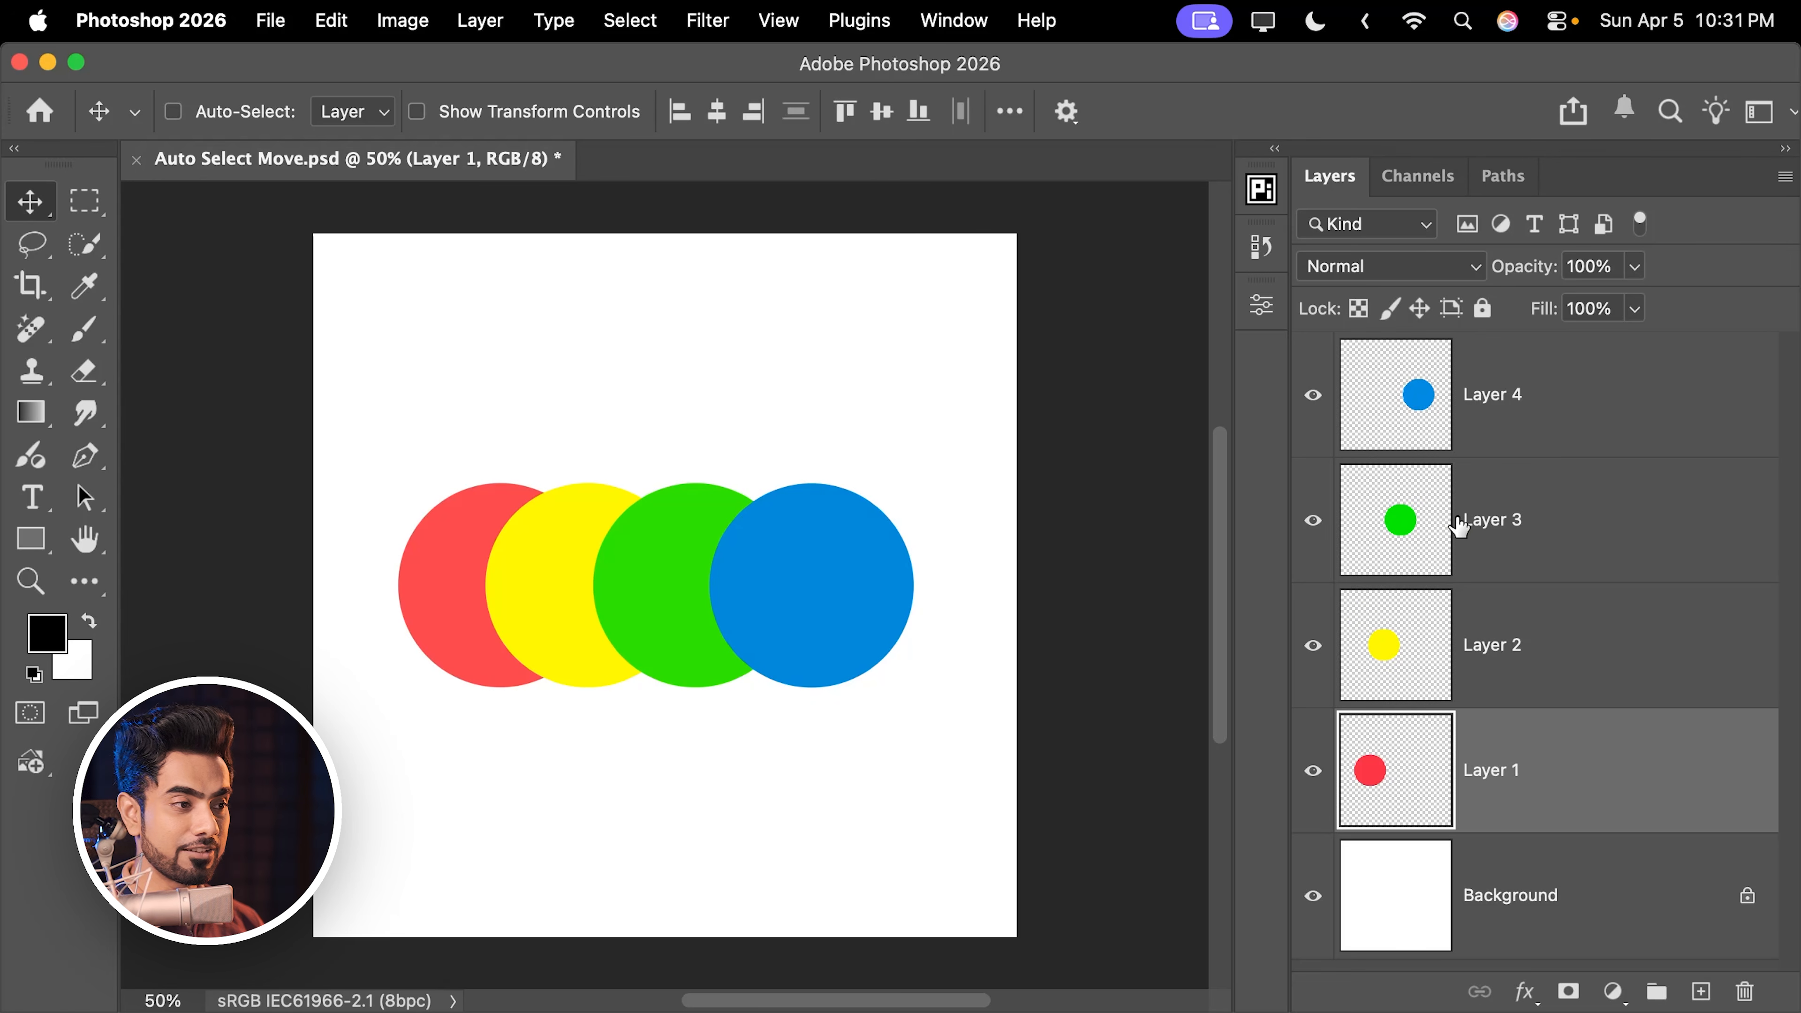
left_click(1547, 522)
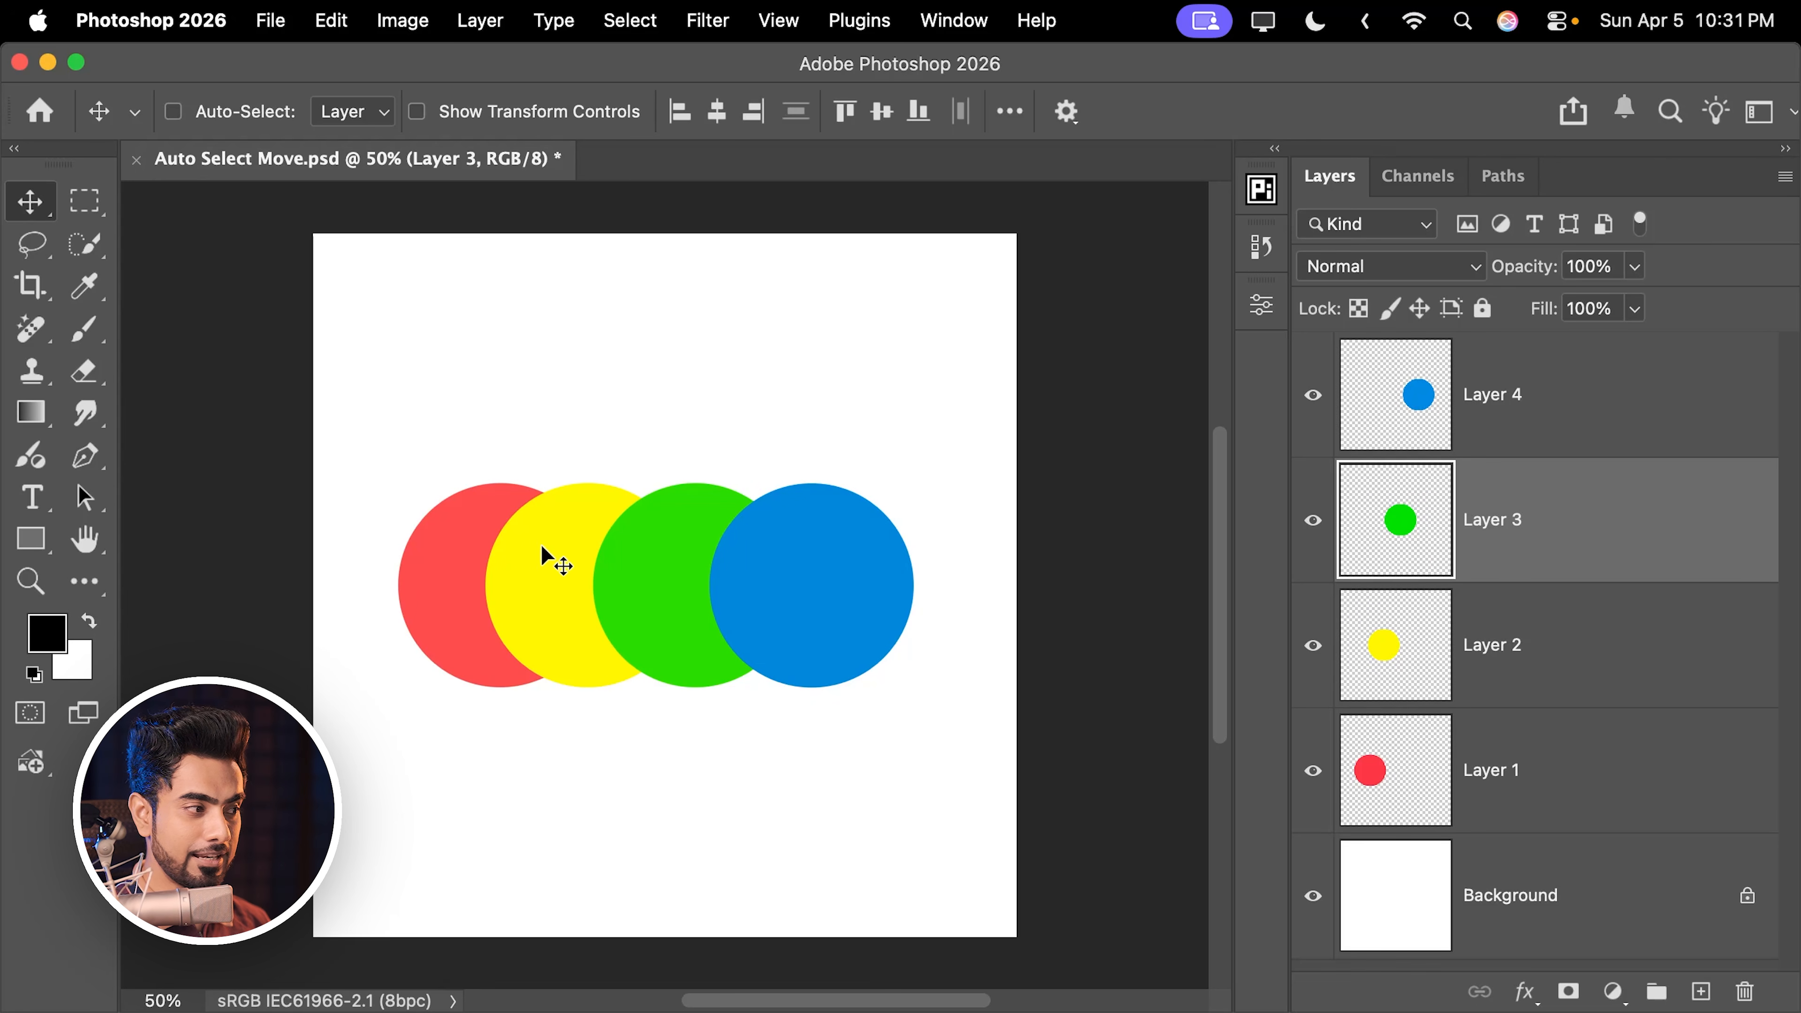
left_click_drag(541, 575, 505, 628)
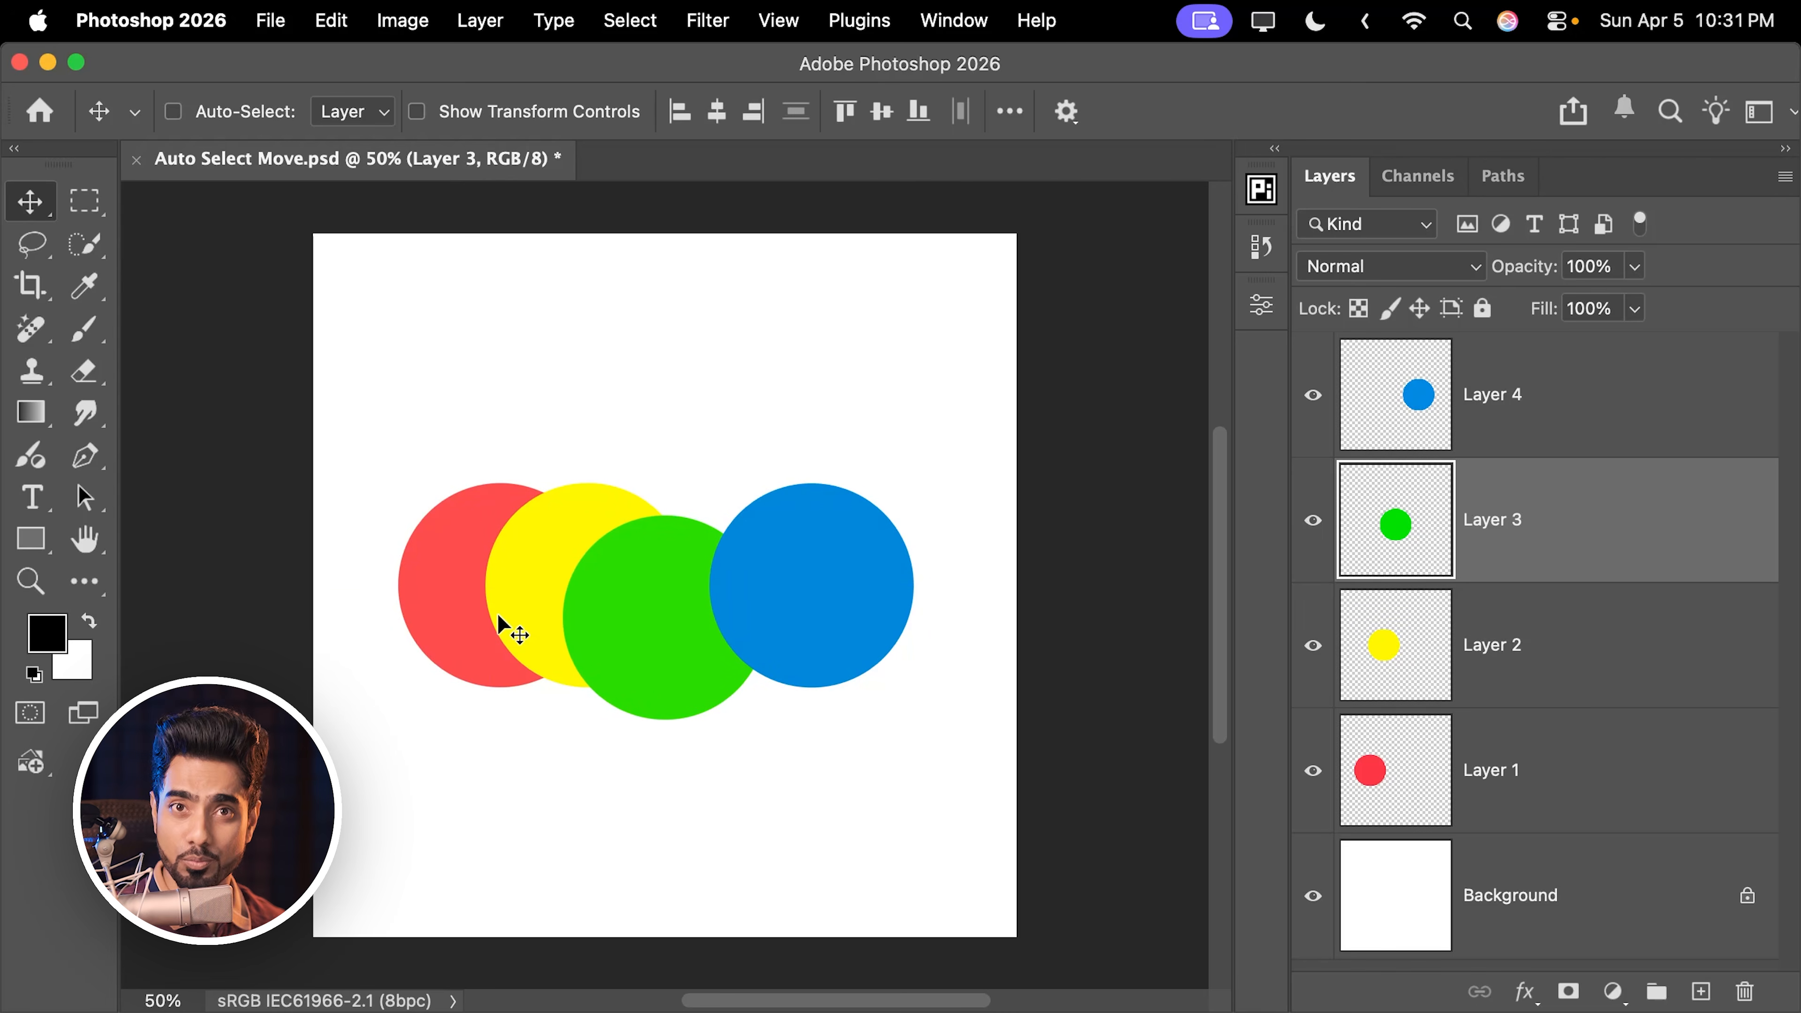
key("super+z")
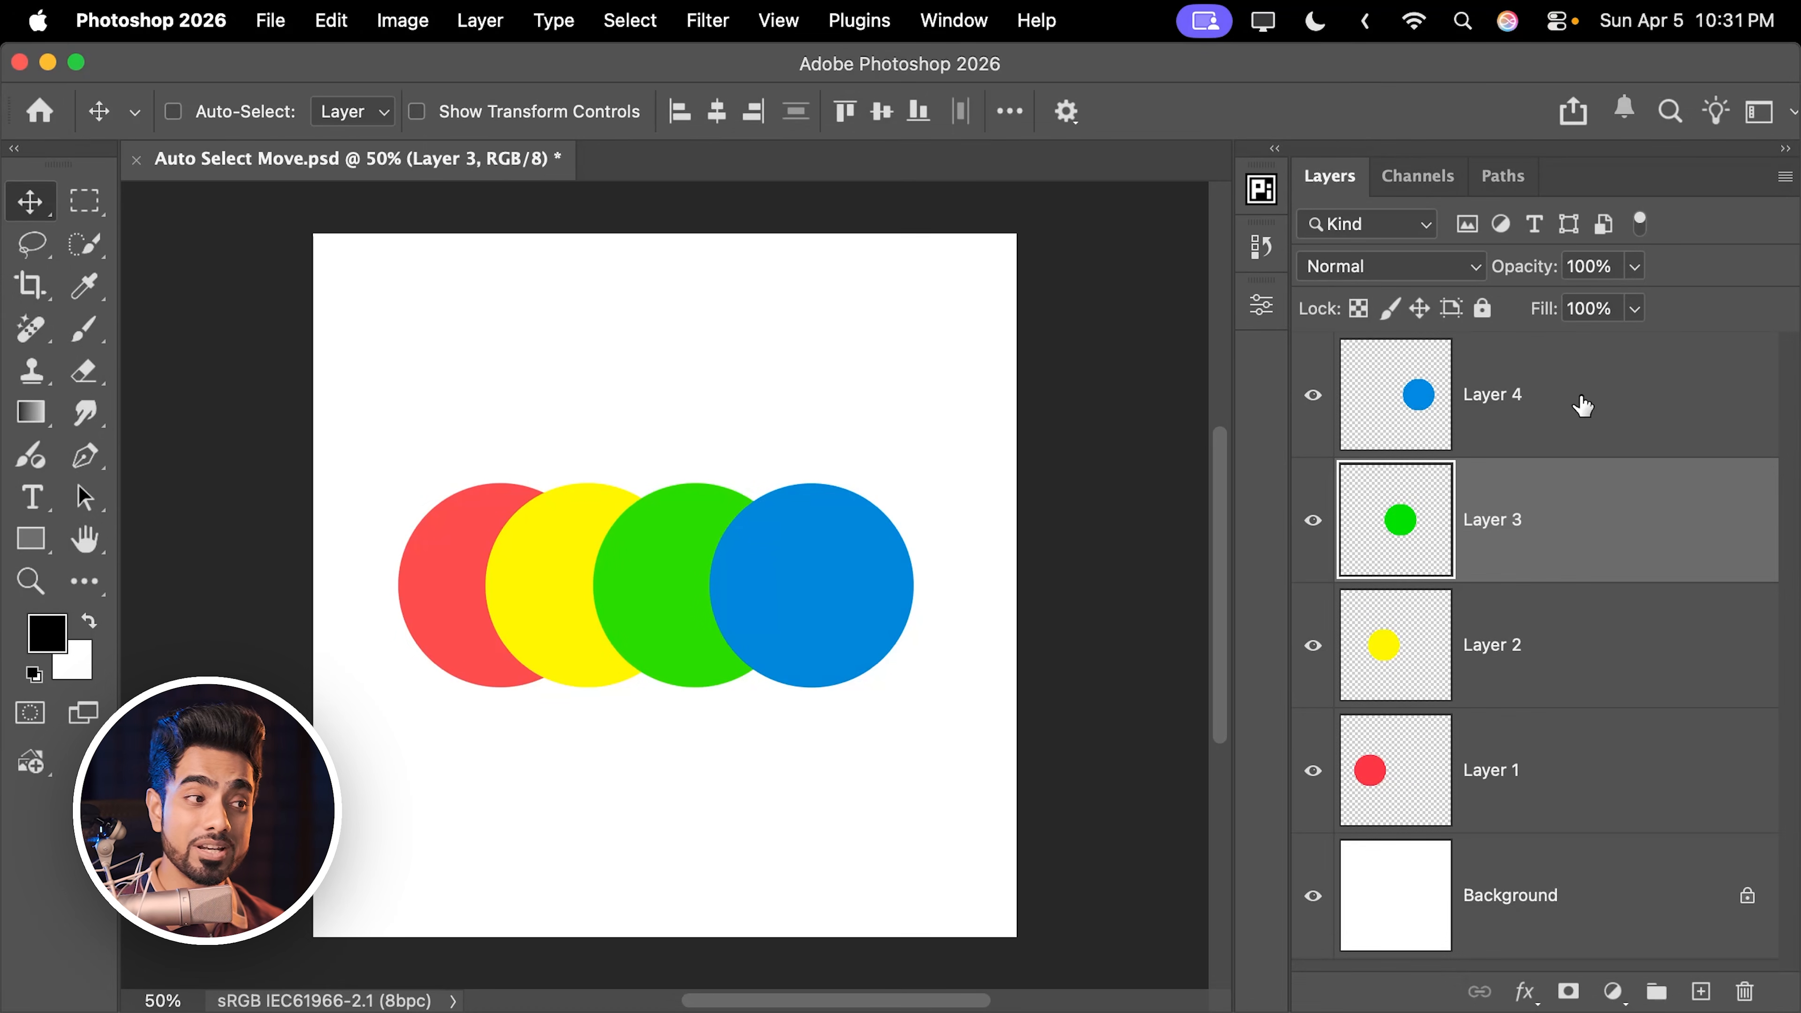
- Switch between the circle layers, ending on Layer 4, and try moving its blue circle by grabbing the red and yellow circles
left_click(1583, 406)
left_click(1582, 634)
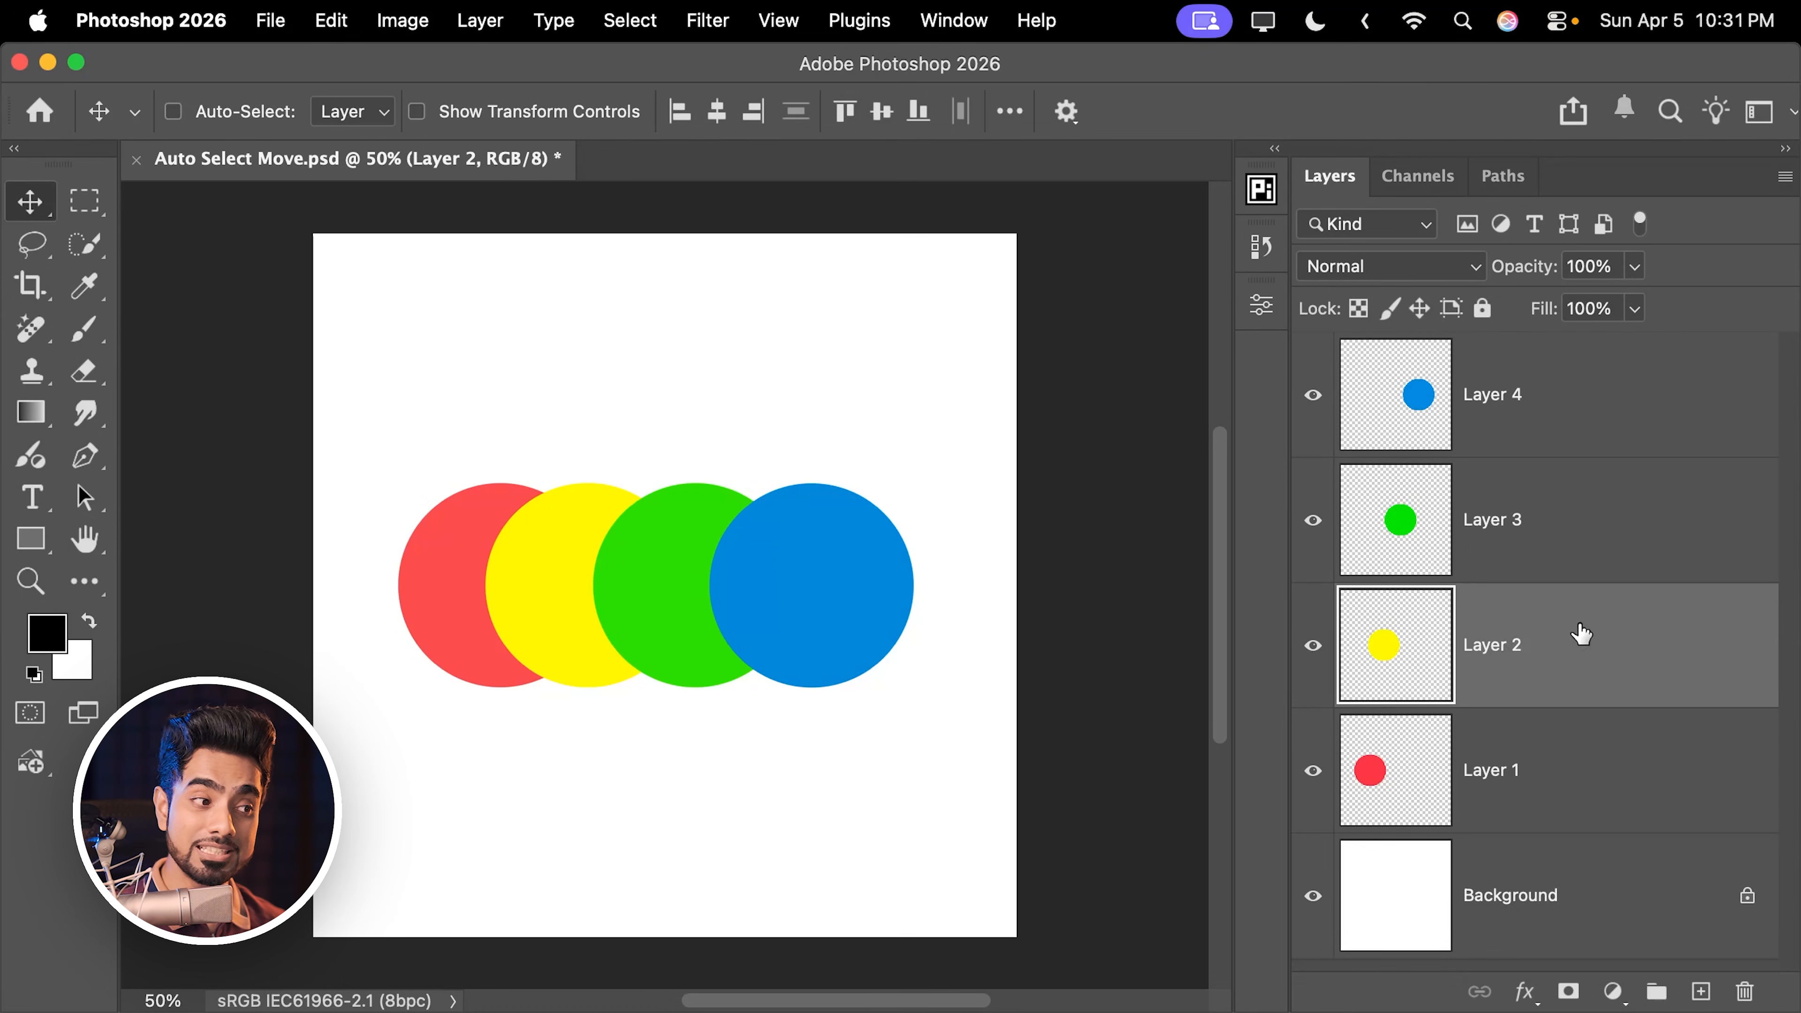
left_click(1539, 786)
left_click(1553, 624)
left_click(1588, 508)
left_click(1524, 410)
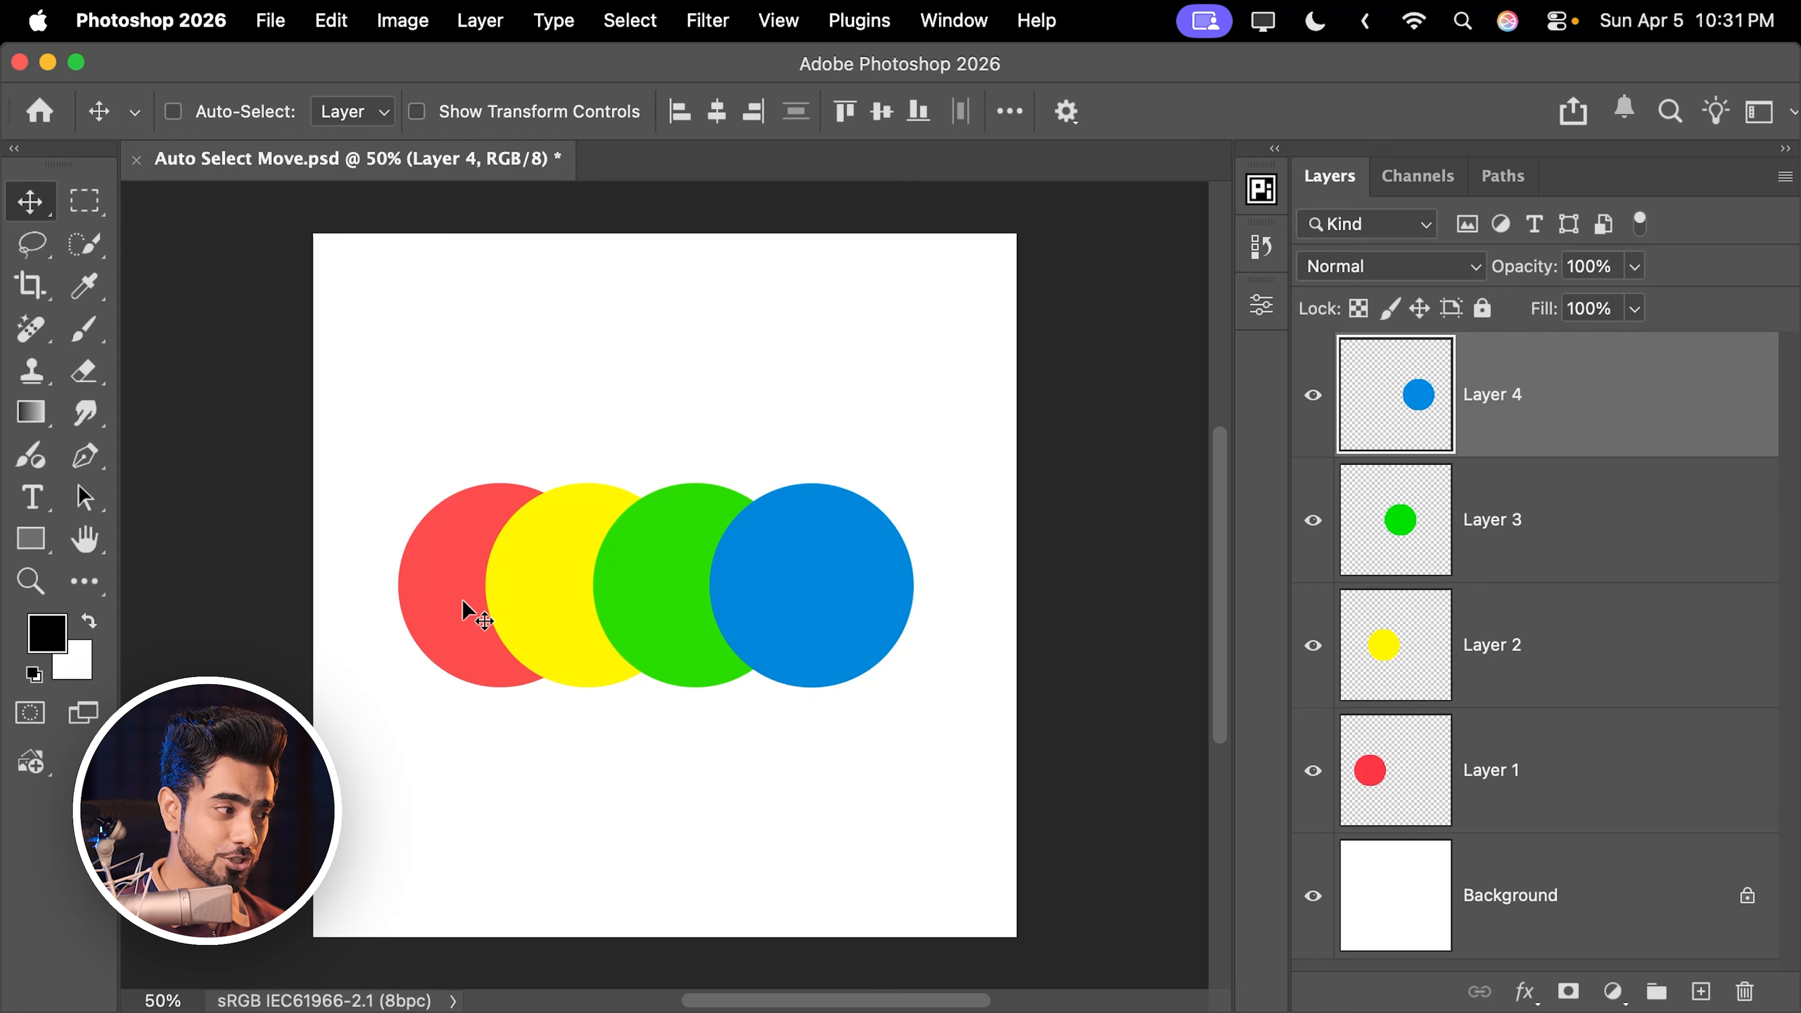
left_click_drag(454, 582, 204, 421)
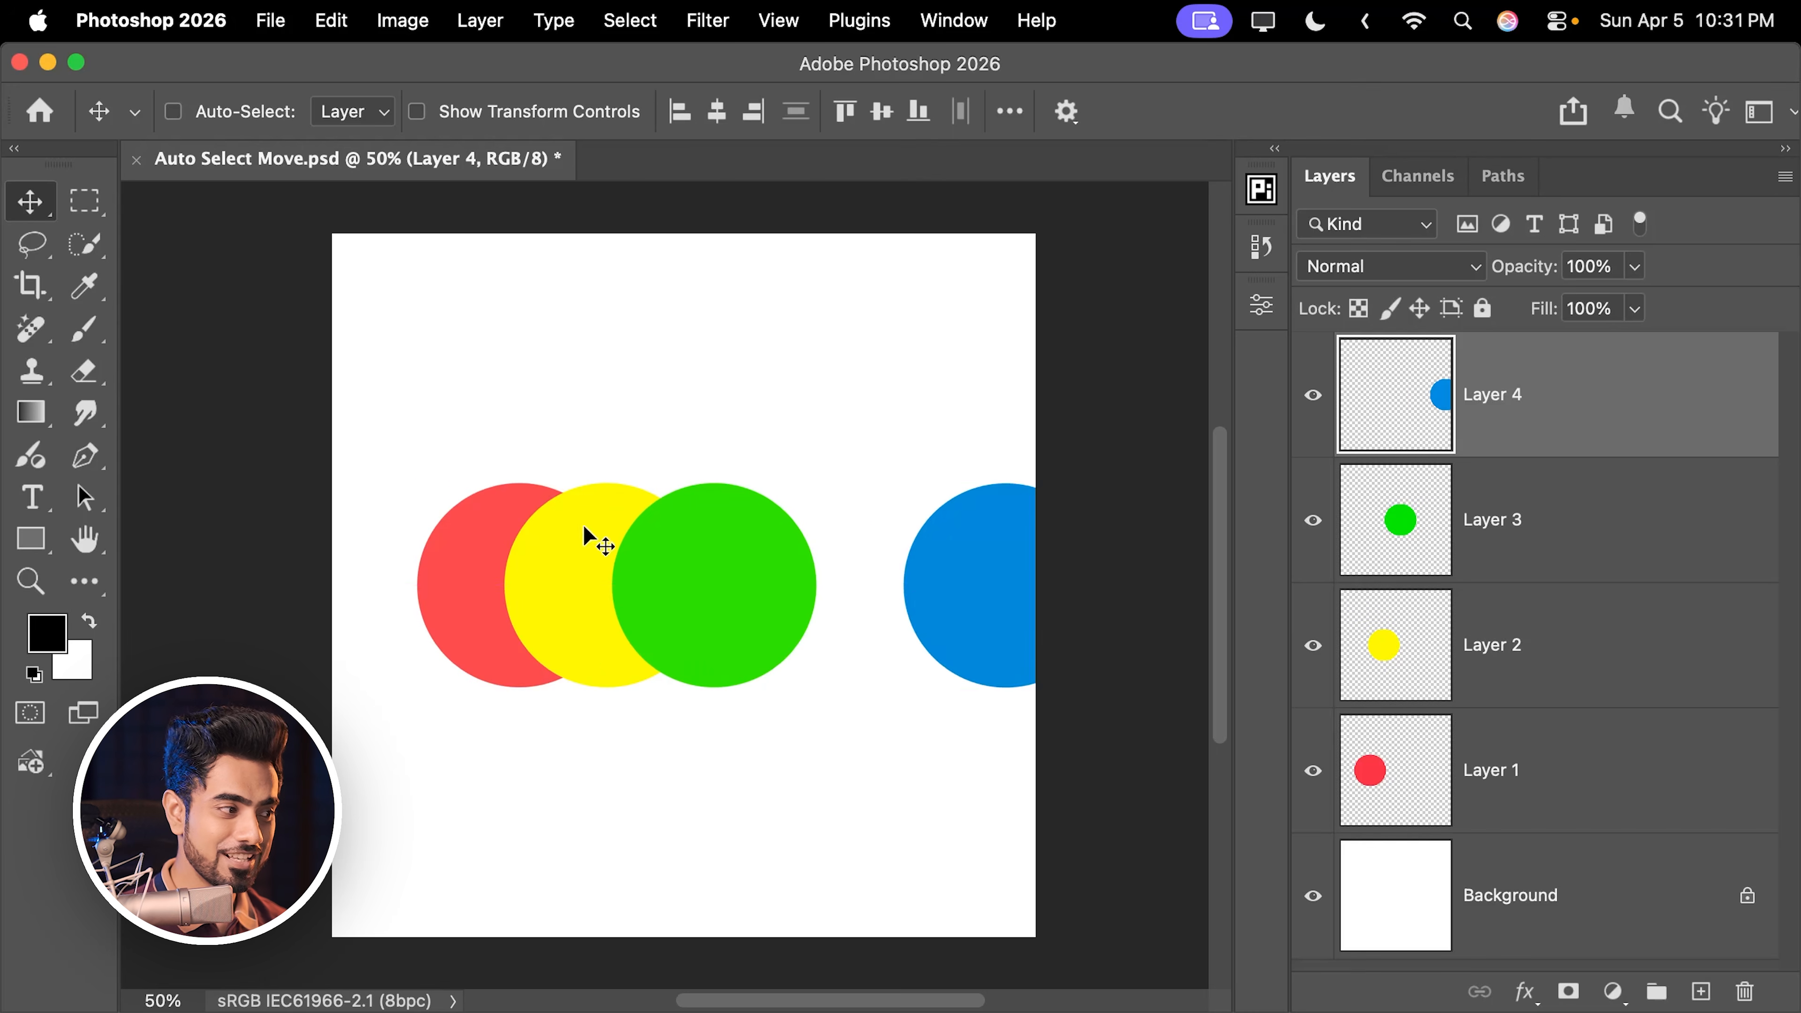
left_click_drag(590, 535, 409, 440)
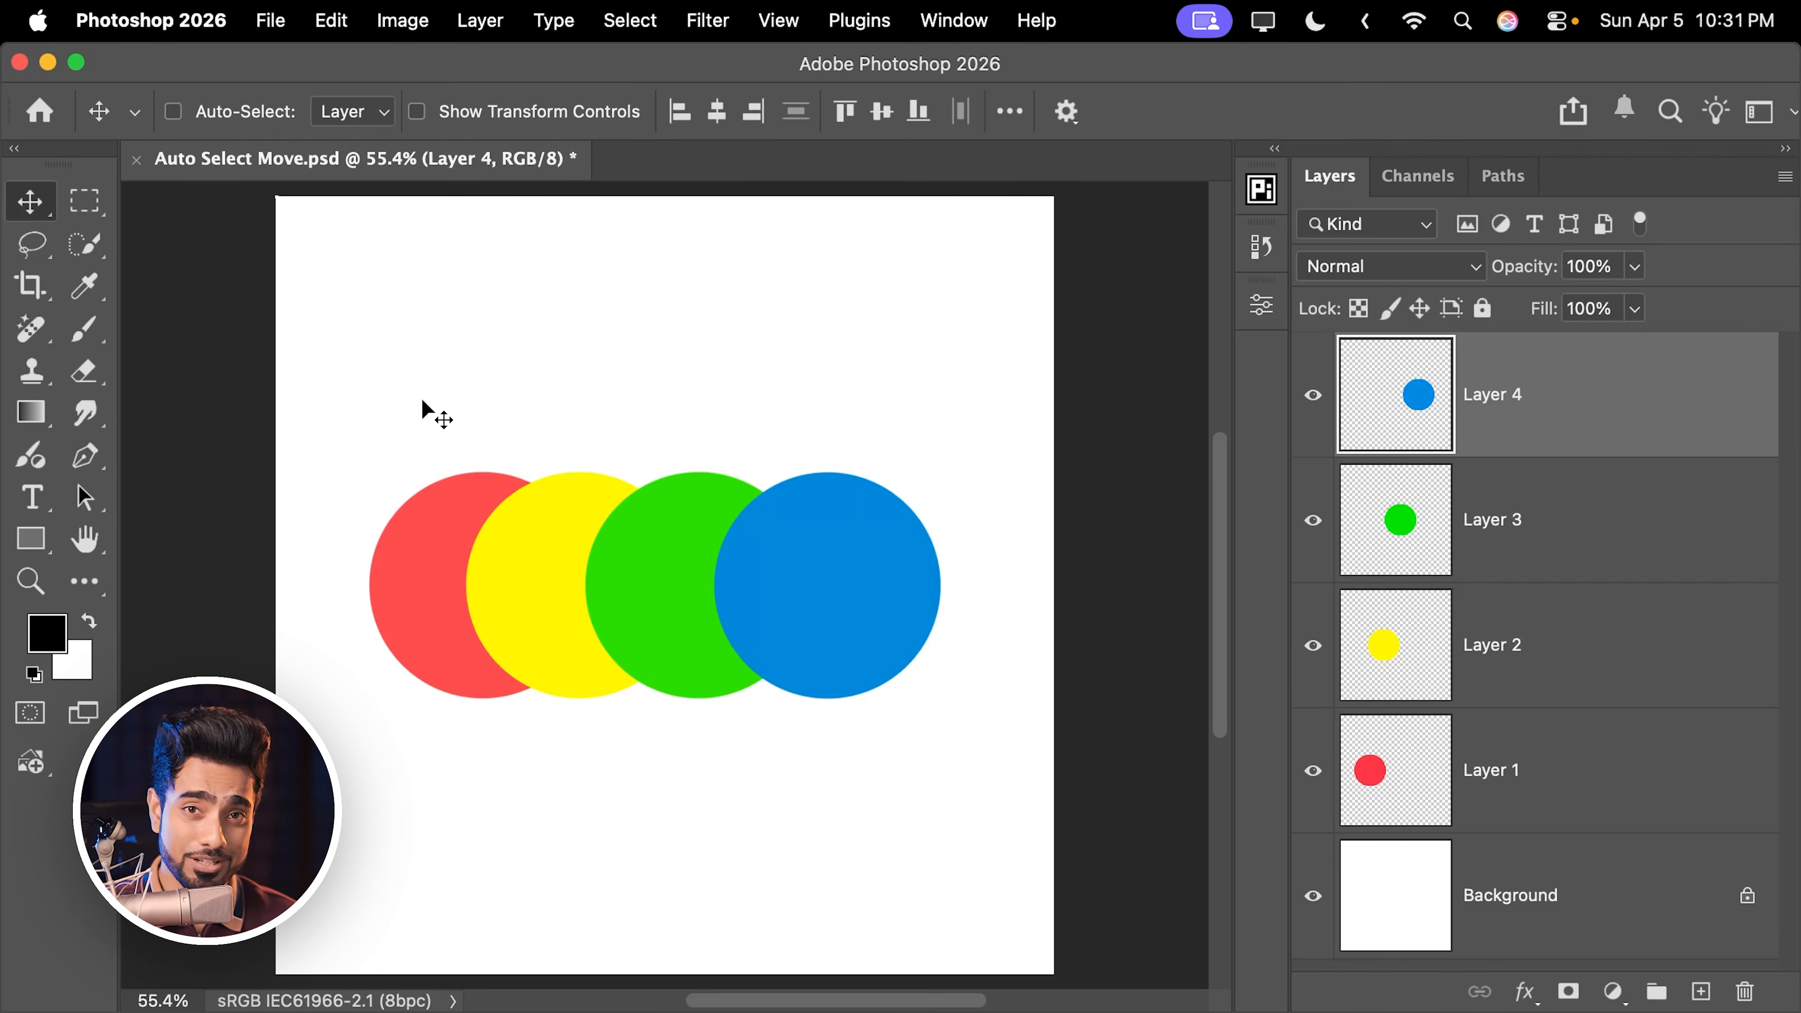
- Make Layer 1 active, try moving its red circle straight down, and undo the move
left_click(1542, 751)
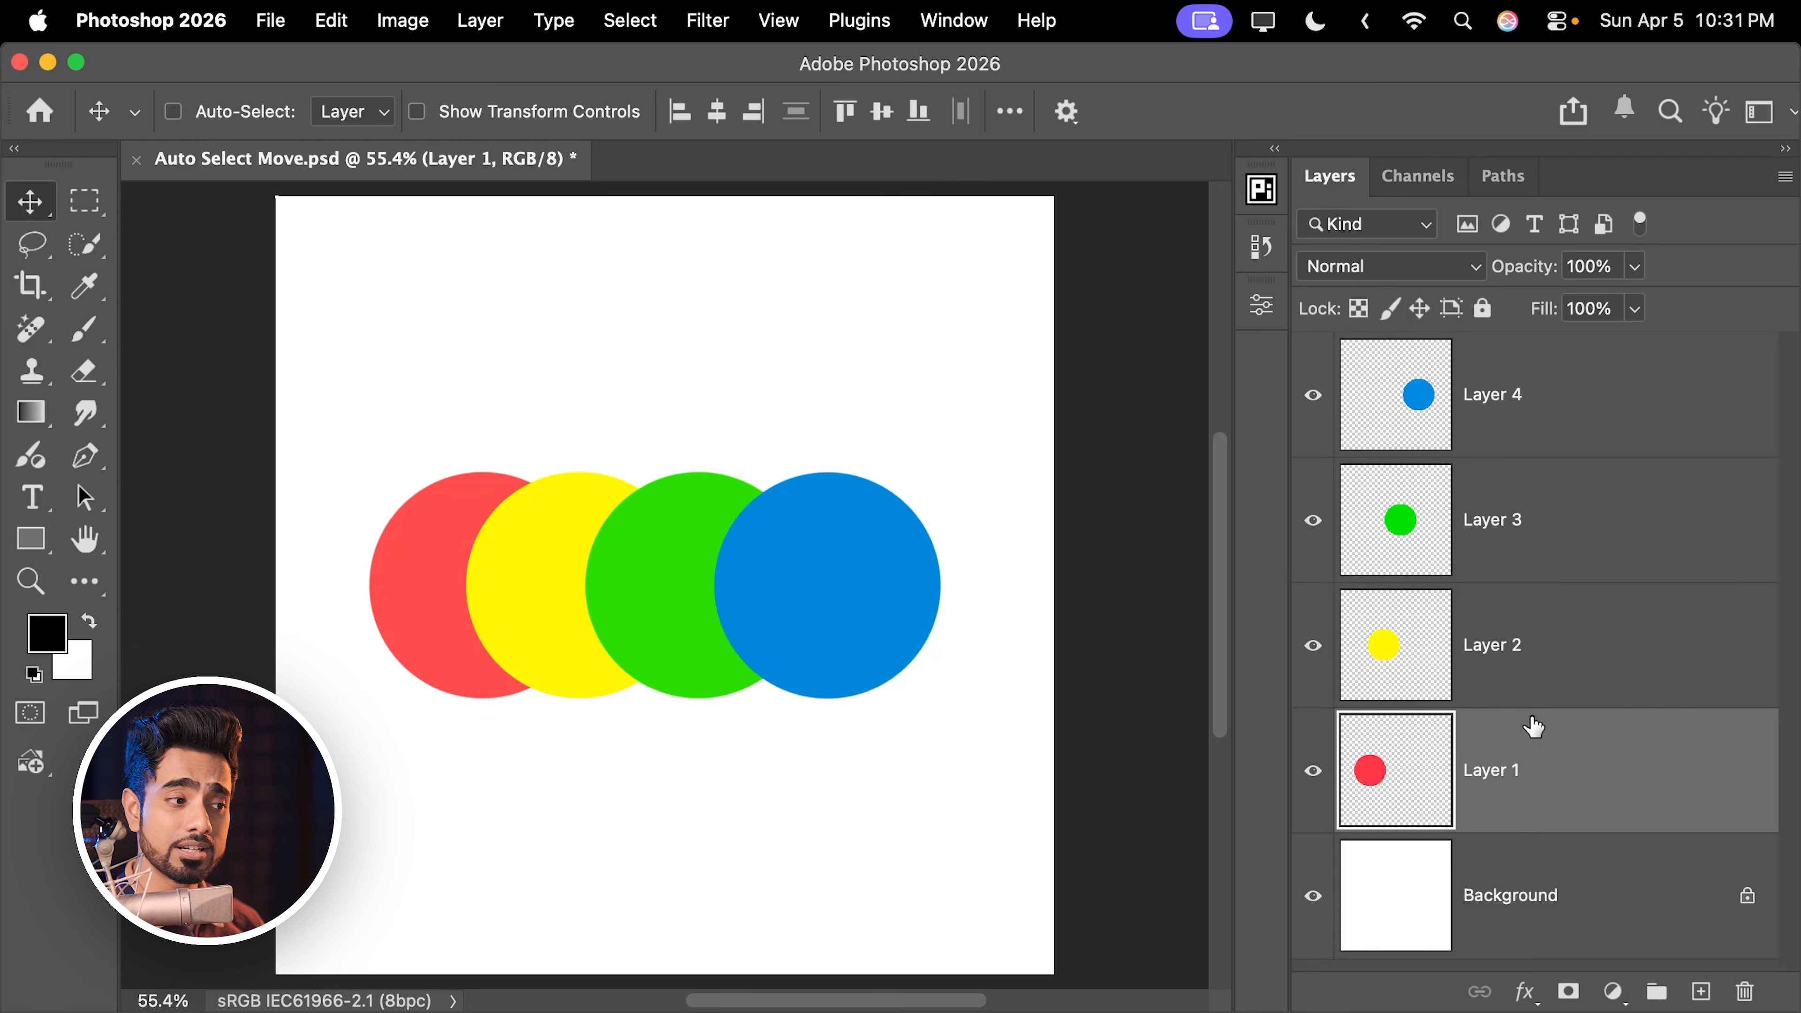
left_click(1523, 663)
left_click(1500, 768)
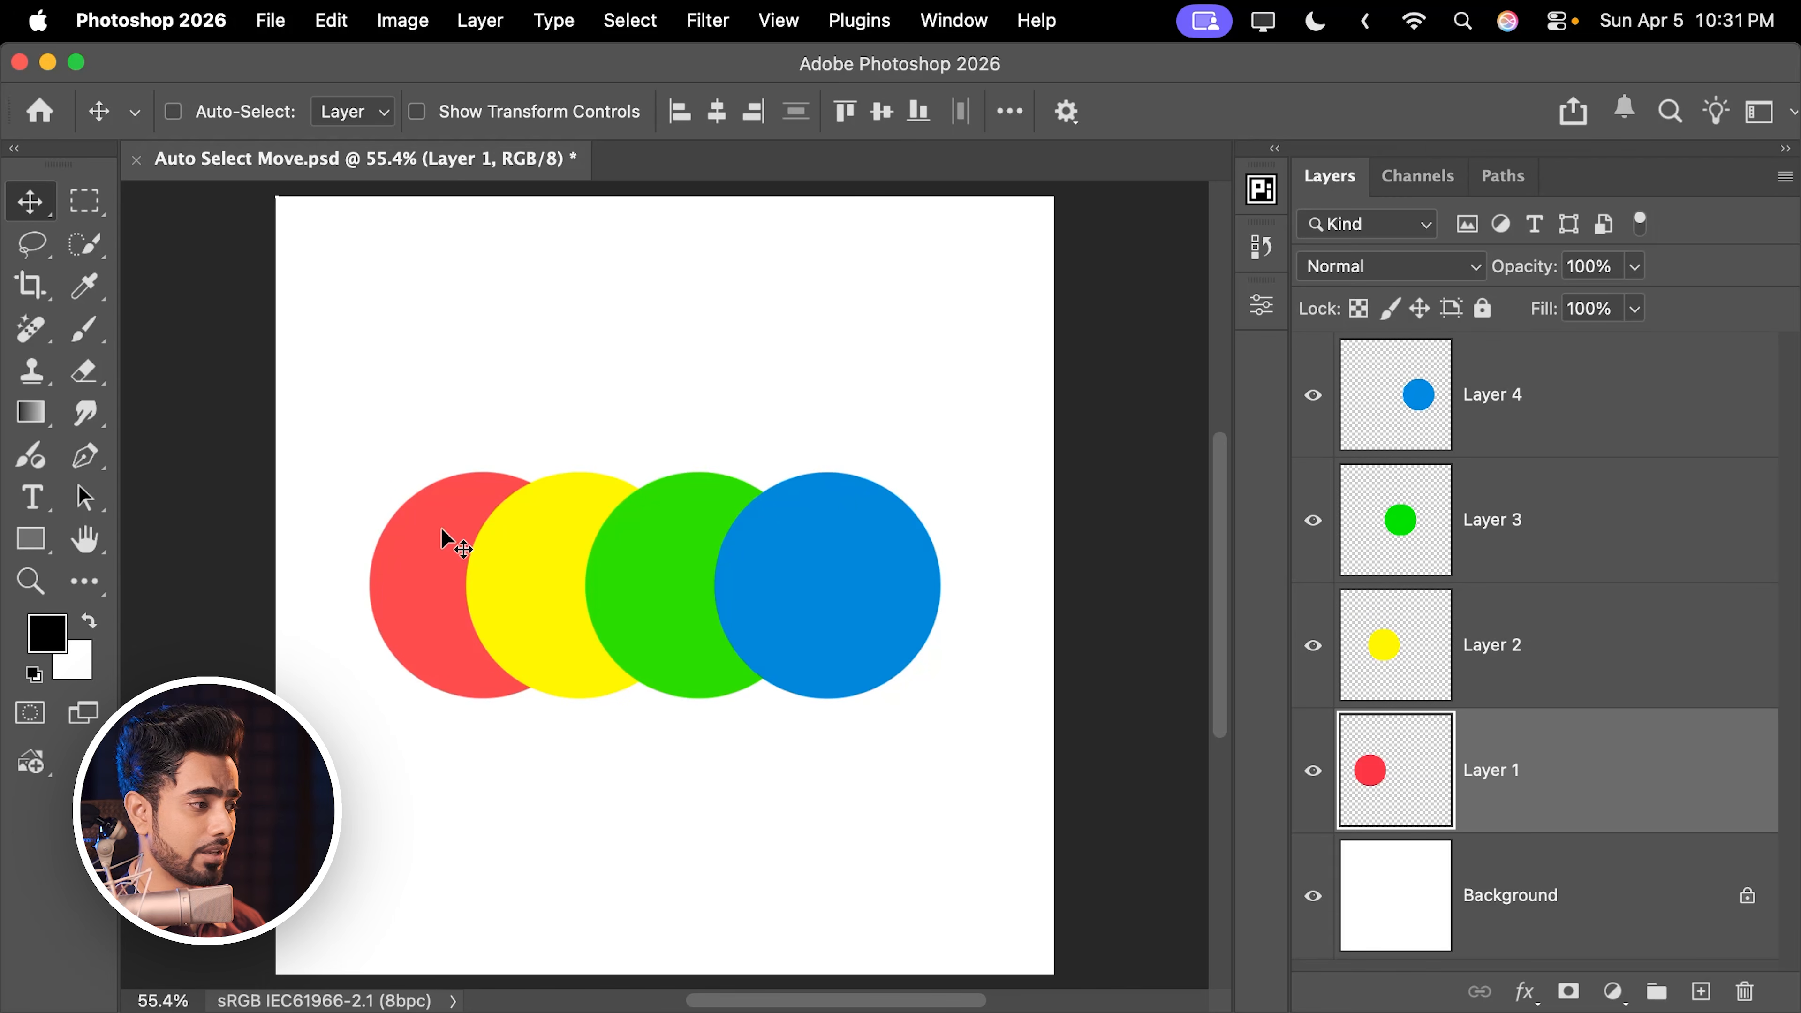
left_click_drag(454, 543, 473, 810)
key("super+z")
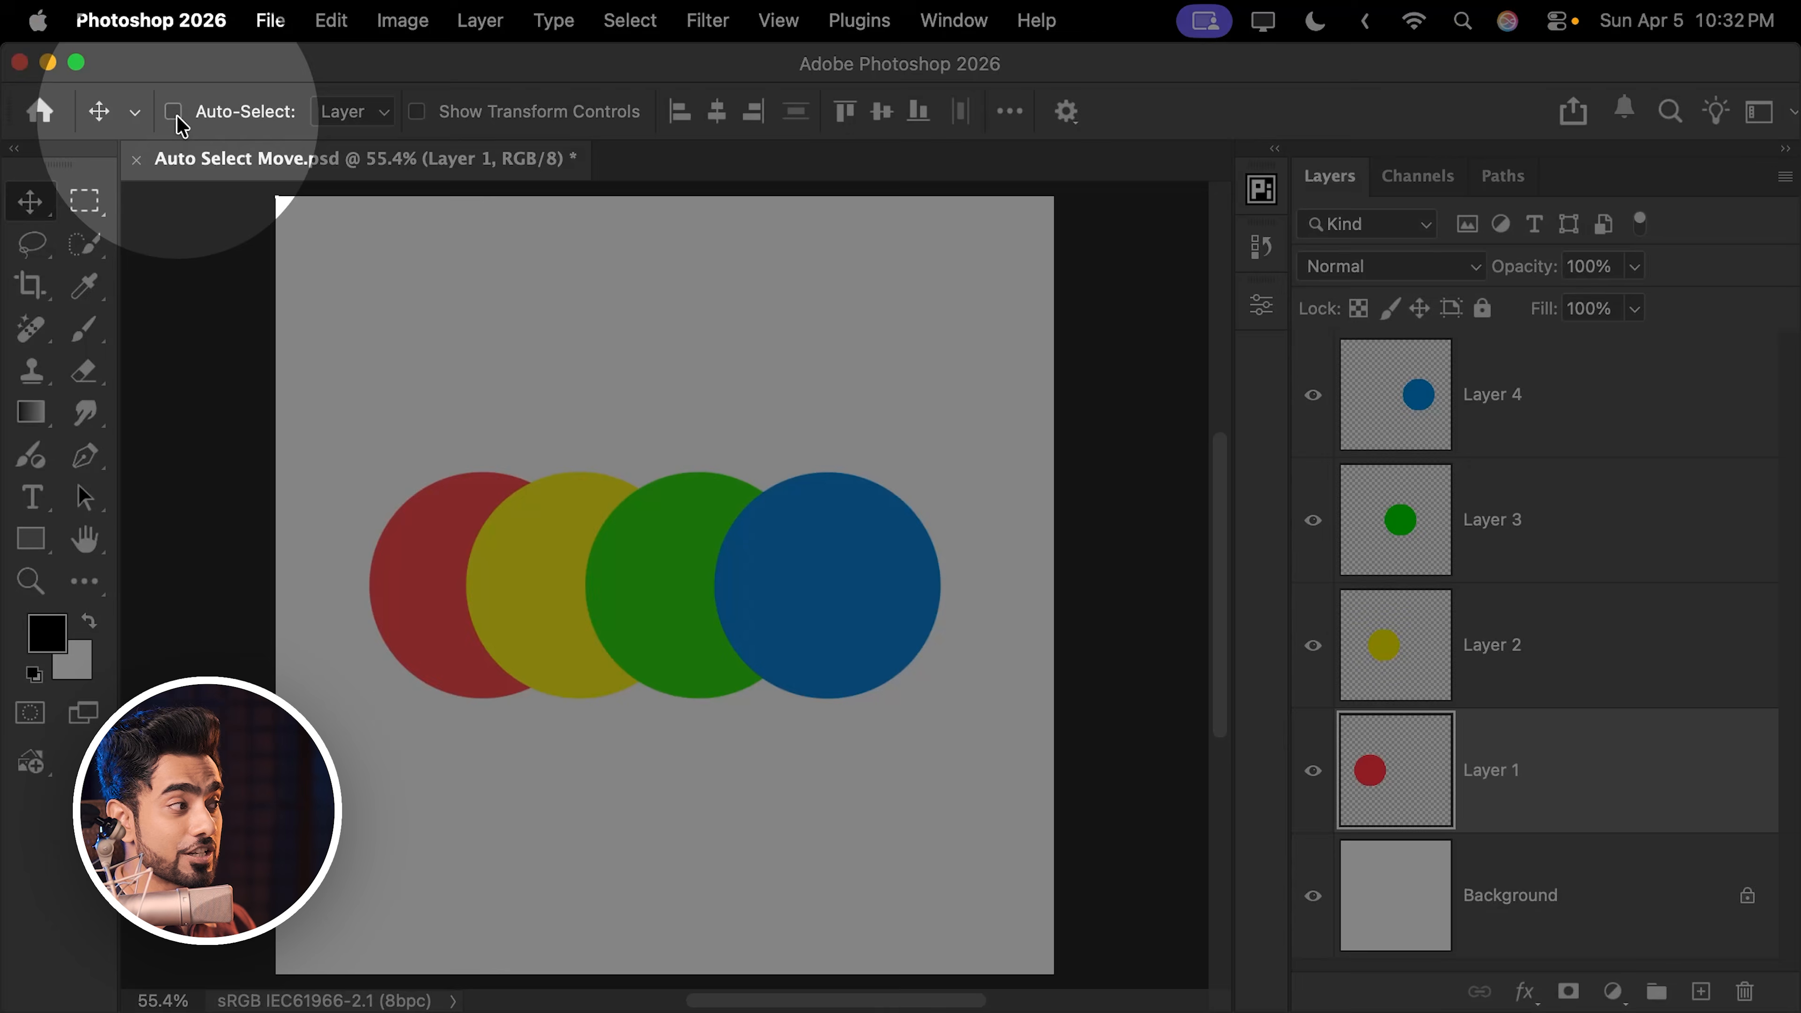
- Enable Auto-Select for the Move tool with its target set to Layer
left_click(173, 112)
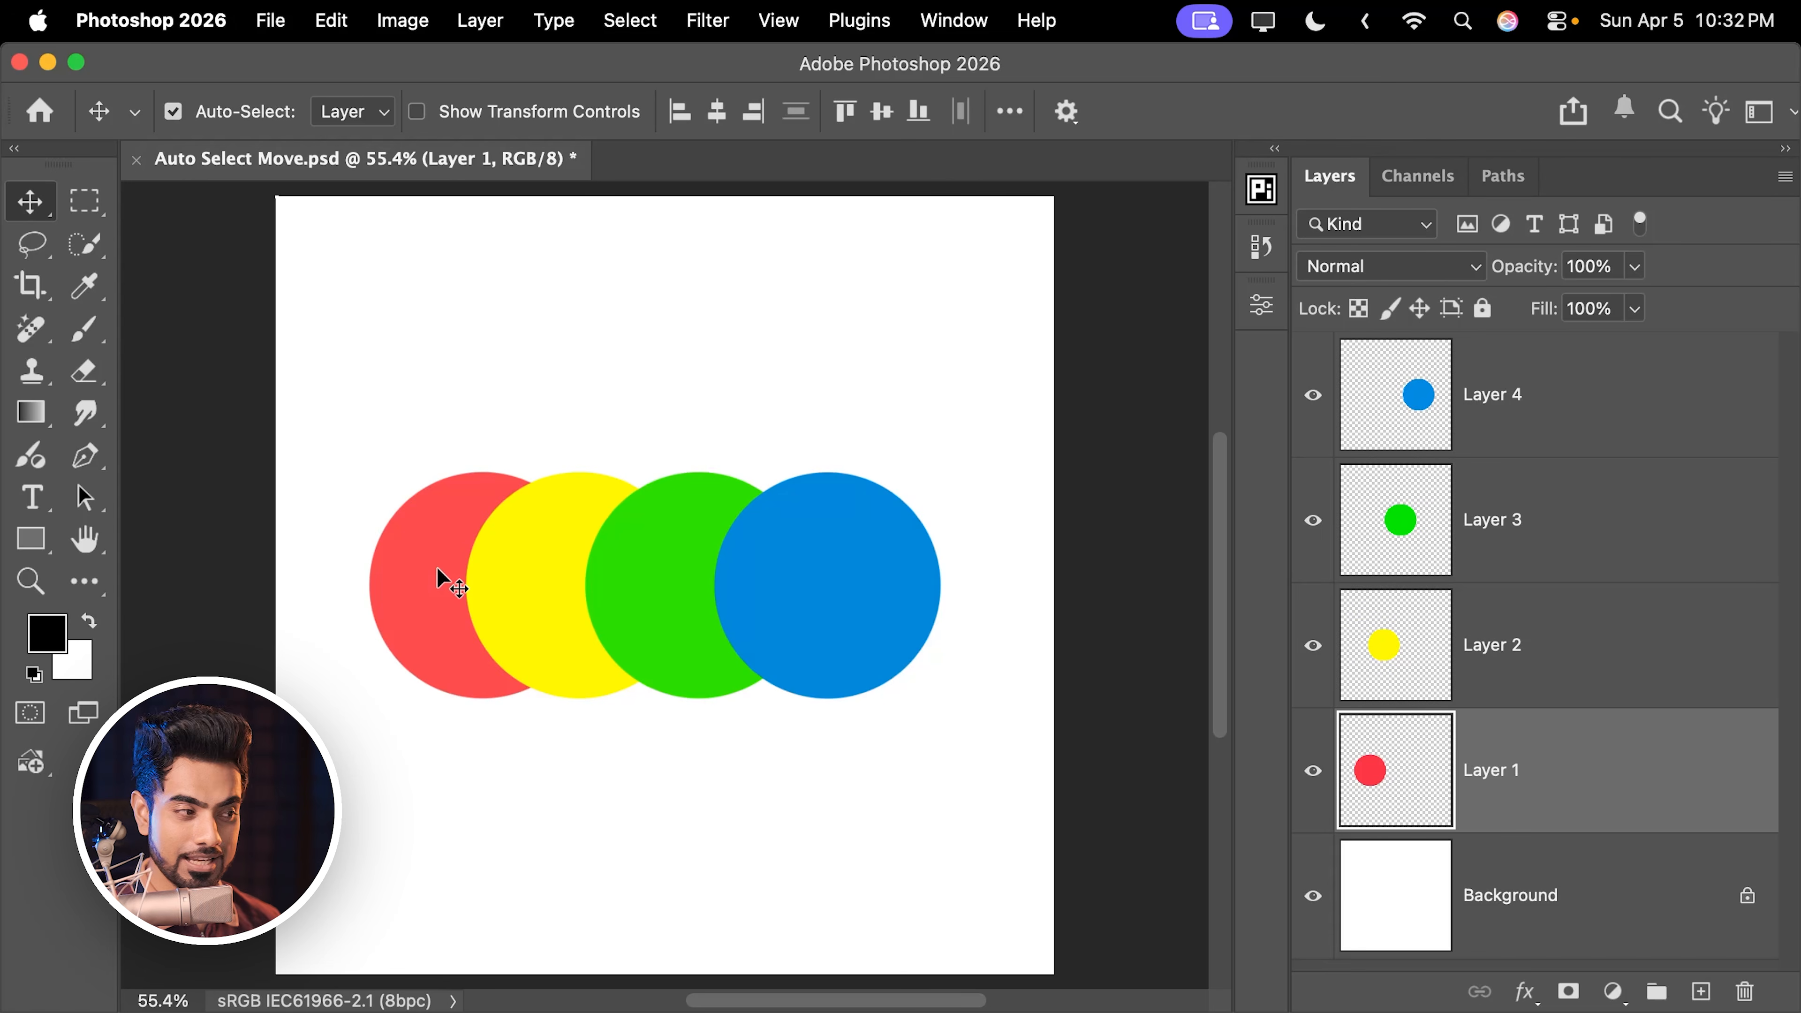
- With Auto-Select on, pick the blue circle directly on the canvas and shift it slightly left over the green circle
left_click(831, 577)
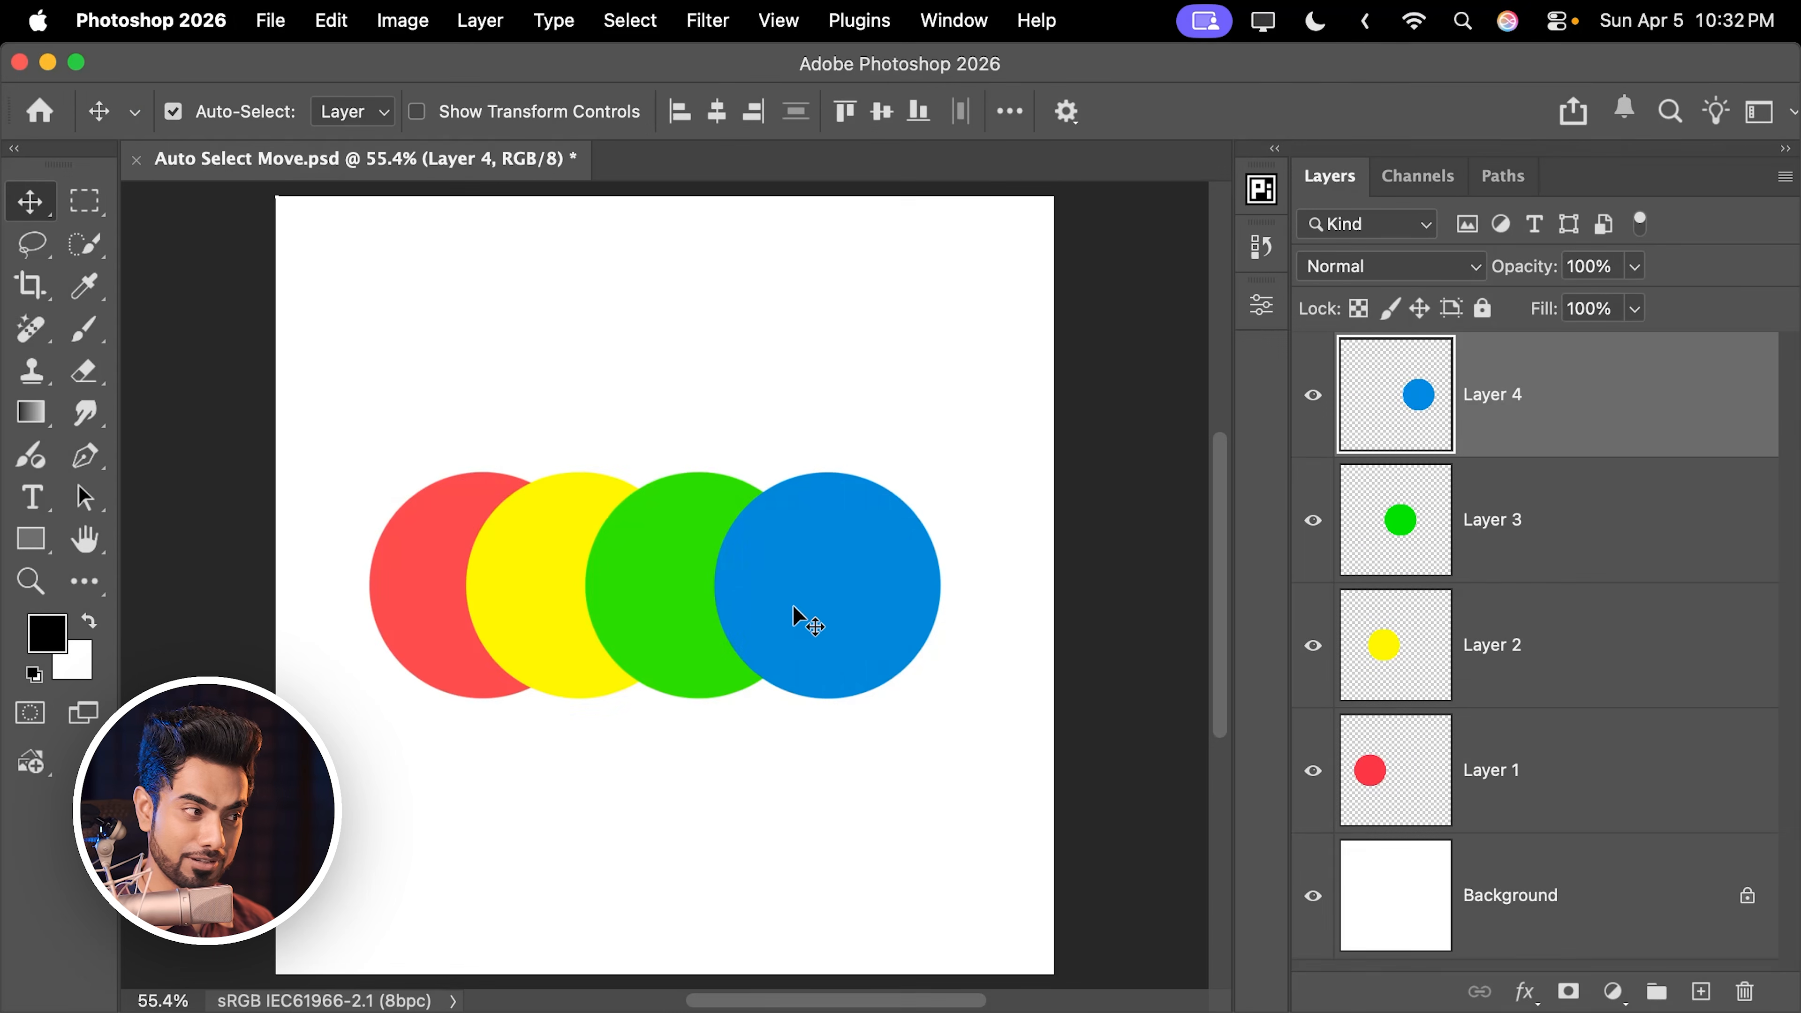
mouse_move(793, 606)
left_mouse_down()
mouse_move(704, 502)
mouse_move(848, 583)
mouse_move(792, 591)
mouse_move(802, 603)
left_mouse_up()
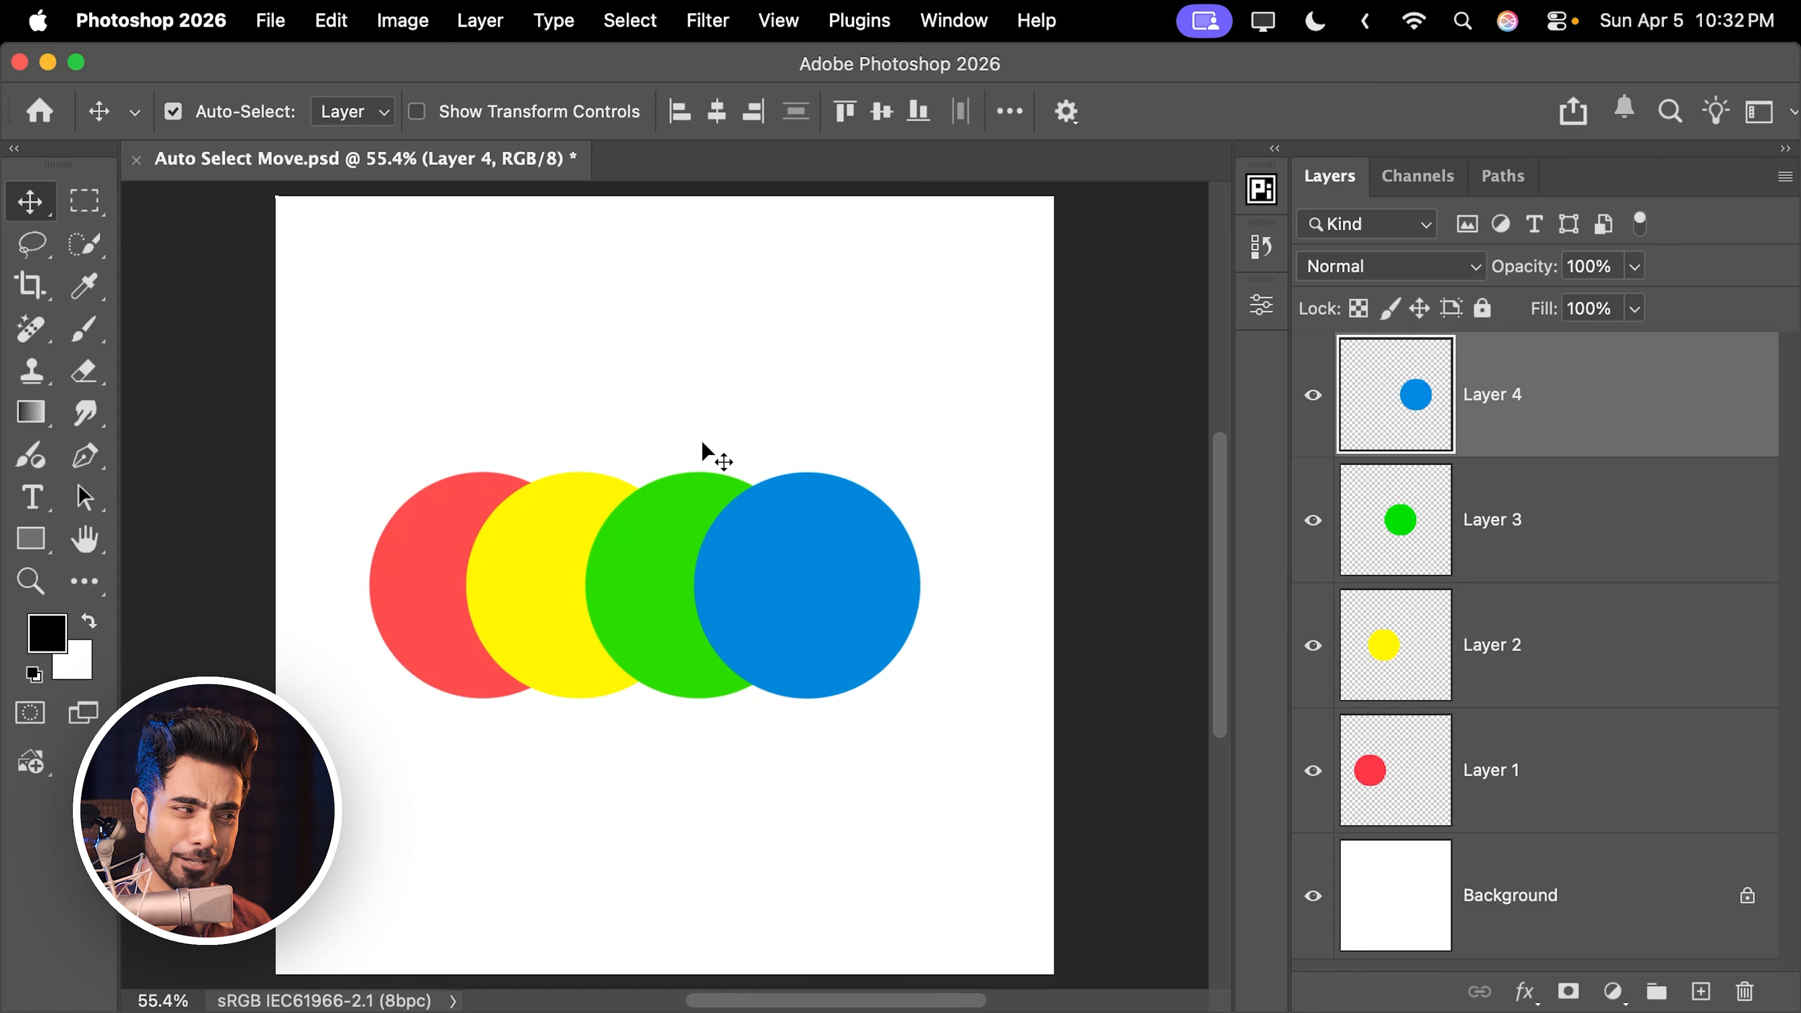
- Try moving the green circle straight up and the yellow circle down with Auto-Select, undoing each move
left_click_drag(655, 562, 663, 332)
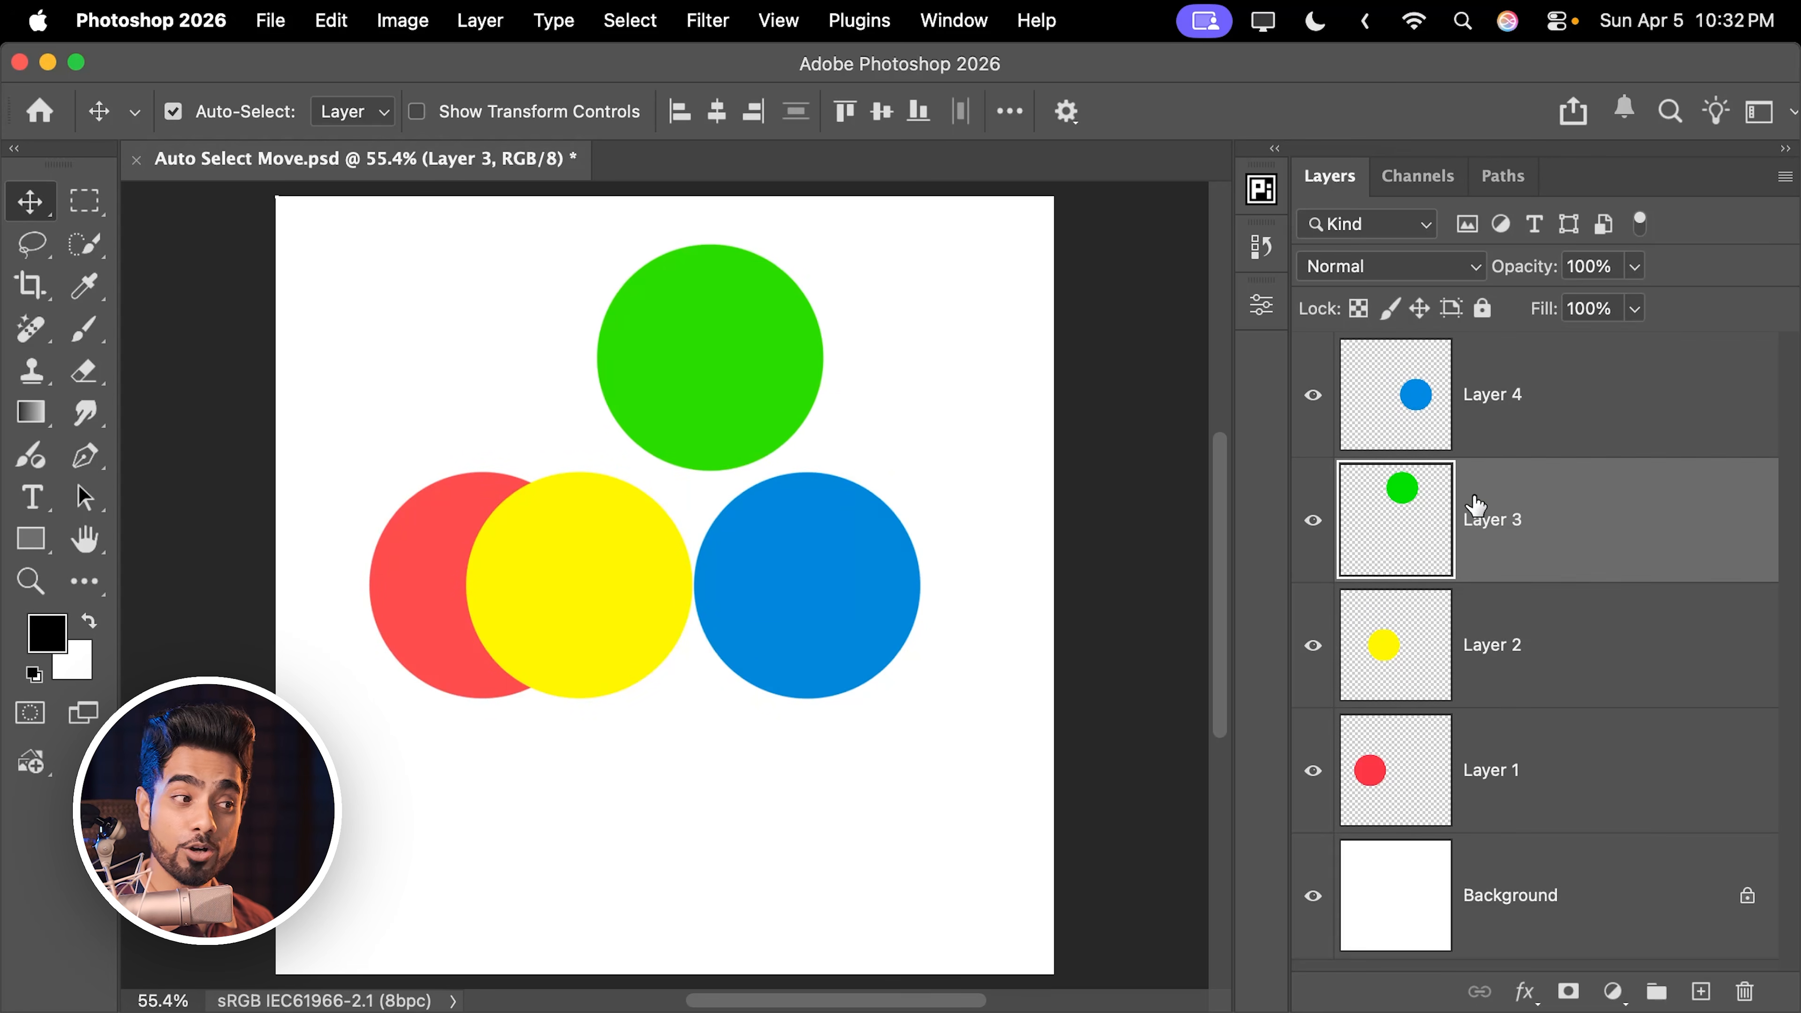
key("super+z")
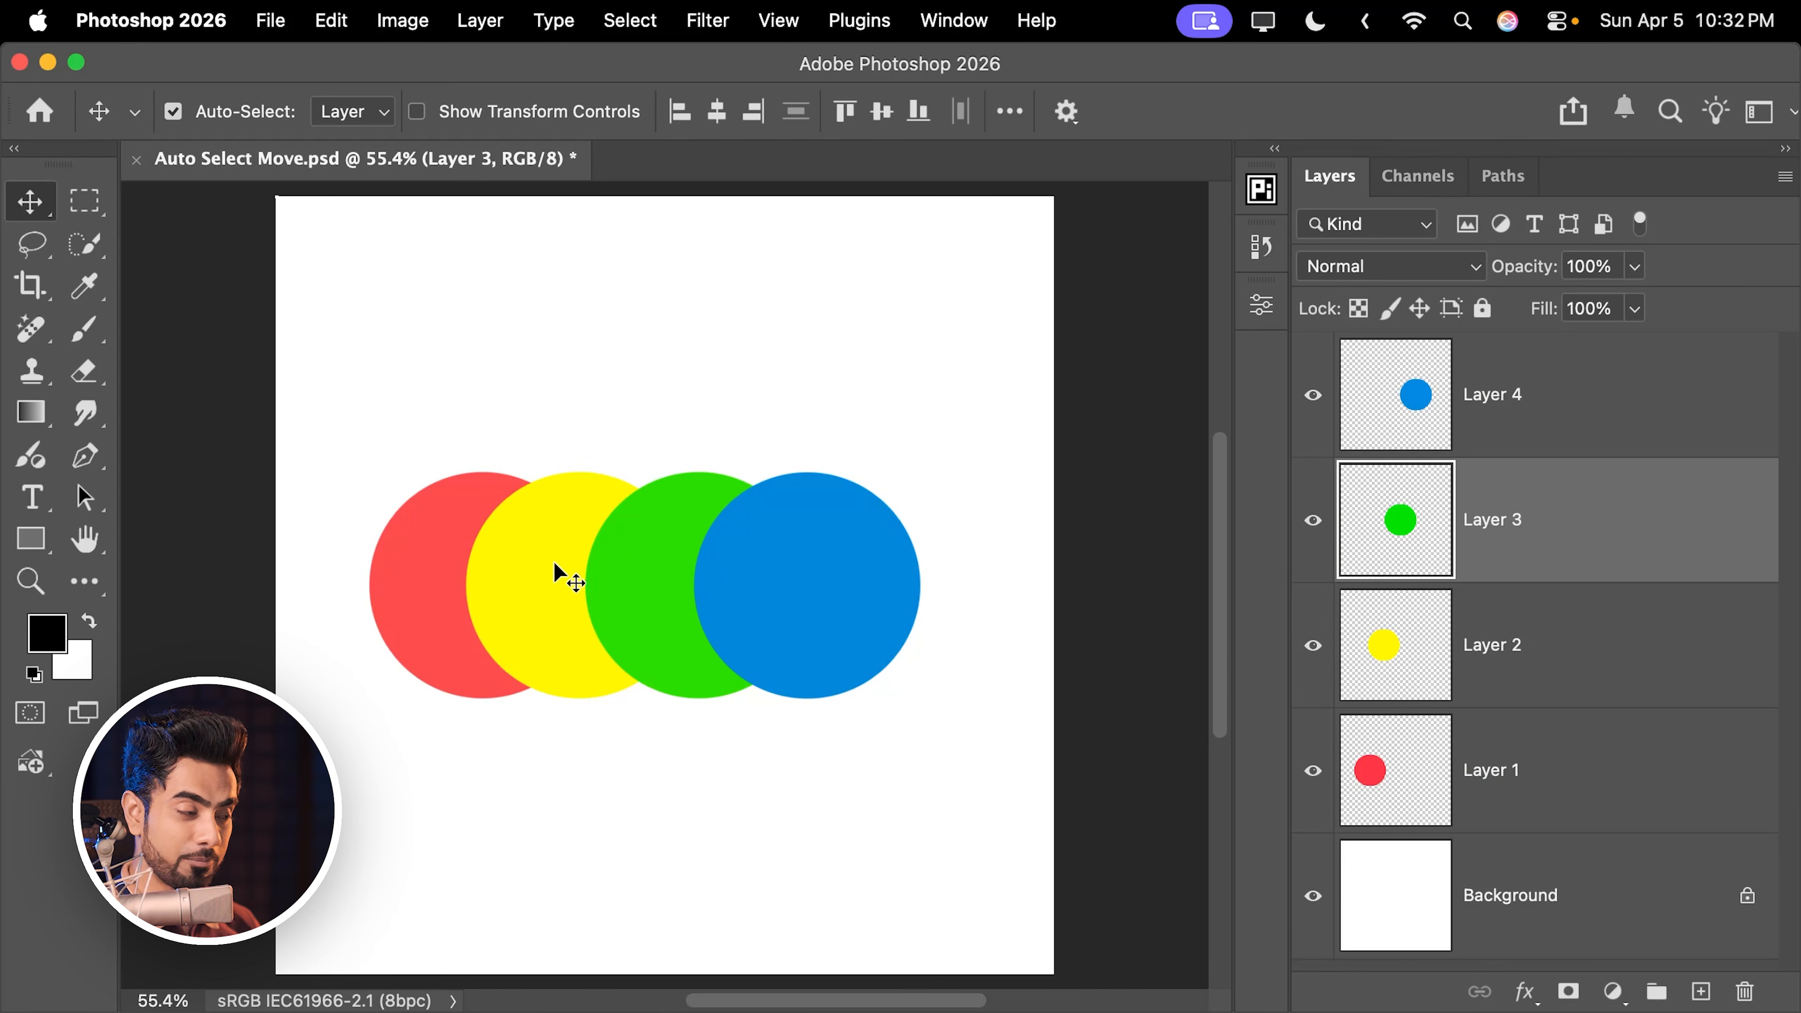
left_click_drag(535, 587, 520, 829)
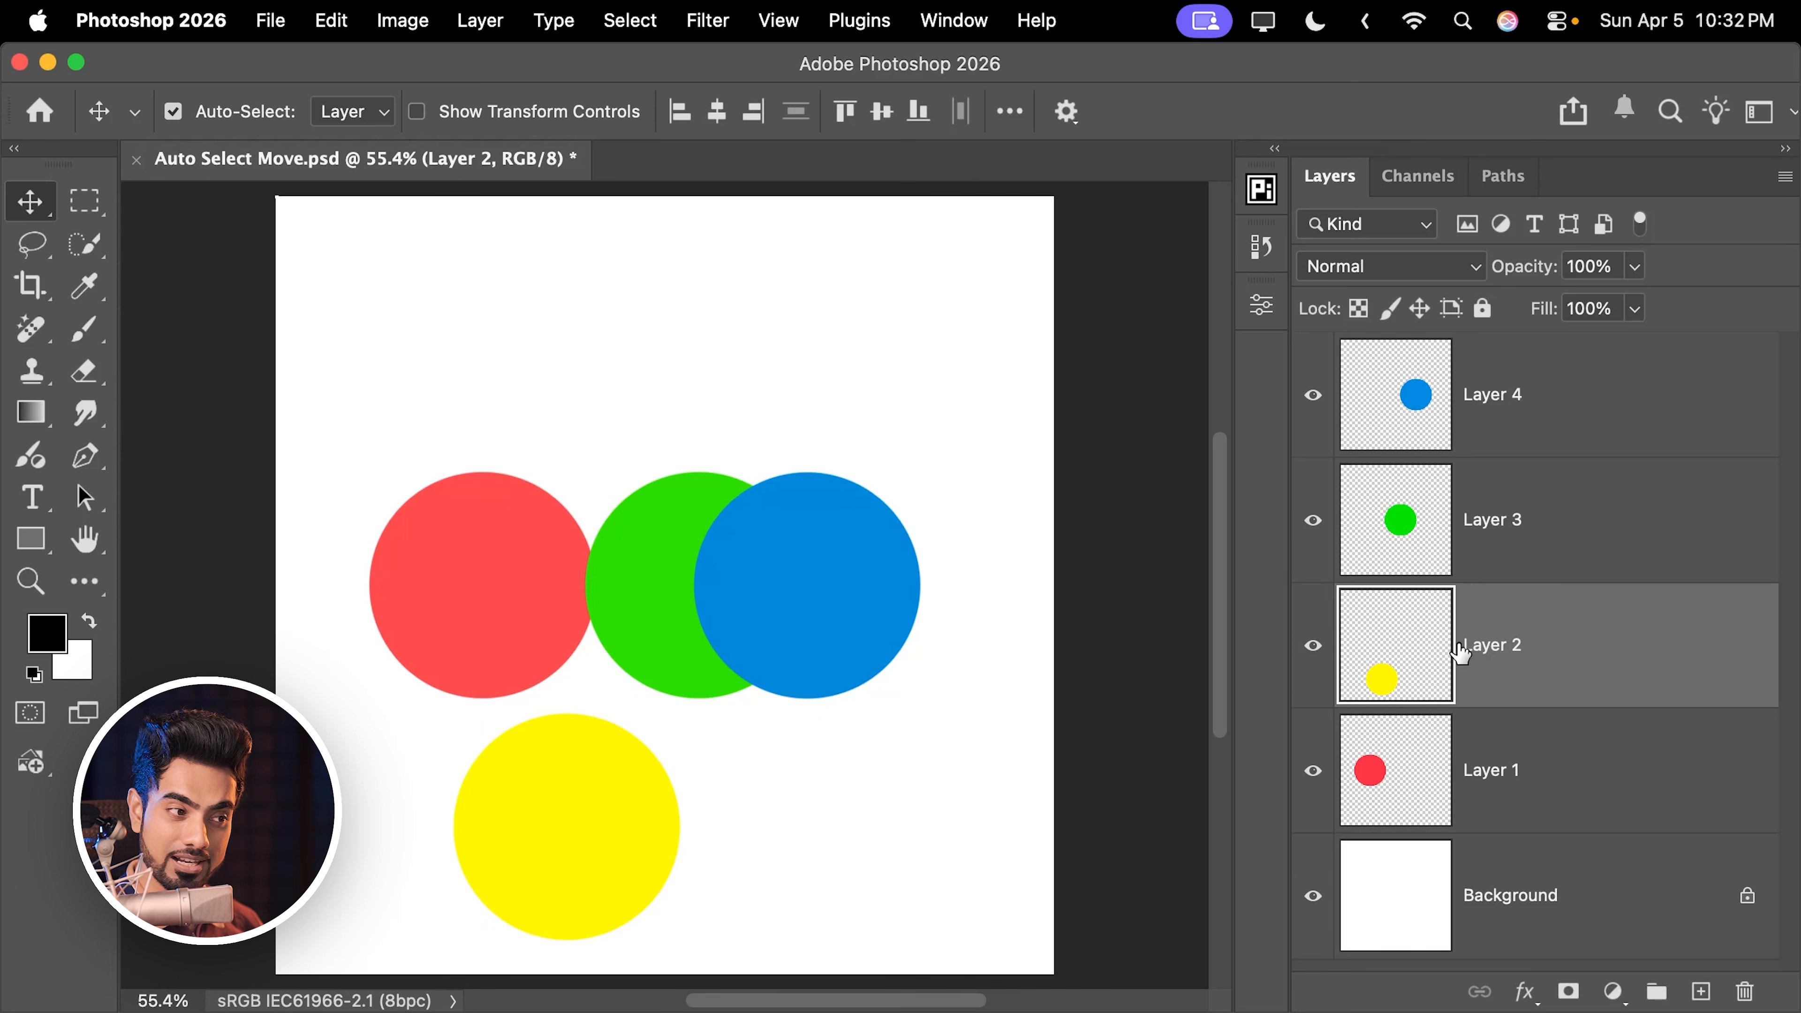
key("super+z")
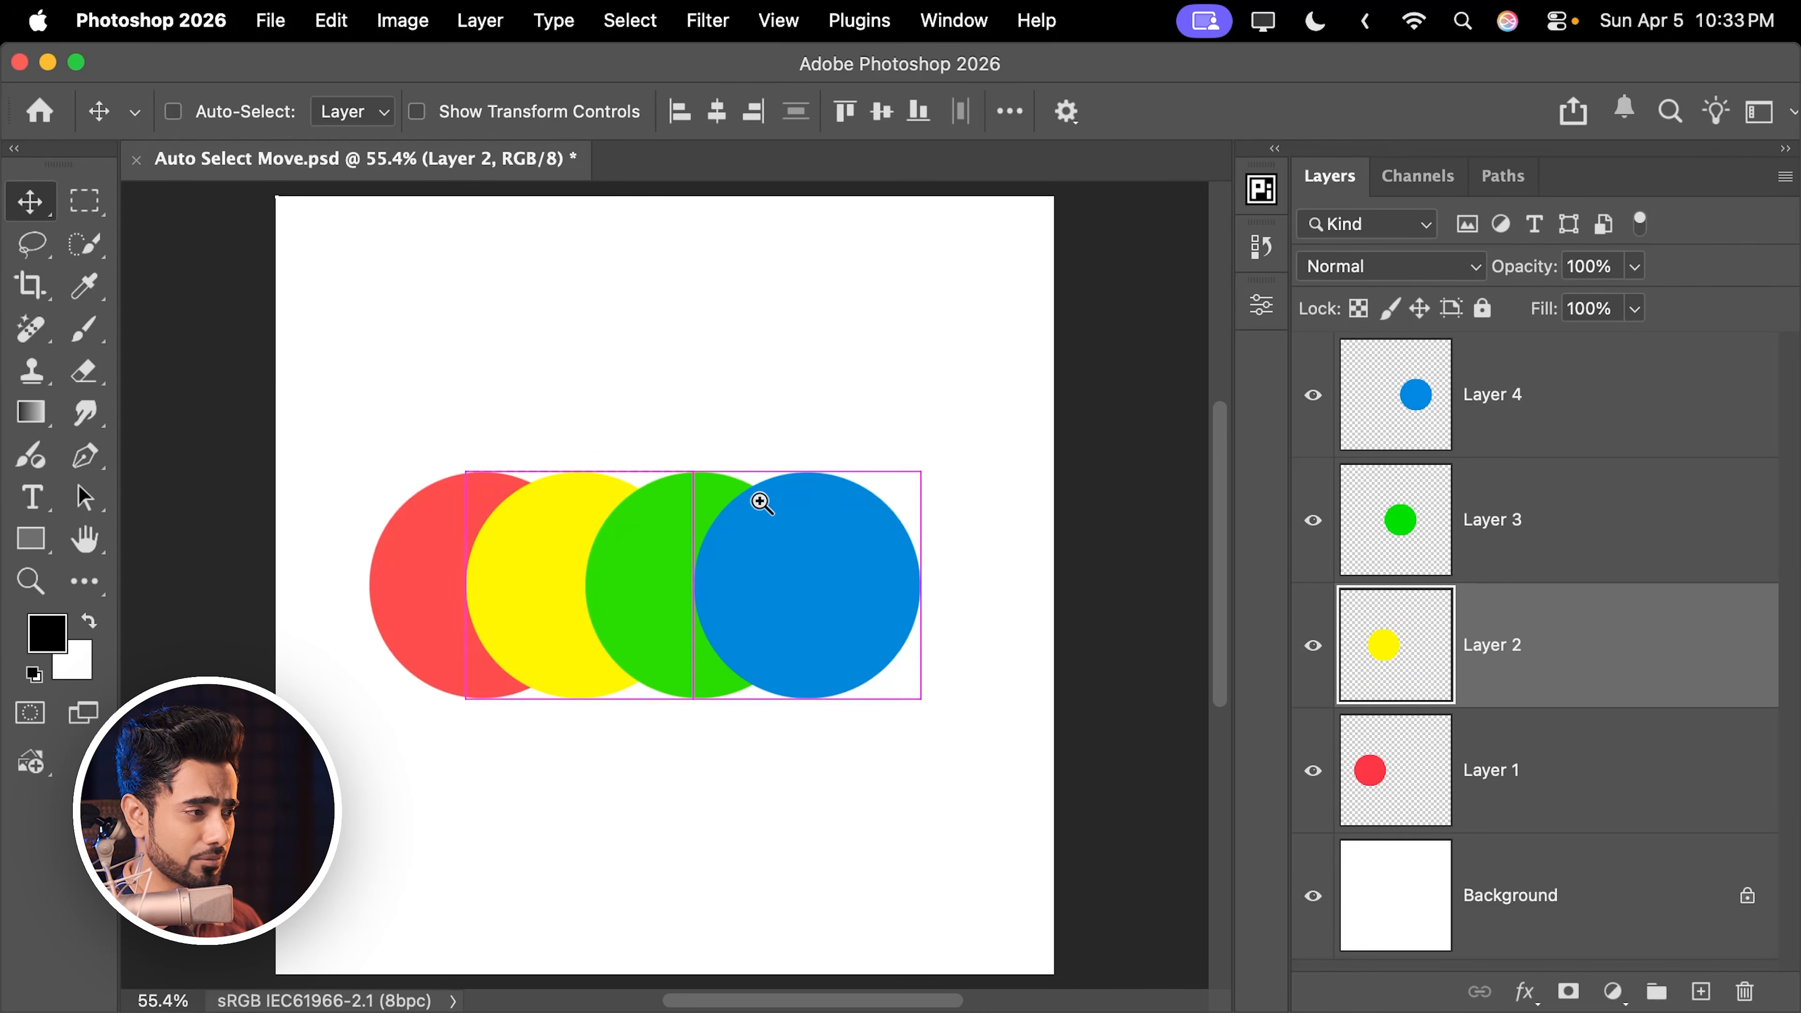
- Where the green and blue circles meet, nudge the blue circle slightly right and the green circle slightly up
scroll(756, 490, "up", 8)
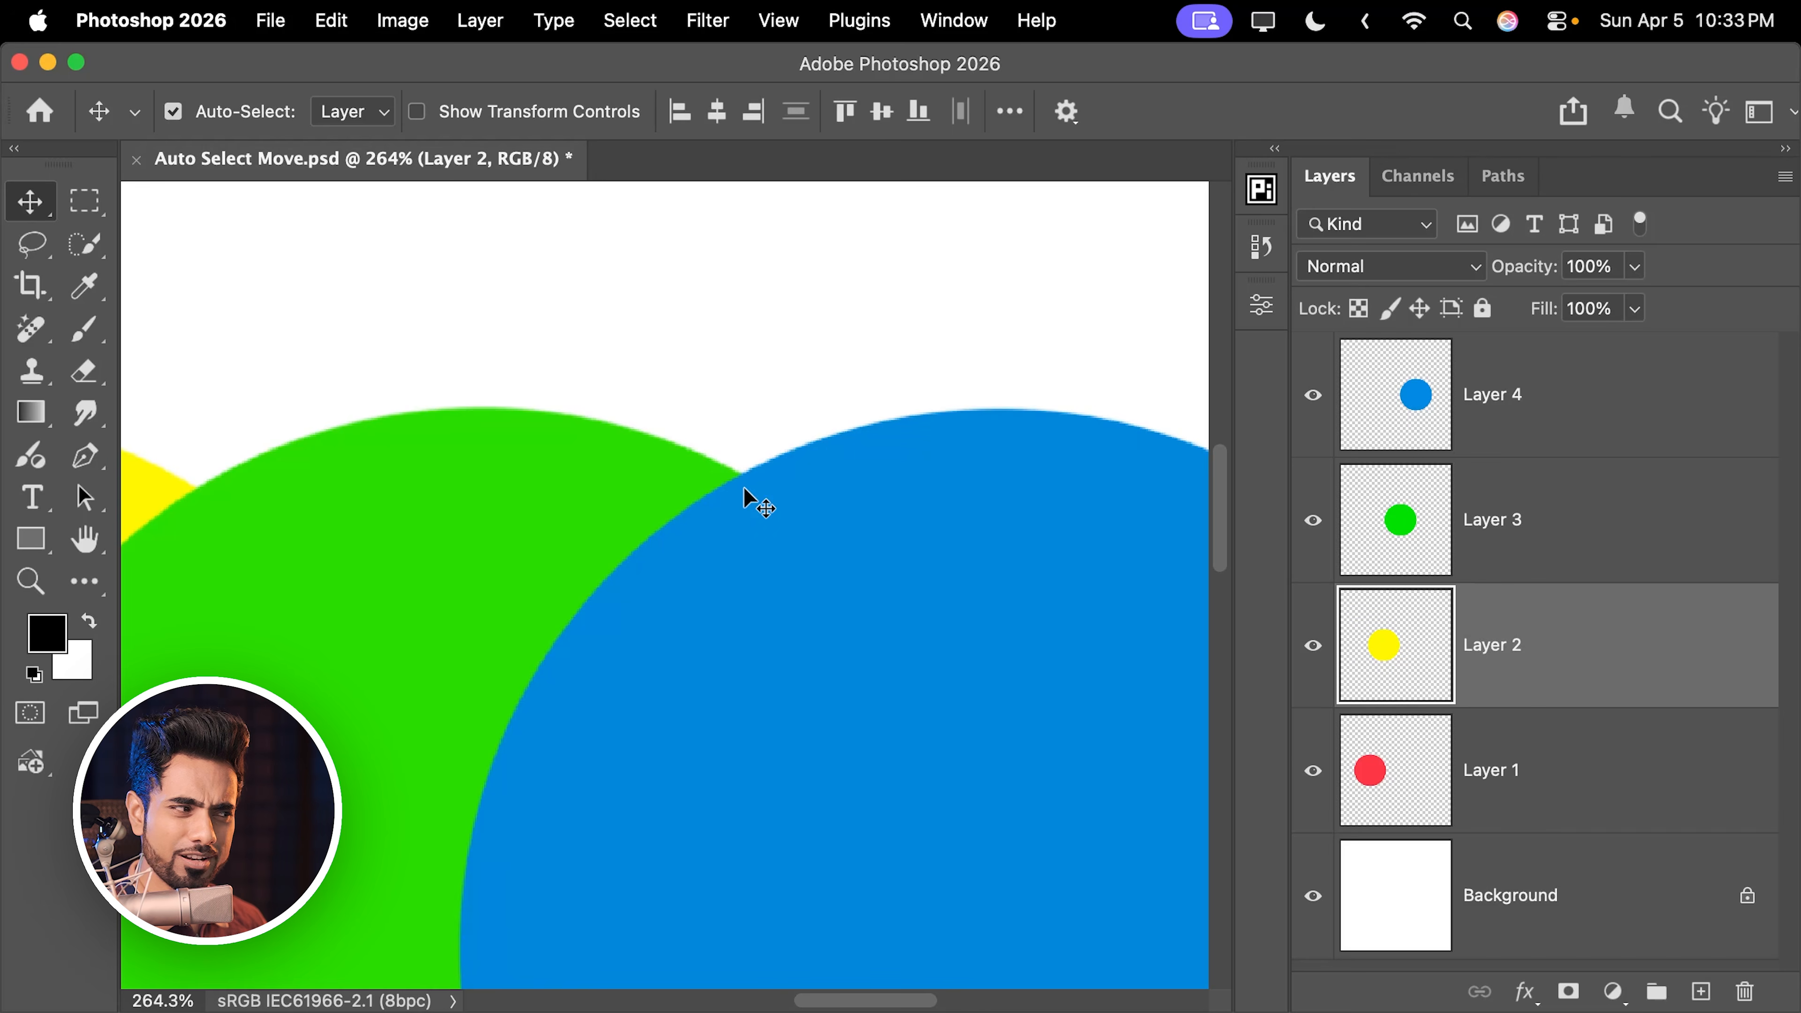
left_click_drag(747, 474, 727, 395)
key("super+0")
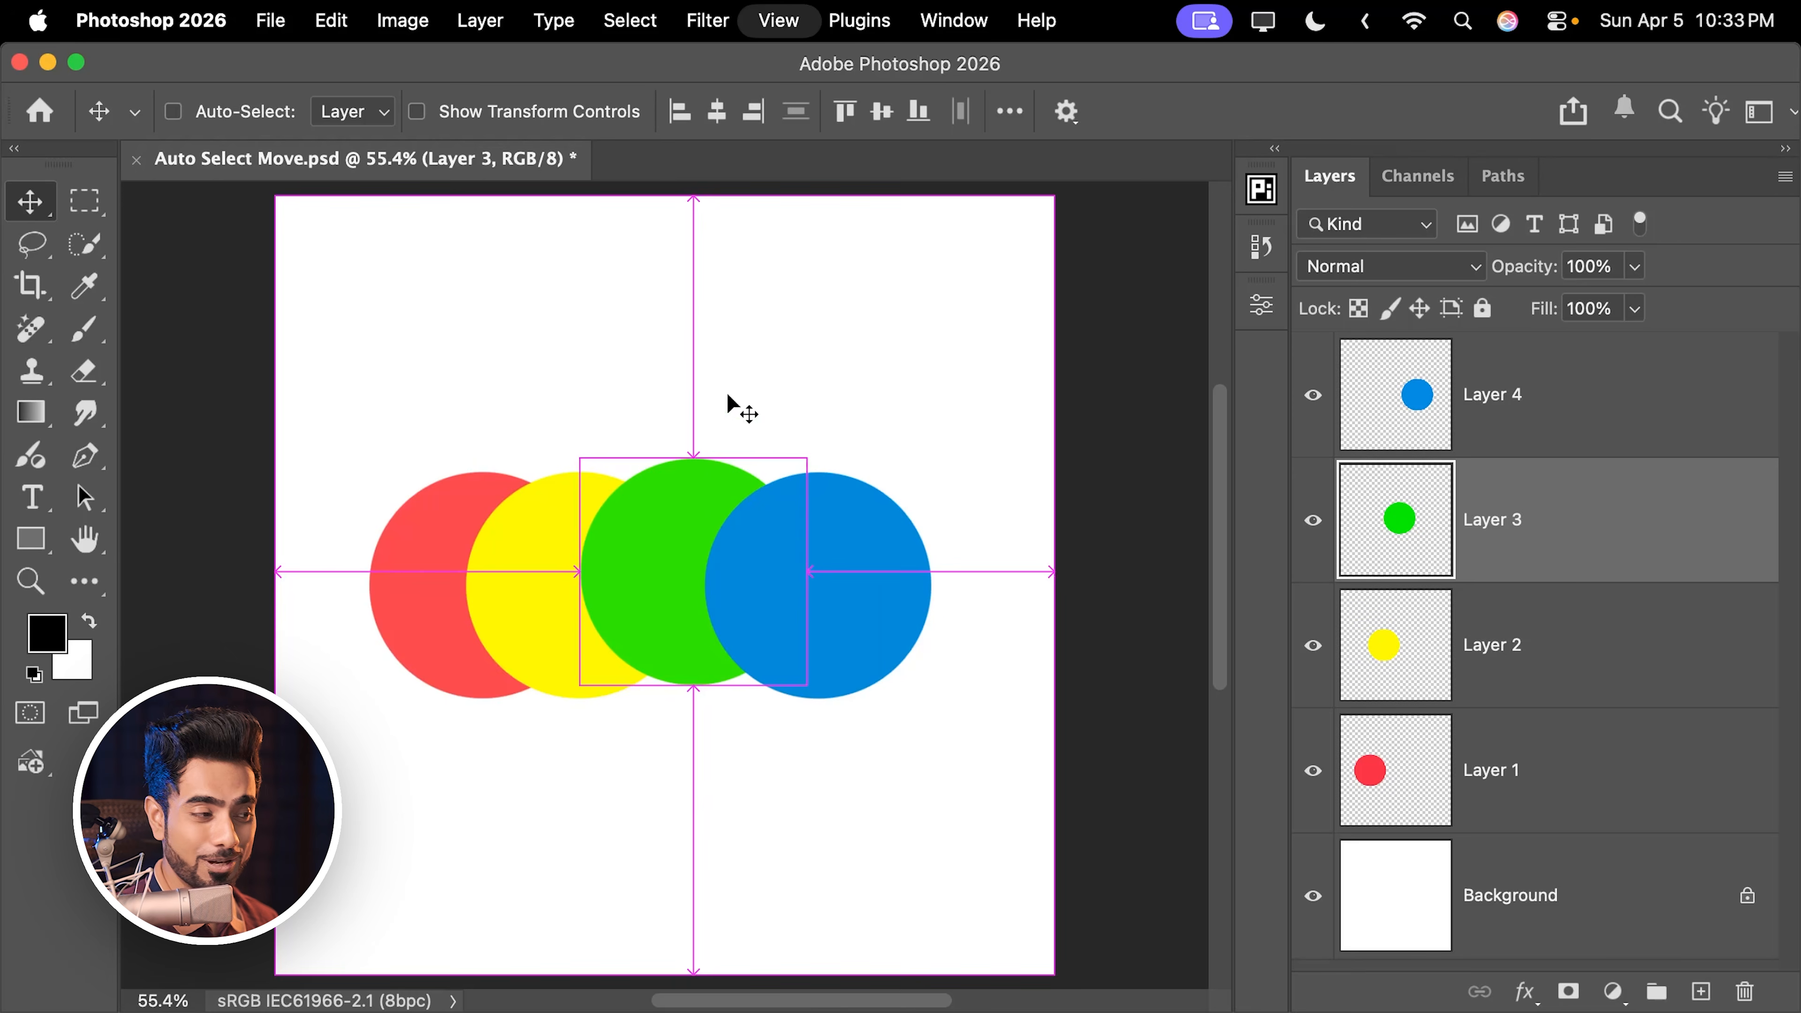
- Lower the opacity of Layer 4's blue circle to 58% and Layer 3's green circle to 45%
left_click(1515, 410)
left_click_drag(1529, 272, 1513, 292)
left_click(1495, 549)
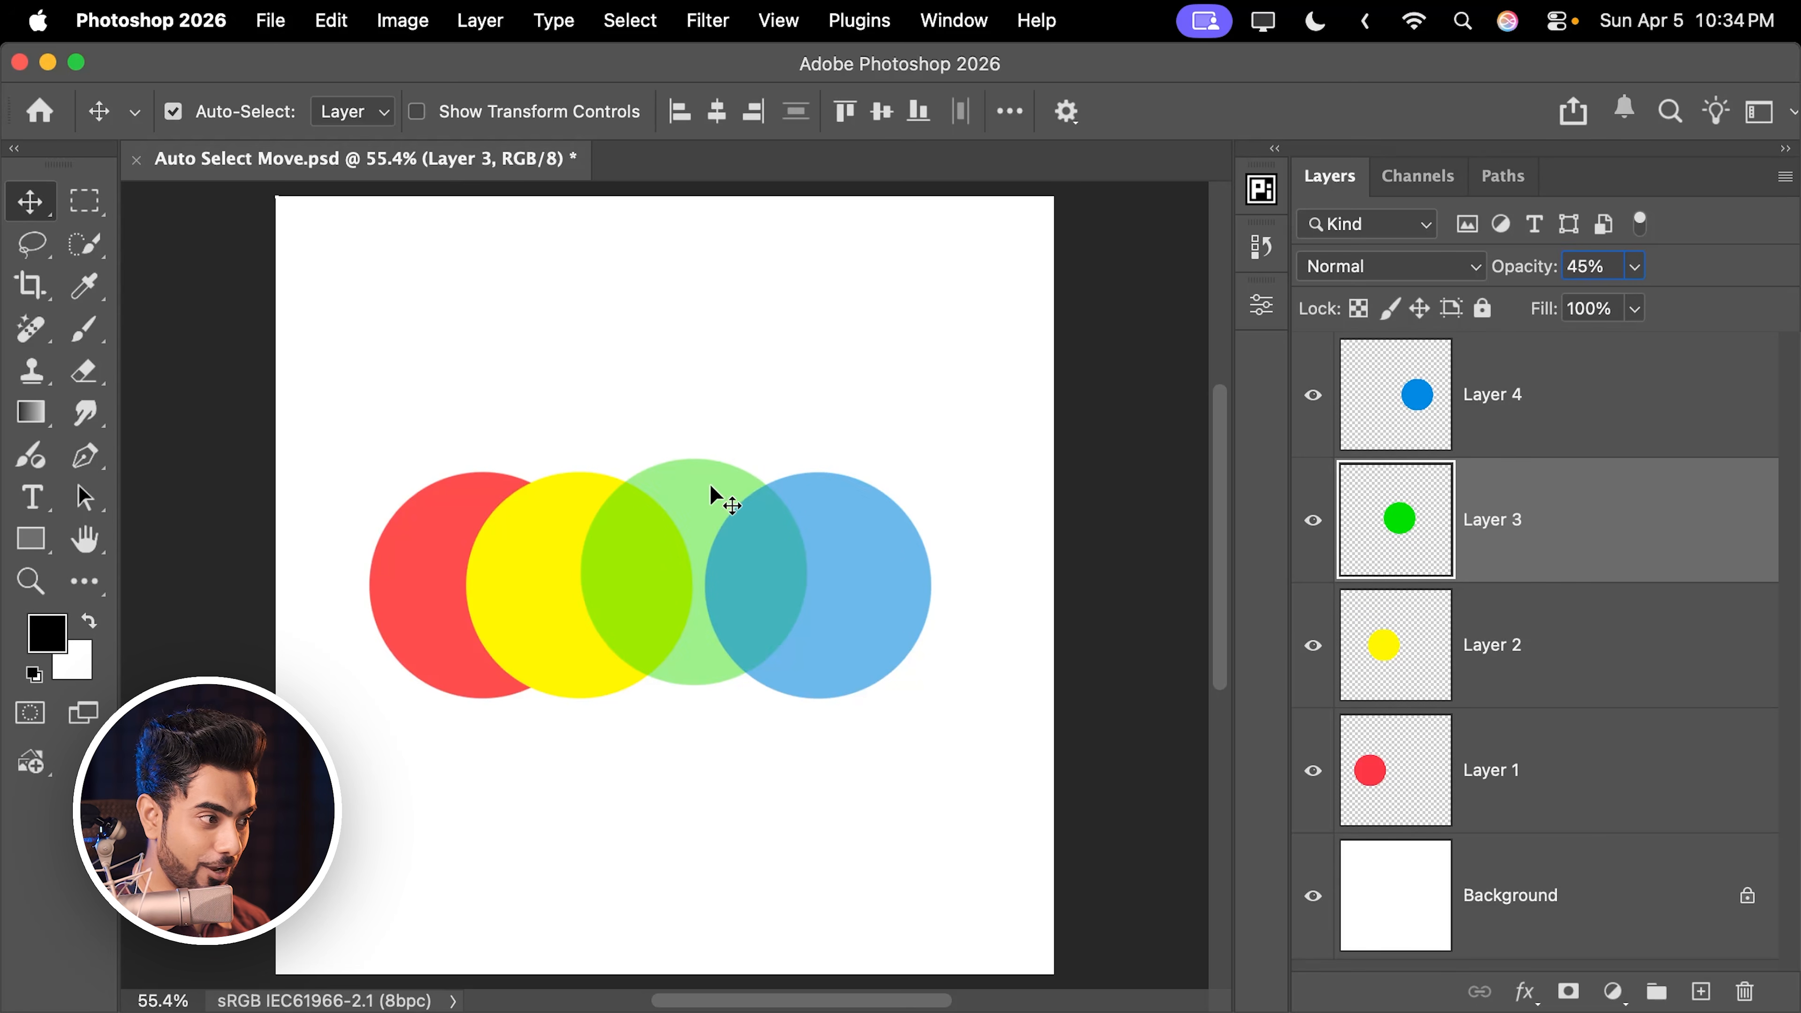
- Move the translucent green and blue circles up and to the right, and turn off Auto-Select
left_click(755, 488)
left_click(627, 535)
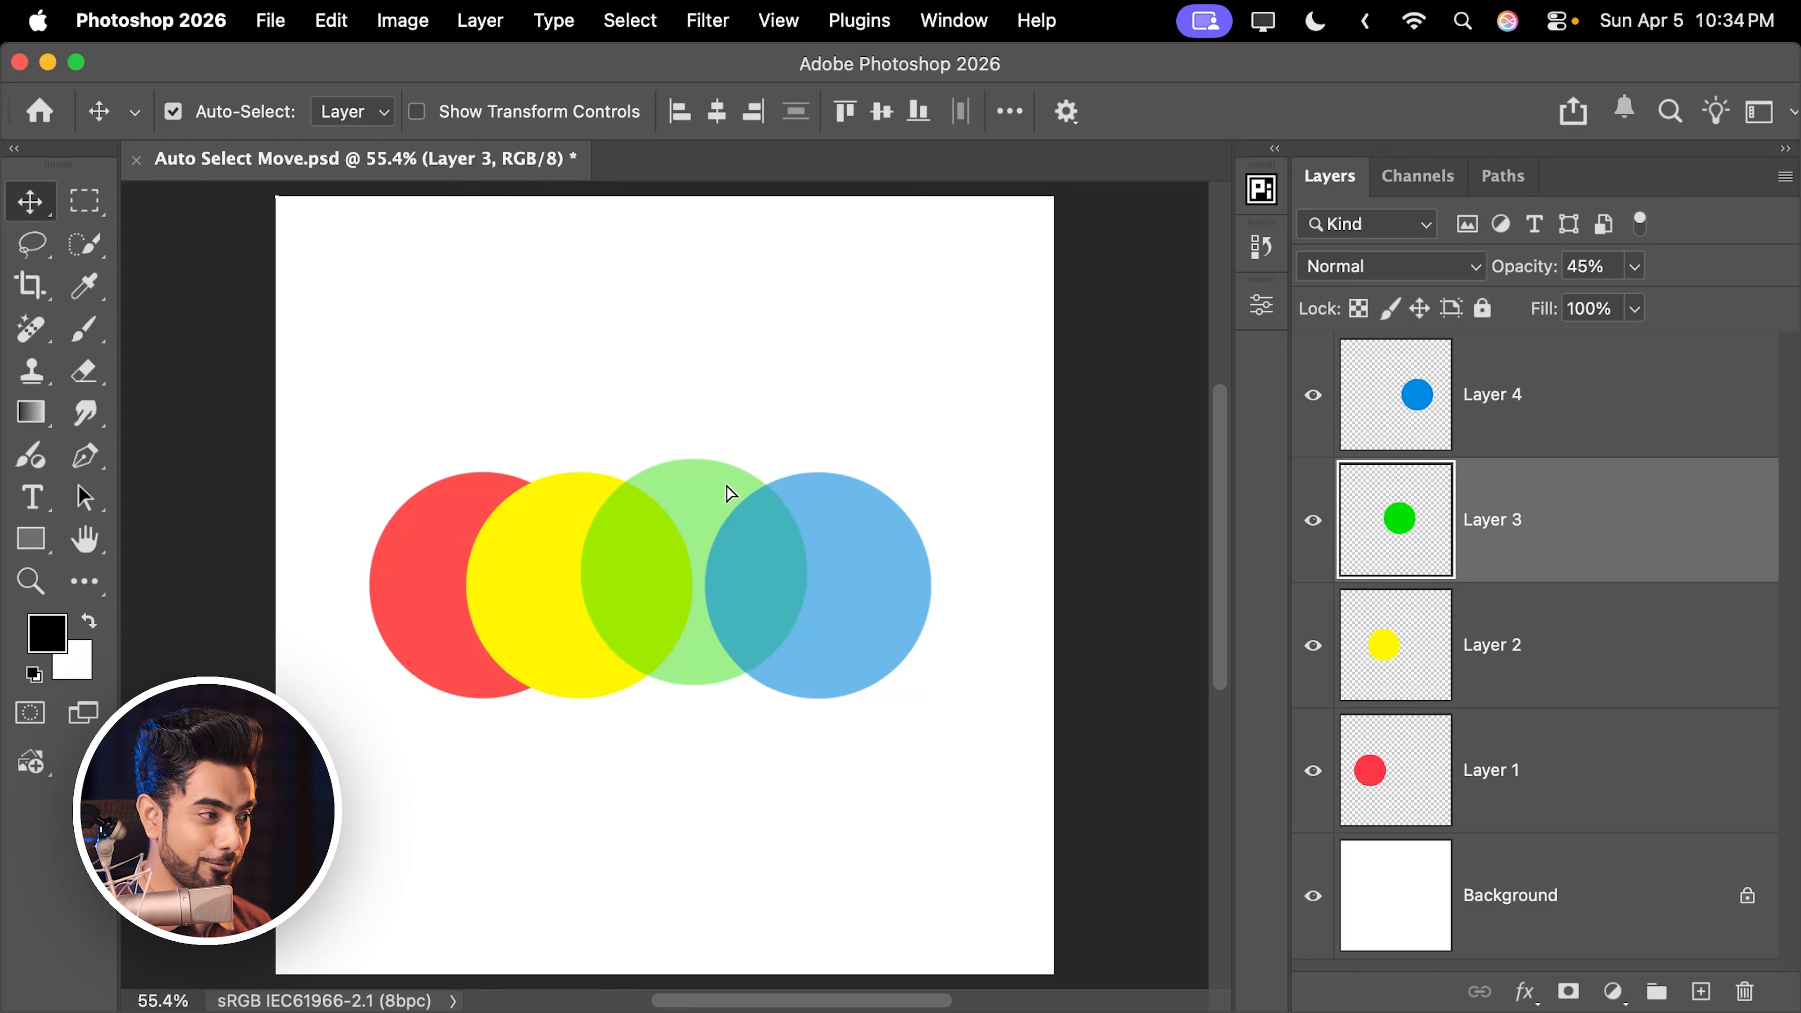
left_click_drag(701, 515, 810, 466)
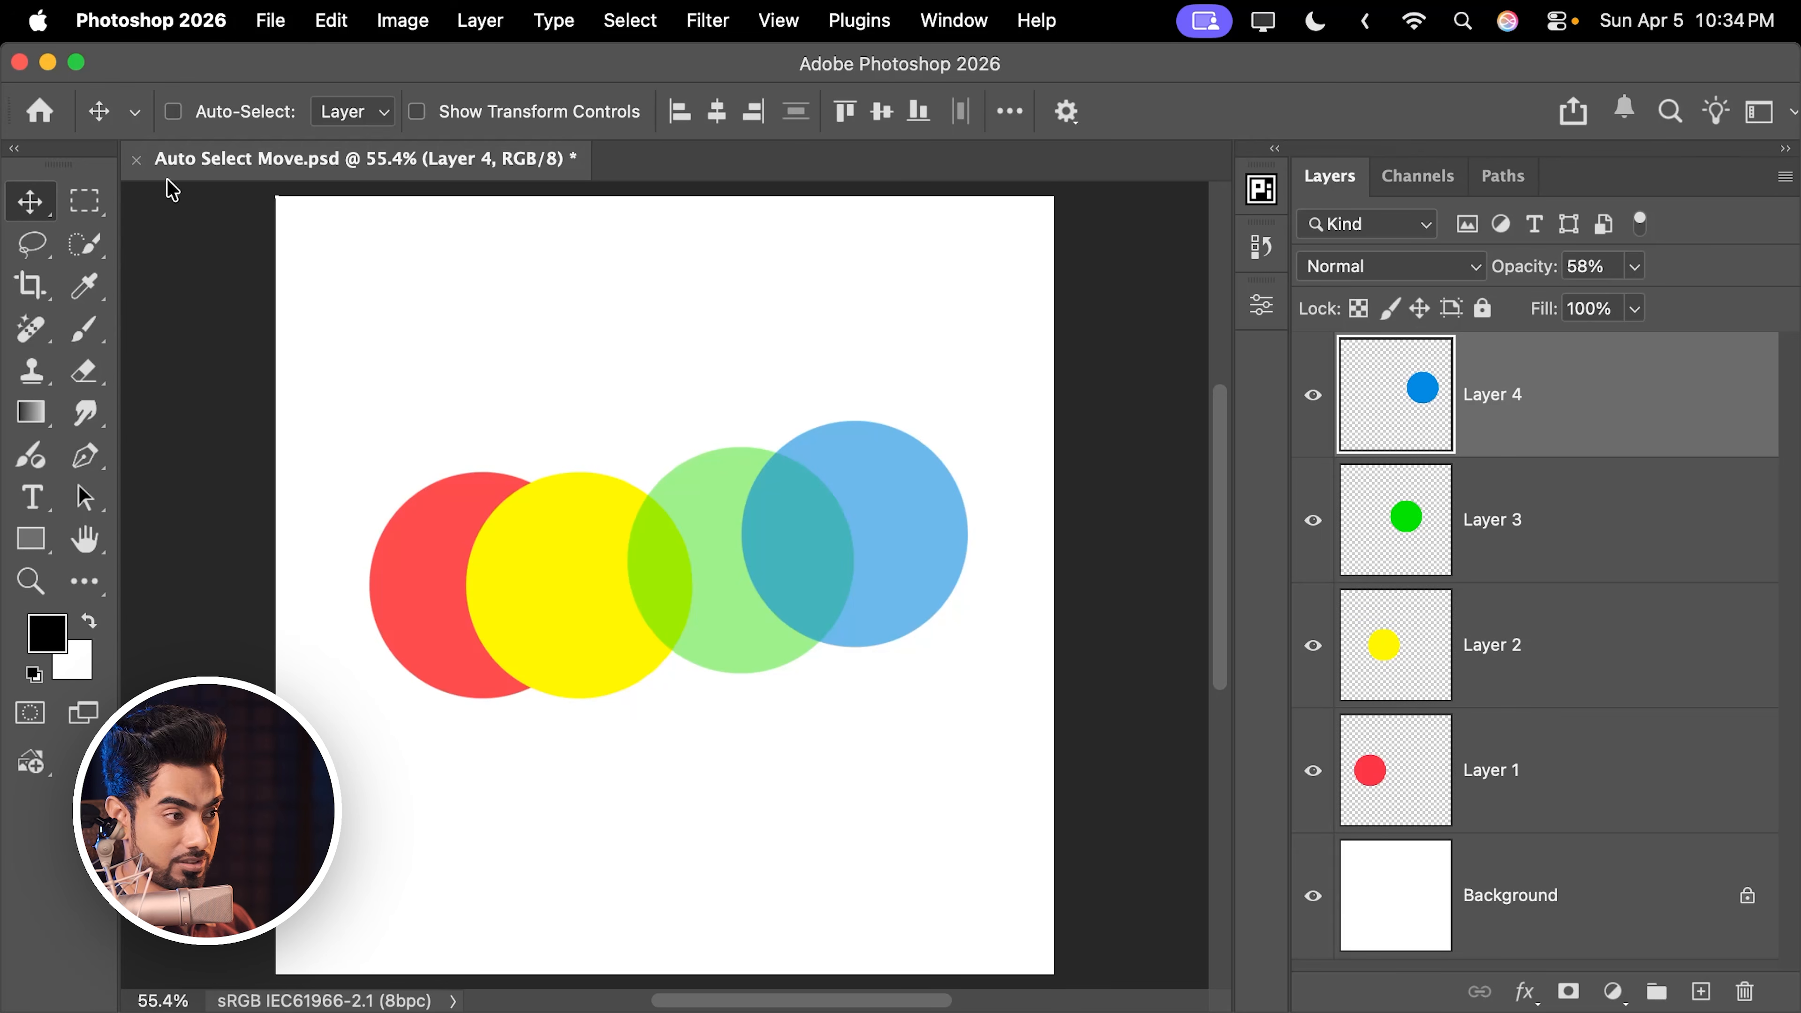
- With Auto-Select off, make Layer 3 active and nudge its green circle slightly left by grabbing elsewhere on the canvas
left_click(1506, 545)
left_click(1496, 660)
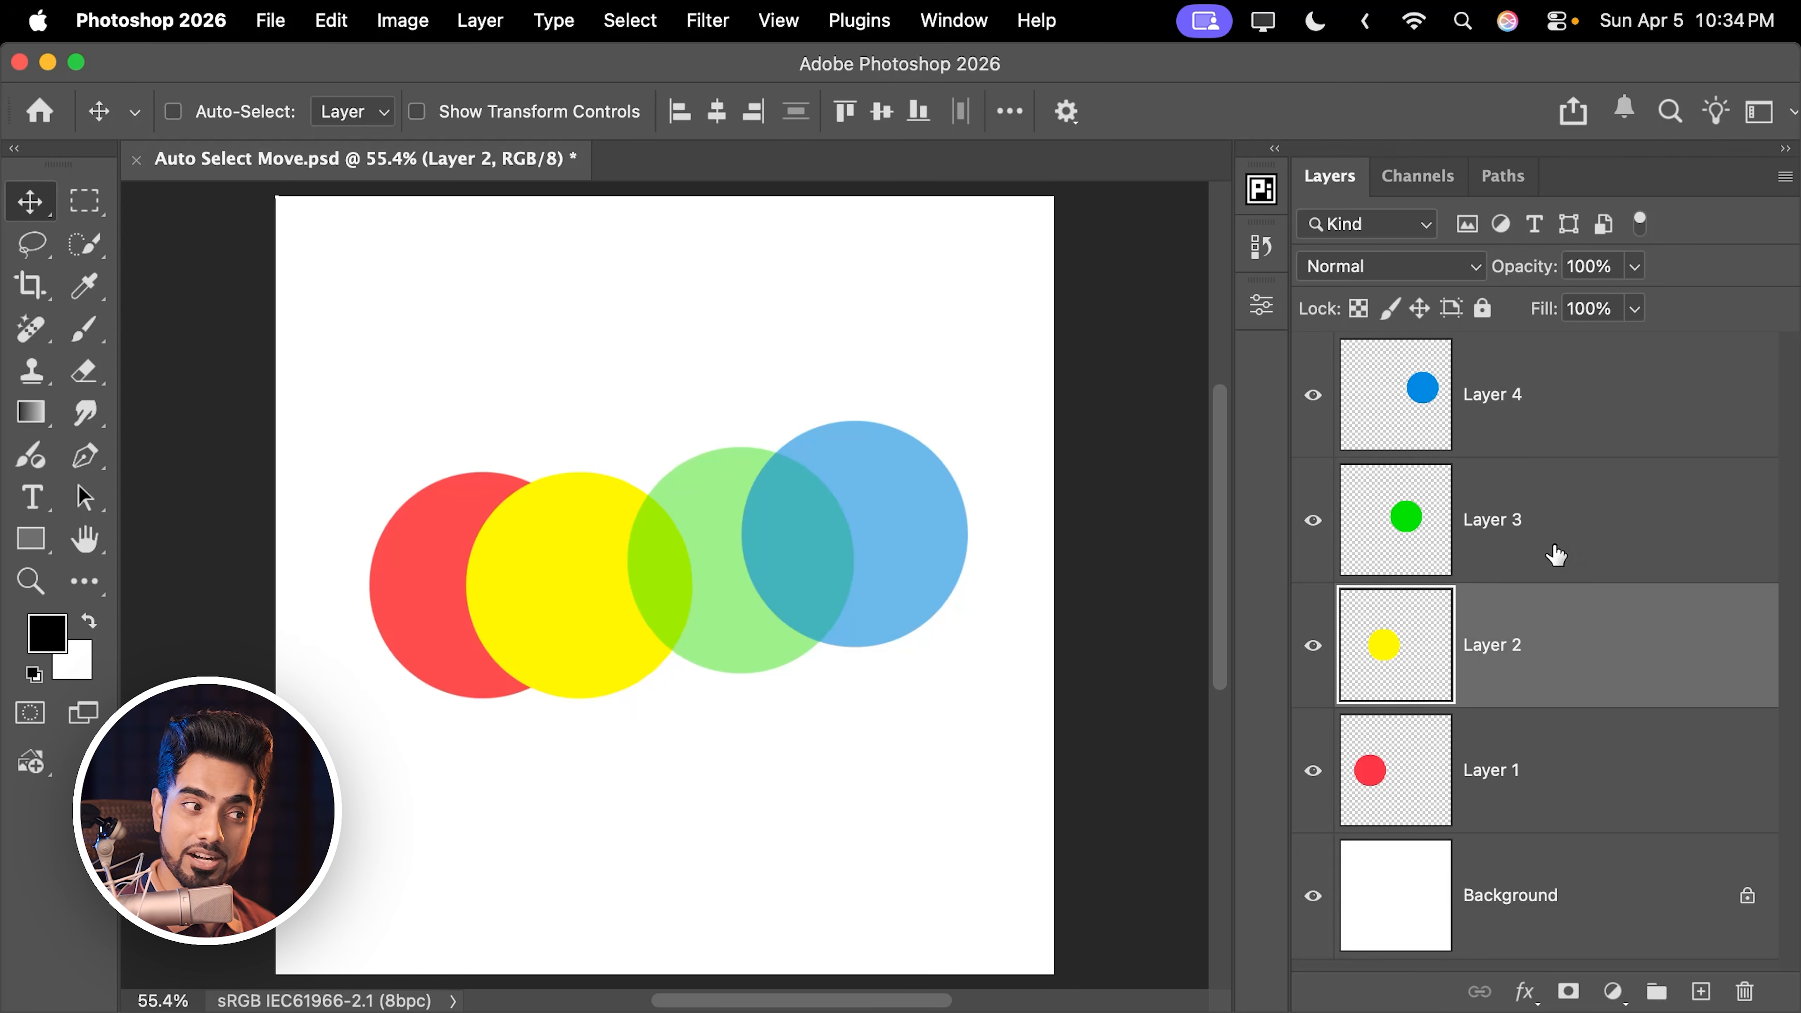
left_click(1529, 552)
left_click_drag(589, 542, 684, 572)
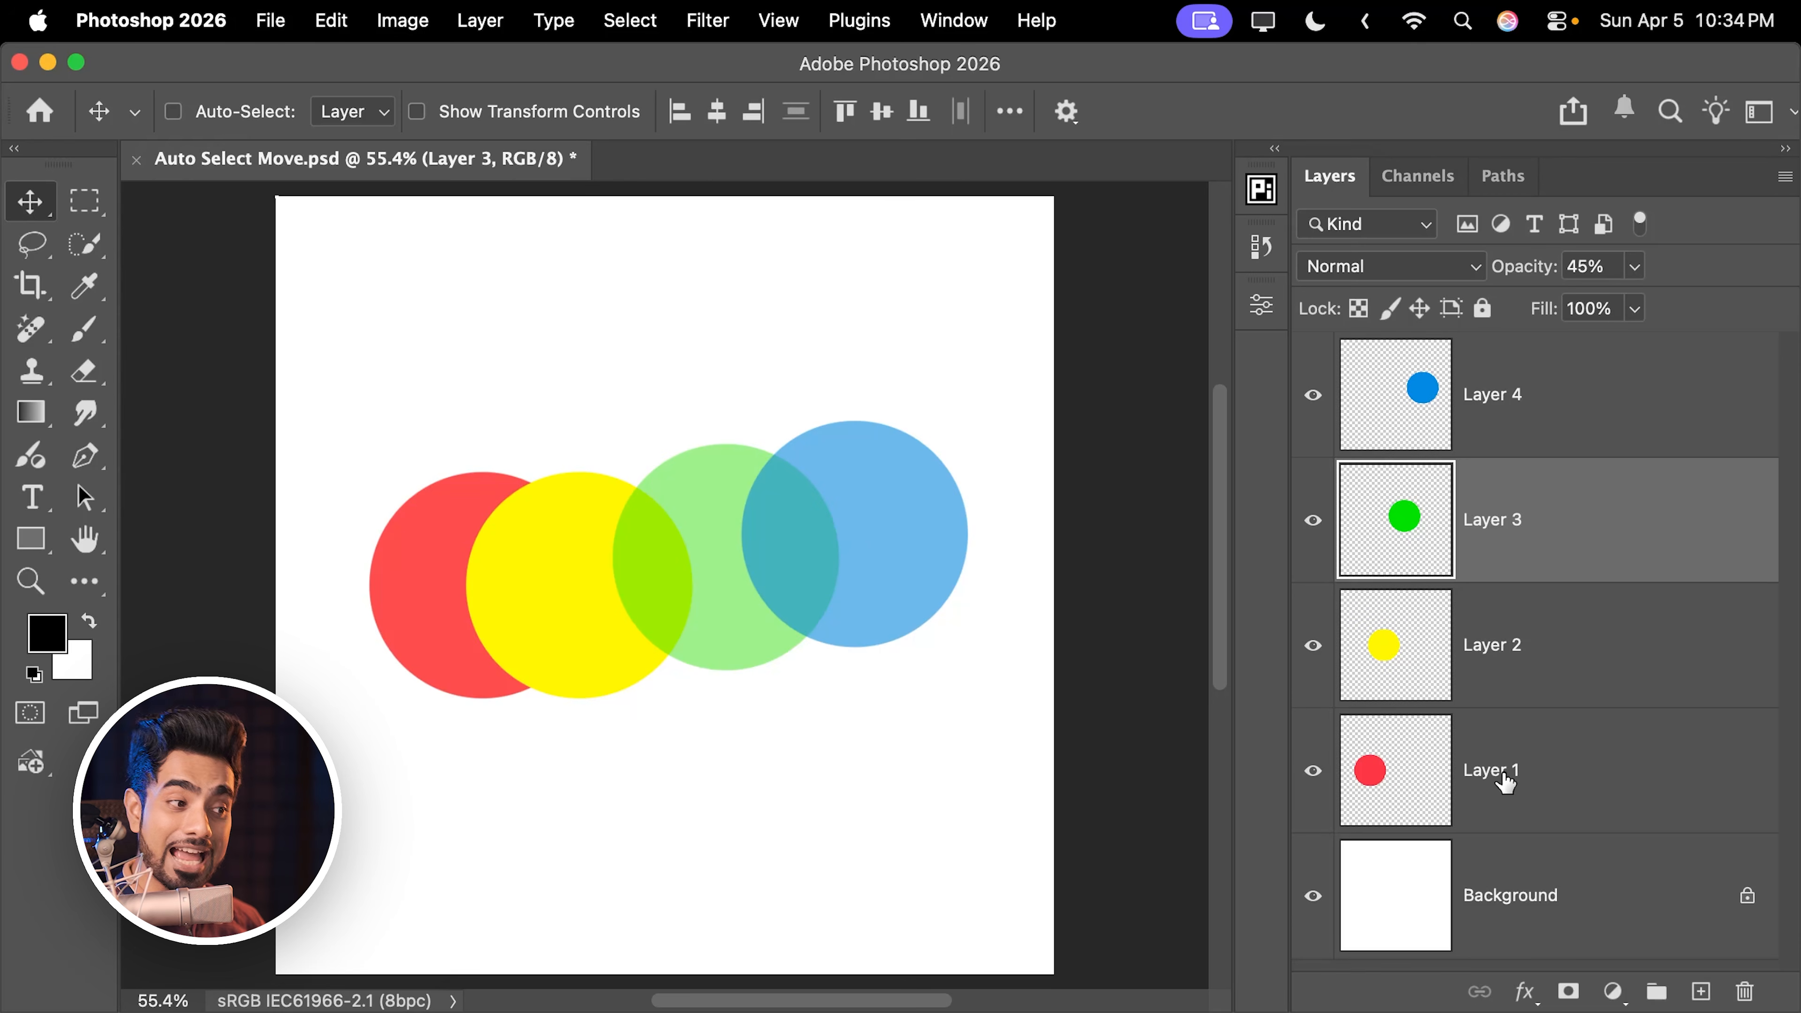
- Activate Layer 1 and nudge its red circle down and left, and shift Layer 4's blue circle slightly right
left_click(1445, 772)
mouse_move(700, 386)
left_mouse_down()
mouse_move(708, 416)
mouse_move(684, 398)
left_mouse_up()
left_click(1562, 417)
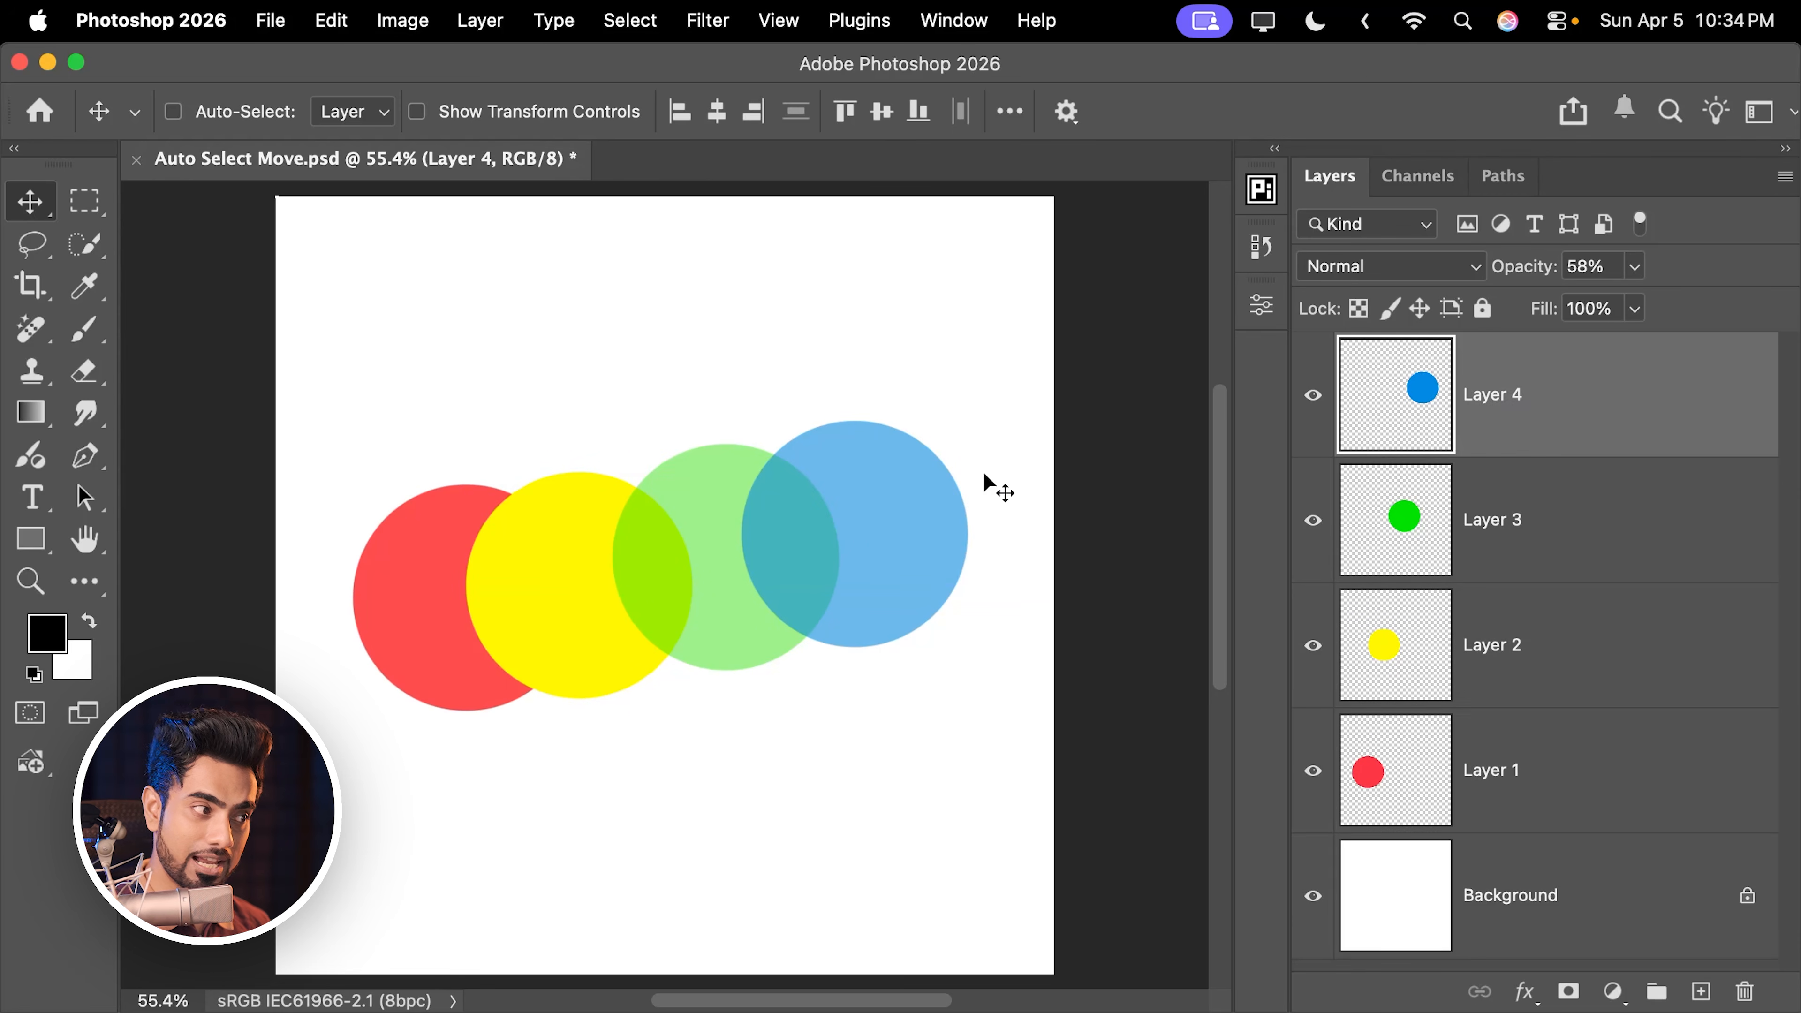
left_click_drag(872, 376, 828, 403)
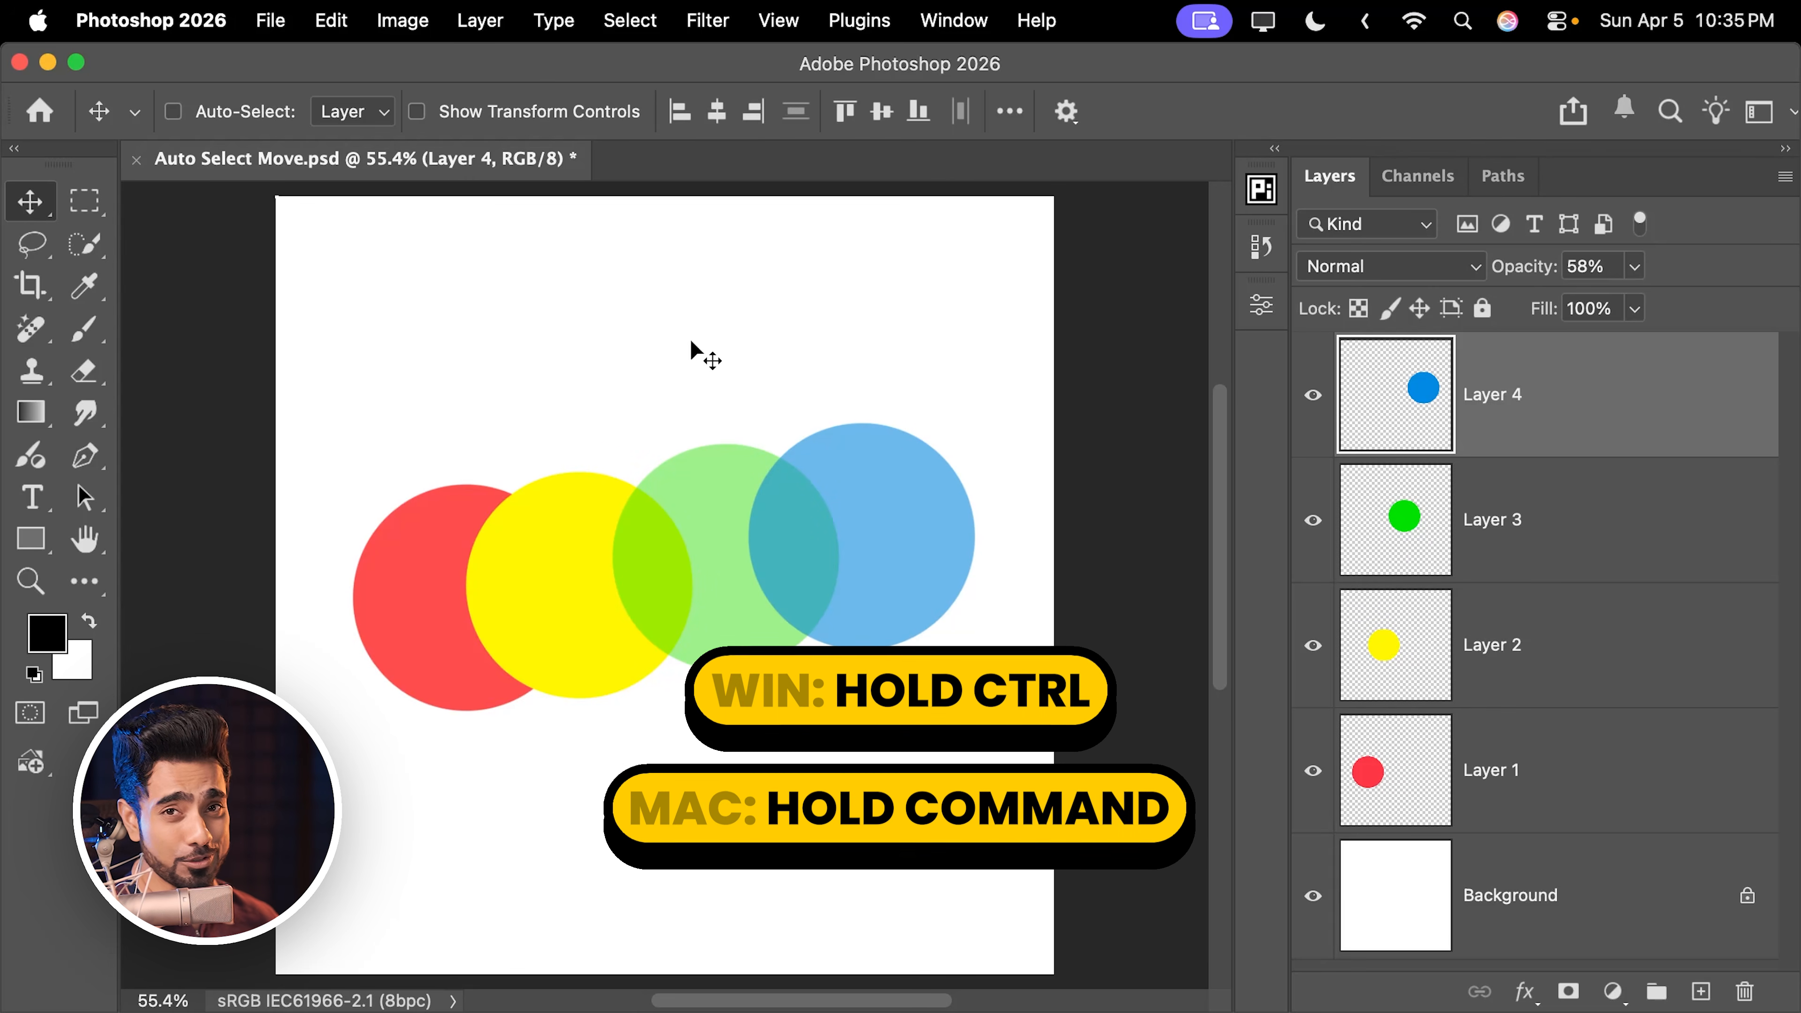
- Temporarily enable Auto-Select to pick the yellow circle's layer, and move that circle up and left over the red one
key("super")
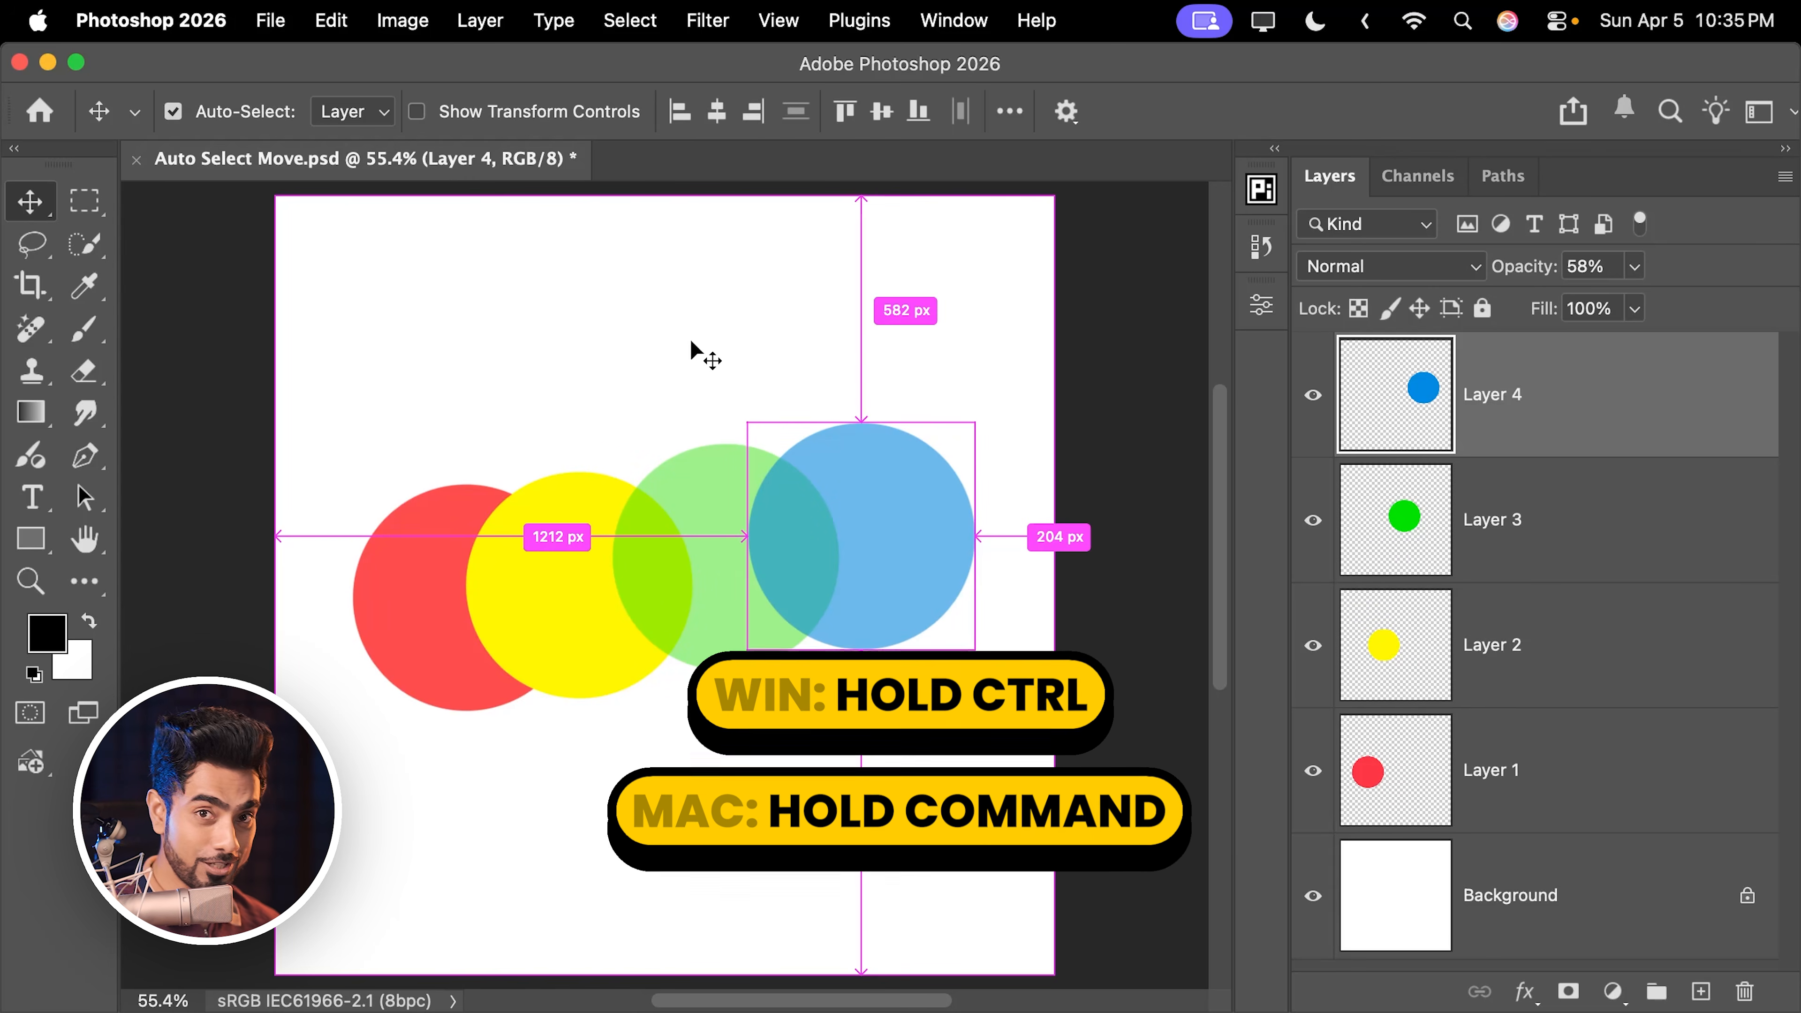
mouse_move(560, 501)
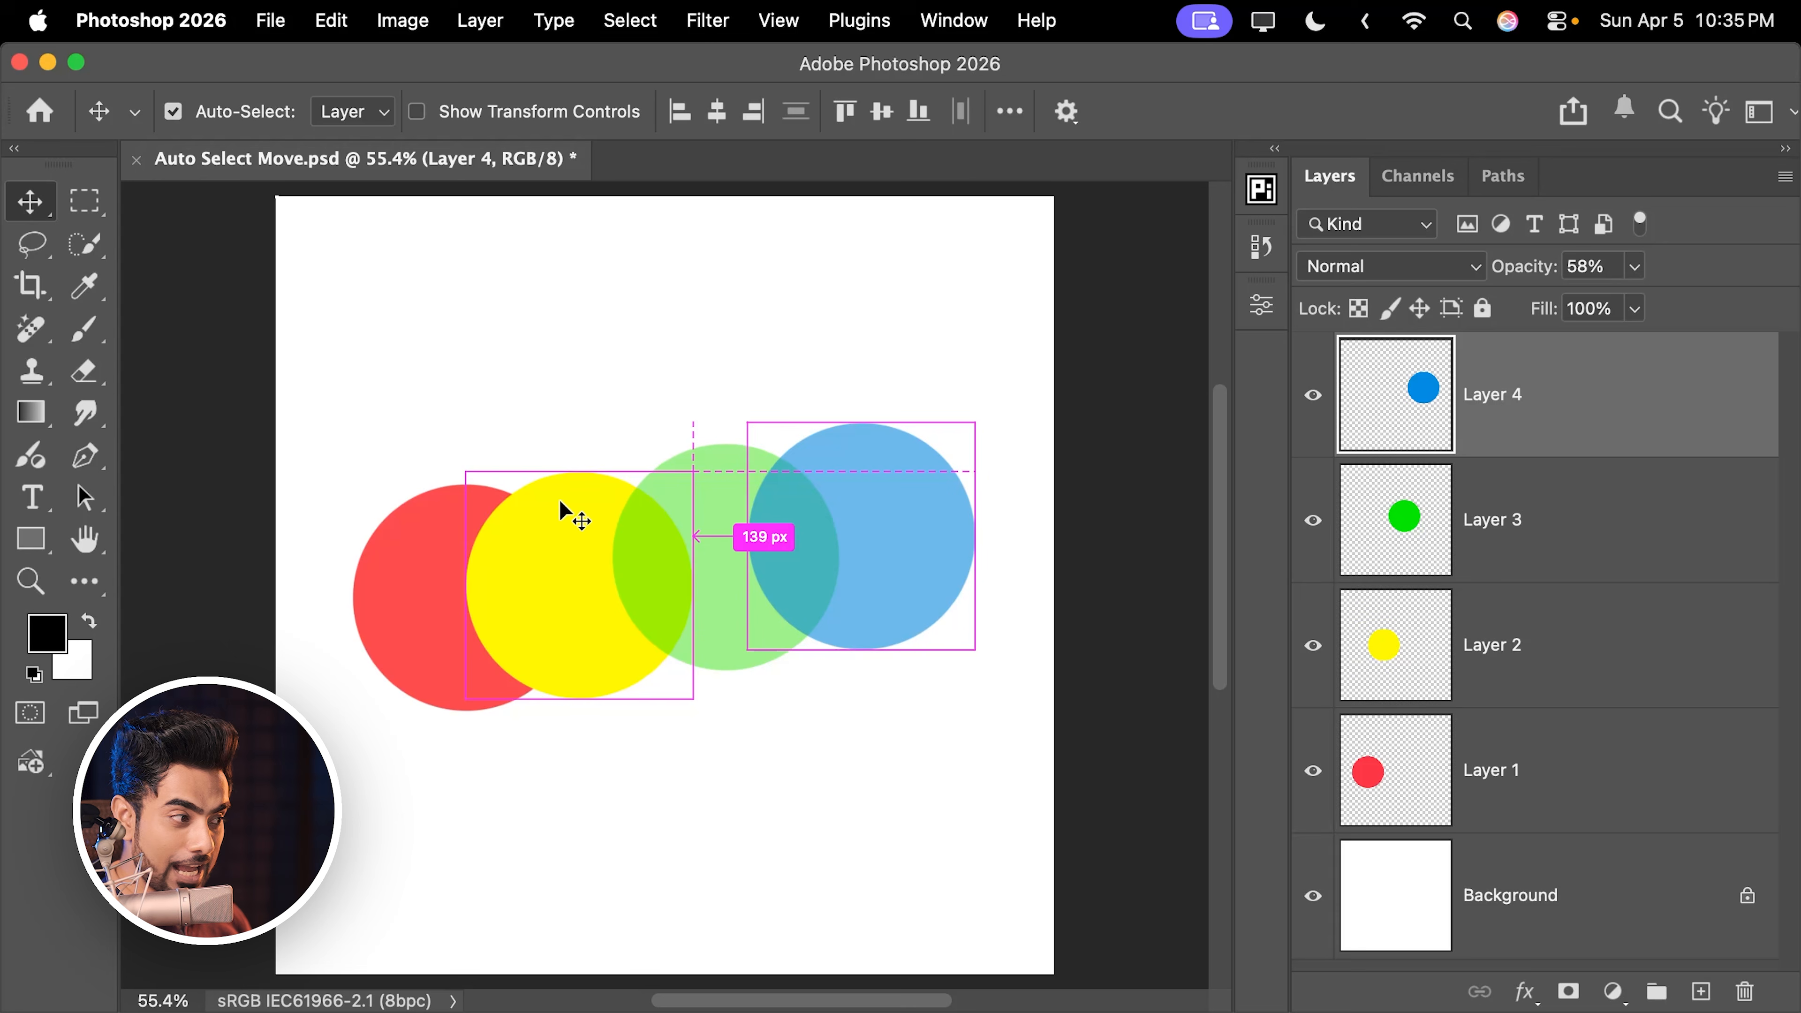
left_click(564, 578)
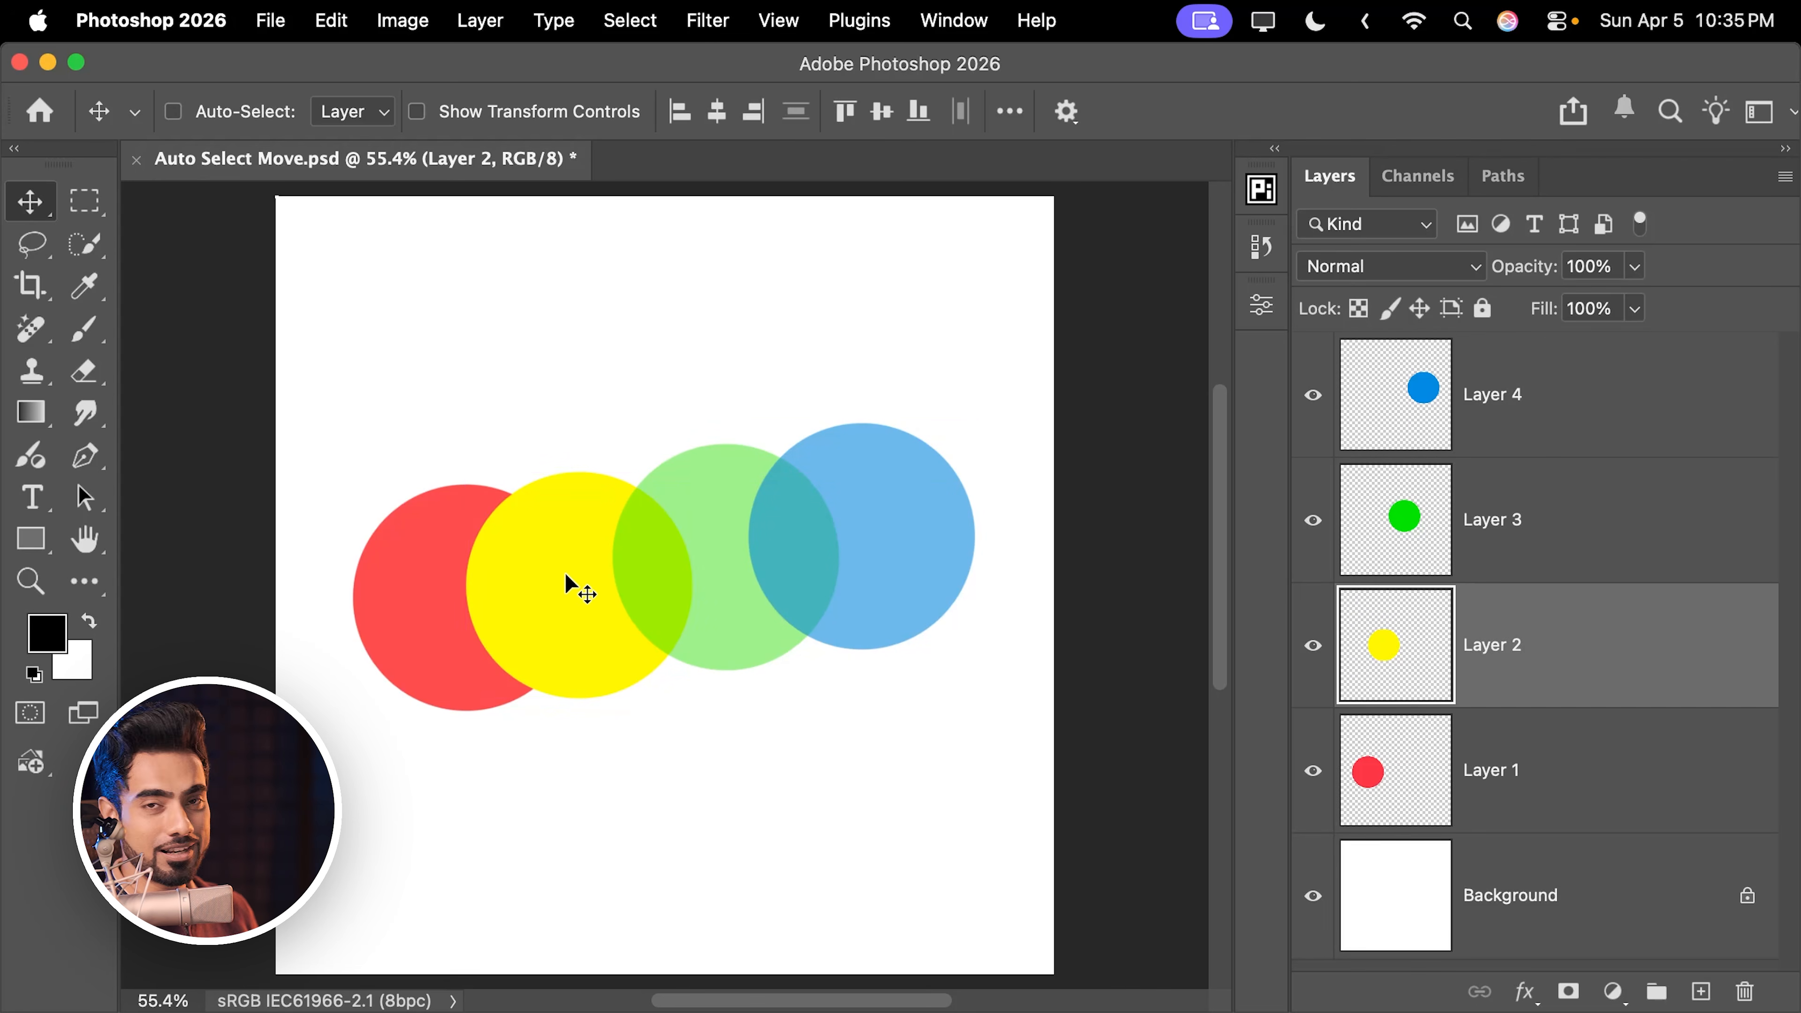
left_click_drag(575, 587, 518, 550)
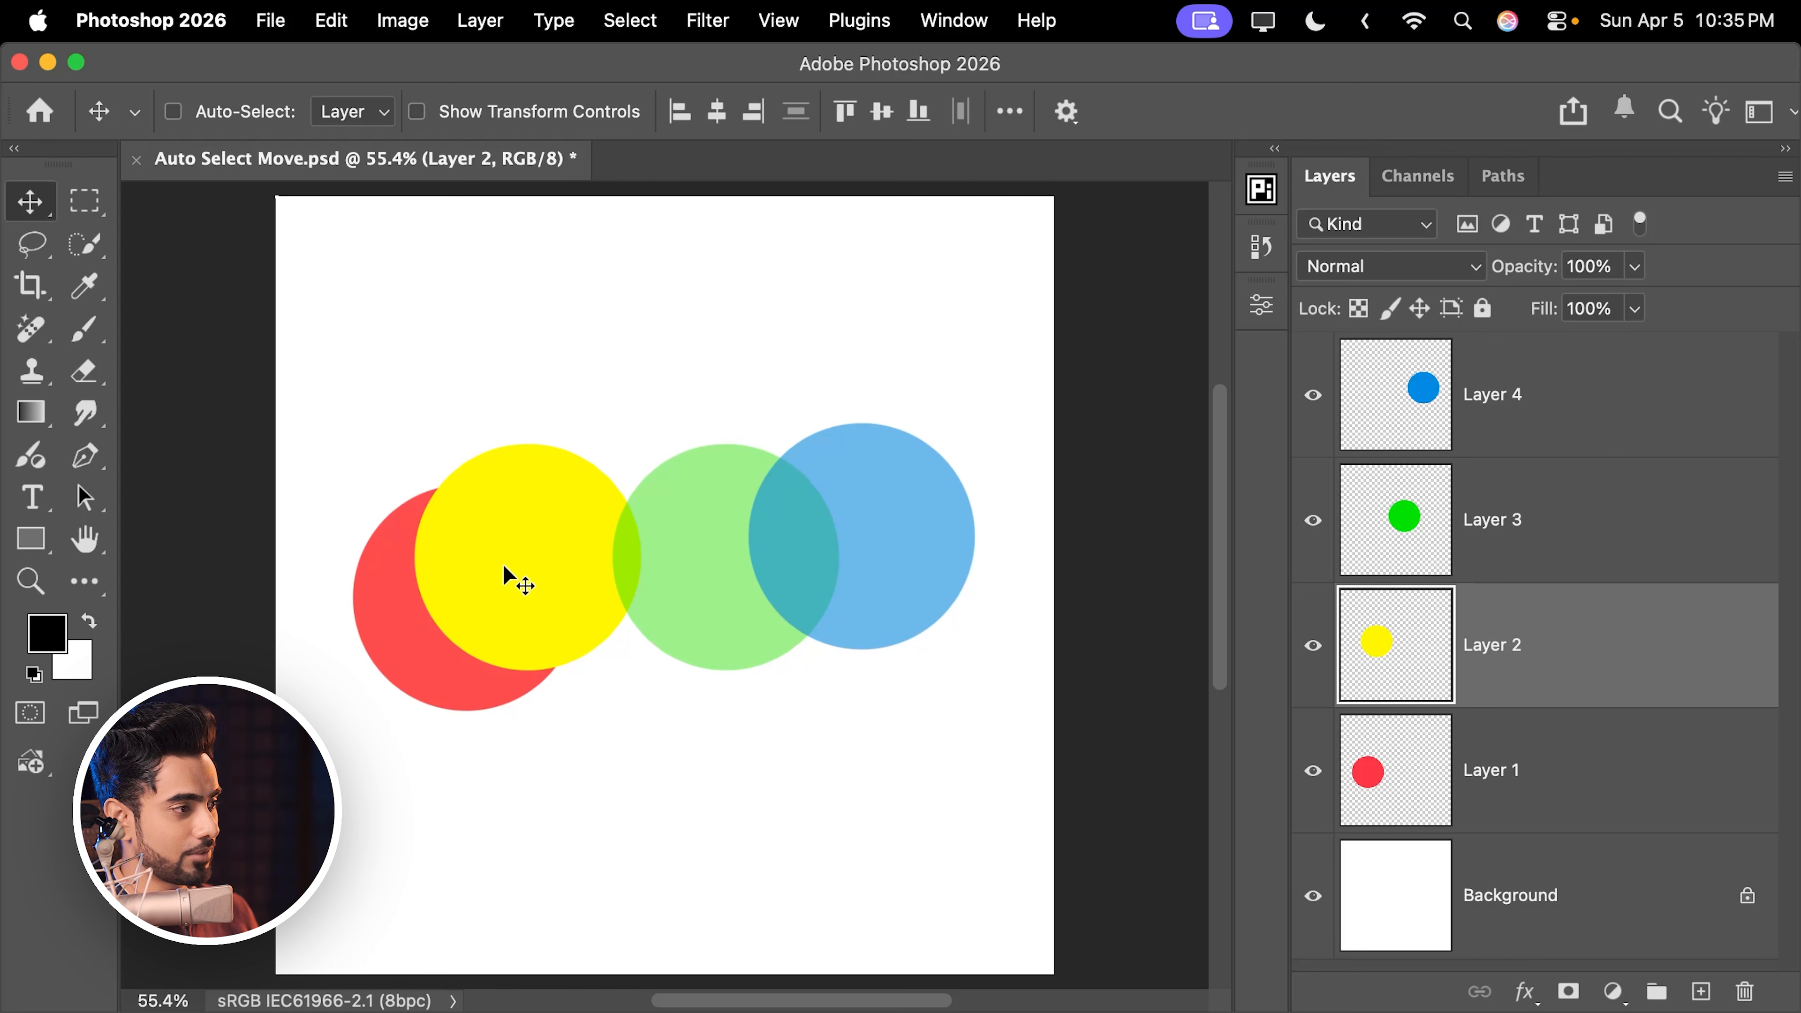
- Using temporary Auto-Select, rearrange the circles into a diagonal rising from red through yellow and green to blue, and toggle the Auto-Select option
key("super")
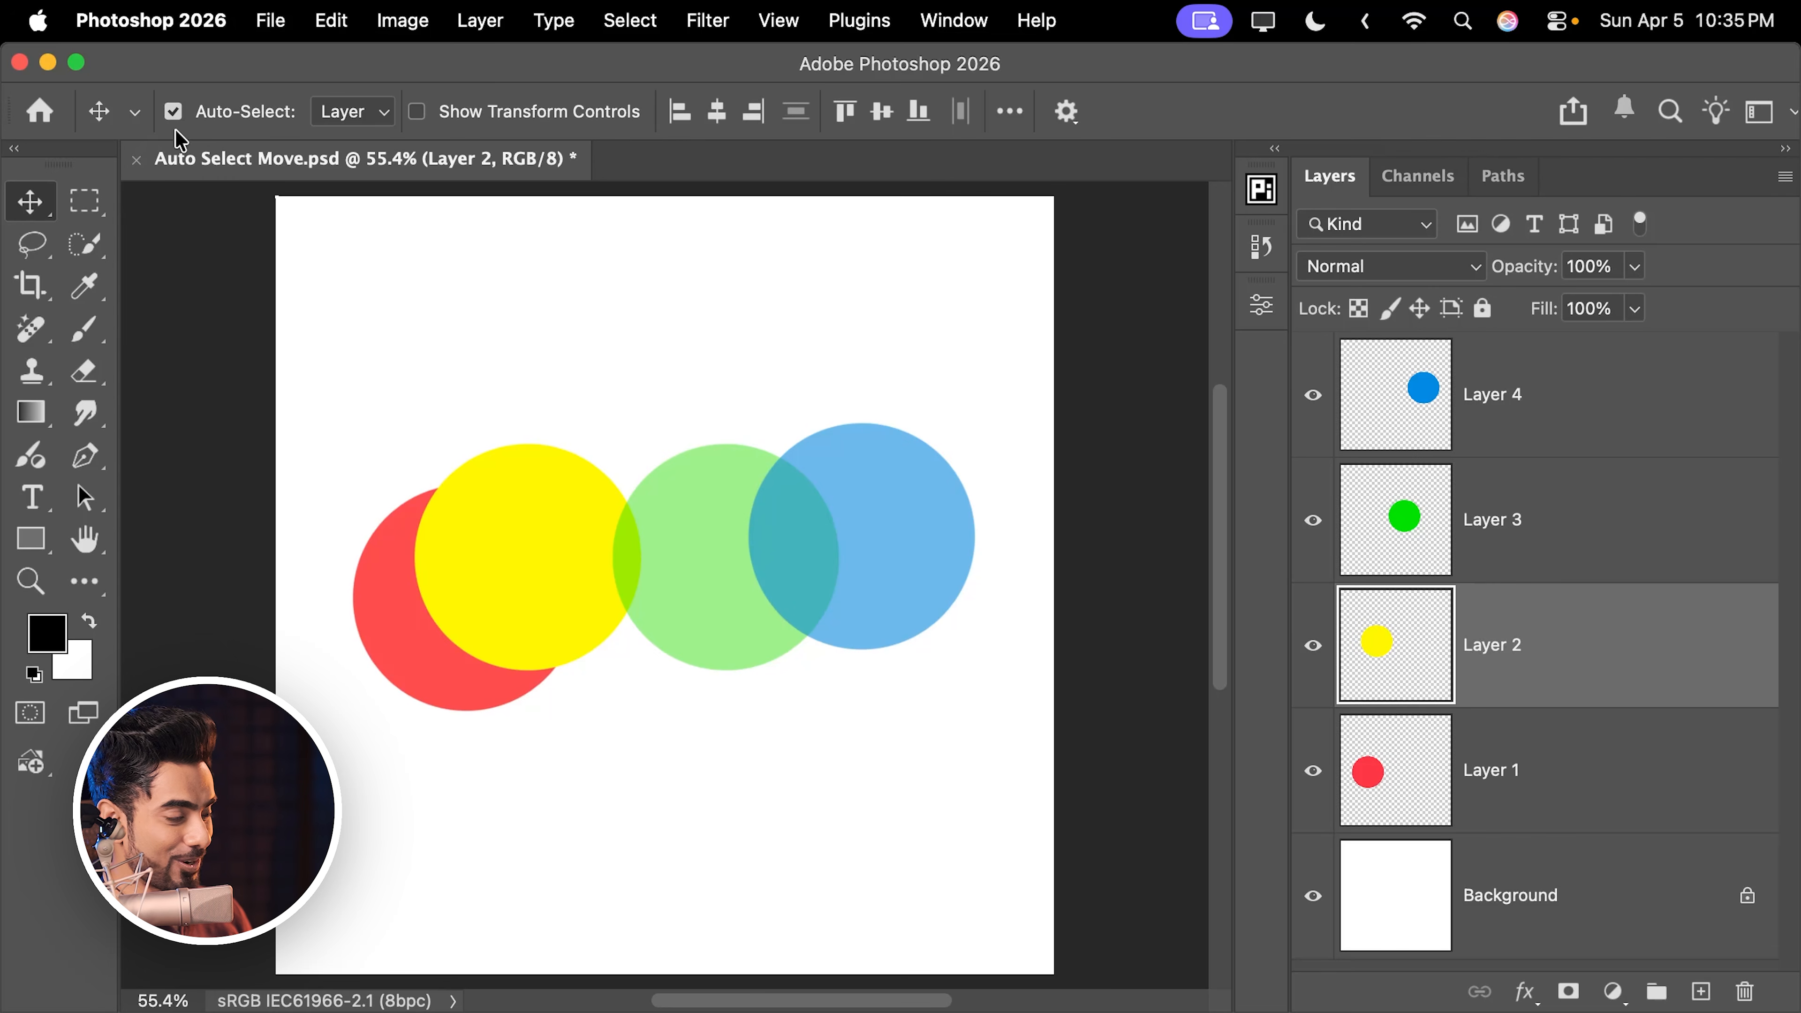
left_click_drag(884, 536, 884, 370)
left_click_drag(700, 494, 728, 608)
left_click_drag(537, 562, 651, 403)
left_click_drag(475, 623, 460, 747)
left_click_drag(626, 447, 535, 721)
left_click_drag(671, 633, 604, 569)
left_click_drag(813, 377, 759, 500)
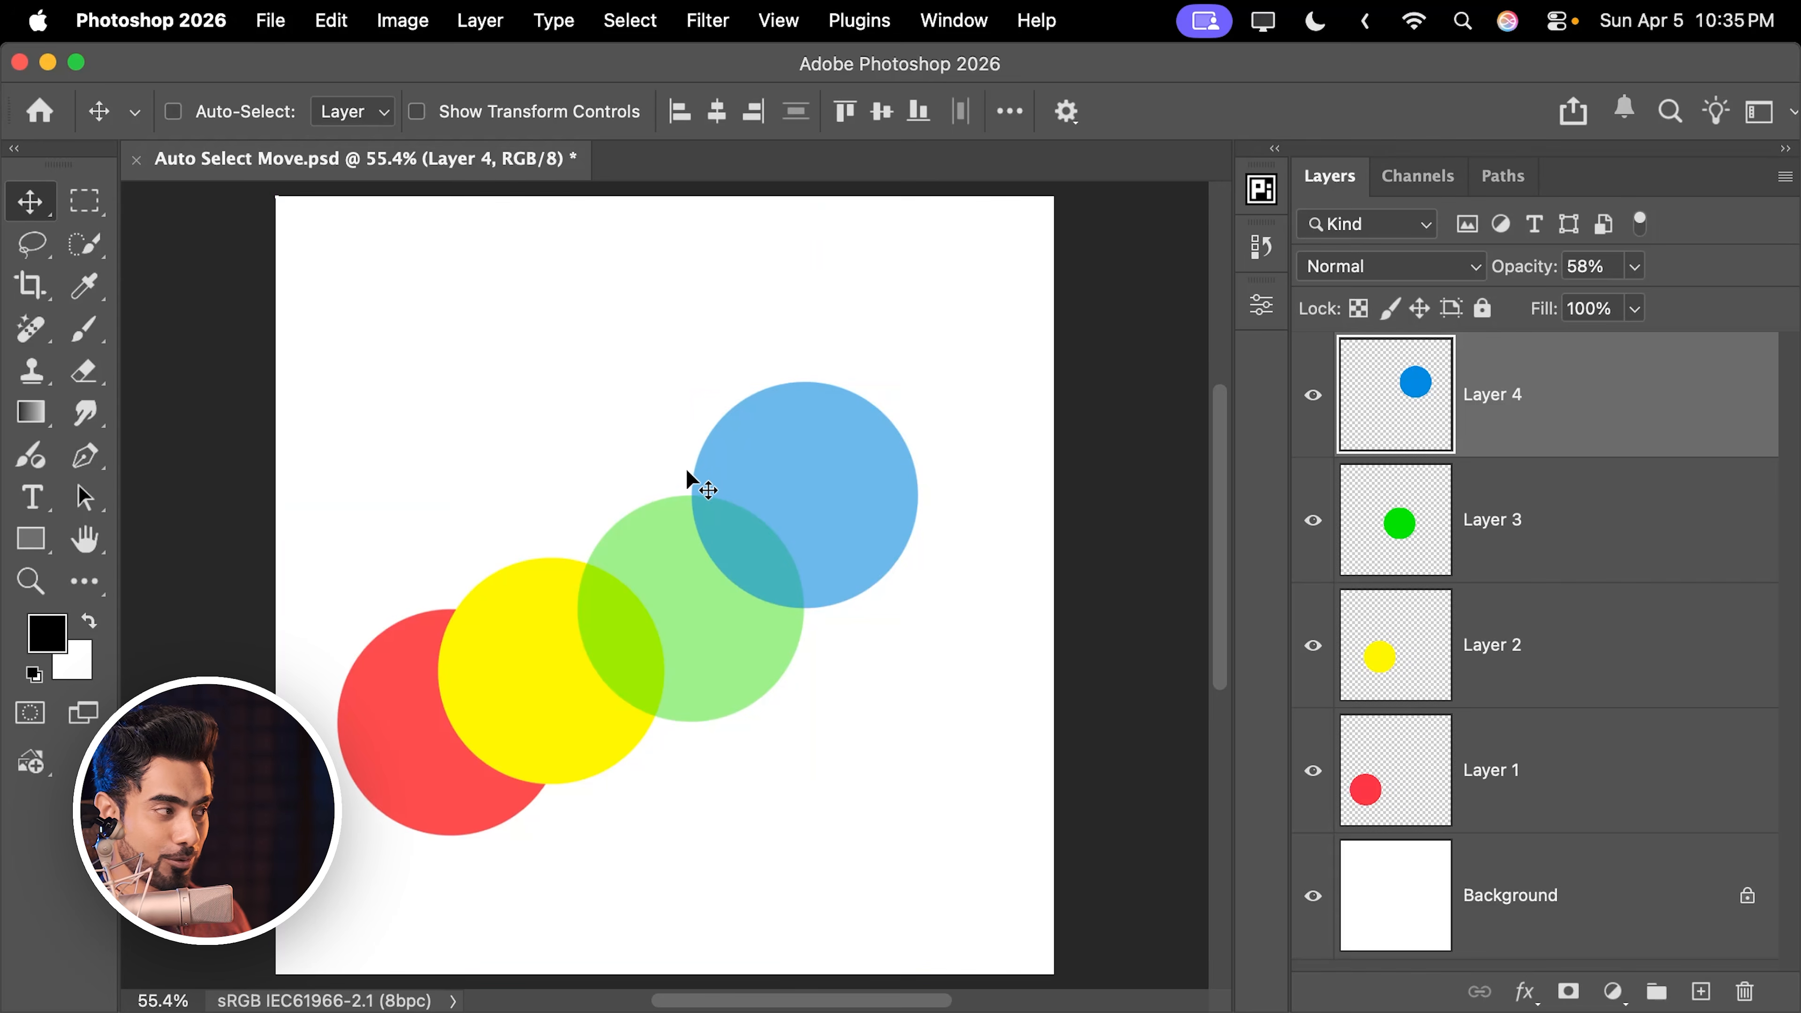
left_click(173, 112)
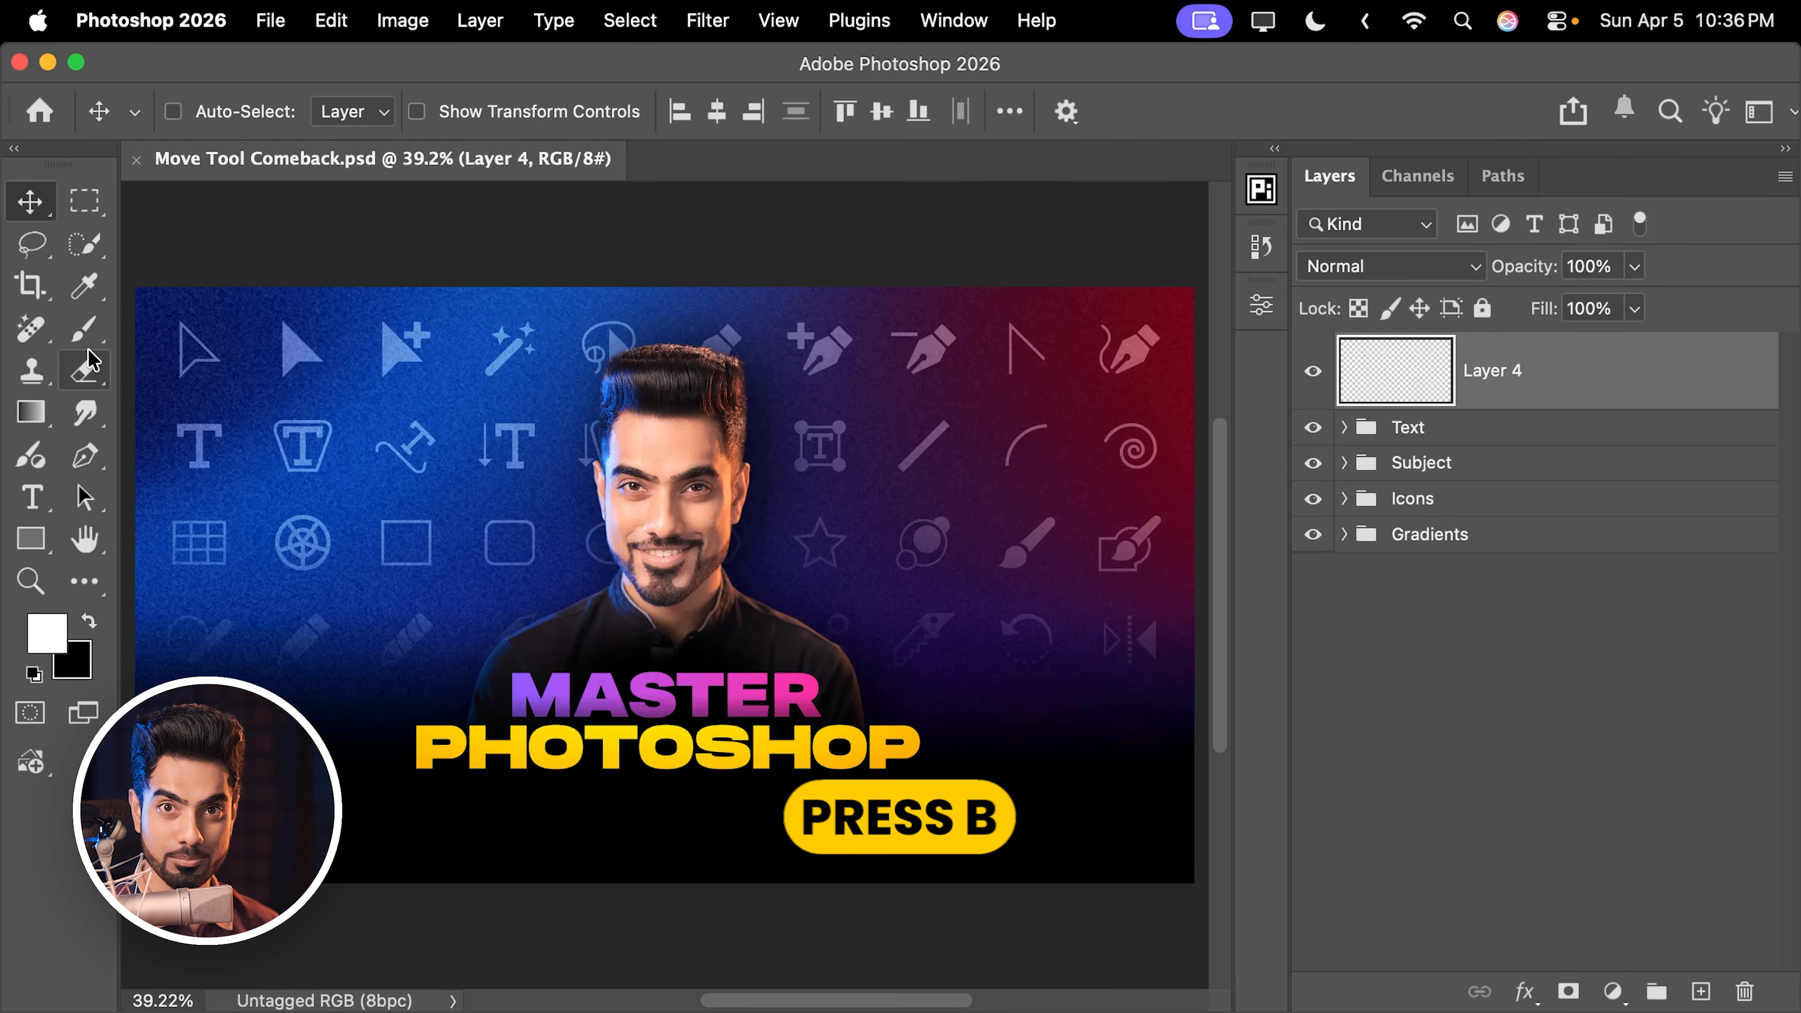
- On Layer 4 of Move Tool Comeback.psd, handwrite a white "Sign" signature beside the title with a 35 px brush at 10% smoothing
key("b")
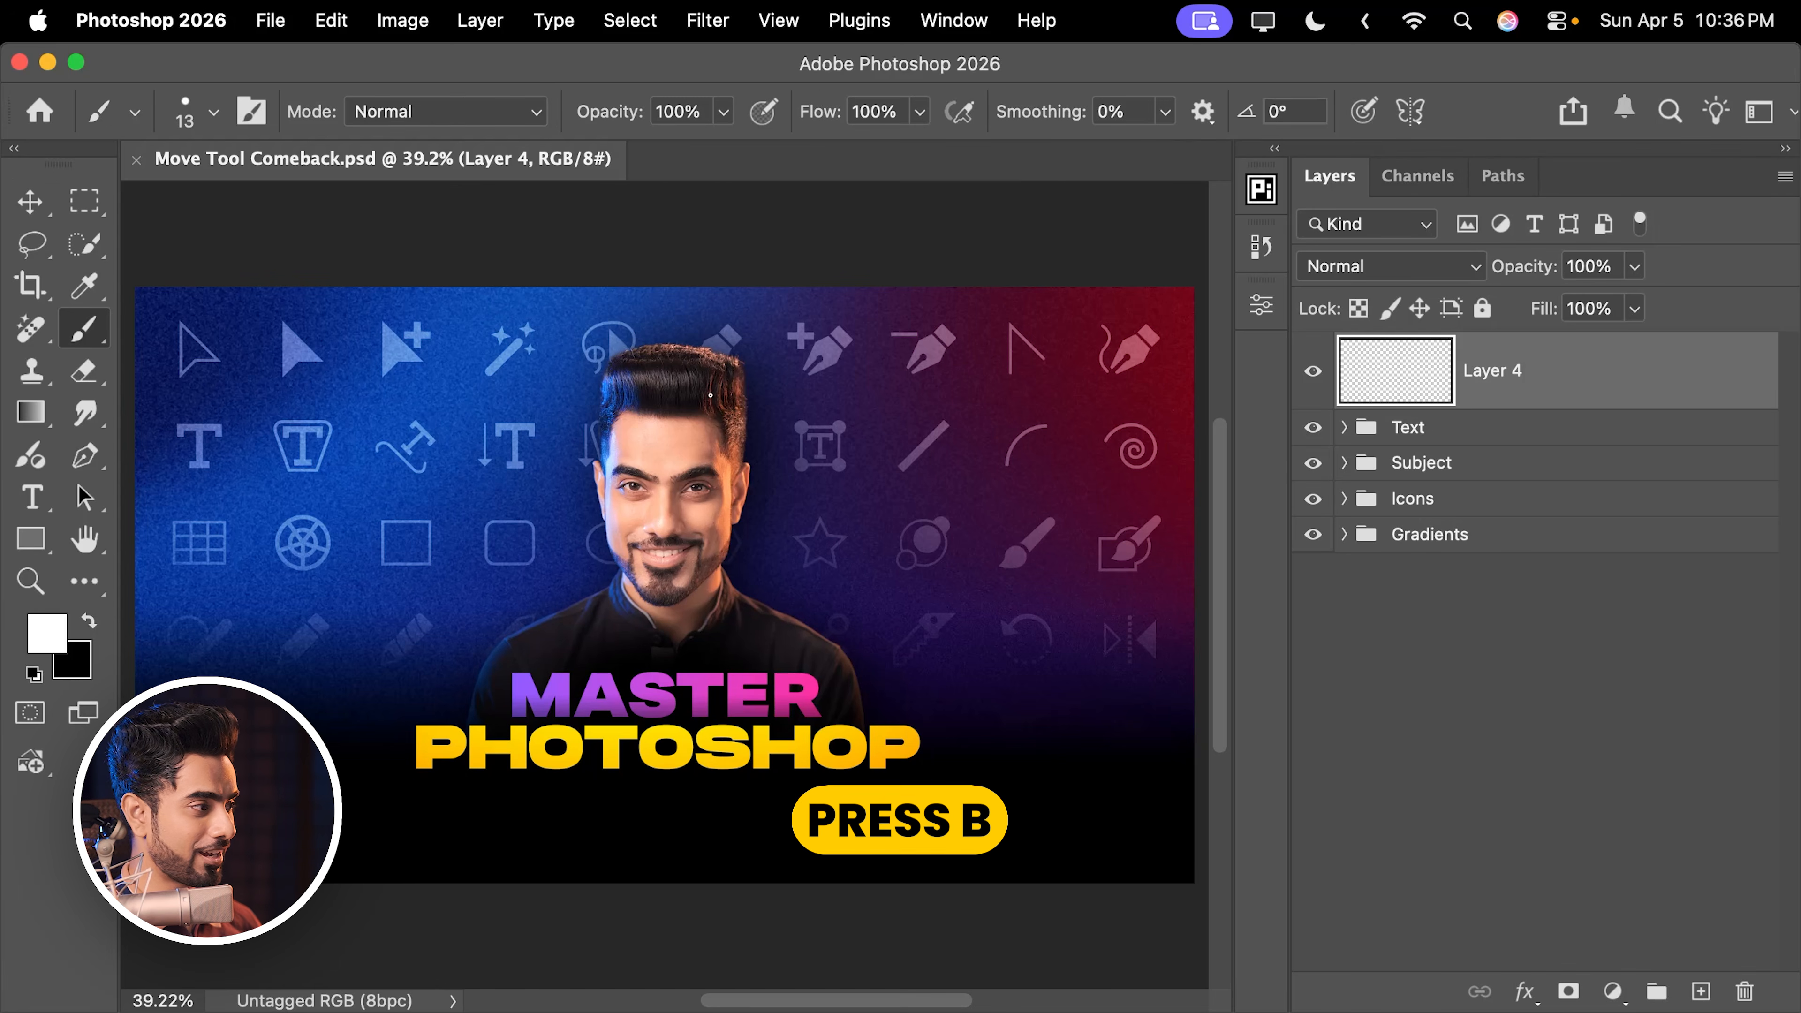
left_click_drag(913, 700, 735, 650)
left_click_drag(837, 708, 921, 706)
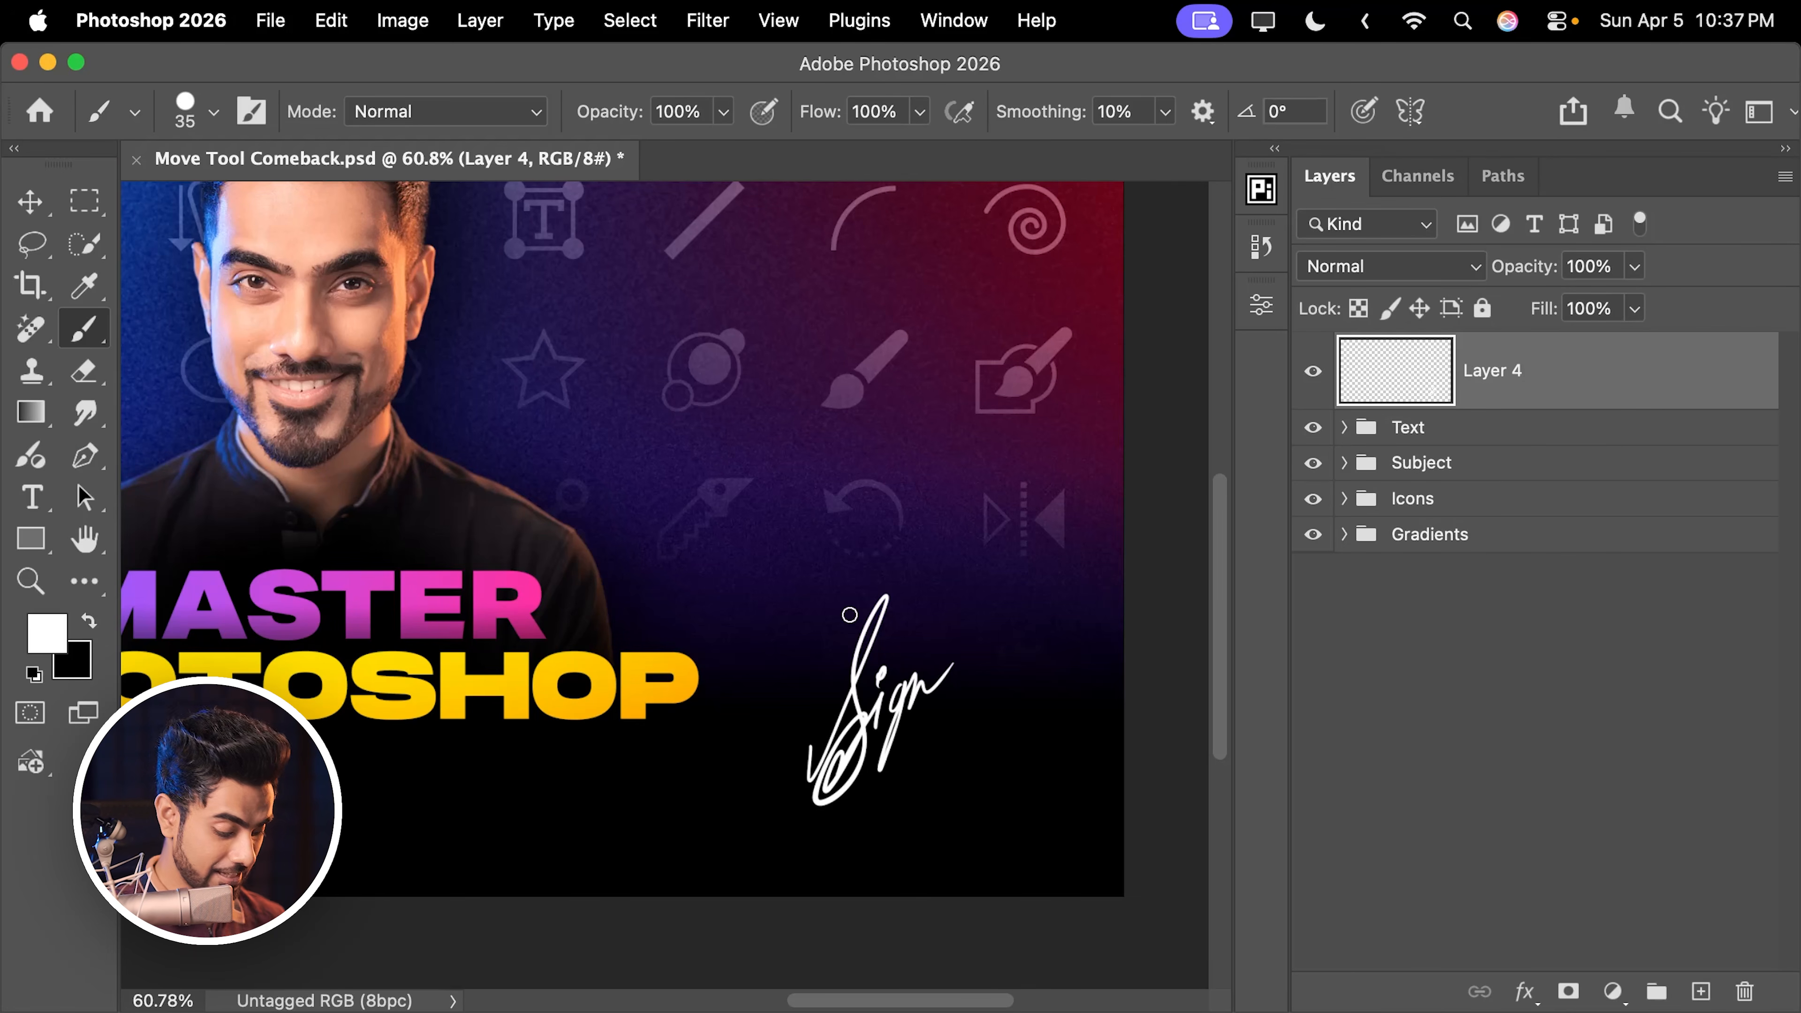
- Move the signature slightly down and right, and rotate it slightly clockwise with Free Transform
key("v")
mouse_move(895, 736)
left_mouse_down()
mouse_move(795, 570)
mouse_move(918, 776)
left_mouse_up()
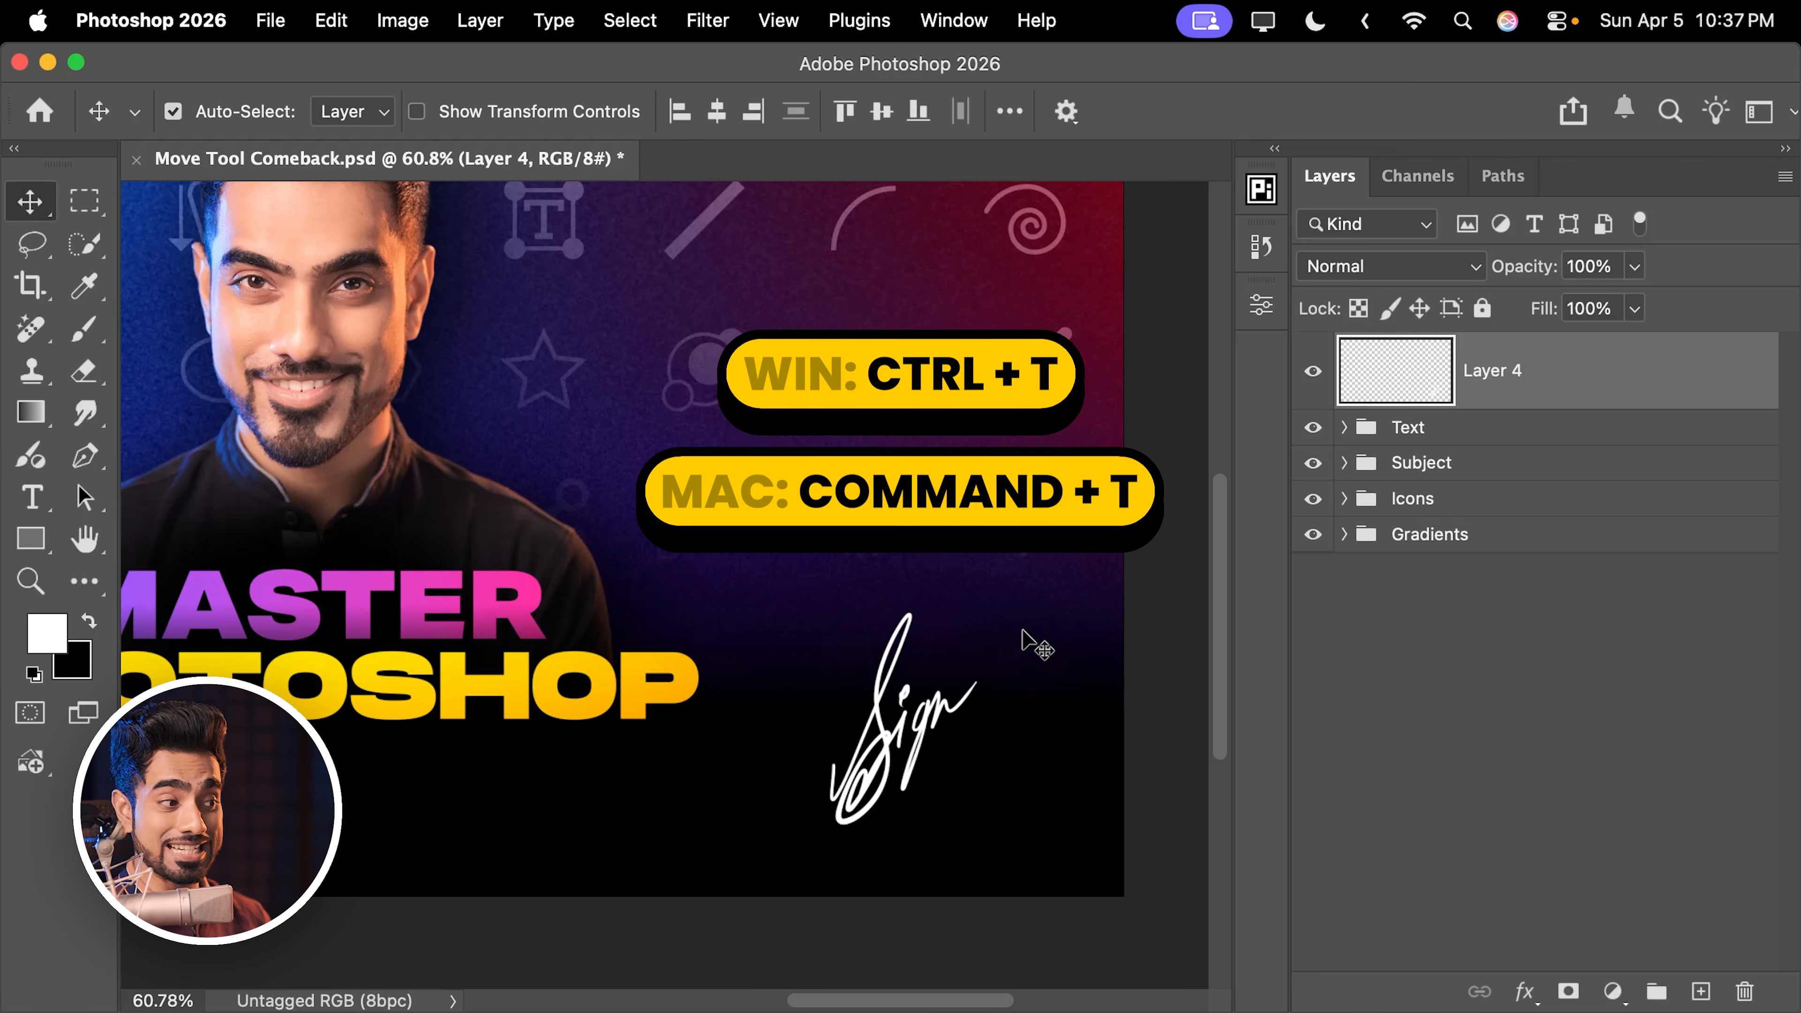
key("super+t")
mouse_move(1032, 642)
left_mouse_down()
mouse_move(1042, 608)
mouse_move(983, 627)
left_mouse_up()
key("Return")
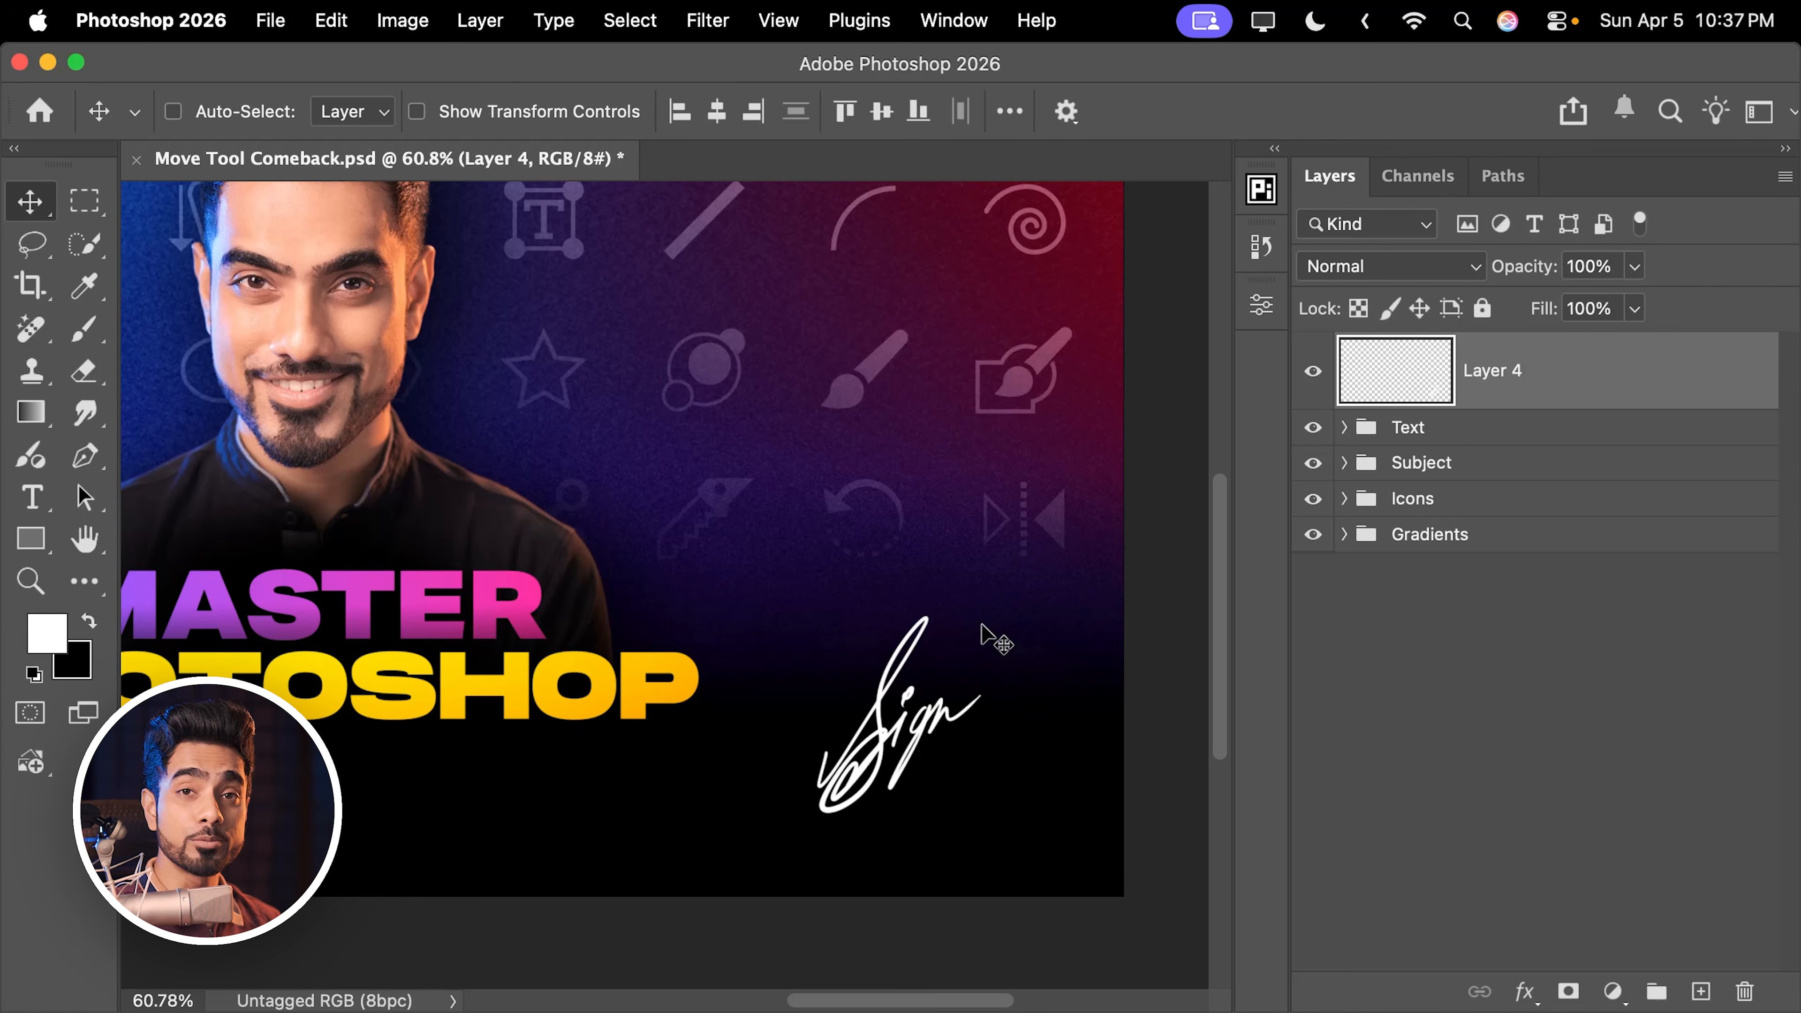
key("super+0")
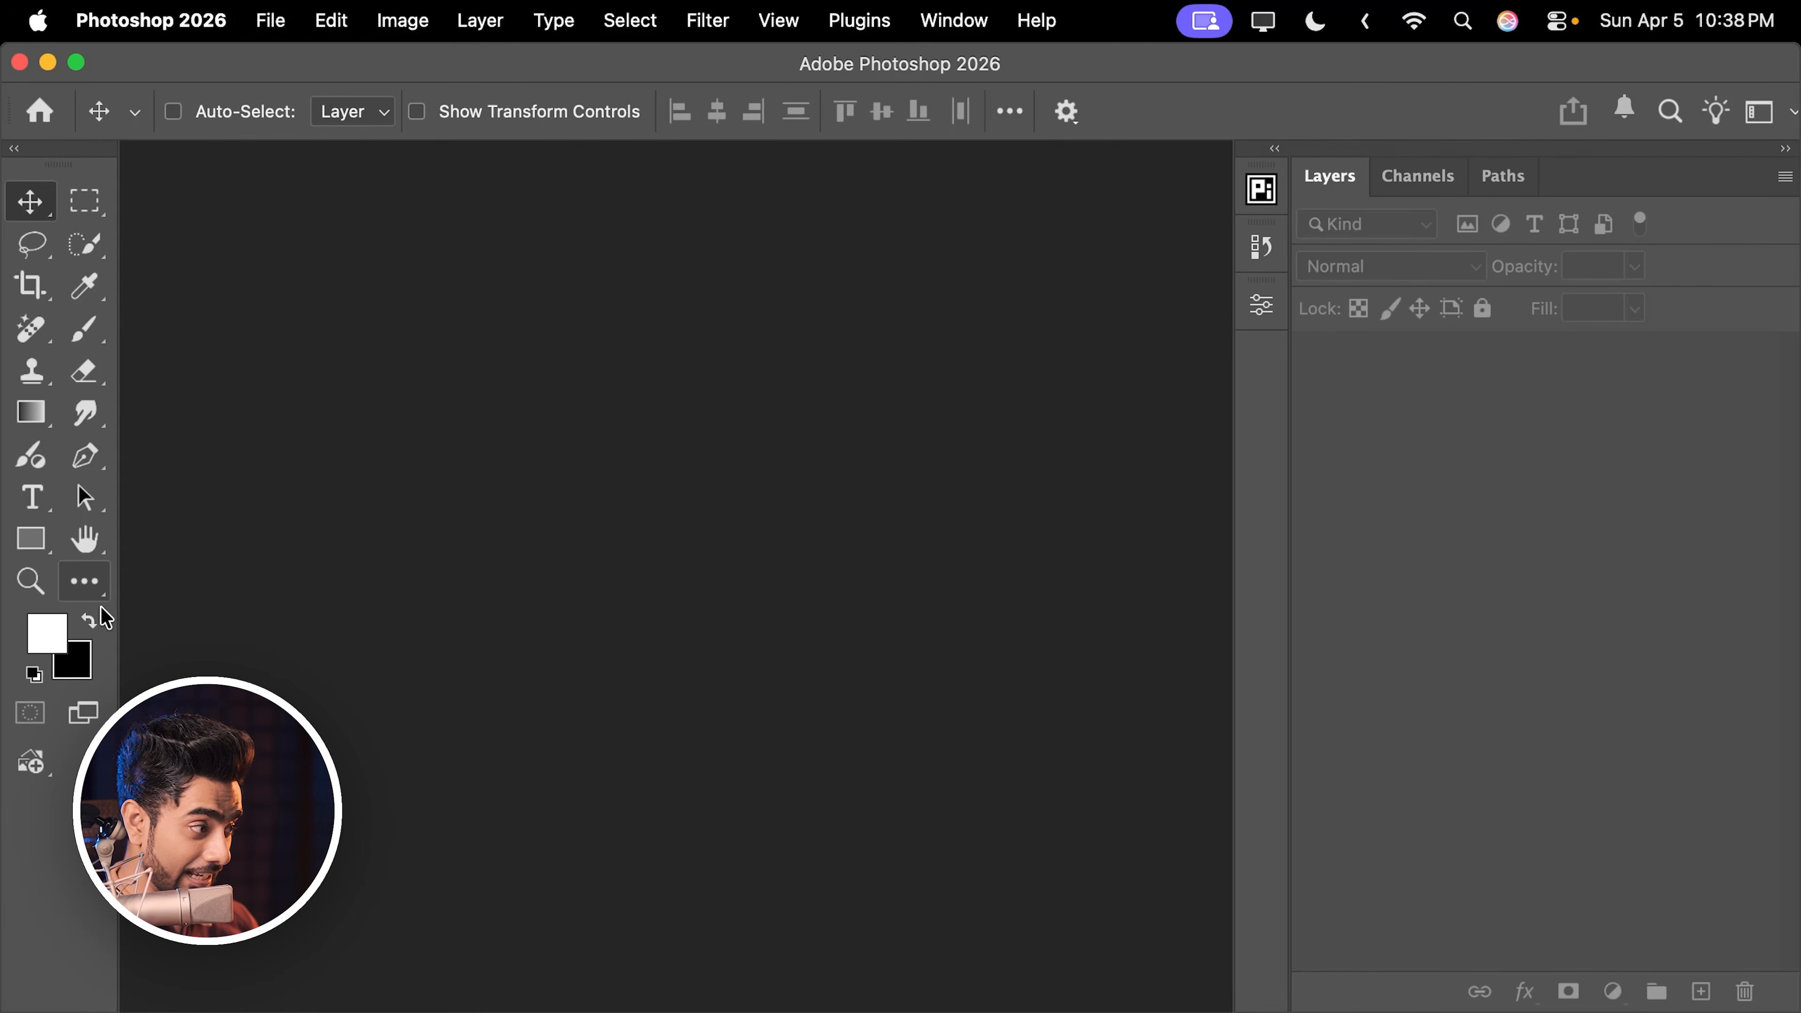
- Open the toolbar customization settings
left_click(94, 588)
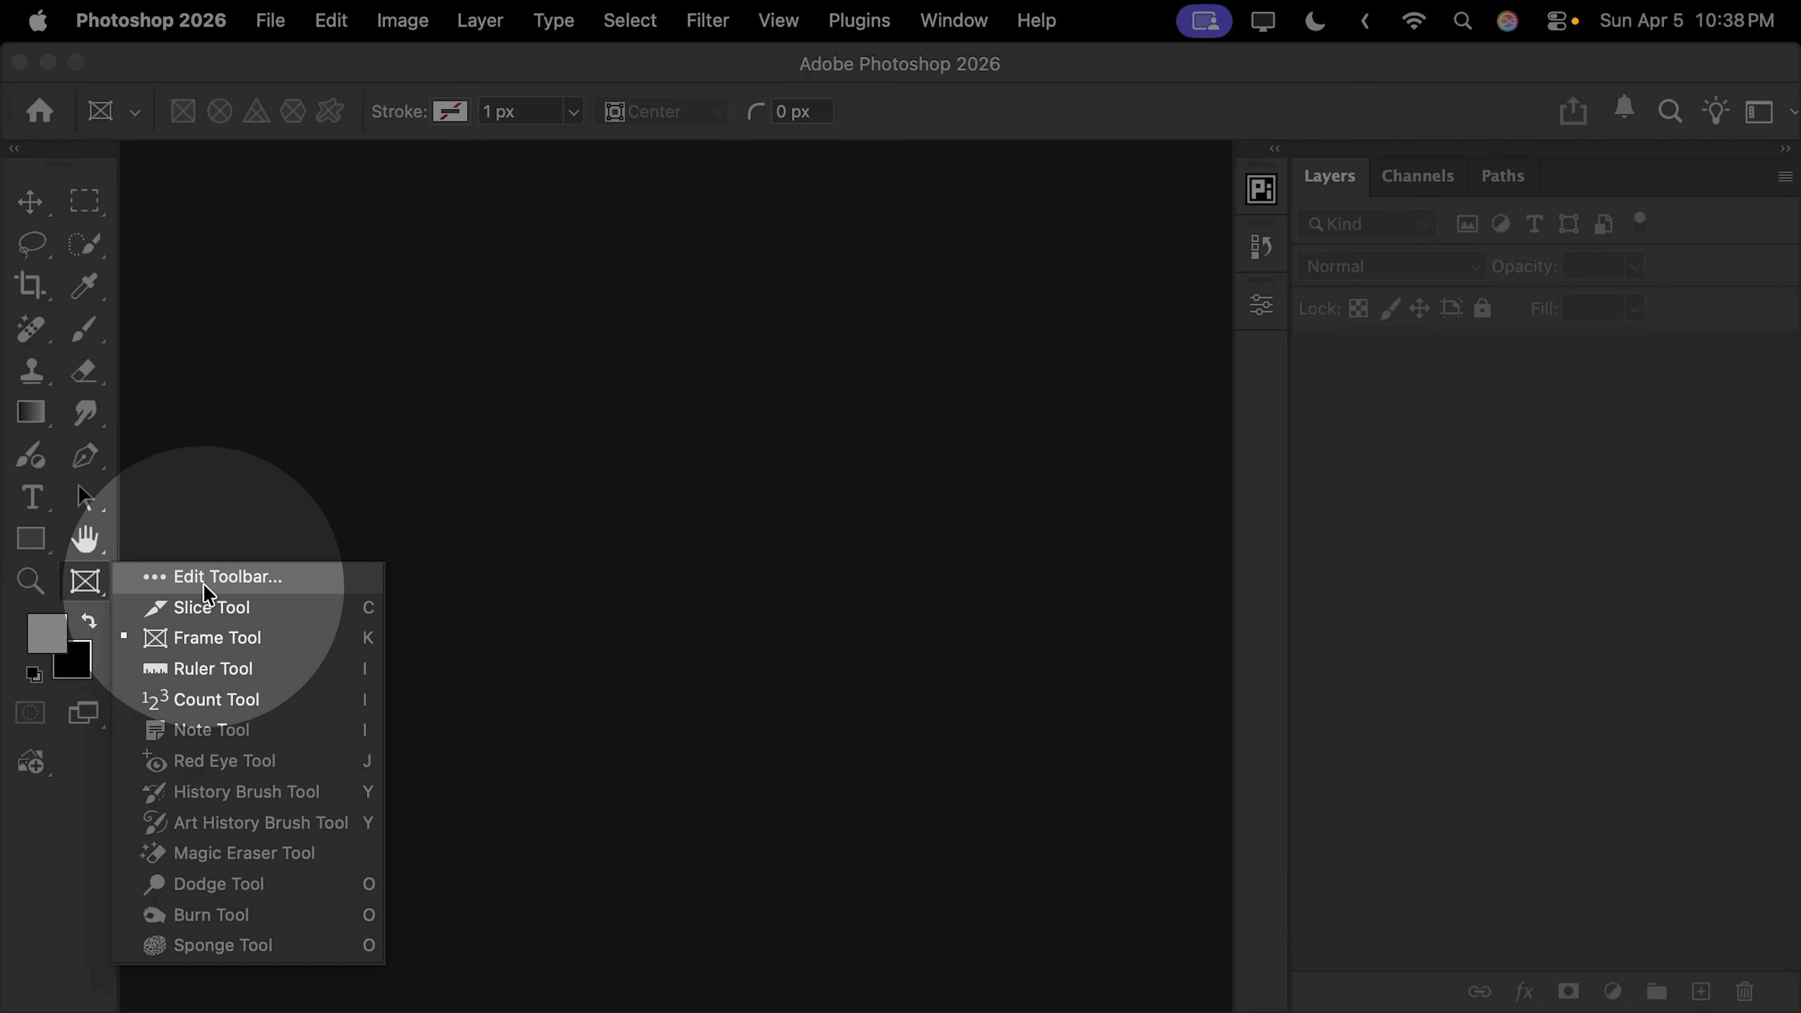
left_click(206, 577)
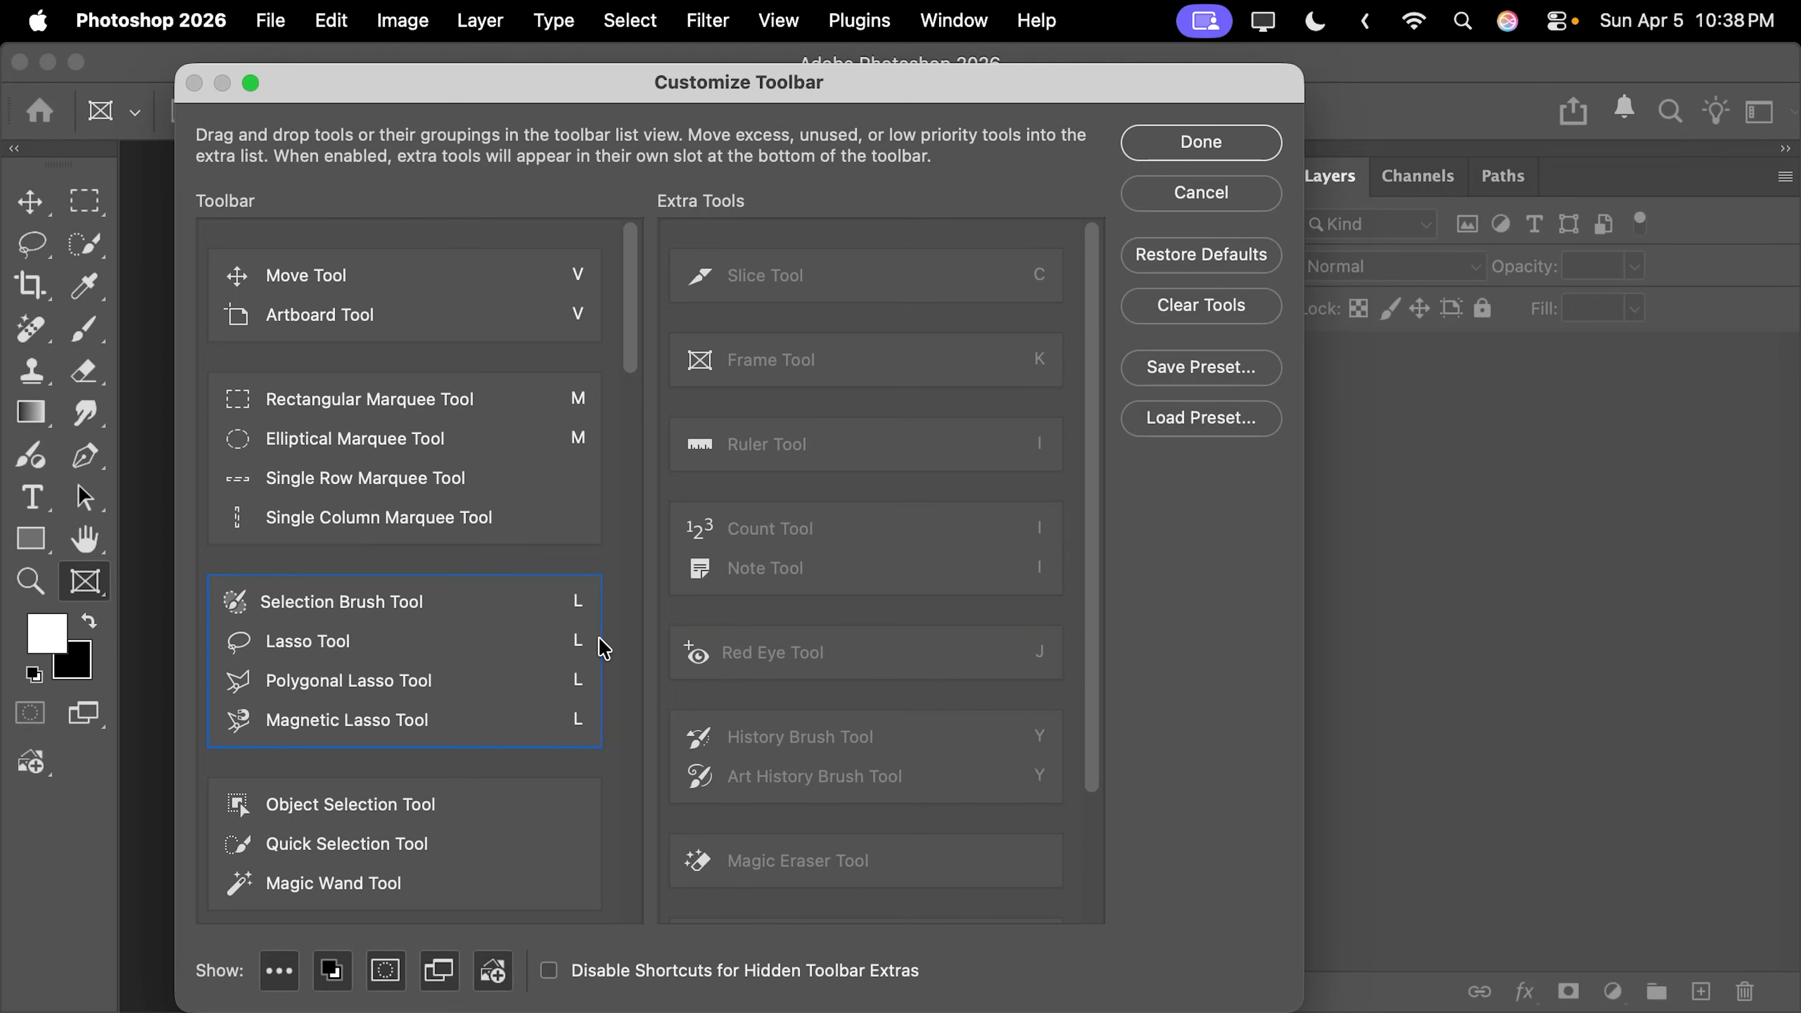